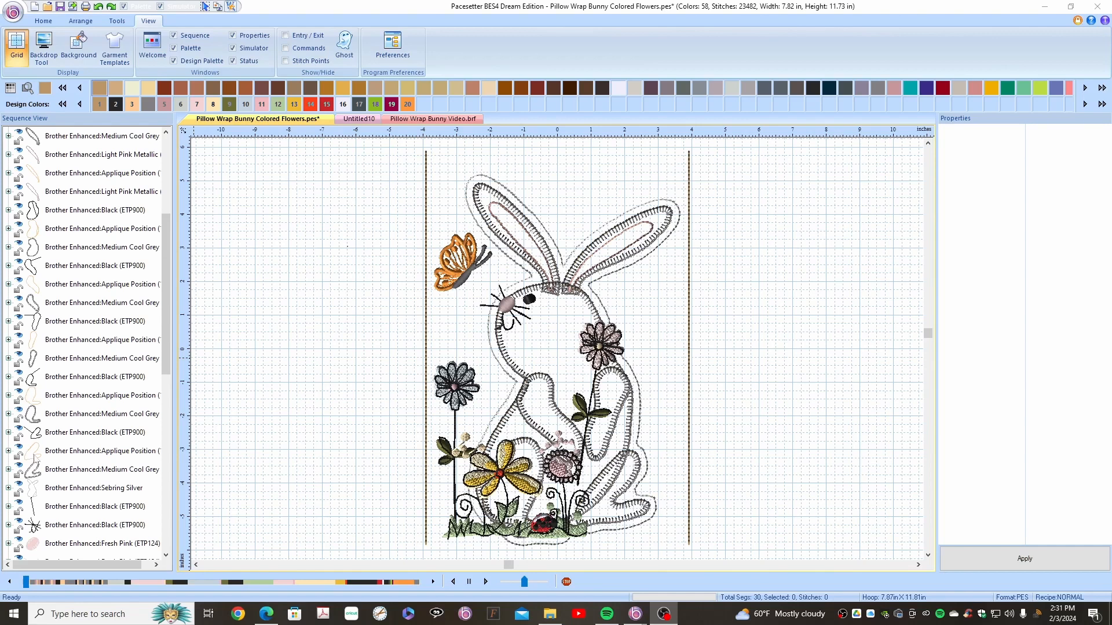
# Step: Load bunny.jpg from the Easter folder as the backdrop of the empty Untitled10 design
pyautogui.click(359, 120)
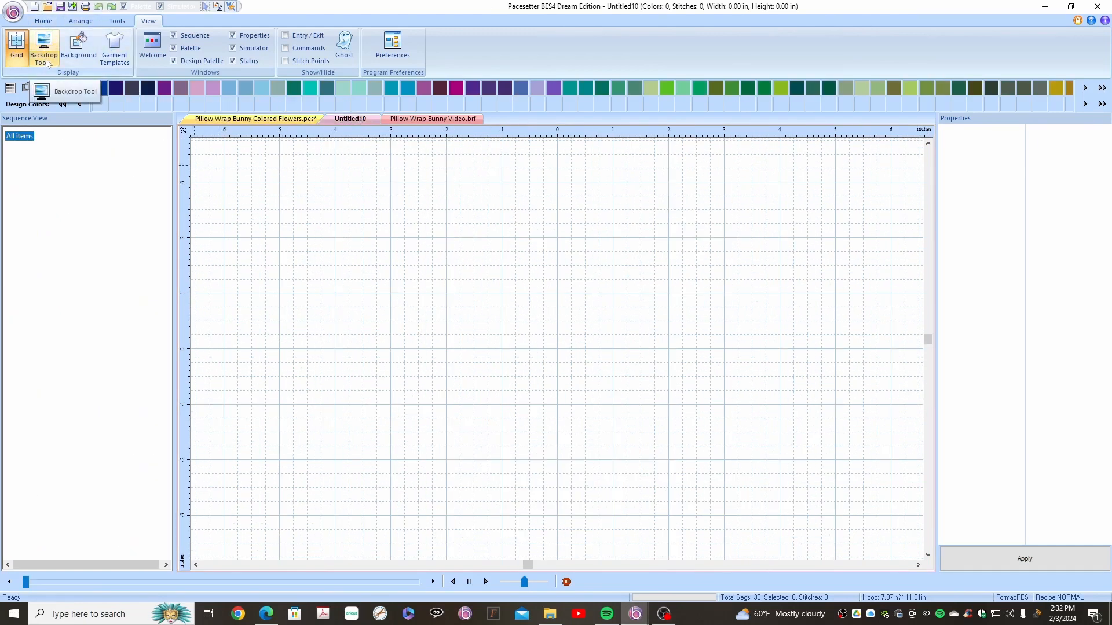
pyautogui.click(50, 61)
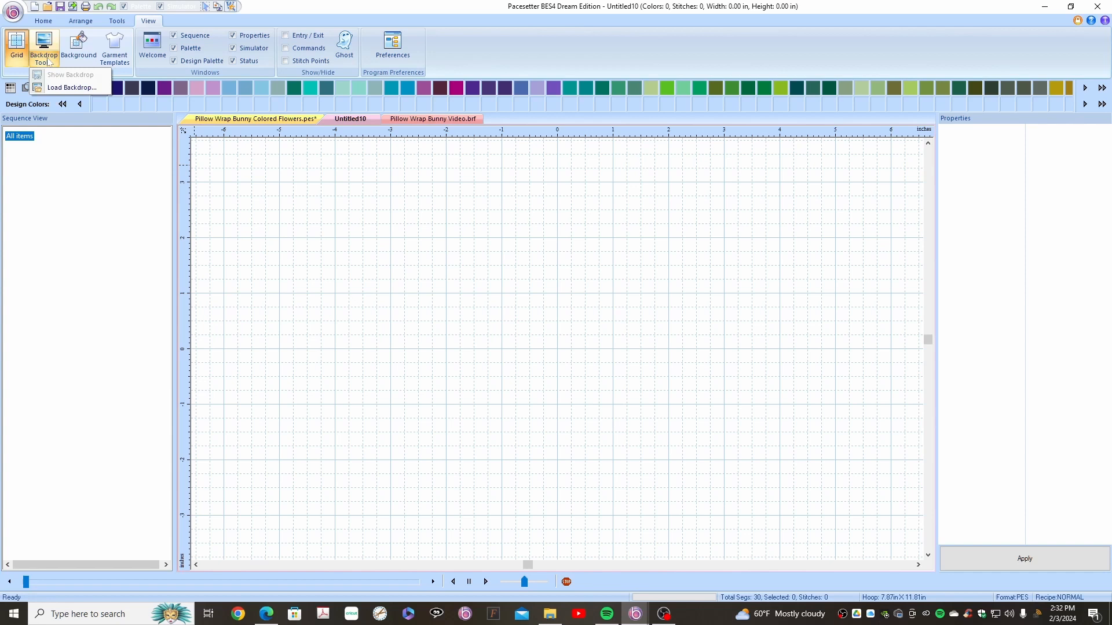
pyautogui.click(69, 88)
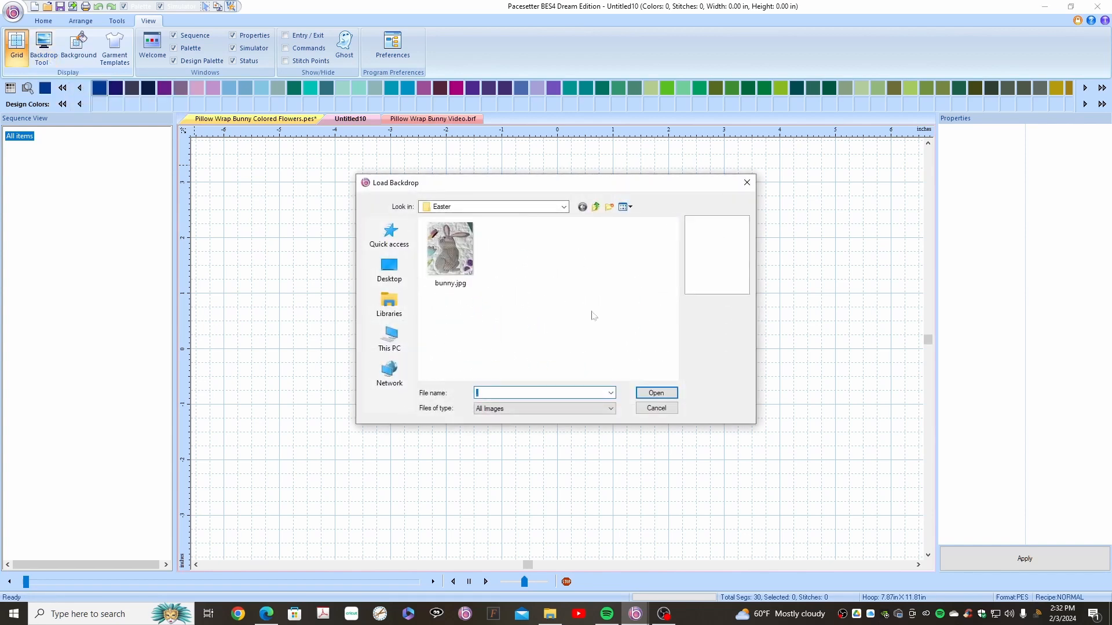
pyautogui.click(453, 259)
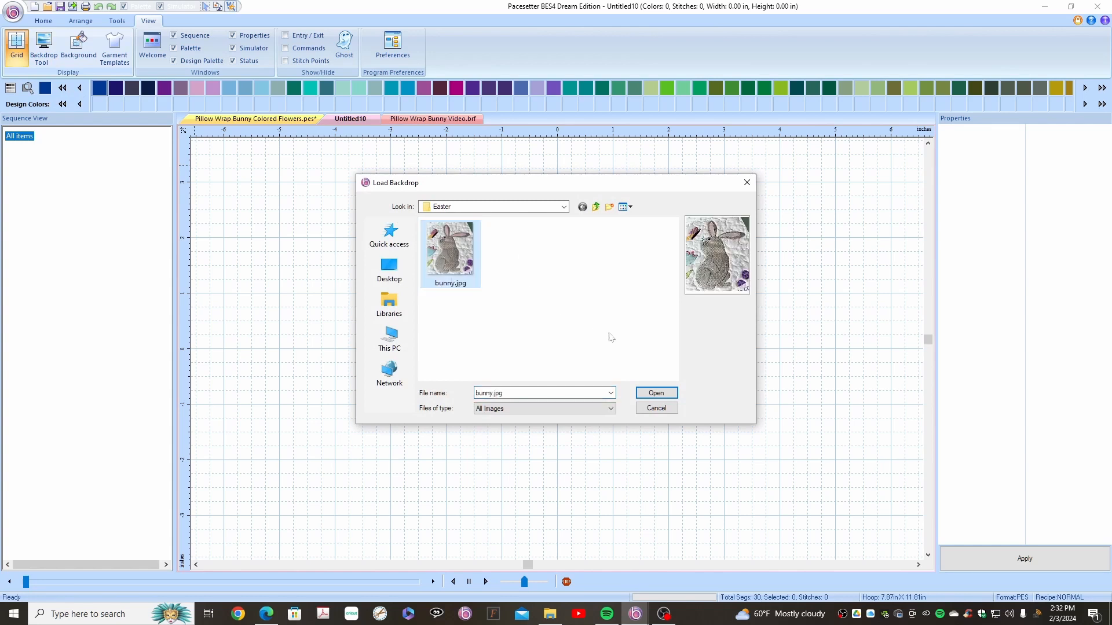
pyautogui.click(663, 396)
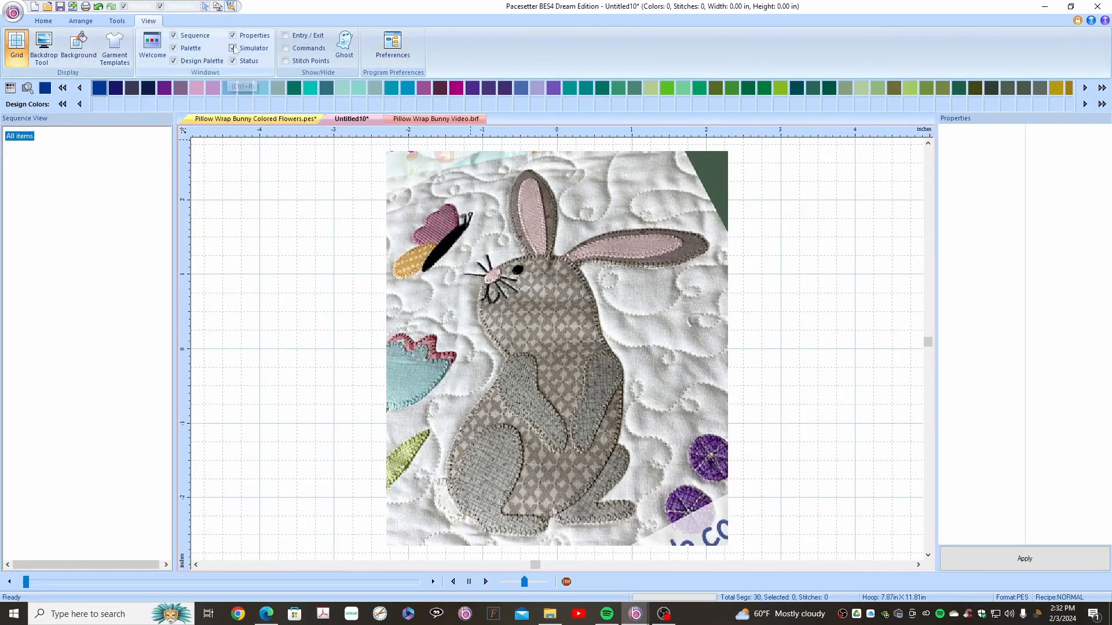
# Step: Trace the outer edge of the bunny's sideways ear with the Line tool as a closed outline about 2.0 by 0.6 in
pyautogui.click(117, 21)
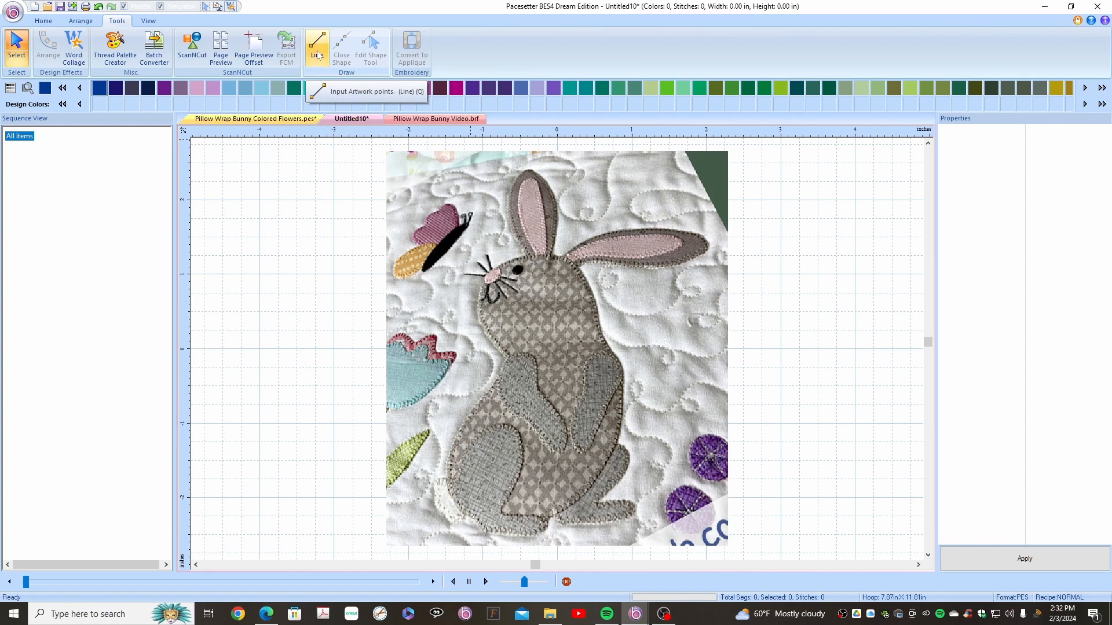
pyautogui.click(318, 55)
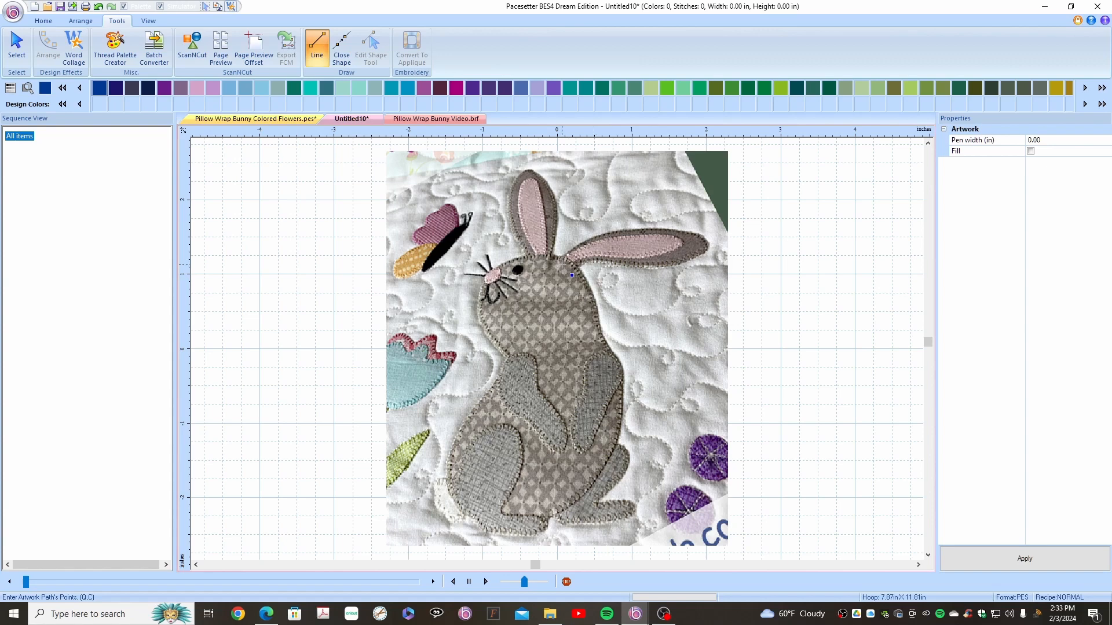
pyautogui.click(43, 20)
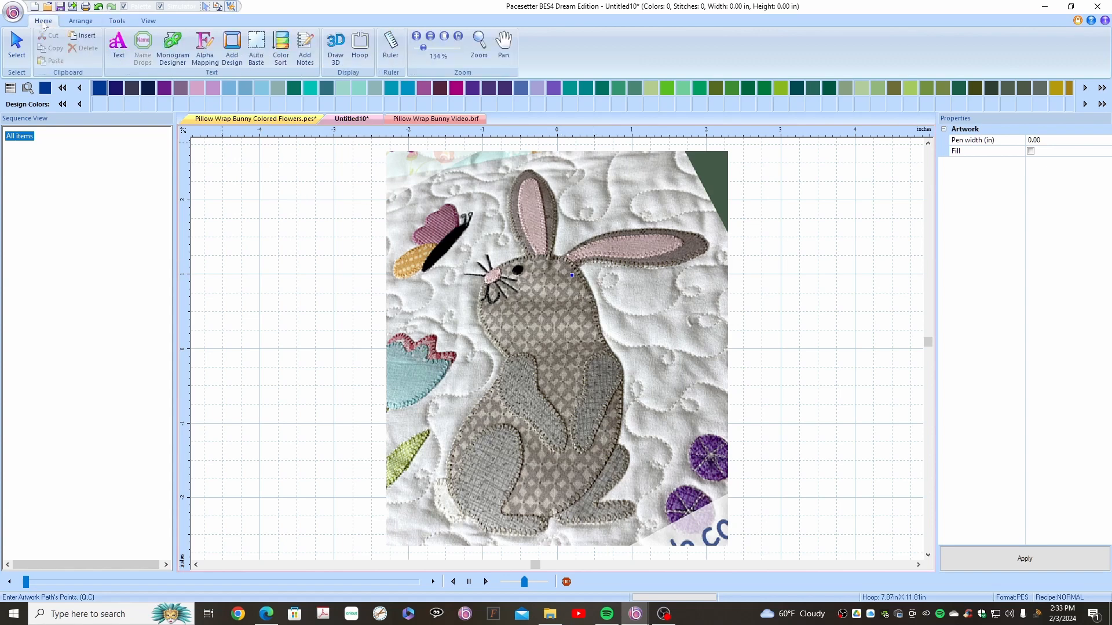
pyautogui.click(430, 37)
pyautogui.click(416, 36)
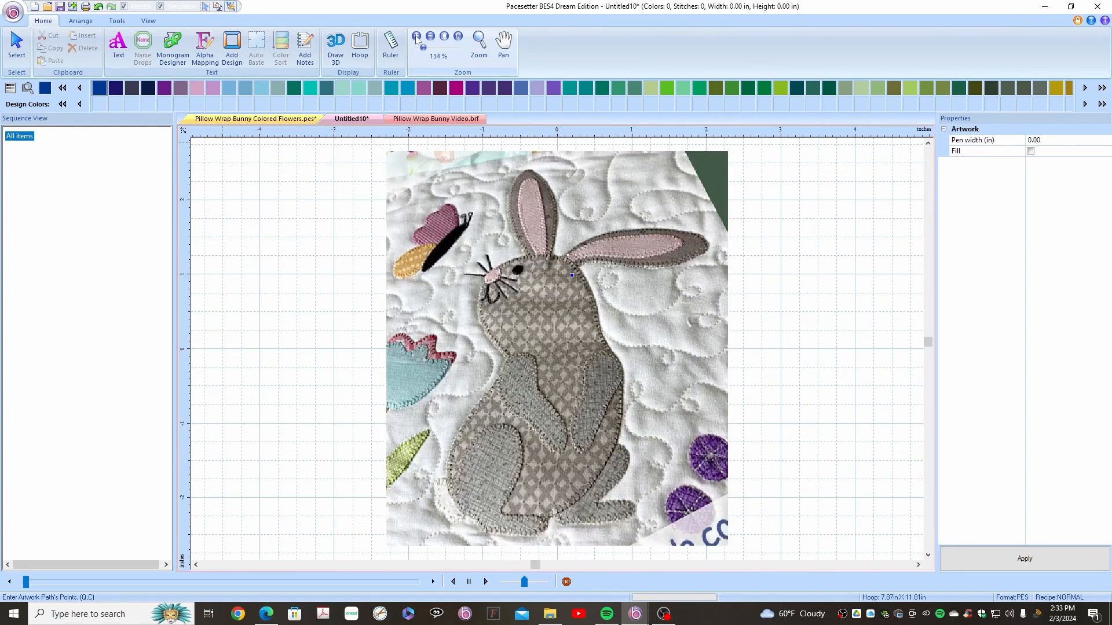
pyautogui.click(417, 35)
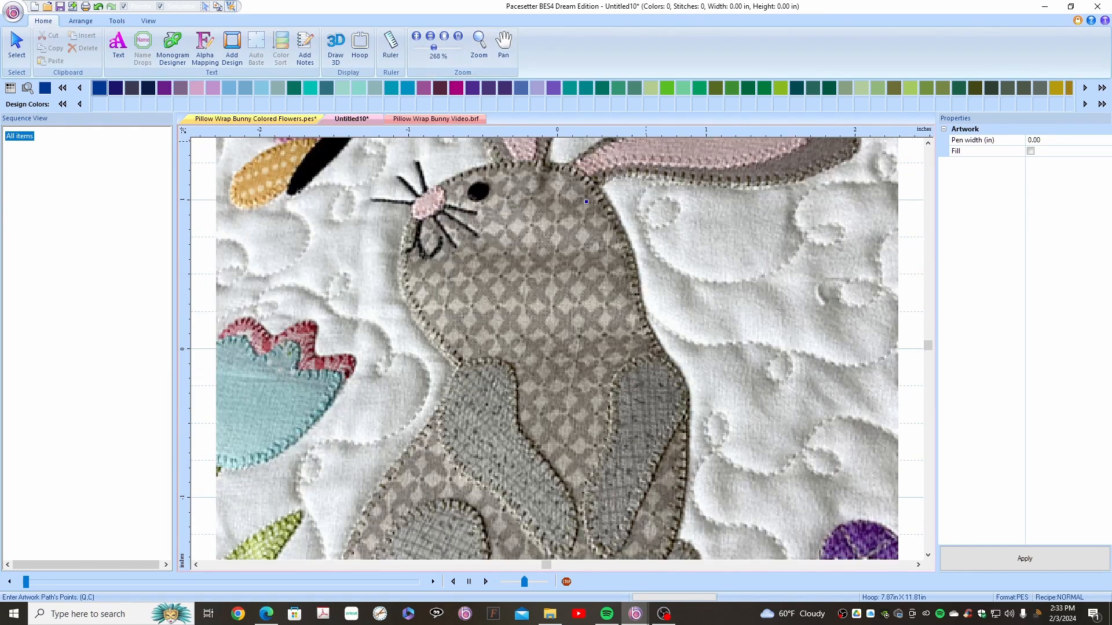
pyautogui.click(928, 143)
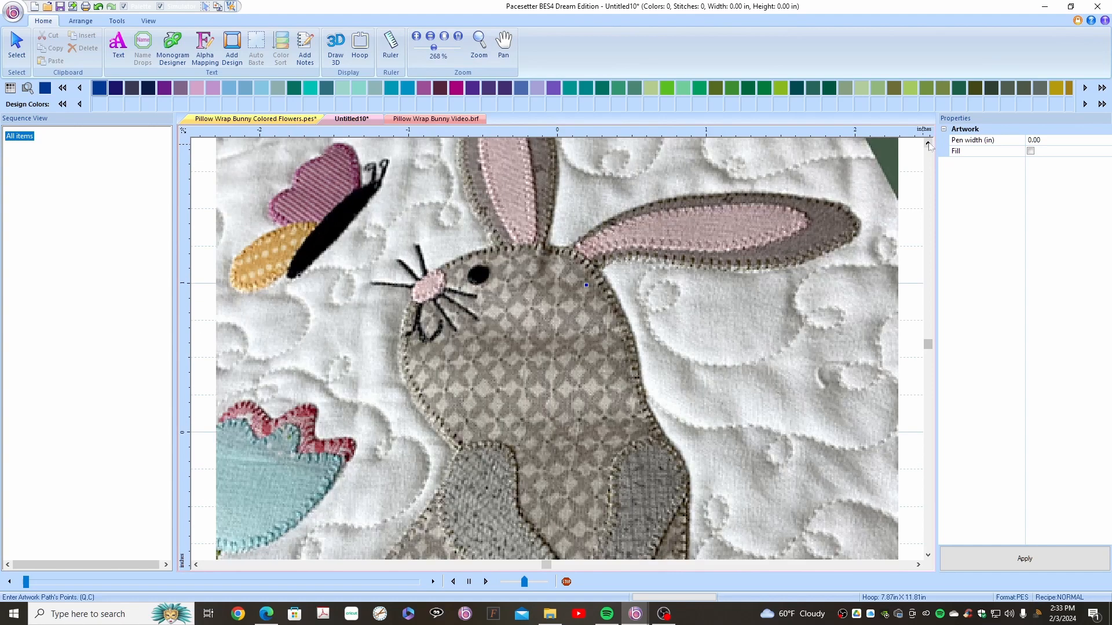
pyautogui.click(563, 264)
pyautogui.click(591, 231)
pyautogui.click(640, 207)
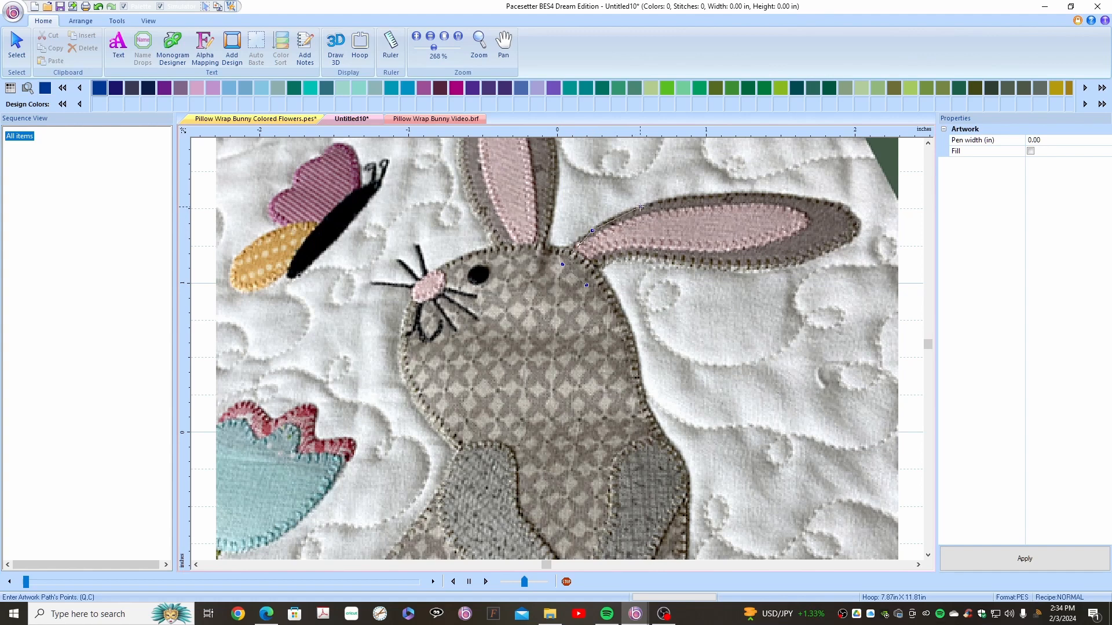
pyautogui.click(703, 196)
pyautogui.click(753, 195)
pyautogui.click(805, 197)
pyautogui.click(861, 227)
pyautogui.click(803, 264)
pyautogui.click(752, 270)
pyautogui.click(710, 267)
pyautogui.click(632, 256)
pyautogui.click(117, 22)
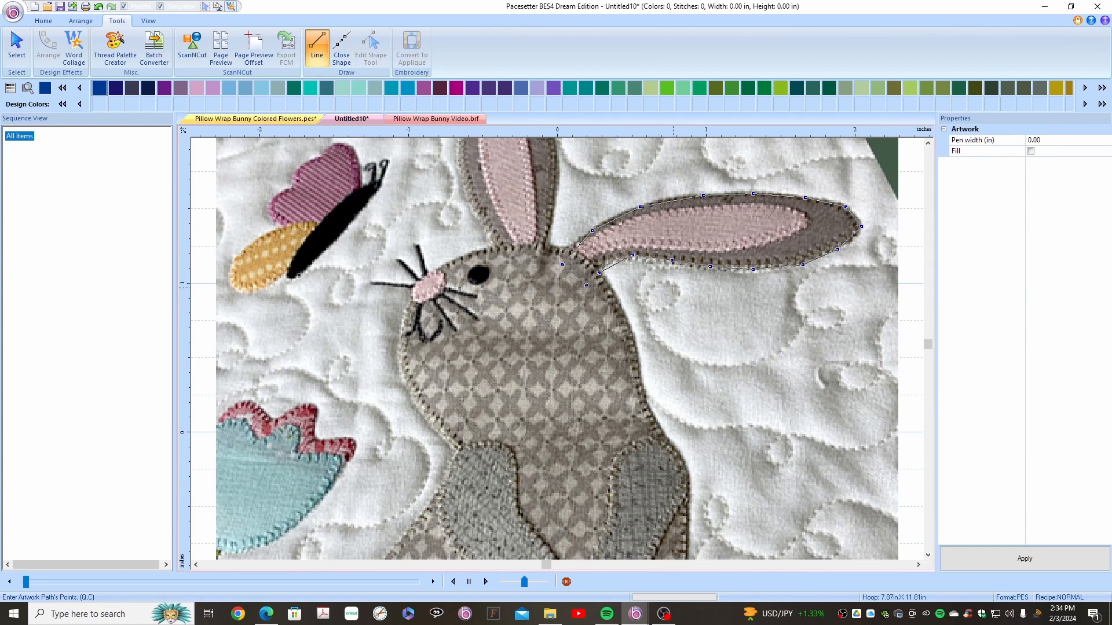
pyautogui.click(16, 46)
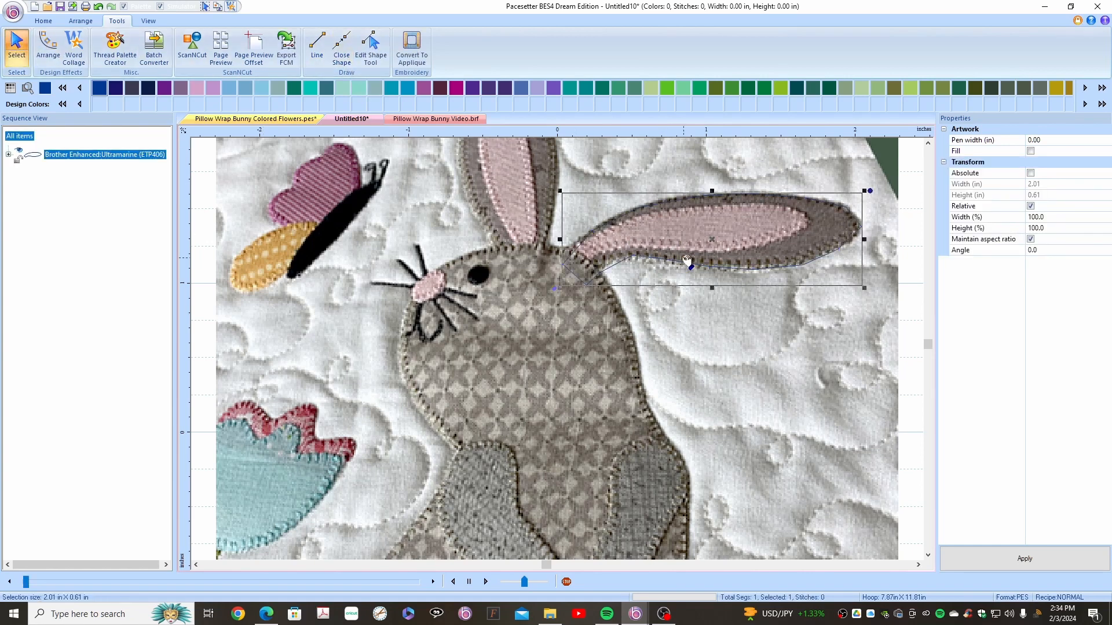
# Step: Convert the outer ear outline's points to Smooth, leaving out the two points at the ear's base
pyautogui.click(371, 40)
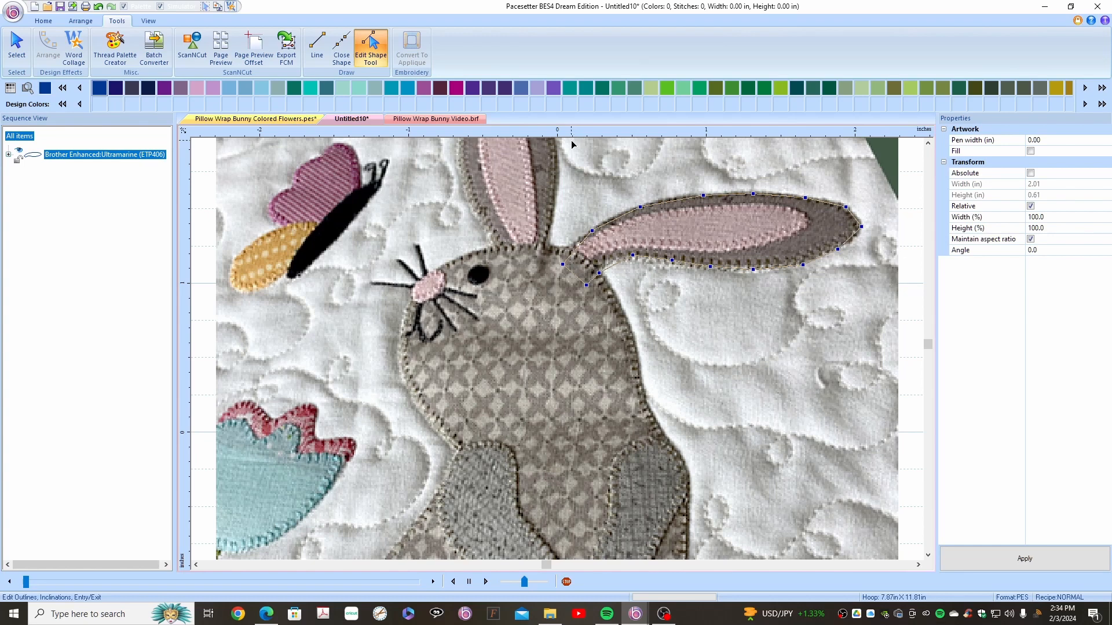
pyautogui.moveTo(569, 140); pyautogui.dragTo(880, 283)
pyautogui.rightClick(712, 271)
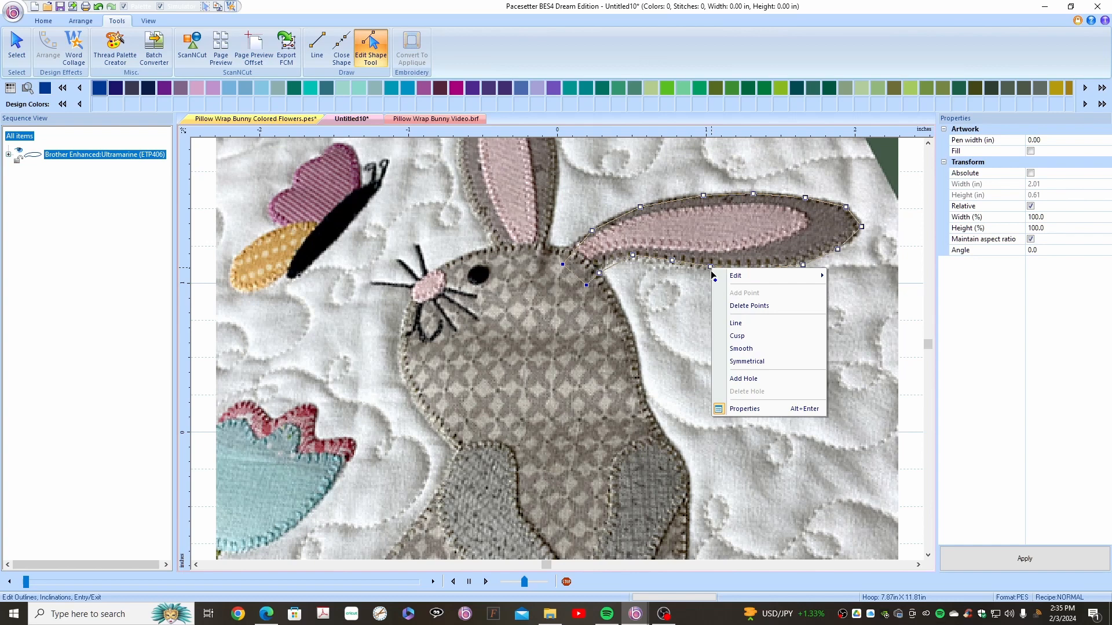
pyautogui.click(739, 349)
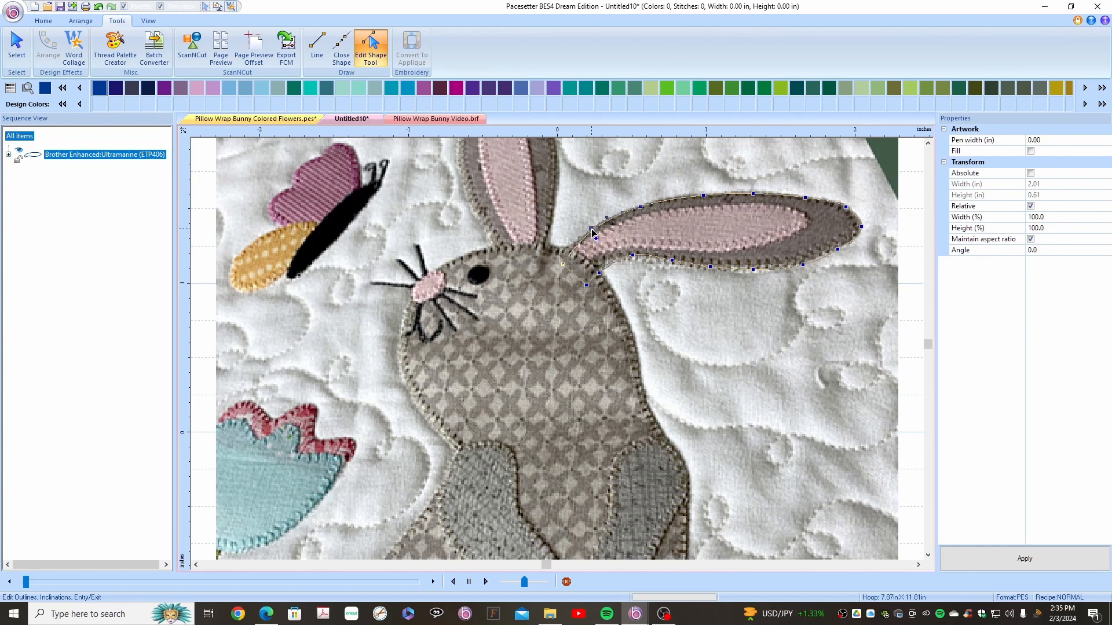
# Step: Move the outer ear outline's lower point near the base slightly down and smooth the points along that part of the ear
pyautogui.click(591, 229)
pyautogui.click(633, 256)
pyautogui.moveTo(633, 256); pyautogui.dragTo(633, 259)
pyautogui.moveTo(576, 174); pyautogui.dragTo(753, 268)
pyautogui.rightClick(634, 259)
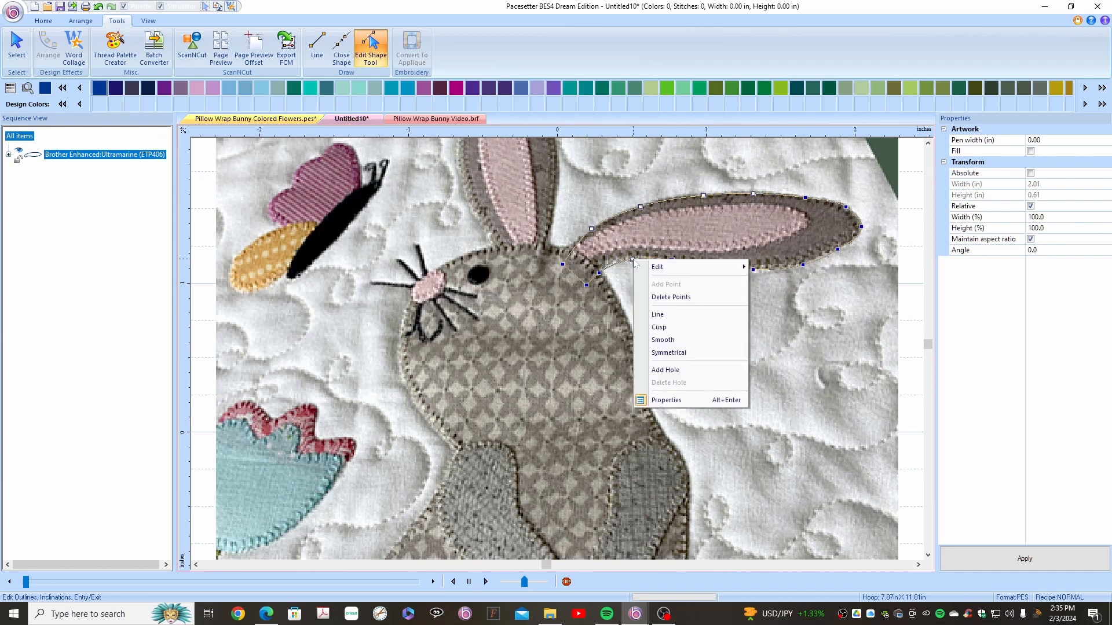
pyautogui.click(666, 339)
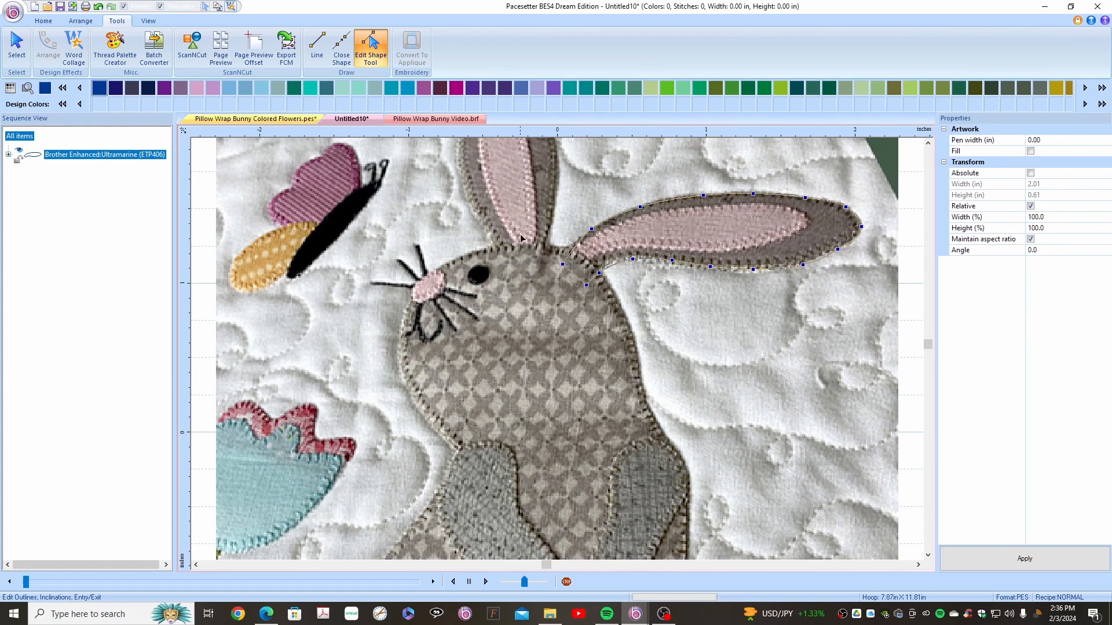
# Step: Trace the pink inner part of the sideways ear with the Line tool as an outline about 1.6 by 0.5 in
pyautogui.click(927, 143)
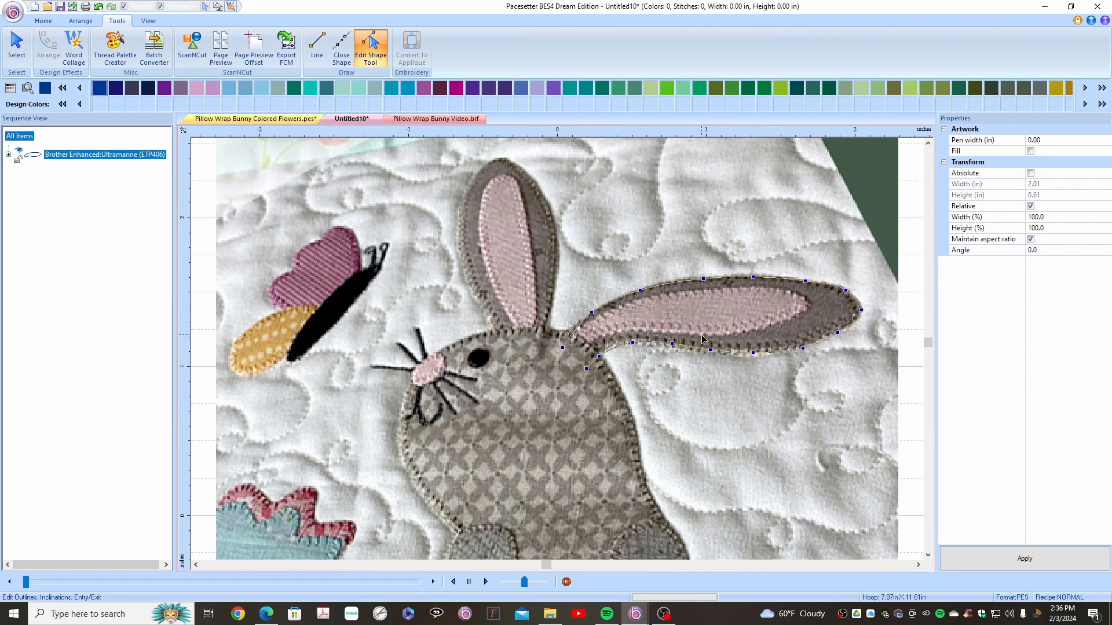
pyautogui.click(590, 311)
pyautogui.click(316, 51)
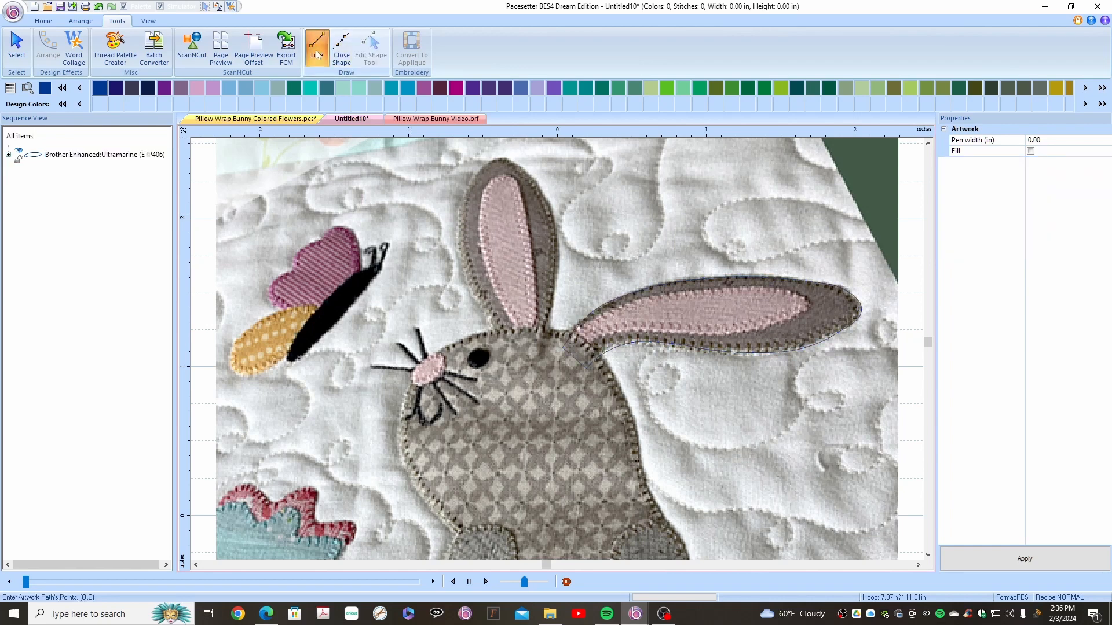
pyautogui.click(567, 349)
pyautogui.click(588, 322)
pyautogui.click(632, 302)
pyautogui.click(581, 357)
pyautogui.click(18, 59)
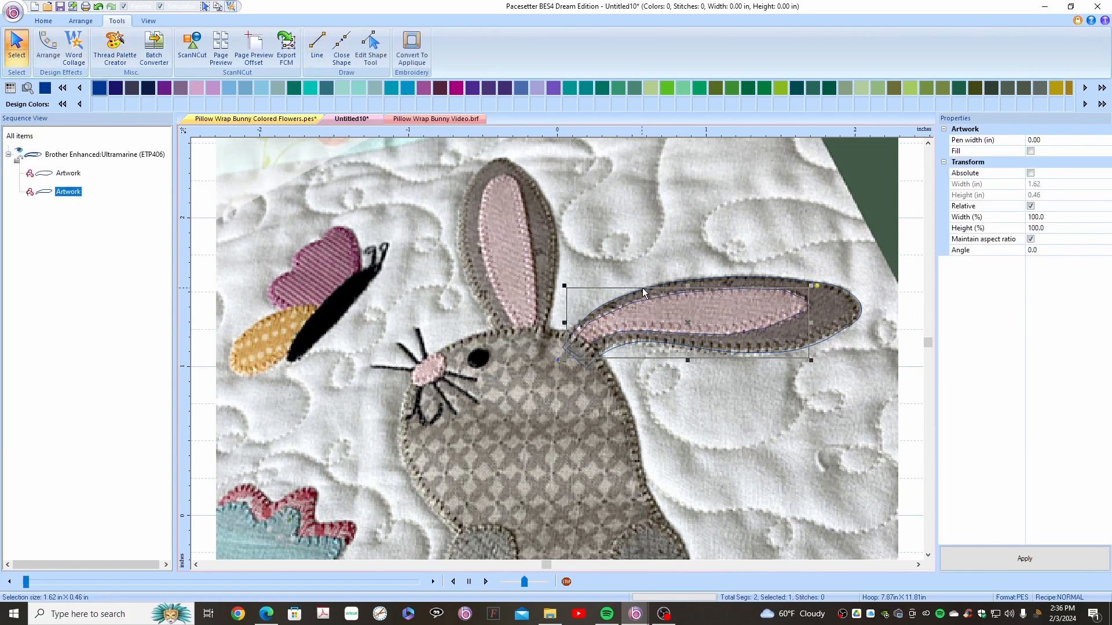
# Step: Recolor the inner ear outline to Brother Enhanced Purple (ETP614) and hide the Ultramarine outer ear outline
pyautogui.click(73, 192)
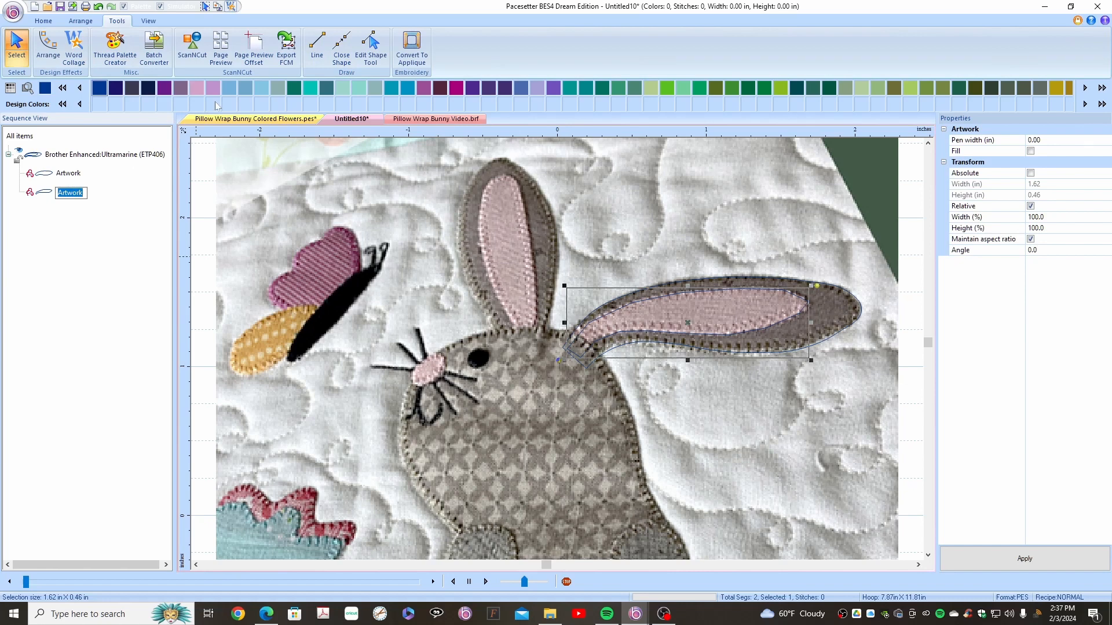
pyautogui.click(473, 88)
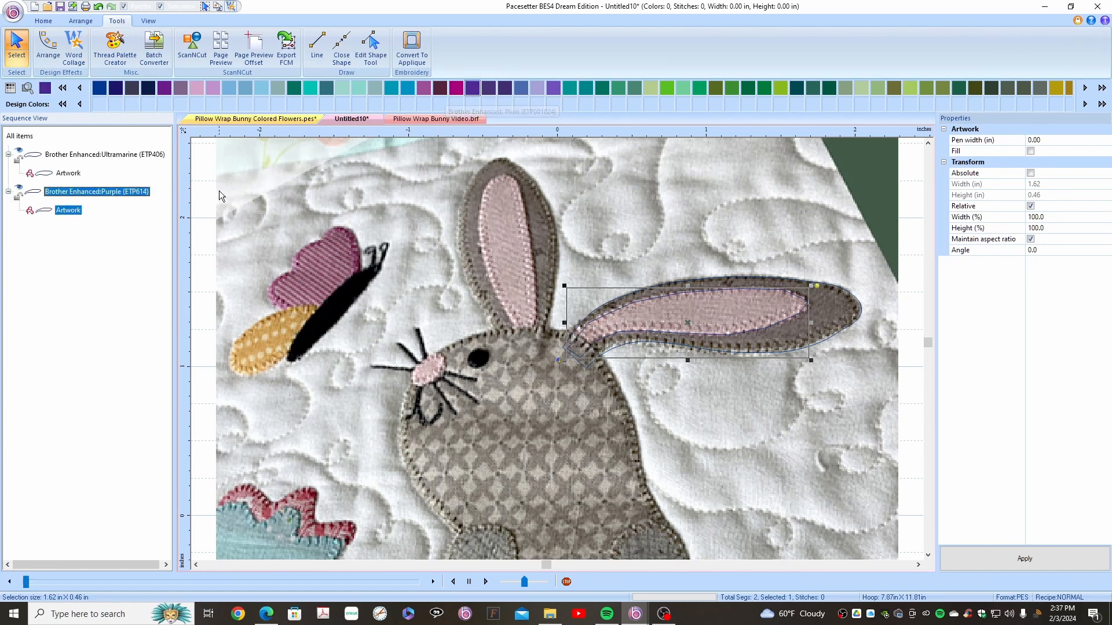
pyautogui.click(19, 154)
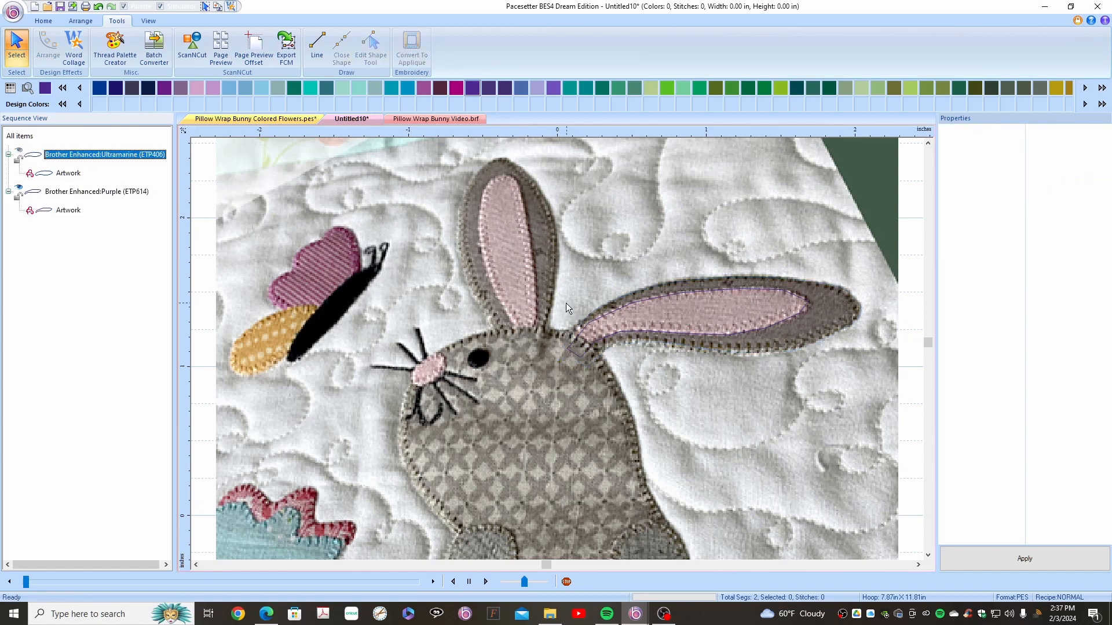
# Step: Convert the purple inner ear outline's points to Smooth, except the two points at its base
pyautogui.click(617, 311)
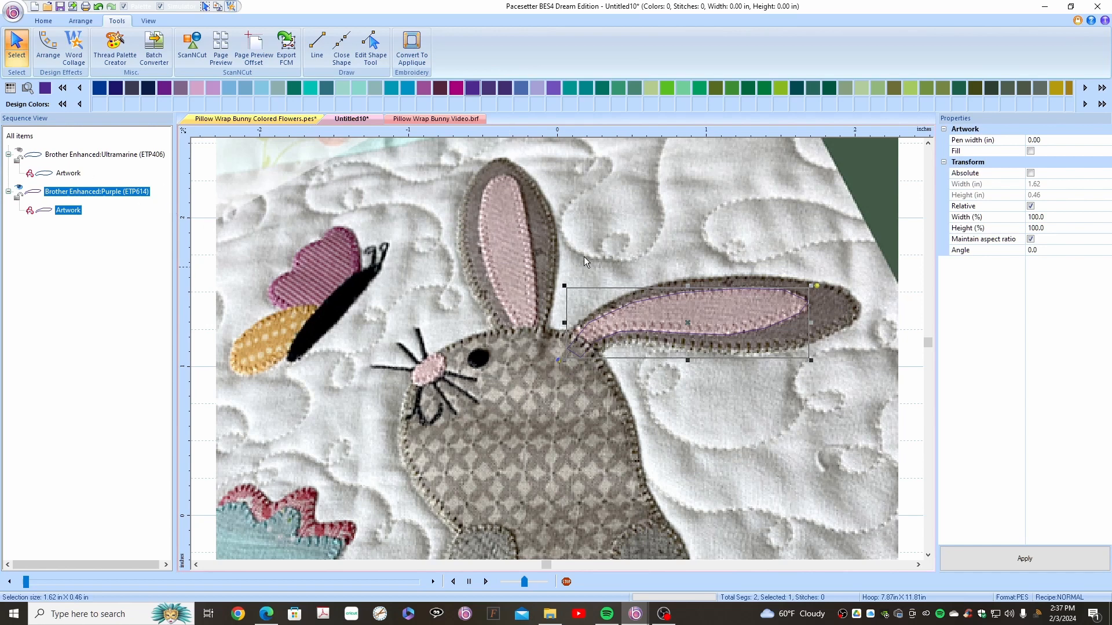
pyautogui.click(371, 49)
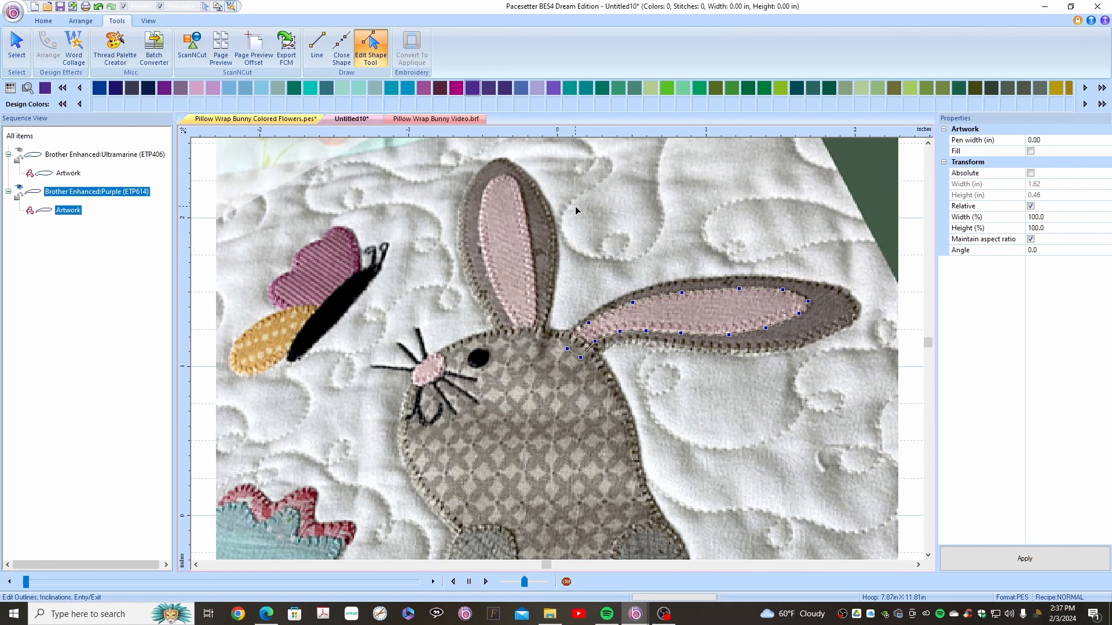
pyautogui.moveTo(567, 225); pyautogui.dragTo(868, 352)
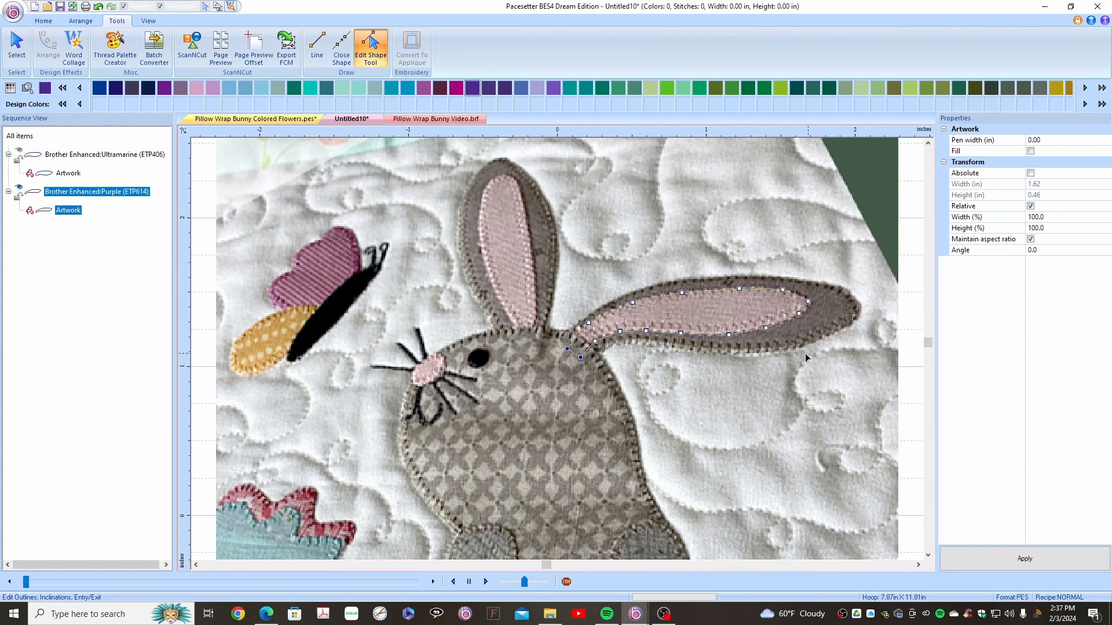
pyautogui.rightClick(729, 334)
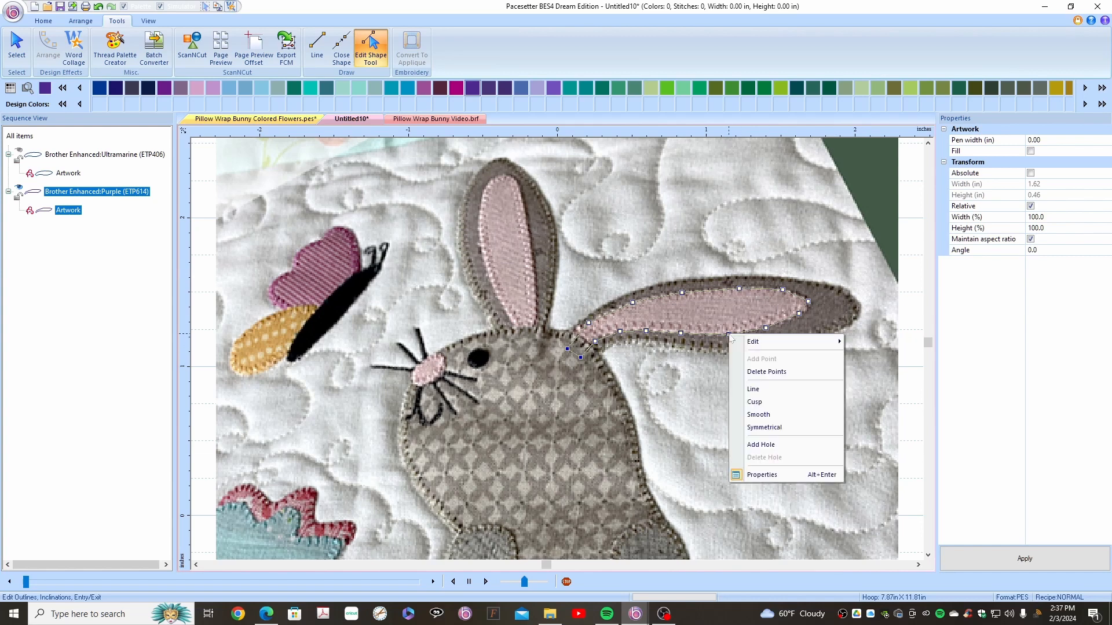
pyautogui.click(758, 414)
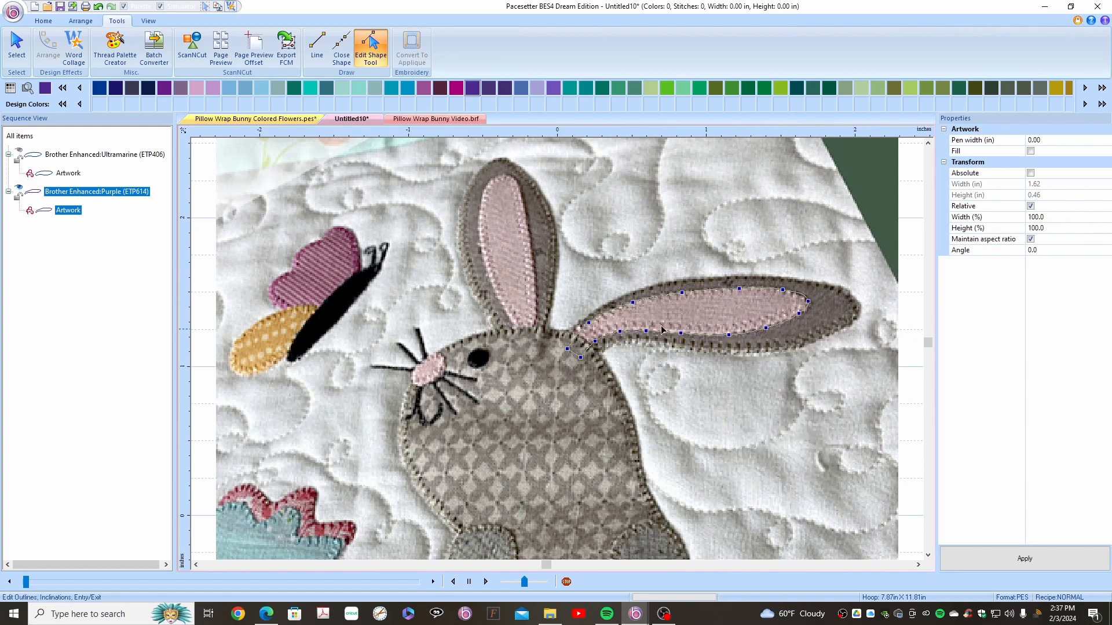
pyautogui.click(659, 252)
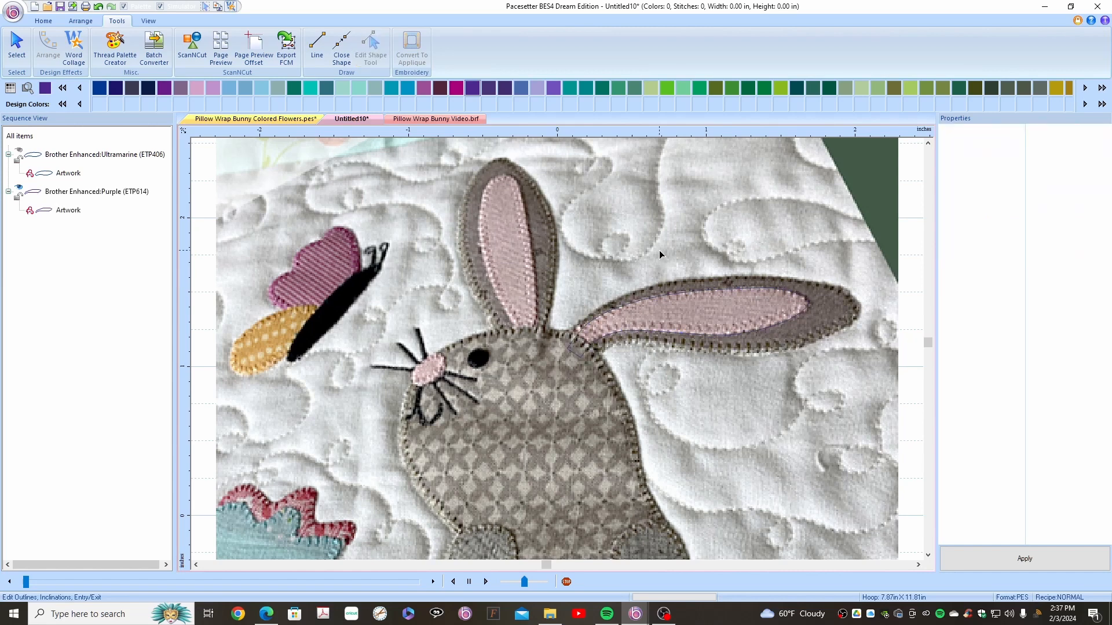
# Step: Show the Ultramarine outer ear outline again and clear the selection
pyautogui.click(87, 155)
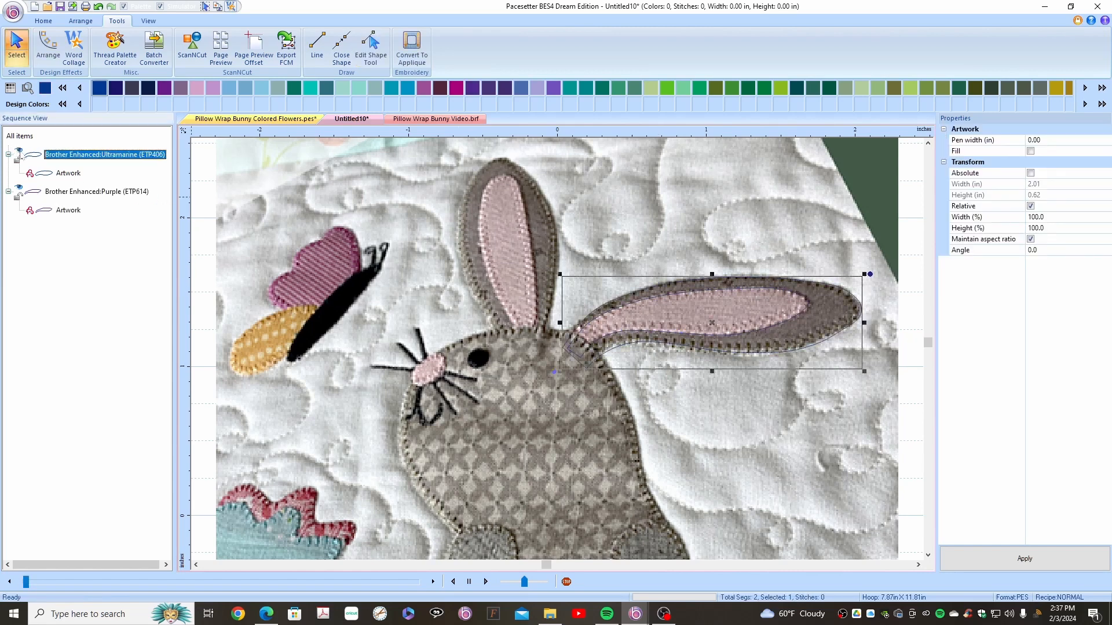
pyautogui.click(794, 427)
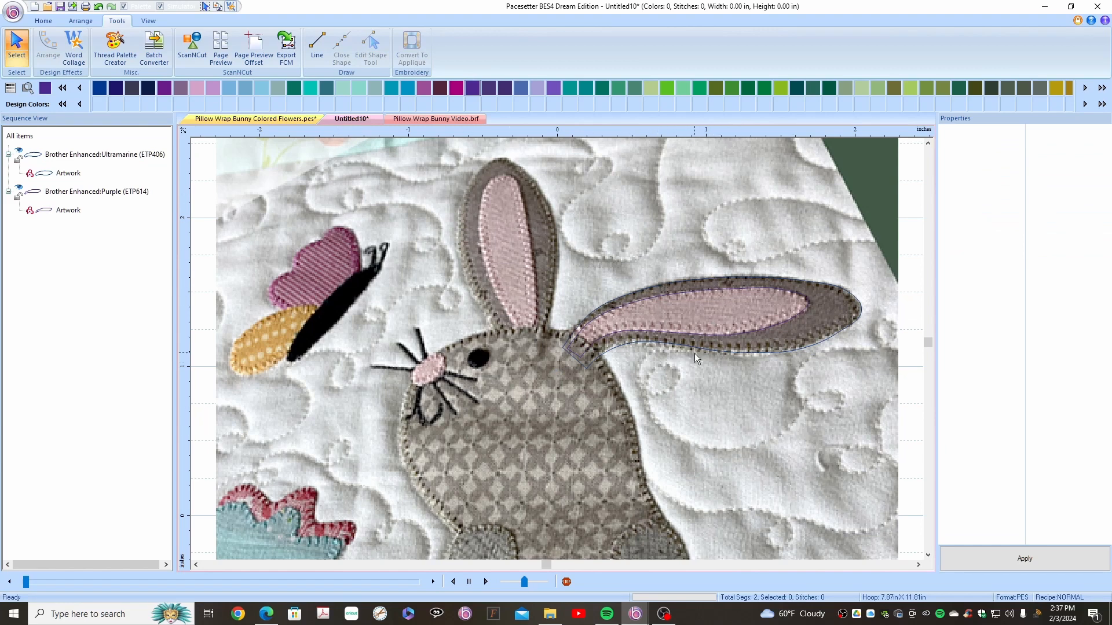
pyautogui.click(928, 554)
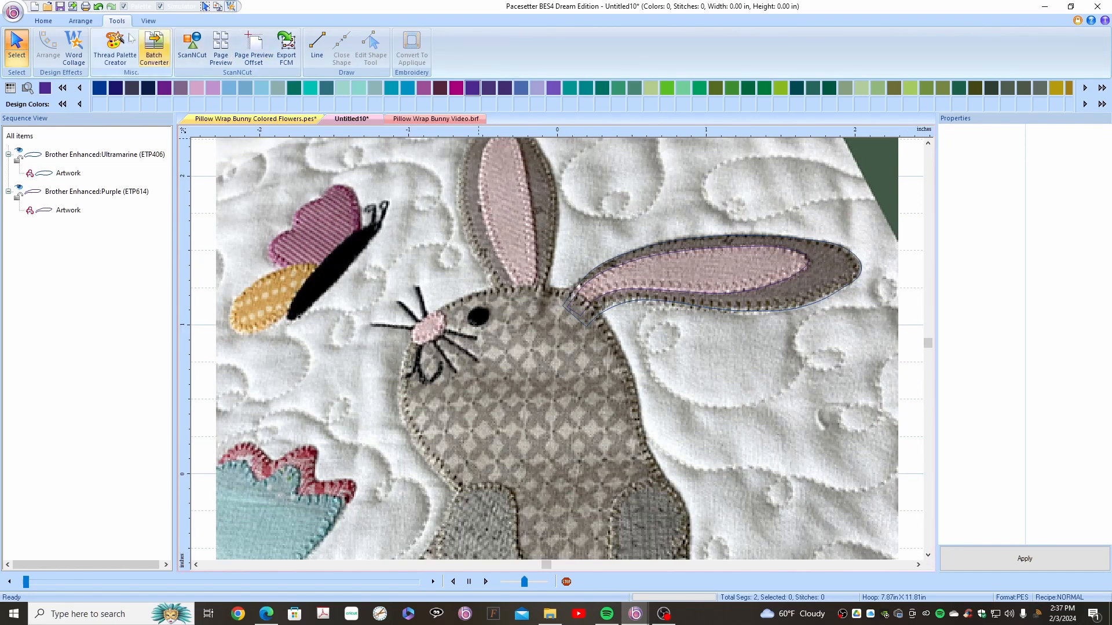
pyautogui.click(44, 21)
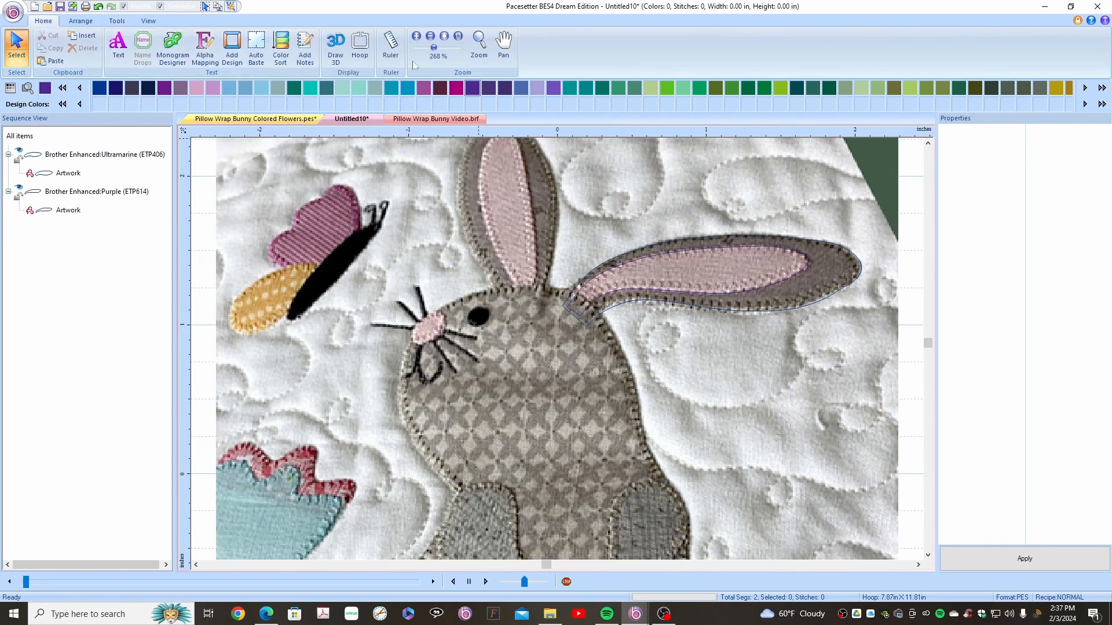
# Step: Trace the bunny's head and body with the Line tool as a closed outline about 2.4 by 3.7 in
pyautogui.click(430, 36)
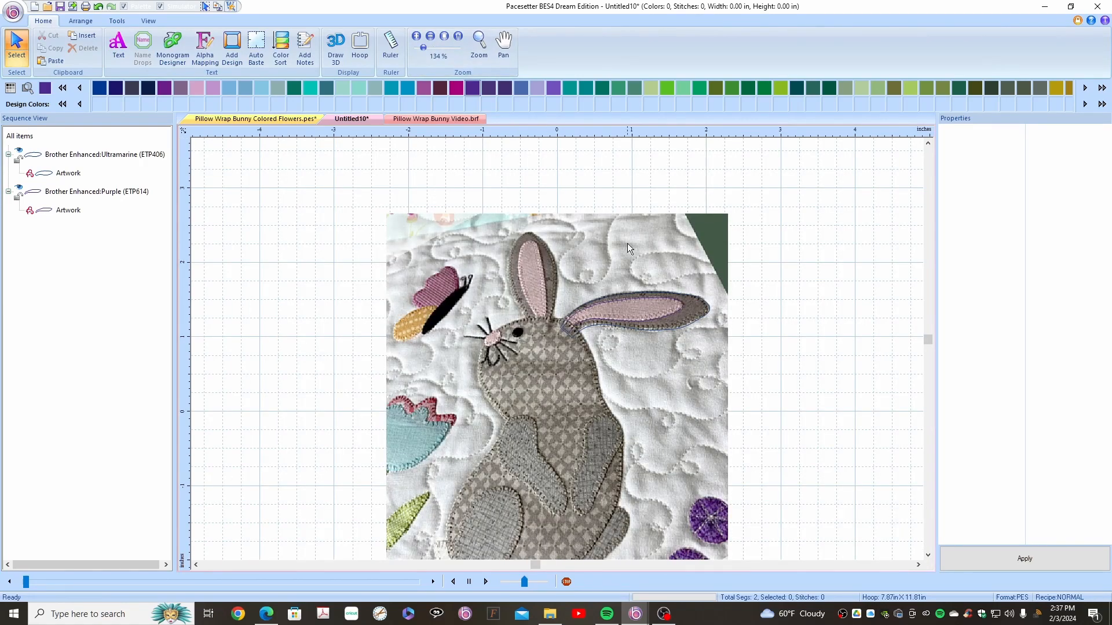
pyautogui.click(928, 555)
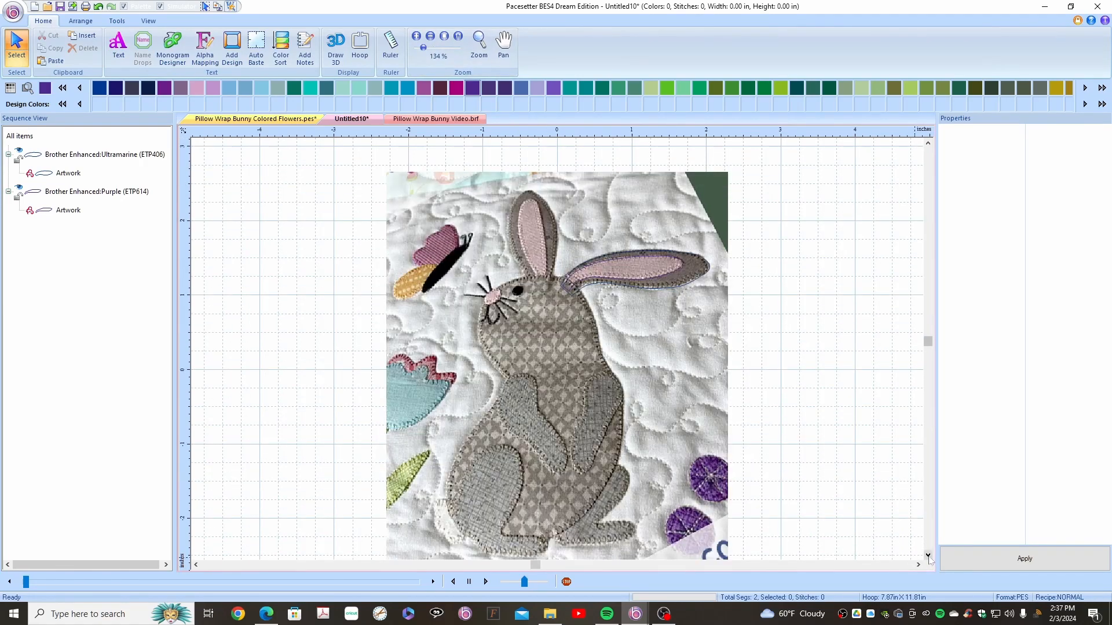
pyautogui.click(928, 554)
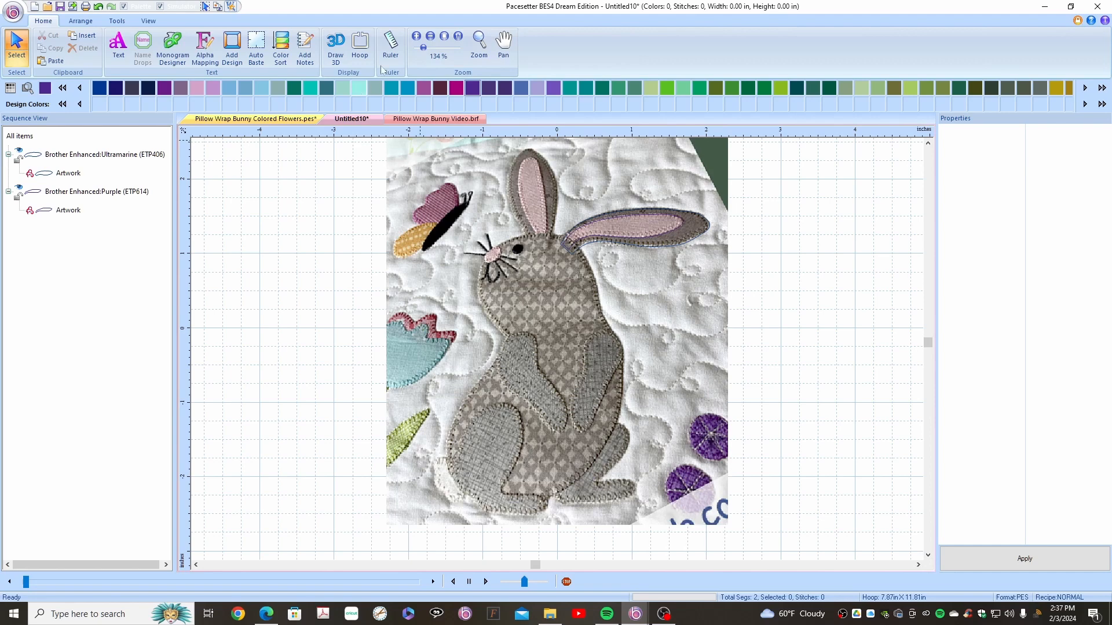
pyautogui.click(79, 21)
pyautogui.click(117, 21)
pyautogui.click(320, 57)
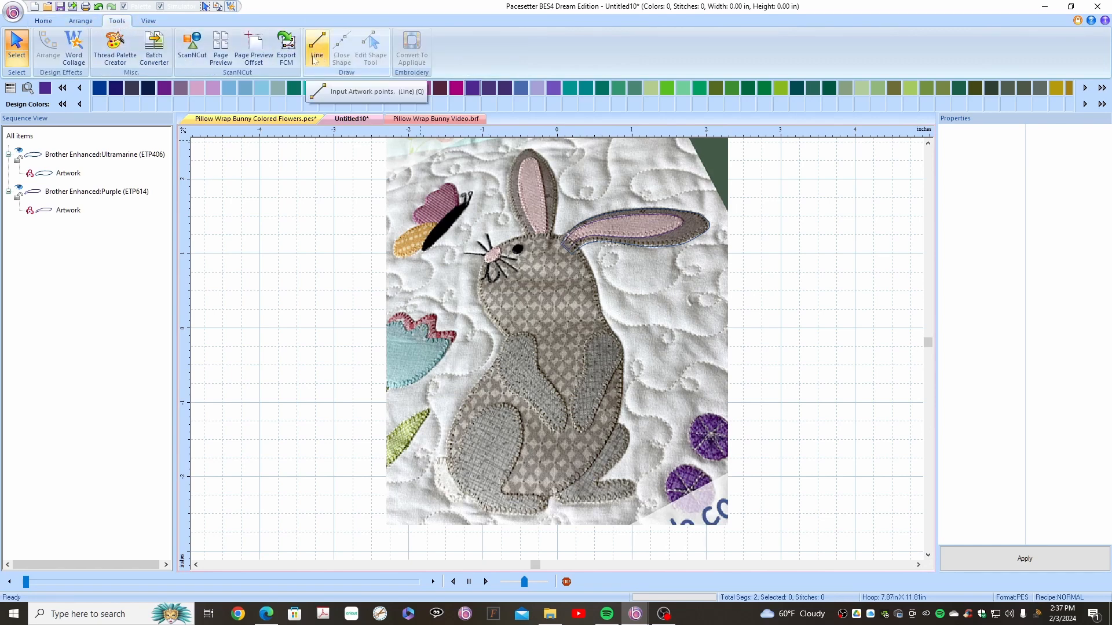
pyautogui.click(319, 56)
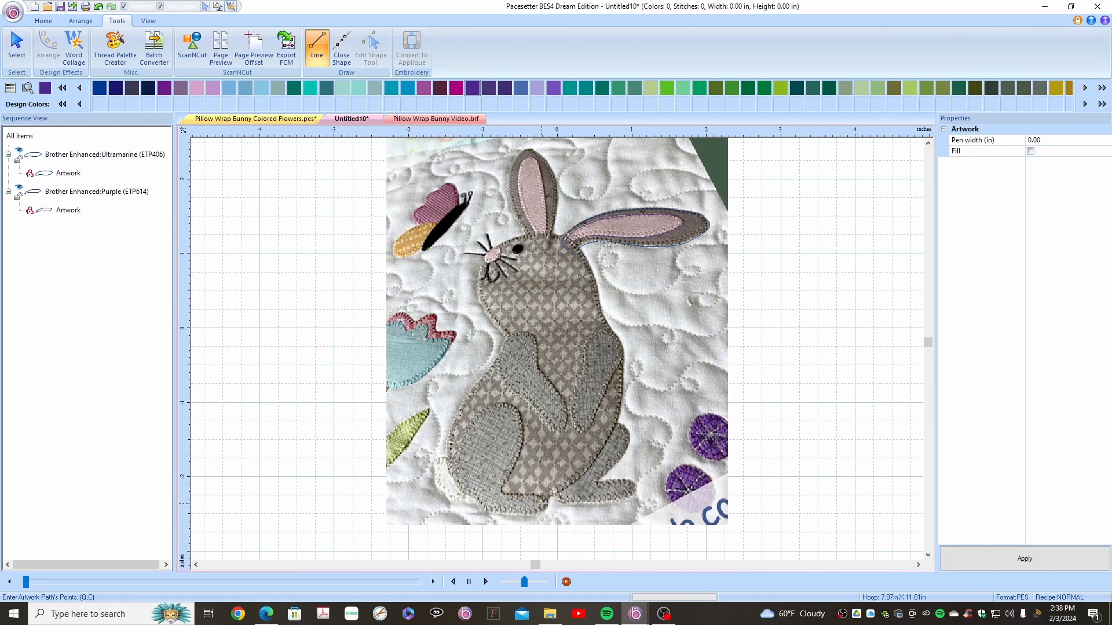
pyautogui.click(508, 511)
pyautogui.click(478, 498)
pyautogui.click(461, 492)
pyautogui.click(500, 245)
pyautogui.click(523, 237)
pyautogui.click(573, 241)
pyautogui.click(608, 324)
pyautogui.click(620, 340)
pyautogui.click(623, 369)
pyautogui.click(621, 402)
pyautogui.click(597, 456)
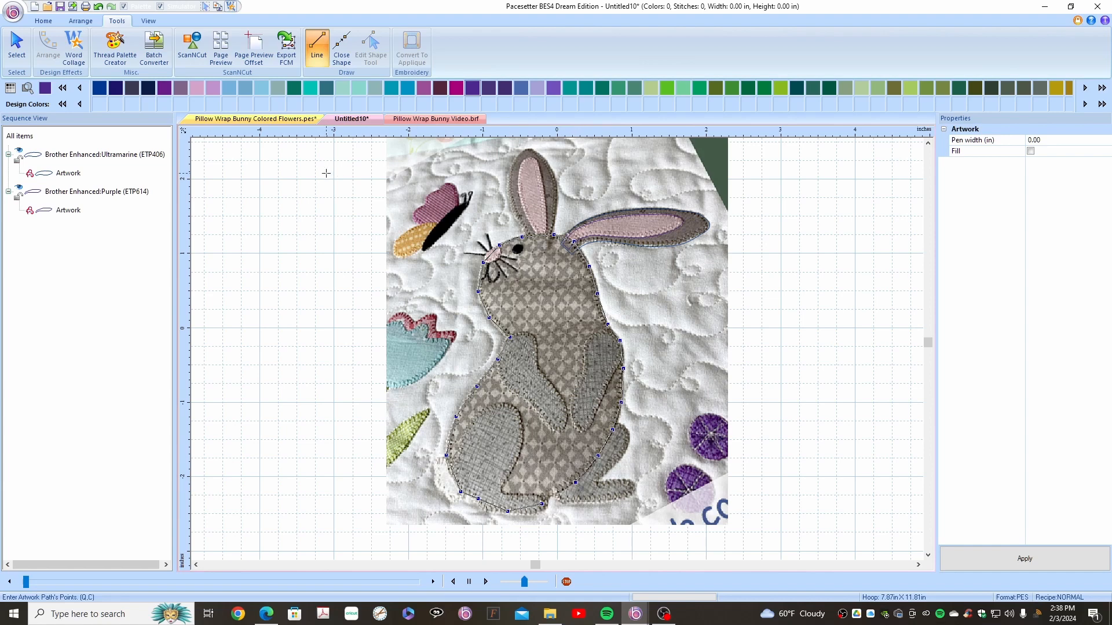
pyautogui.click(343, 56)
pyautogui.click(16, 47)
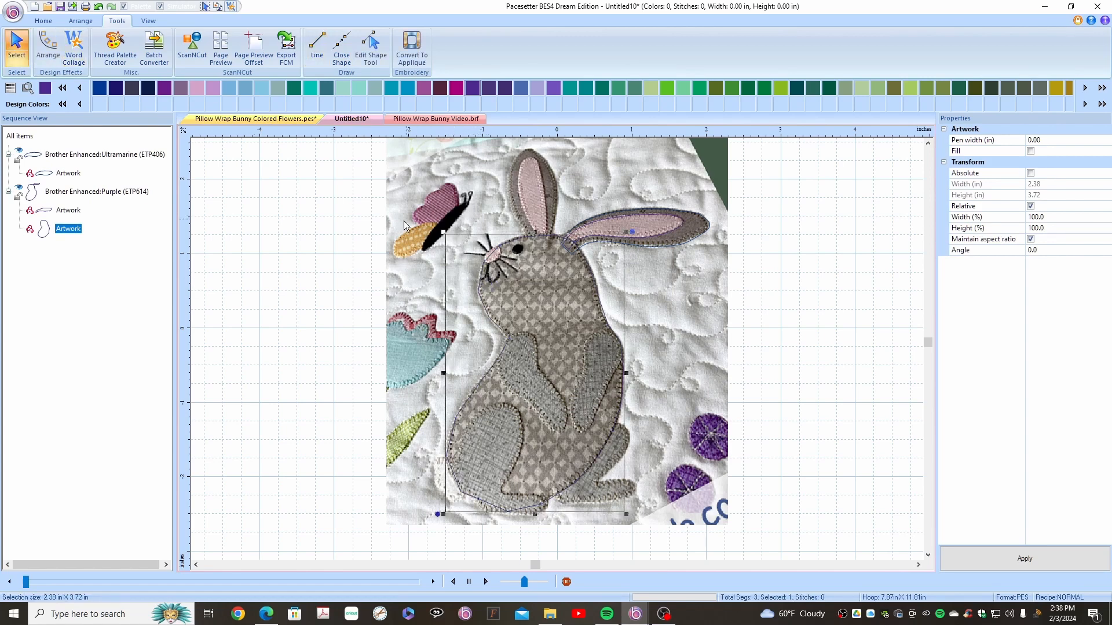
# Step: Convert the points of the body outline to Smooth in groups and clear the selection
pyautogui.click(371, 49)
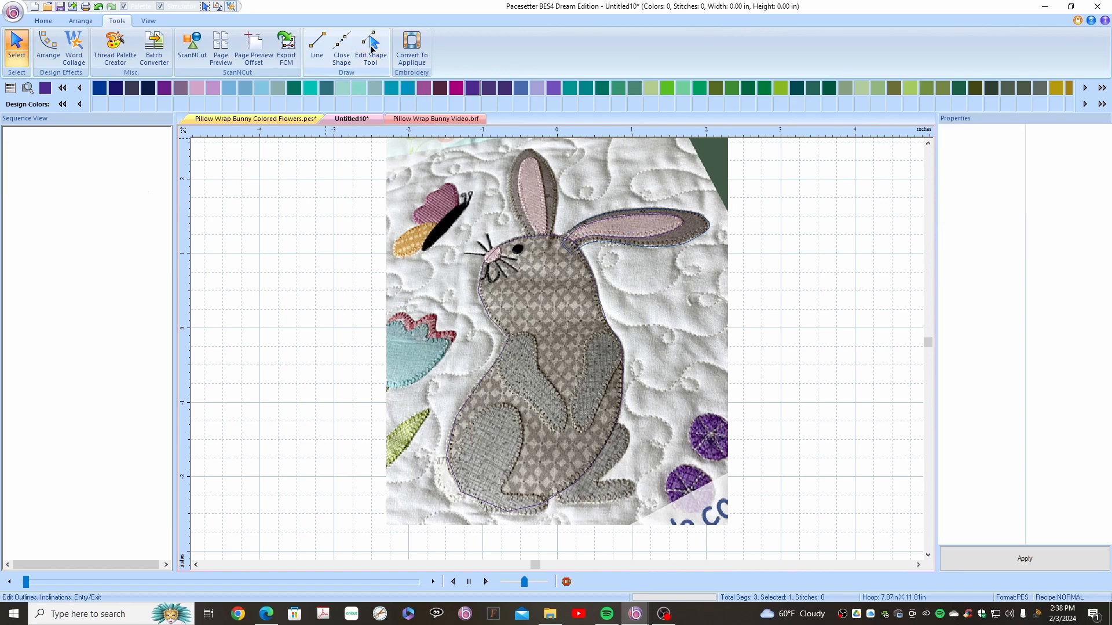
pyautogui.moveTo(439, 206); pyautogui.dragTo(652, 331)
pyautogui.rightClick(599, 297)
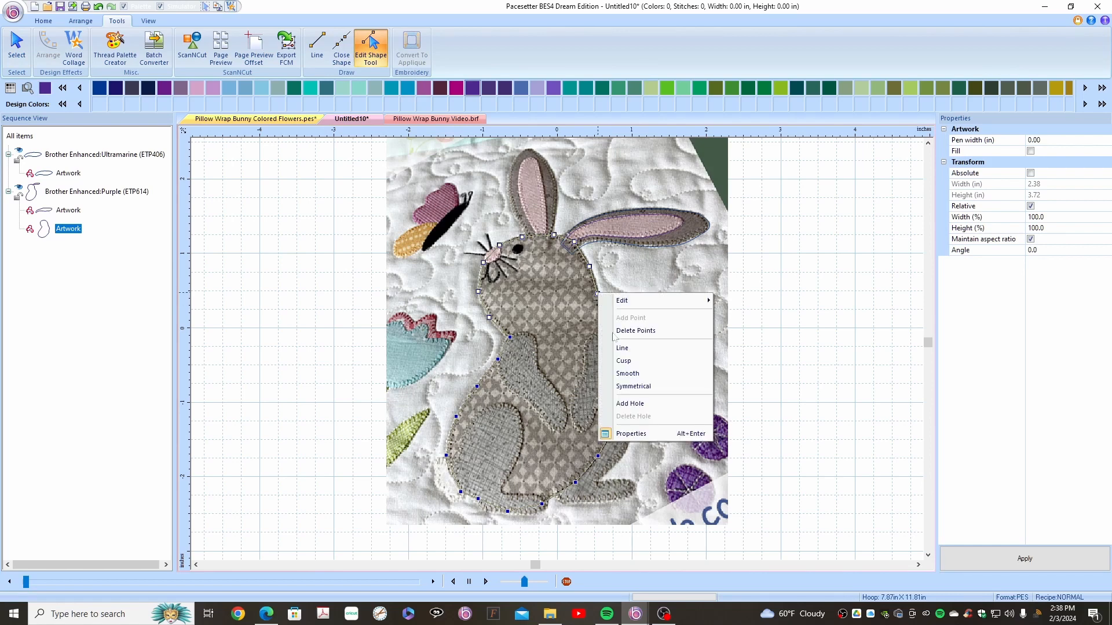
pyautogui.click(632, 377)
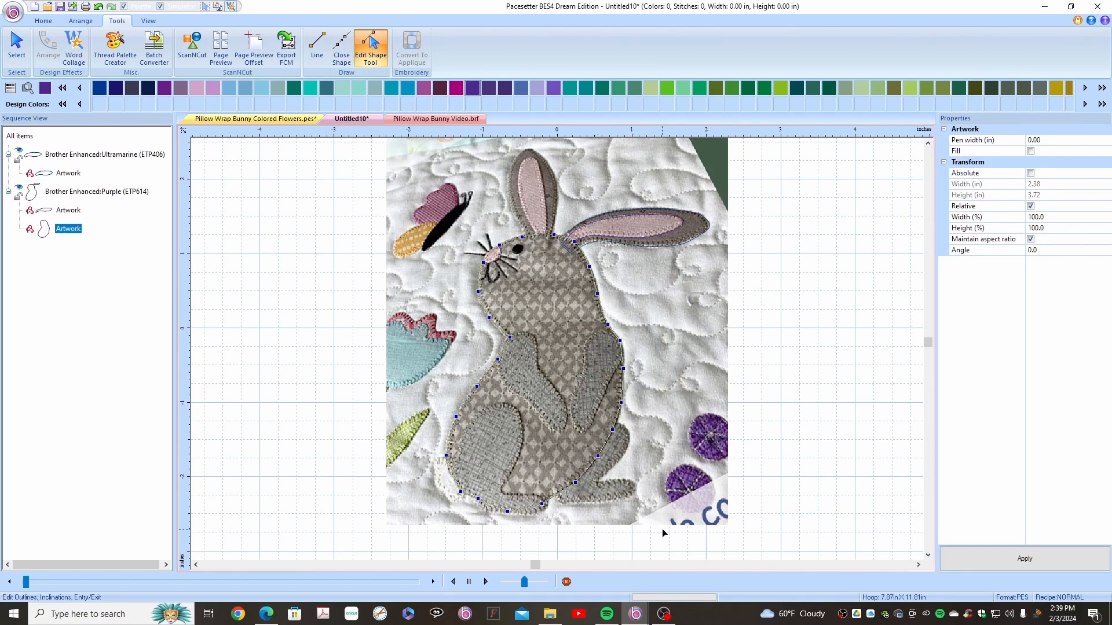
pyautogui.moveTo(475, 347); pyautogui.dragTo(660, 550)
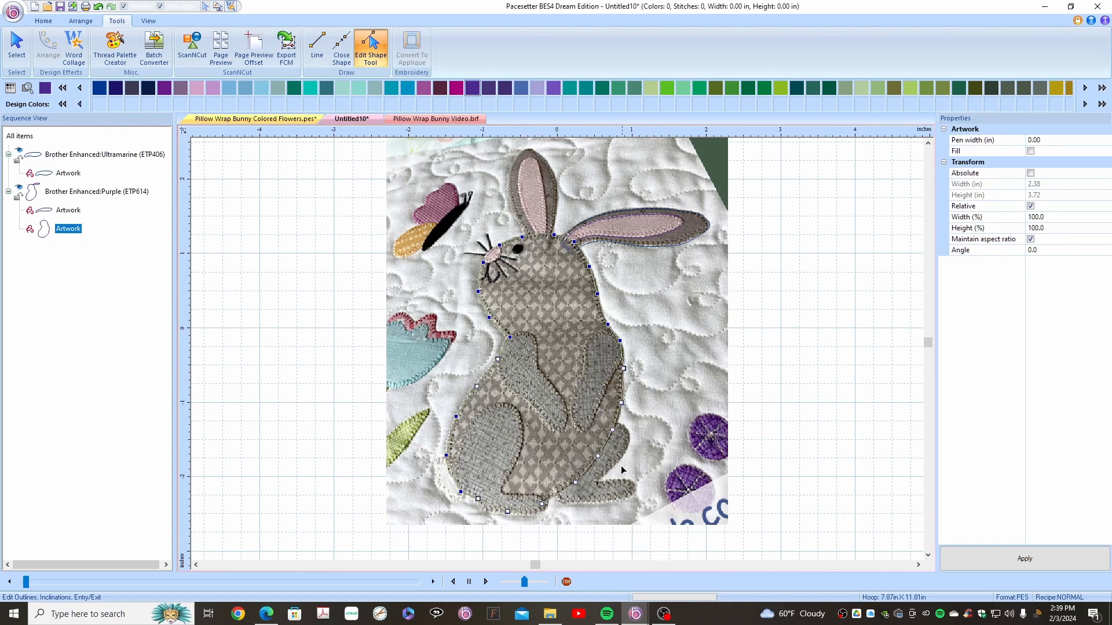
pyautogui.rightClick(615, 431)
pyautogui.click(648, 513)
pyautogui.moveTo(377, 336); pyautogui.dragTo(499, 533)
pyautogui.rightClick(447, 457)
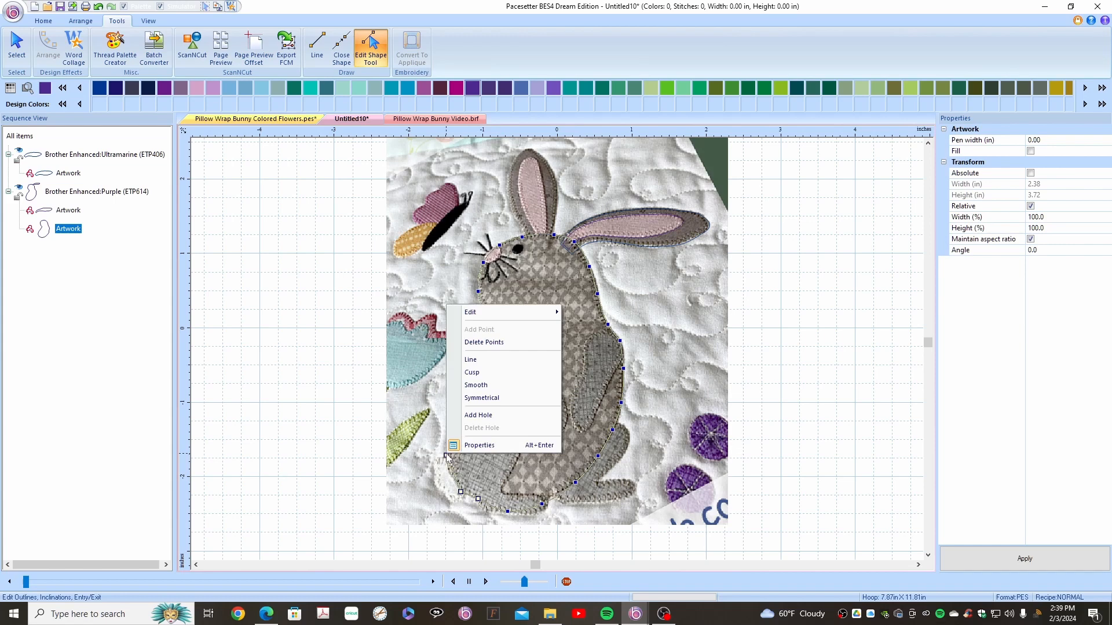
pyautogui.click(483, 385)
pyautogui.click(415, 404)
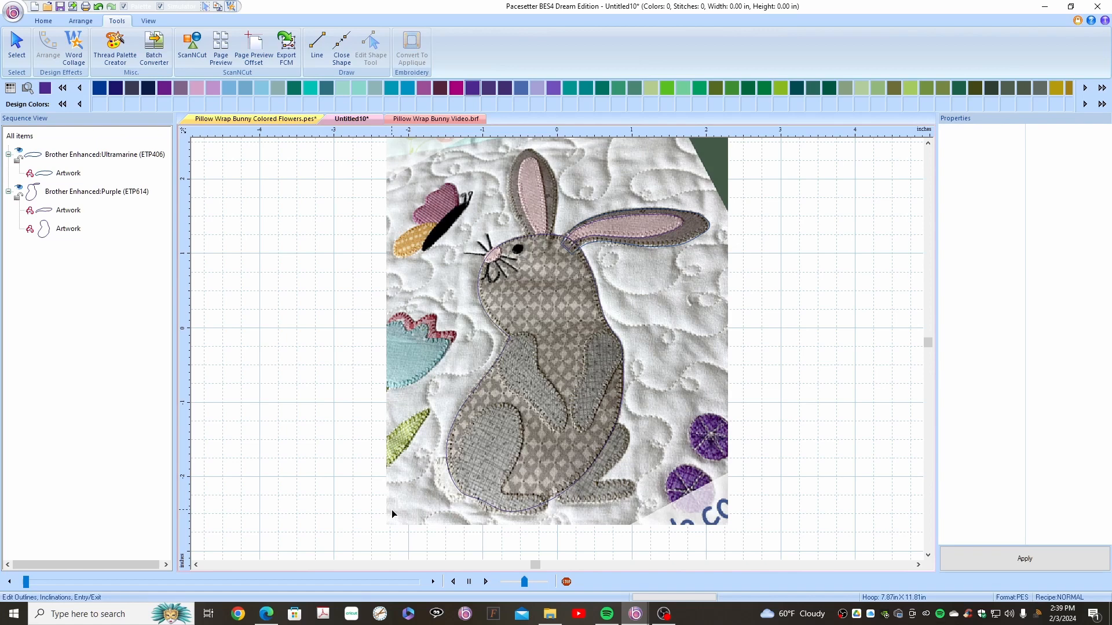
# Step: Trace the bunny's front arm, on the photo's left side, with the Line tool as an outline about 0.9 by 1.3 in
pyautogui.click(317, 46)
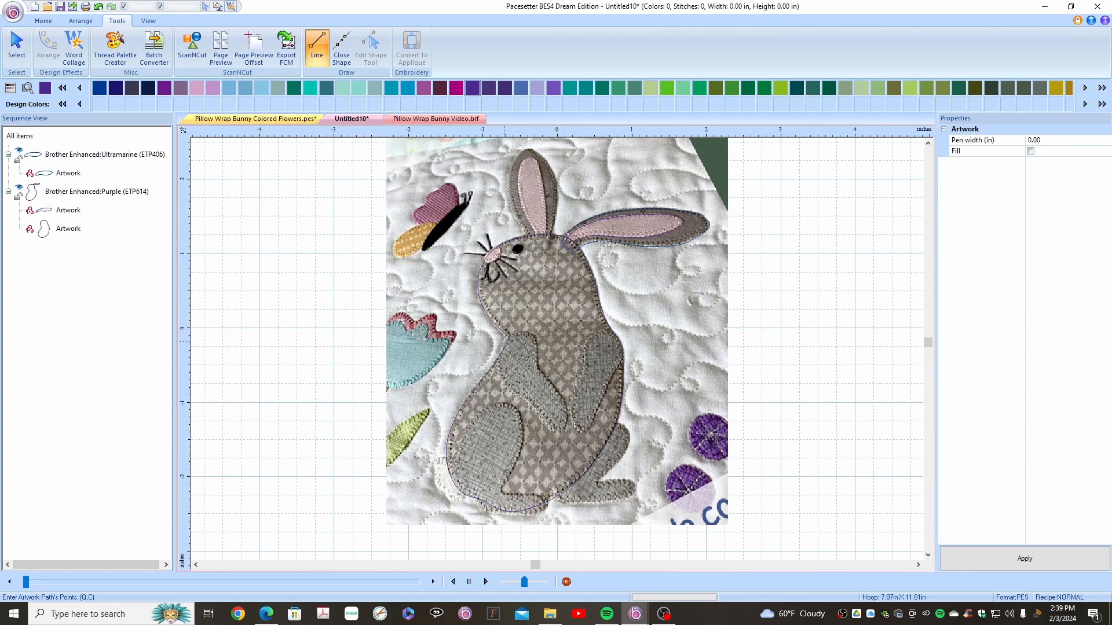
pyautogui.click(505, 341)
pyautogui.click(538, 369)
pyautogui.click(564, 433)
pyautogui.click(553, 433)
pyautogui.click(16, 47)
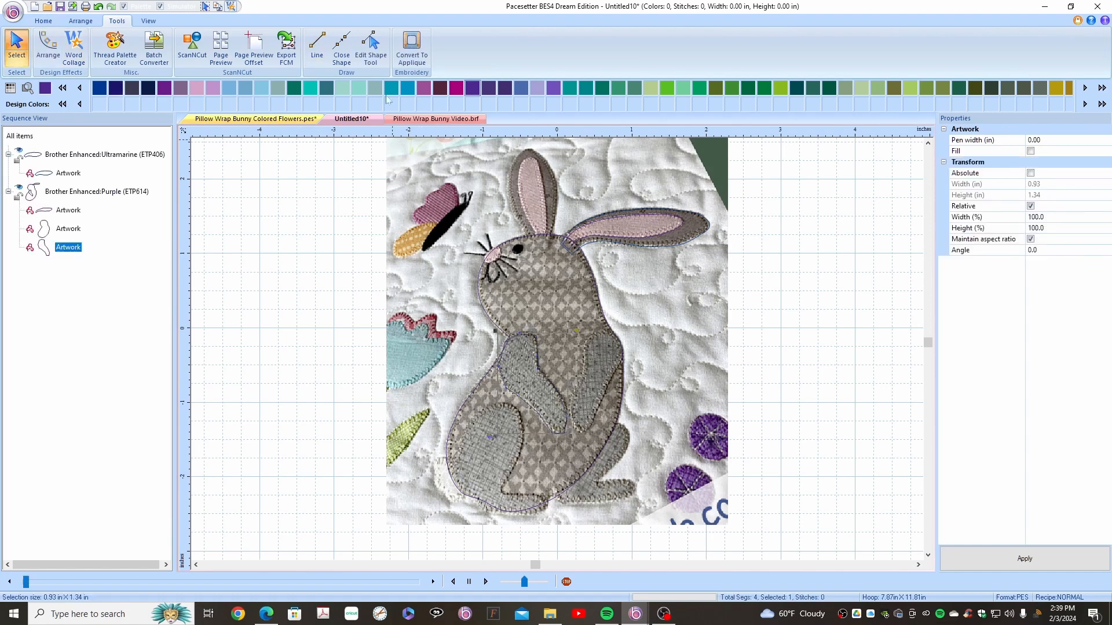
# Step: Hide the Ultramarine outer ear outline, and recolor the arm outline to Brother Enhanced Bambino Blue and the body outline to Lilac (ETP612)
pyautogui.click(370, 46)
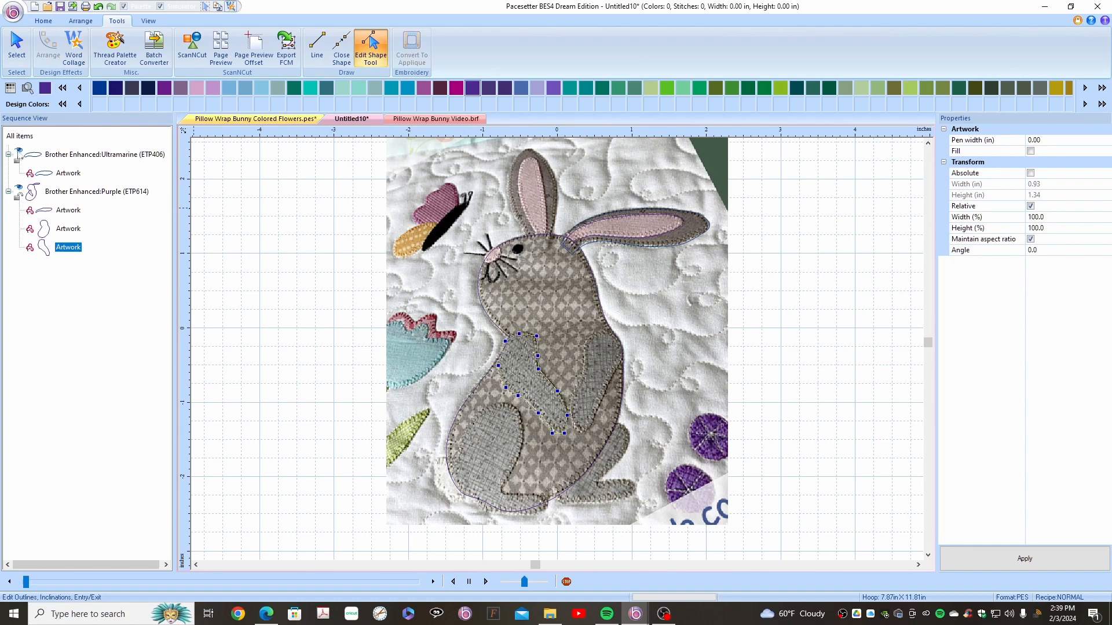
pyautogui.click(18, 153)
pyautogui.click(48, 254)
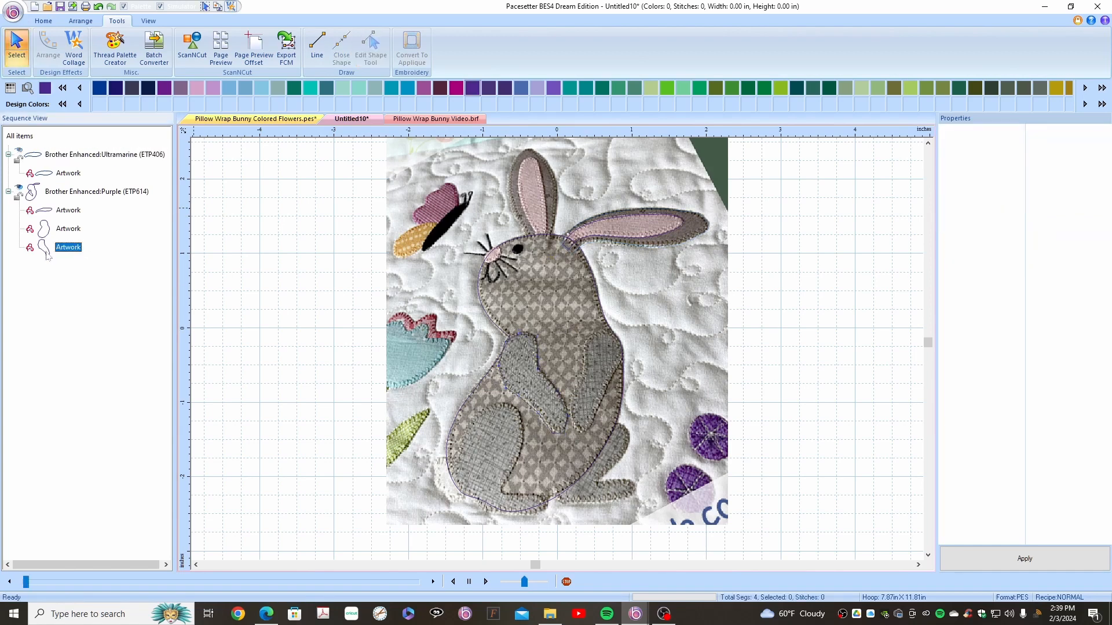
pyautogui.click(408, 87)
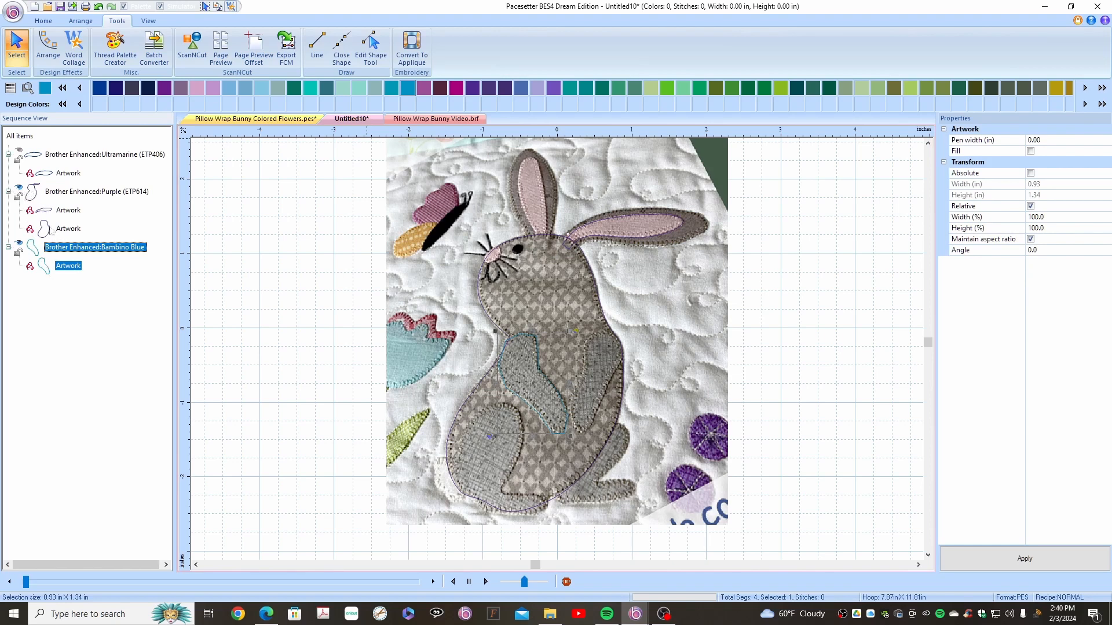
pyautogui.click(63, 229)
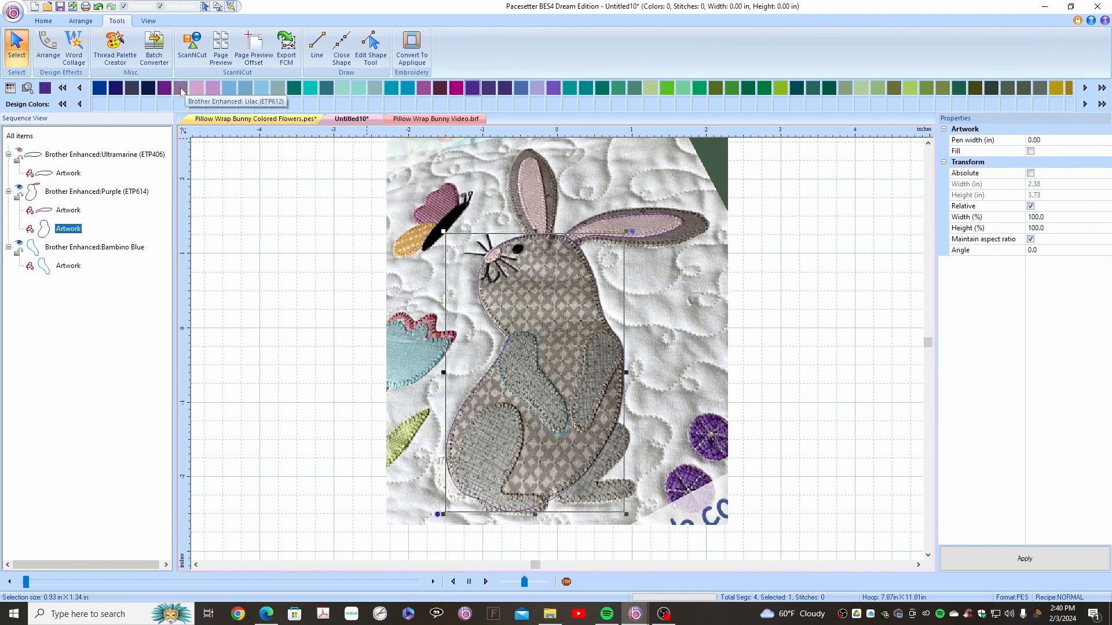
pyautogui.click(181, 91)
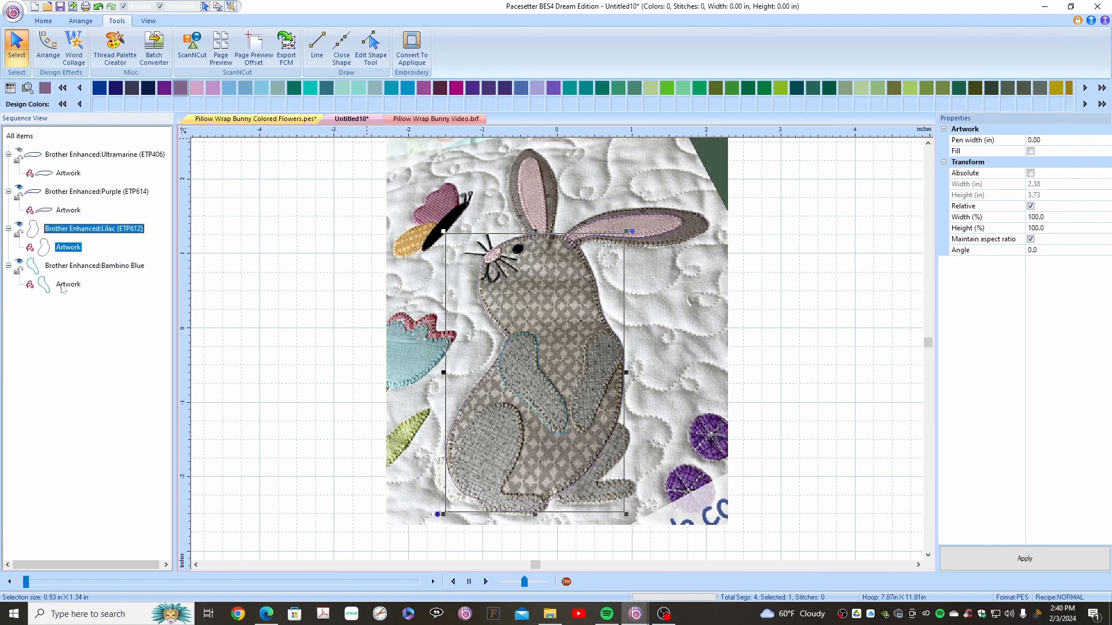
# Step: Convert all points of the Bambino Blue arm outline to Cusp
pyautogui.click(75, 267)
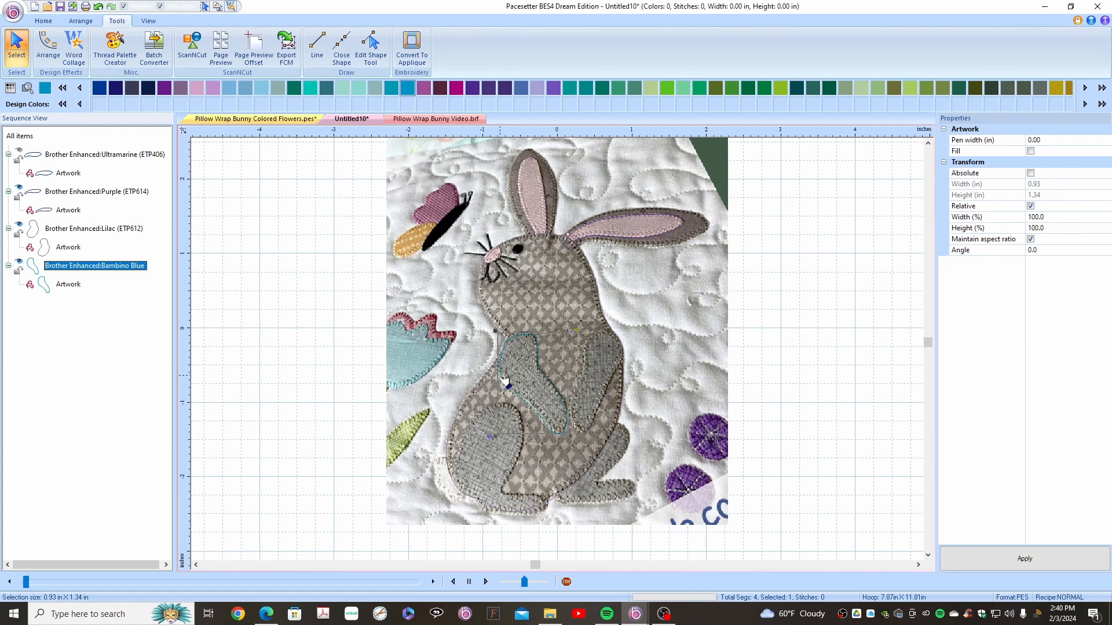
pyautogui.click(371, 50)
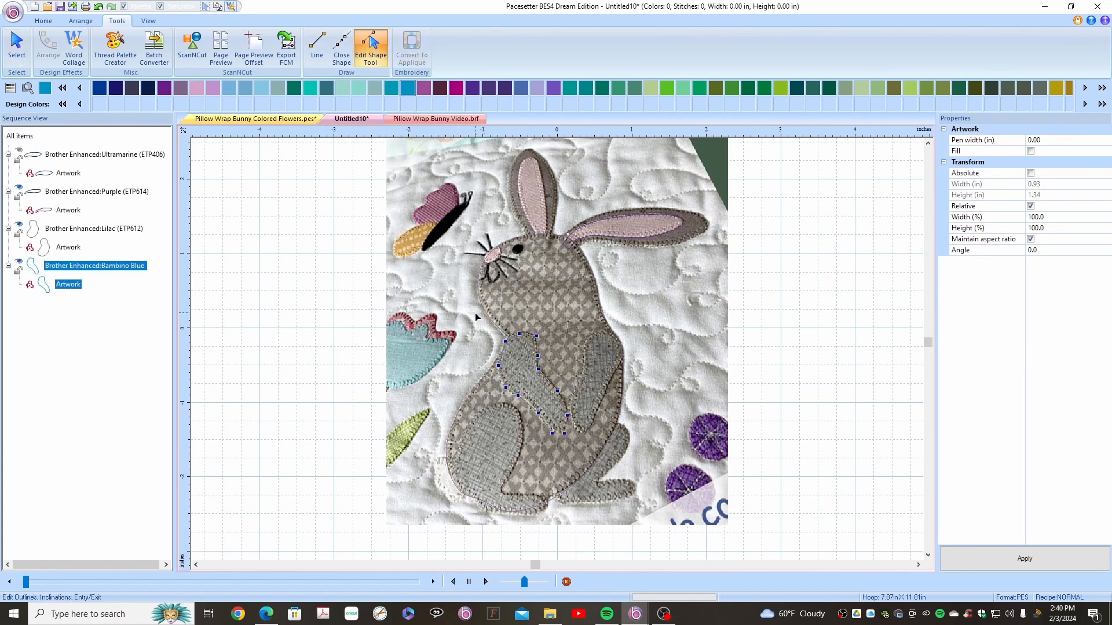
pyautogui.moveTo(475, 313); pyautogui.dragTo(594, 467)
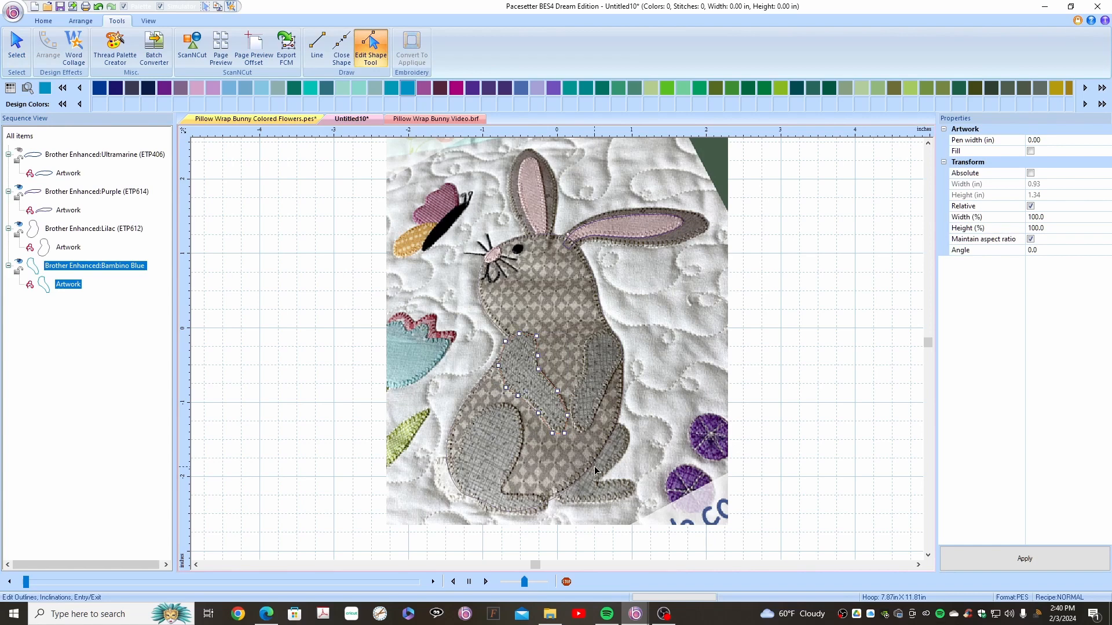
pyautogui.rightClick(559, 393)
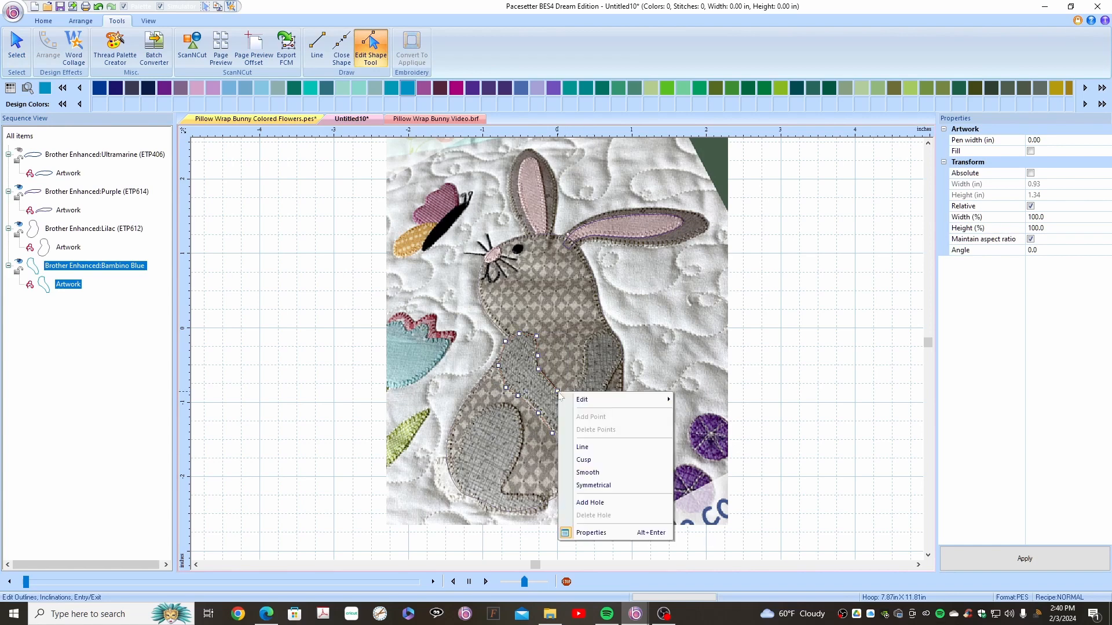
pyautogui.click(589, 462)
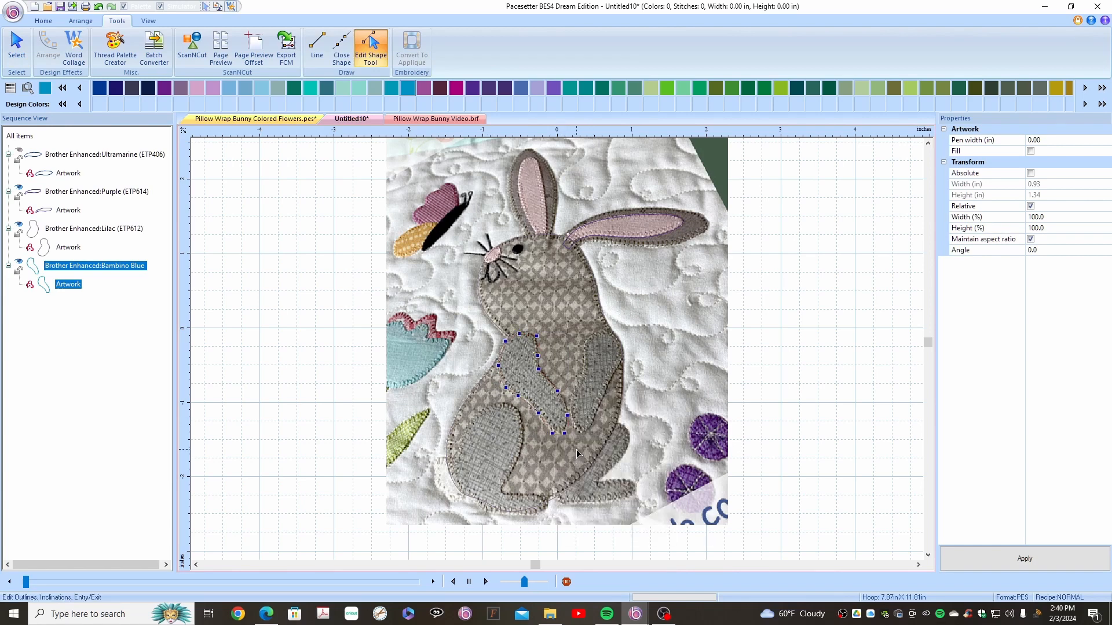
# Step: Try the Line type on the arm outline's upper-left corner point and settle on Smooth for it
pyautogui.scroll(2, 414, 51)
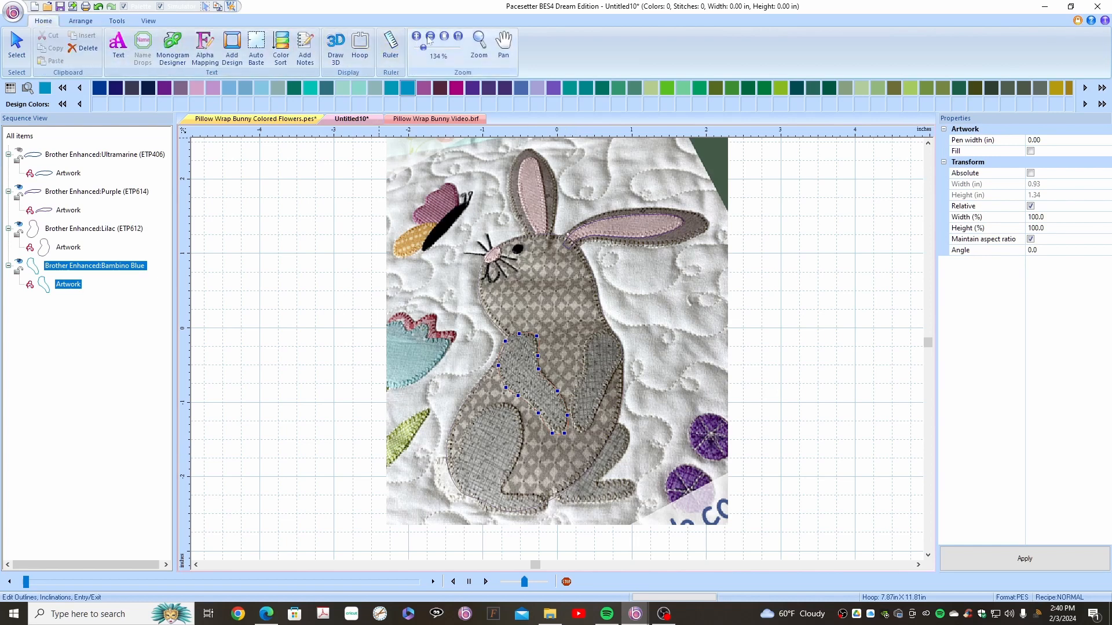
pyautogui.click(417, 39)
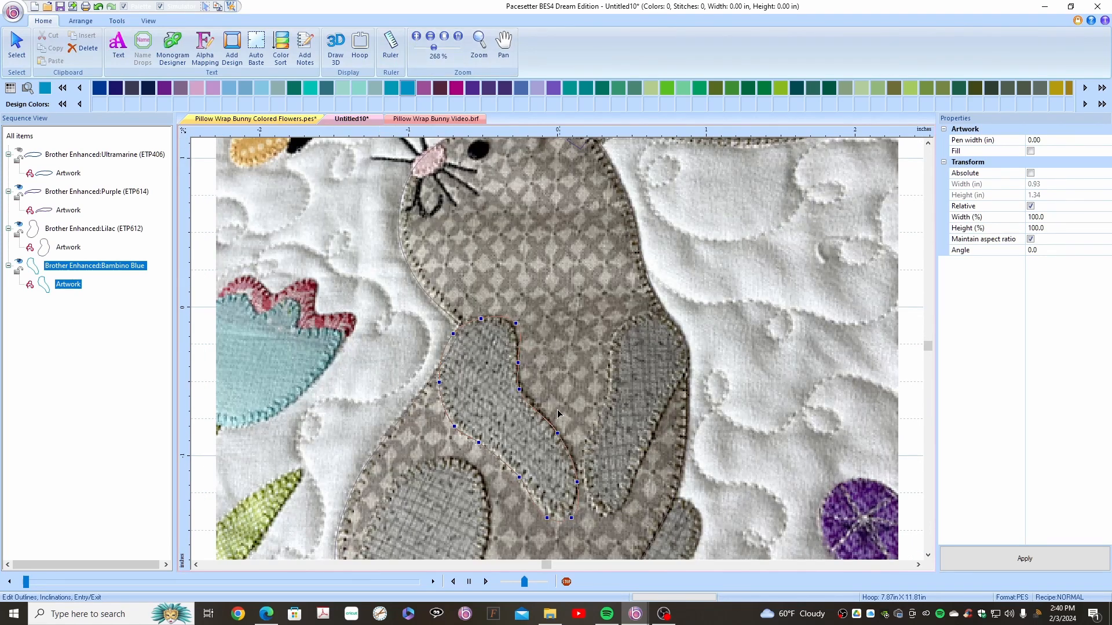
pyautogui.rightClick(454, 335)
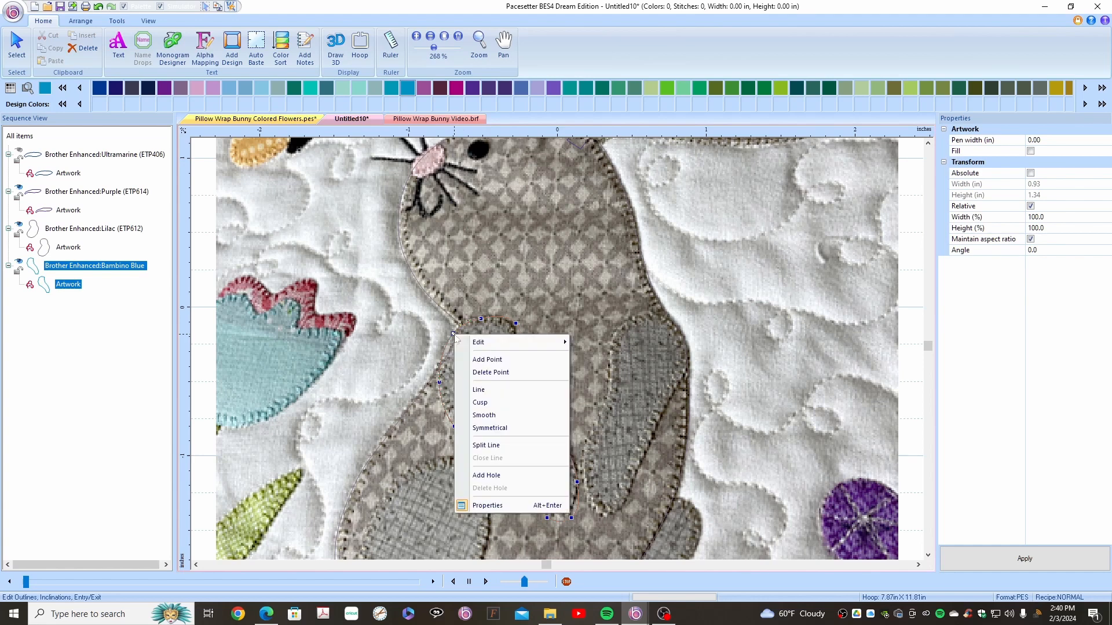
pyautogui.click(481, 392)
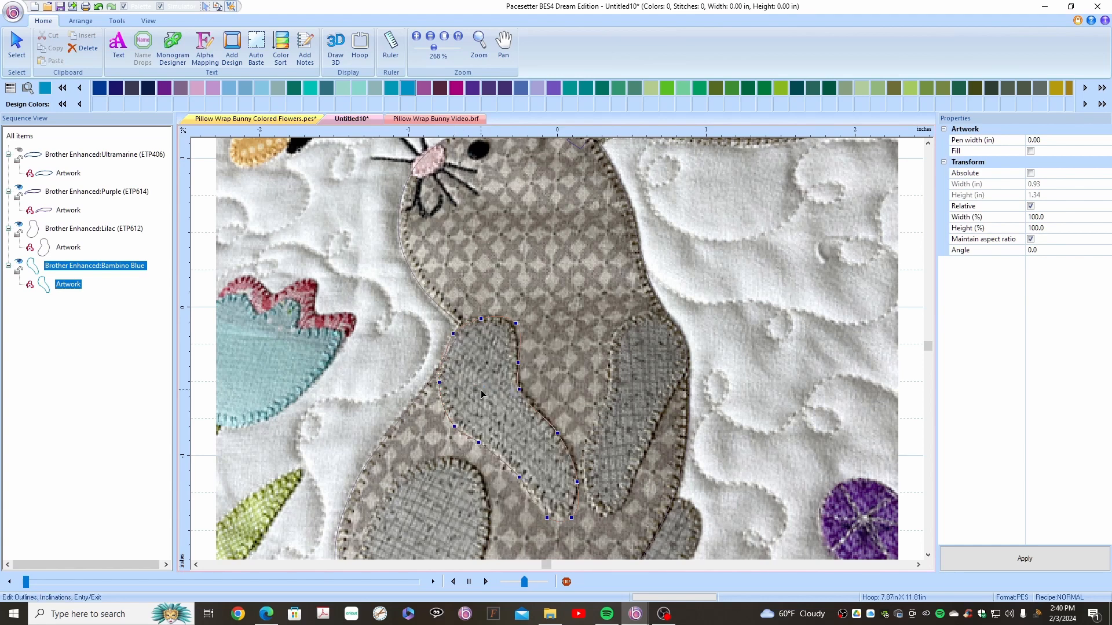
pyautogui.click(453, 335)
pyautogui.rightClick(454, 335)
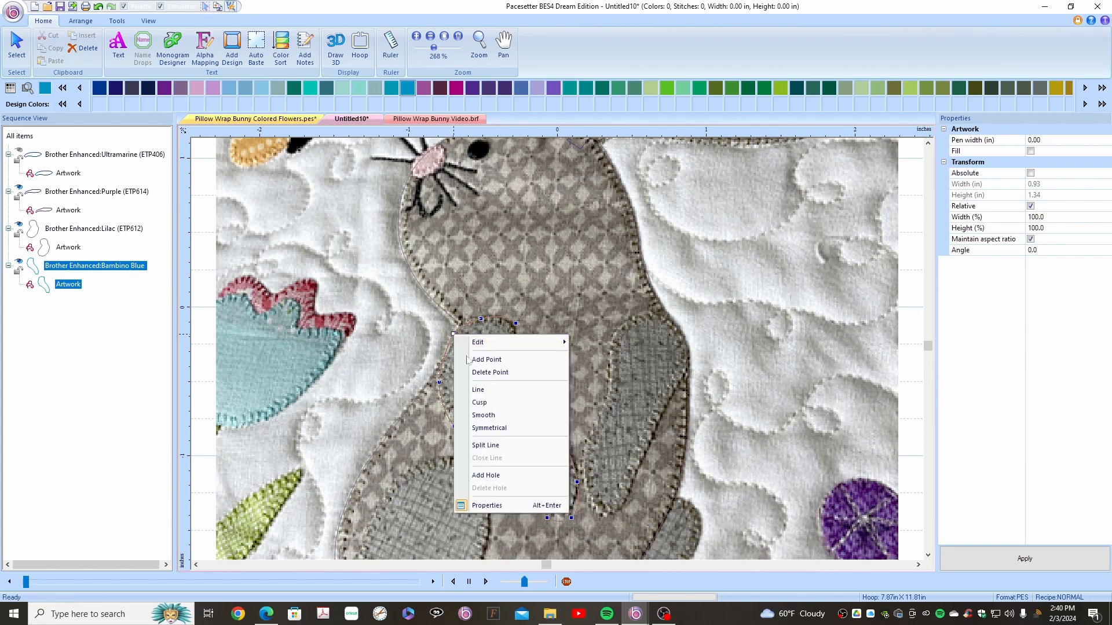
pyautogui.click(489, 416)
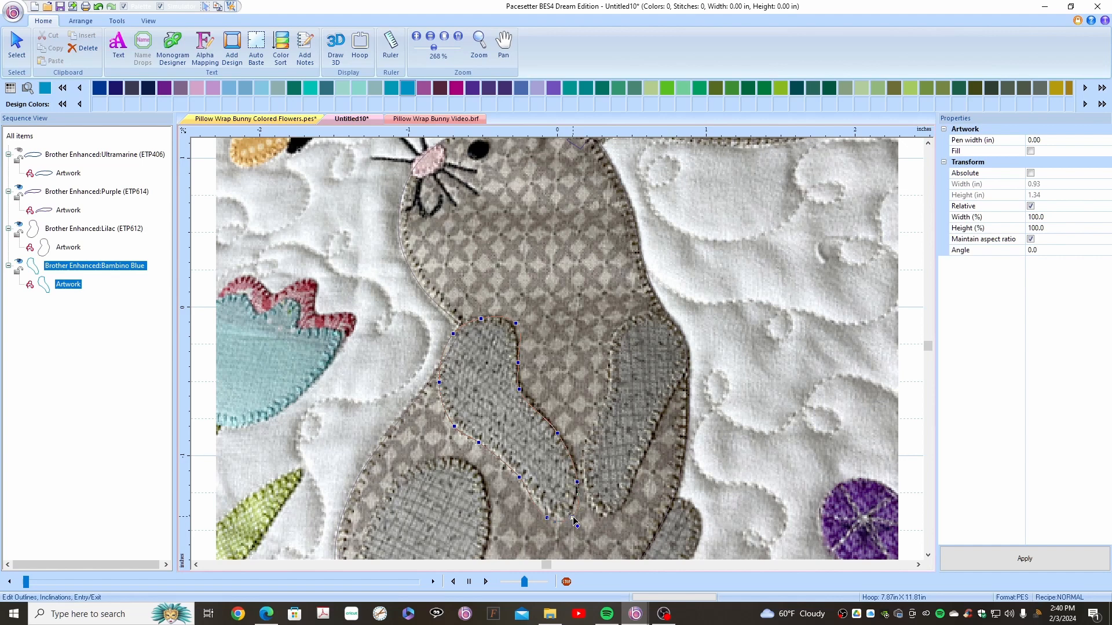
# Step: Move the arm outline's bottom tip point slightly up, and try to delete the point at its upper-right corner
pyautogui.moveTo(572, 518); pyautogui.dragTo(572, 515)
pyautogui.moveTo(516, 324); pyautogui.dragTo(512, 326)
pyautogui.rightClick(514, 328)
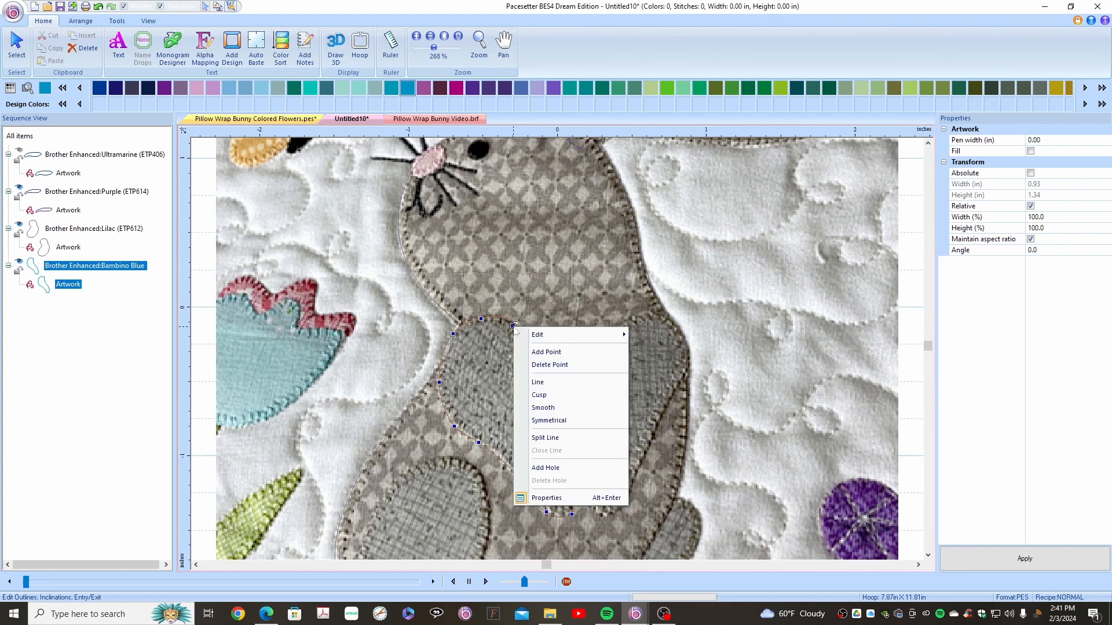
pyautogui.click(547, 366)
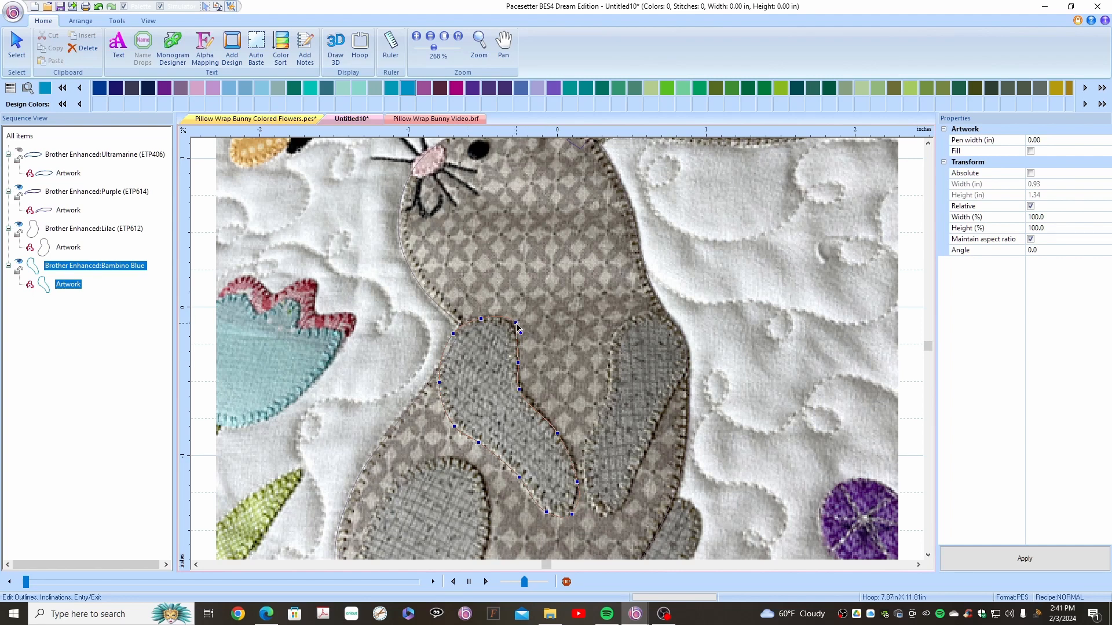
# Step: Shift the arm outline's upper-right corner point slightly inward and convert it and its neighboring points to Smooth
pyautogui.moveTo(516, 322); pyautogui.dragTo(512, 324)
pyautogui.rightClick(518, 363)
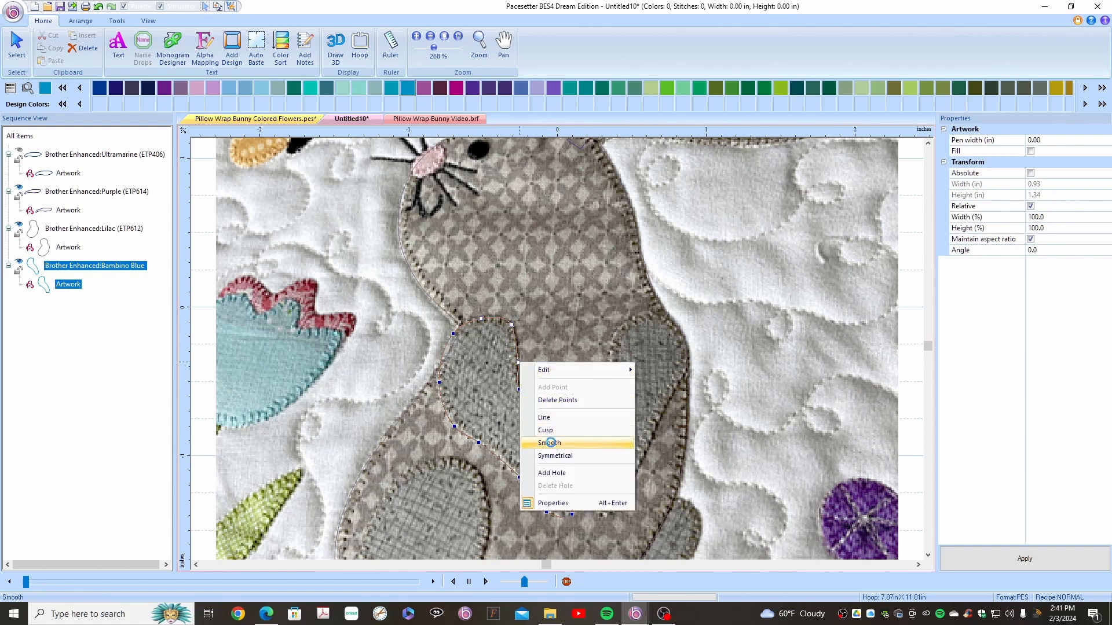
pyautogui.click(551, 444)
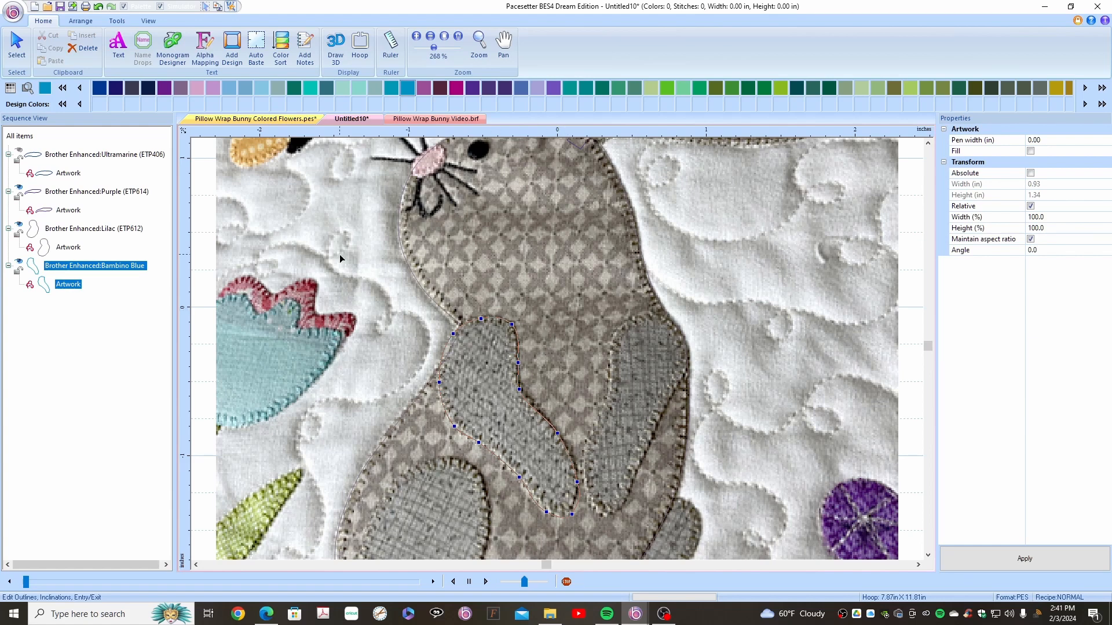
# Step: Trace the bunny's right-hand arm as a separate artwork outline with the Line tool and color it Royal Purple (ETP869)
pyautogui.click(17, 45)
pyautogui.click(117, 21)
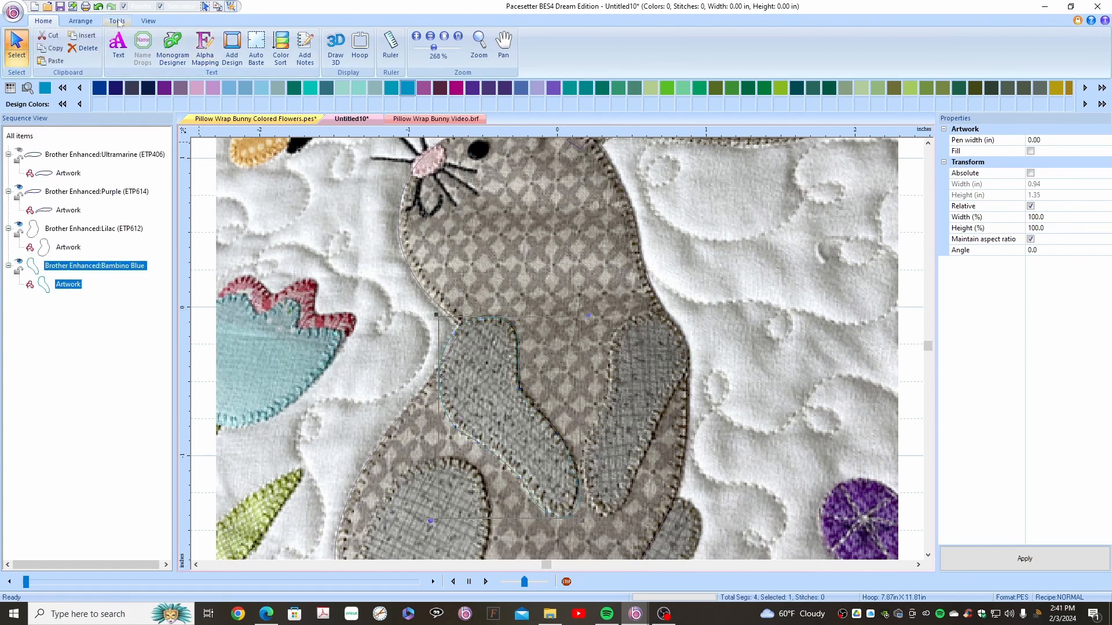
pyautogui.click(317, 45)
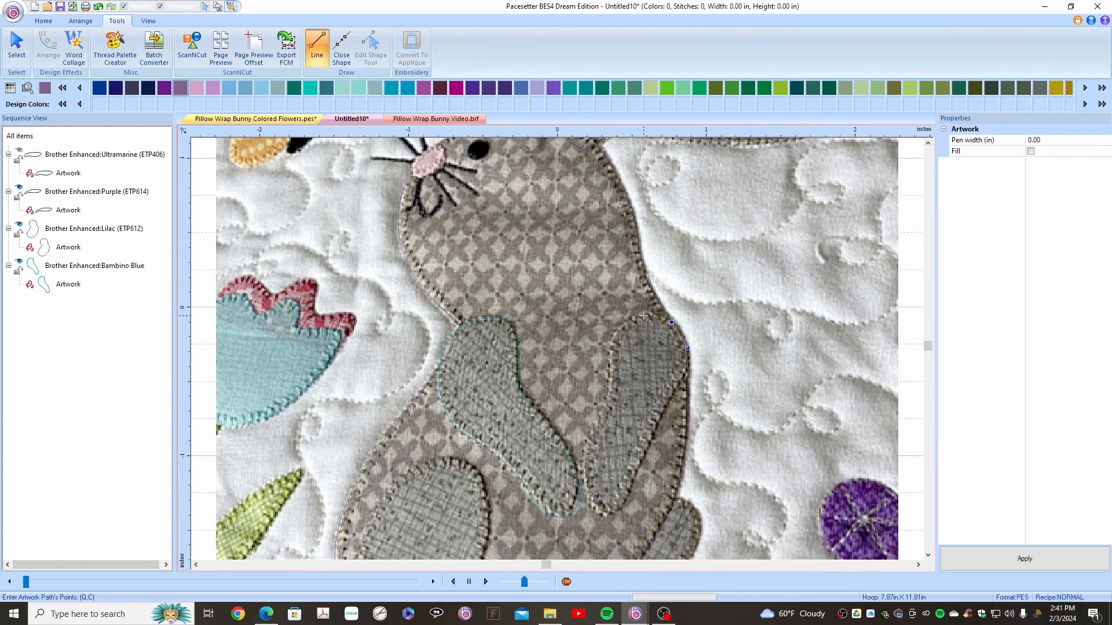
pyautogui.click(614, 333)
pyautogui.click(583, 457)
pyautogui.click(589, 500)
pyautogui.click(604, 520)
pyautogui.click(640, 462)
pyautogui.click(672, 392)
pyautogui.click(16, 47)
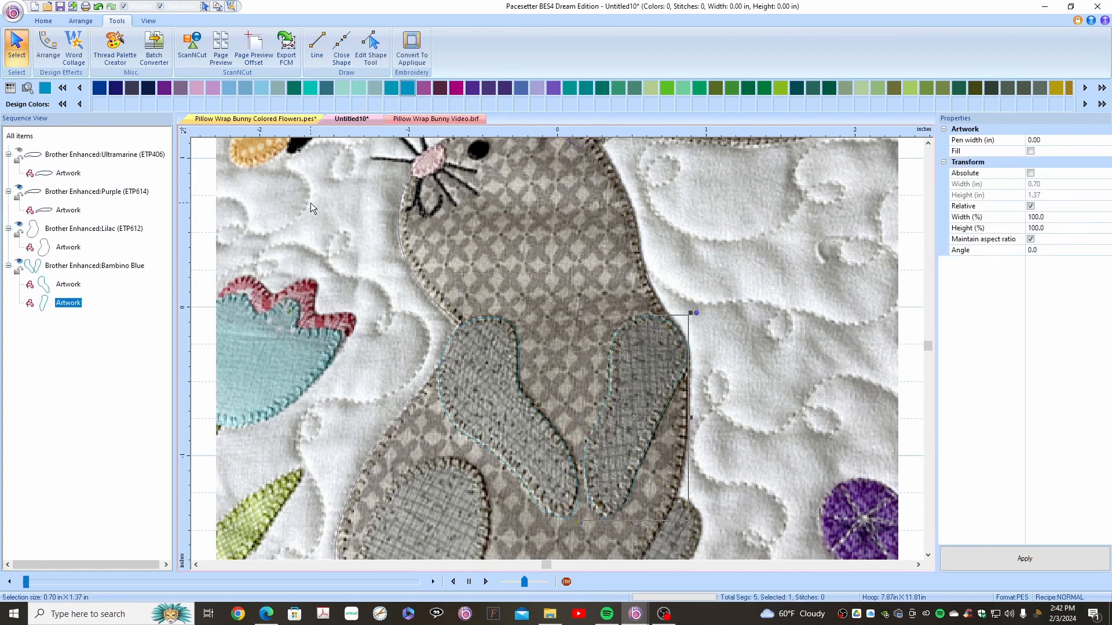
pyautogui.click(457, 91)
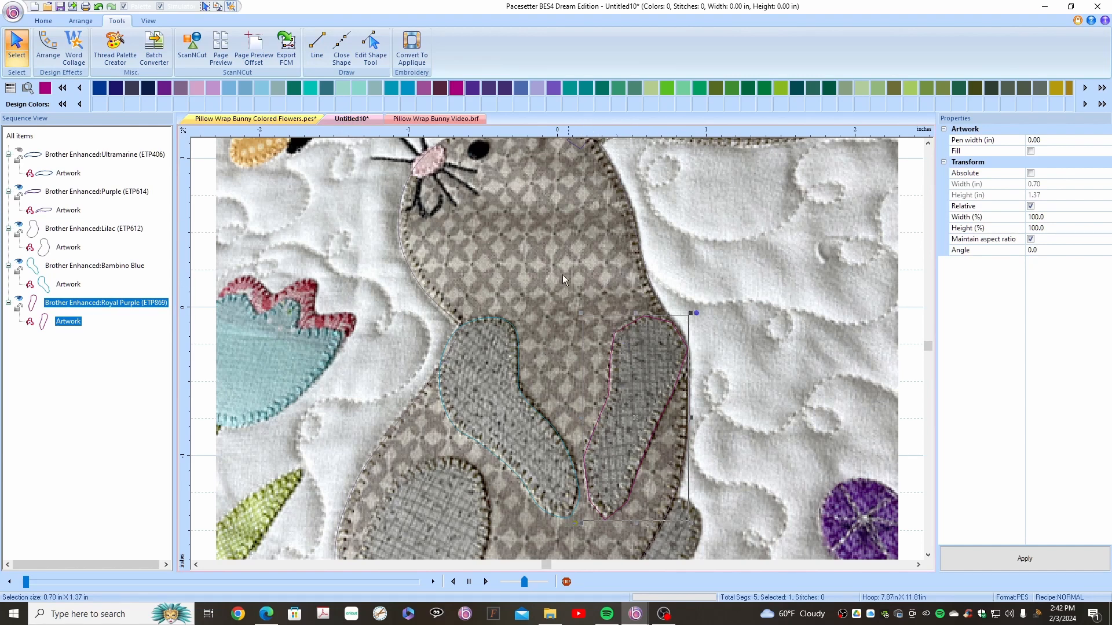
# Step: Hide the Bambino Blue arm outline and convert all points of the Royal Purple arm outline to Smooth
pyautogui.click(368, 53)
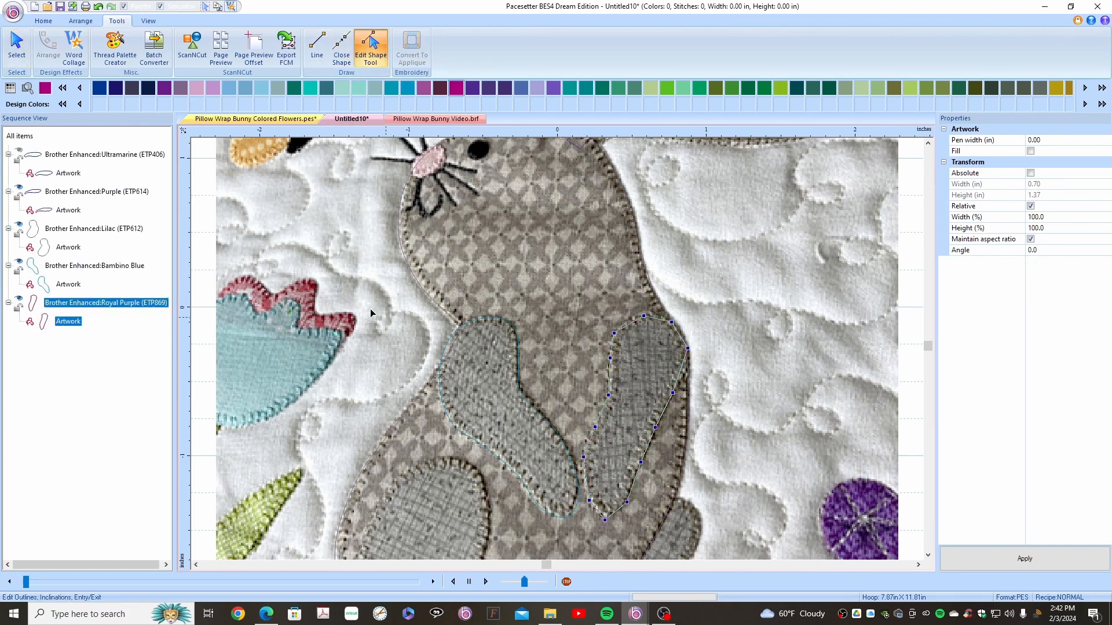
pyautogui.click(19, 262)
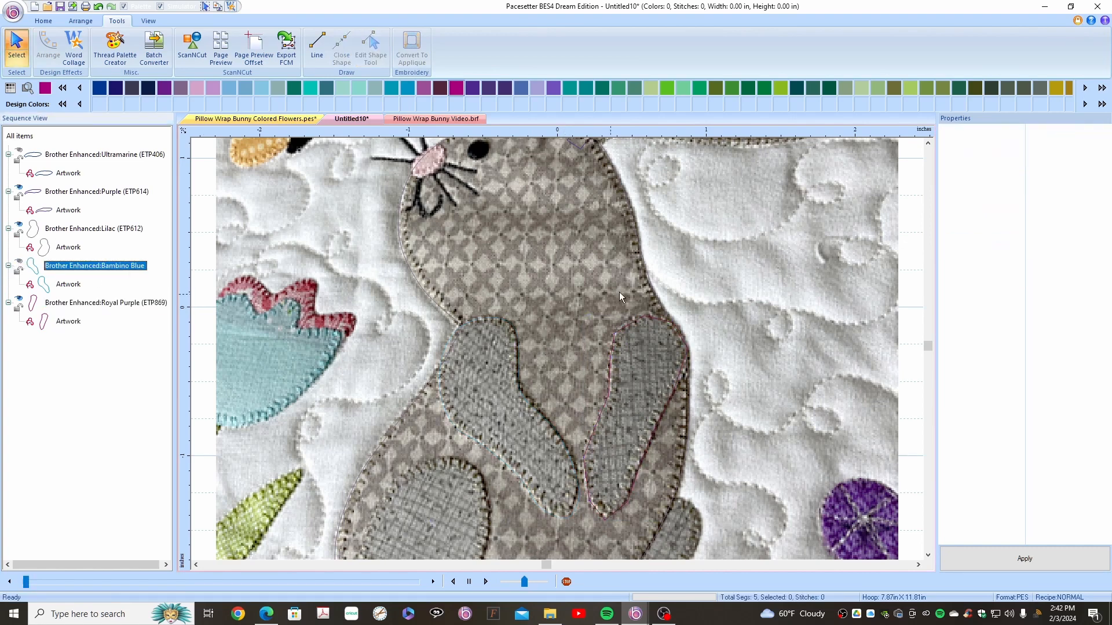
pyautogui.click(638, 315)
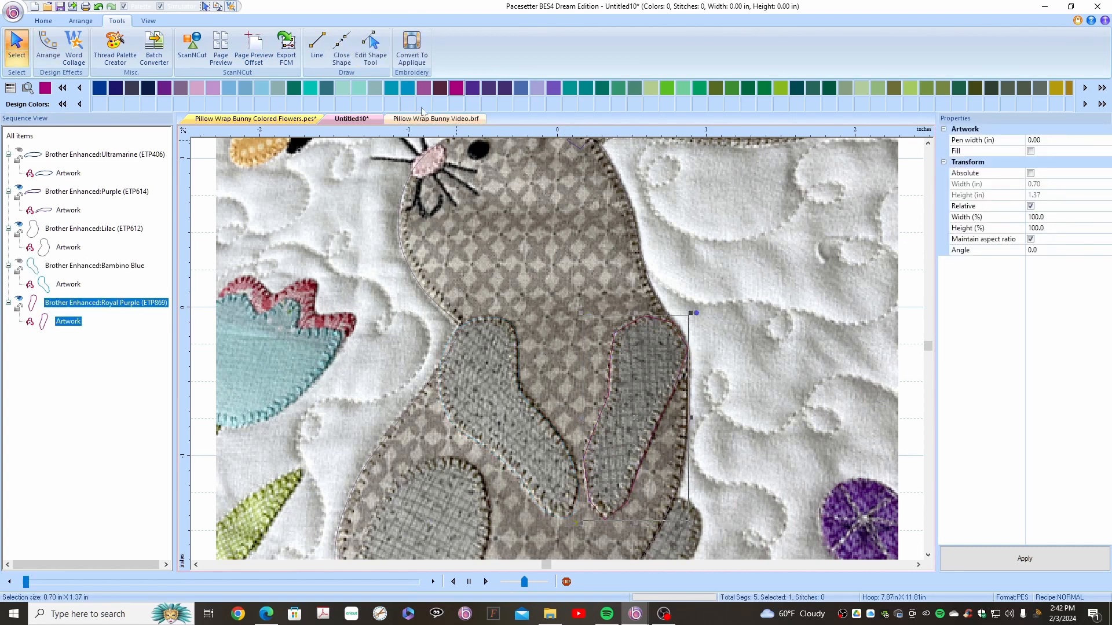
pyautogui.click(370, 51)
pyautogui.moveTo(684, 315); pyautogui.dragTo(734, 569)
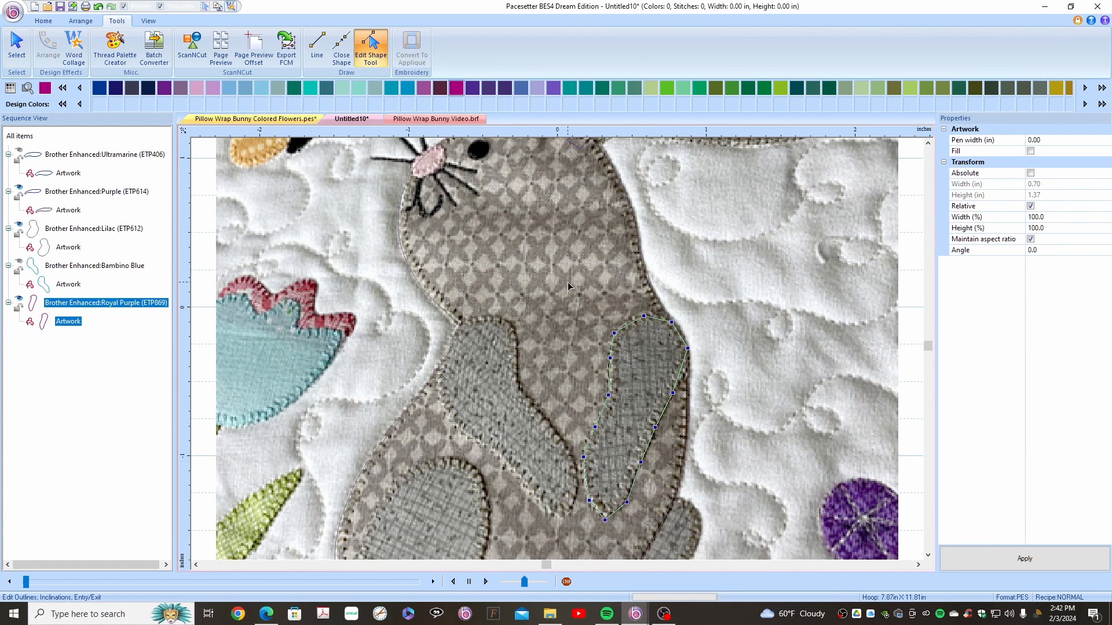
pyautogui.moveTo(571, 284); pyautogui.dragTo(711, 524)
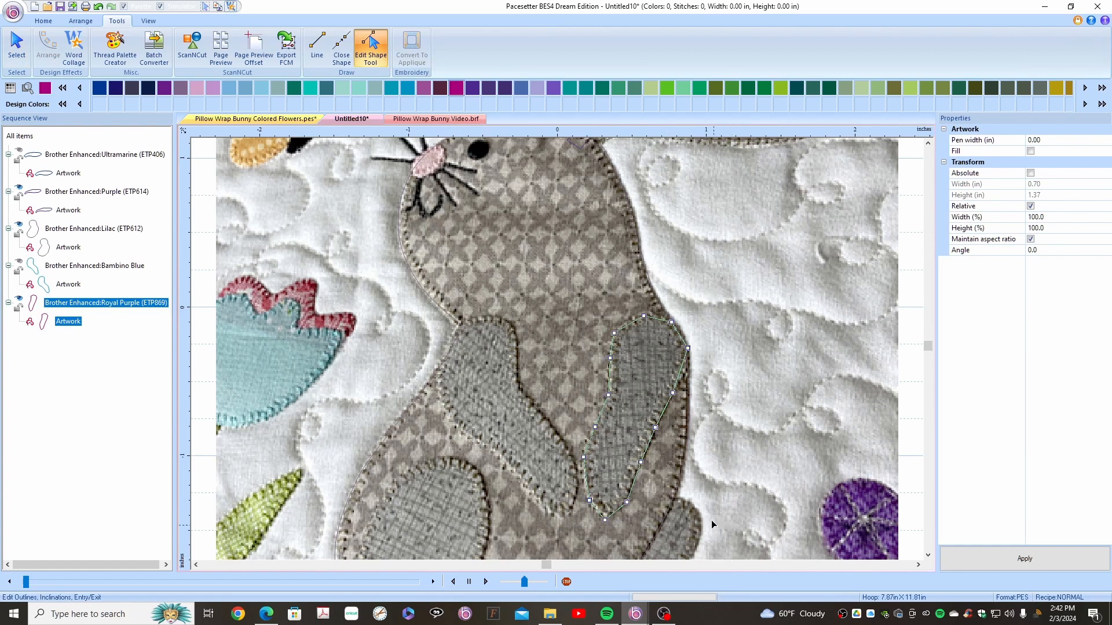
pyautogui.rightClick(626, 502)
pyautogui.click(658, 438)
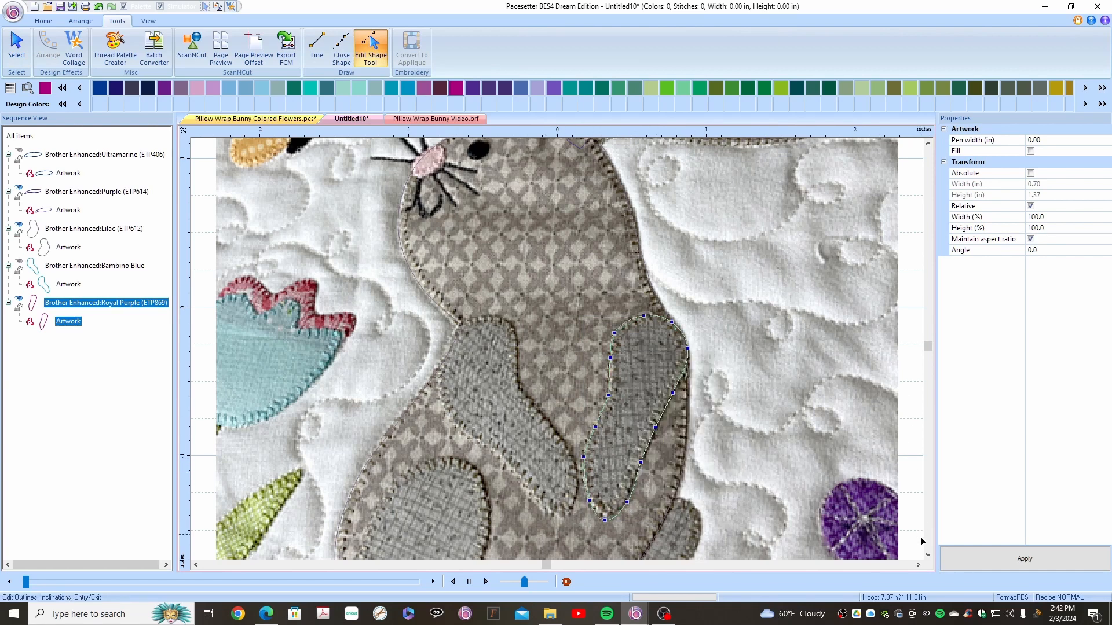
# Step: Hide the Lilac body outline so the bunny's hind legs can be traced
pyautogui.click(928, 556)
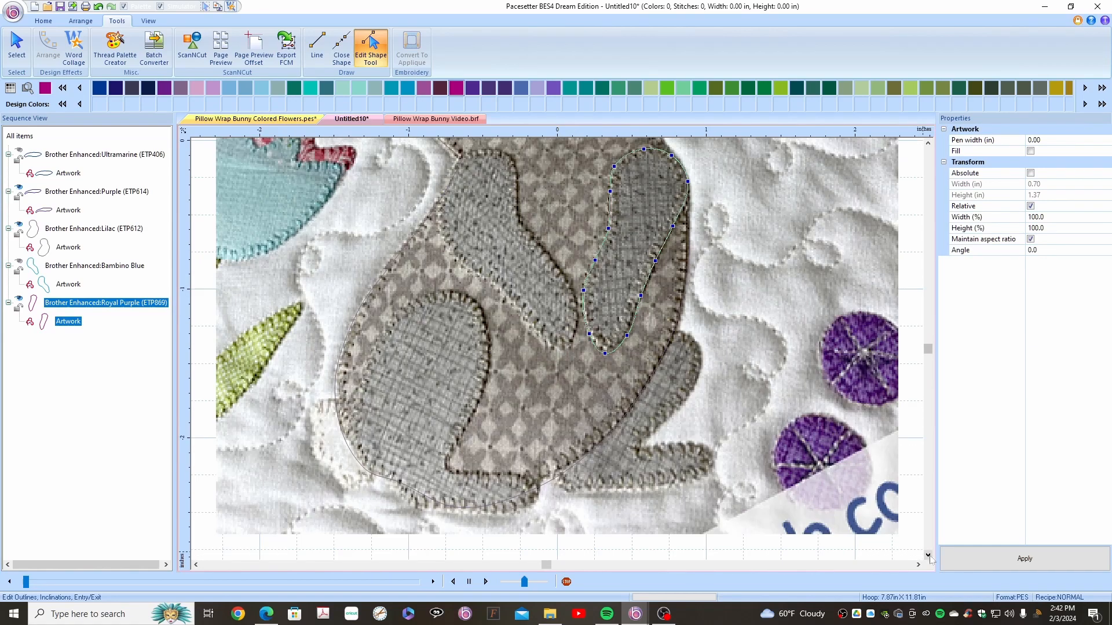
pyautogui.click(928, 556)
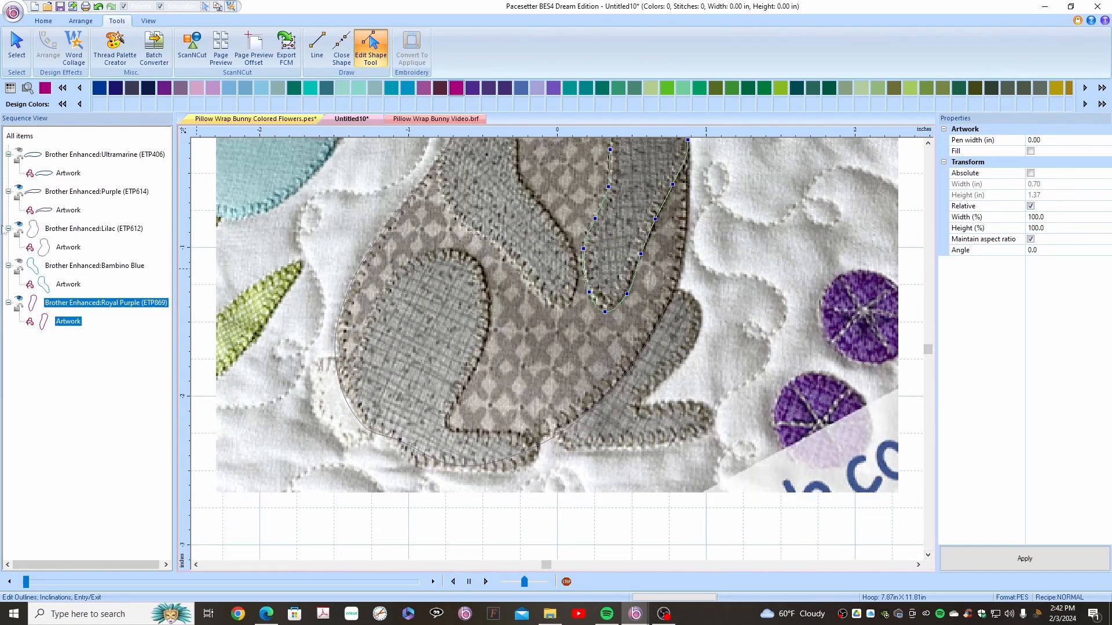
pyautogui.click(55, 229)
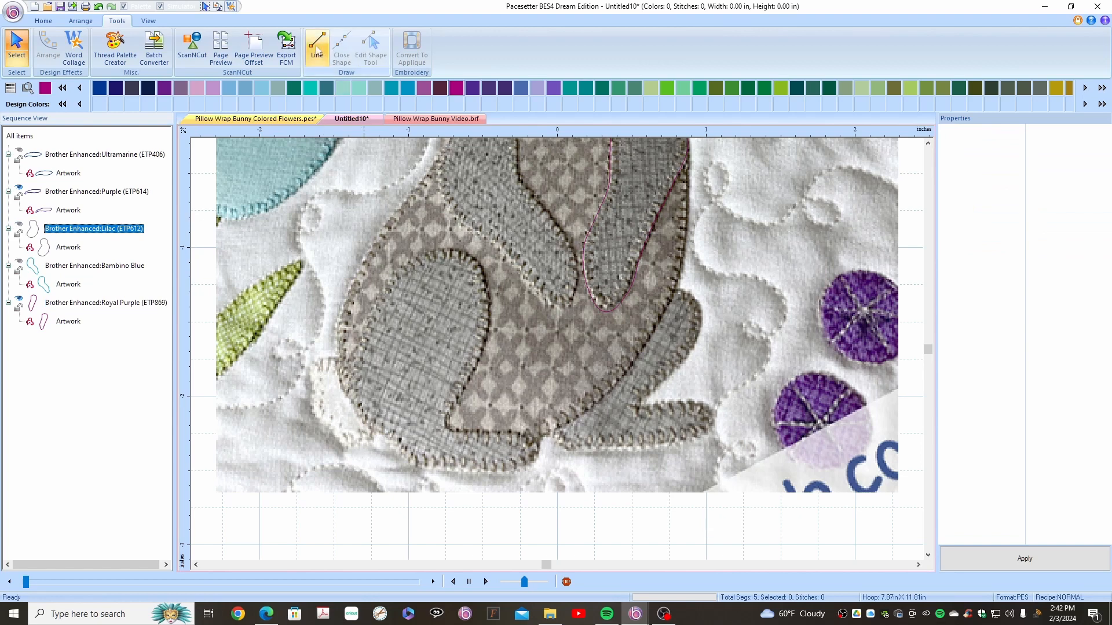
# Step: Trace the bunny's large left-hand hind leg, including haunch and foot, as one artwork outline with the Line tool
pyautogui.click(317, 51)
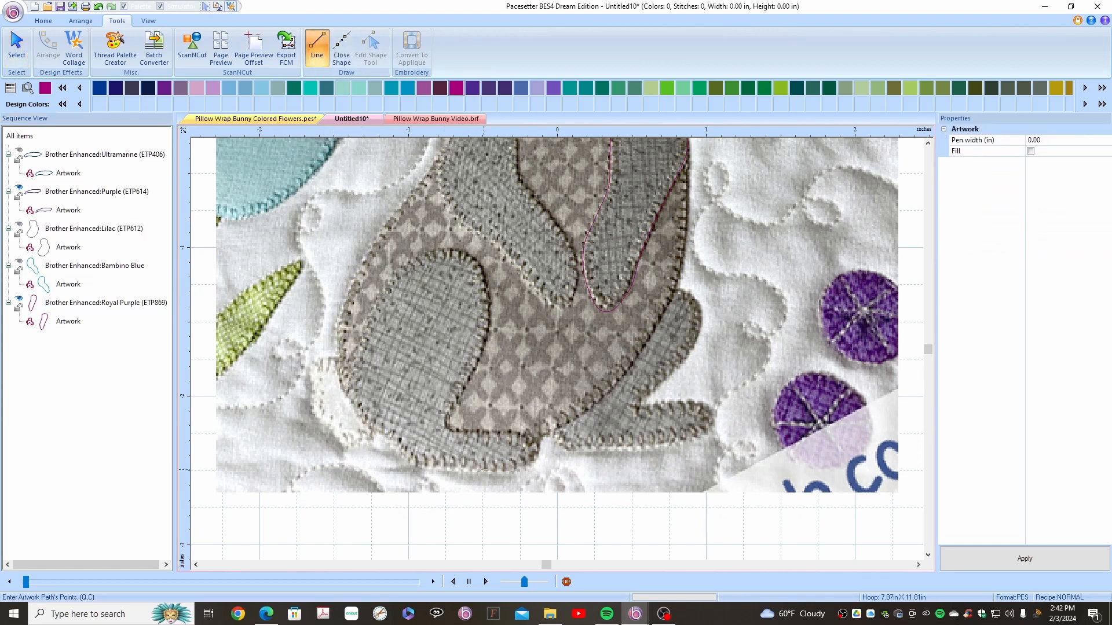
pyautogui.click(454, 466)
pyautogui.click(426, 468)
pyautogui.click(399, 440)
pyautogui.click(380, 435)
pyautogui.click(360, 422)
pyautogui.click(349, 369)
pyautogui.click(459, 251)
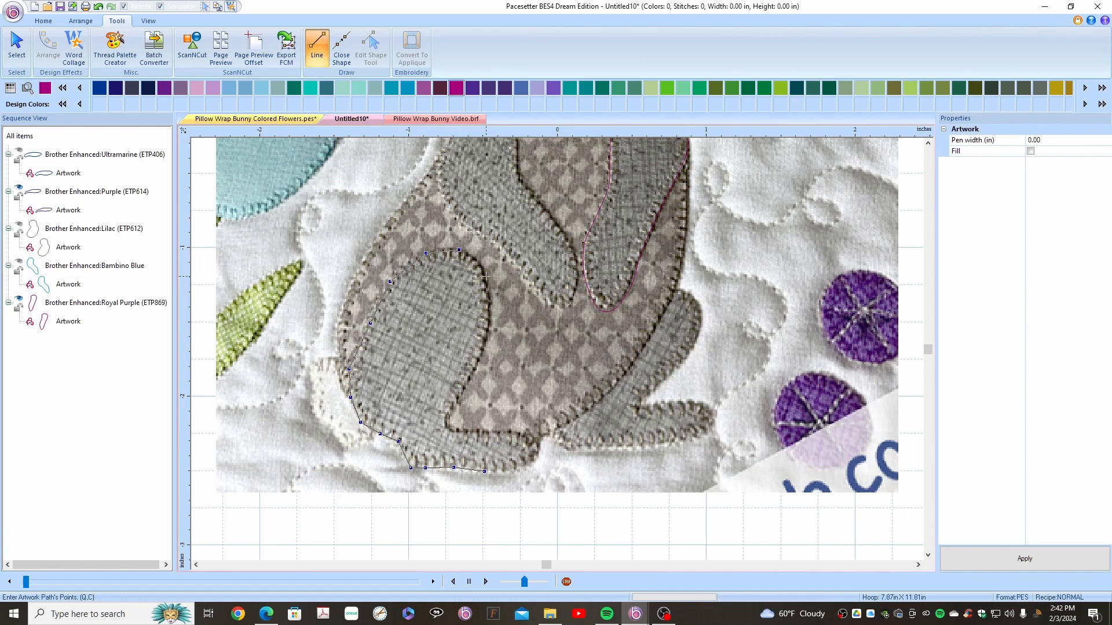
pyautogui.click(489, 330)
pyautogui.click(476, 367)
pyautogui.click(449, 410)
pyautogui.click(538, 445)
pyautogui.click(511, 472)
pyautogui.click(16, 45)
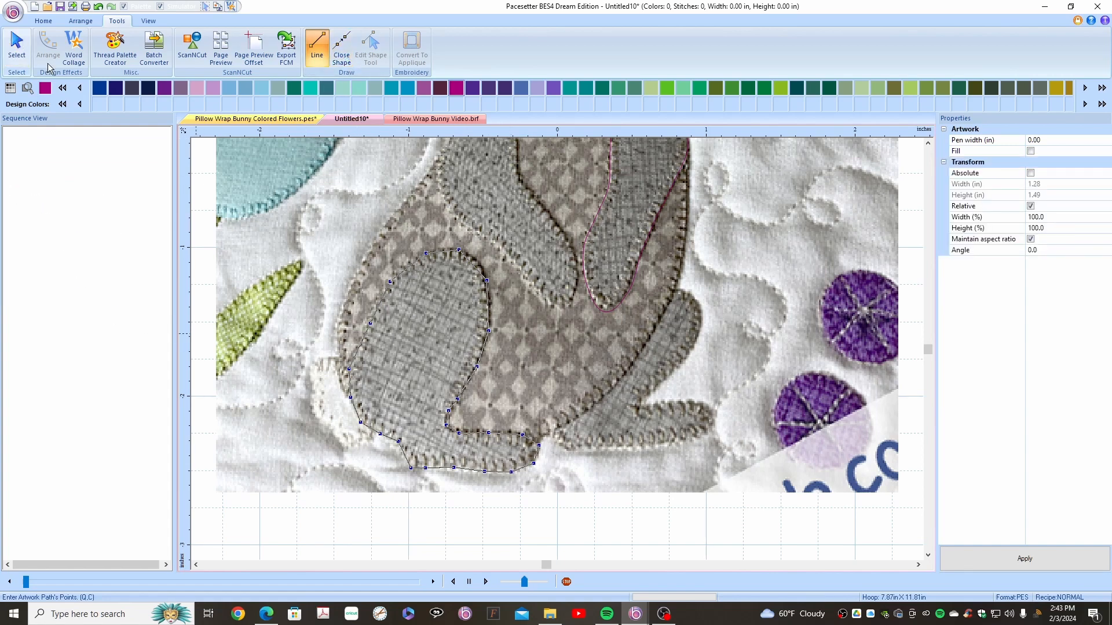
# Step: Convert all points of the large hind leg outline to Smooth
pyautogui.click(370, 46)
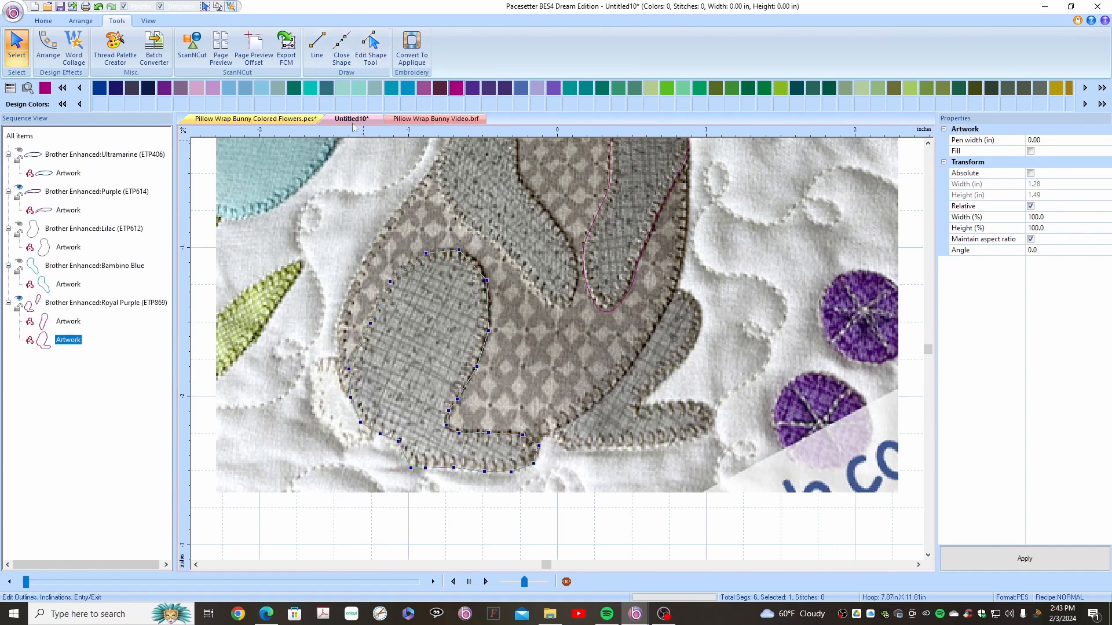
pyautogui.moveTo(287, 208); pyautogui.dragTo(575, 514)
pyautogui.rightClick(536, 470)
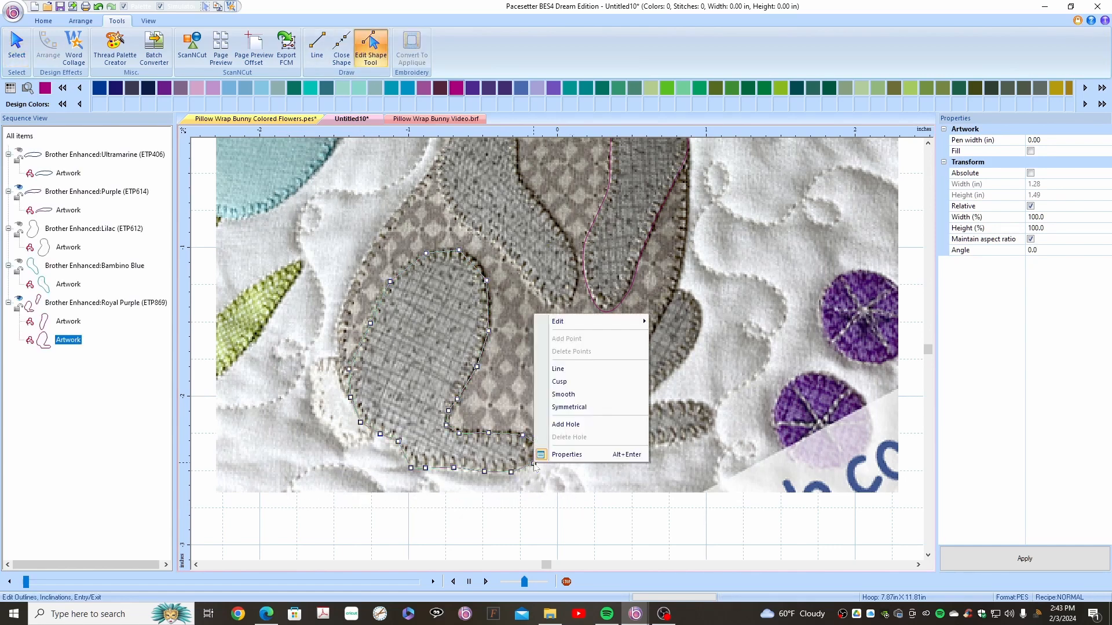
pyautogui.click(567, 398)
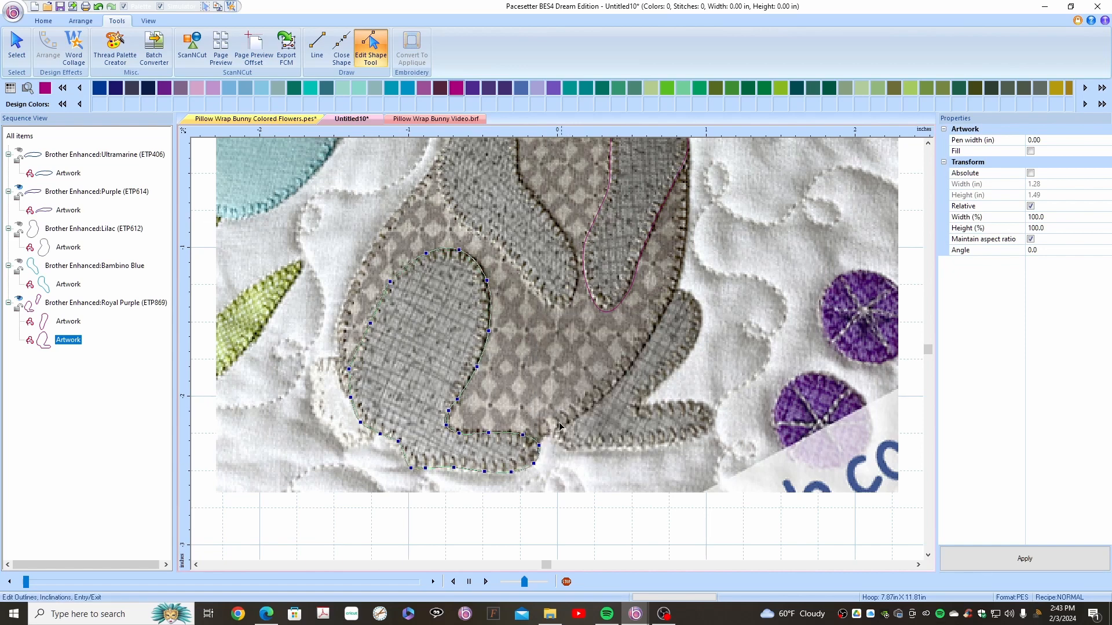
pyautogui.click(528, 510)
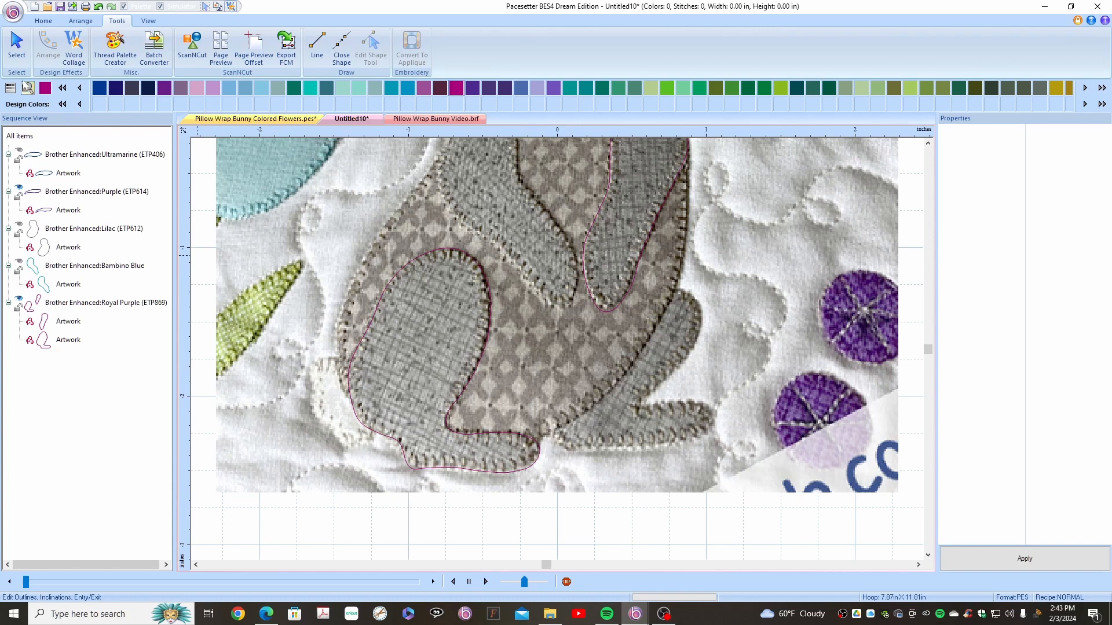
# Step: Trace the smaller right-hand hind leg and foot as an artwork outline, extending its inner edge under the body
pyautogui.click(317, 46)
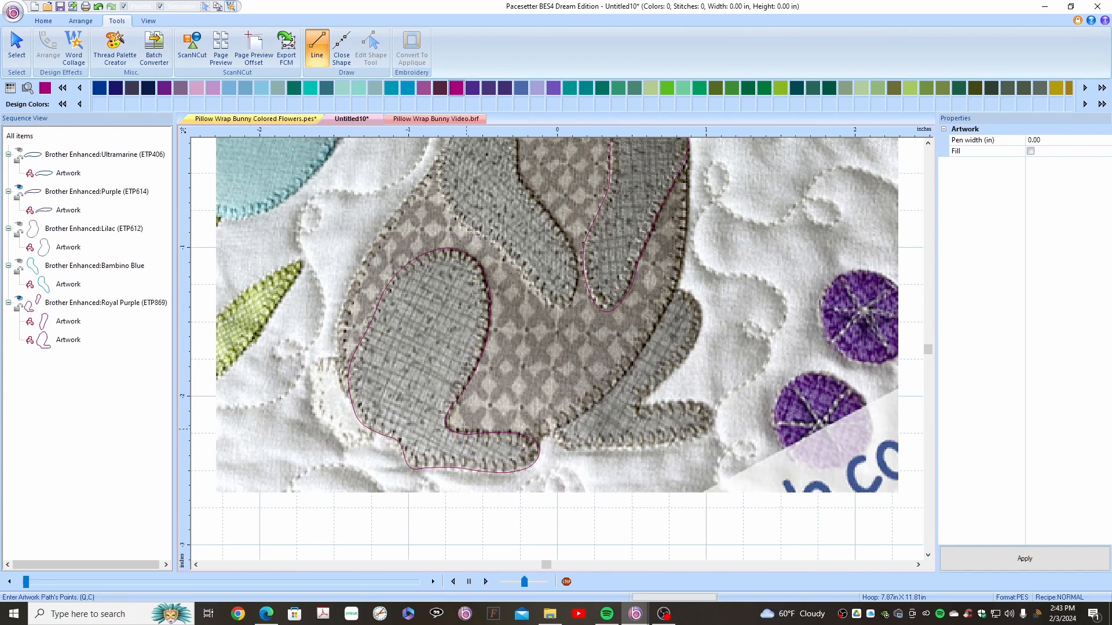
pyautogui.click(608, 356)
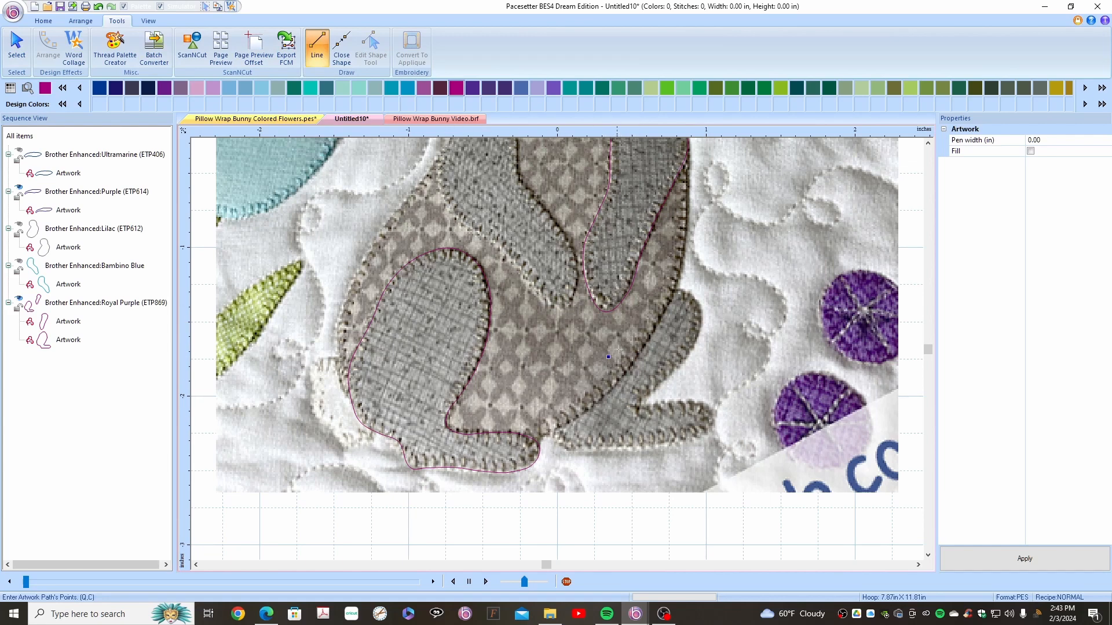
pyautogui.click(631, 321)
pyautogui.click(701, 329)
pyautogui.click(663, 443)
pyautogui.click(579, 449)
pyautogui.click(551, 427)
pyautogui.click(17, 46)
# Step: Shift the small hind leg outline's point inside the body slightly left and convert all its points to Smooth
pyautogui.click(370, 48)
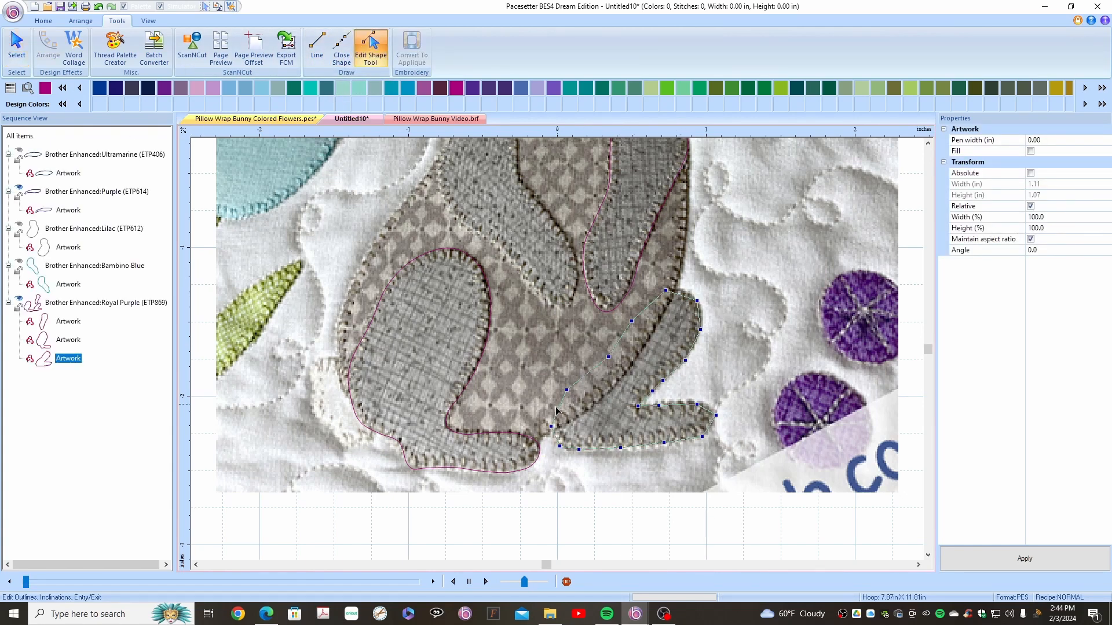
pyautogui.click(608, 358)
pyautogui.moveTo(608, 357); pyautogui.dragTo(604, 356)
pyautogui.moveTo(750, 487); pyautogui.dragTo(497, 267)
pyautogui.rightClick(606, 361)
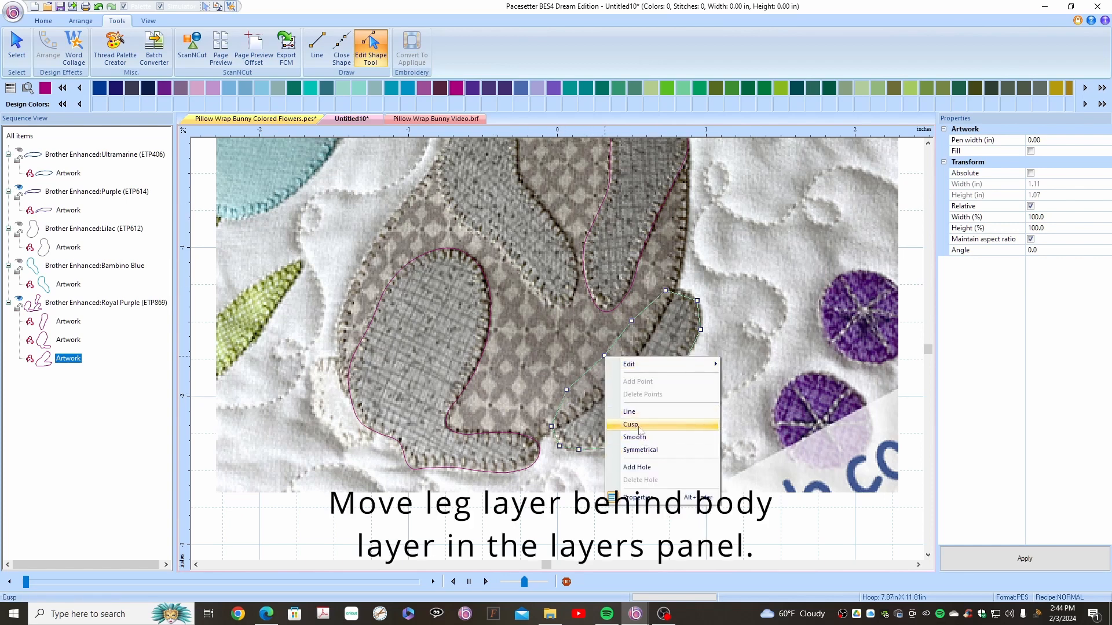
pyautogui.click(642, 439)
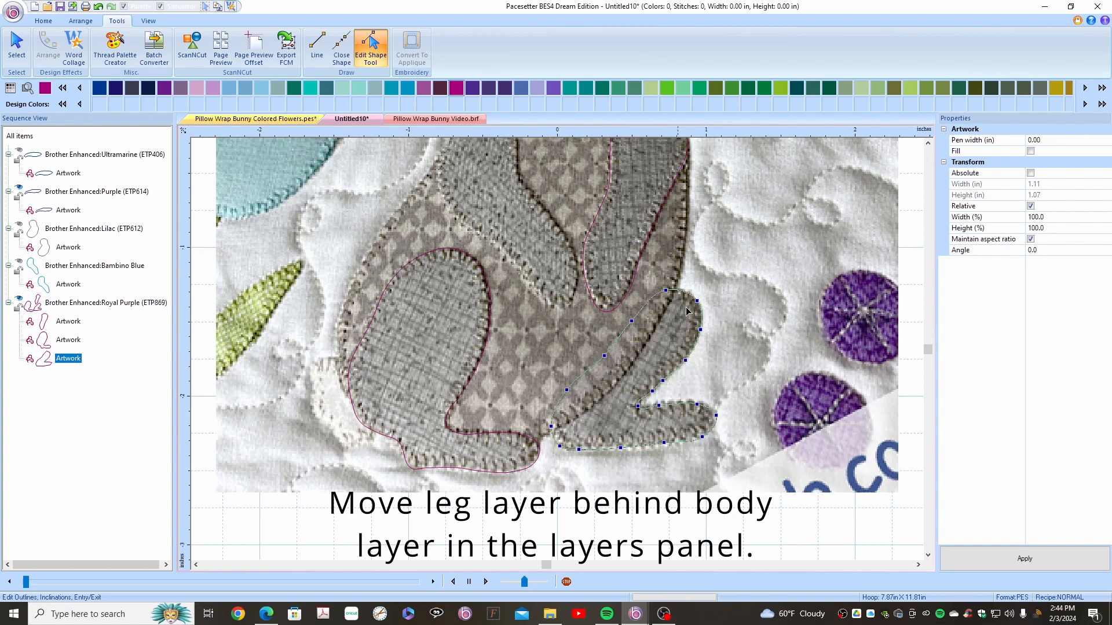
pyautogui.click(691, 483)
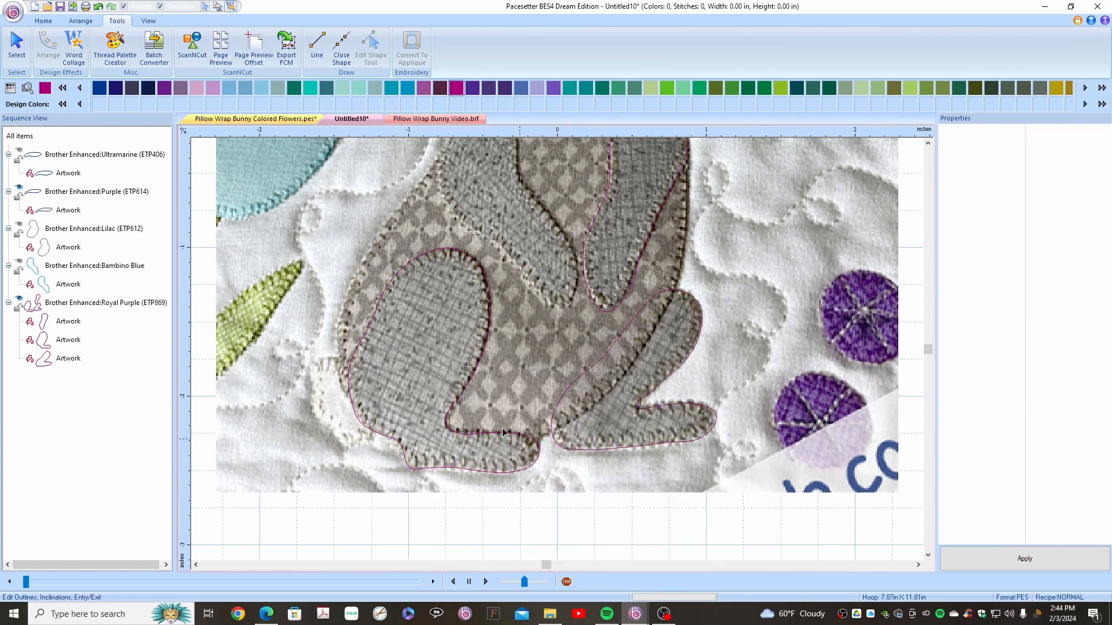
# Step: Color the large hind leg outline Misty Blue (ETP0287) and the smaller hind leg outline Lime Green (ETP513)
pyautogui.click(68, 340)
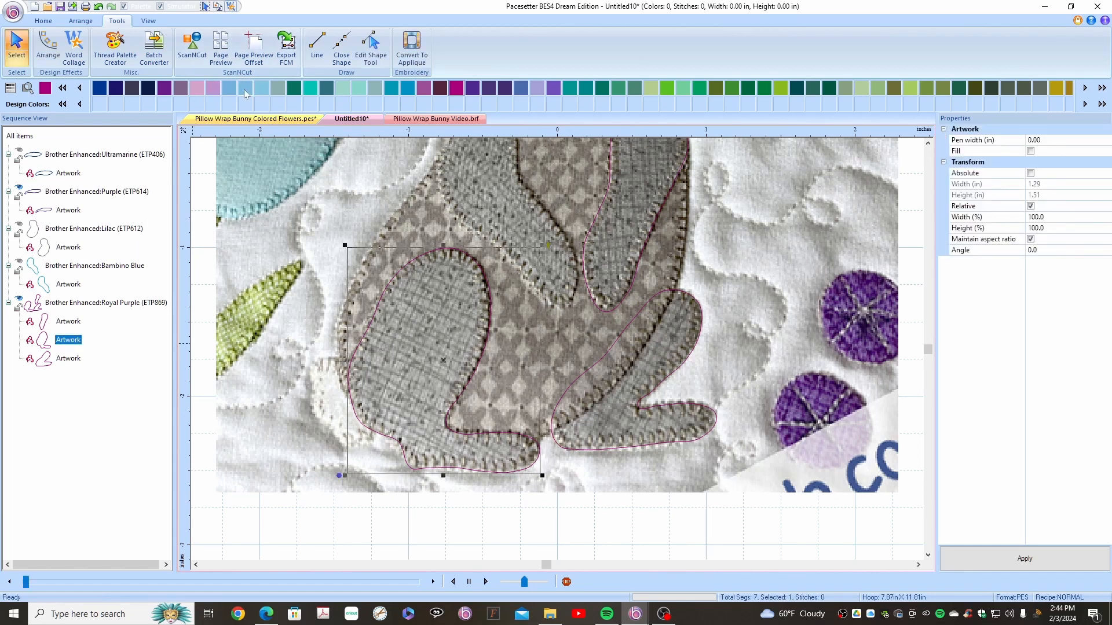
pyautogui.click(245, 90)
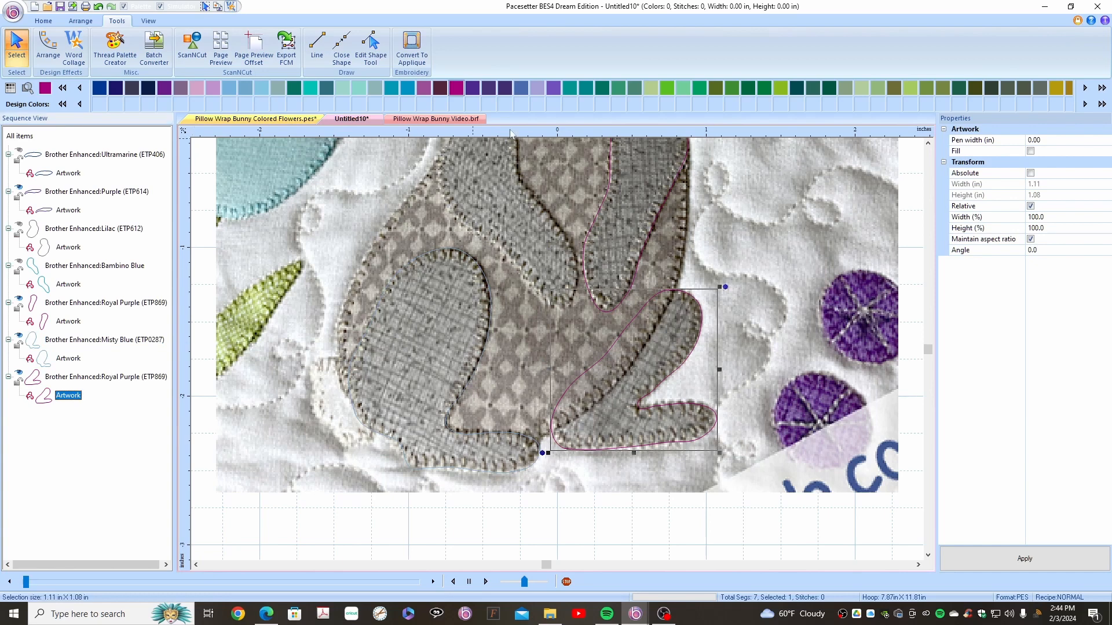
pyautogui.click(667, 88)
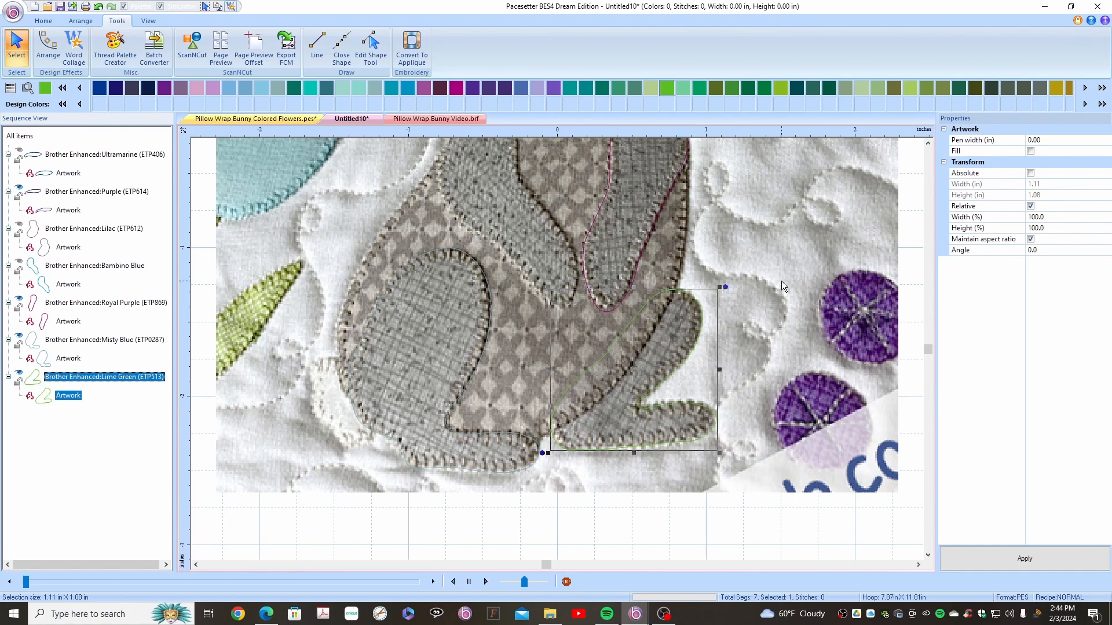
# Step: Make the Lilac body outline visible again and select the Ultramarine outer ear outline
pyautogui.click(928, 144)
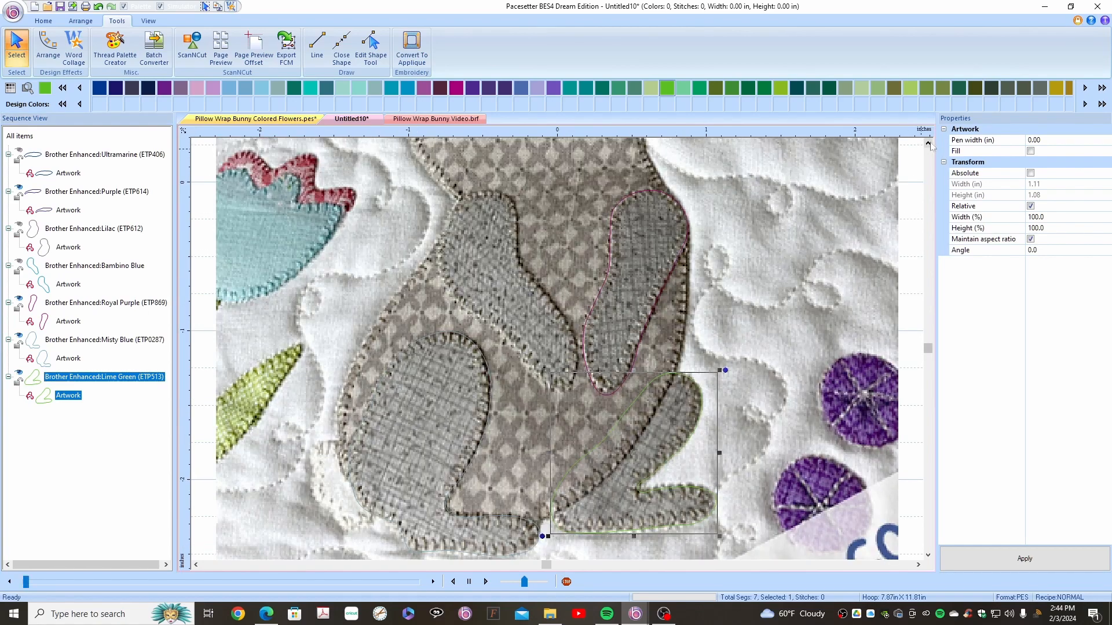
pyautogui.click(928, 143)
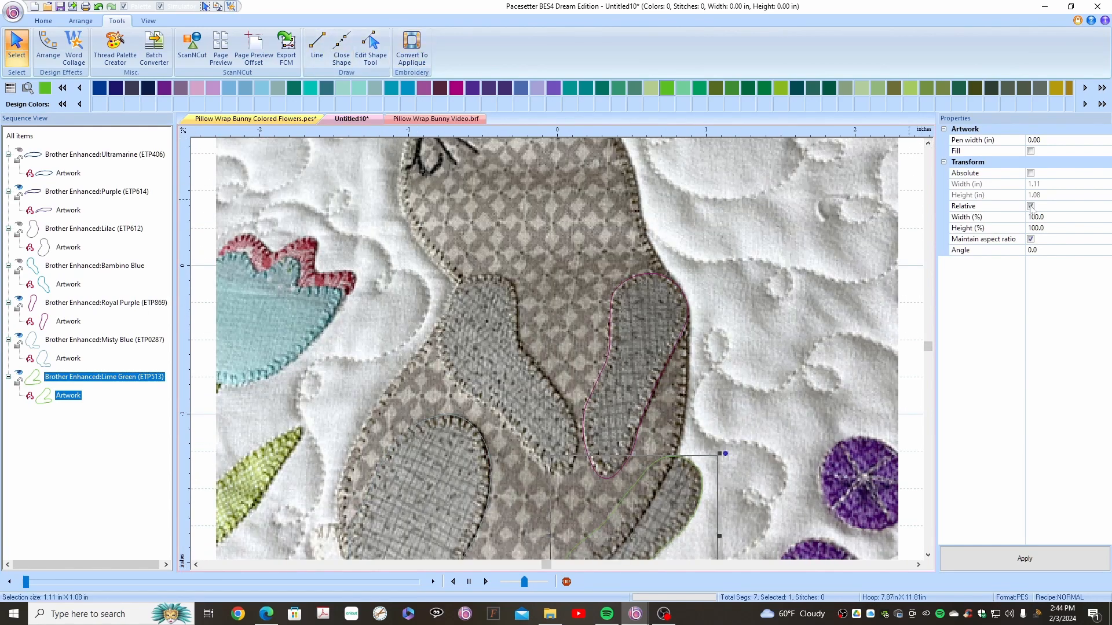
pyautogui.click(929, 144)
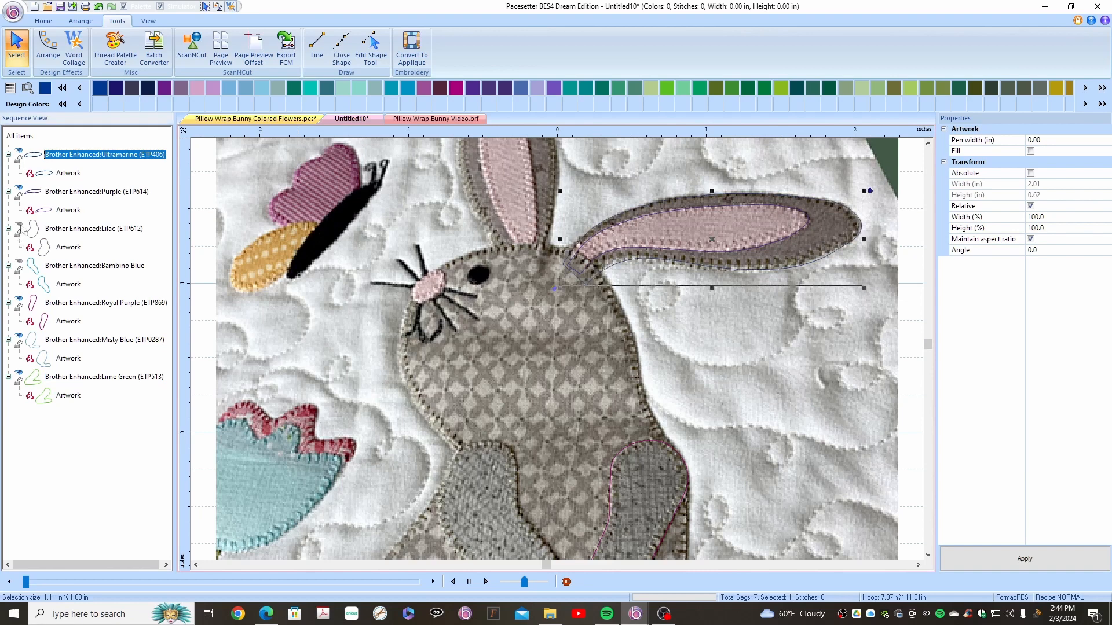
pyautogui.click(23, 229)
pyautogui.click(96, 154)
# Step: Save the design in the Easter folder as Bunny Video, in the Pacesetter Outline Files (BRF) format
pyautogui.click(13, 11)
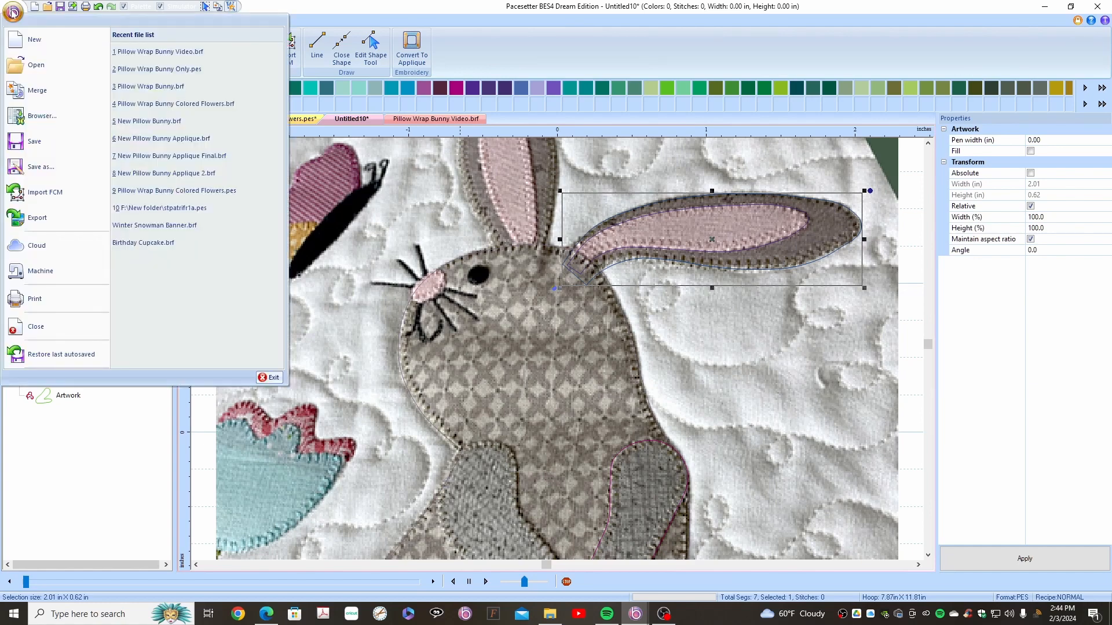
pyautogui.click(41, 168)
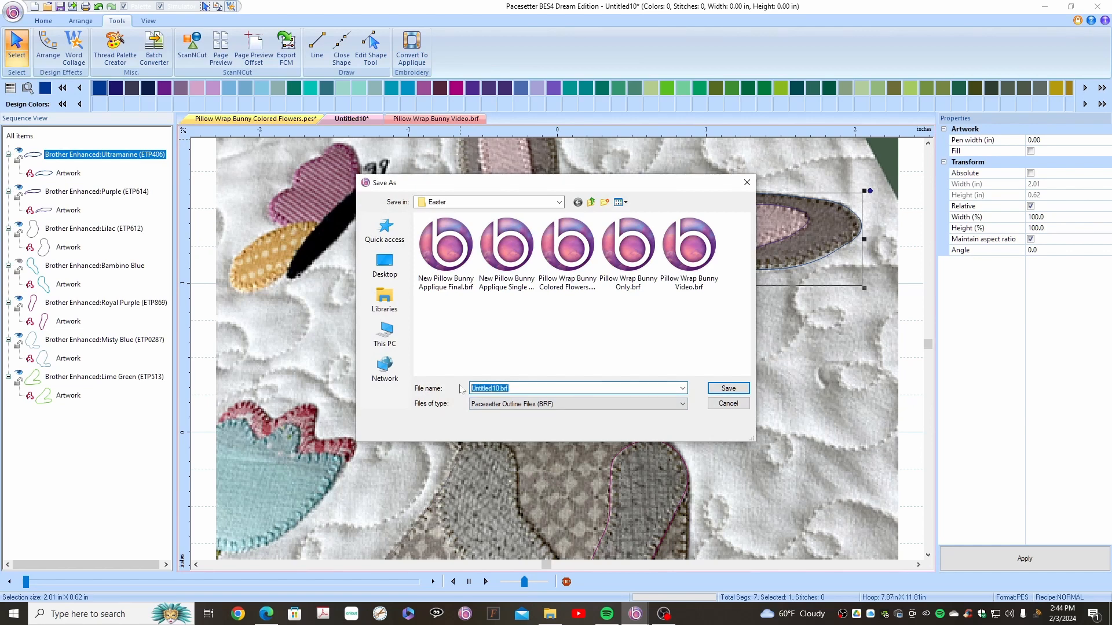
pyautogui.write('Bu')
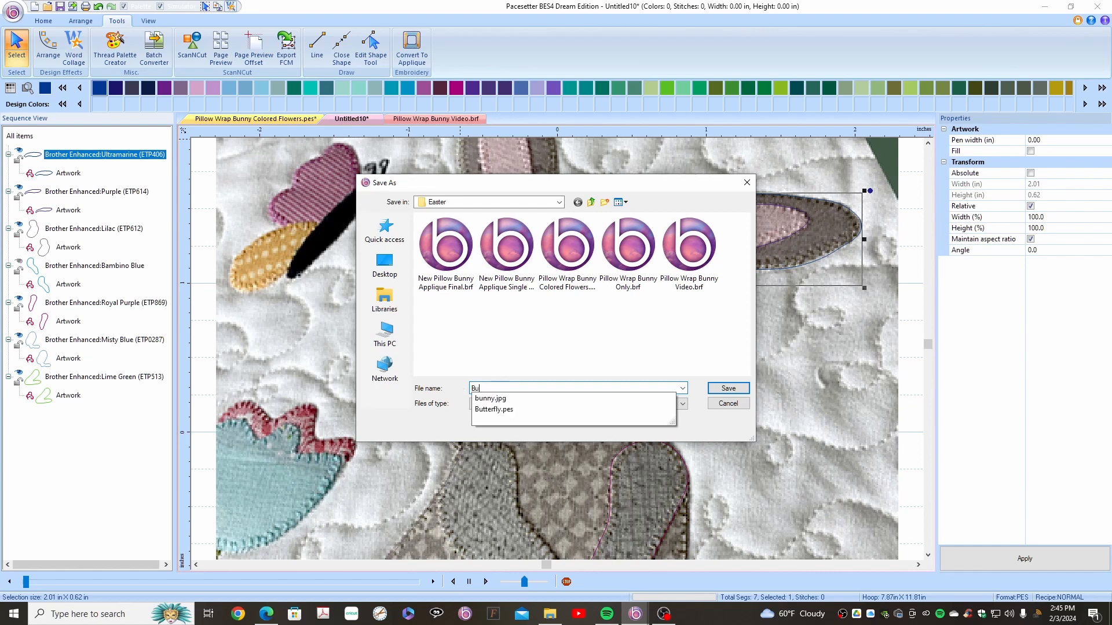
pyautogui.write('nny Video')
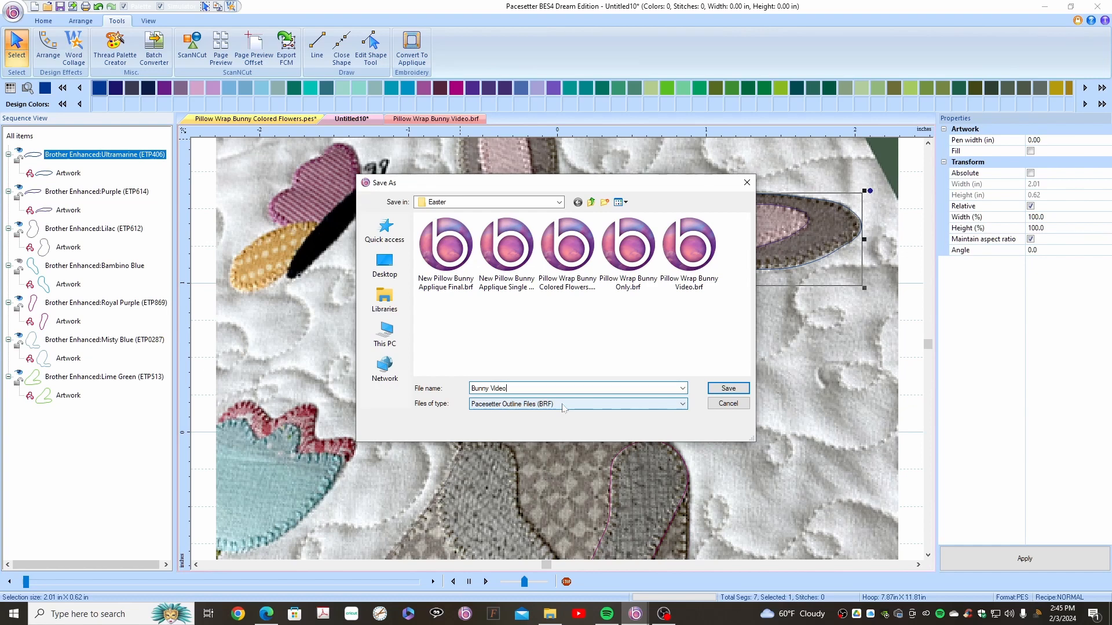
pyautogui.click(682, 405)
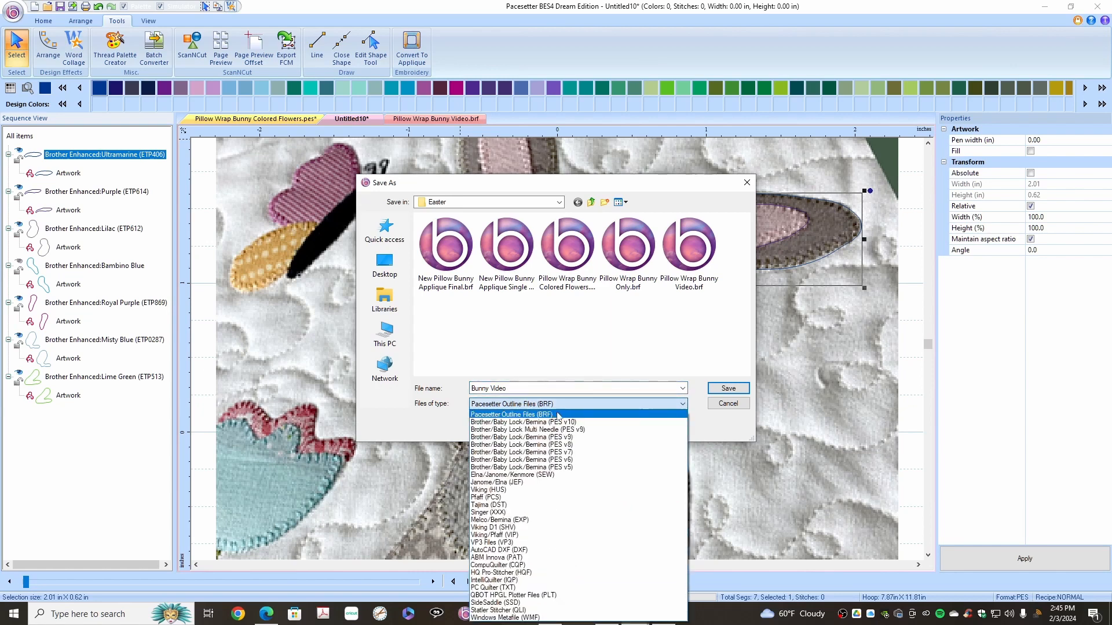
pyautogui.click(731, 389)
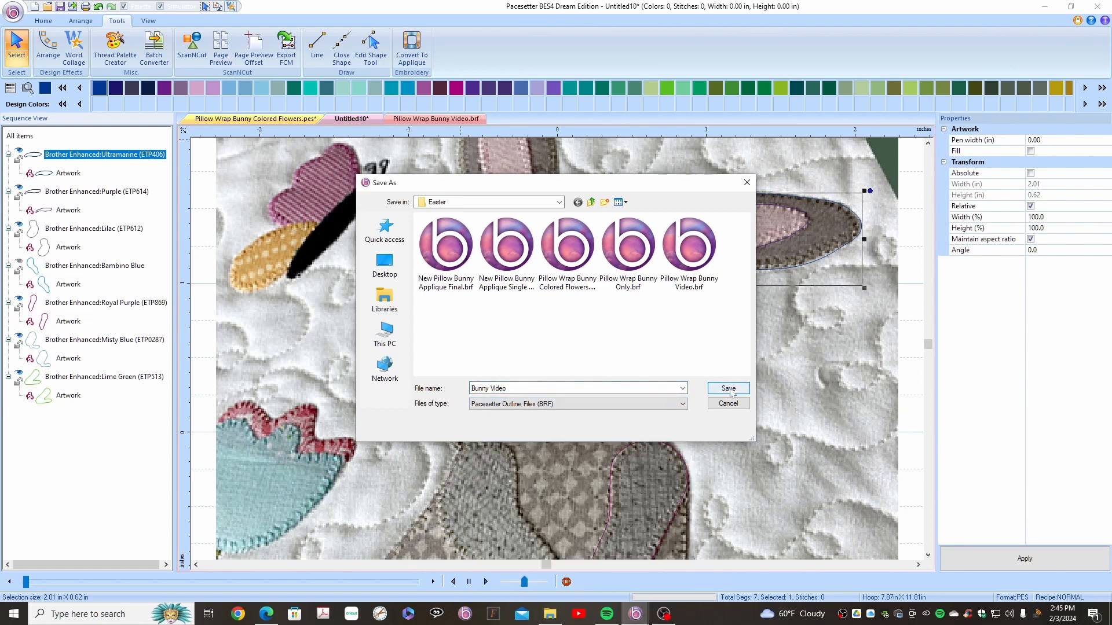
pyautogui.click(731, 389)
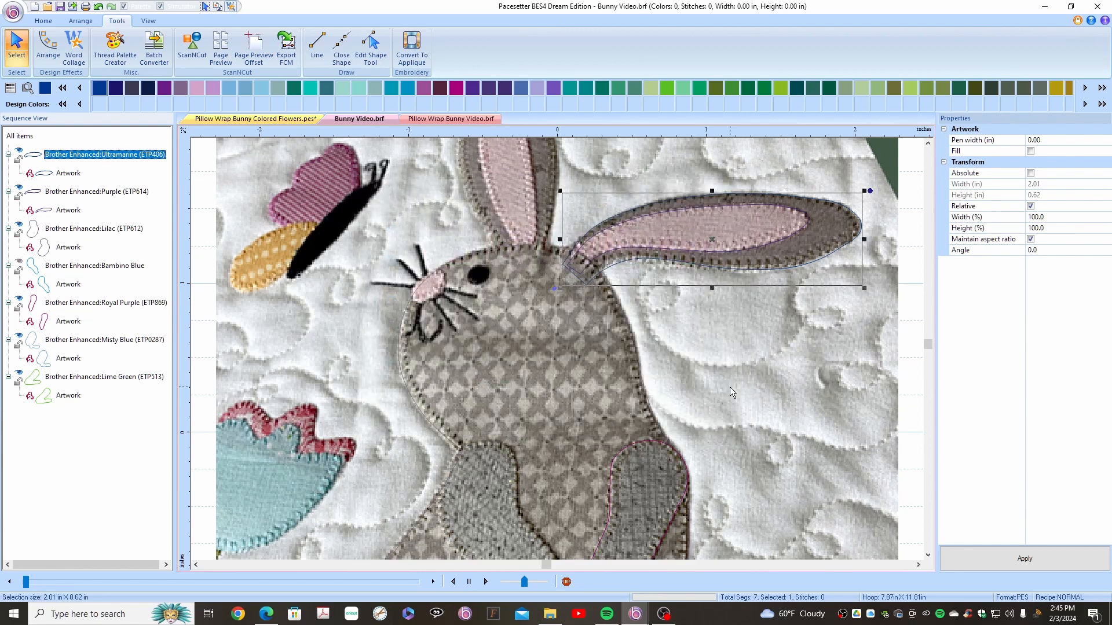
# Step: Convert the Ultramarine outer ear outline to an applique and set its applique type to Blanket
pyautogui.click(415, 54)
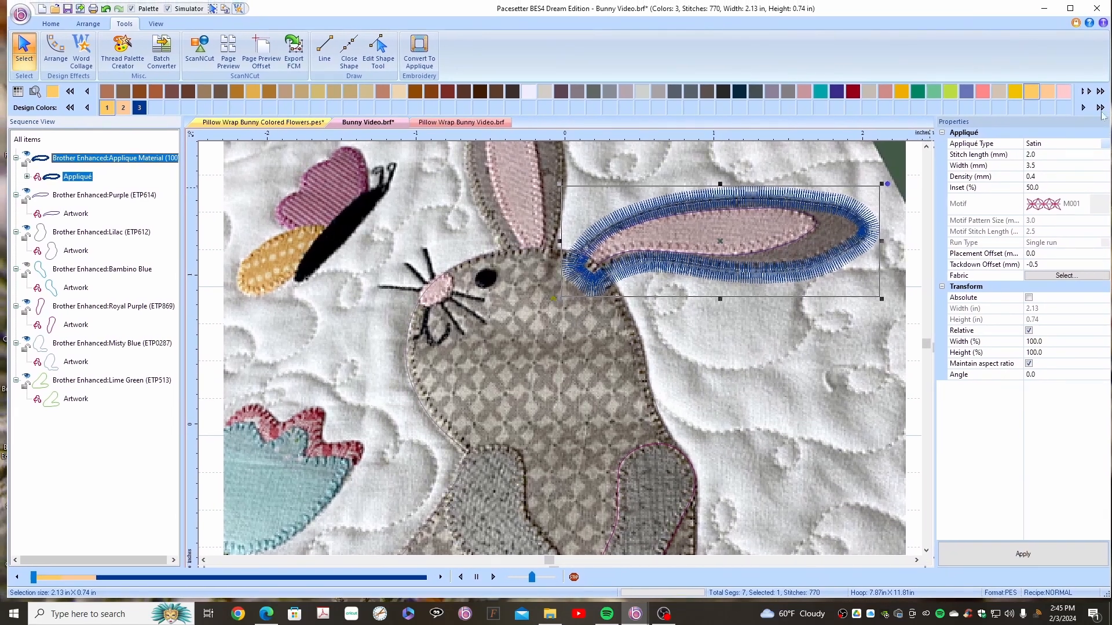
pyautogui.click(1106, 145)
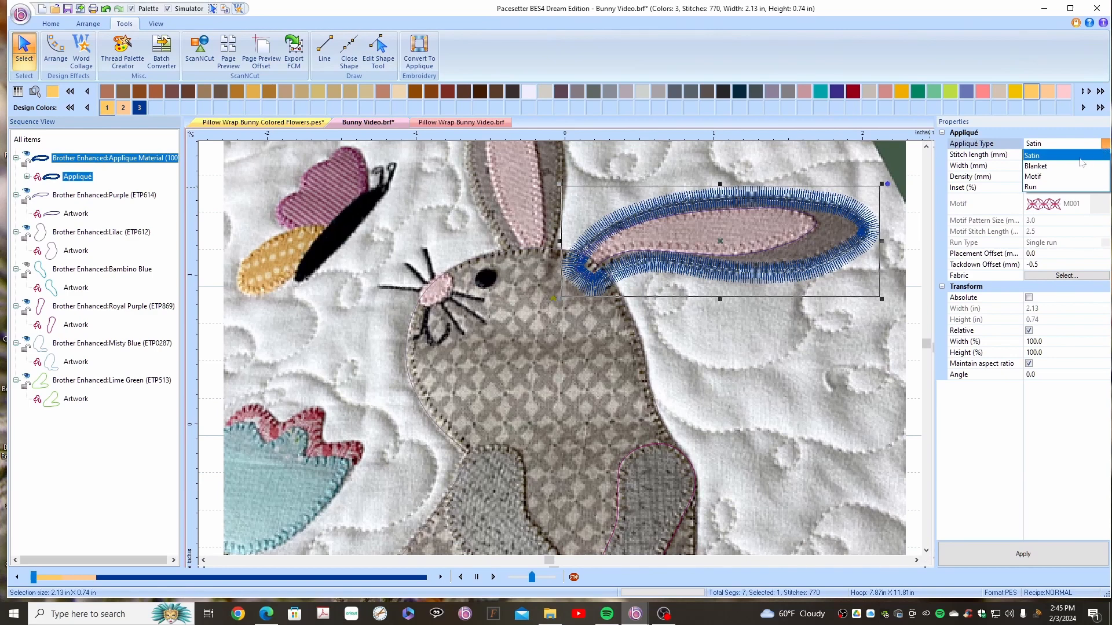
pyautogui.click(1050, 167)
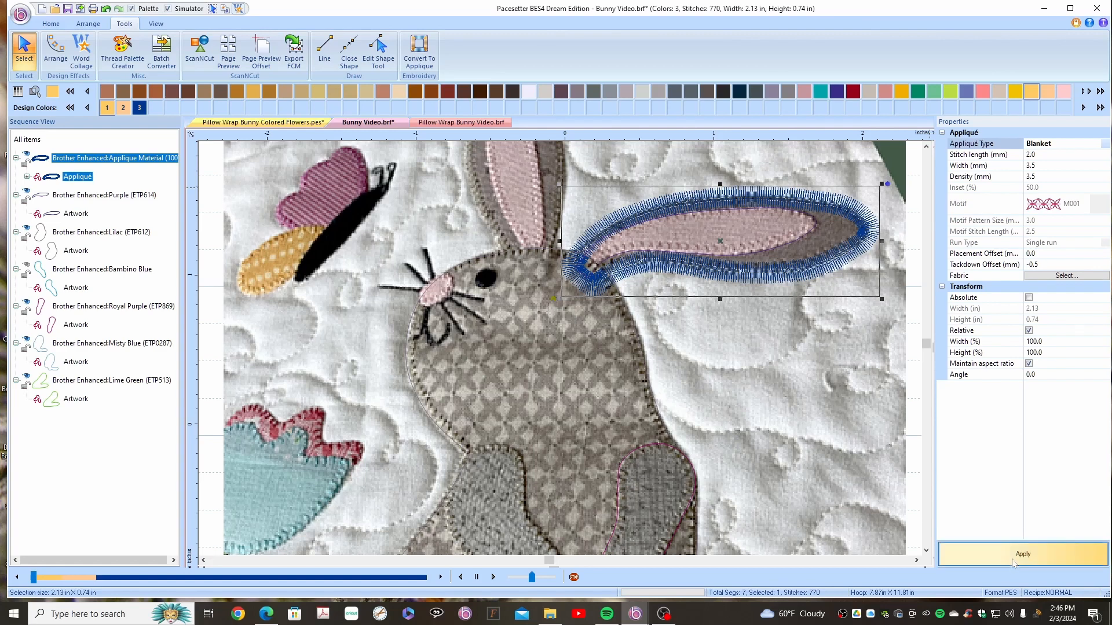
pyautogui.click(1014, 560)
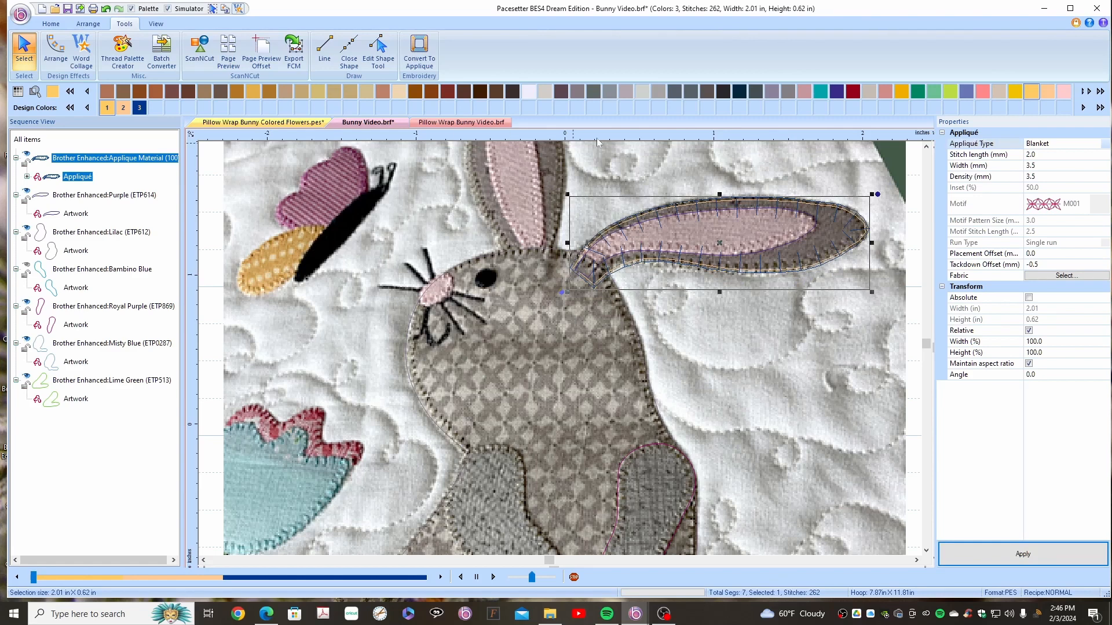
# Step: Change Color 3 of the outer ear applique, its blanket stitching, to black
pyautogui.rightClick(722, 92)
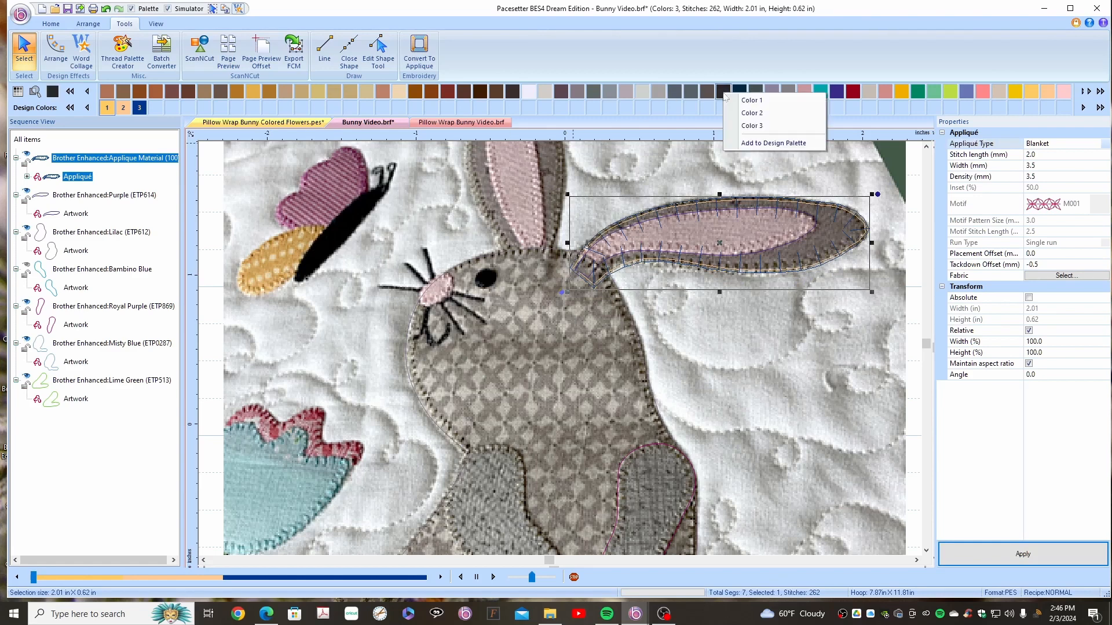
pyautogui.click(751, 125)
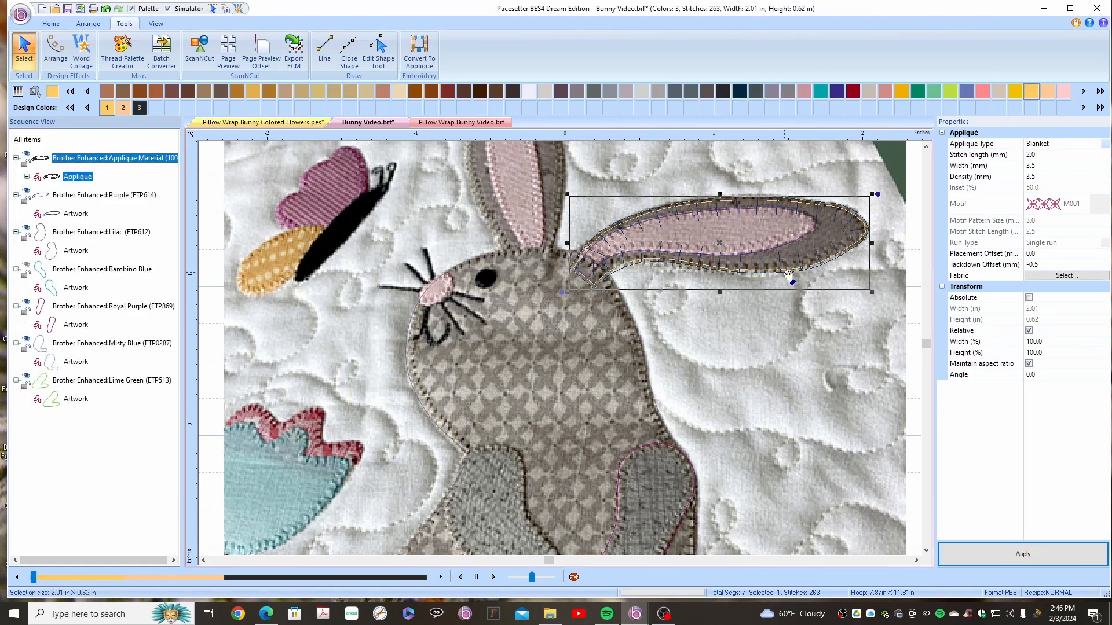
pyautogui.moveTo(788, 274); pyautogui.dragTo(789, 276)
# Step: Hide the bunny photo backdrop and select the outer ear applique again
pyautogui.click(155, 24)
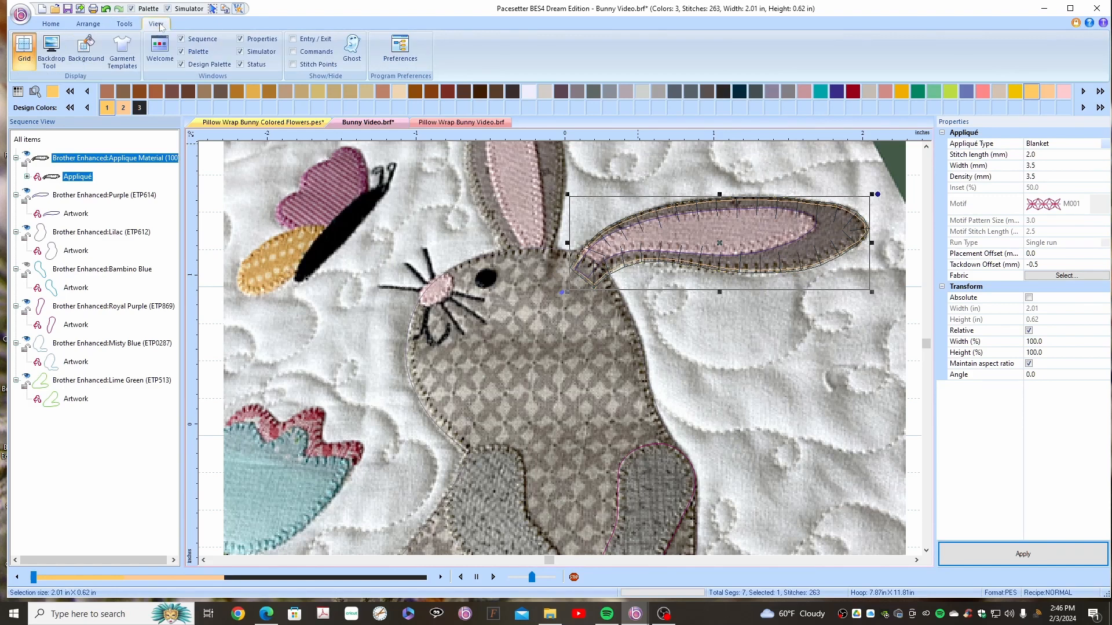
pyautogui.click(52, 50)
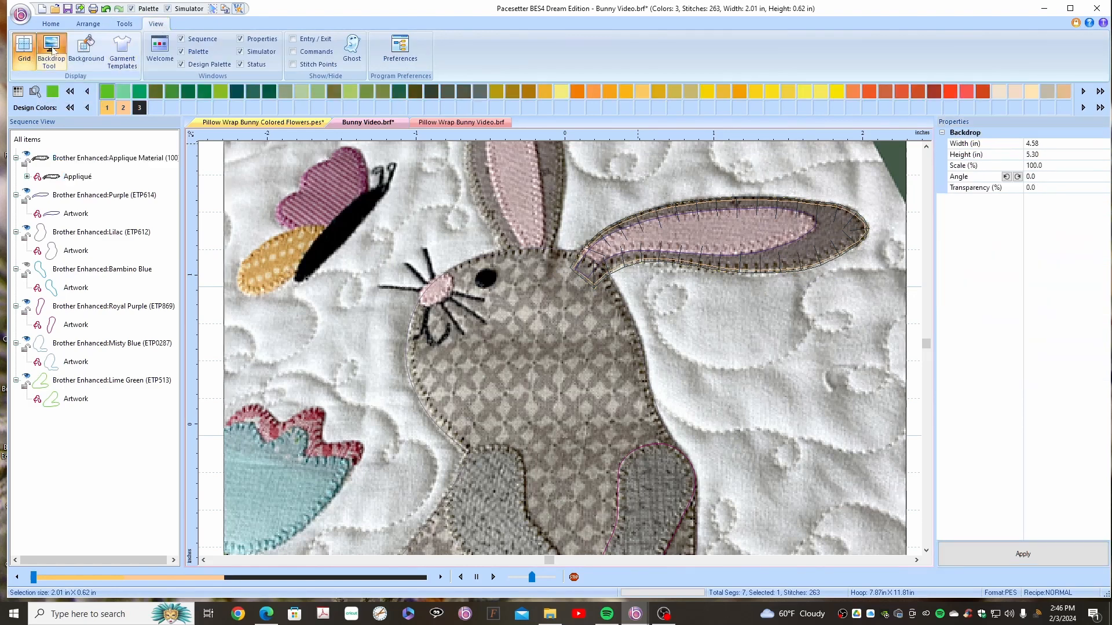
pyautogui.click(51, 66)
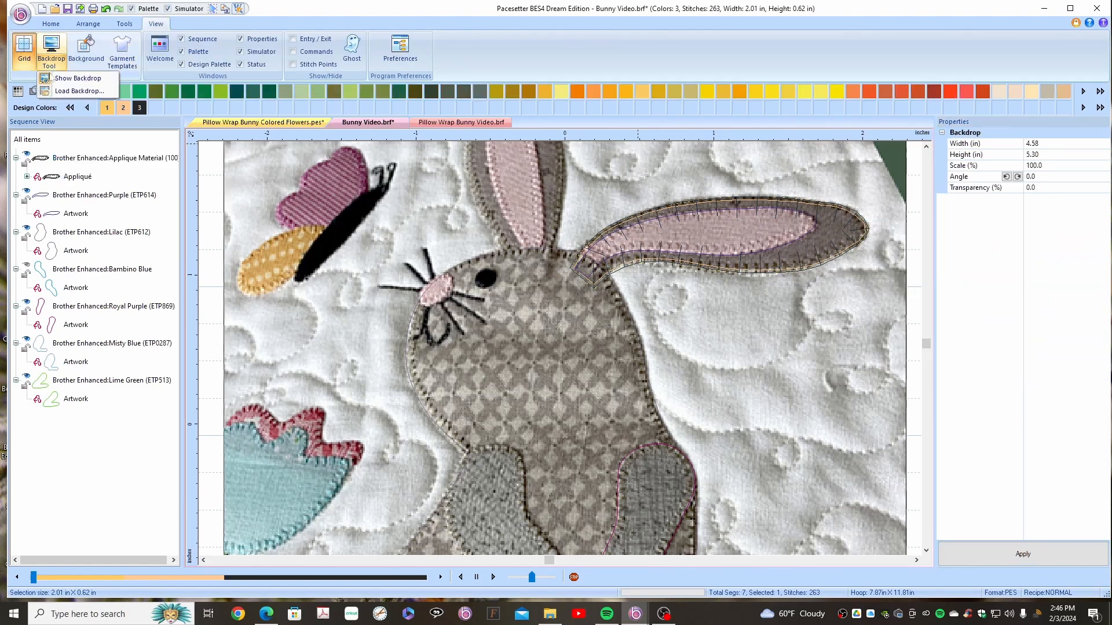
pyautogui.click(64, 79)
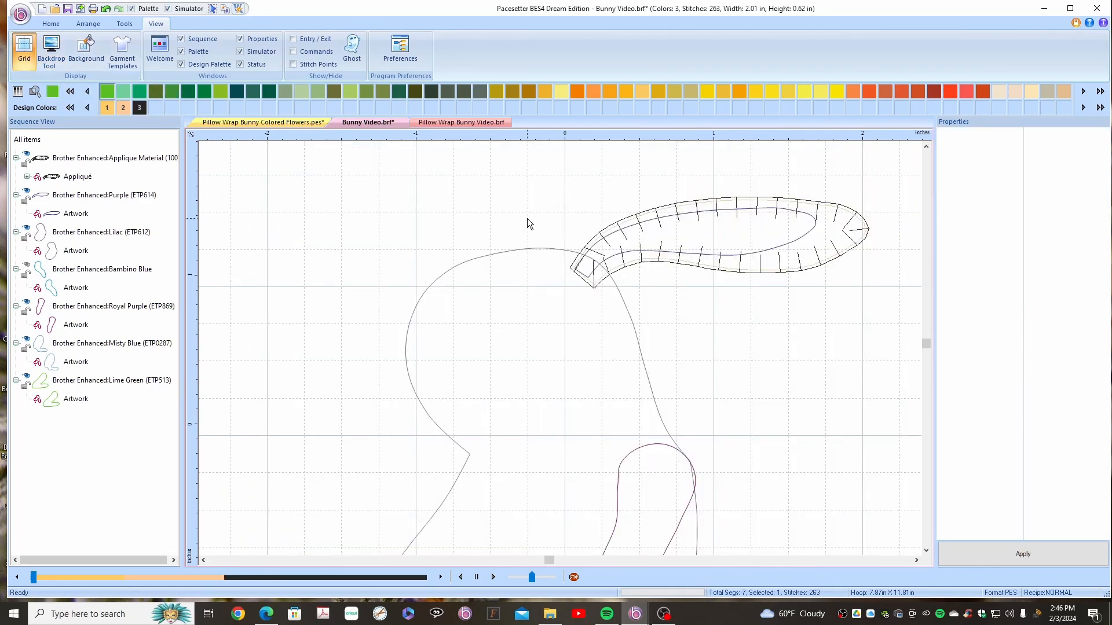
pyautogui.click(778, 273)
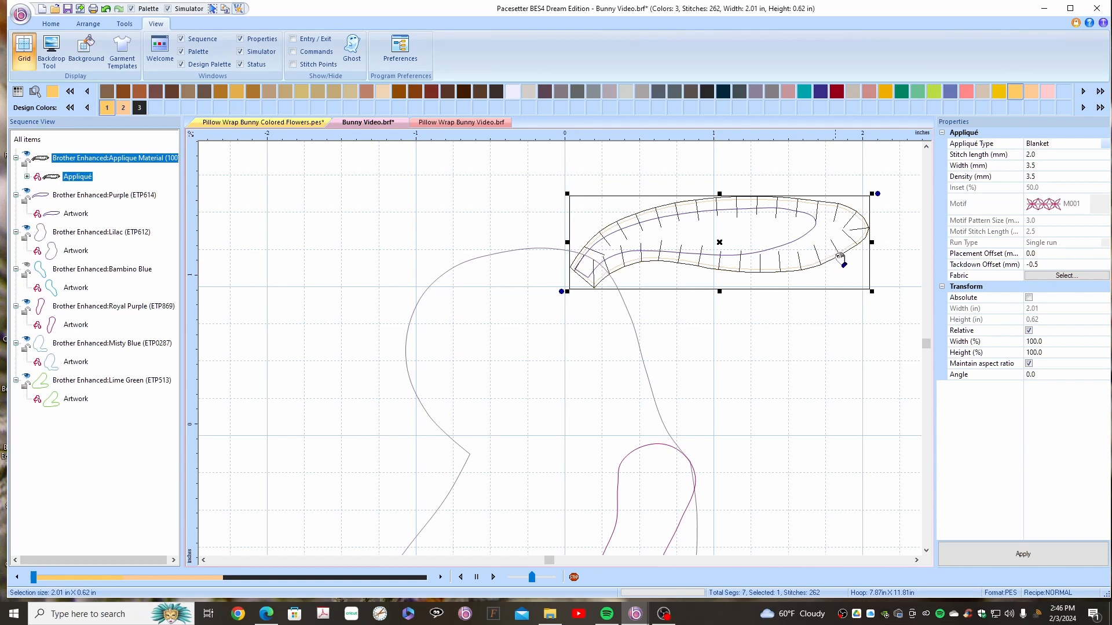
# Step: Try a width of 3.5 mm and a density of 4.0 mm for the outer ear's blanket stitching
pyautogui.click(1049, 168)
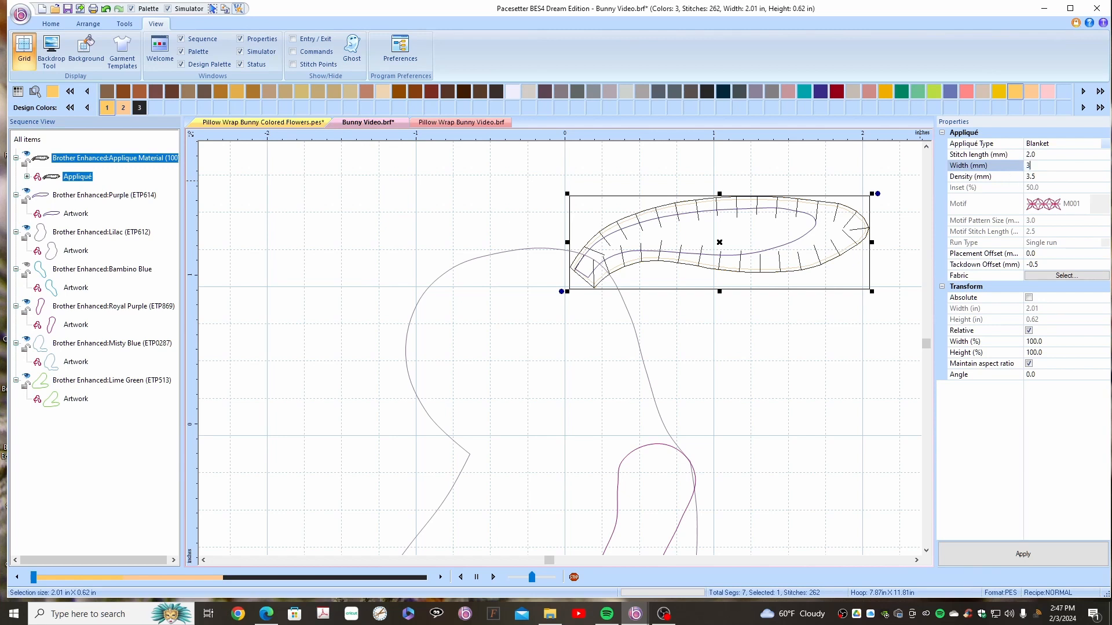
pyautogui.write('5')
pyautogui.click(995, 177)
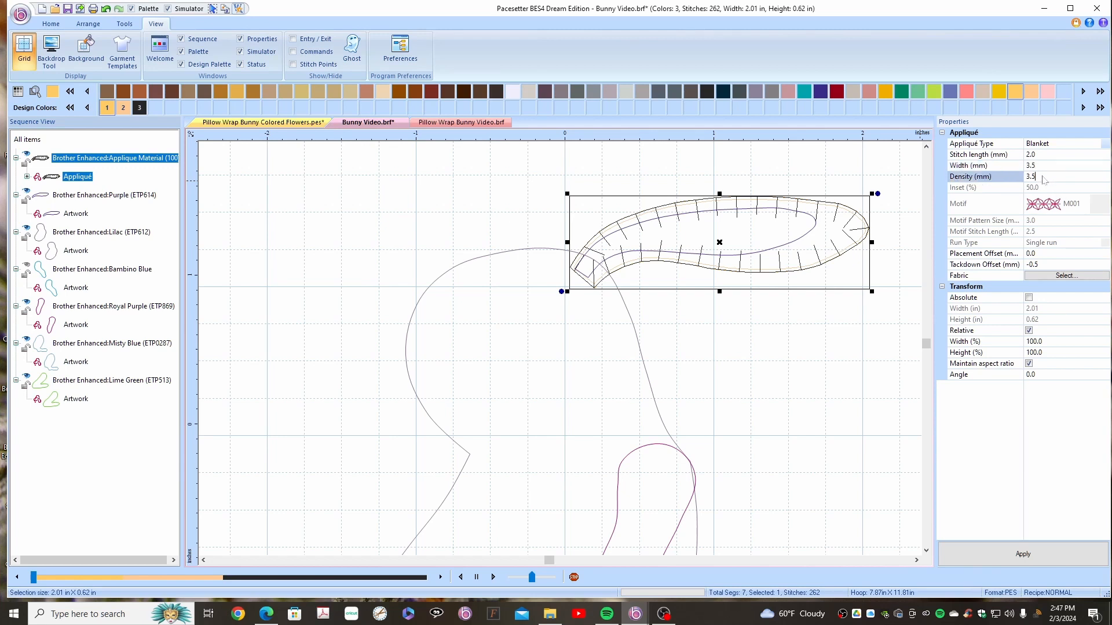
pyautogui.write('4.')
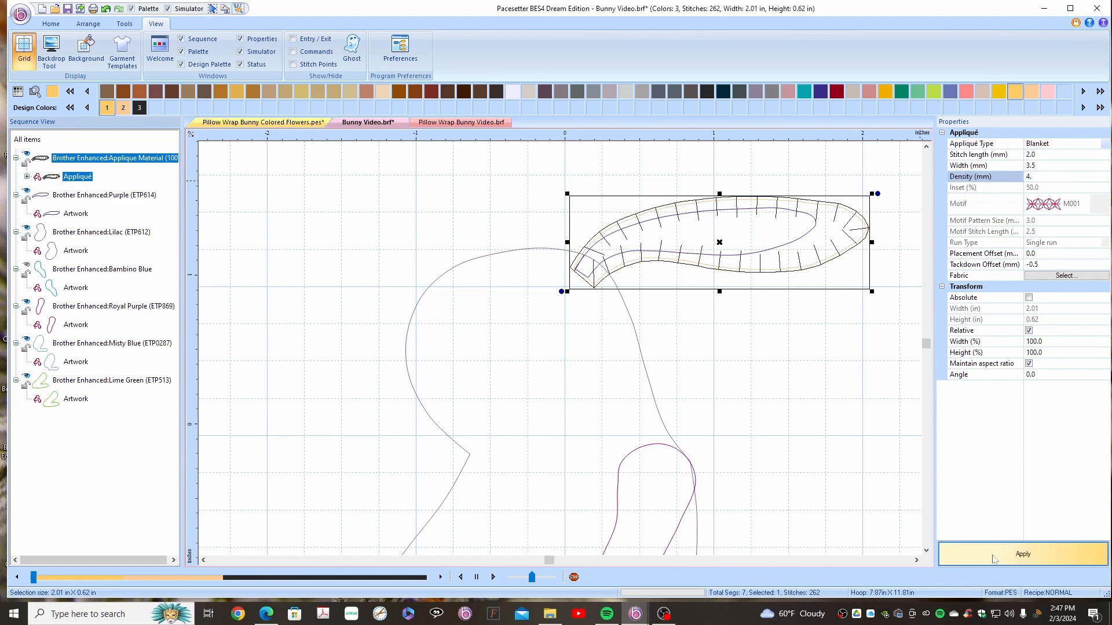
pyautogui.click(993, 559)
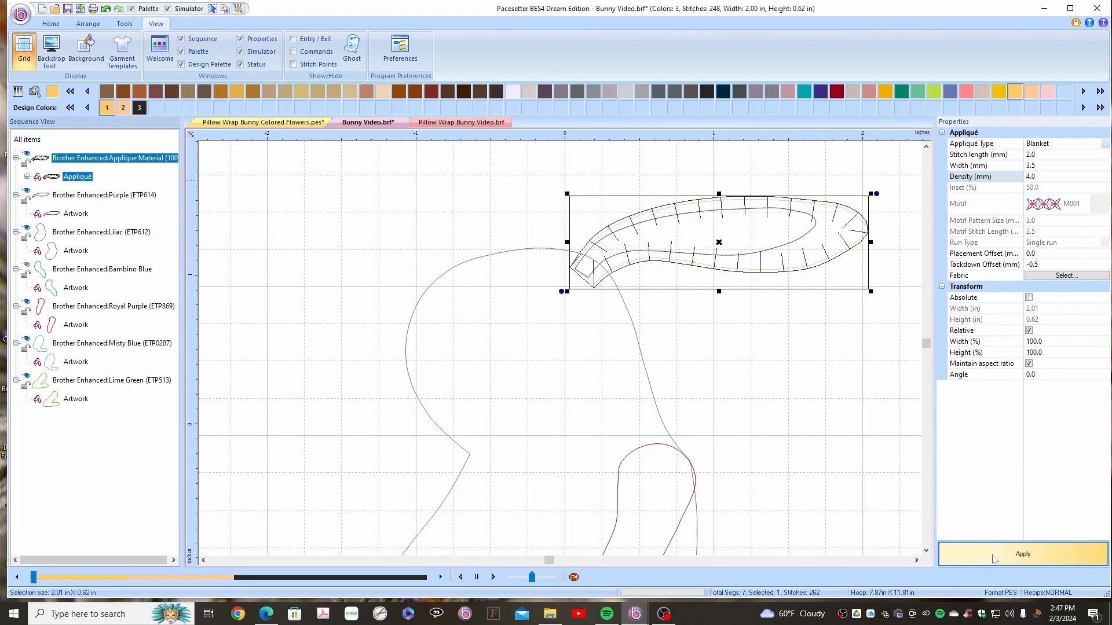
# Step: Set the outer ear applique's blanket stitch density to 2.0 mm and its width to 3.0 mm
pyautogui.click(1031, 177)
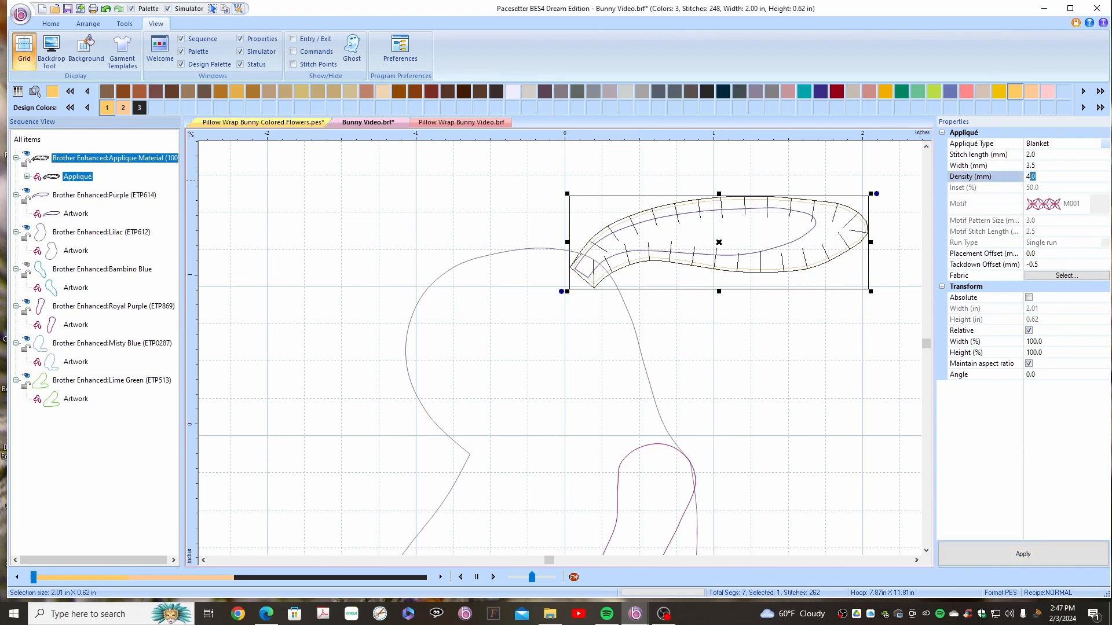
pyautogui.write('2.')
pyautogui.click(997, 553)
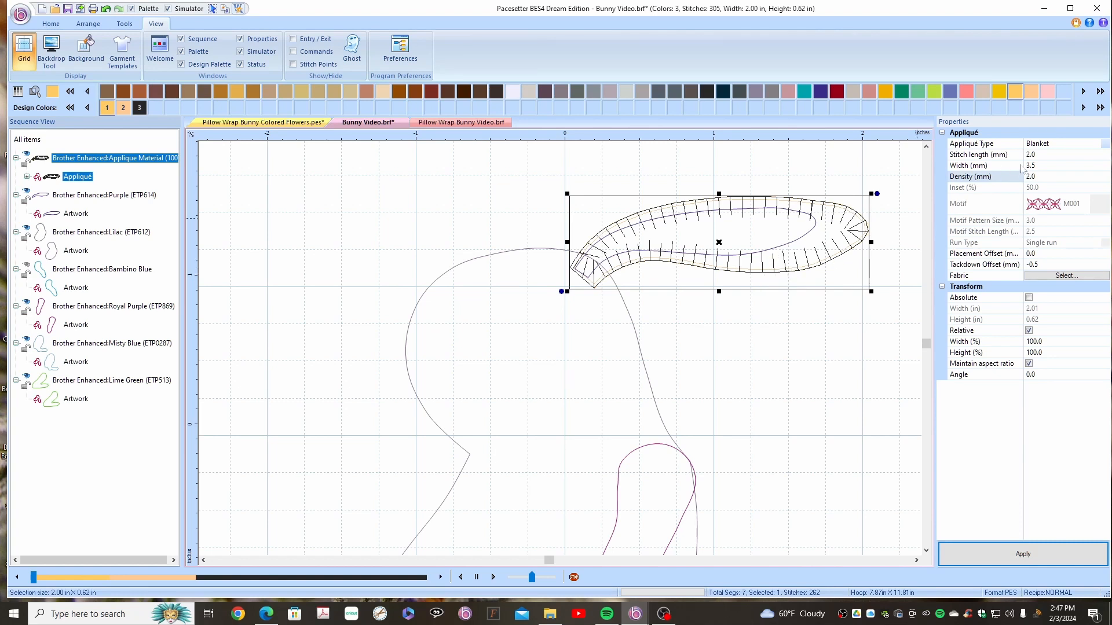
pyautogui.click(1042, 167)
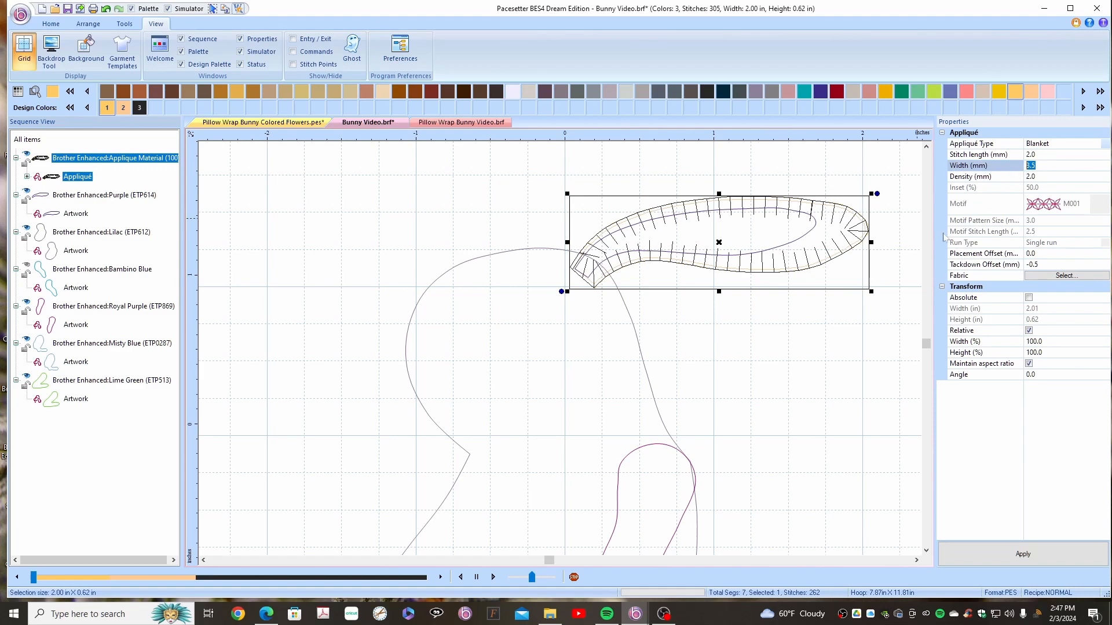
pyautogui.write('3.')
pyautogui.click(995, 558)
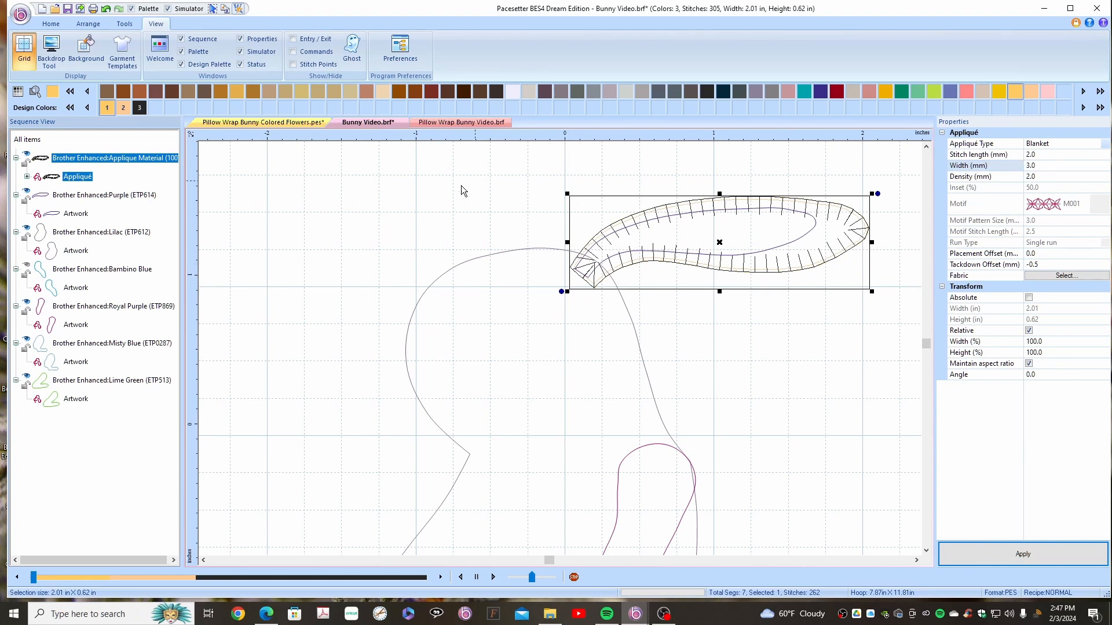
# Step: Convert the Purple (ETP614) inner ear outline to an applique
pyautogui.click(101, 196)
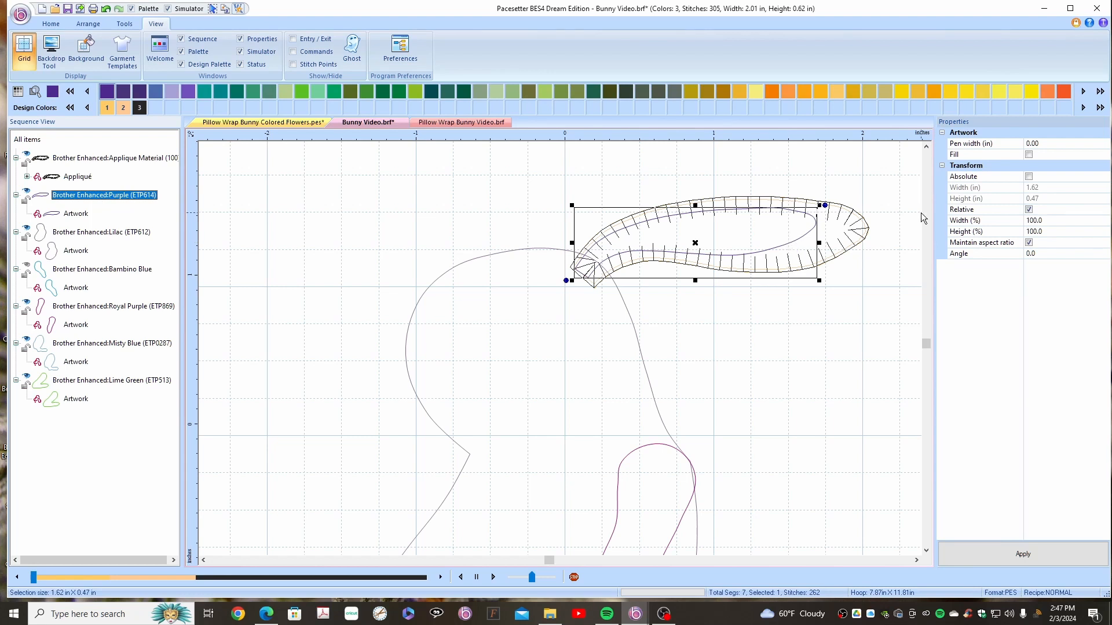
pyautogui.click(52, 25)
pyautogui.click(125, 24)
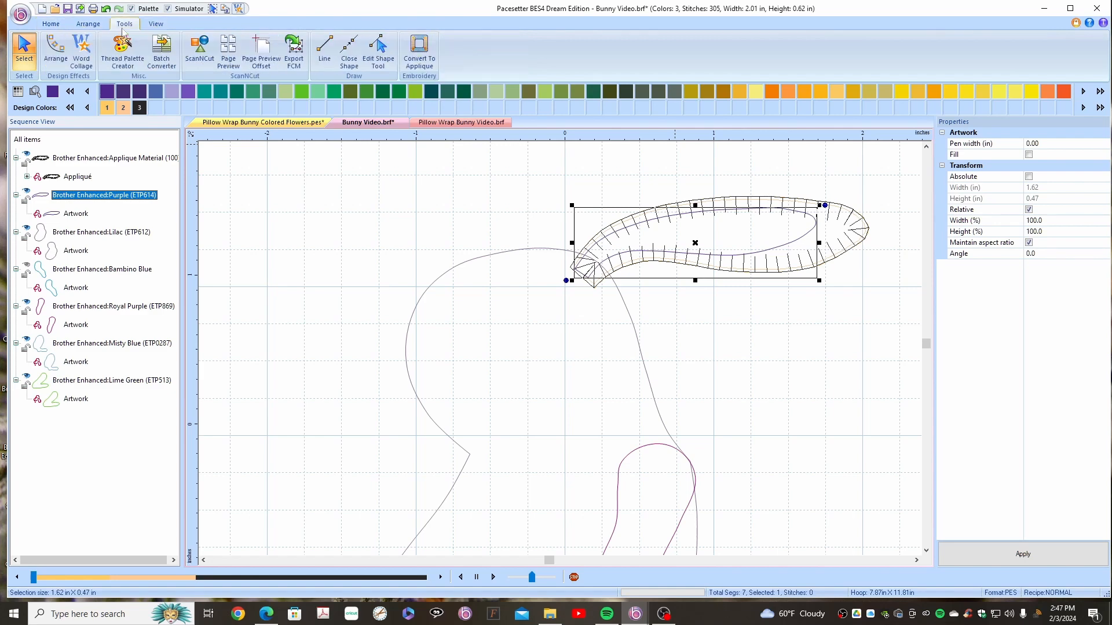
pyautogui.click(419, 54)
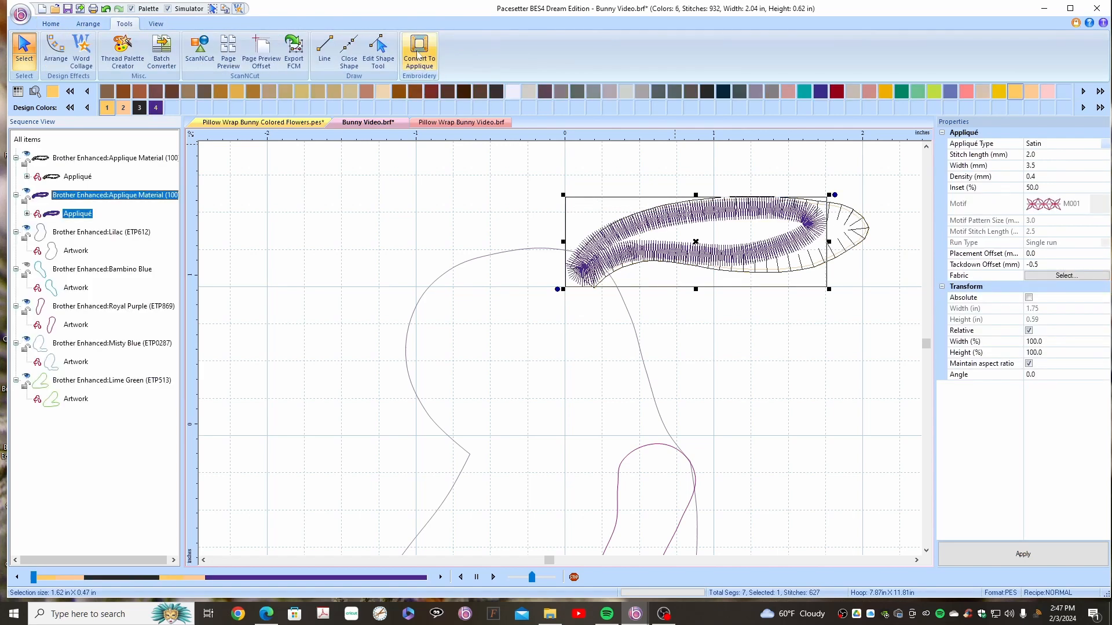
# Step: Set the inner ear applique's type to Run with a Bean run type and apply the settings
pyautogui.click(1105, 145)
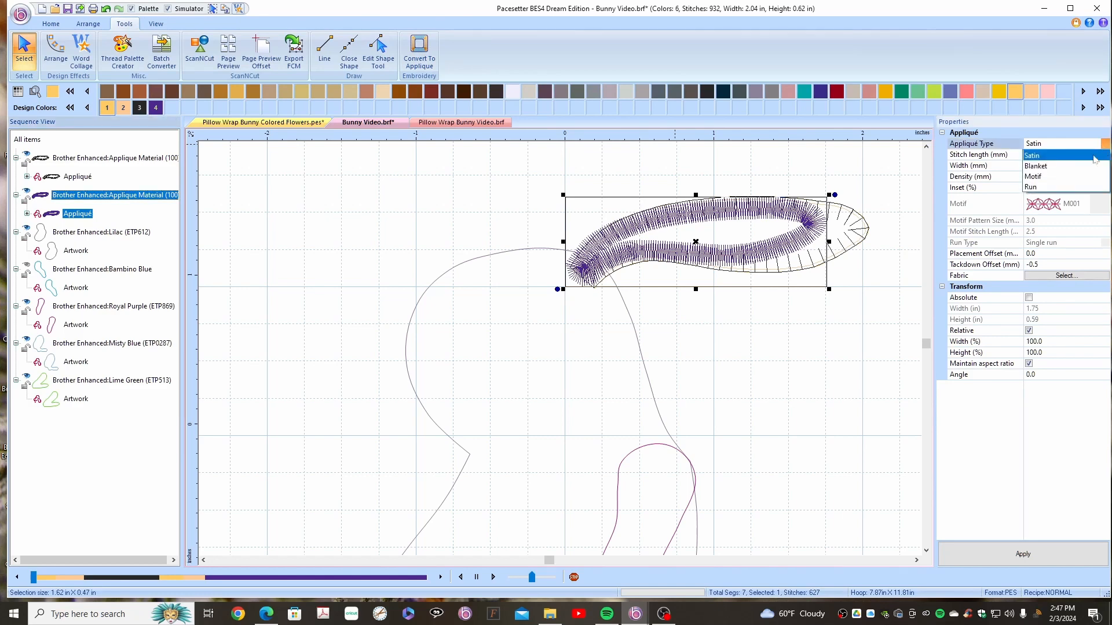
pyautogui.click(1033, 188)
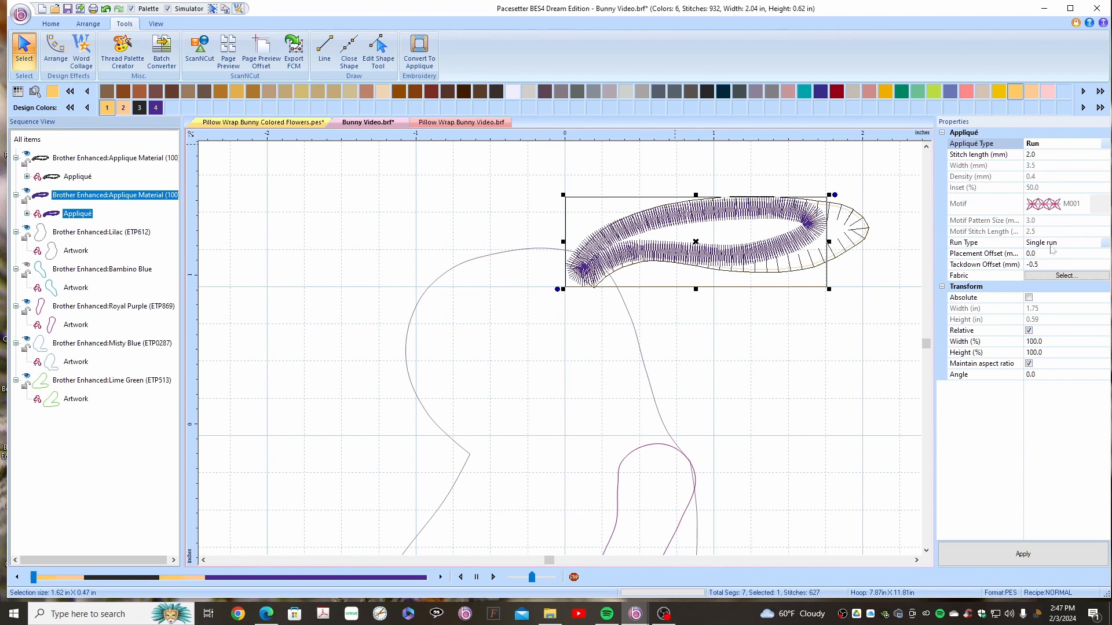
pyautogui.click(1106, 244)
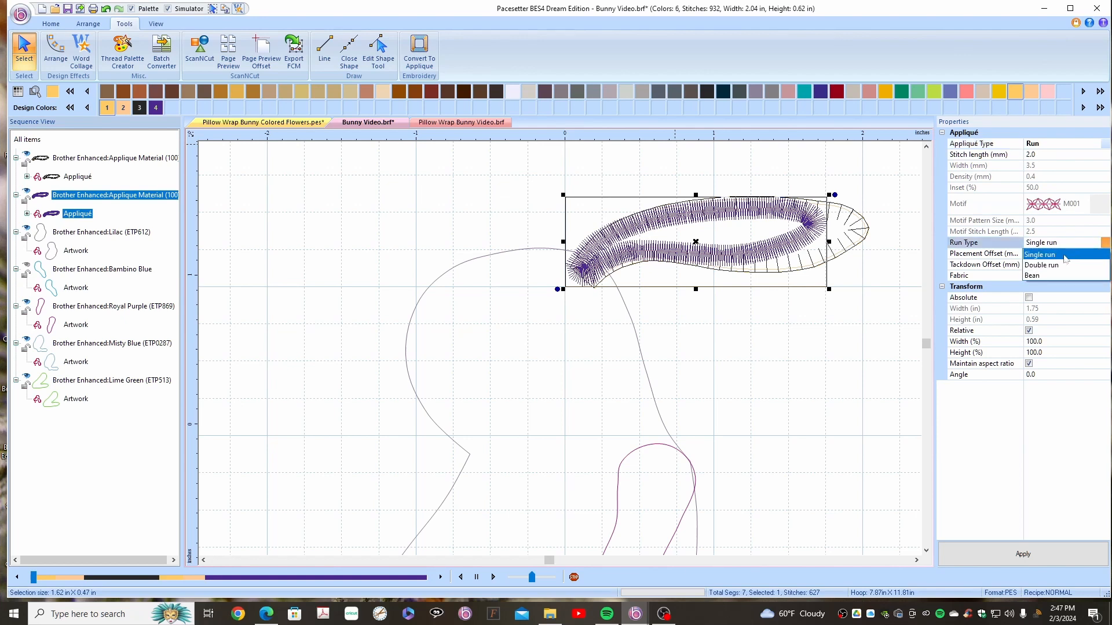
pyautogui.click(1034, 276)
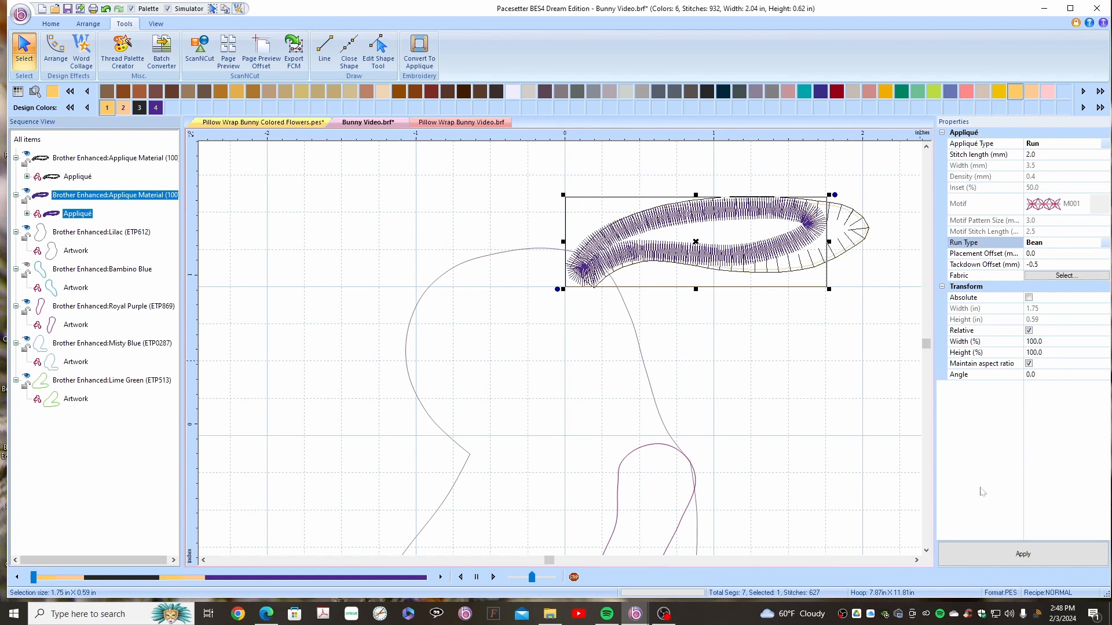
pyautogui.click(1023, 554)
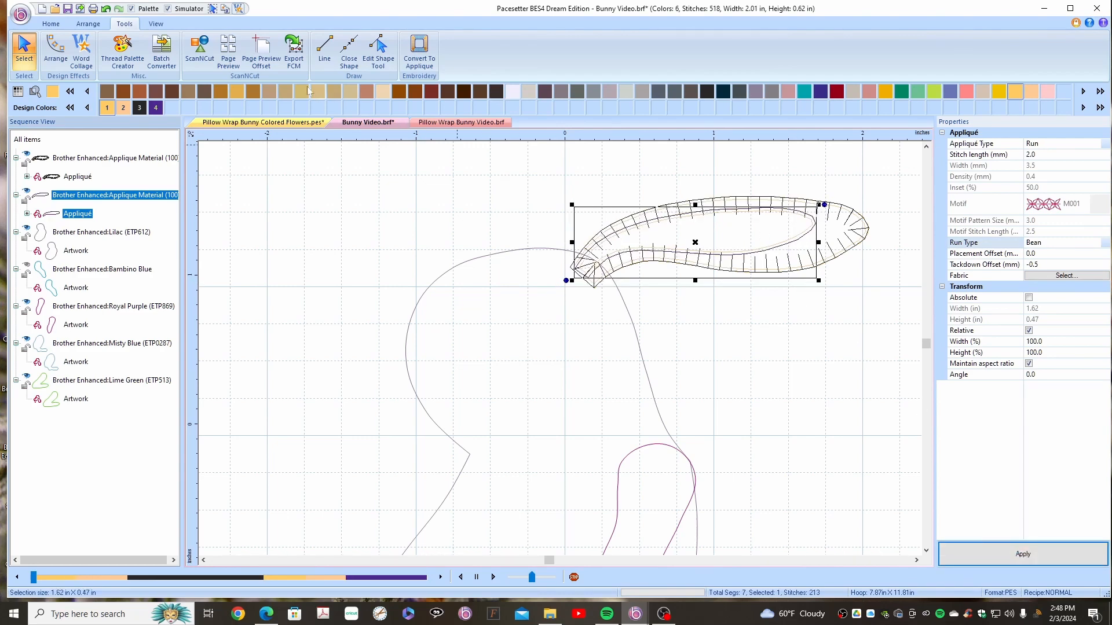
pyautogui.click(51, 24)
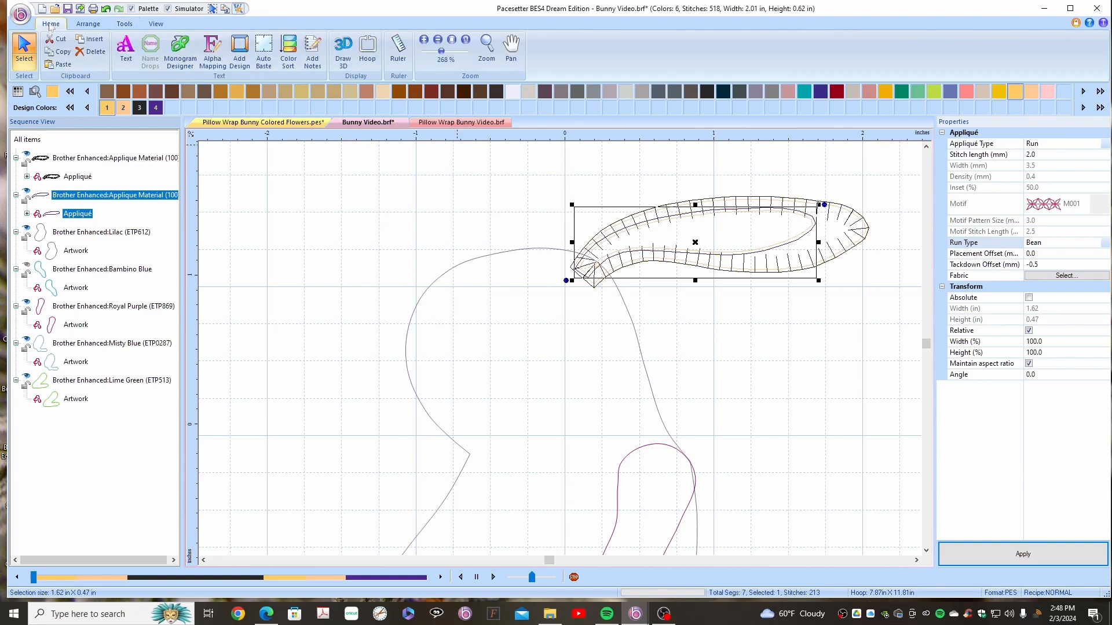
# Step: Turn on the 3D stitch view and smooth the outline points around the rounded tip of the inner ear applique
pyautogui.click(344, 56)
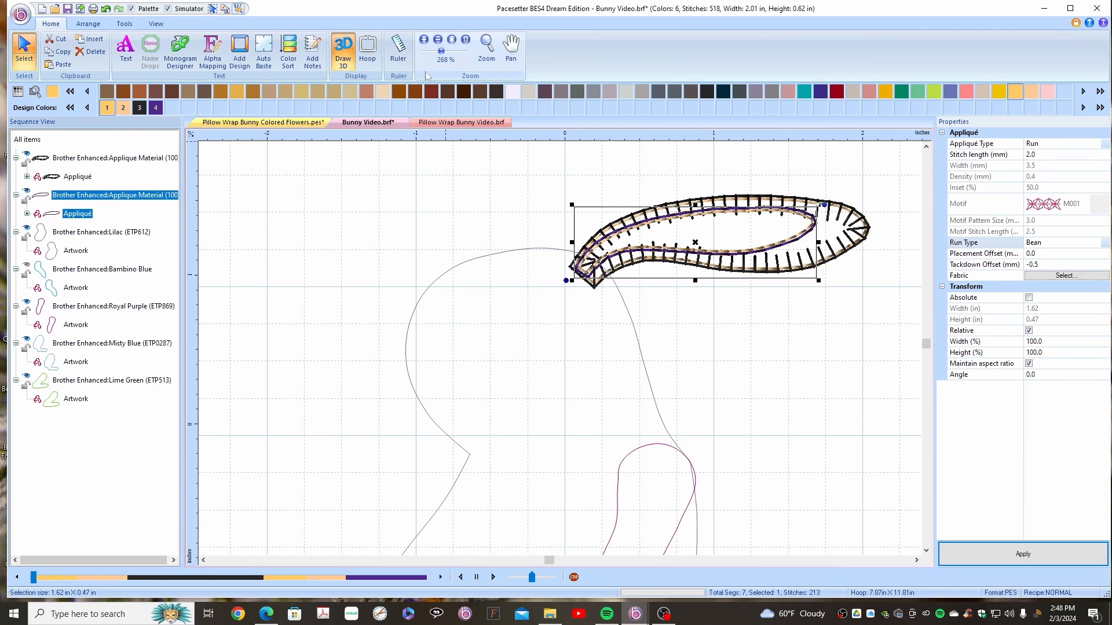
pyautogui.click(133, 27)
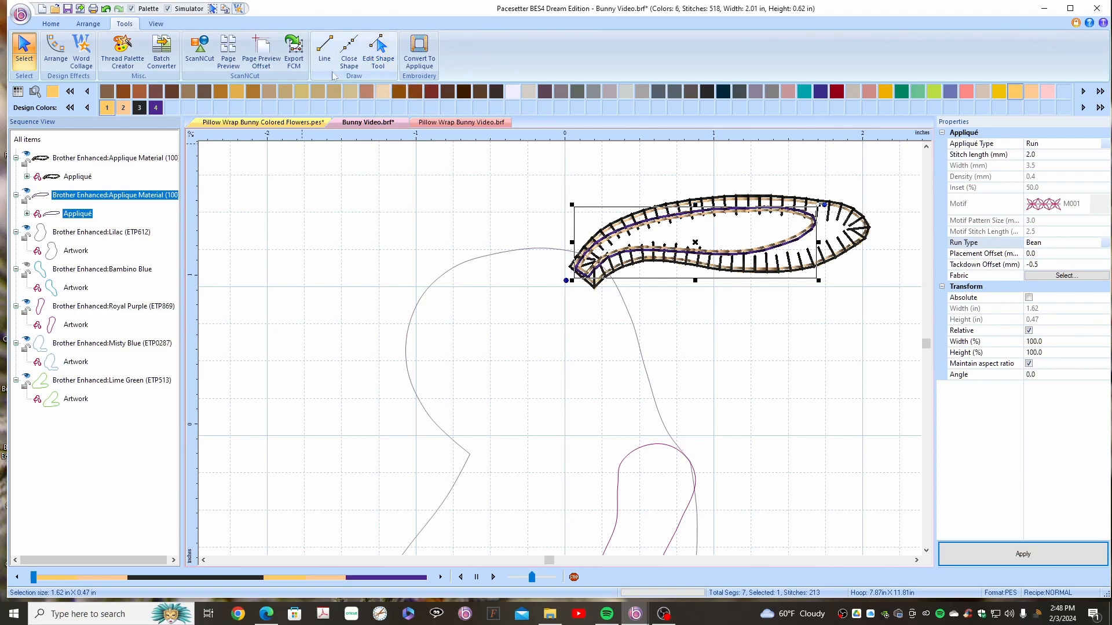
pyautogui.click(378, 49)
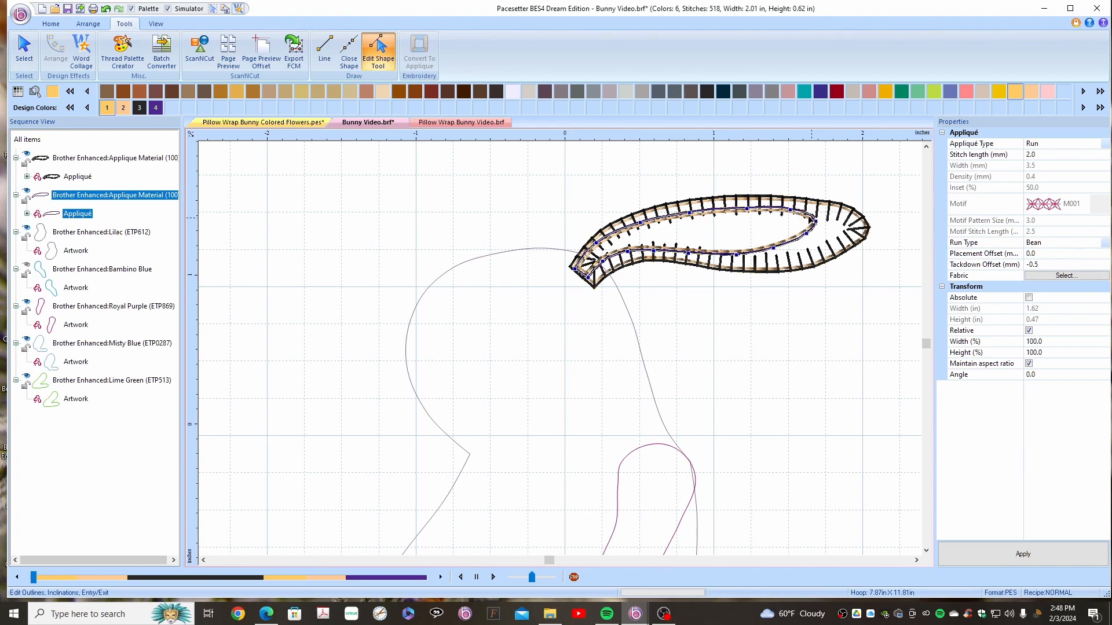
pyautogui.moveTo(734, 173); pyautogui.dragTo(809, 243)
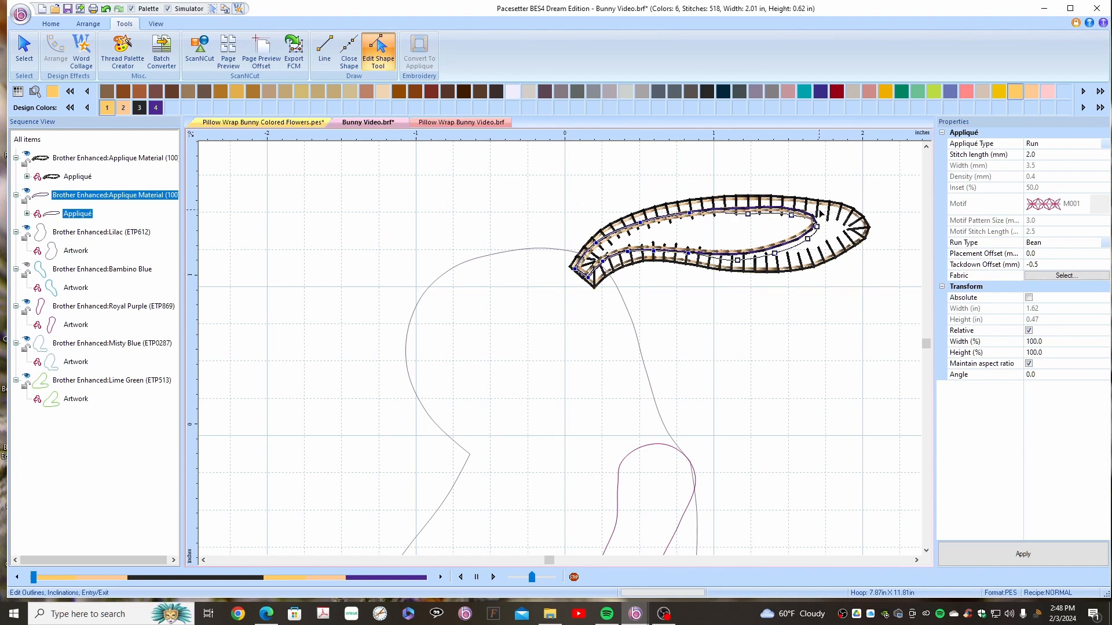
pyautogui.rightClick(747, 216)
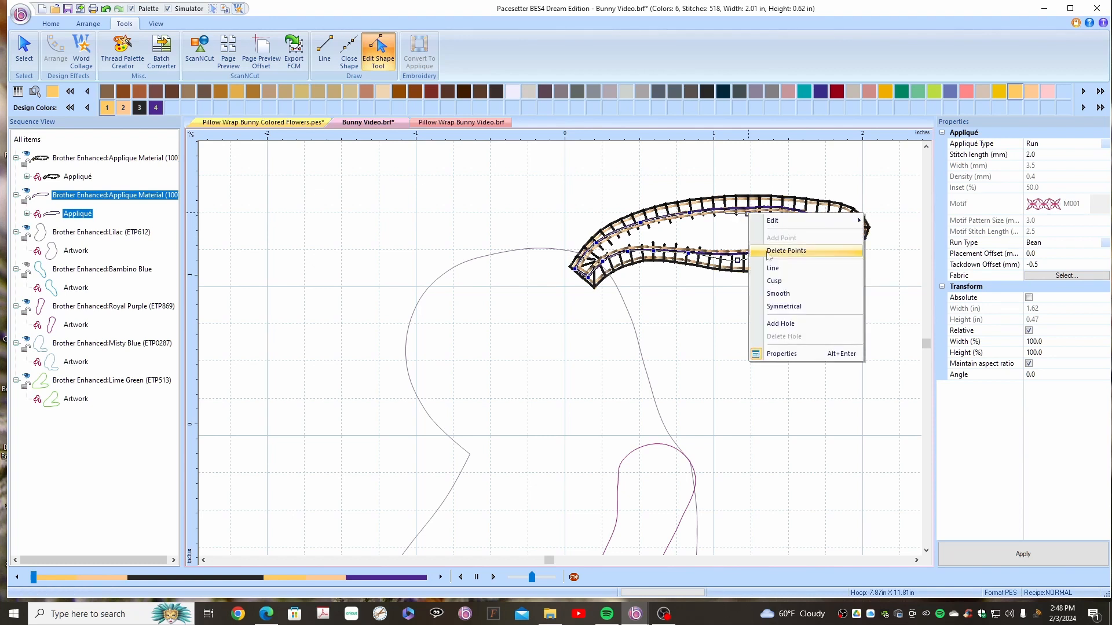
pyautogui.click(780, 293)
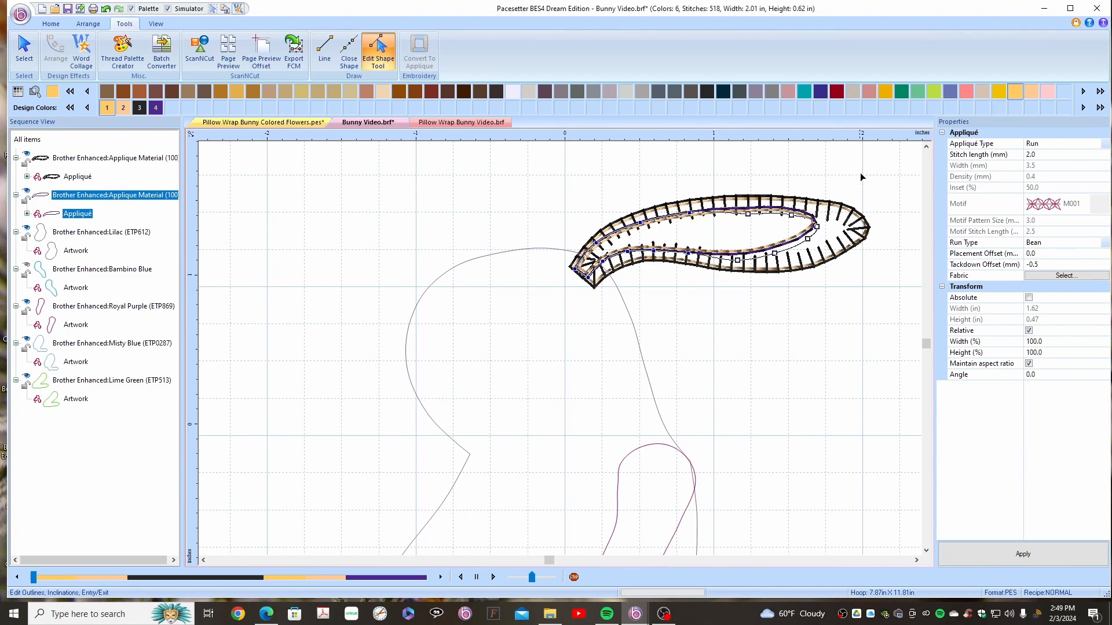
pyautogui.press('Escape')
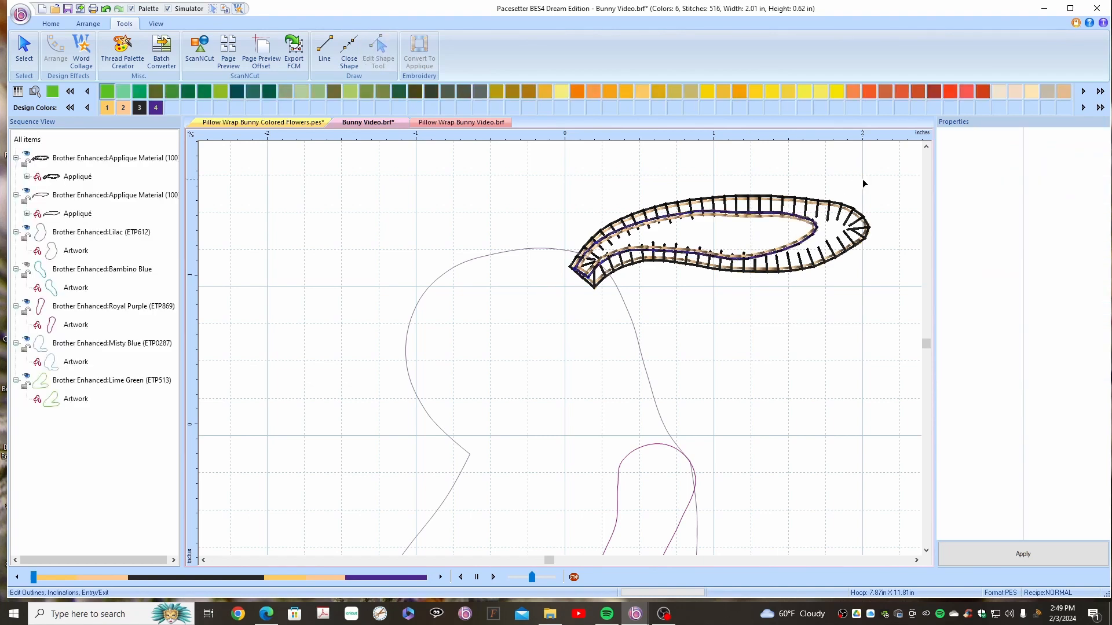
# Step: Reshape the lower edge of the inner ear applique by moving its outline point inward, away from the outer ear's stitching
pyautogui.doubleClick(741, 261)
pyautogui.moveTo(742, 268); pyautogui.dragTo(778, 259)
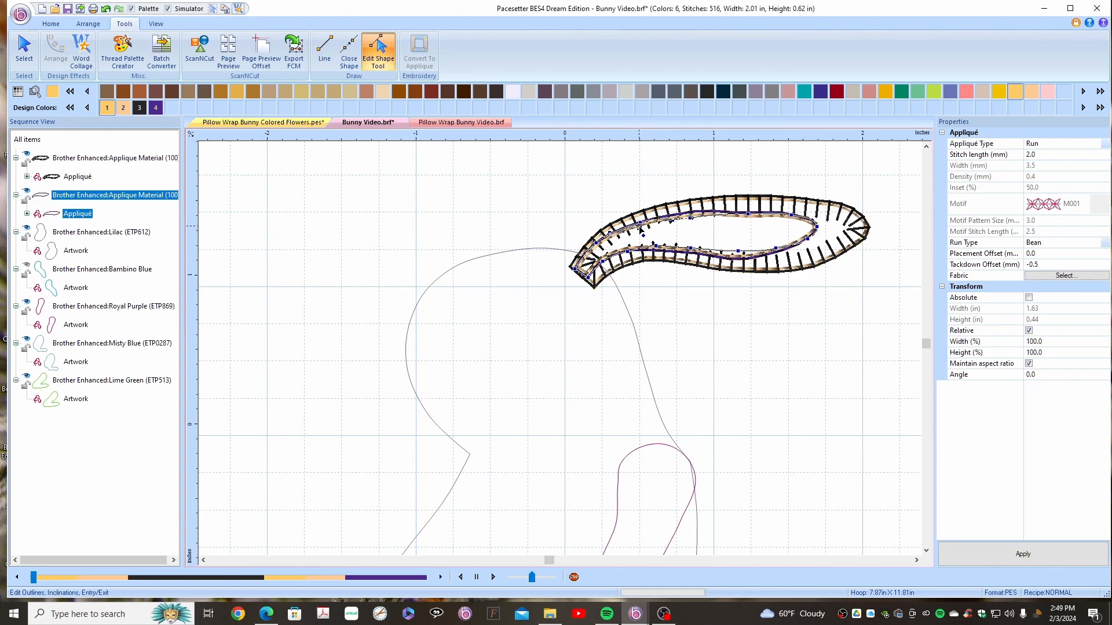
pyautogui.click(832, 175)
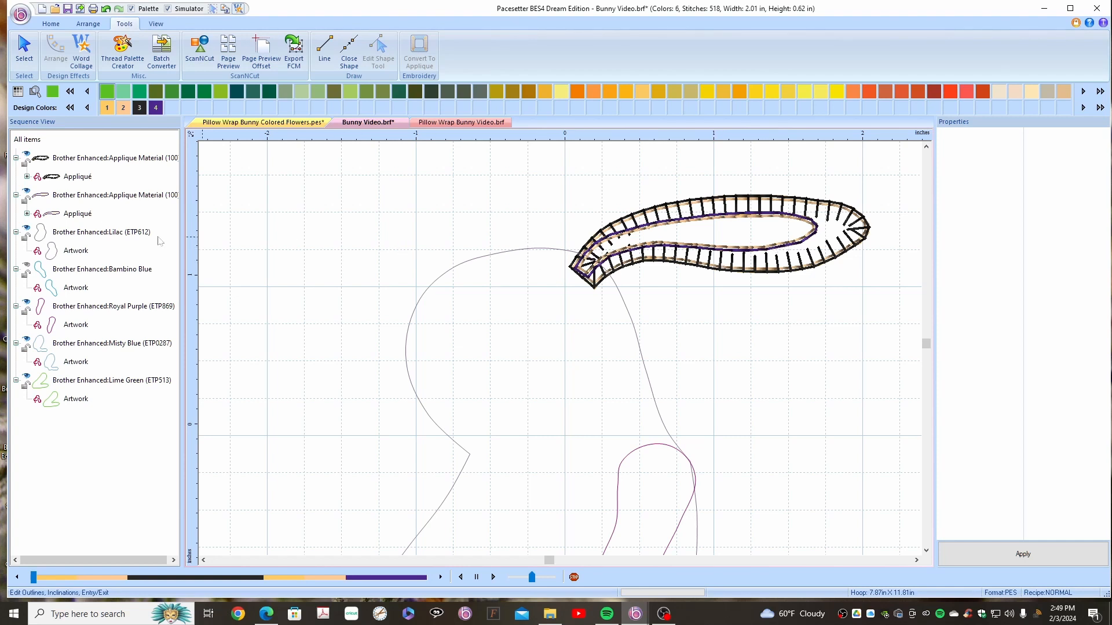
# Step: Convert the Lilac (ETP612) body outline to an applique
pyautogui.click(87, 233)
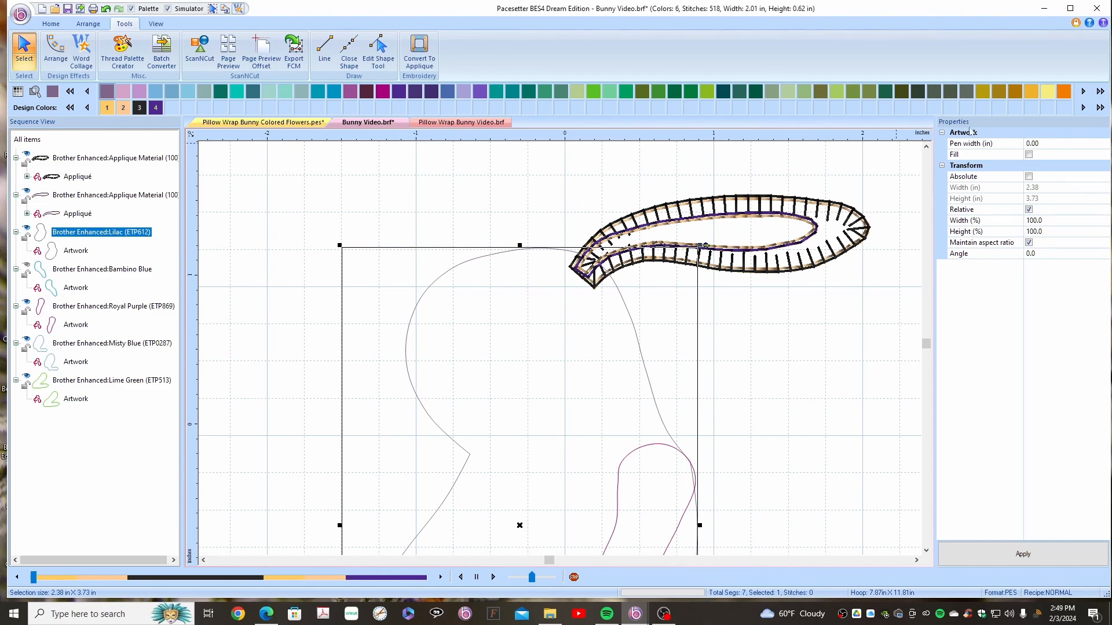
pyautogui.click(420, 50)
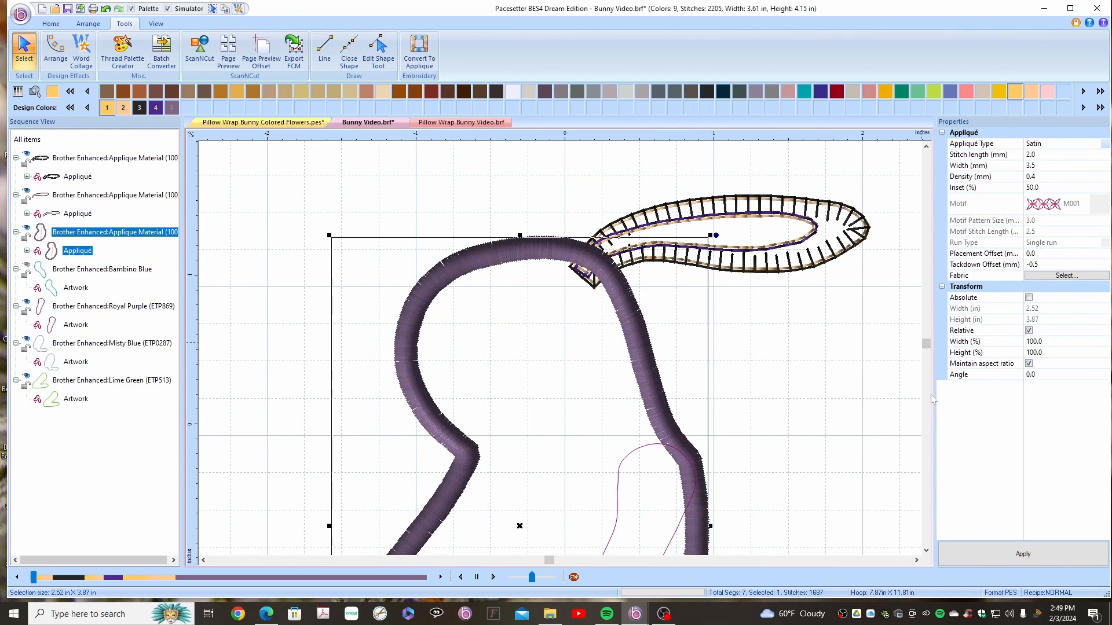
pyautogui.moveTo(928, 345); pyautogui.dragTo(887, 326)
# Step: Look over the Pillow Wrap Bunny Colored Flowers and Pillow Wrap Bunny Video designs, and return to the whole bunny in Bunny Video
pyautogui.click(301, 122)
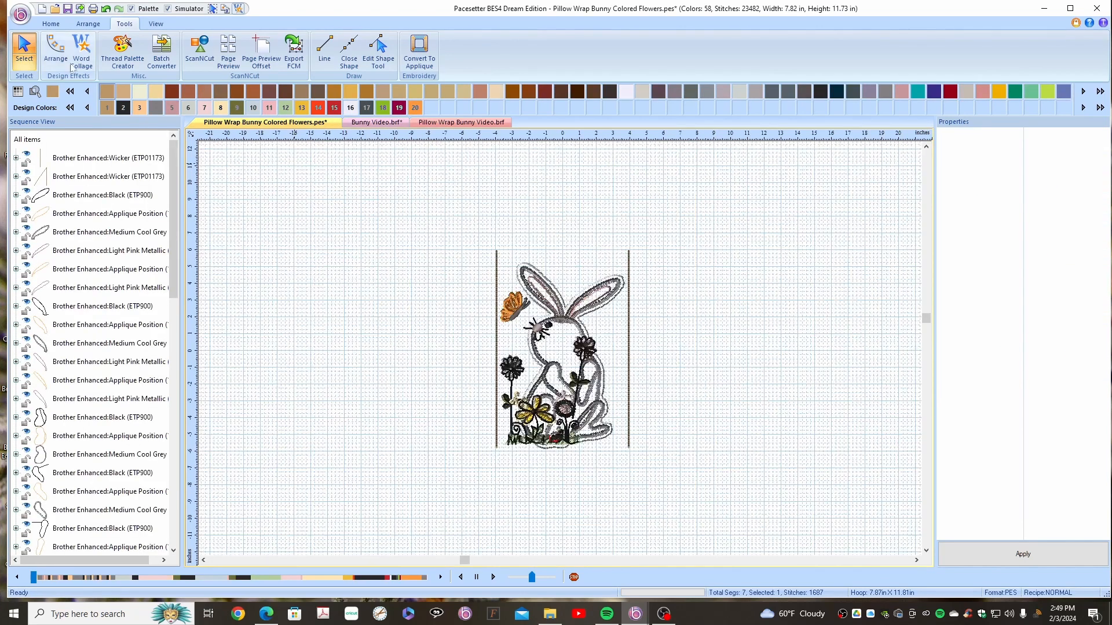
pyautogui.click(53, 25)
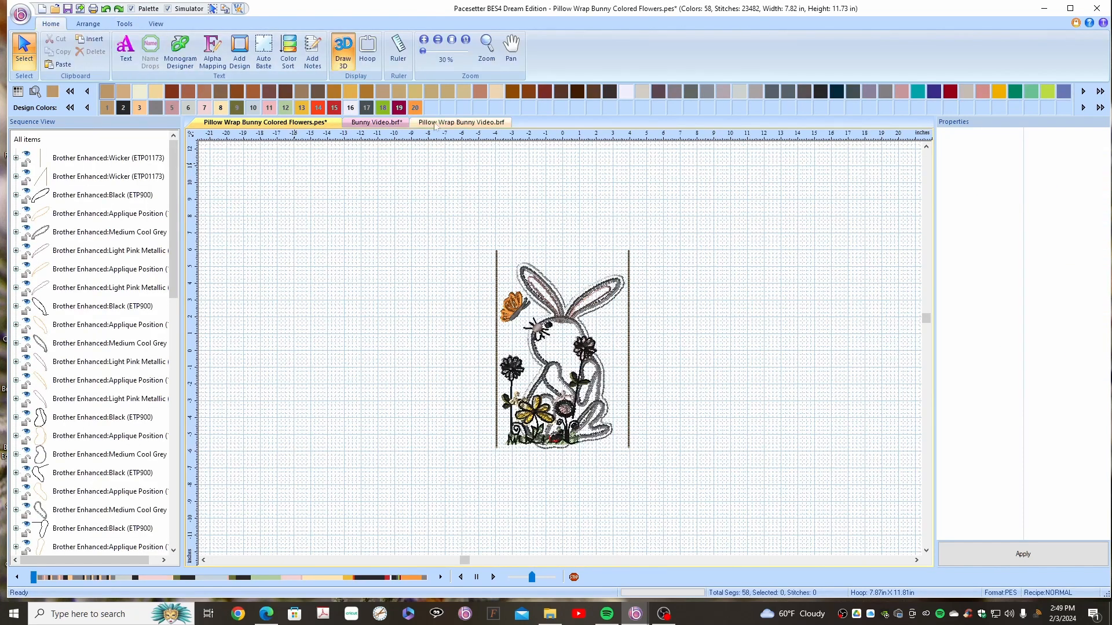
pyautogui.click(451, 123)
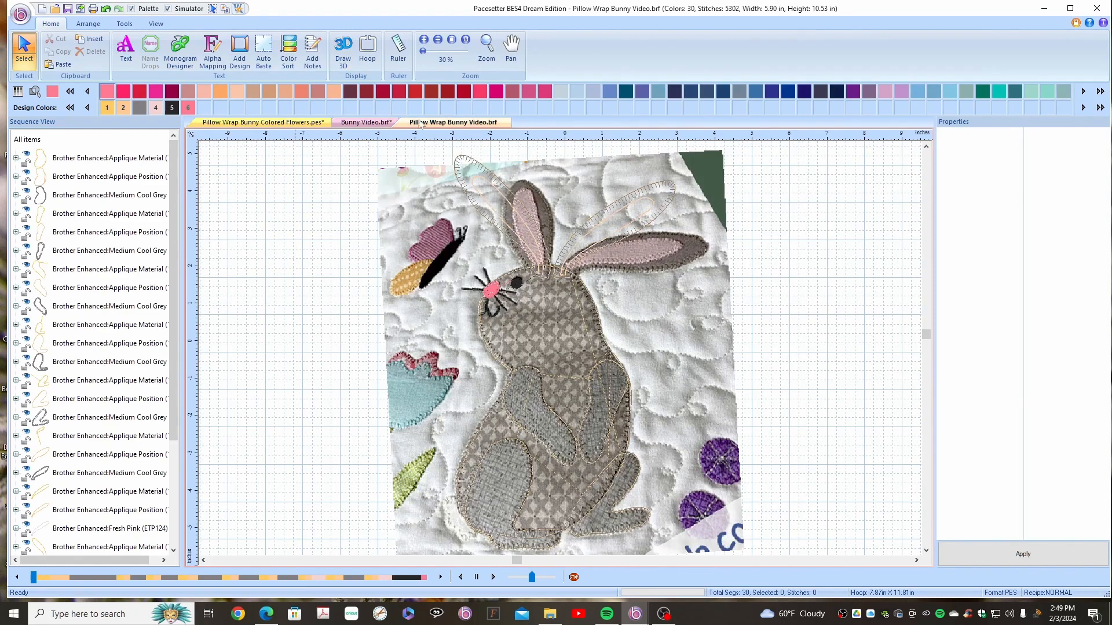
pyautogui.click(364, 123)
pyautogui.click(342, 49)
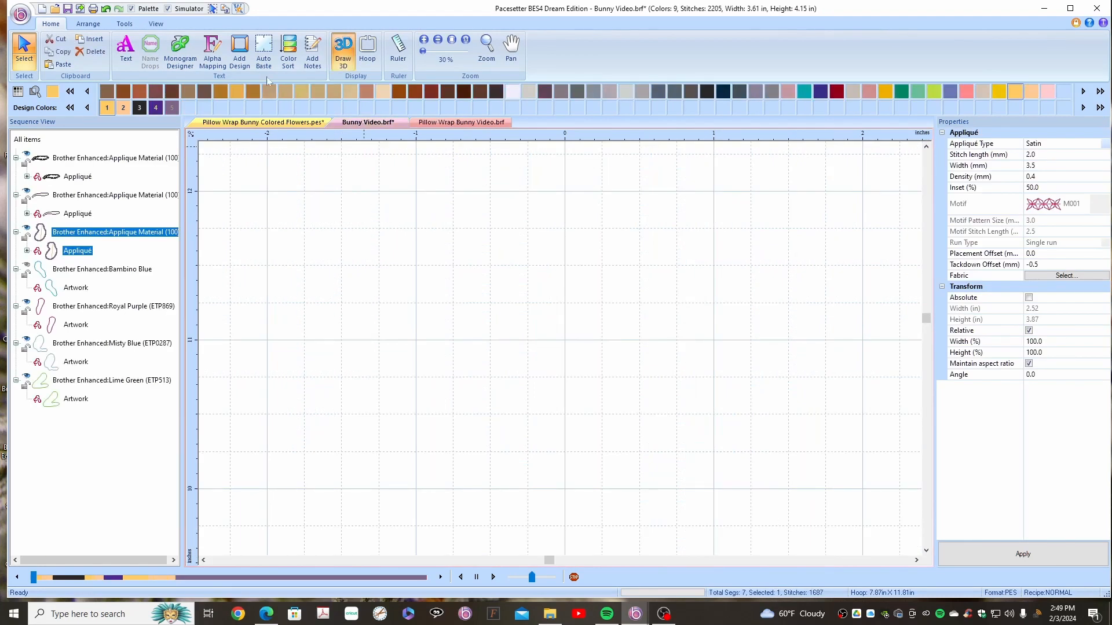
pyautogui.click(453, 42)
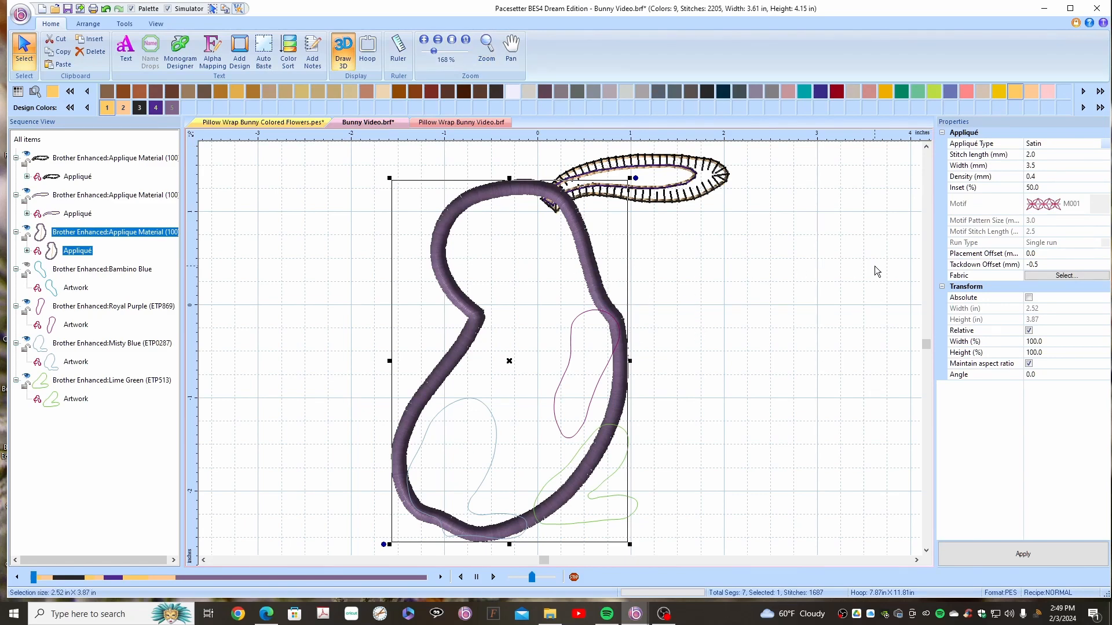
# Step: Try the Motif applique type with pattern M044 on the body applique
pyautogui.click(1105, 144)
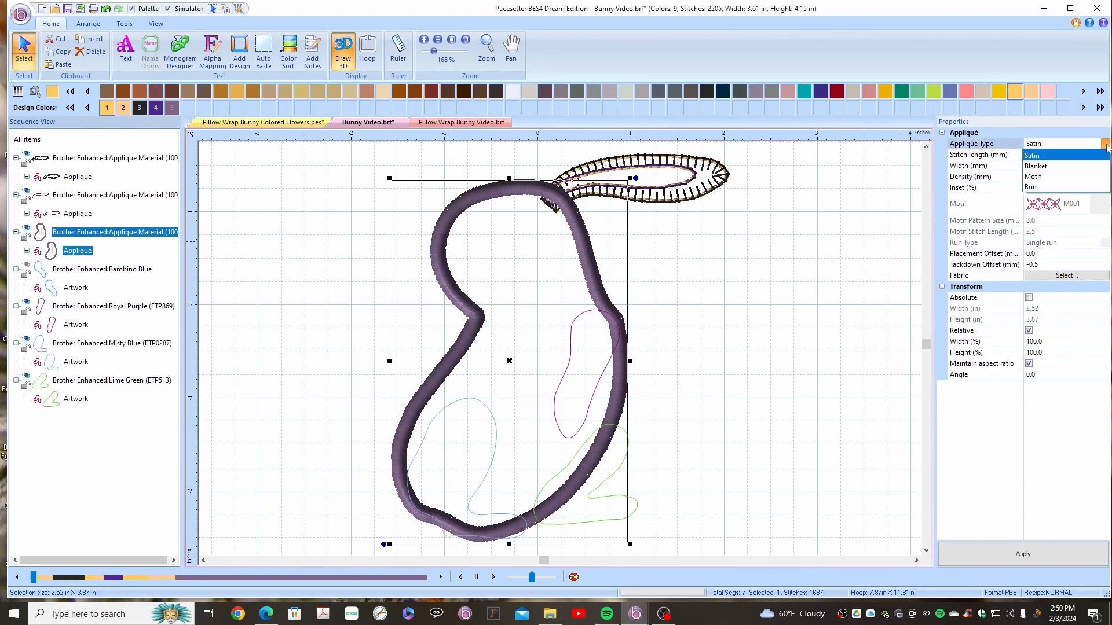
pyautogui.click(1038, 178)
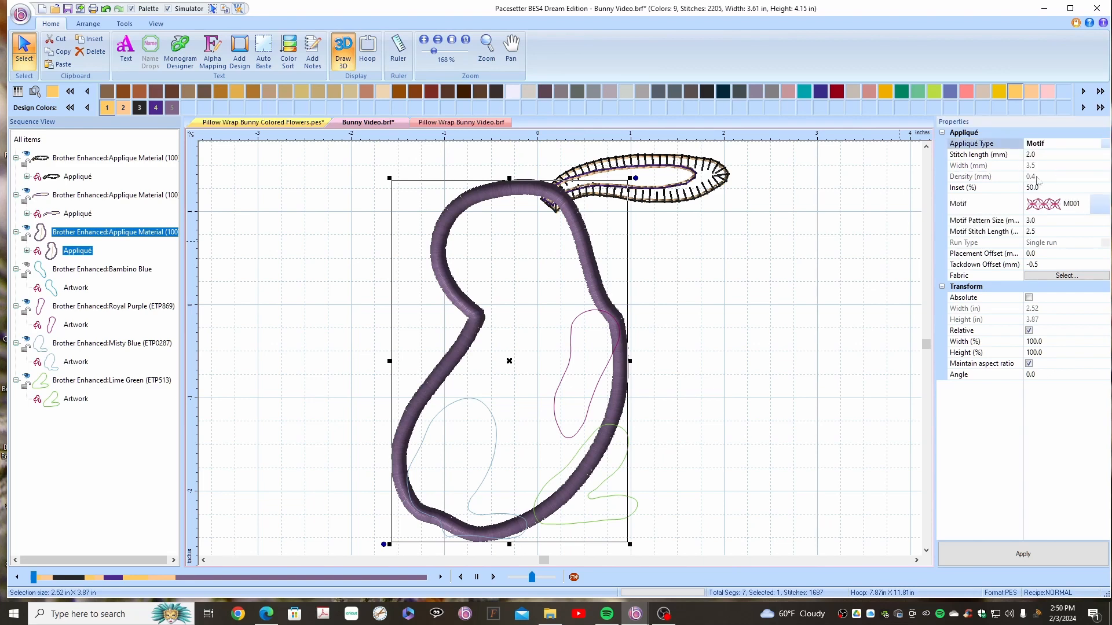
pyautogui.click(1103, 210)
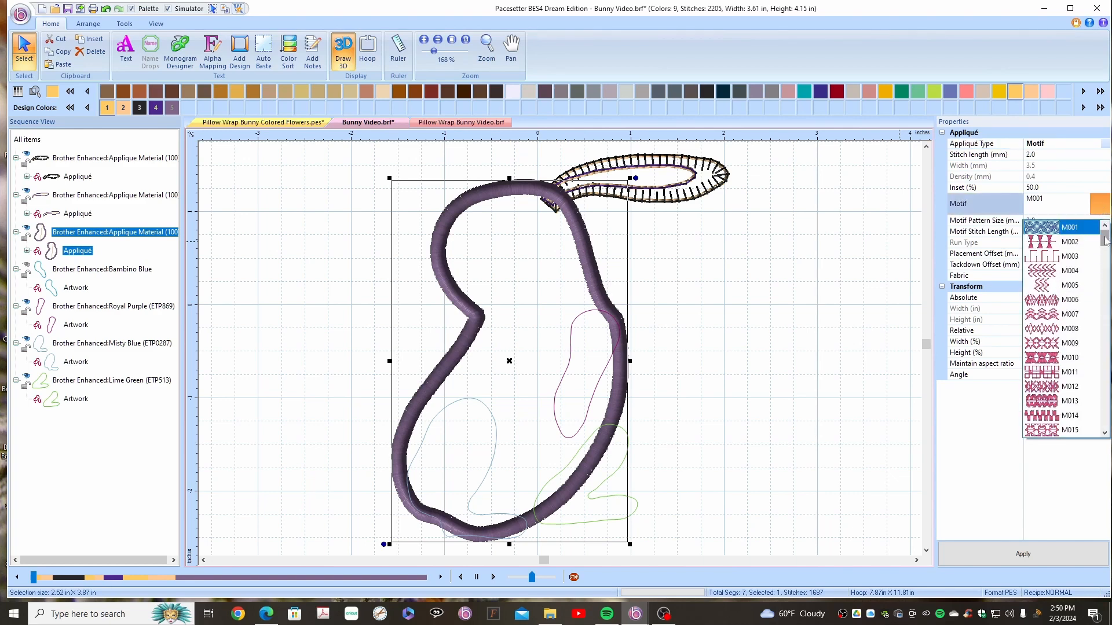
pyautogui.moveTo(1104, 241); pyautogui.dragTo(1105, 278)
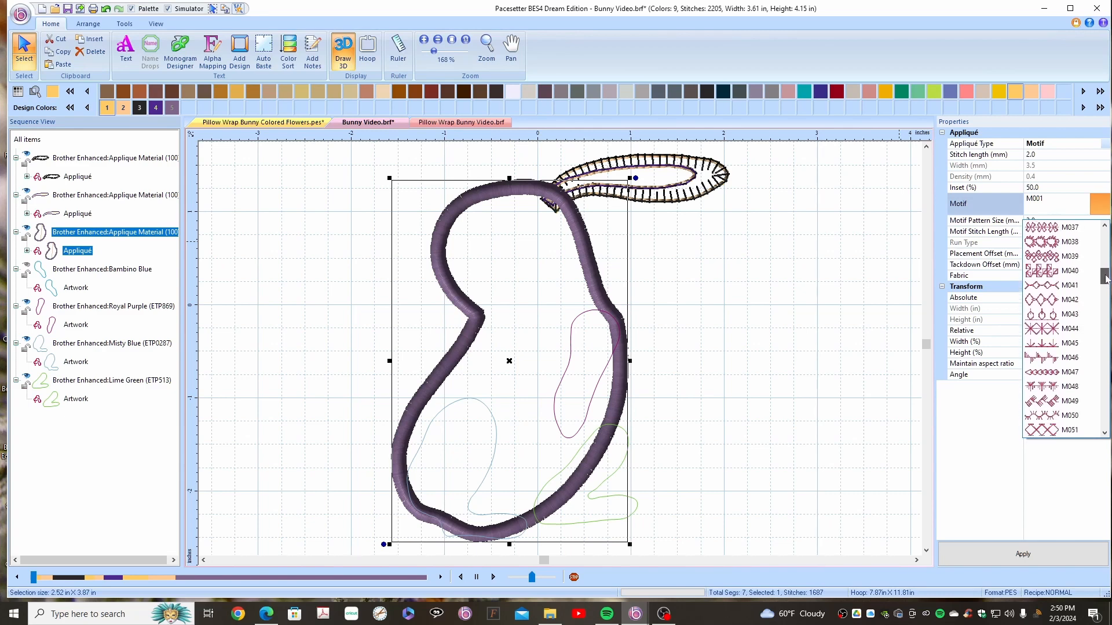
pyautogui.click(1051, 329)
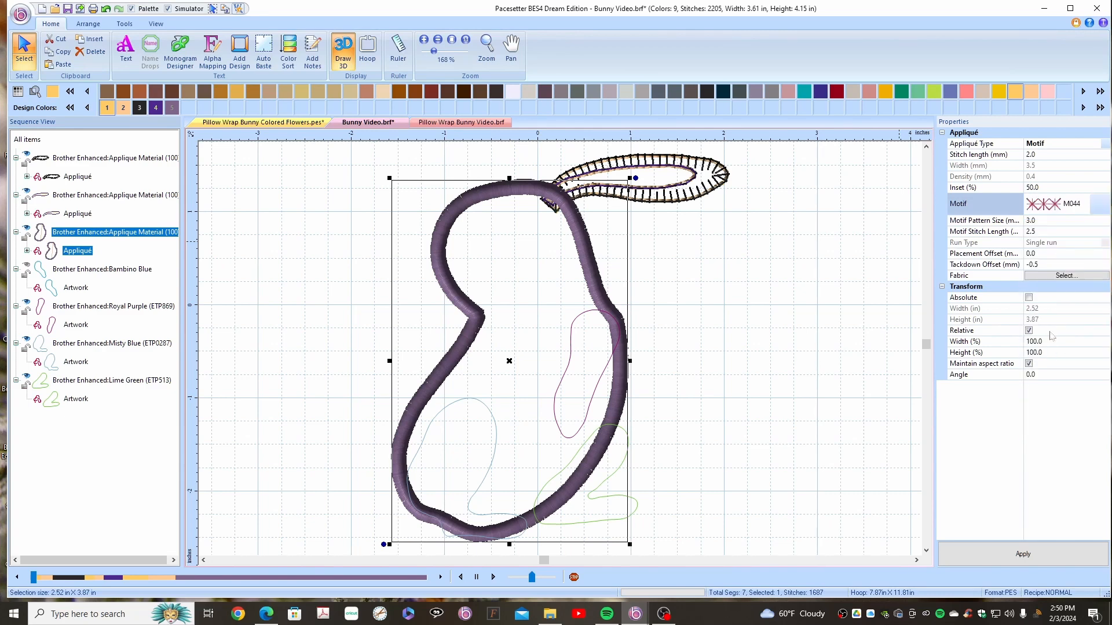
pyautogui.click(1021, 548)
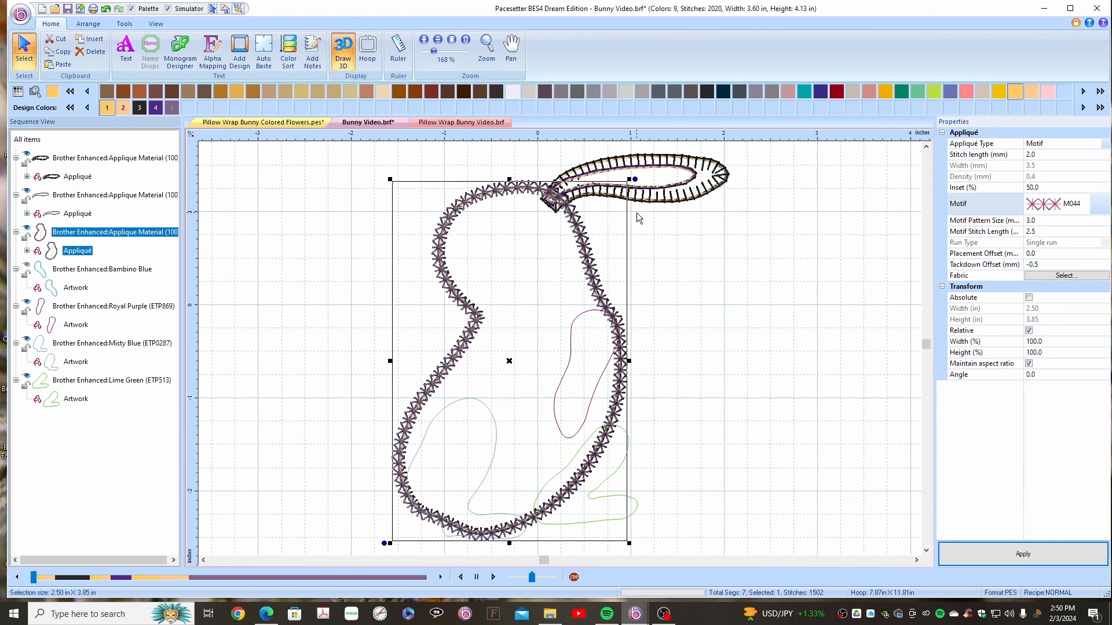
# Step: Try motif pattern M051 for the body applique's edge stitching
pyautogui.click(1104, 213)
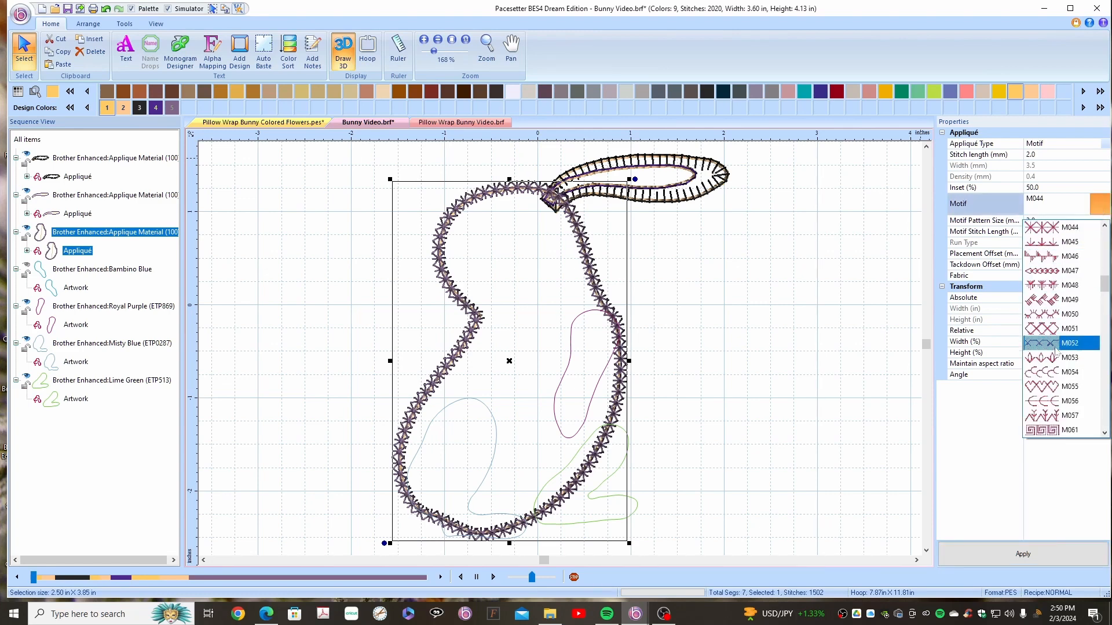
pyautogui.click(1048, 331)
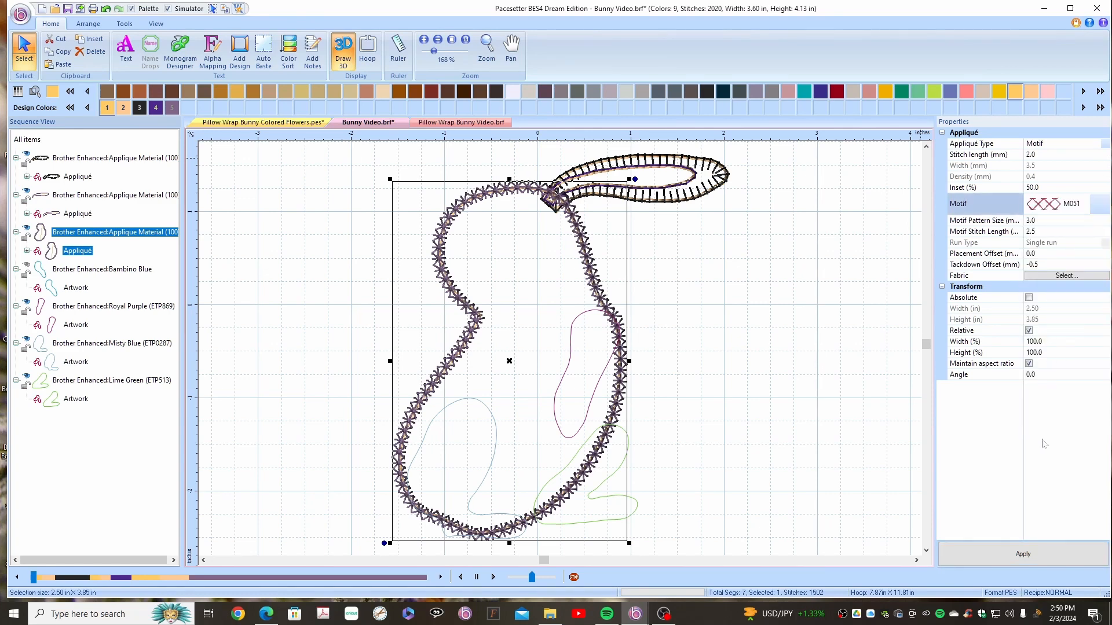
pyautogui.click(990, 558)
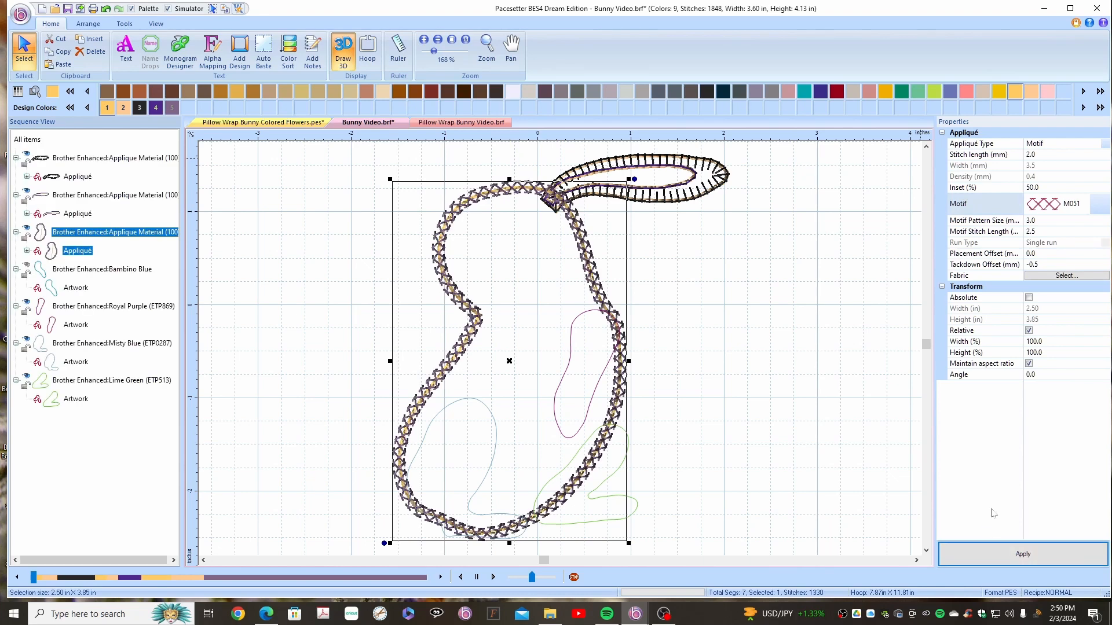
# Step: Set the body applique's type to Blanket with a density of 2.0 mm and a width of 3.0 mm, and apply the settings
pyautogui.click(1106, 144)
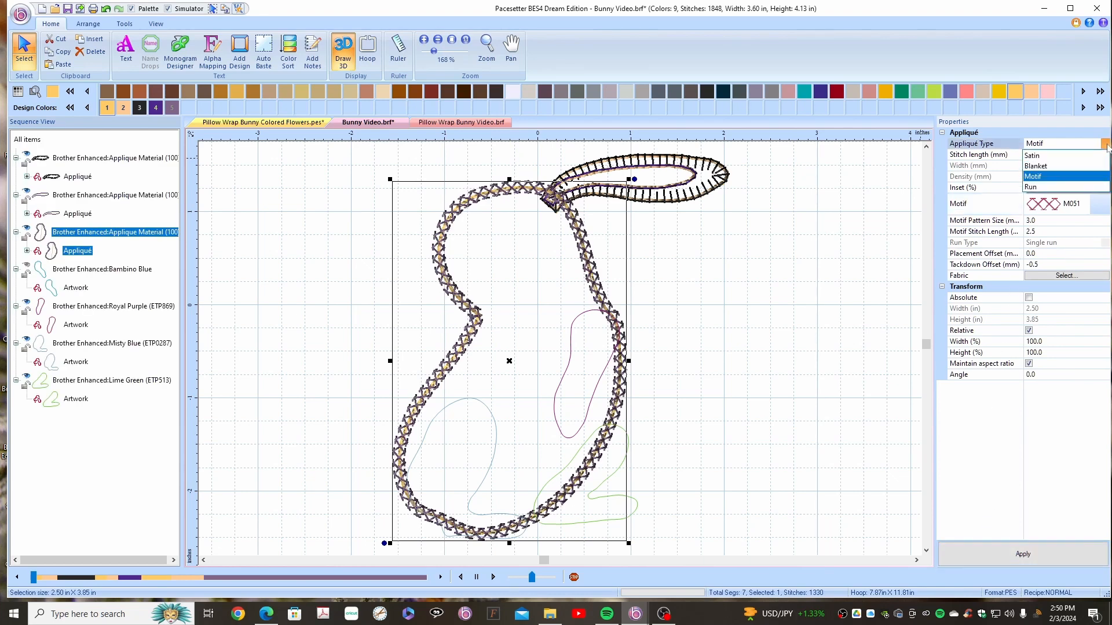
pyautogui.click(1046, 167)
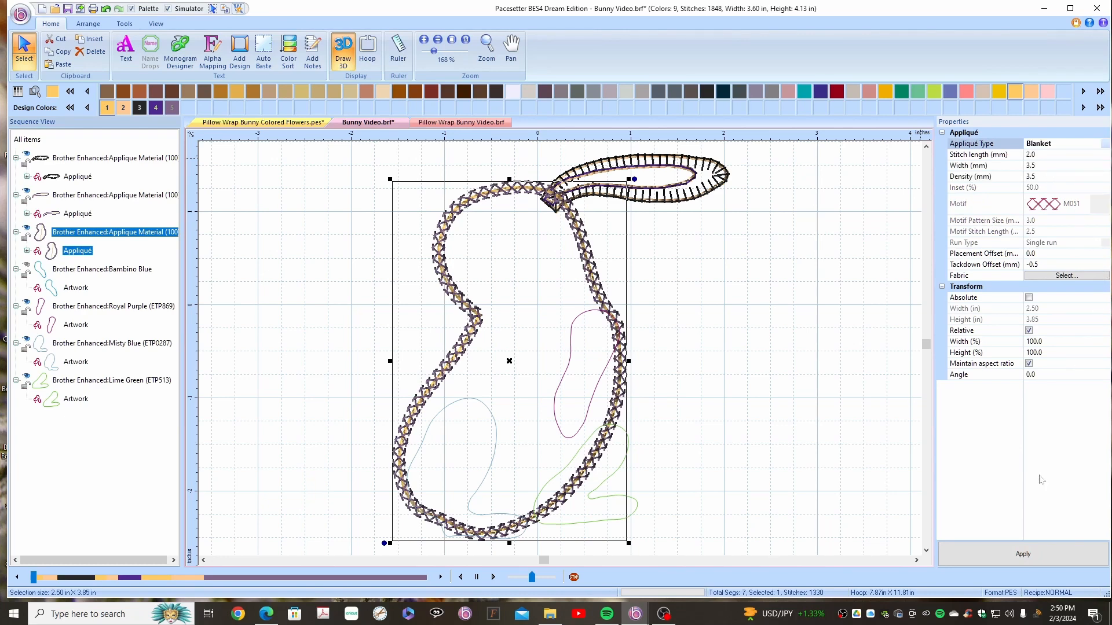
pyautogui.click(1022, 557)
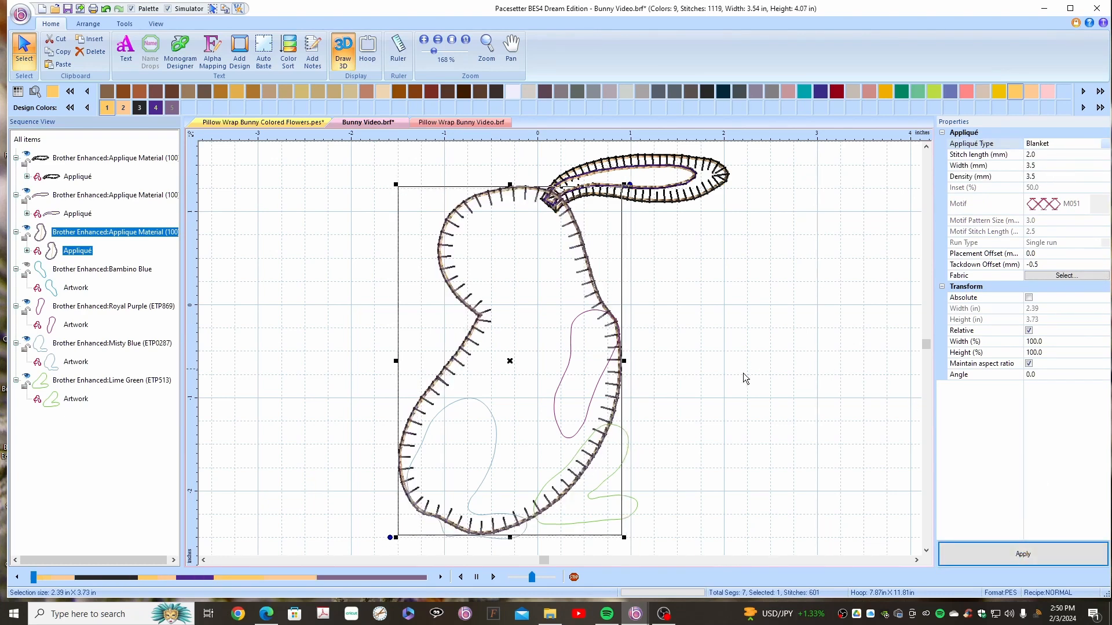
pyautogui.click(1046, 179)
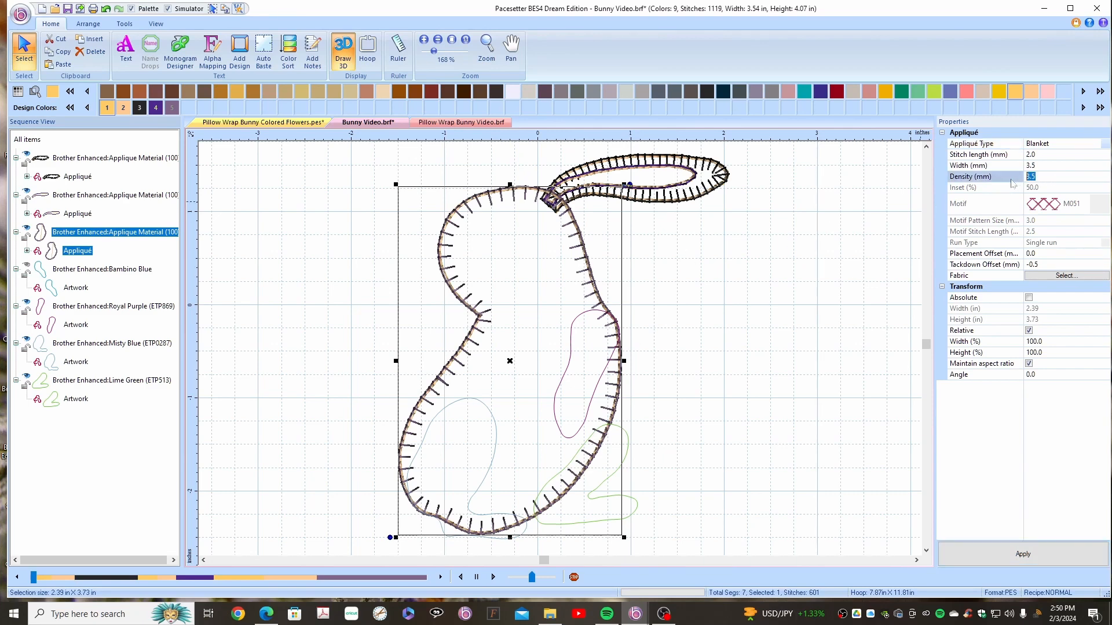
pyautogui.write('2.')
pyautogui.click(1047, 166)
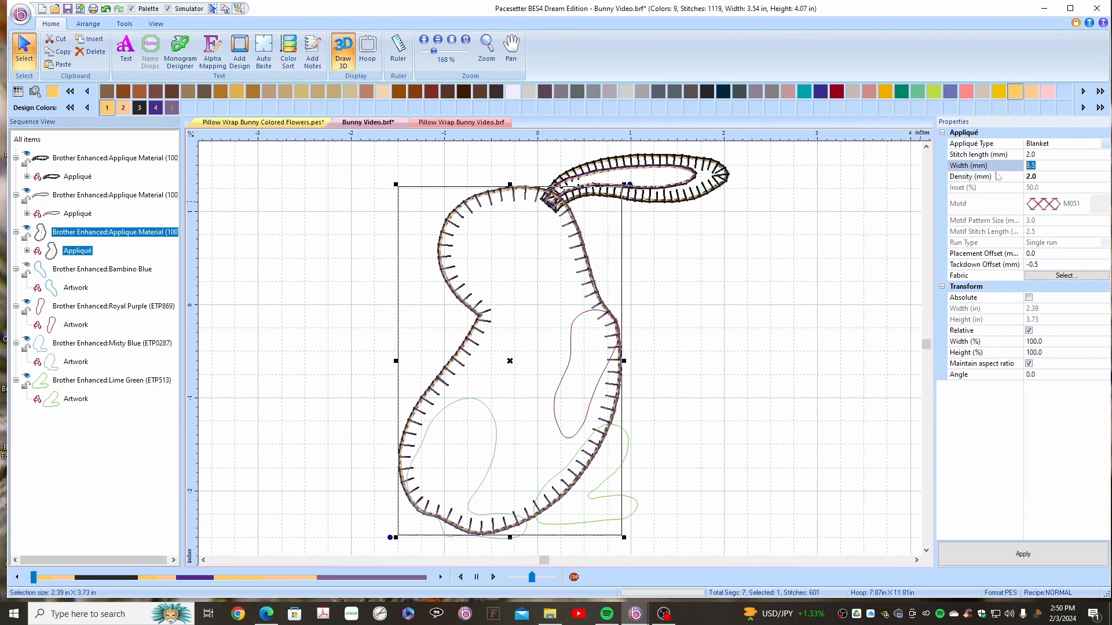
pyautogui.write('3')
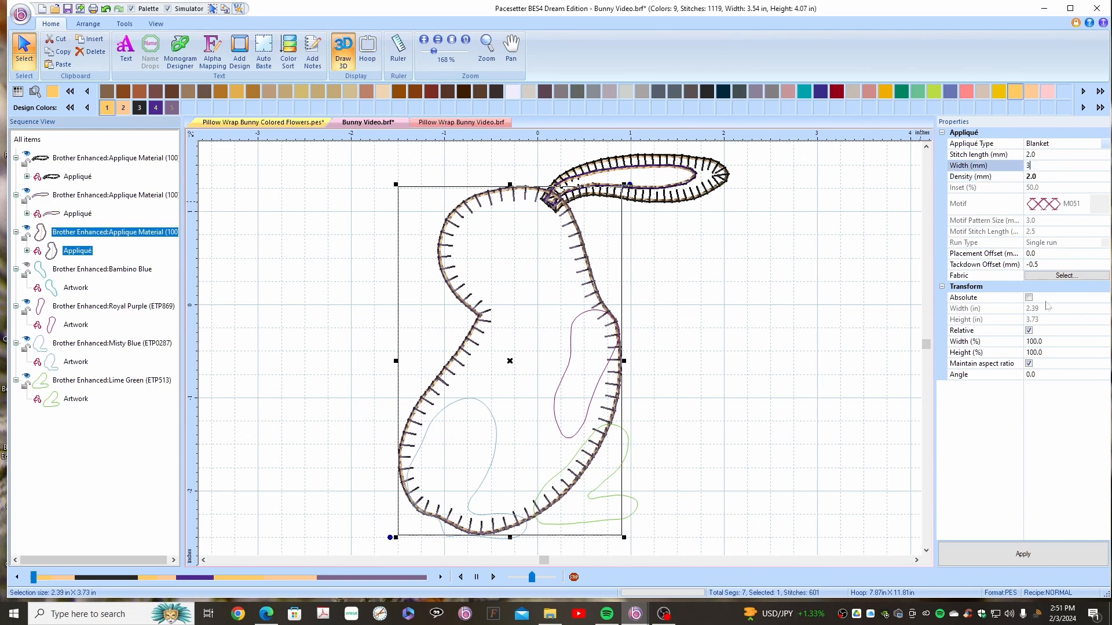
pyautogui.click(1028, 553)
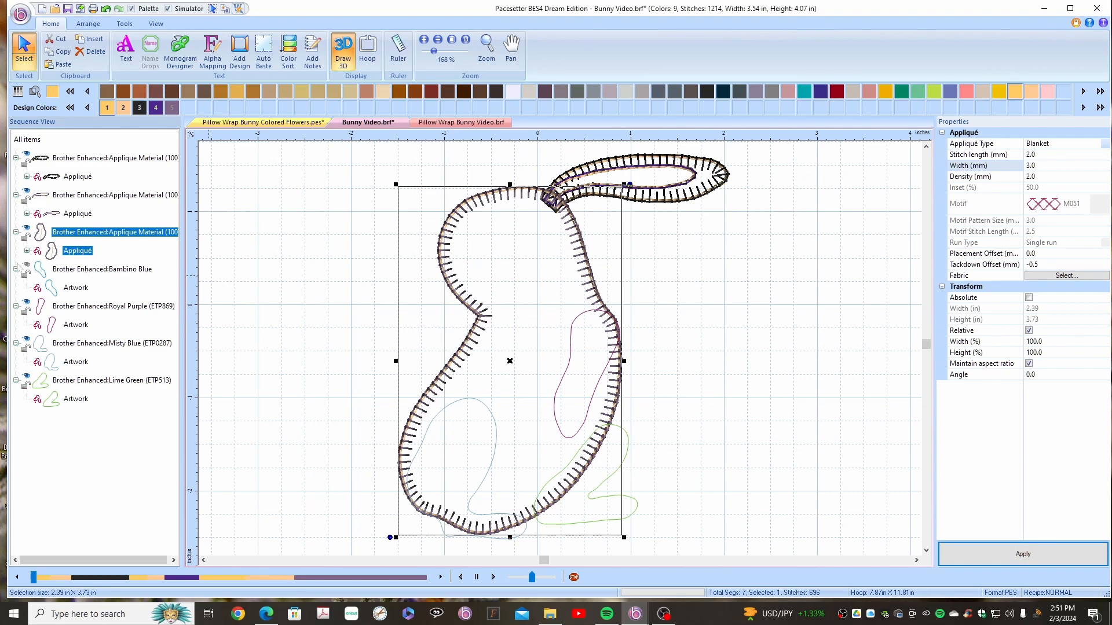
# Step: Convert the Bambino Blue arm outline to an applique
pyautogui.click(26, 267)
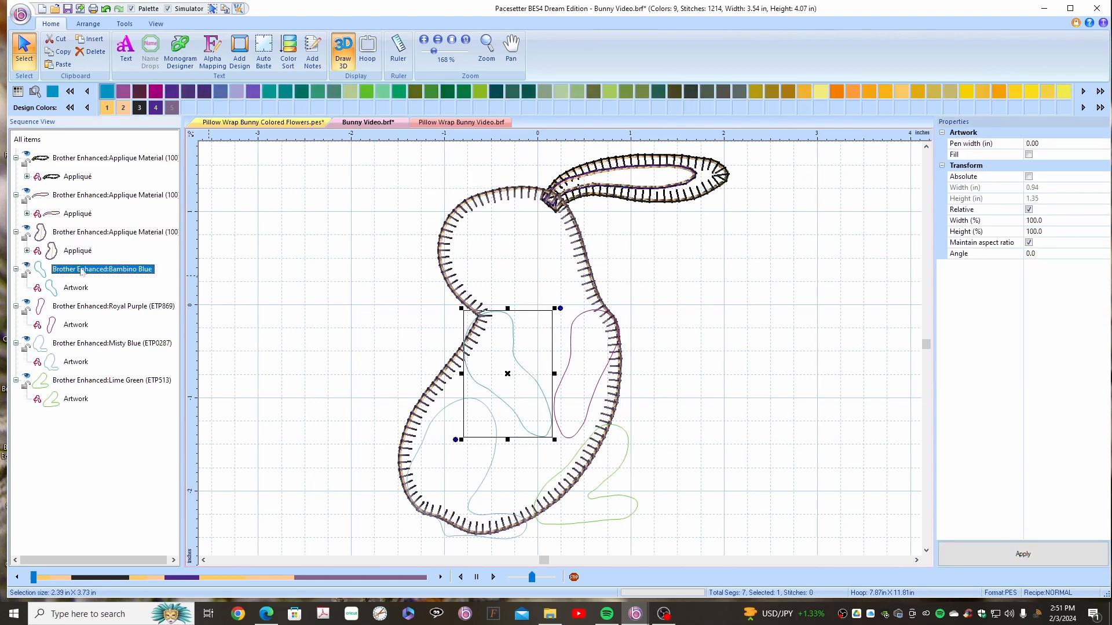
pyautogui.click(125, 24)
pyautogui.click(422, 52)
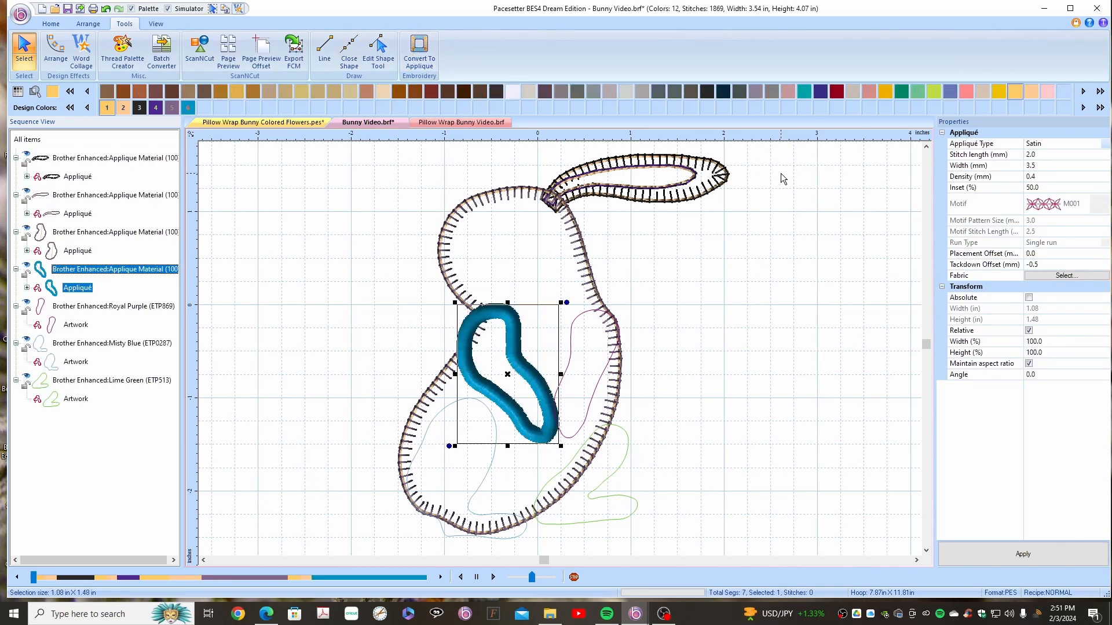
# Step: Set the Bambino Blue arm applique's type to Blanket with a width of 3.0 mm and a density of 2.0 mm, and apply the settings
pyautogui.click(1105, 144)
pyautogui.click(1104, 144)
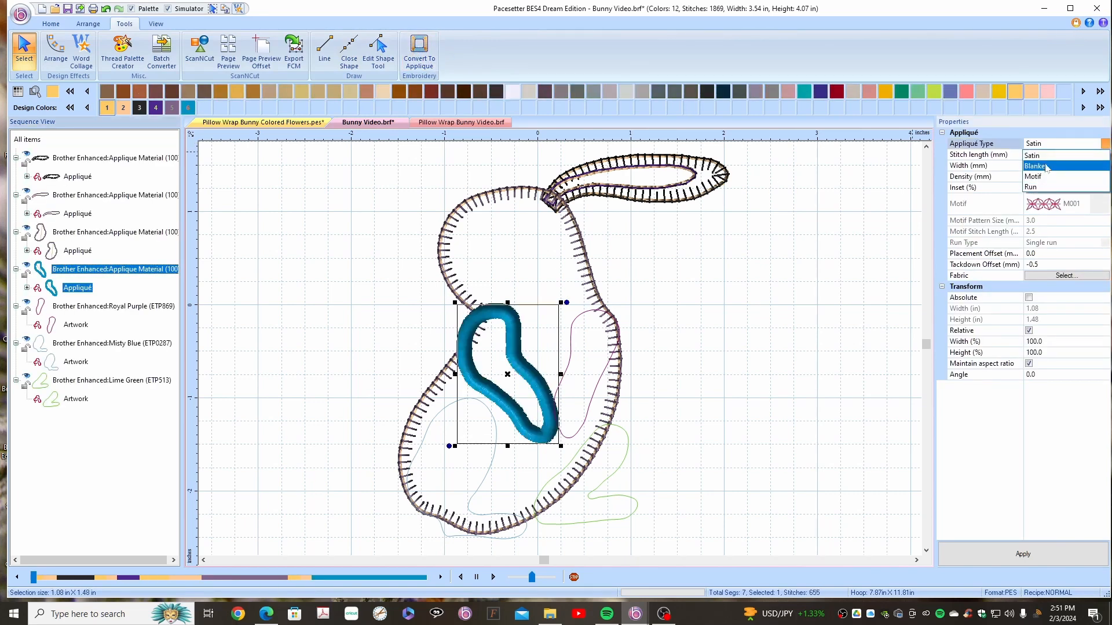
pyautogui.click(1047, 167)
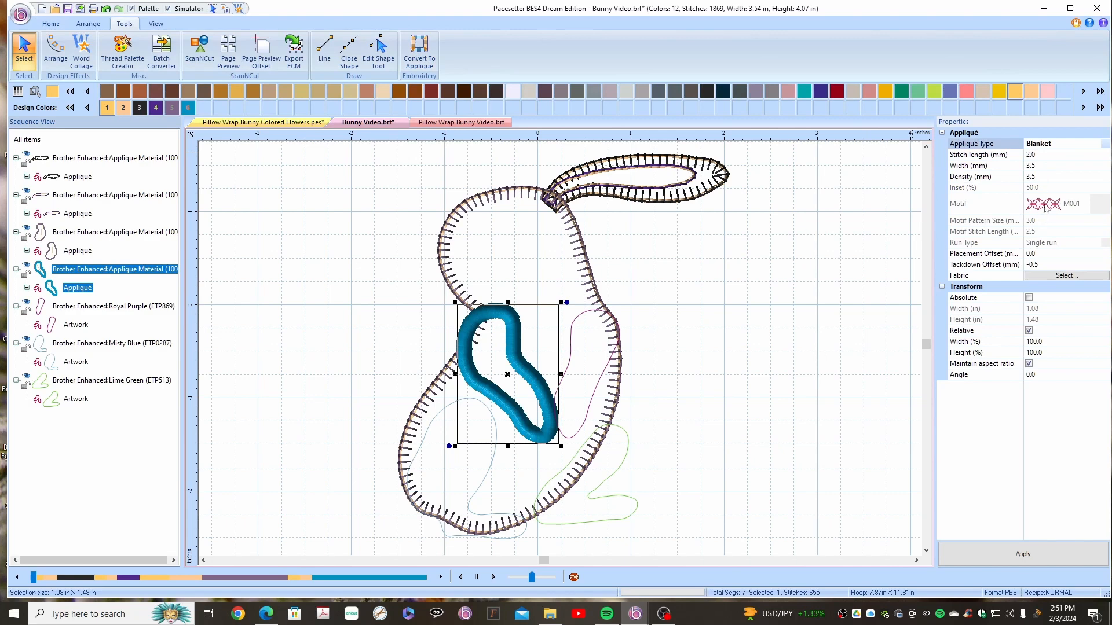
pyautogui.click(1042, 167)
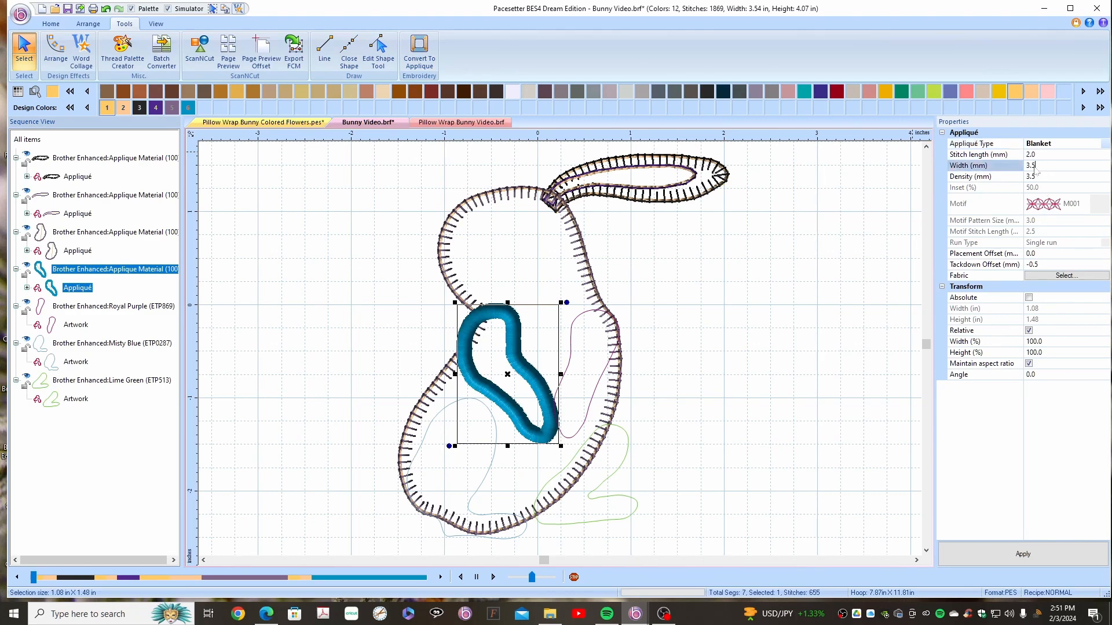
pyautogui.write('3')
pyautogui.click(1007, 181)
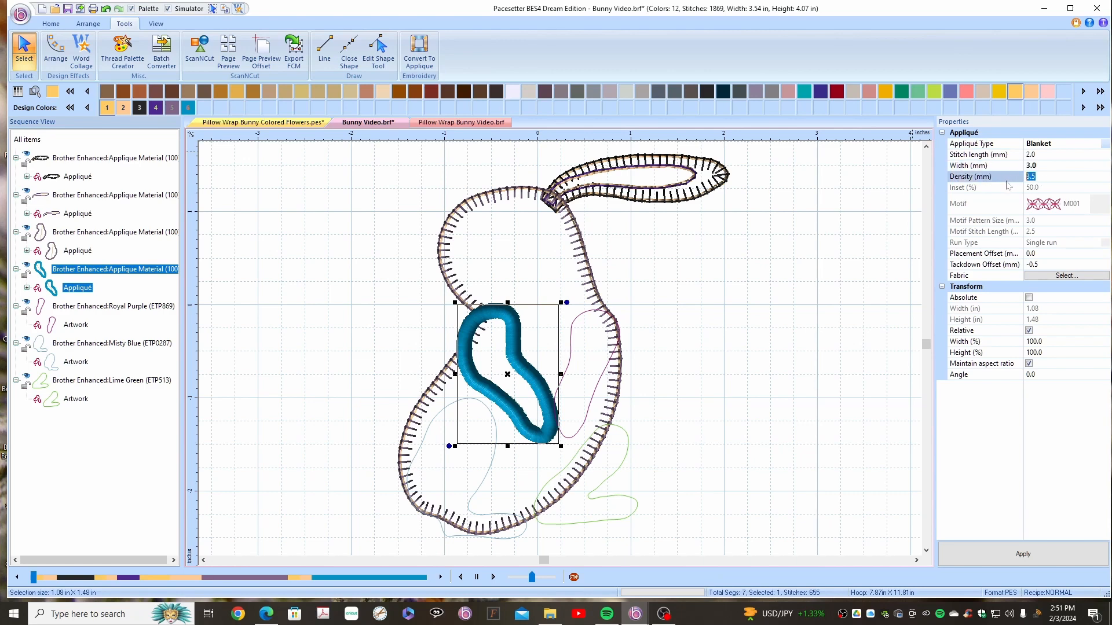
pyautogui.write('2')
pyautogui.click(1041, 557)
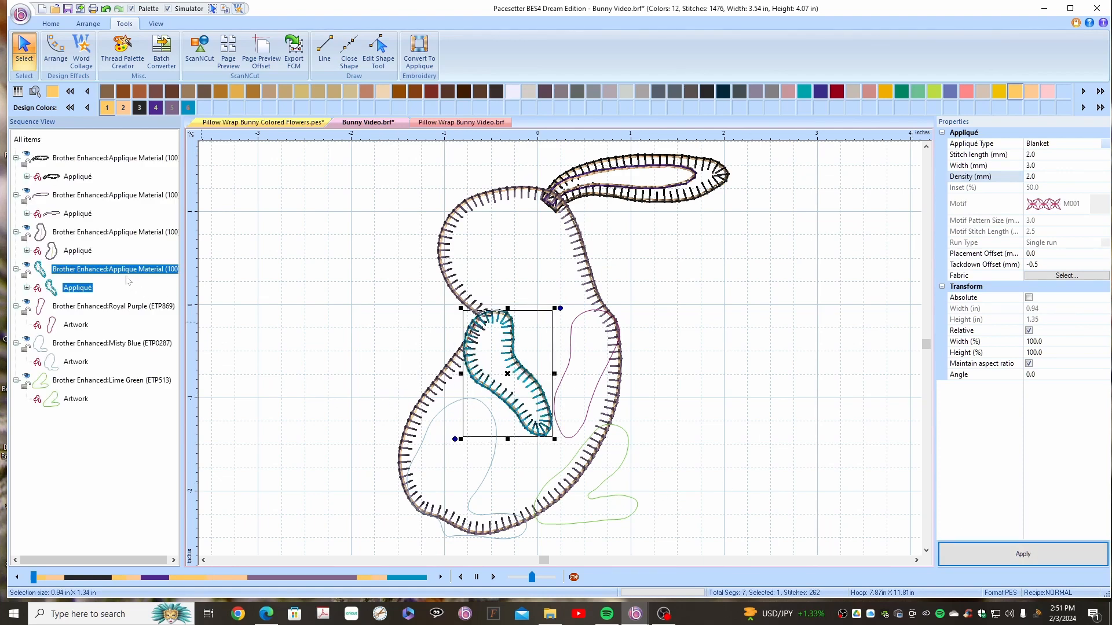
# Step: Convert the Royal Purple arm outline to a Blanket applique with a width of 3.0 mm and a density of 2.0 mm
pyautogui.click(106, 307)
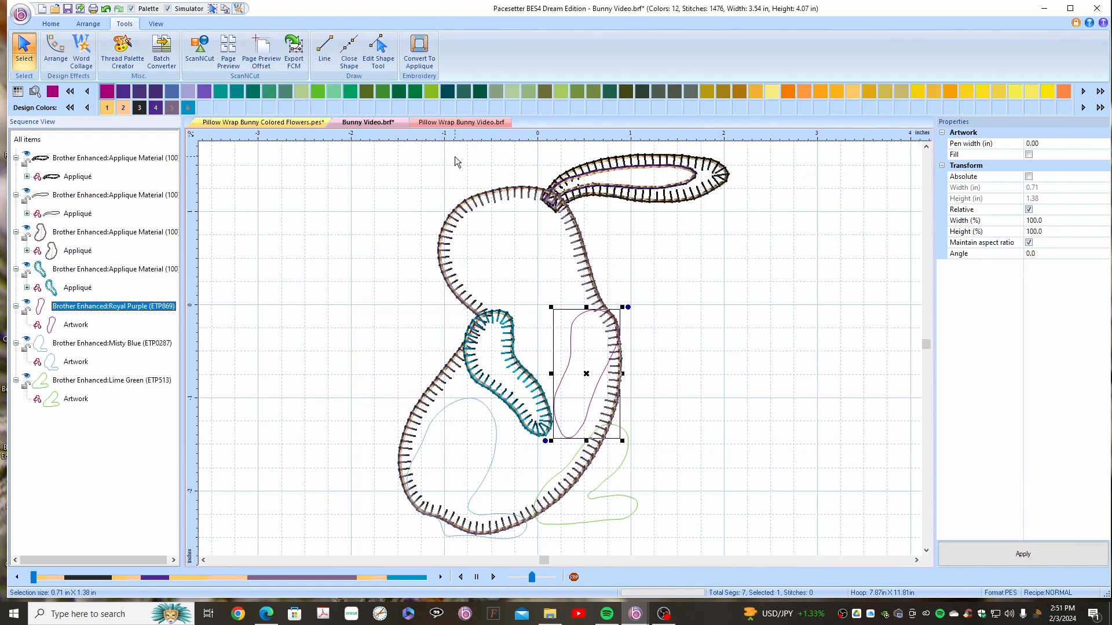
pyautogui.click(419, 51)
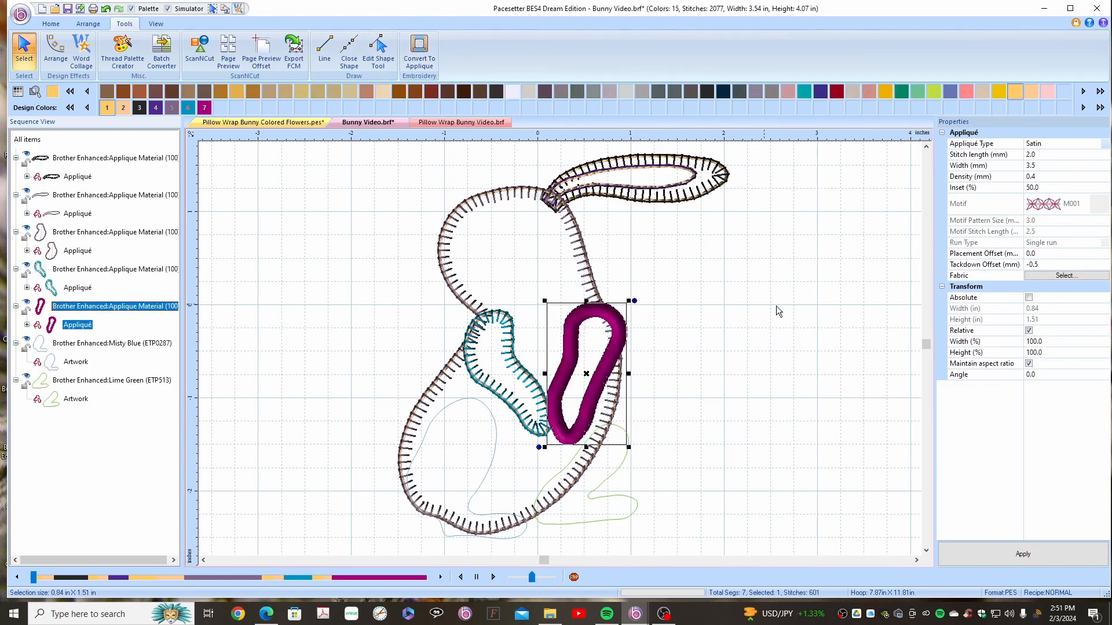
pyautogui.click(1105, 145)
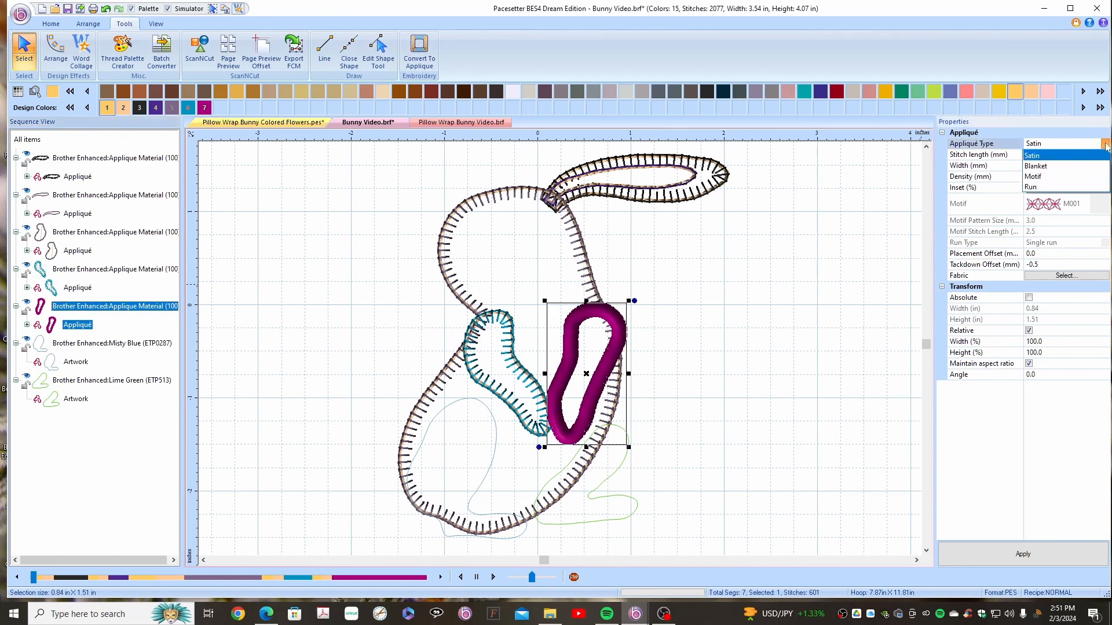
pyautogui.click(1049, 169)
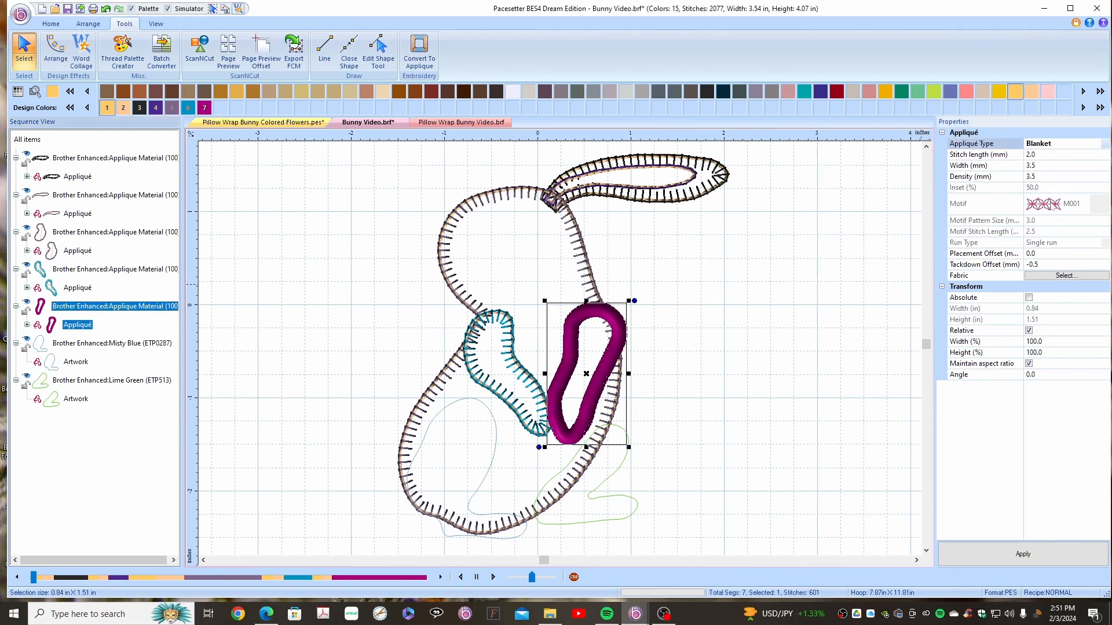
pyautogui.click(1040, 166)
pyautogui.write('3.0')
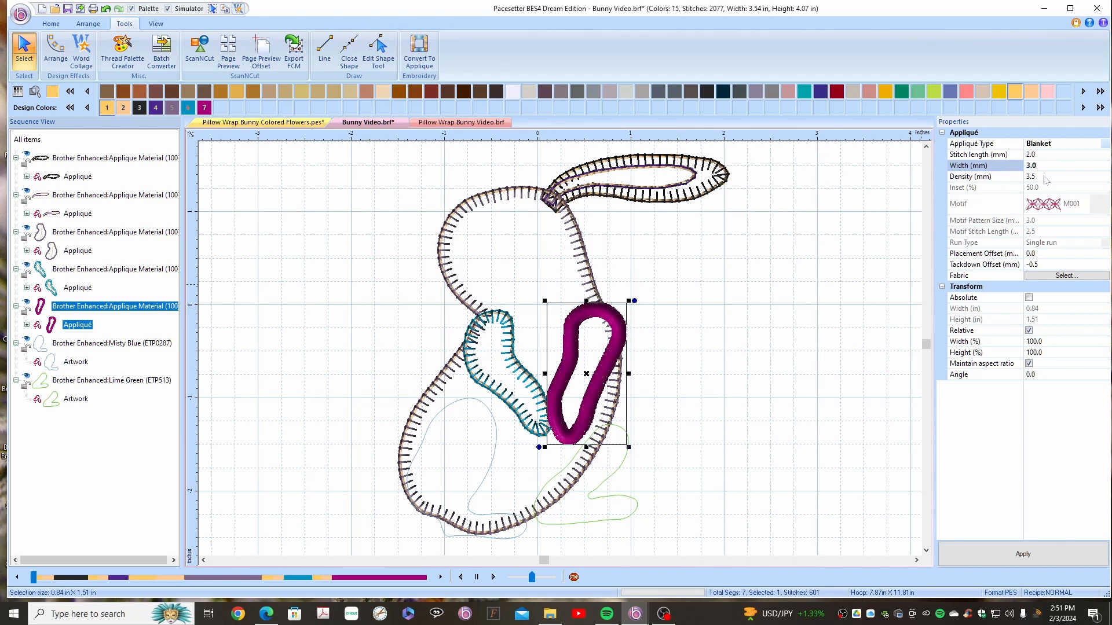
pyautogui.click(1004, 178)
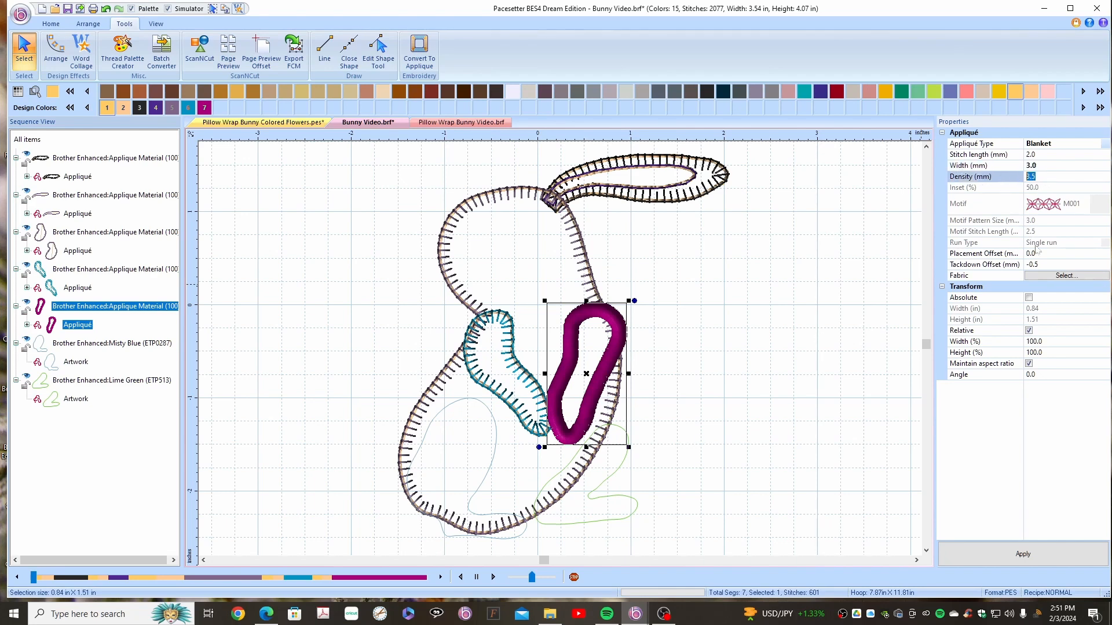
pyautogui.write('2')
pyautogui.click(1044, 561)
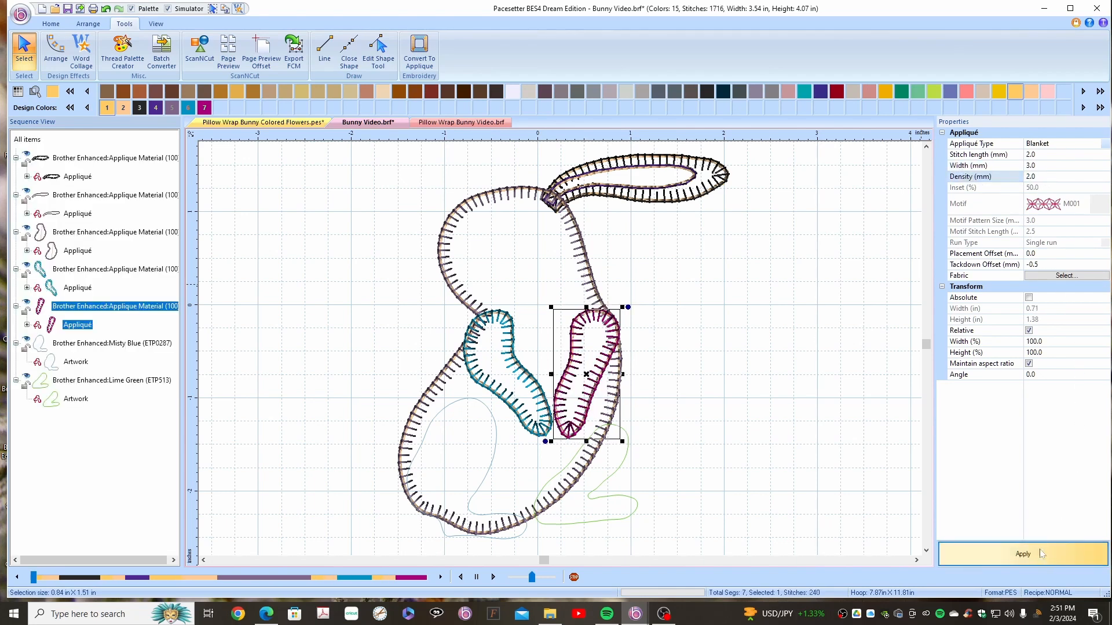
# Step: Convert the Misty Blue leg outline to a Blanket applique with a width of 3.0 mm and a density of 2.0 mm
pyautogui.click(111, 344)
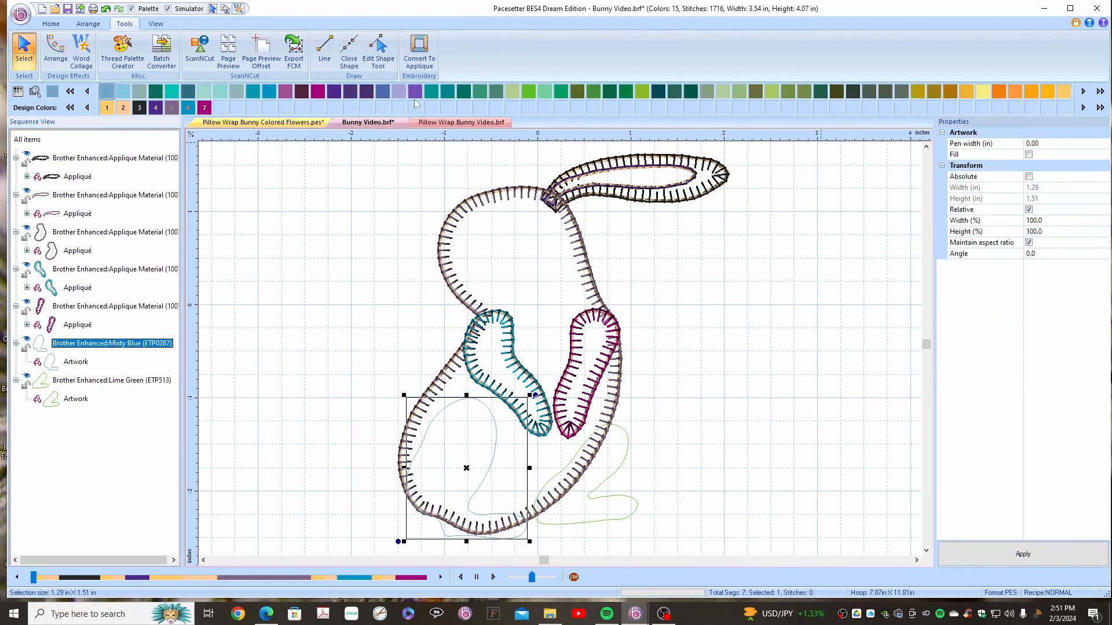
pyautogui.click(420, 48)
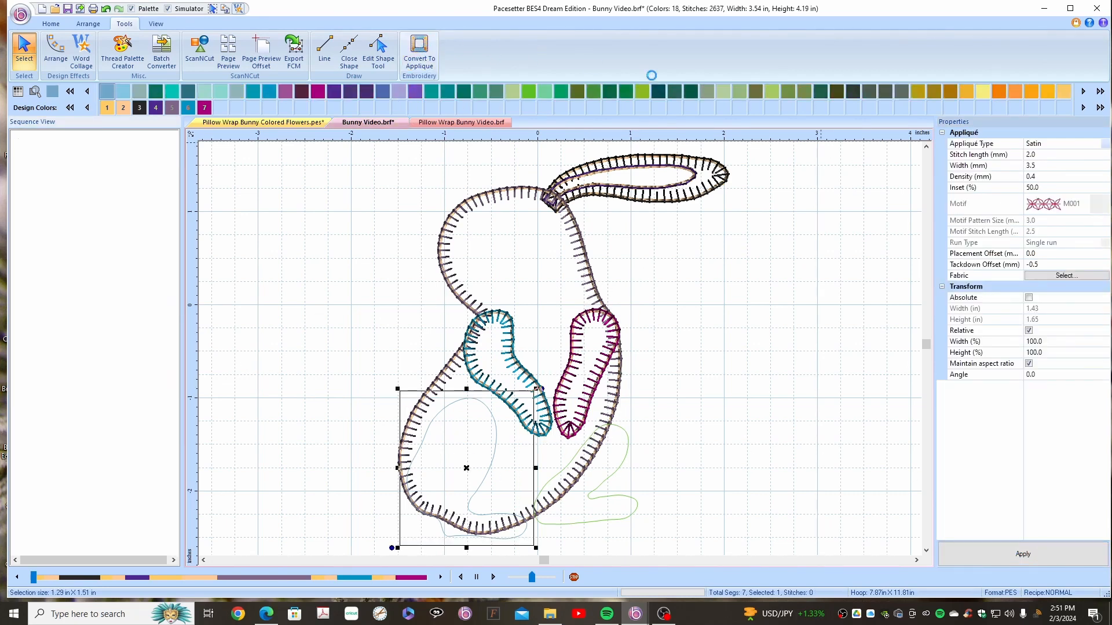
pyautogui.click(1106, 148)
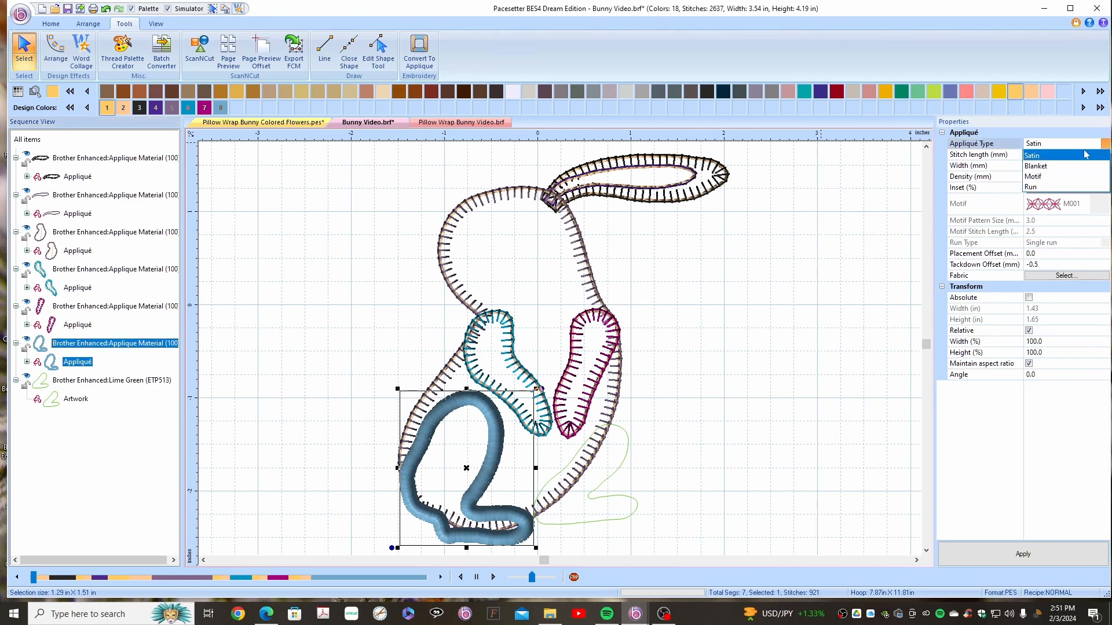
pyautogui.click(1045, 166)
pyautogui.click(997, 167)
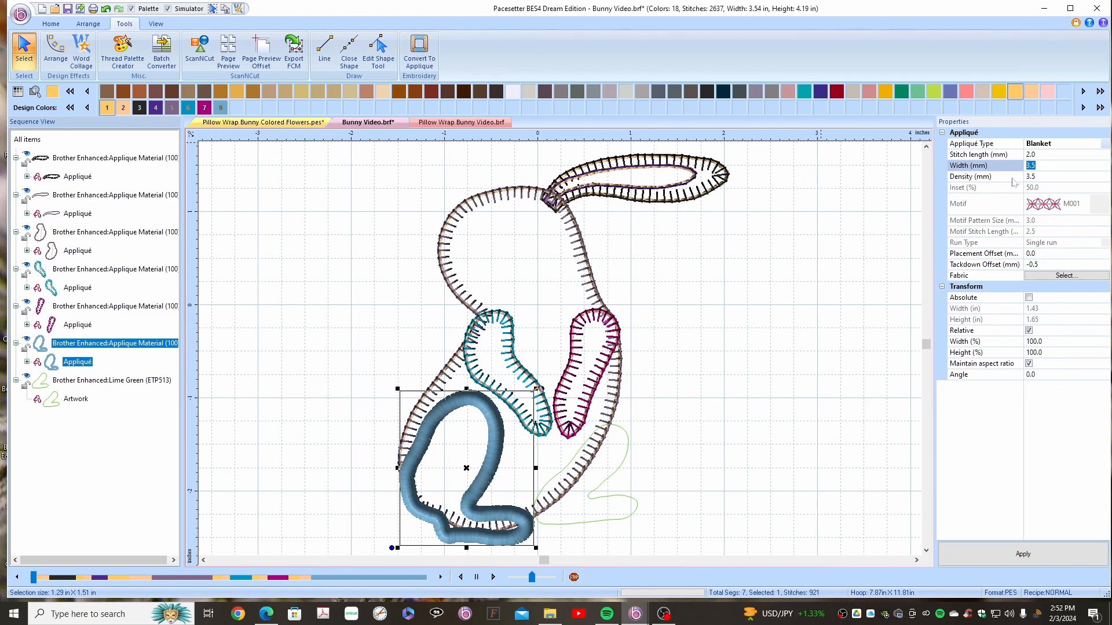
pyautogui.write('3.0')
pyautogui.press('Tab')
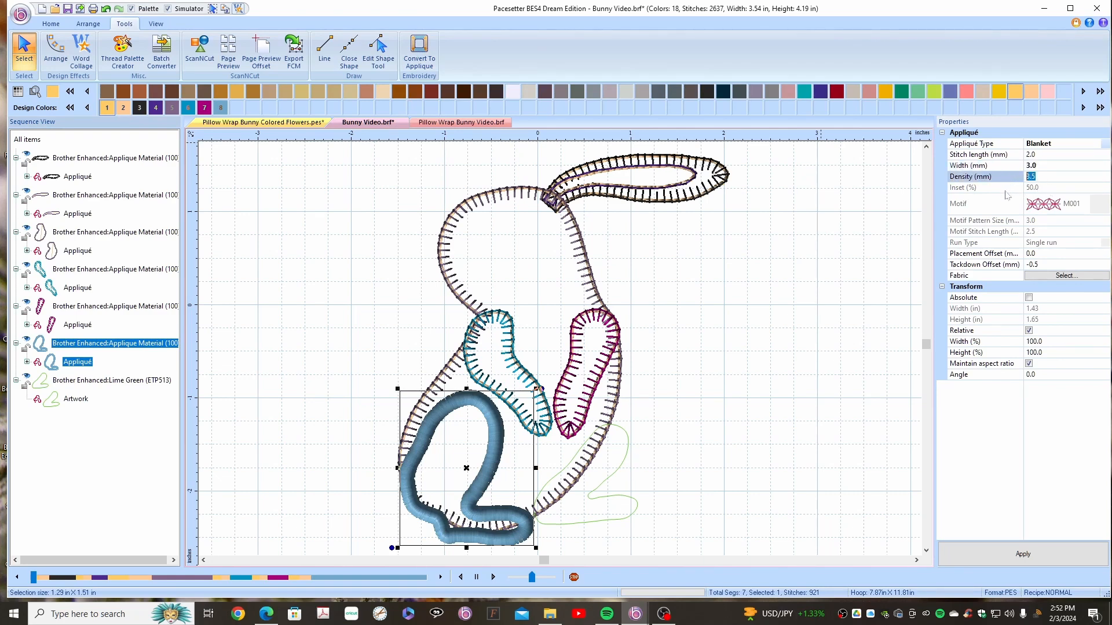
pyautogui.write('2')
pyautogui.click(1021, 554)
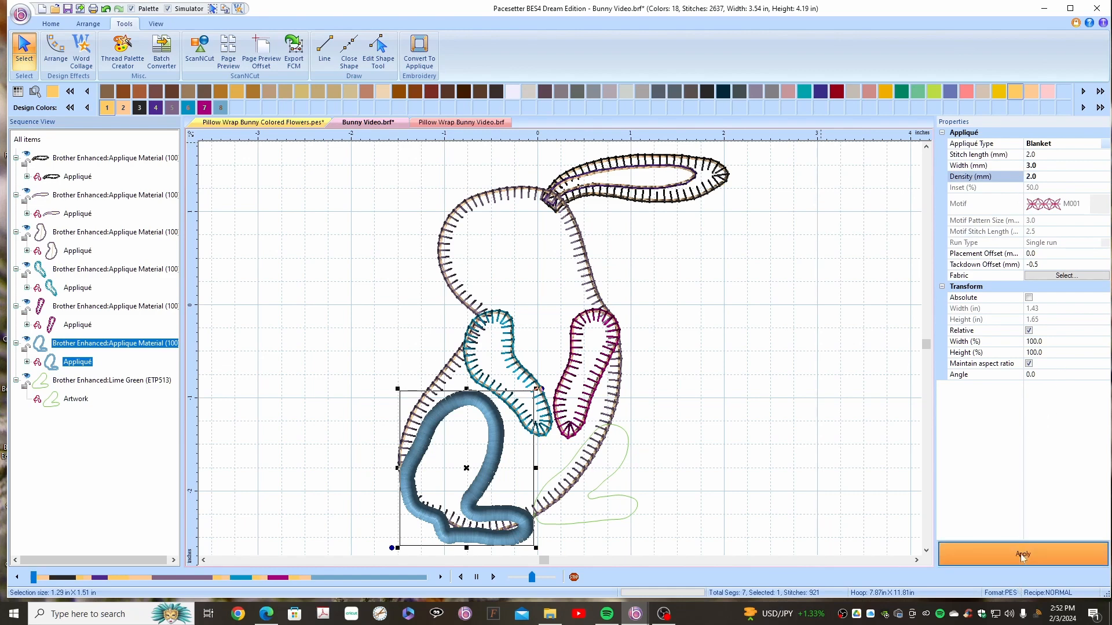
# Step: Convert the Lime Green leg outline to a Blanket applique with a width of 3.0 mm and a density of 2.0 mm
pyautogui.click(128, 381)
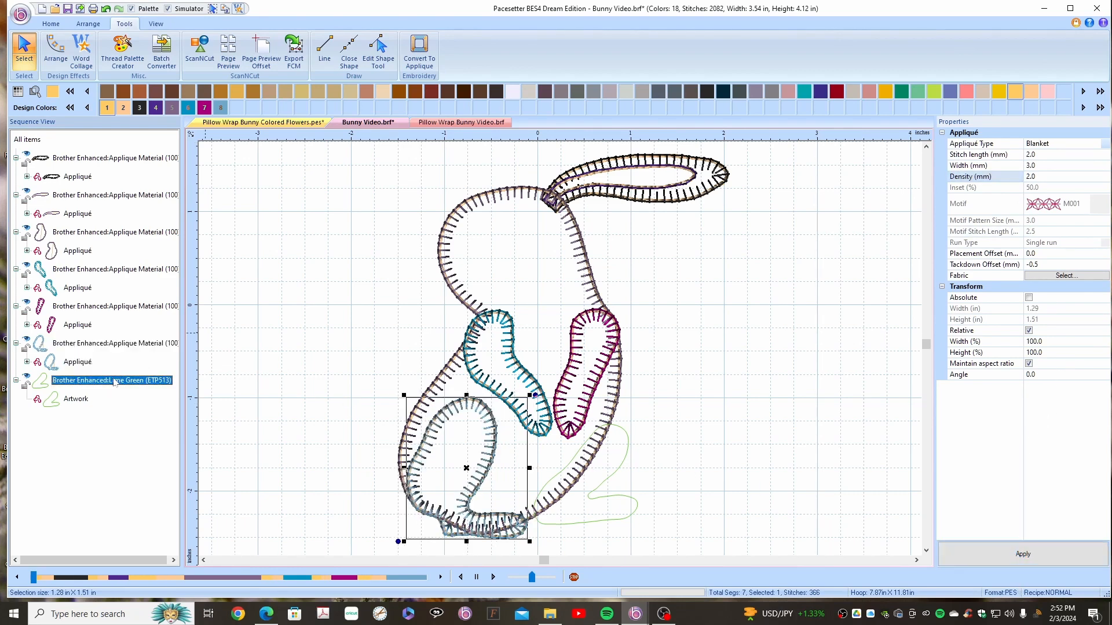
pyautogui.click(423, 61)
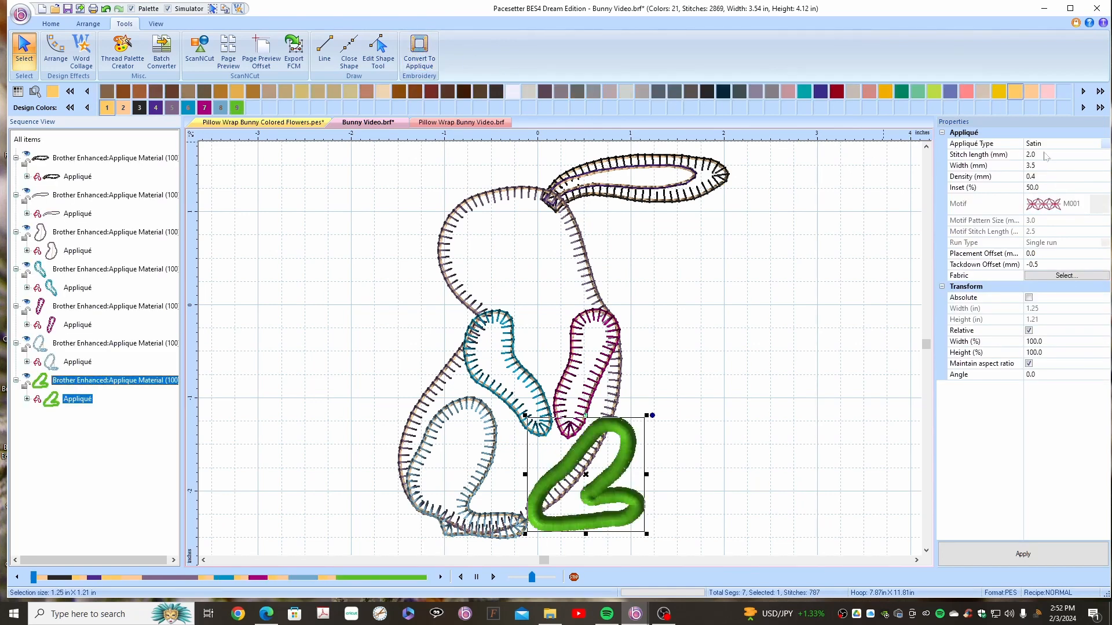
pyautogui.click(1104, 145)
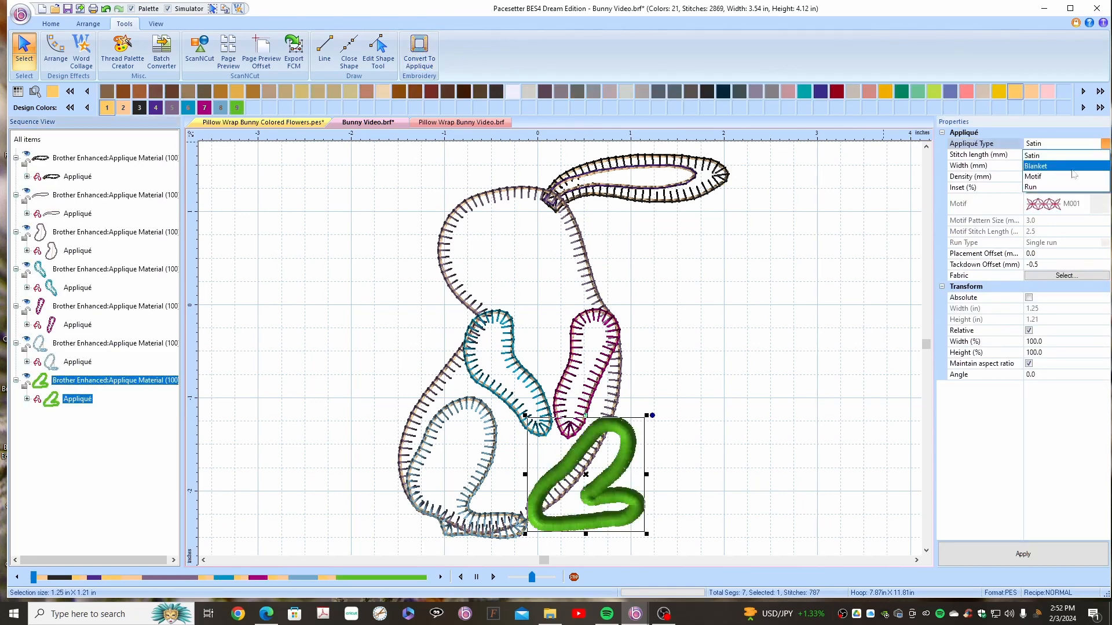
pyautogui.click(1042, 166)
pyautogui.click(1044, 166)
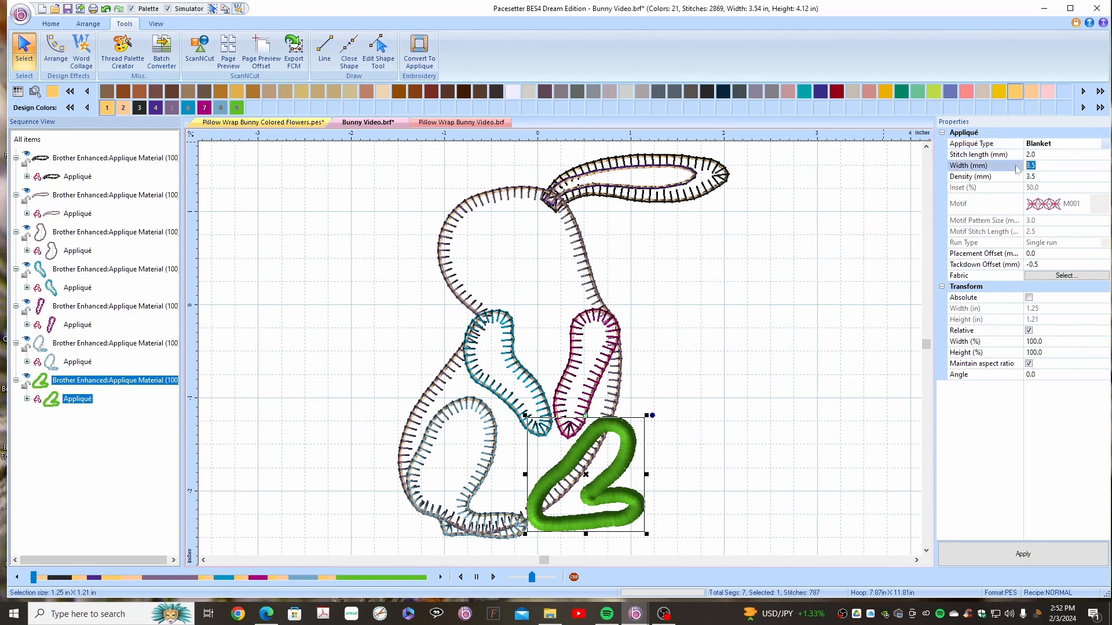
pyautogui.write('3')
pyautogui.click(1045, 177)
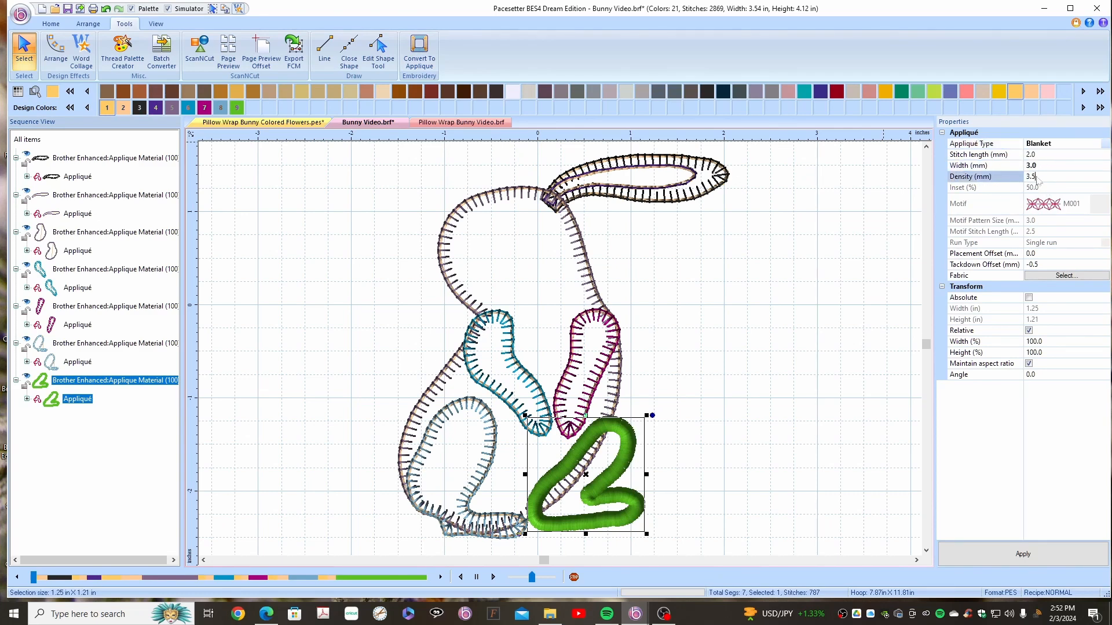
pyautogui.write('2')
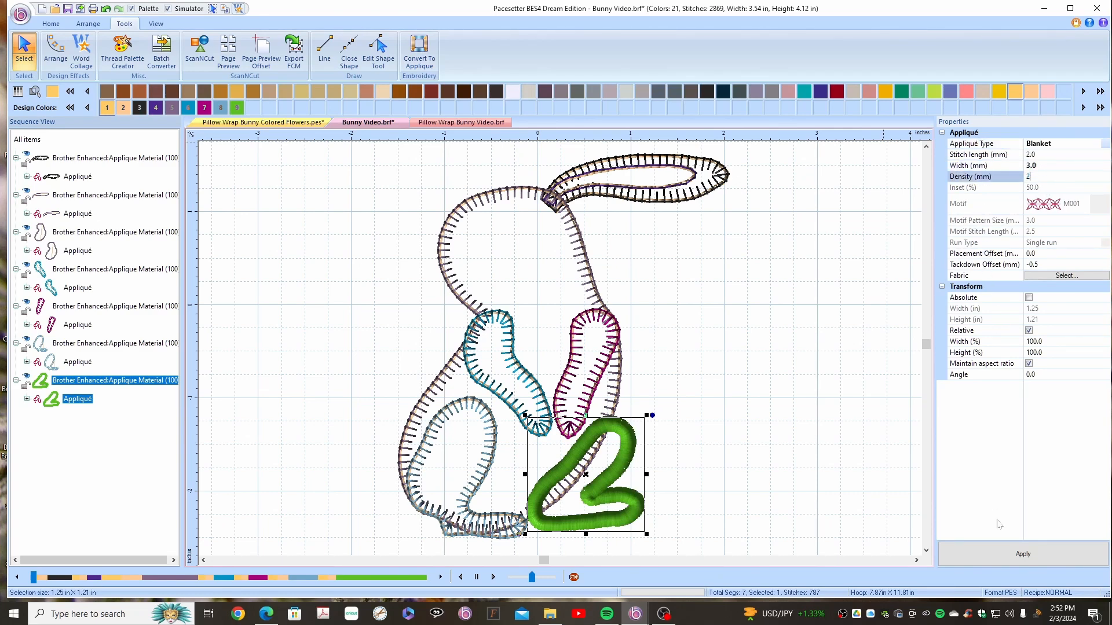
pyautogui.click(1001, 554)
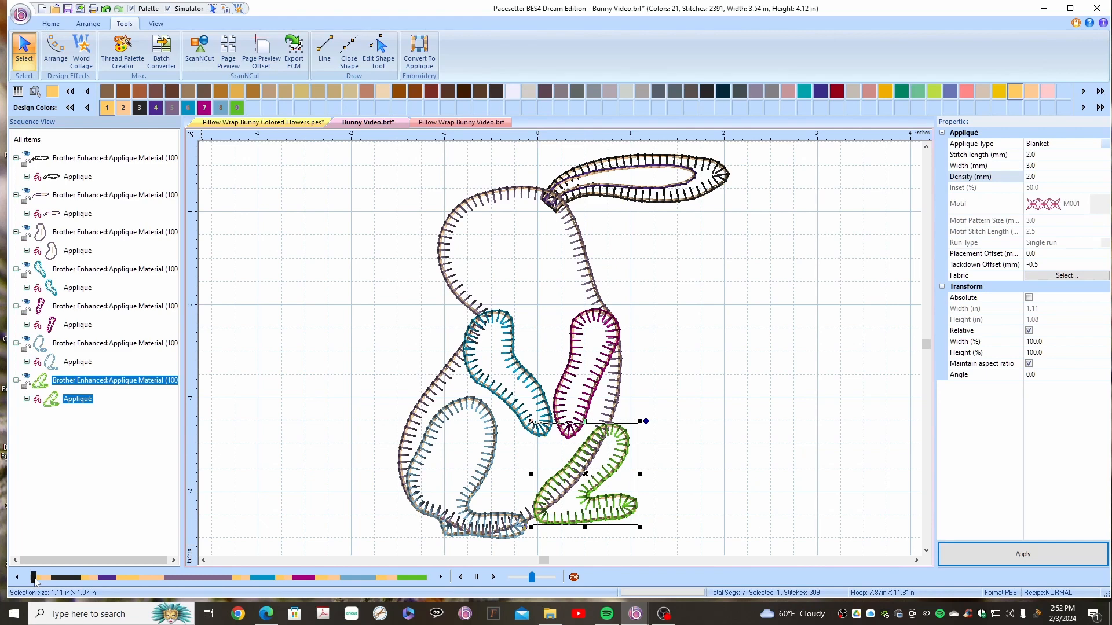
# Step: Run through the stitch simulation of the whole bunny design from the first stitch to the last
pyautogui.moveTo(34, 581); pyautogui.dragTo(429, 615)
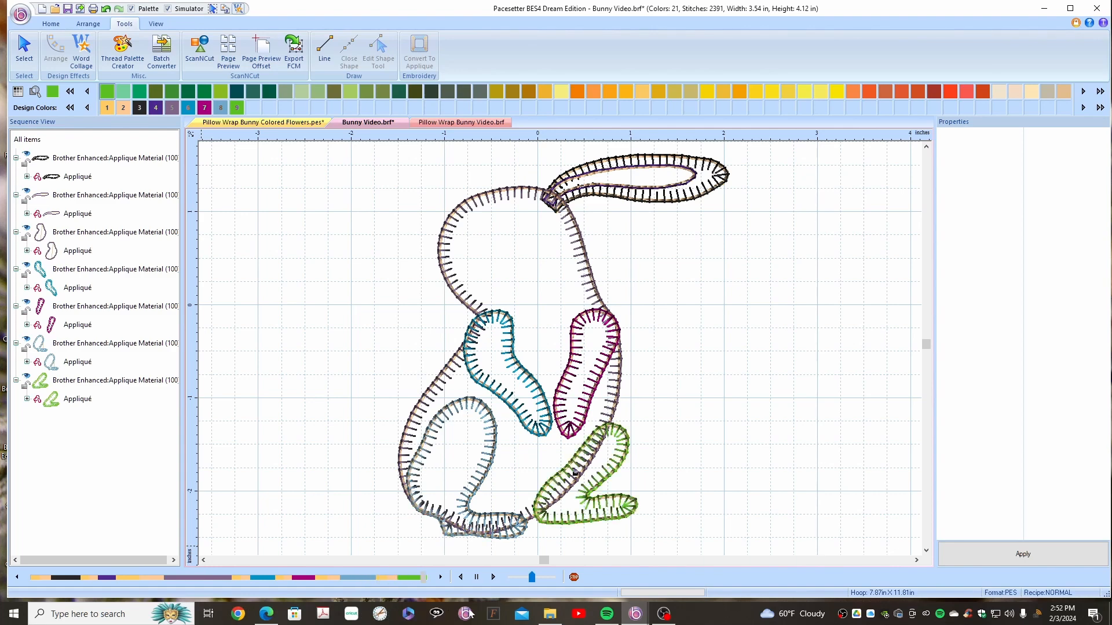
pyautogui.moveTo(267, 618)
# Step: Show the backdrop photo of the bunny behind the applique pieces
pyautogui.click(155, 24)
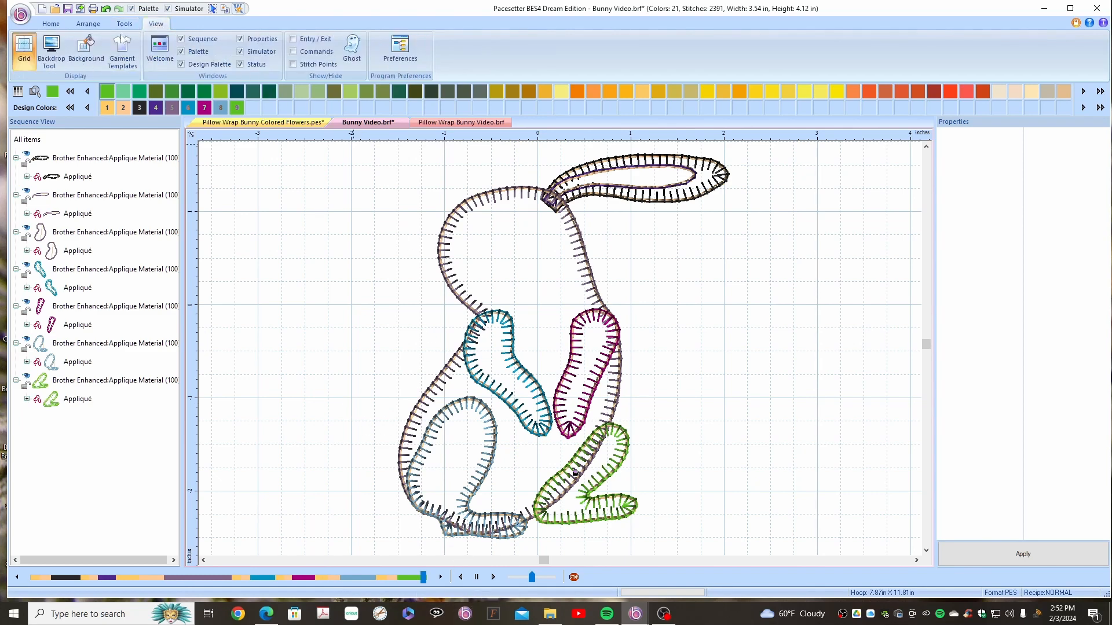
pyautogui.click(51, 50)
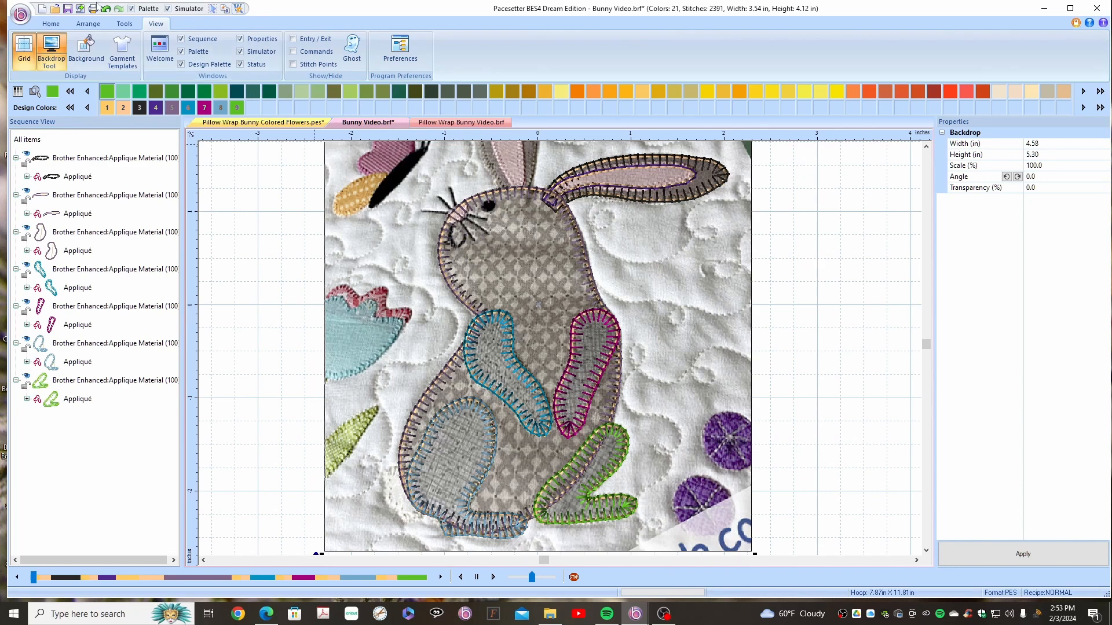
# Step: Trace the bunny's six whiskers over the backdrop photo with the Line tool, as one continuous path returning to the nose between whiskers
pyautogui.click(51, 23)
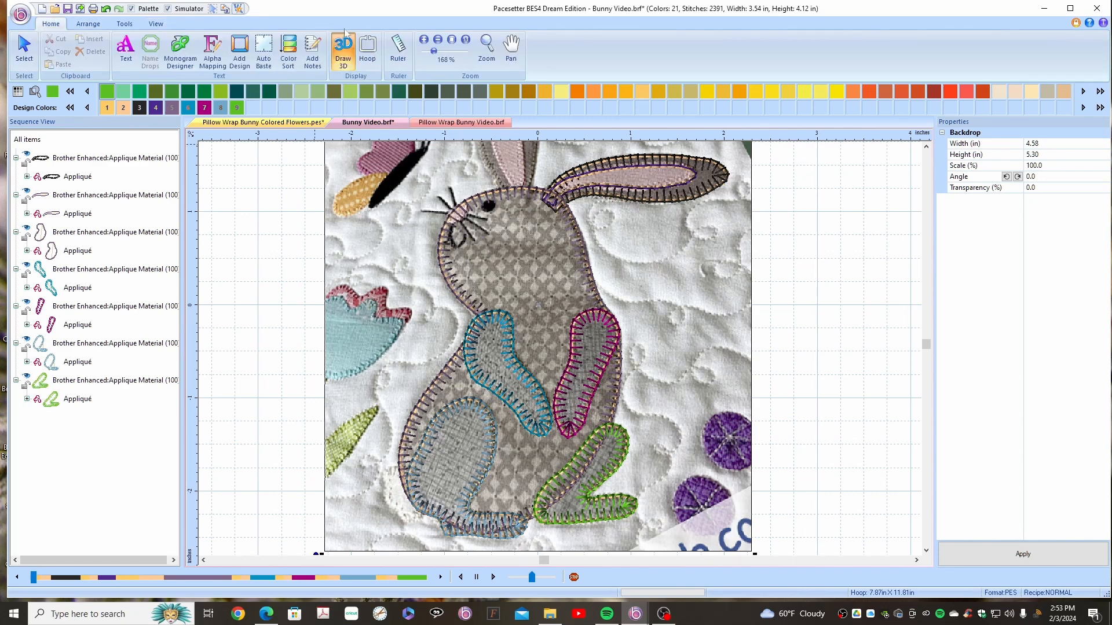
pyautogui.click(424, 39)
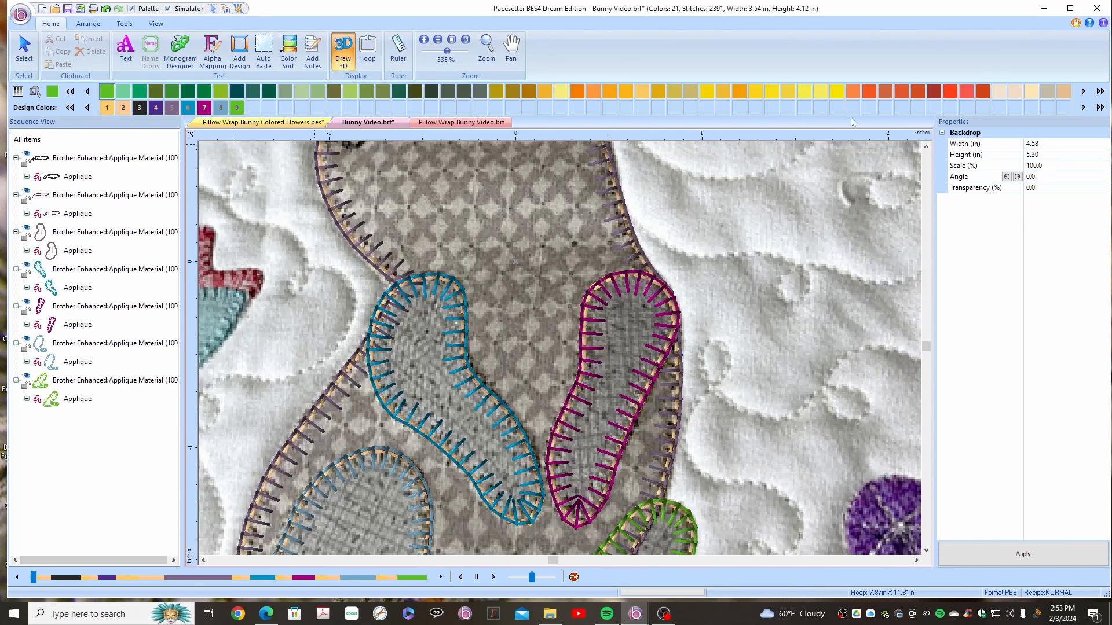
pyautogui.click(927, 147)
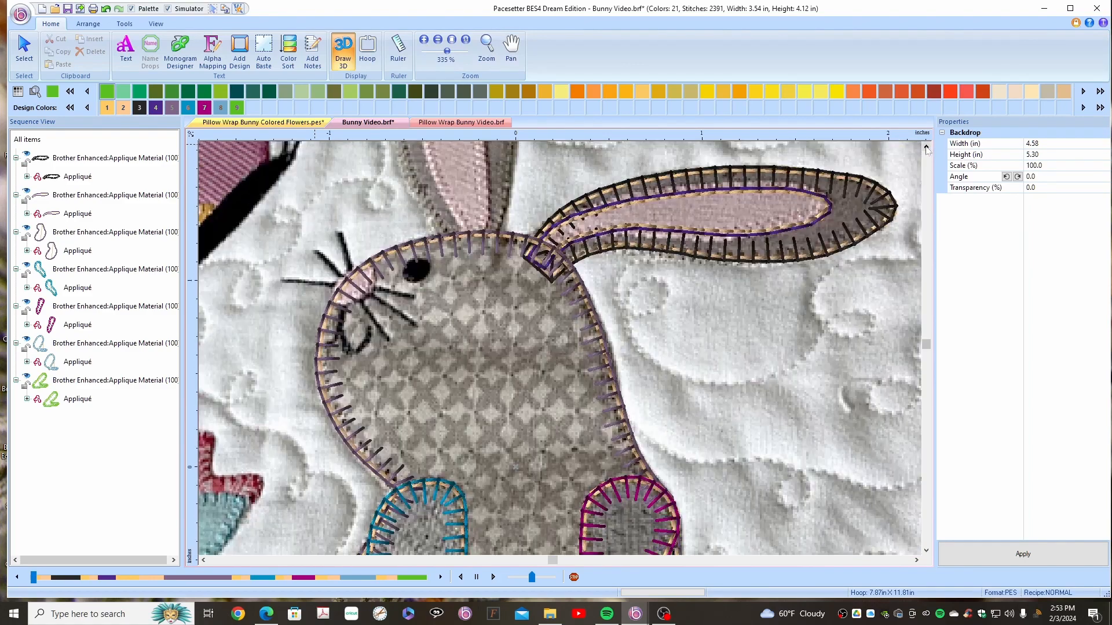
pyautogui.click(424, 39)
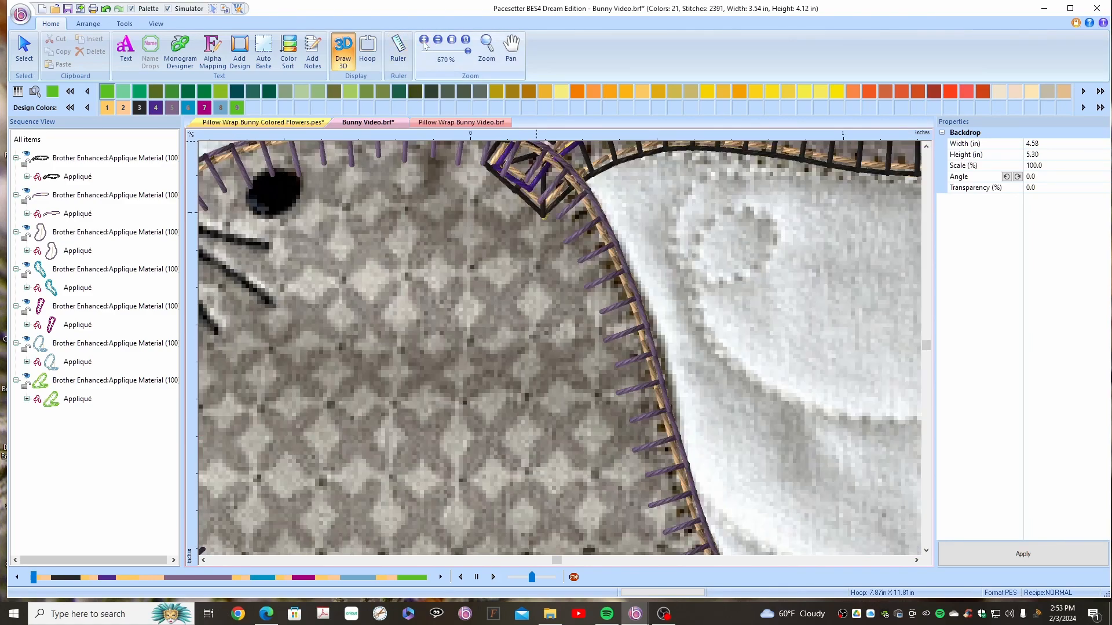
pyautogui.click(204, 561)
pyautogui.click(203, 560)
pyautogui.click(204, 561)
pyautogui.click(203, 561)
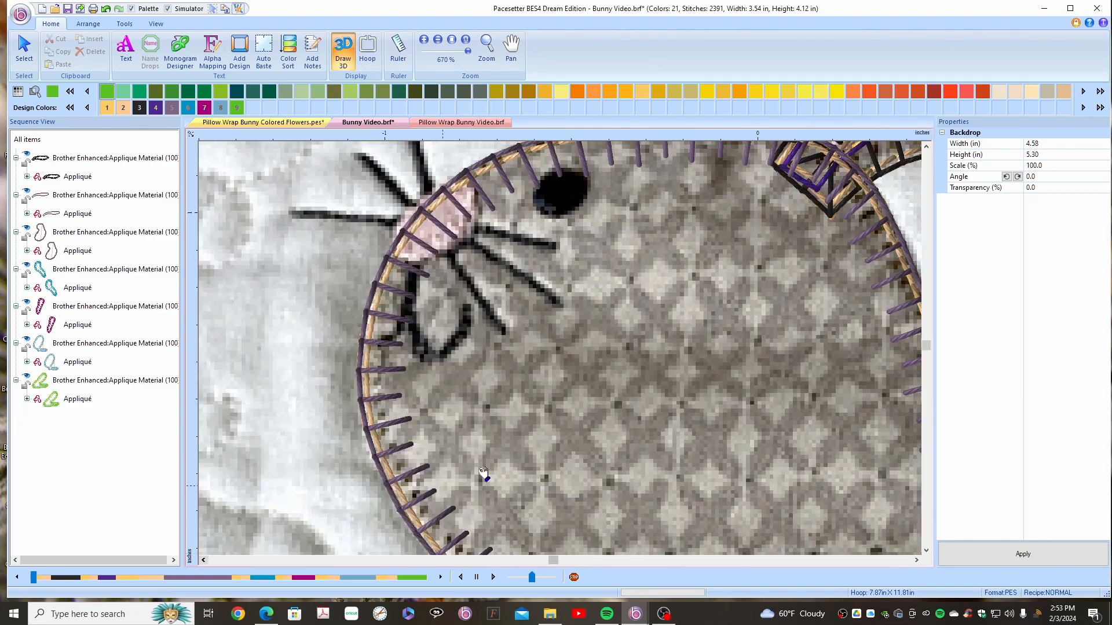
pyautogui.click(926, 146)
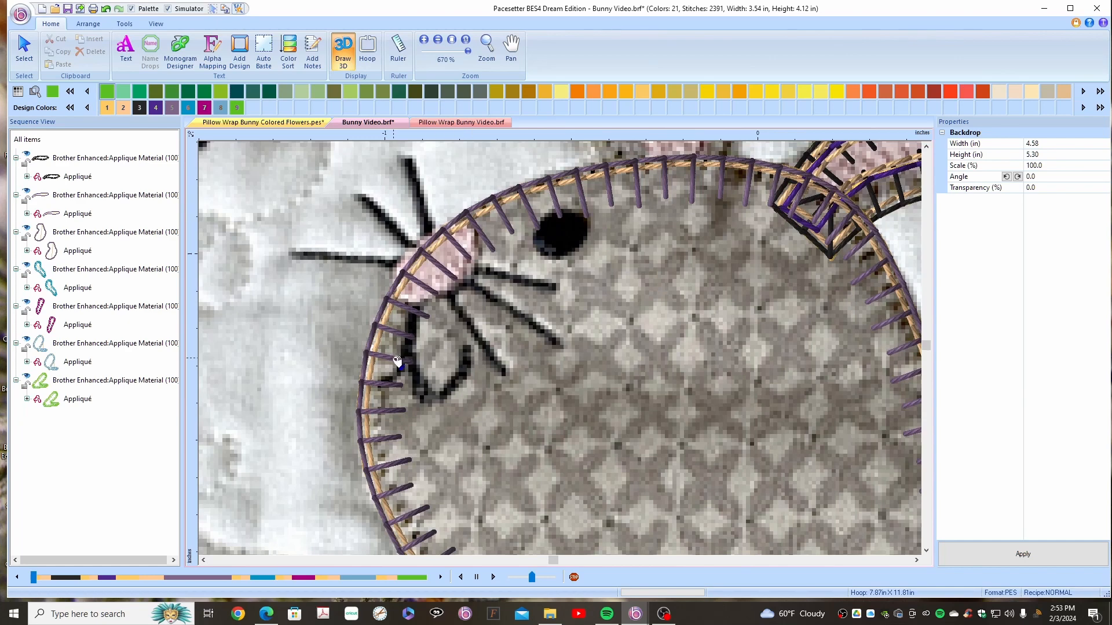
pyautogui.click(123, 24)
pyautogui.click(324, 49)
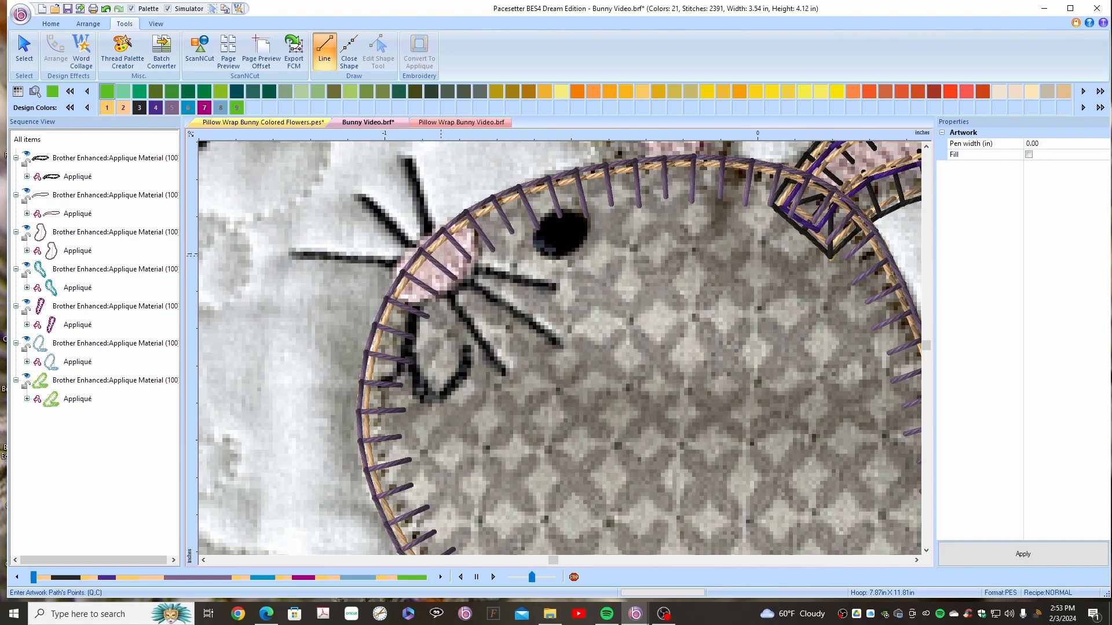
pyautogui.click(407, 161)
pyautogui.click(557, 288)
pyautogui.click(557, 288)
pyautogui.click(359, 197)
pyautogui.click(560, 347)
pyautogui.click(443, 258)
pyautogui.click(291, 256)
pyautogui.click(507, 375)
# Step: Continue the path down from the nose to trace the curved mouth and the short lip line, and finish the artwork line
pyautogui.click(410, 333)
pyautogui.click(411, 369)
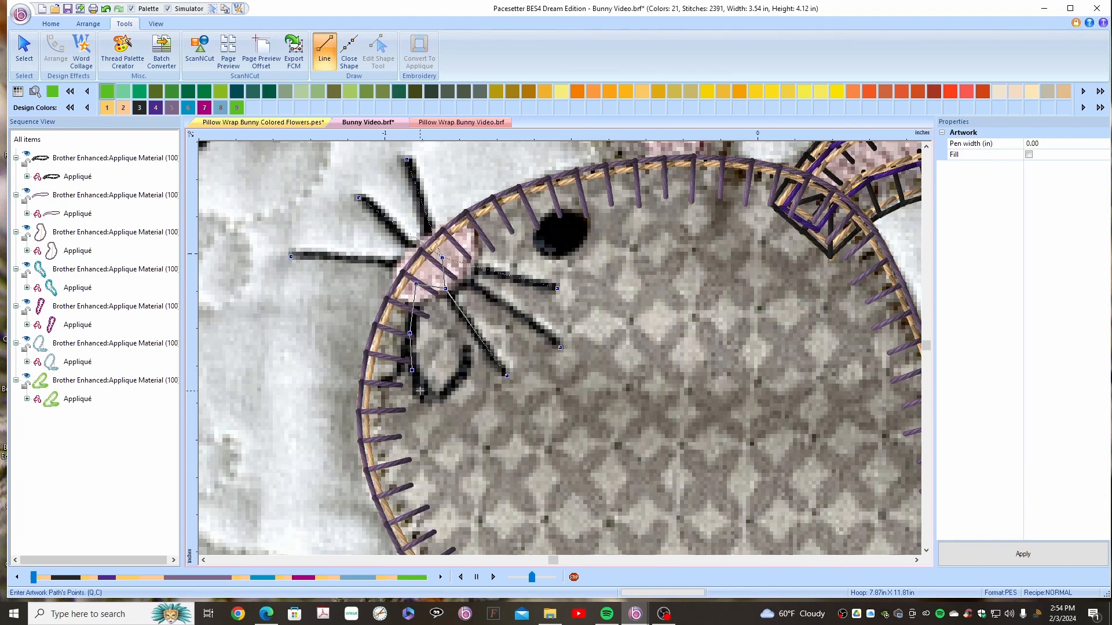
pyautogui.click(453, 386)
pyautogui.click(466, 365)
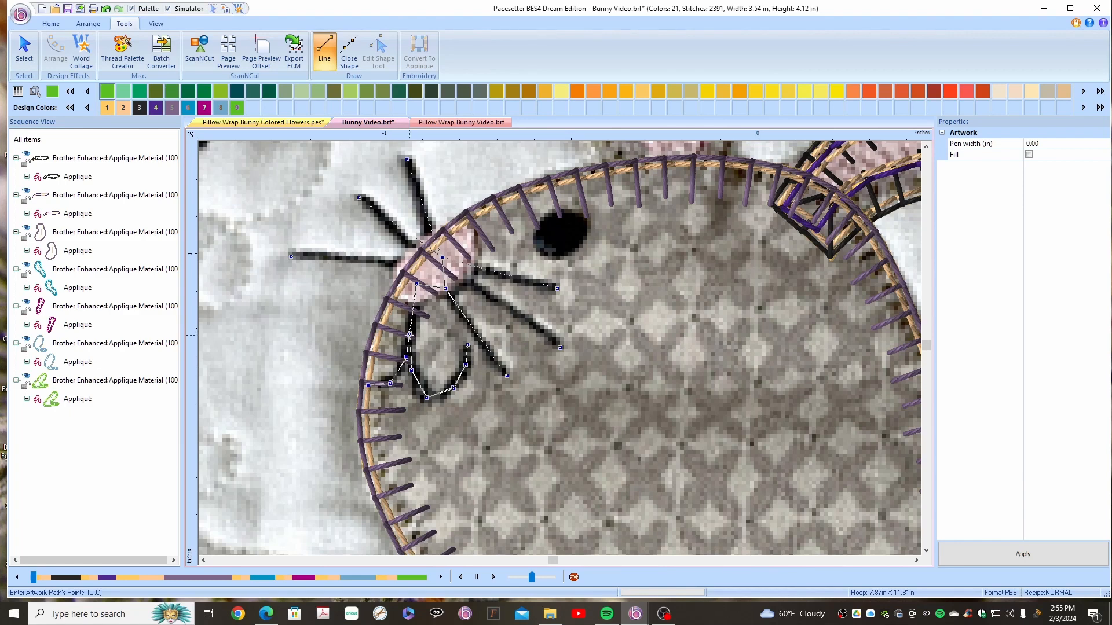
pyautogui.click(24, 46)
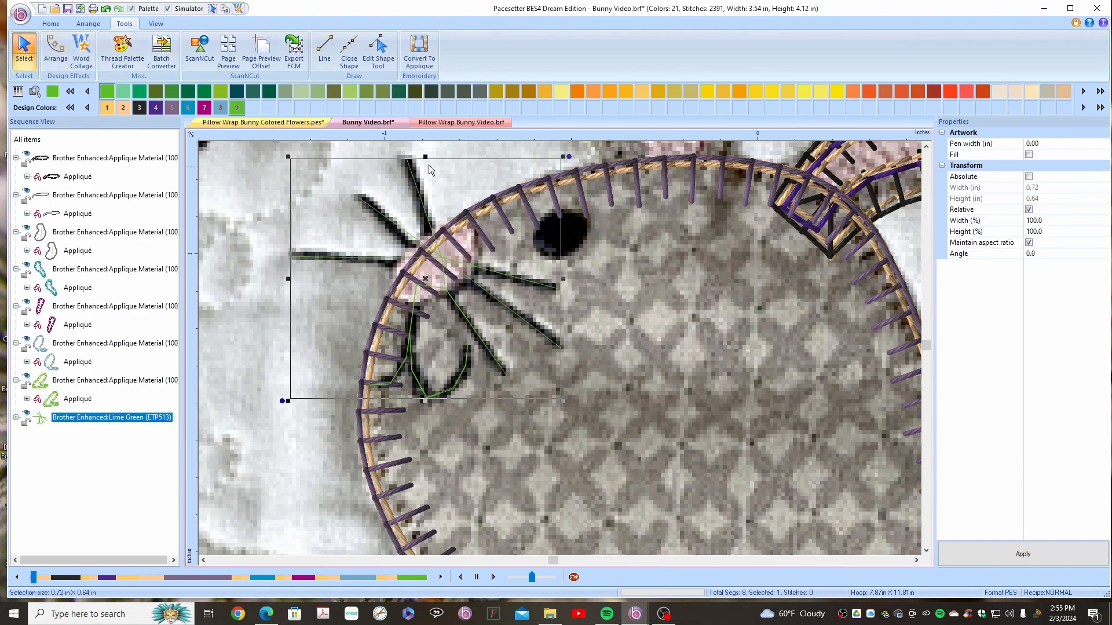
# Step: Edit the face line's shape and align the doubled points of the short lip line beside the mouth
pyautogui.click(379, 50)
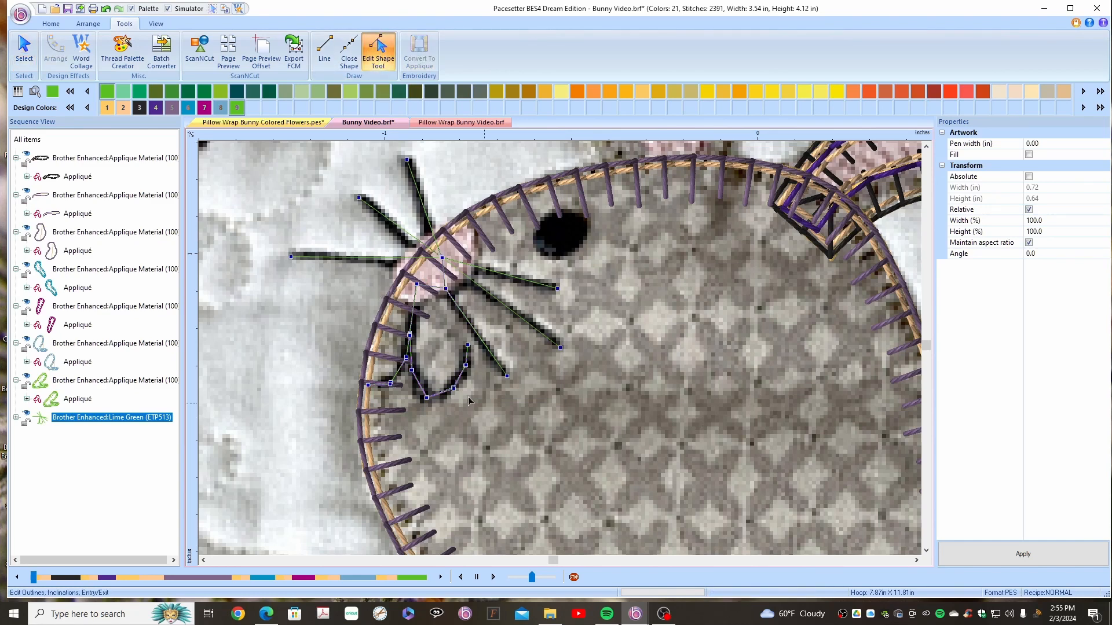
pyautogui.click(52, 24)
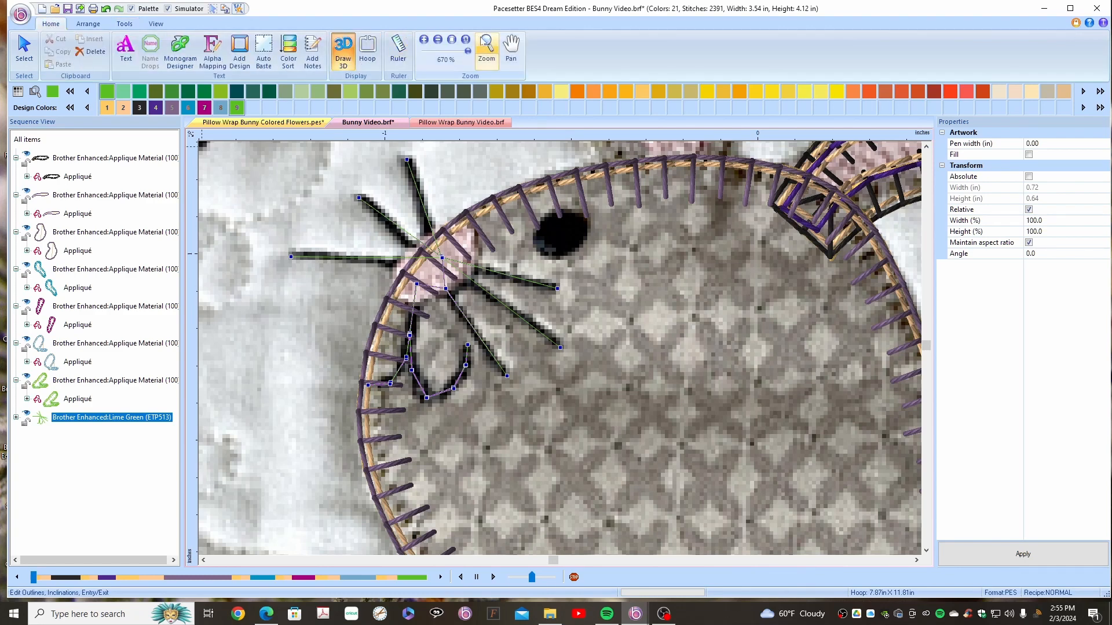
pyautogui.click(487, 43)
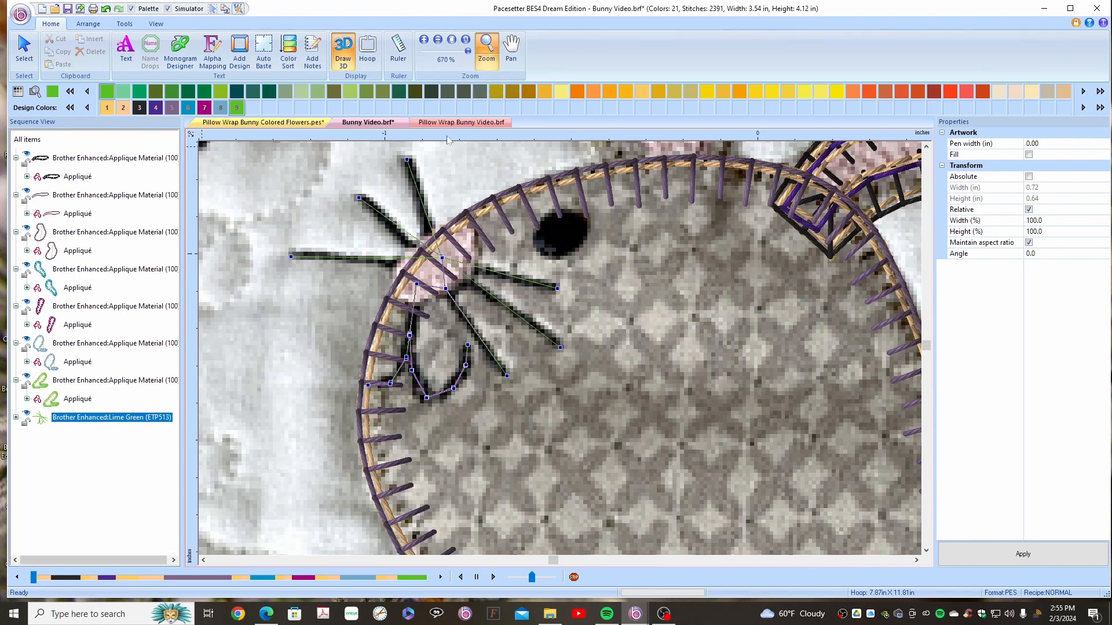
pyautogui.moveTo(348, 318); pyautogui.dragTo(502, 420)
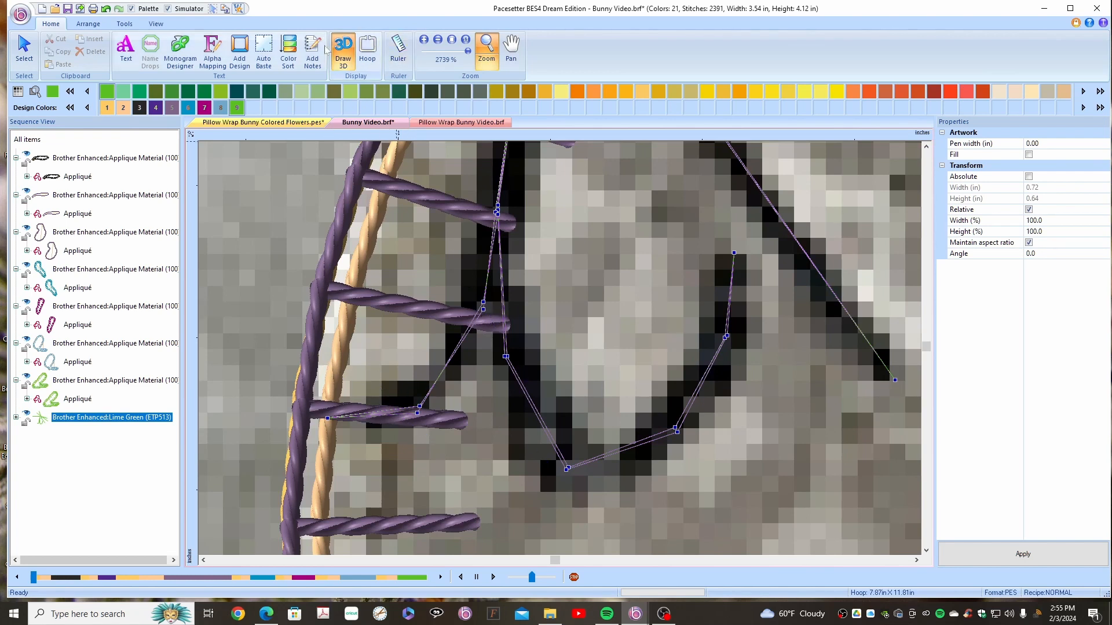
pyautogui.click(124, 24)
pyautogui.click(379, 50)
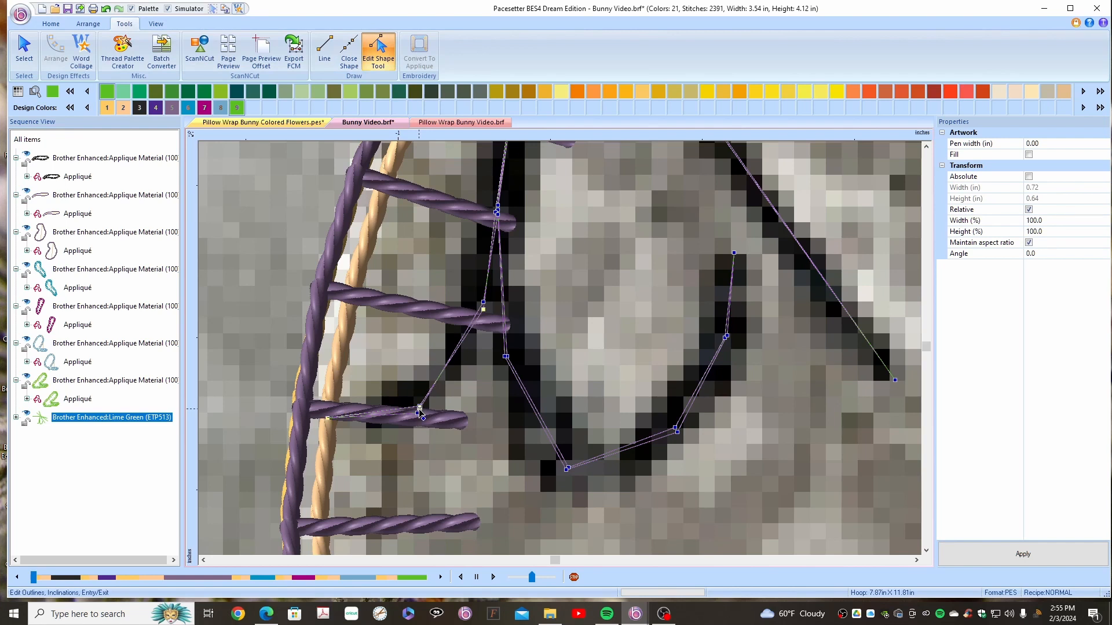
pyautogui.moveTo(419, 409); pyautogui.dragTo(417, 414)
pyautogui.moveTo(484, 310); pyautogui.dragTo(483, 302)
# Step: Align the doubled points along the mouth curve and pull the outer end of the short lip line inward
pyautogui.click(568, 469)
pyautogui.moveTo(569, 467); pyautogui.dragTo(568, 468)
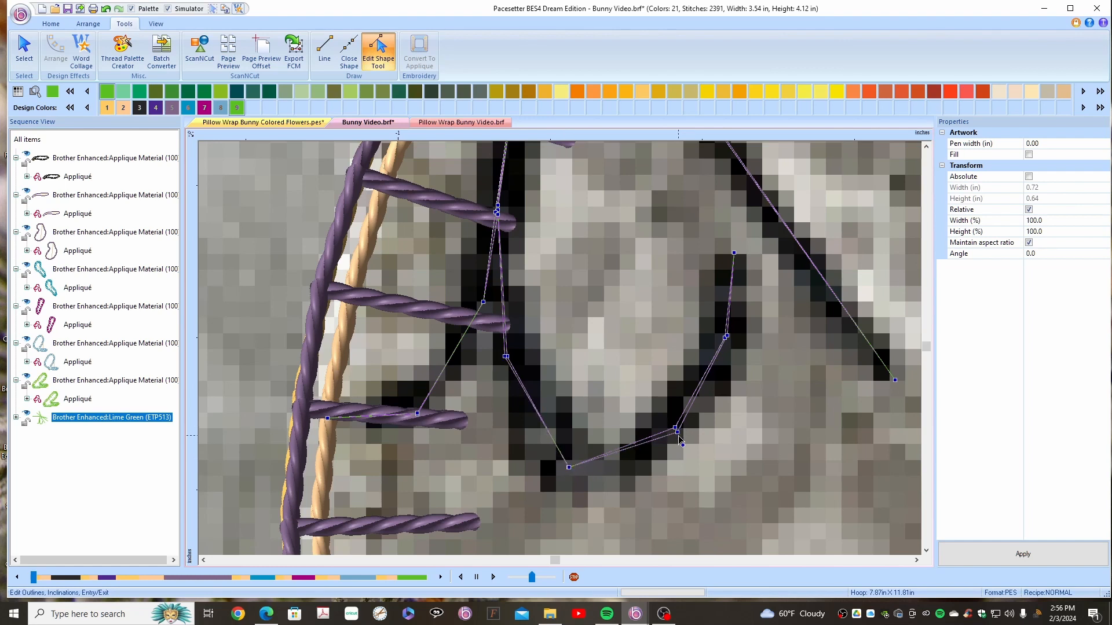
pyautogui.click(675, 426)
pyautogui.moveTo(676, 426); pyautogui.dragTo(675, 428)
pyautogui.click(727, 336)
pyautogui.moveTo(726, 338); pyautogui.dragTo(725, 339)
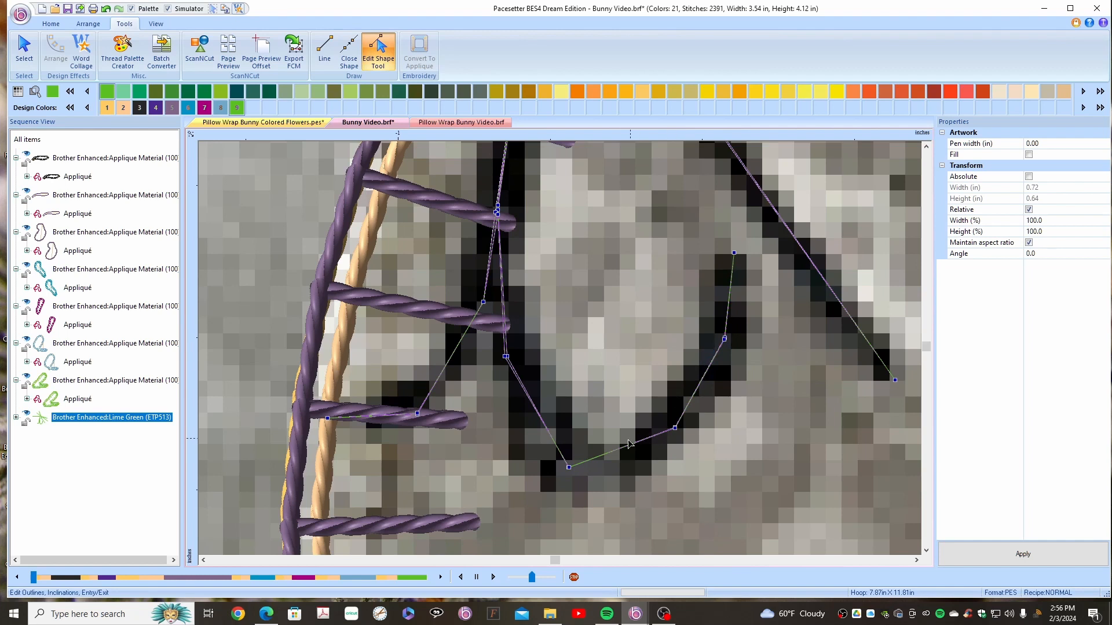
pyautogui.click(506, 357)
pyautogui.moveTo(507, 357); pyautogui.dragTo(507, 356)
pyautogui.moveTo(495, 213); pyautogui.dragTo(497, 214)
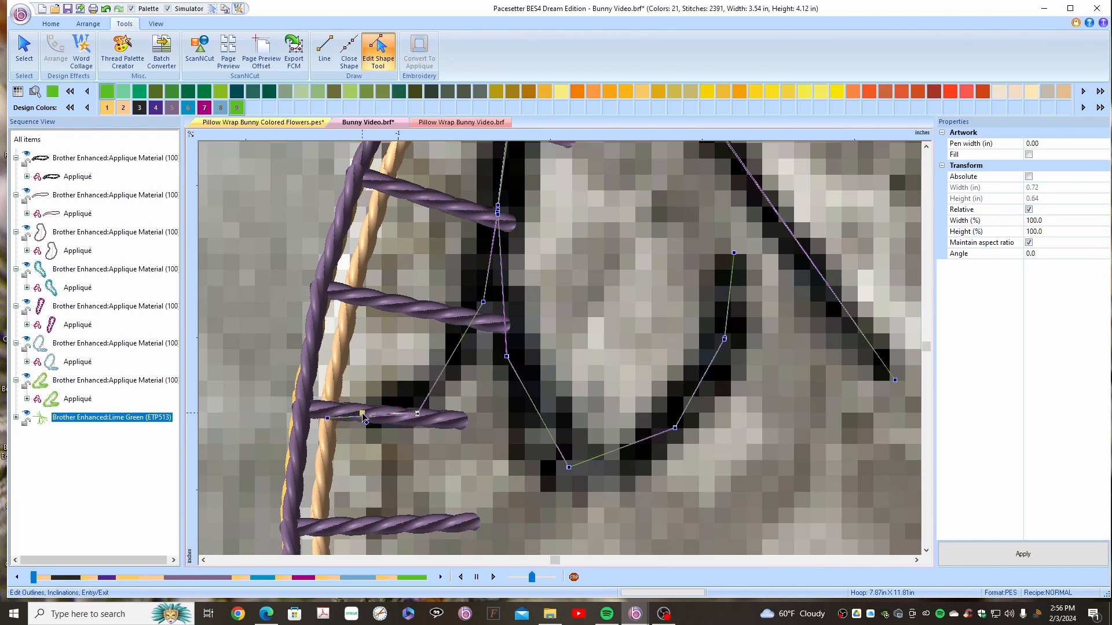
pyautogui.moveTo(363, 413); pyautogui.dragTo(363, 413)
# Step: Add a point near the nose on both passes of the outward horizontal whisker and move the points together to align the lines with the photo
pyautogui.click(927, 147)
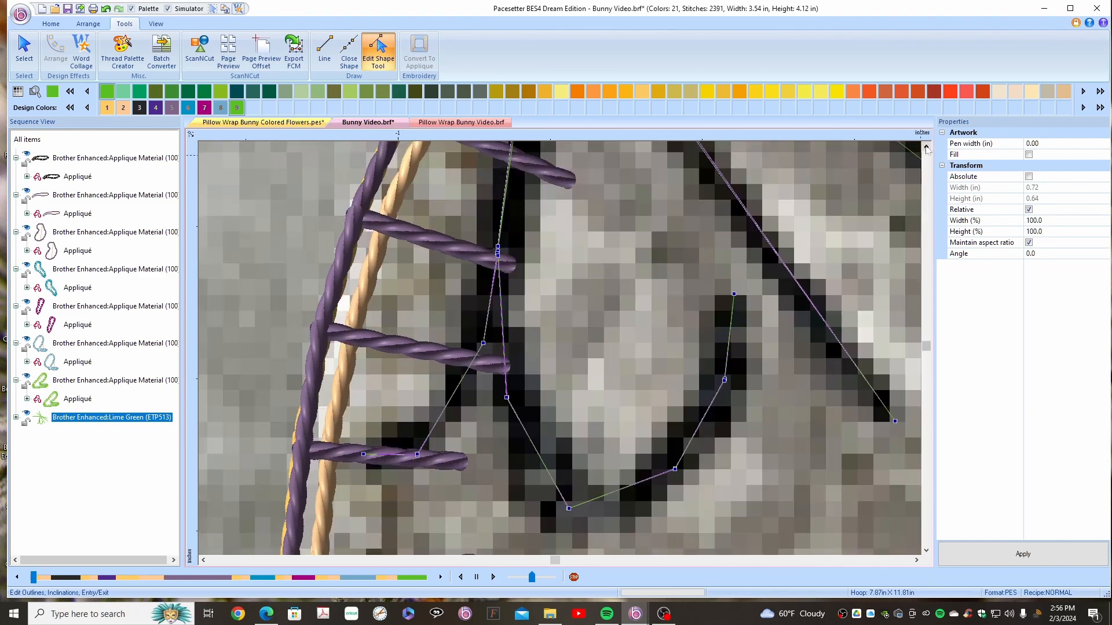
pyautogui.moveTo(927, 149); pyautogui.dragTo(926, 148)
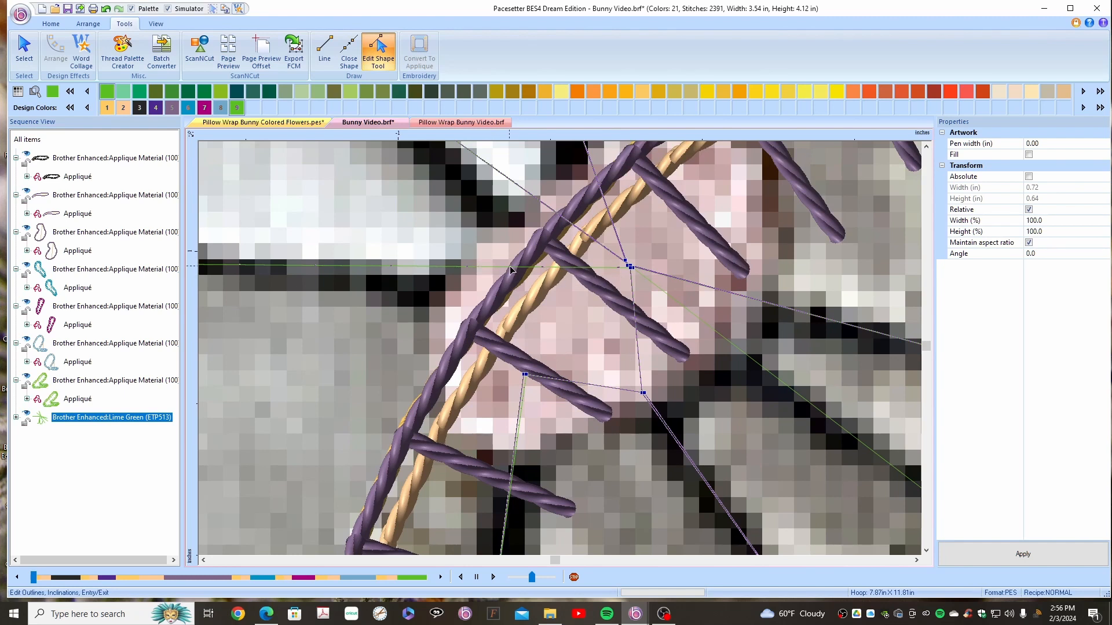
pyautogui.rightClick(564, 268)
pyautogui.click(589, 293)
pyautogui.click(565, 268)
pyautogui.moveTo(565, 268); pyautogui.dragTo(563, 297)
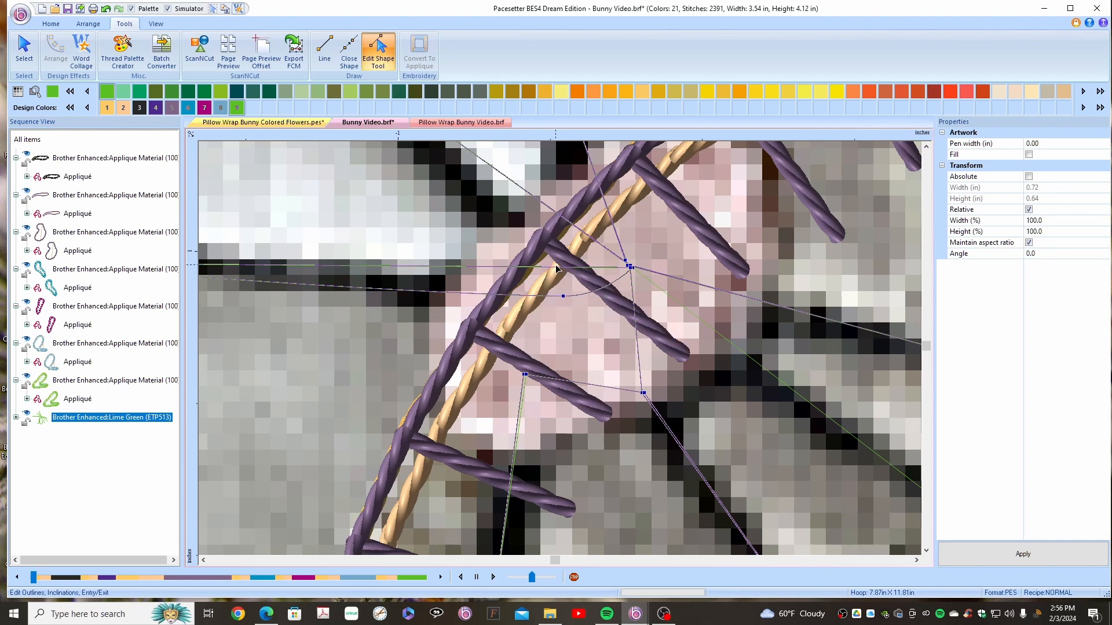
pyautogui.rightClick(560, 269)
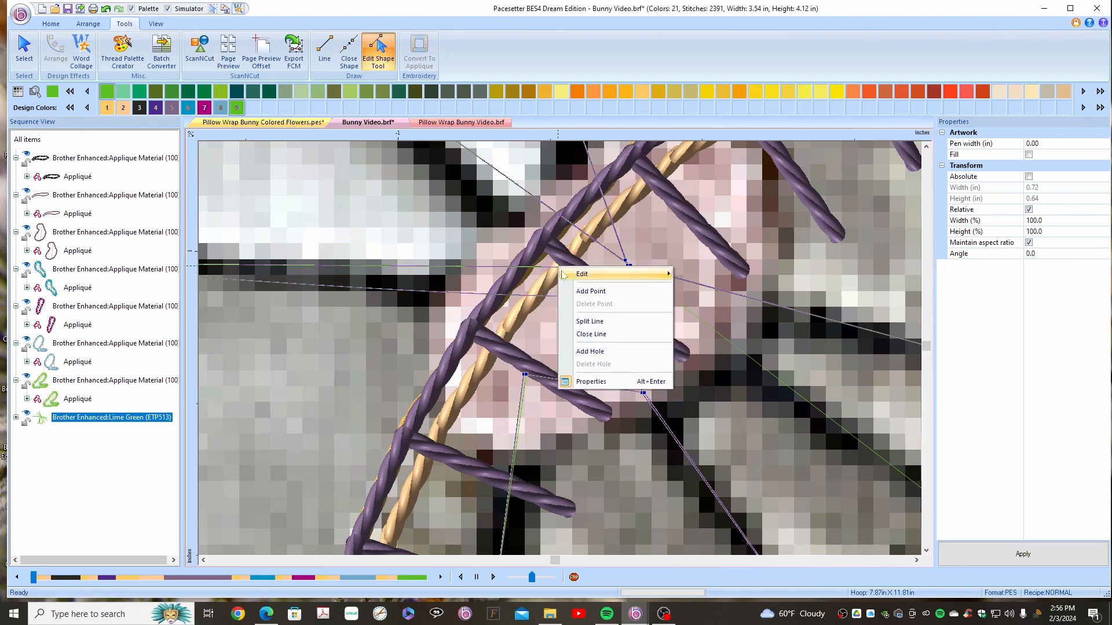
pyautogui.click(575, 285)
pyautogui.click(559, 269)
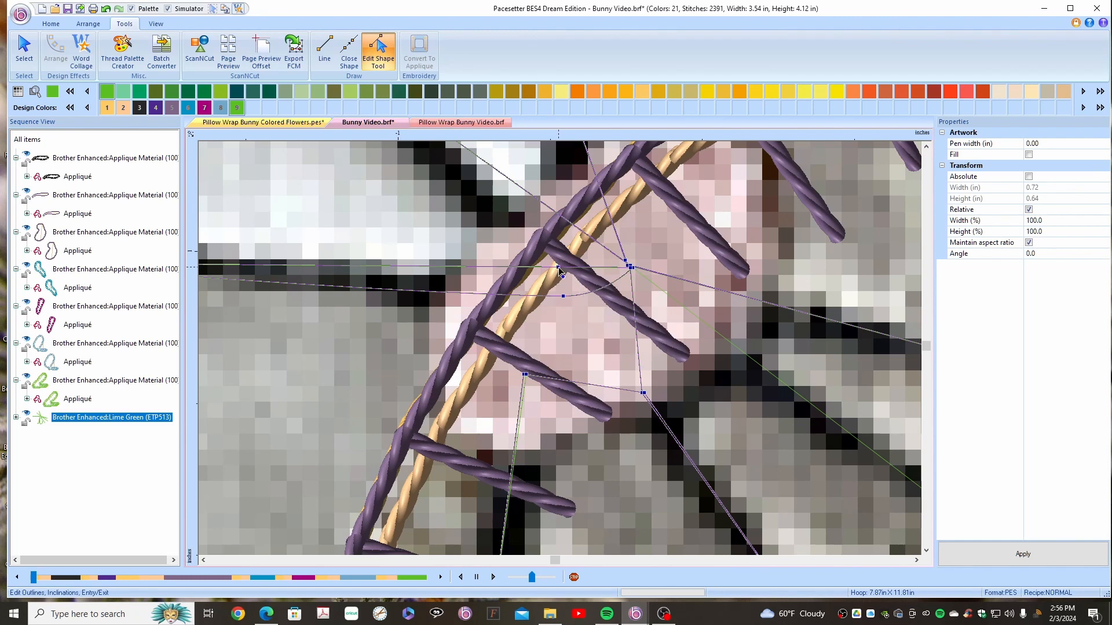
pyautogui.moveTo(559, 269); pyautogui.dragTo(566, 298)
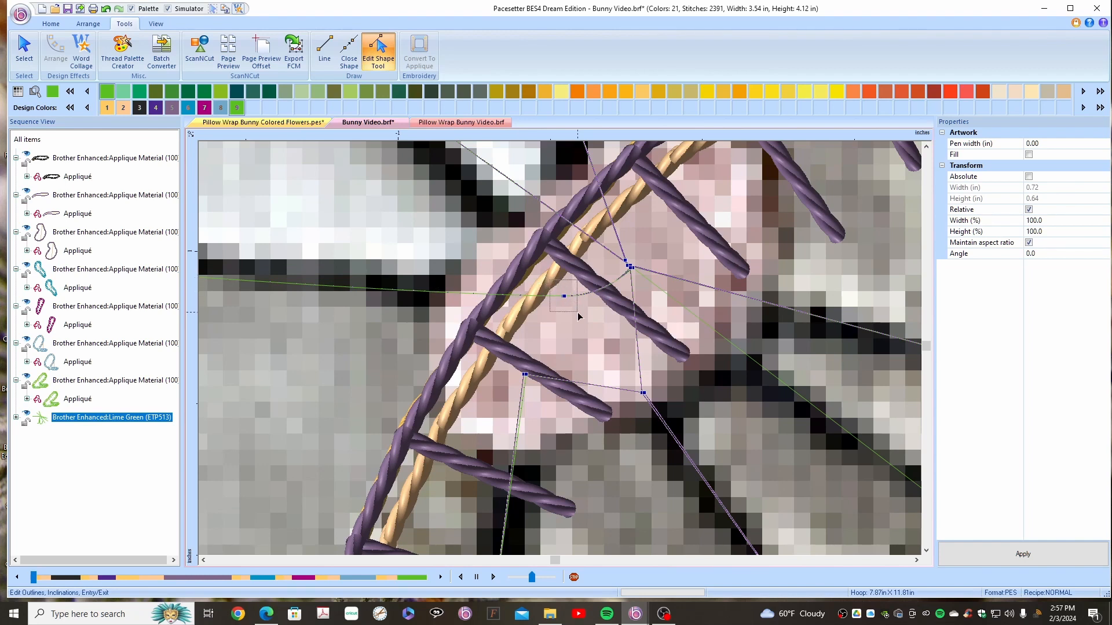
pyautogui.moveTo(565, 296); pyautogui.dragTo(565, 287)
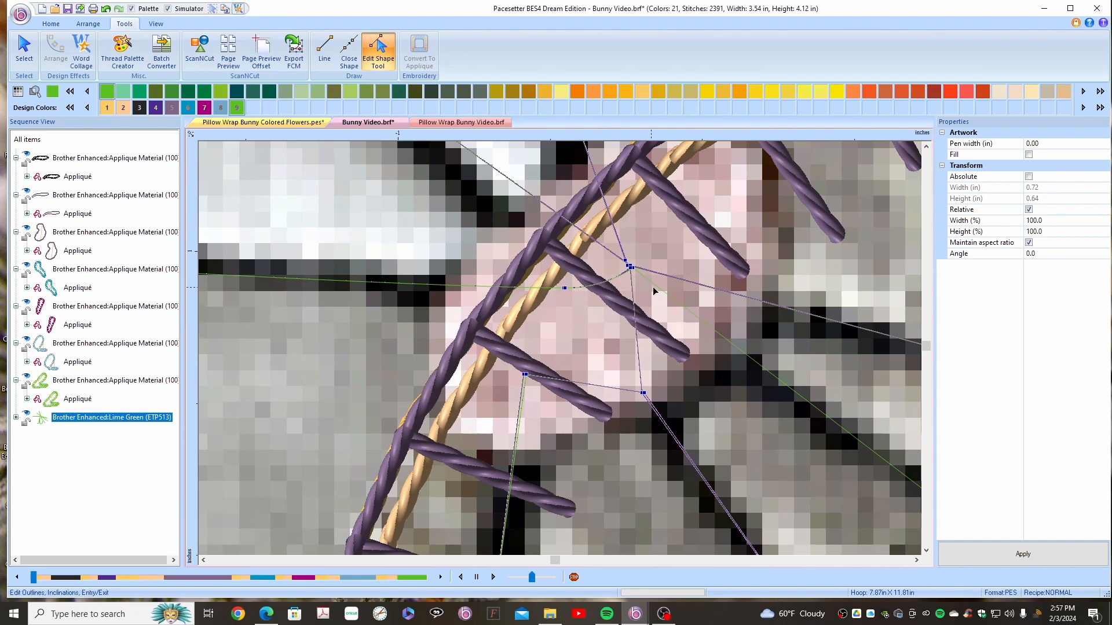
# Step: Add matching points on both passes of the middle inner whisker to bend it onto the photo, and align the lowest whisker's doubled base points
pyautogui.rightClick(680, 306)
pyautogui.click(711, 330)
pyautogui.moveTo(681, 306); pyautogui.dragTo(672, 312)
pyautogui.rightClick(682, 310)
pyautogui.click(708, 328)
pyautogui.click(681, 305)
pyautogui.click(672, 311)
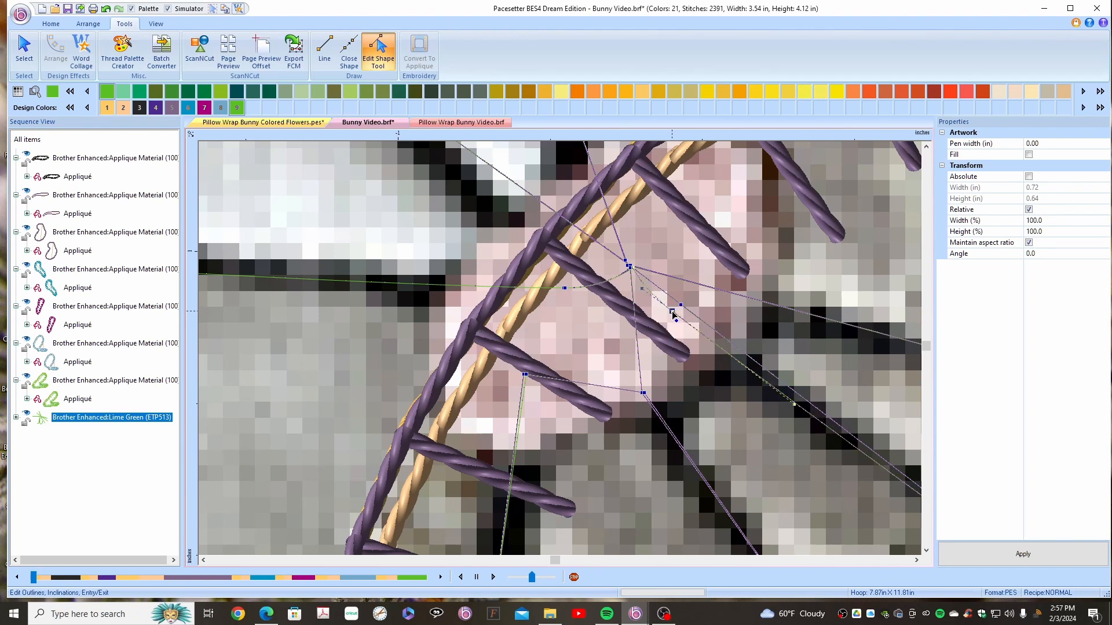
pyautogui.moveTo(673, 311); pyautogui.dragTo(672, 312)
pyautogui.click(644, 394)
pyautogui.moveTo(643, 393); pyautogui.dragTo(642, 393)
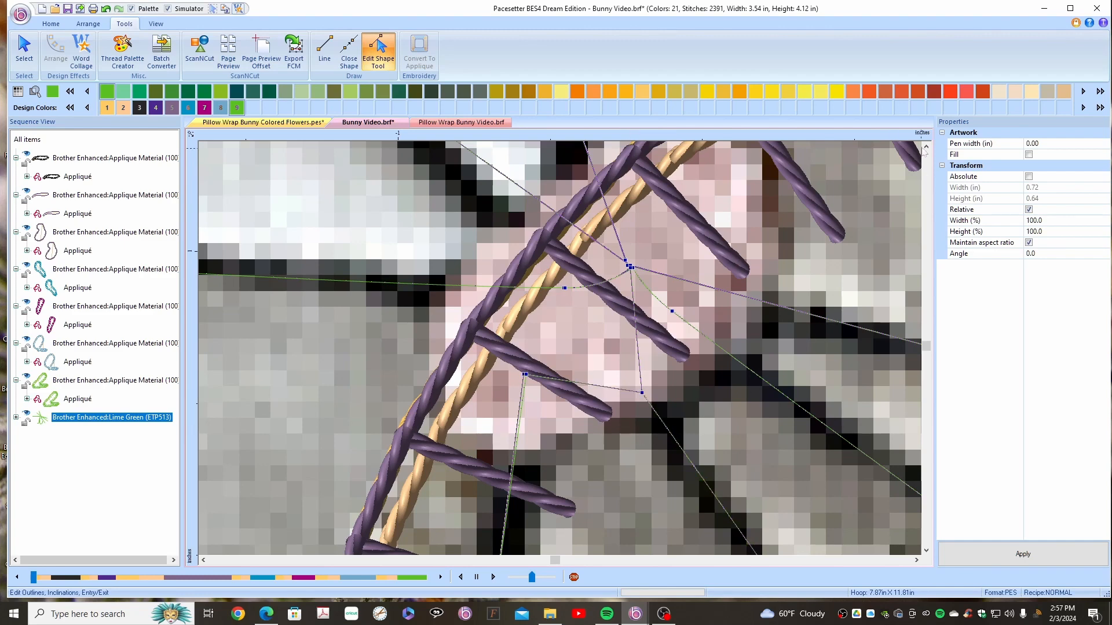
# Step: Examine the remaining whisker lines against the backdrop photo and view the whole bunny head
pyautogui.click(926, 147)
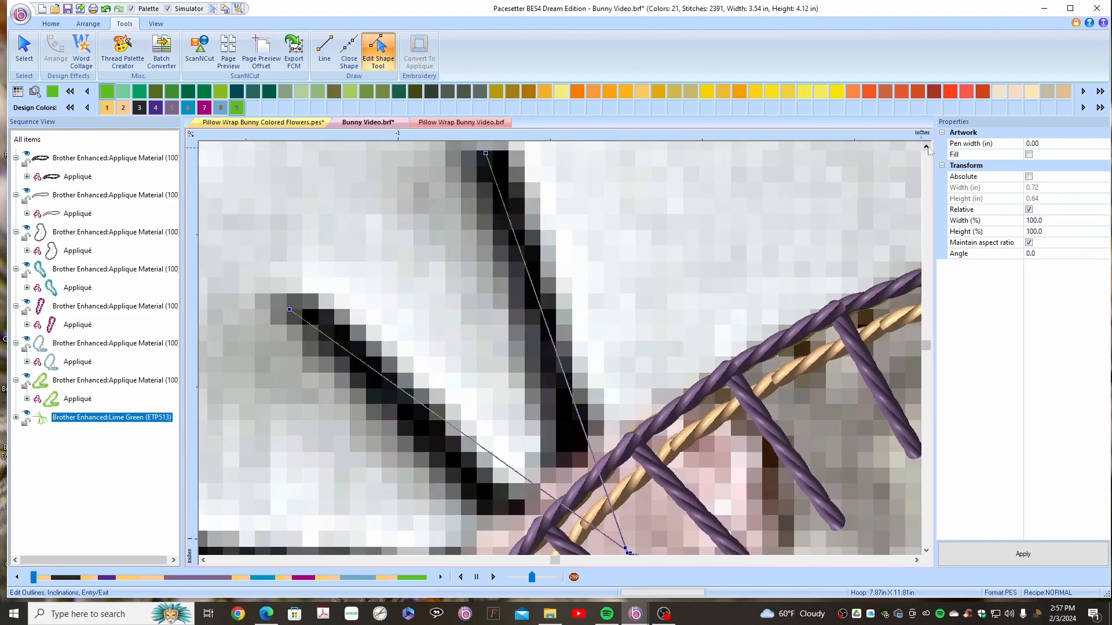
pyautogui.click(926, 147)
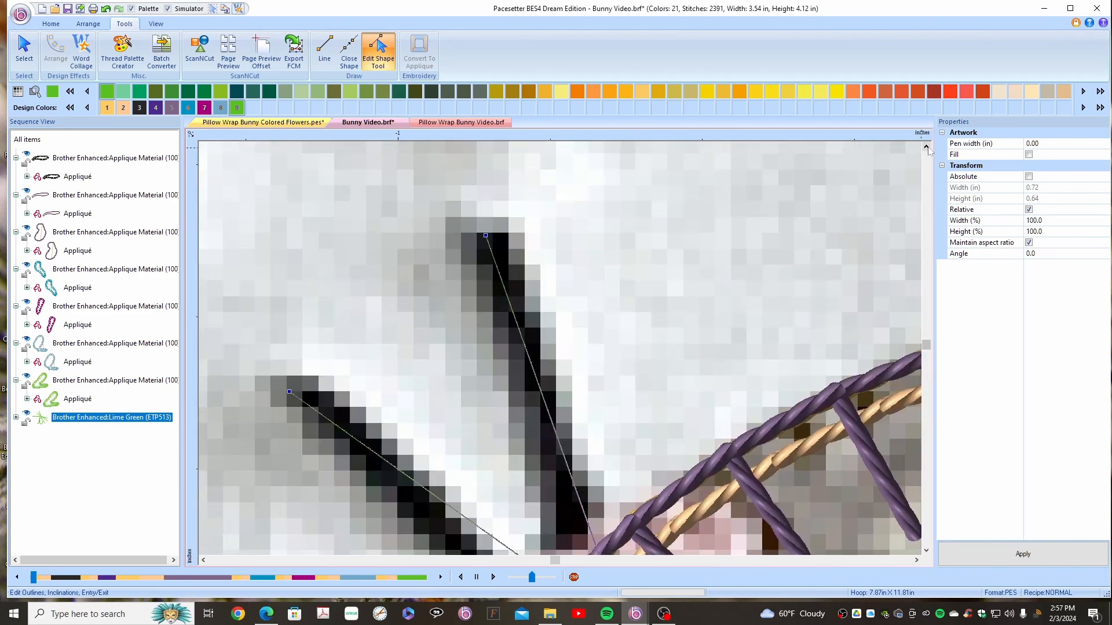
pyautogui.click(917, 560)
pyautogui.click(926, 551)
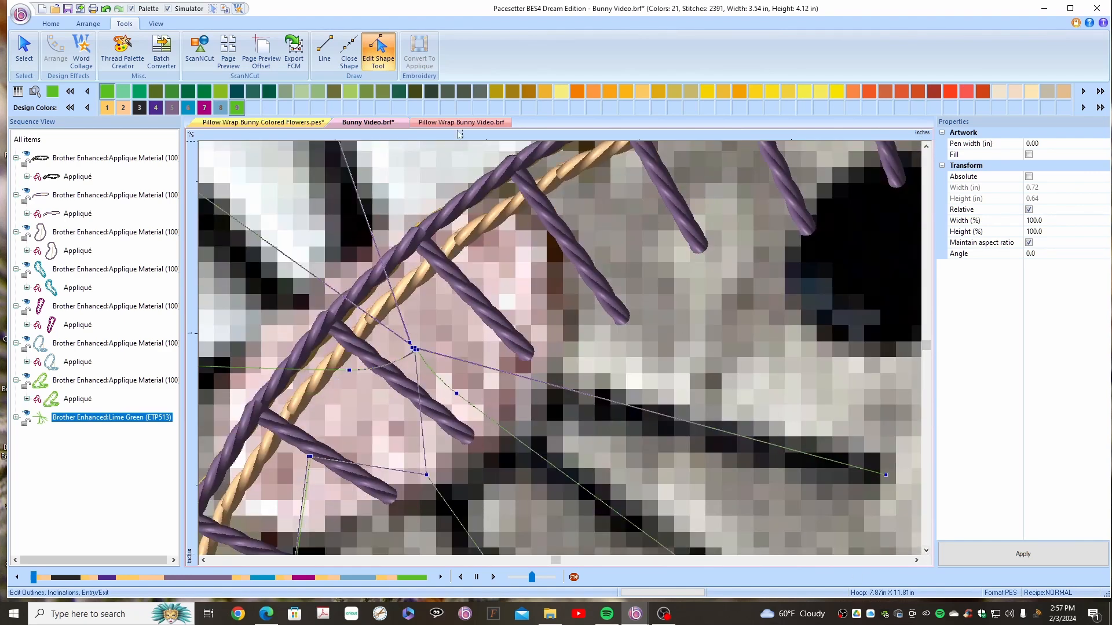
pyautogui.click(51, 24)
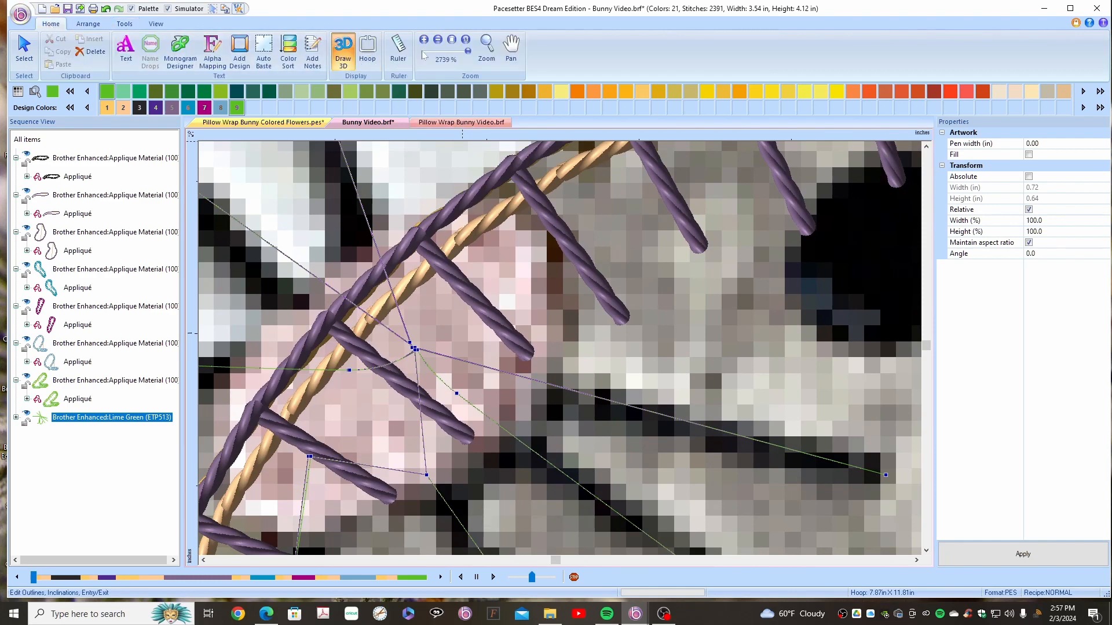
pyautogui.click(438, 41)
pyautogui.click(438, 42)
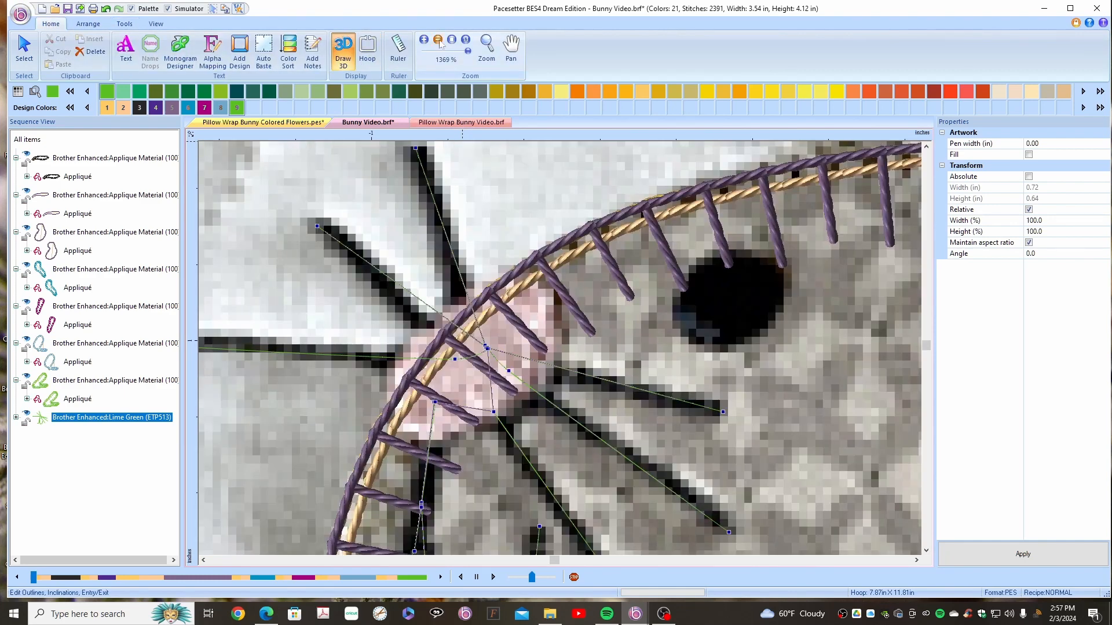
pyautogui.click(438, 41)
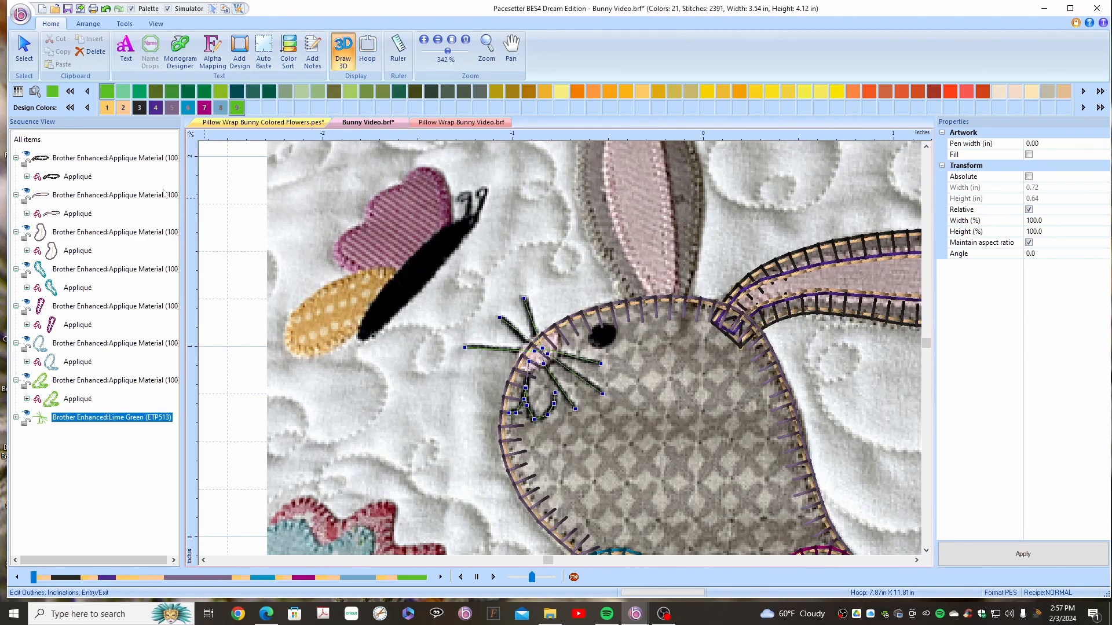
# Step: Add the Applique 143 fish from the Applique Shapes designs over the bunny's head, about 2.0 in wide
pyautogui.click(24, 48)
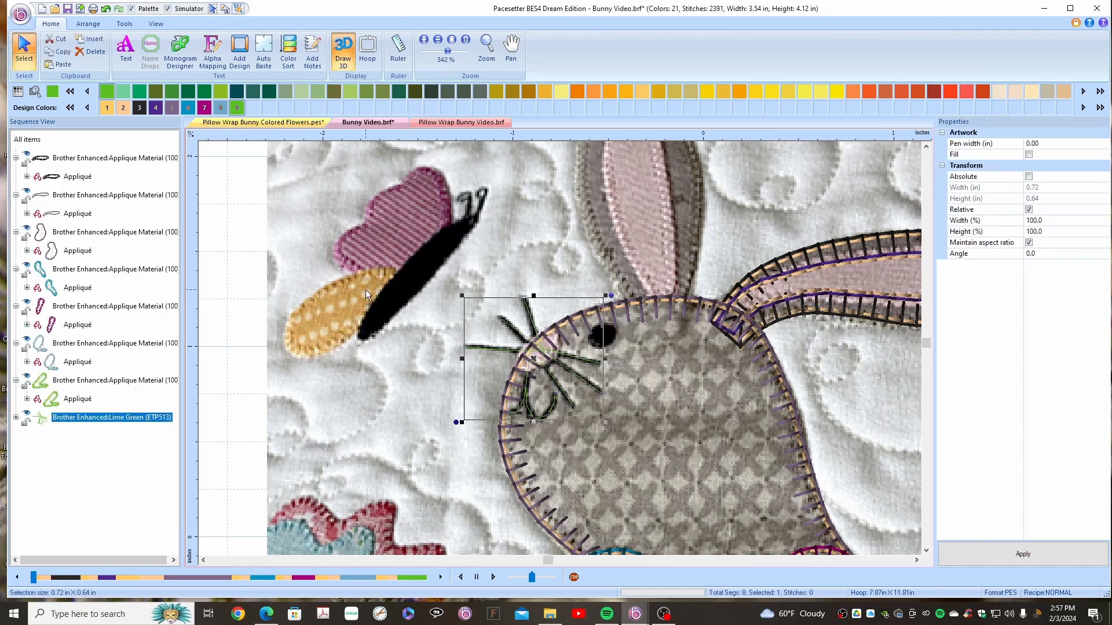
pyautogui.click(241, 57)
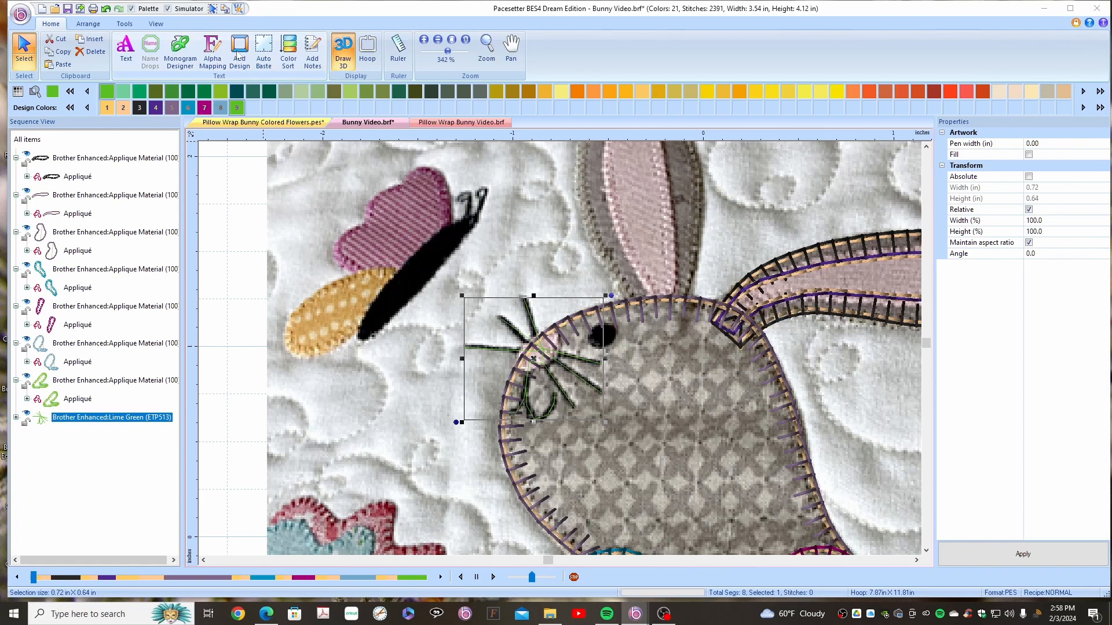
pyautogui.click(239, 54)
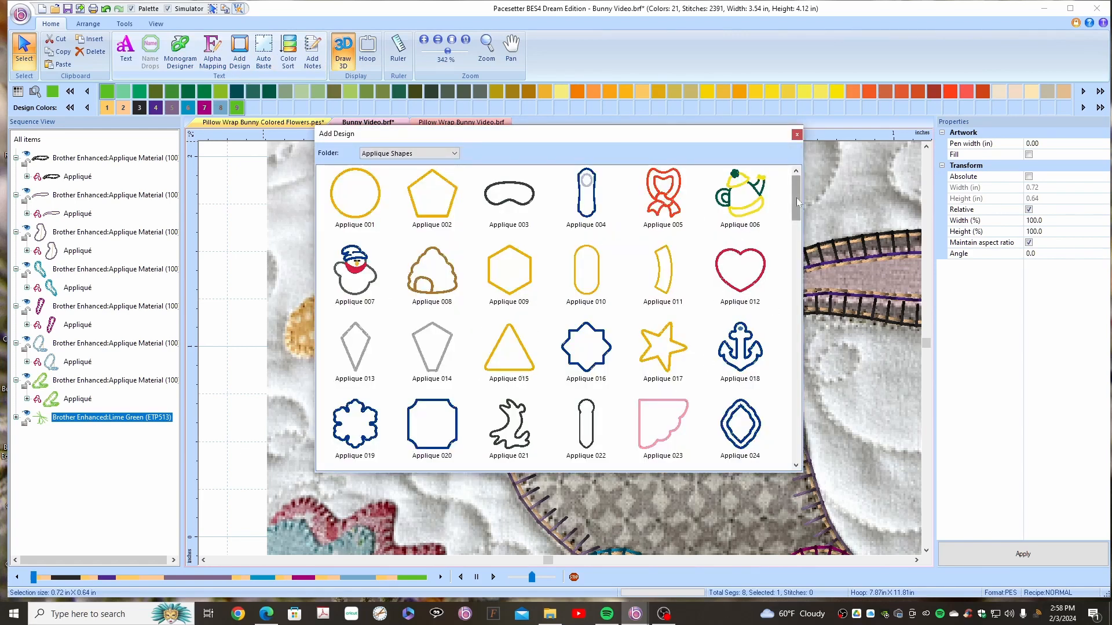
pyautogui.moveTo(795, 181); pyautogui.dragTo(813, 447)
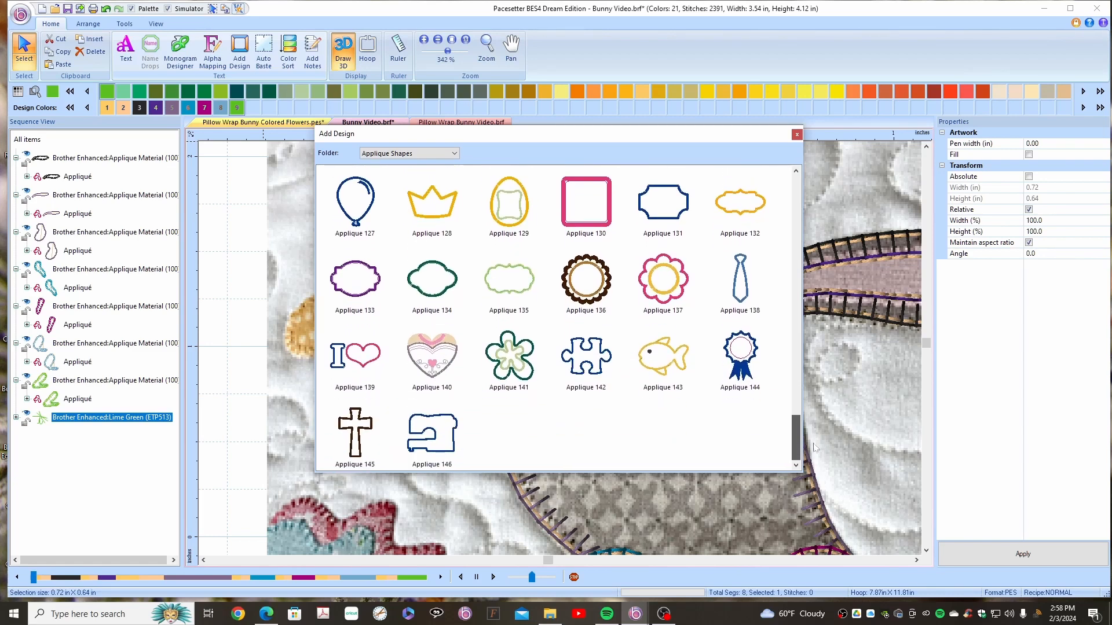
pyautogui.doubleClick(651, 354)
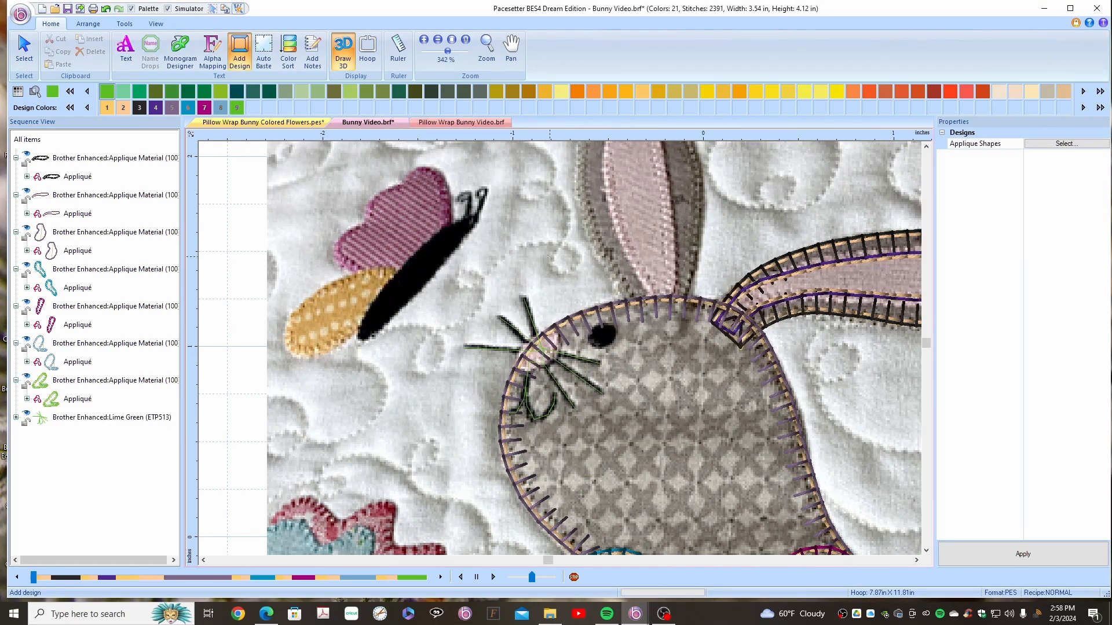
pyautogui.moveTo(550, 257); pyautogui.dragTo(909, 309)
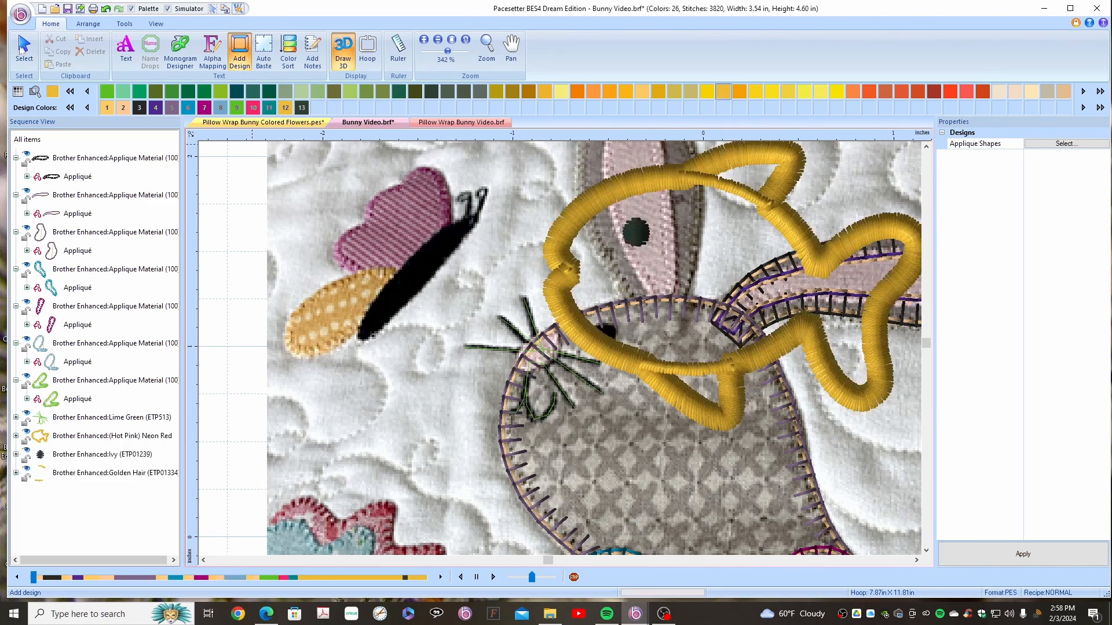
# Step: Delete the fish's outline and golden accent lines and place its remaining dark eye dot over the bunny's eye in the photo
pyautogui.click(24, 46)
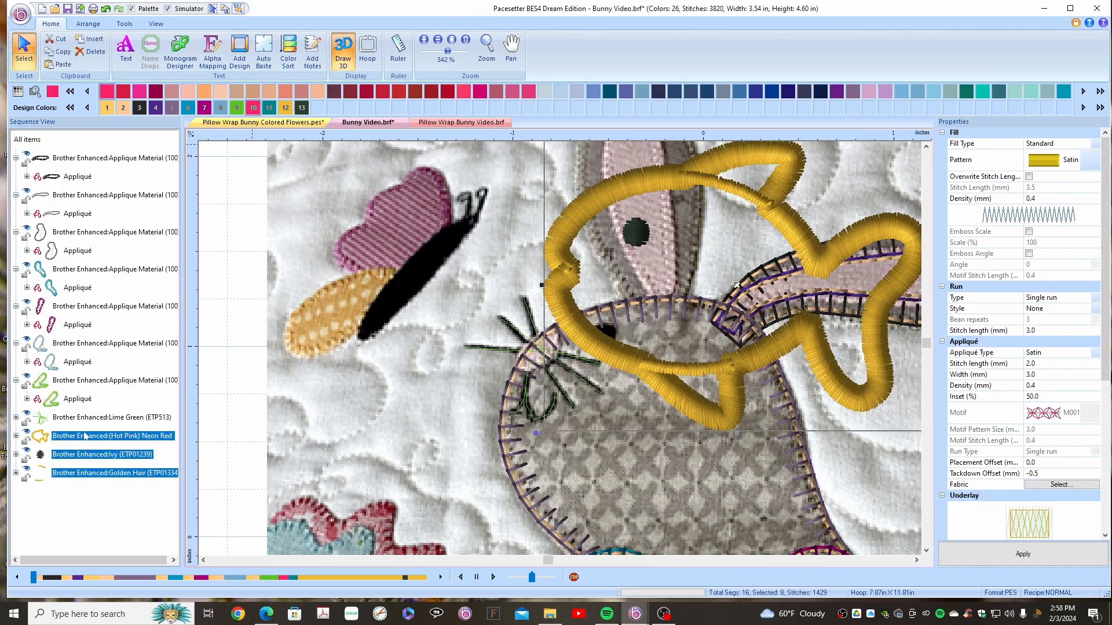
pyautogui.click(83, 438)
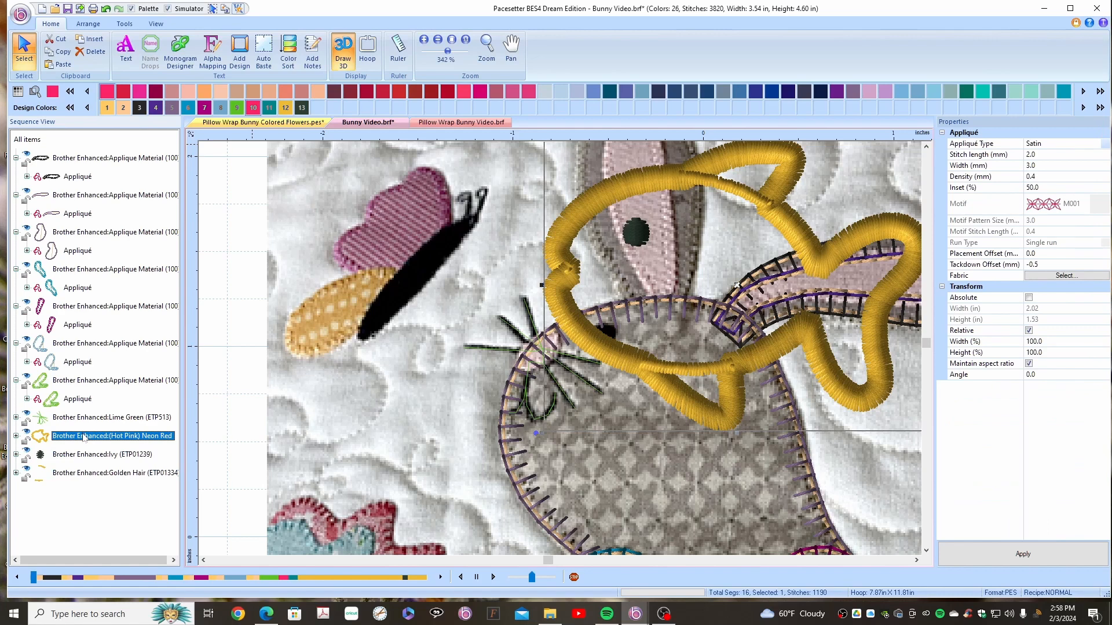
pyautogui.press('Delete')
pyautogui.click(78, 459)
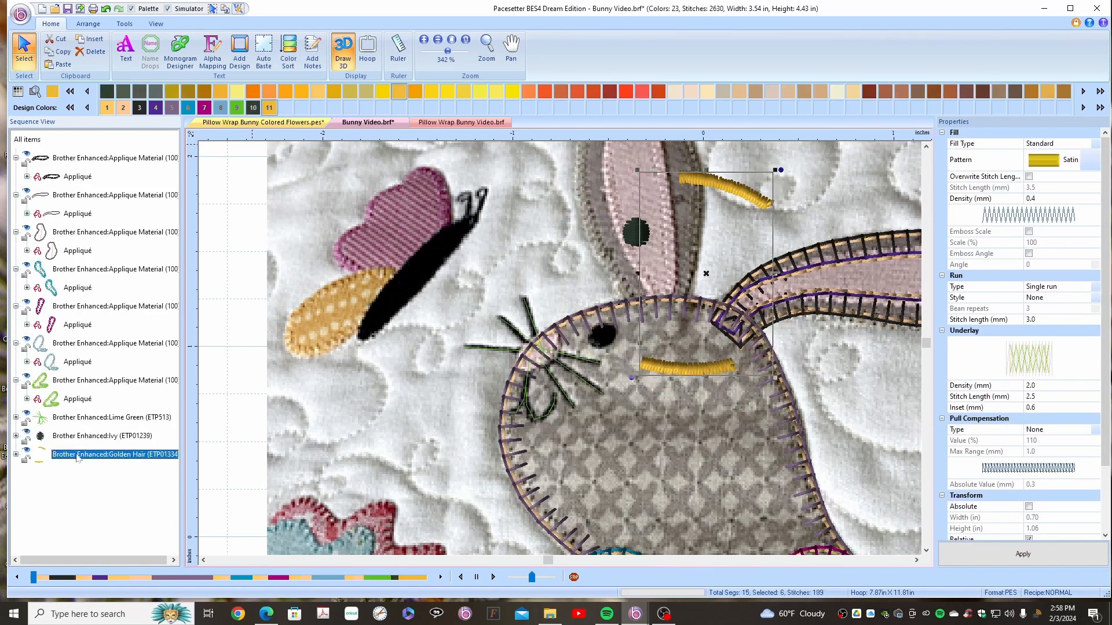
pyautogui.press('Delete')
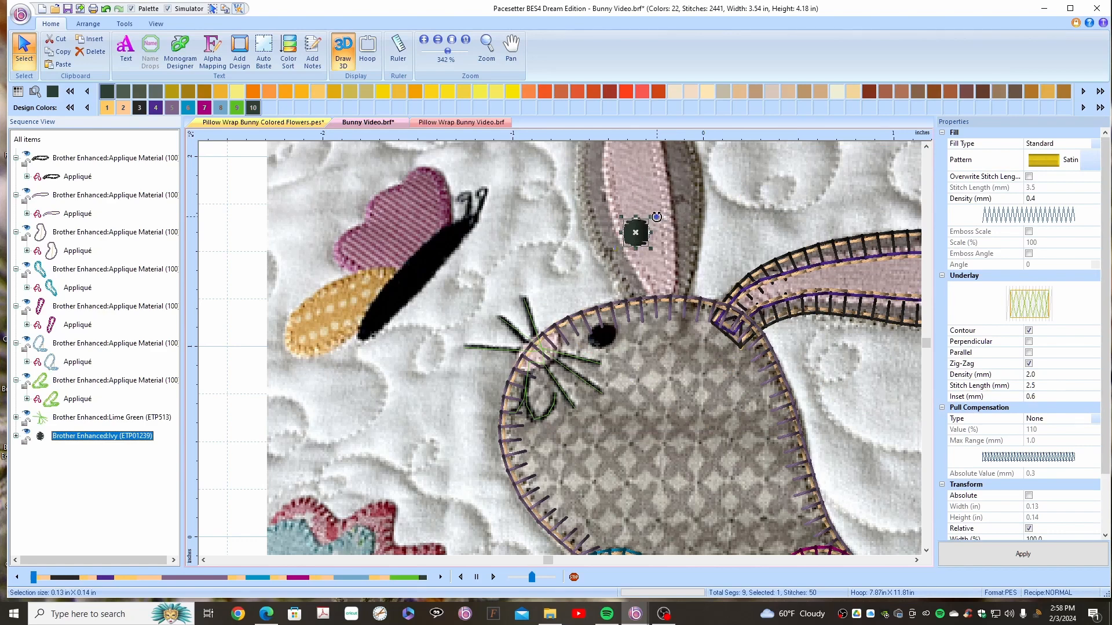
pyautogui.moveTo(642, 234); pyautogui.dragTo(644, 339)
pyautogui.click(685, 355)
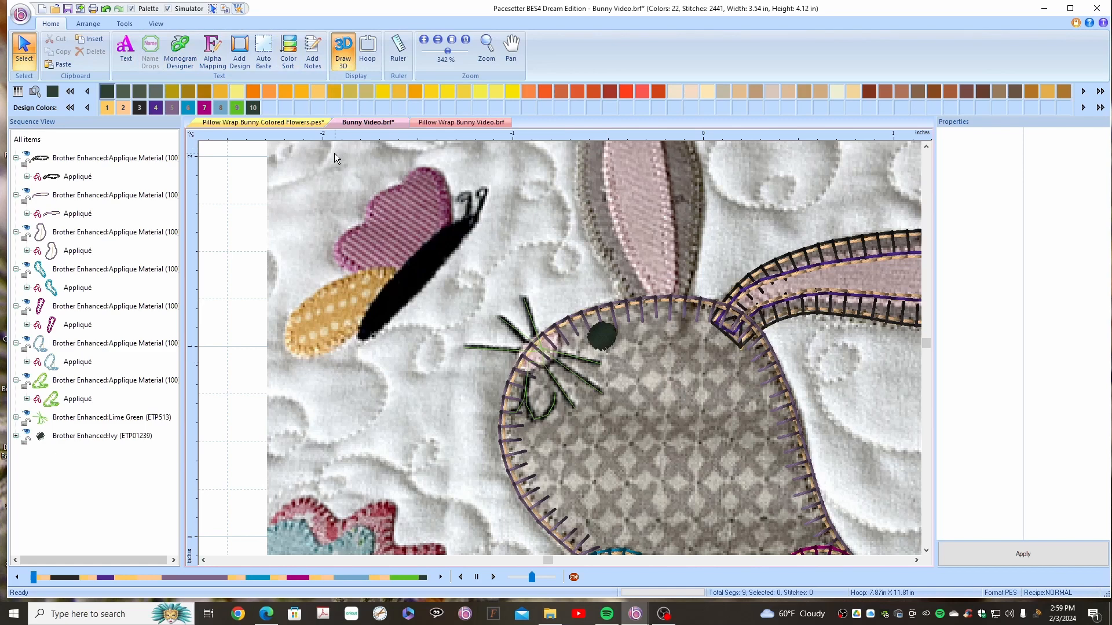
# Step: Add the Applique 069 bell from the Applique Shapes designs, tilted and about 1.1 in wide, above the bunny's nose
pyautogui.click(244, 57)
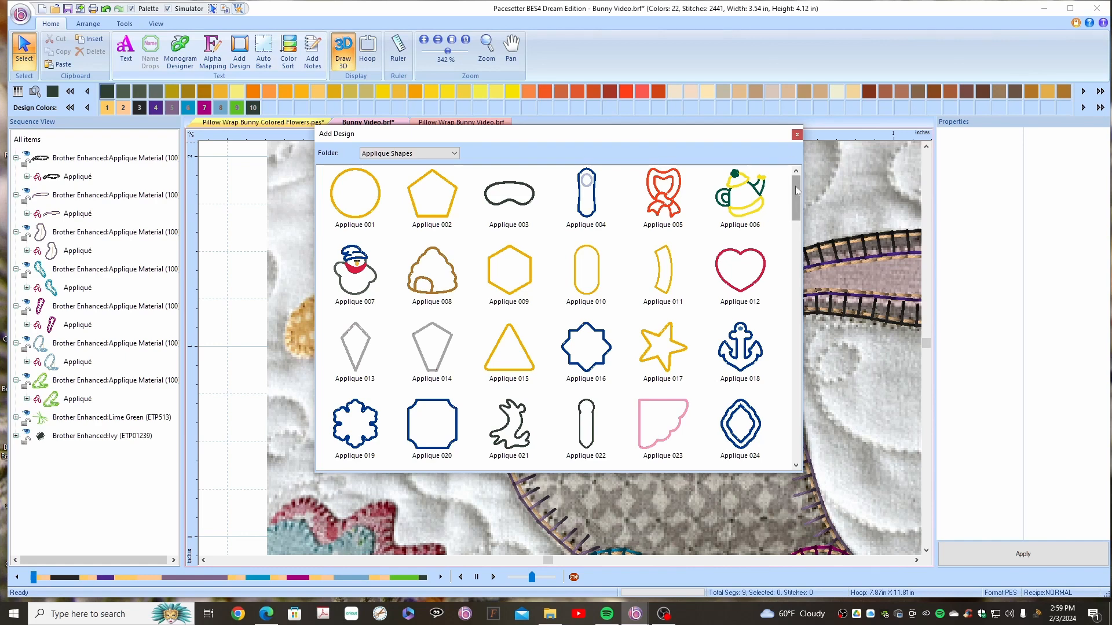
pyautogui.moveTo(797, 191); pyautogui.dragTo(793, 300)
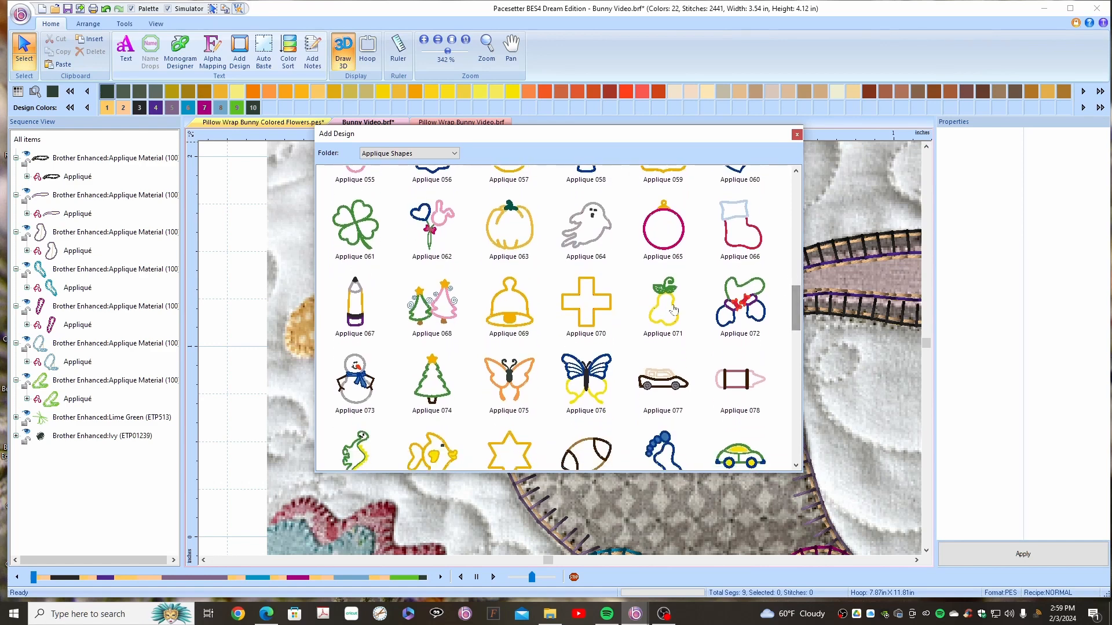
pyautogui.doubleClick(514, 329)
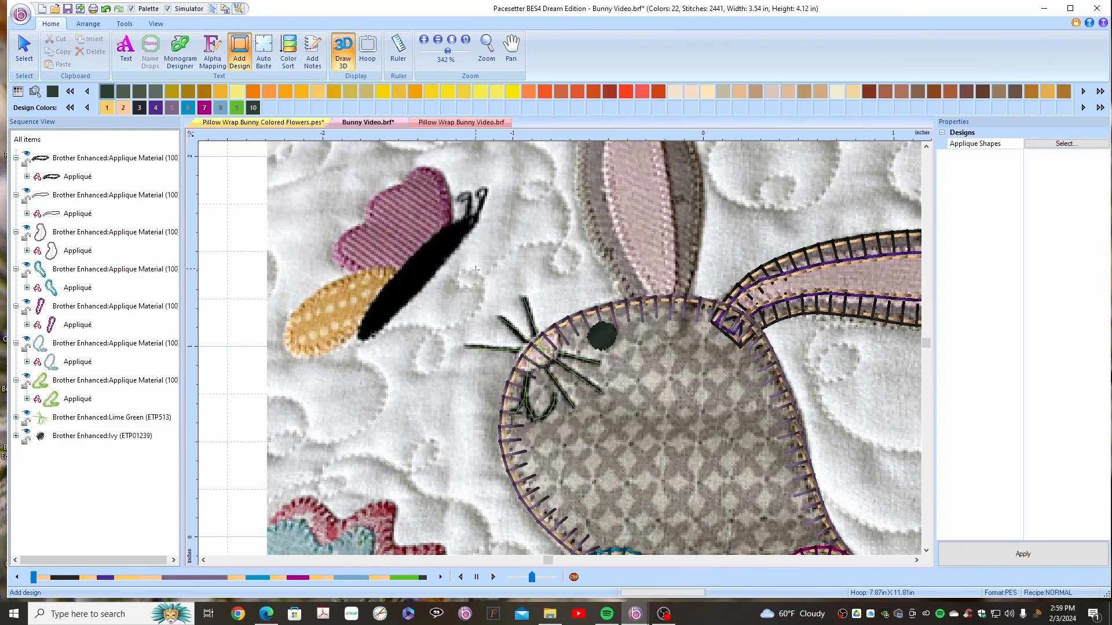
pyautogui.moveTo(468, 270); pyautogui.dragTo(618, 161)
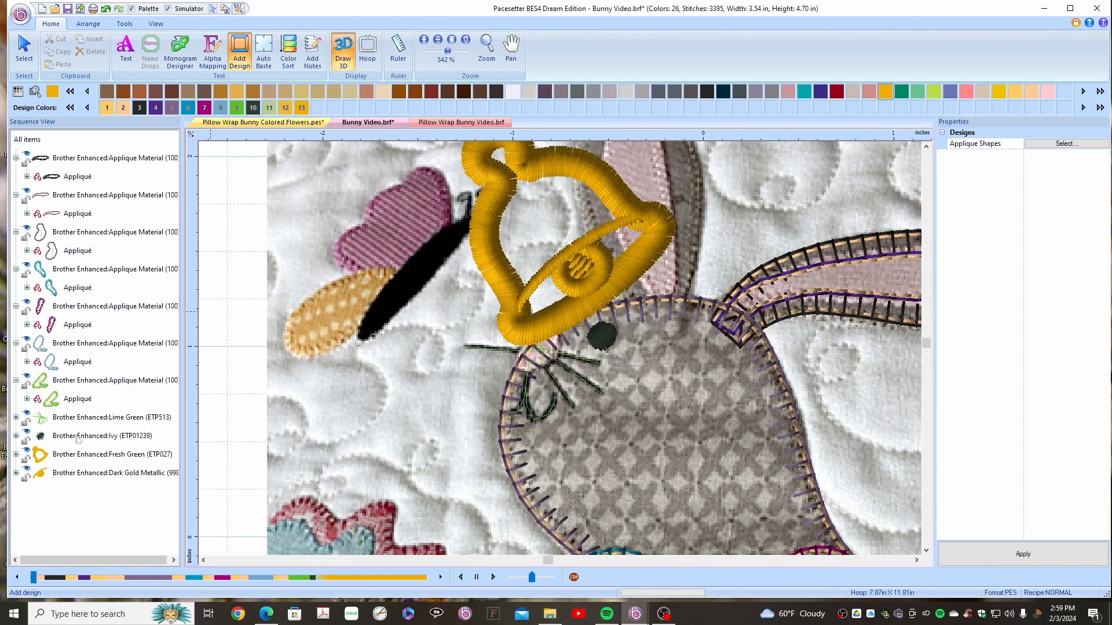
# Step: Delete the bell's appliqué outline and move the clapper's round fill onto the bunny's nose
pyautogui.click(69, 456)
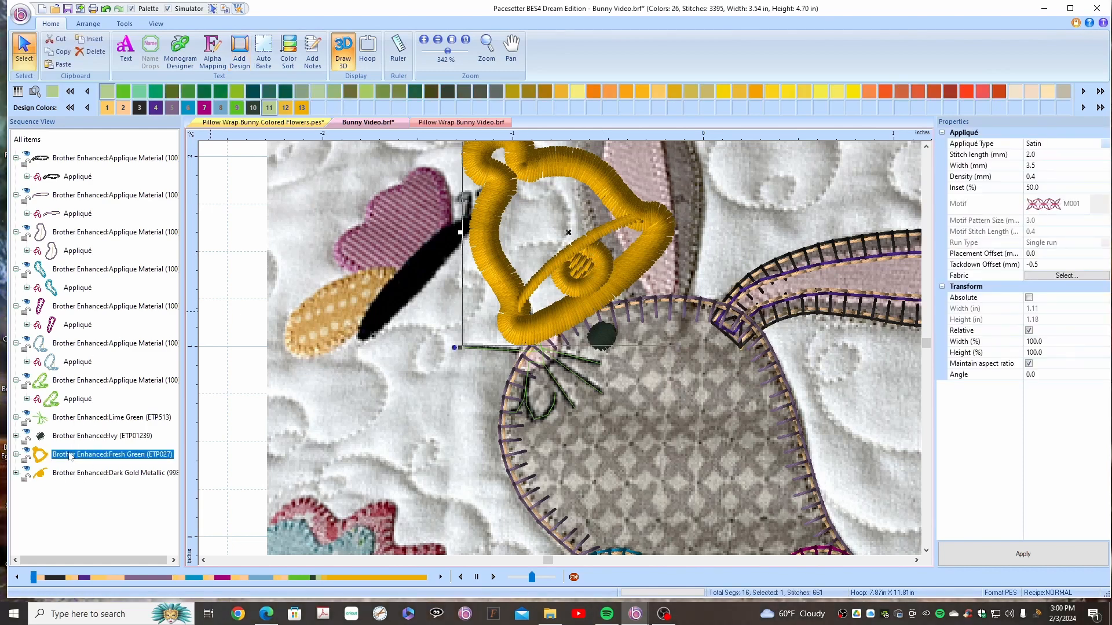
pyautogui.press('Delete')
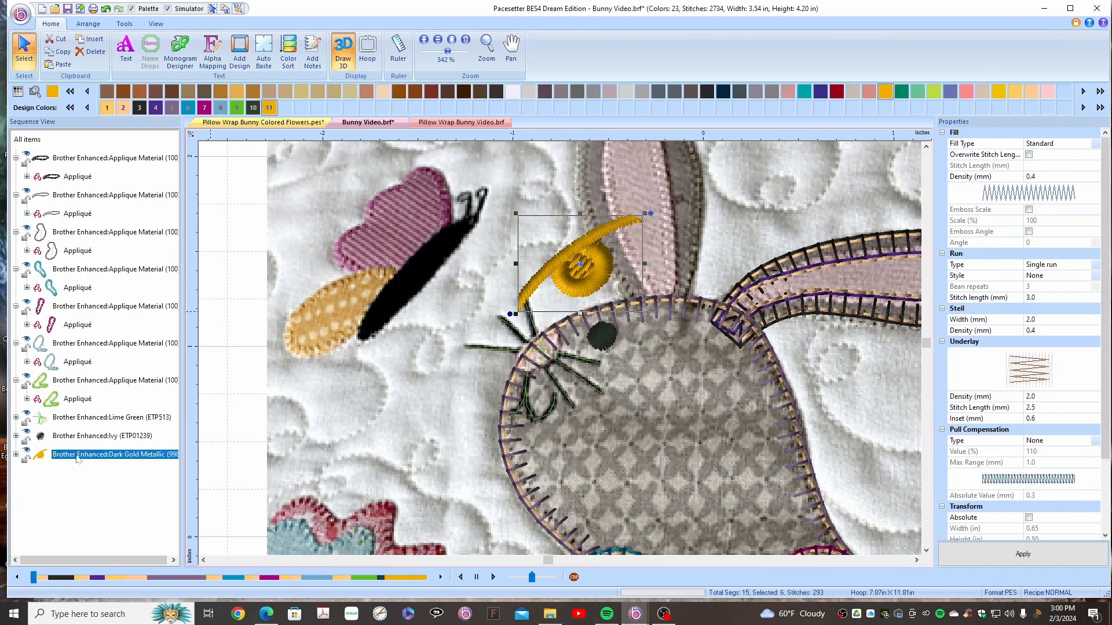
pyautogui.click(16, 455)
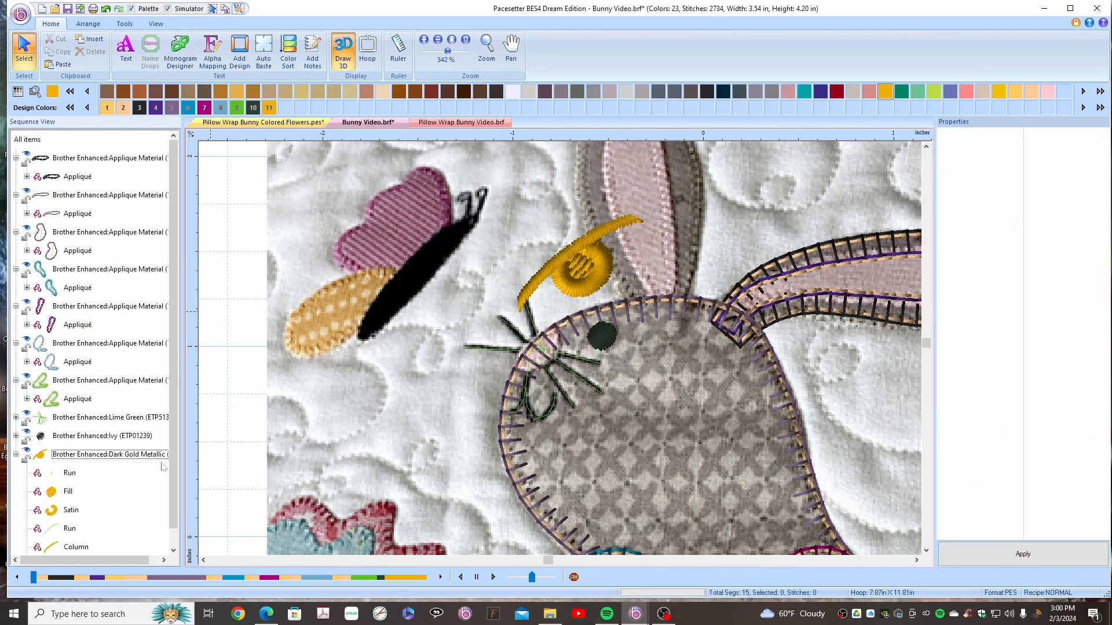
pyautogui.click(54, 494)
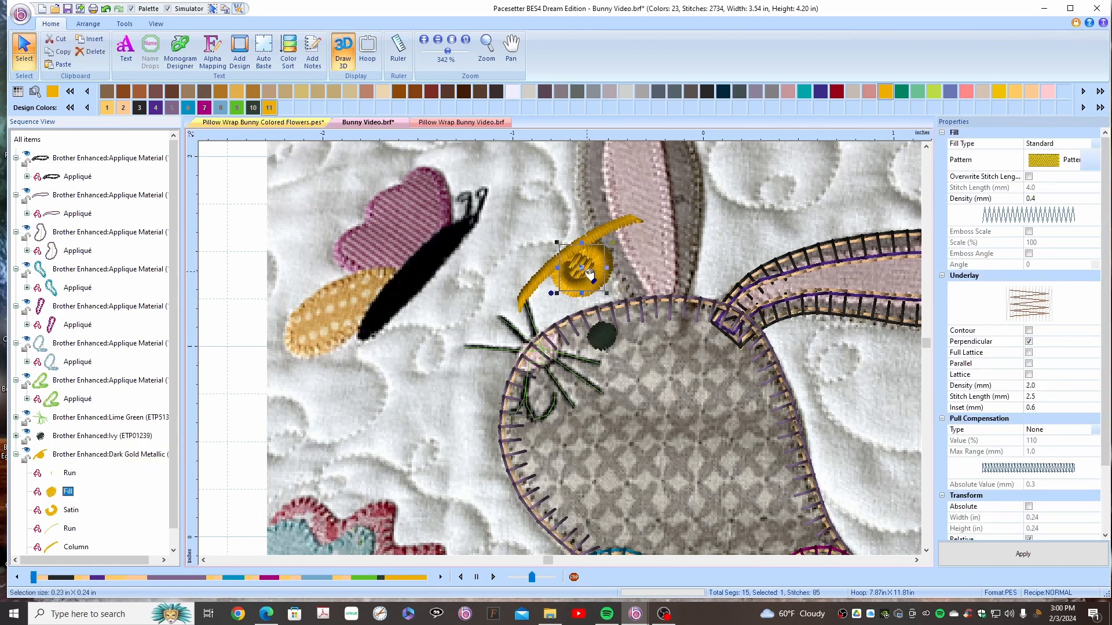
pyautogui.moveTo(579, 270); pyautogui.dragTo(458, 330)
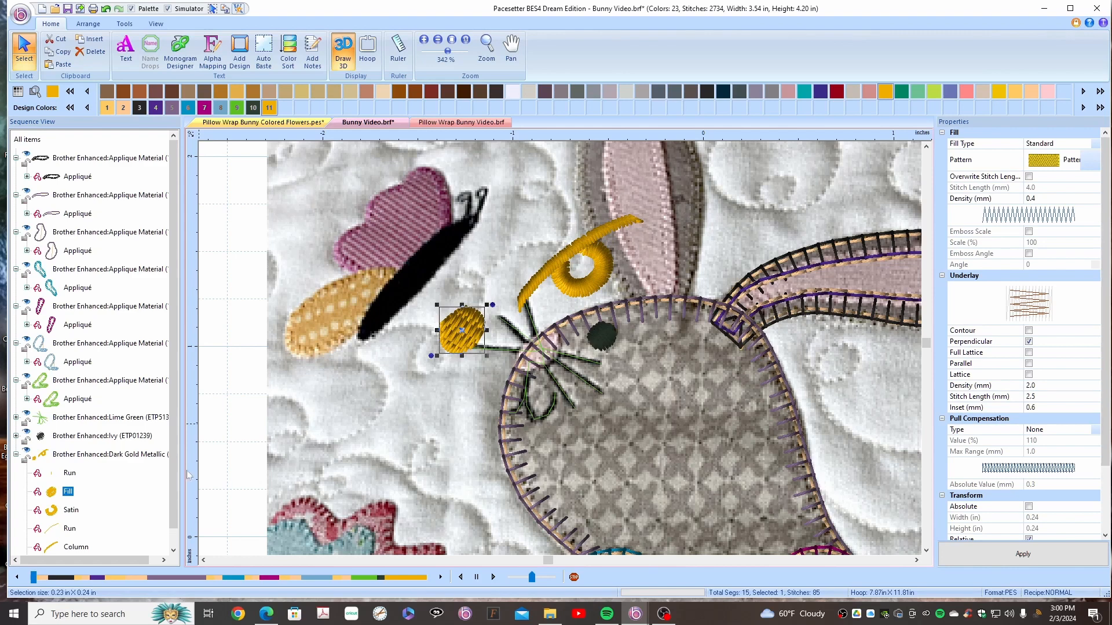
pyautogui.moveTo(482, 340); pyautogui.dragTo(548, 360)
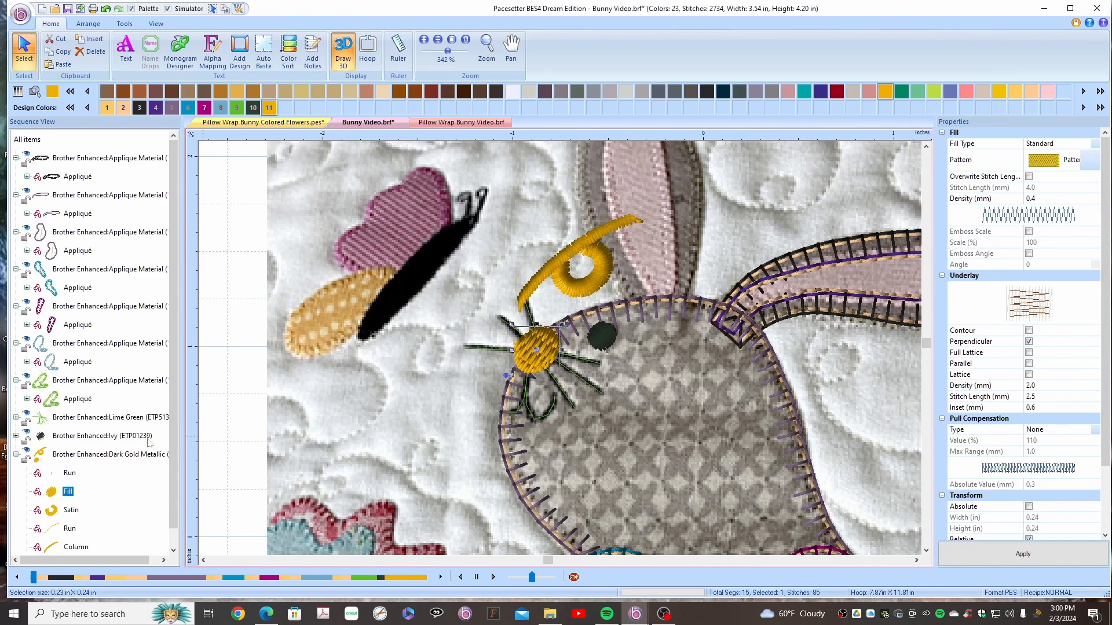
# Step: Delete the bell's leftover satin ring, column and the run segments after the ring, keeping the round nose fill
pyautogui.click(72, 512)
pyautogui.scroll(-1, 164, 522)
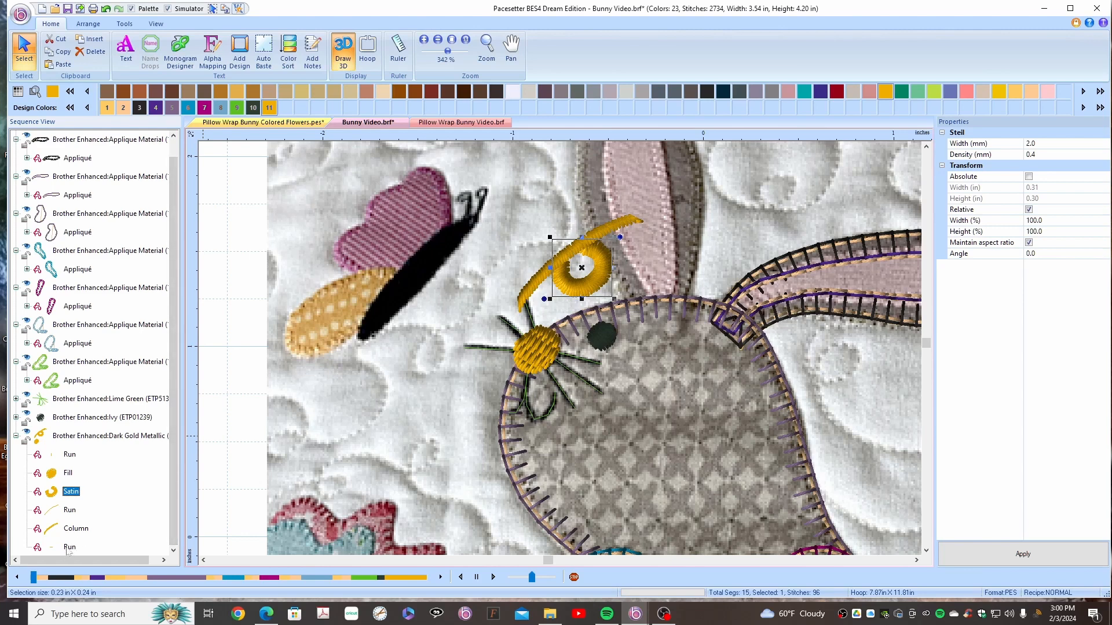
pyautogui.keyDown('shift'); pyautogui.click(67, 549); pyautogui.keyUp('shift')
pyautogui.press('Delete')
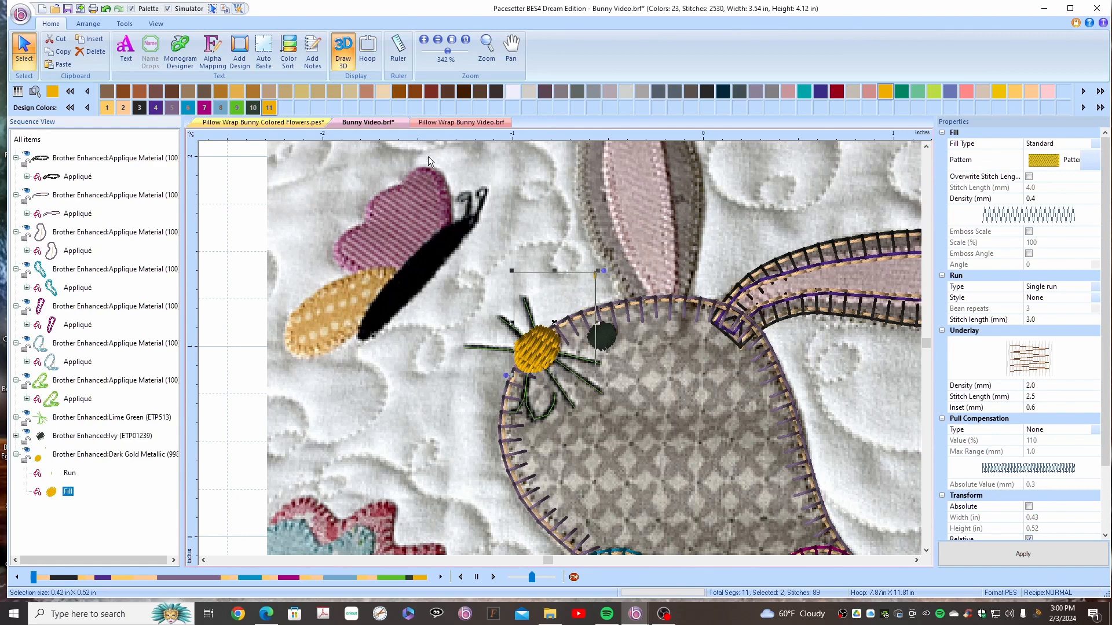
# Step: Recolor the nose fill and its run segment to Salmon Pink (ETP079)
pyautogui.click(70, 91)
pyautogui.click(71, 92)
pyautogui.click(71, 92)
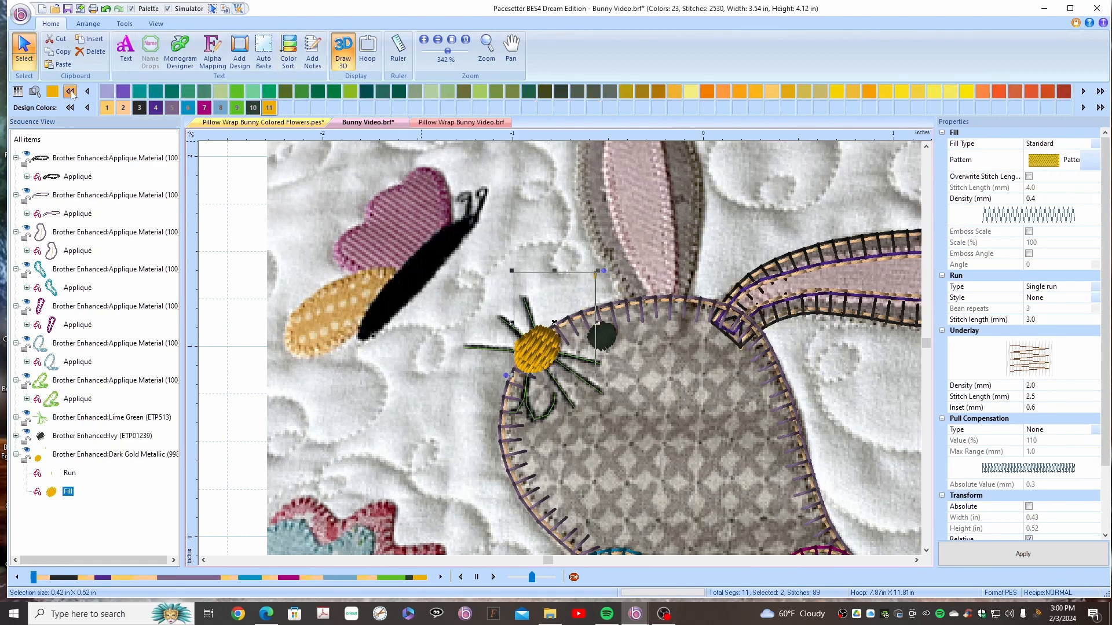
pyautogui.click(71, 92)
pyautogui.click(72, 93)
pyautogui.click(72, 93)
pyautogui.click(71, 93)
pyautogui.click(71, 92)
pyautogui.click(72, 92)
pyautogui.click(72, 93)
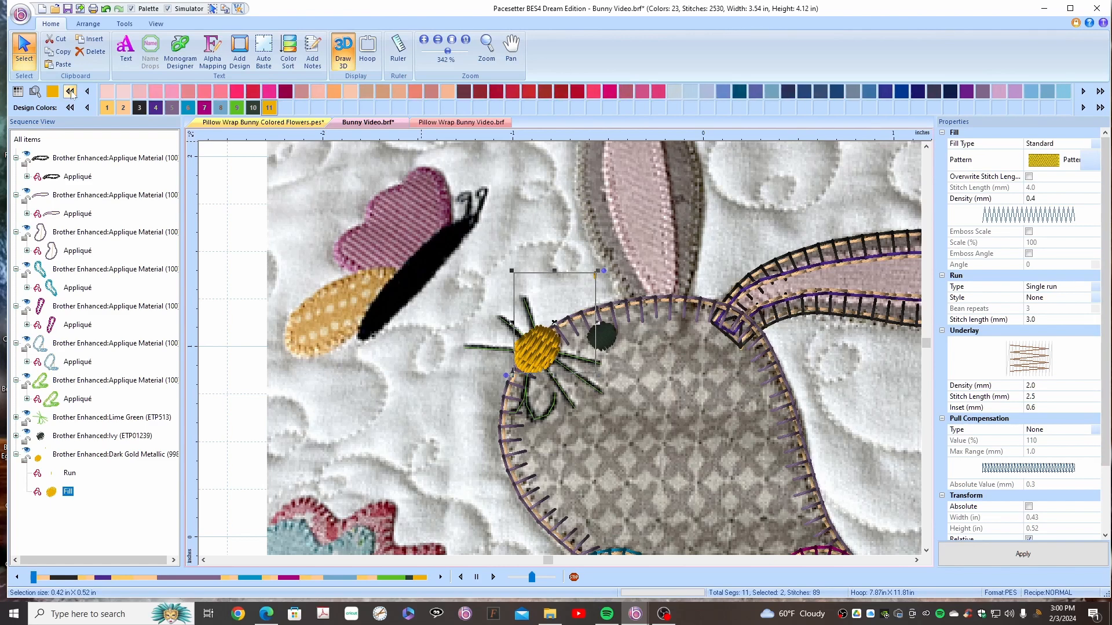
pyautogui.click(140, 93)
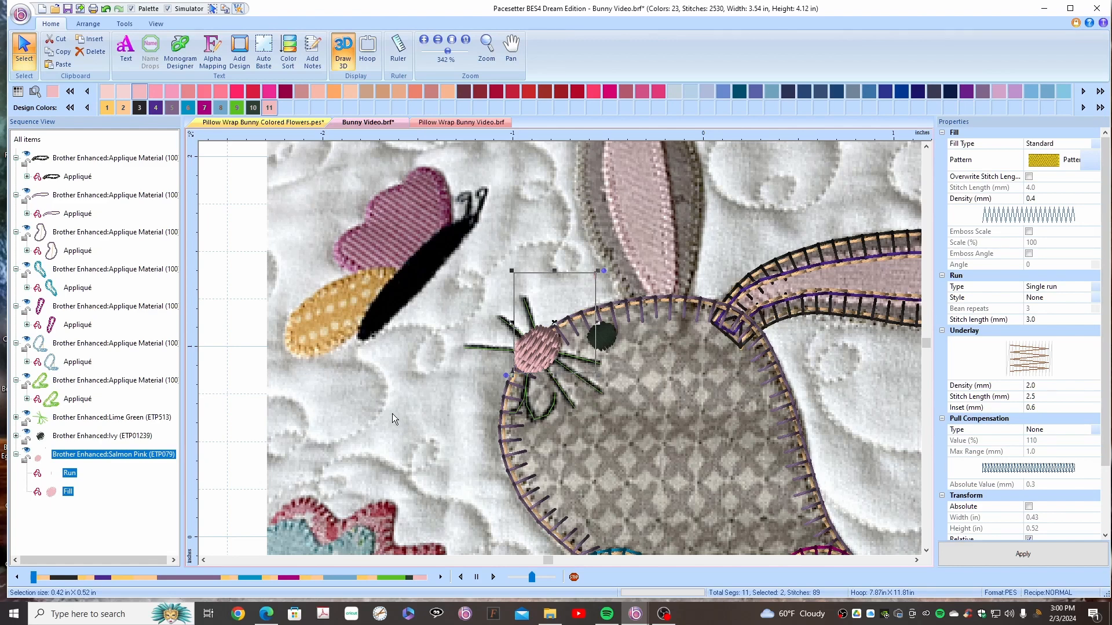
pyautogui.click(290, 412)
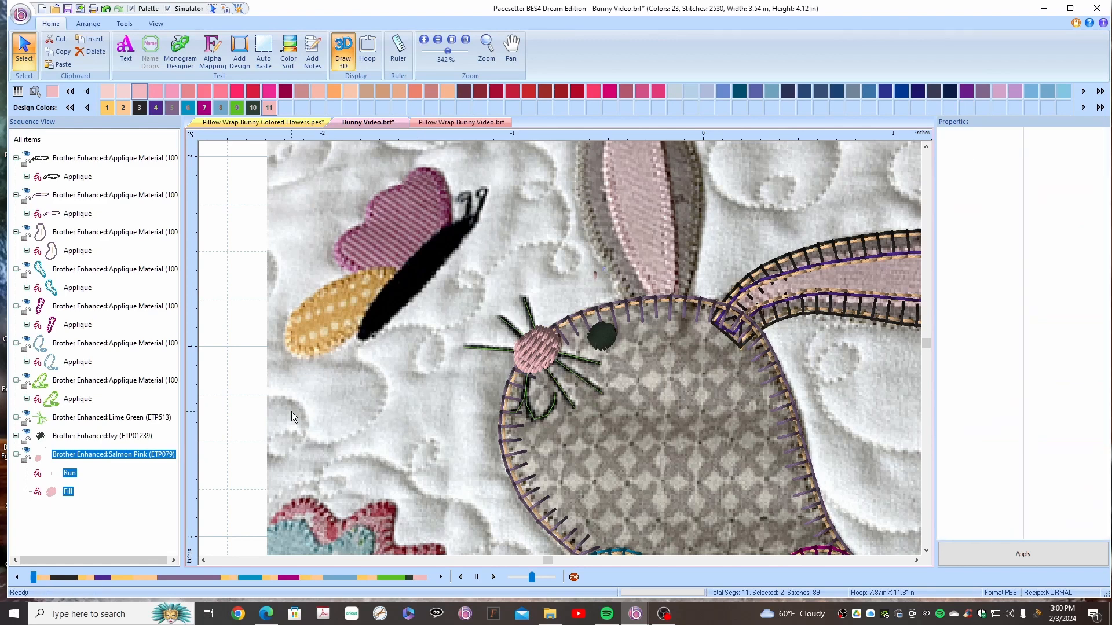
# Step: Delete the stray run segment from the Salmon Pink group
pyautogui.click(534, 357)
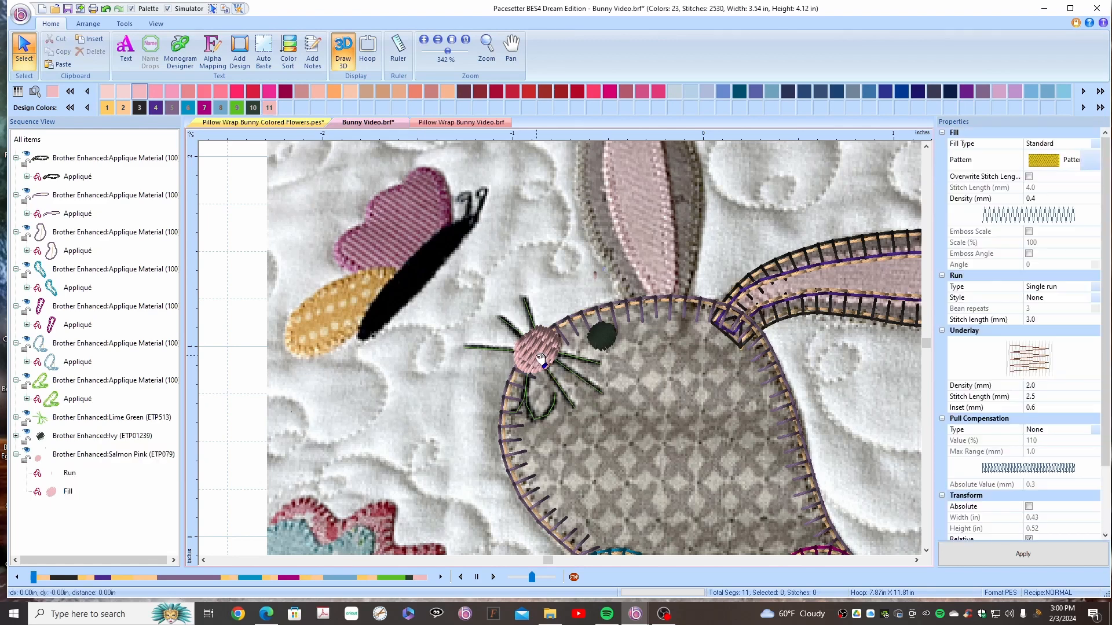
pyautogui.click(70, 474)
pyautogui.press('Delete')
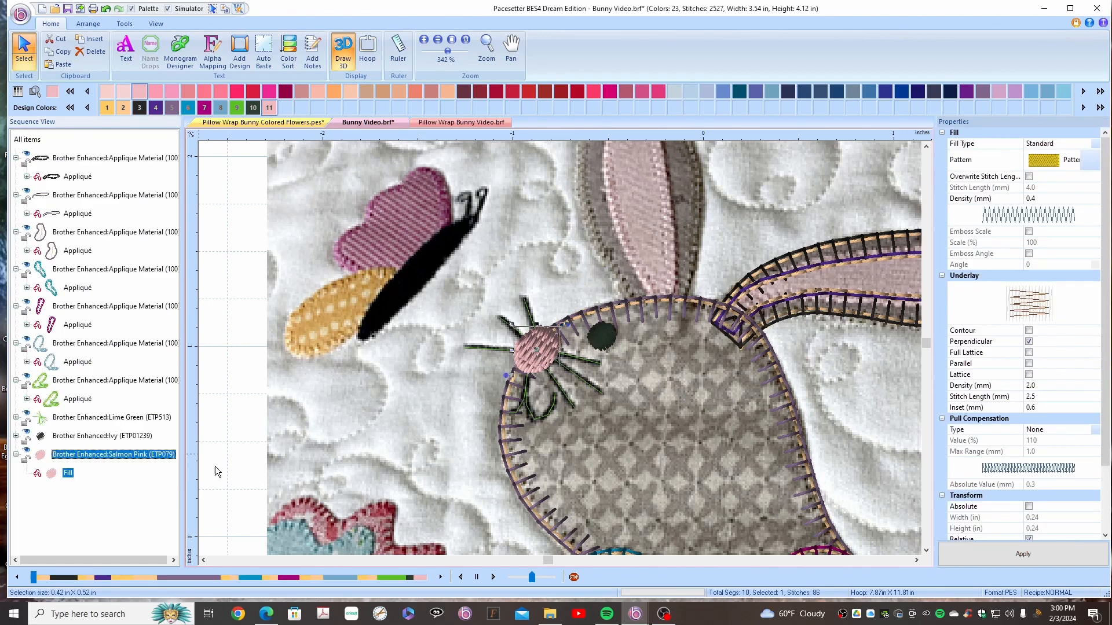
# Step: Duplicate the pink nose fill with Power Copy, placing the copy over the bunny's nose
pyautogui.rightClick(538, 355)
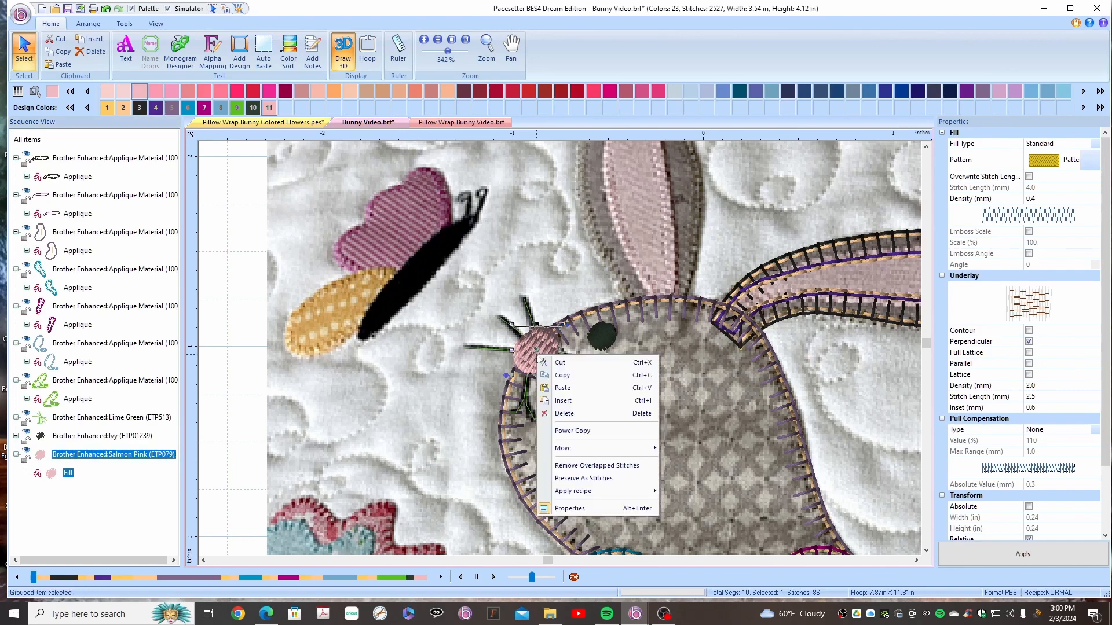
pyautogui.click(572, 432)
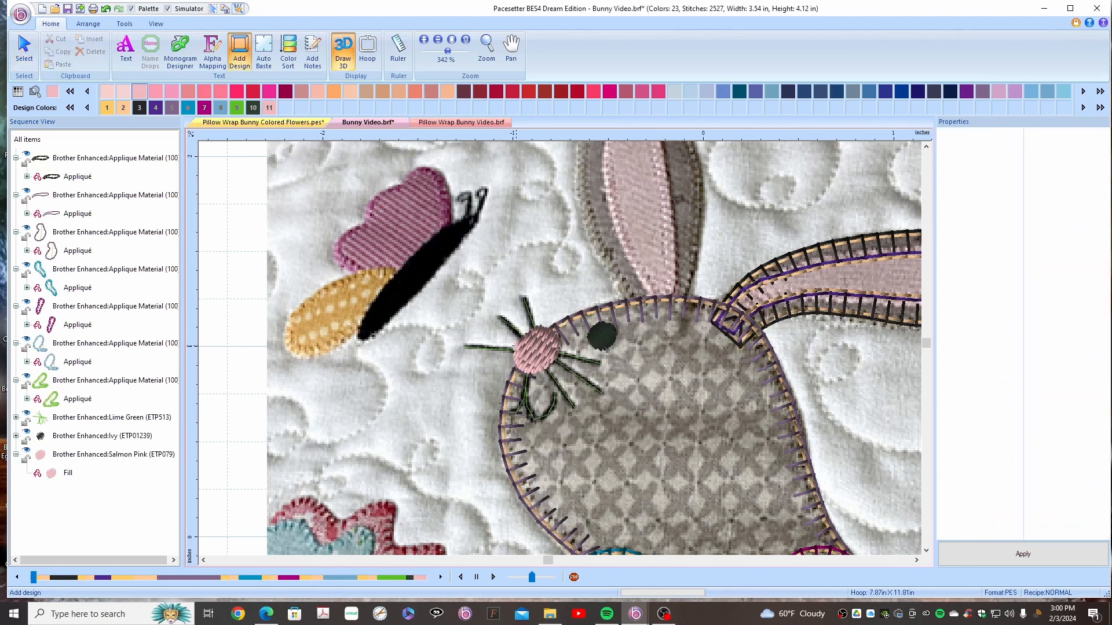
pyautogui.click(550, 339)
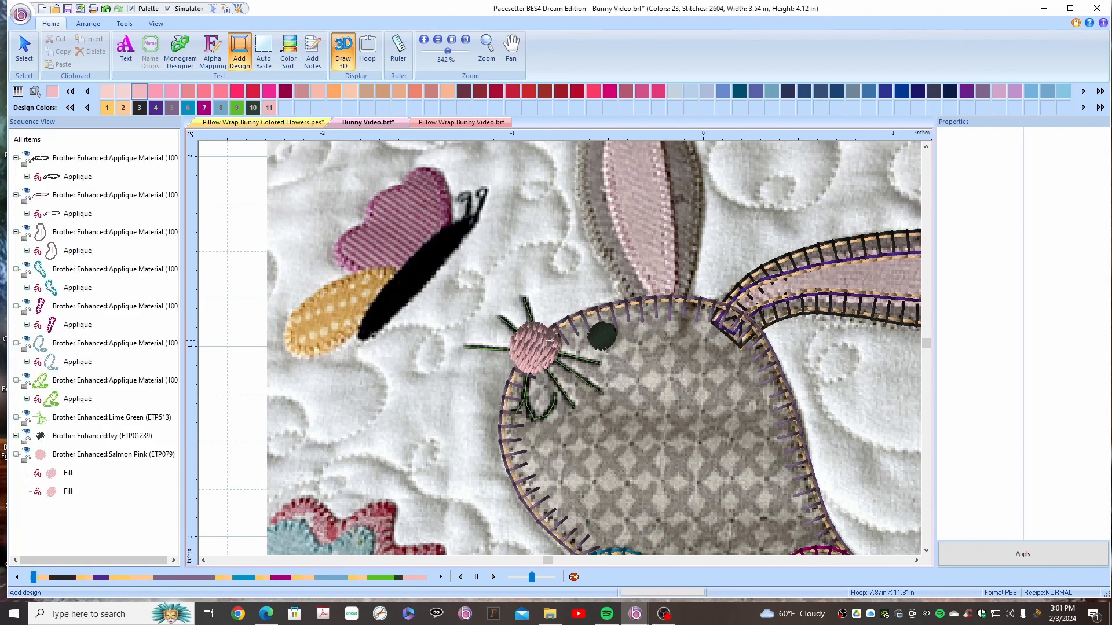
# Step: Move the original pink fill off the face to above the nose and center the copy over the nose in the photo
pyautogui.click(68, 473)
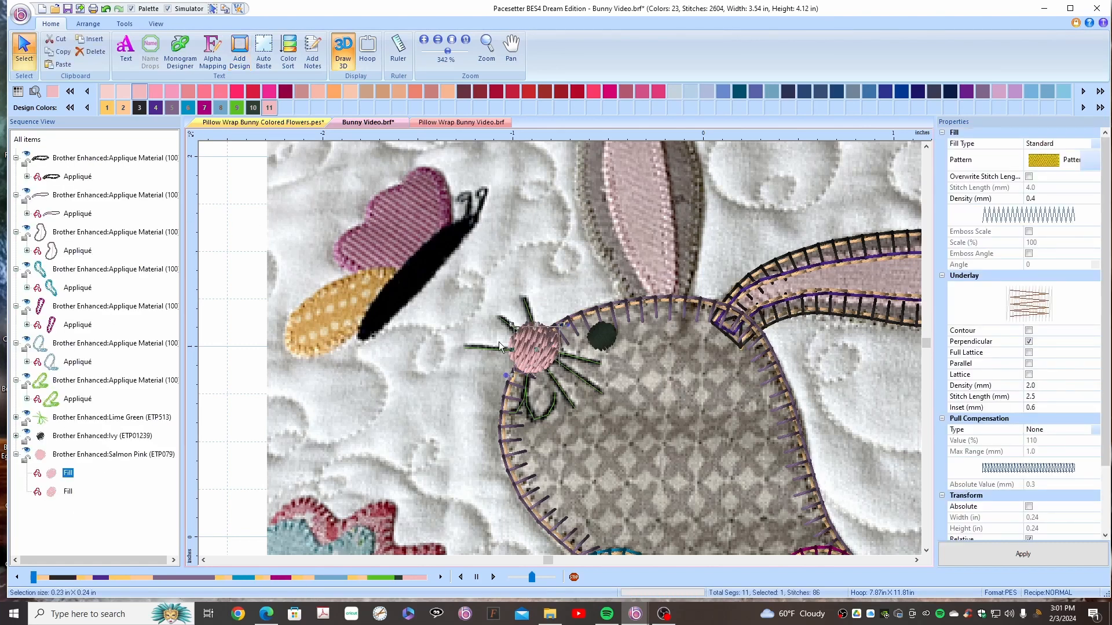
pyautogui.moveTo(537, 351); pyautogui.dragTo(532, 236)
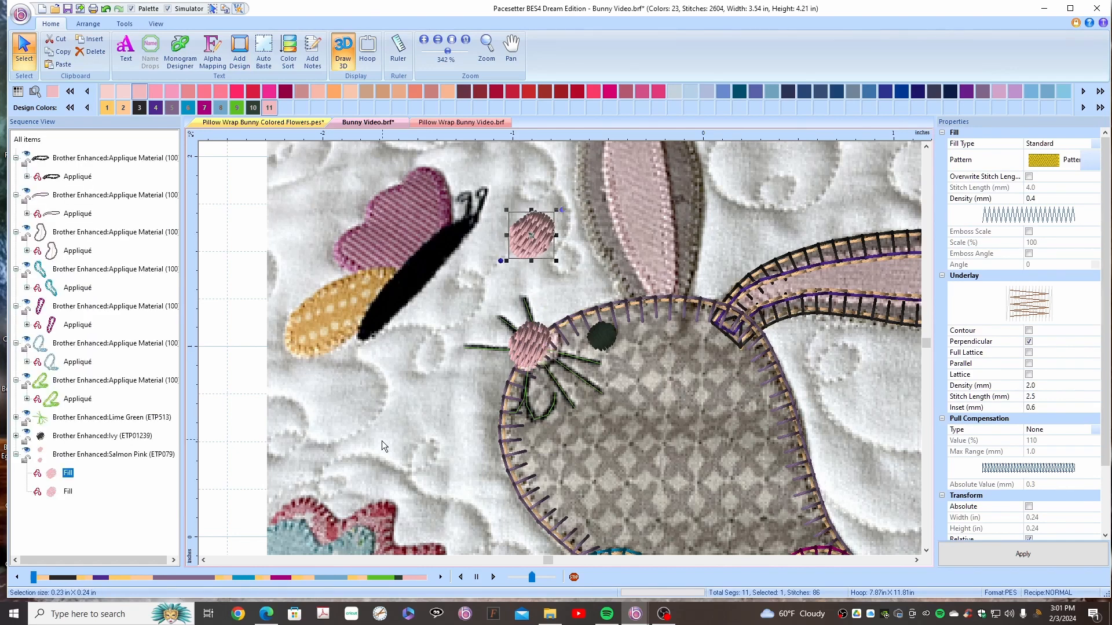
pyautogui.click(68, 492)
pyautogui.moveTo(533, 344); pyautogui.dragTo(536, 349)
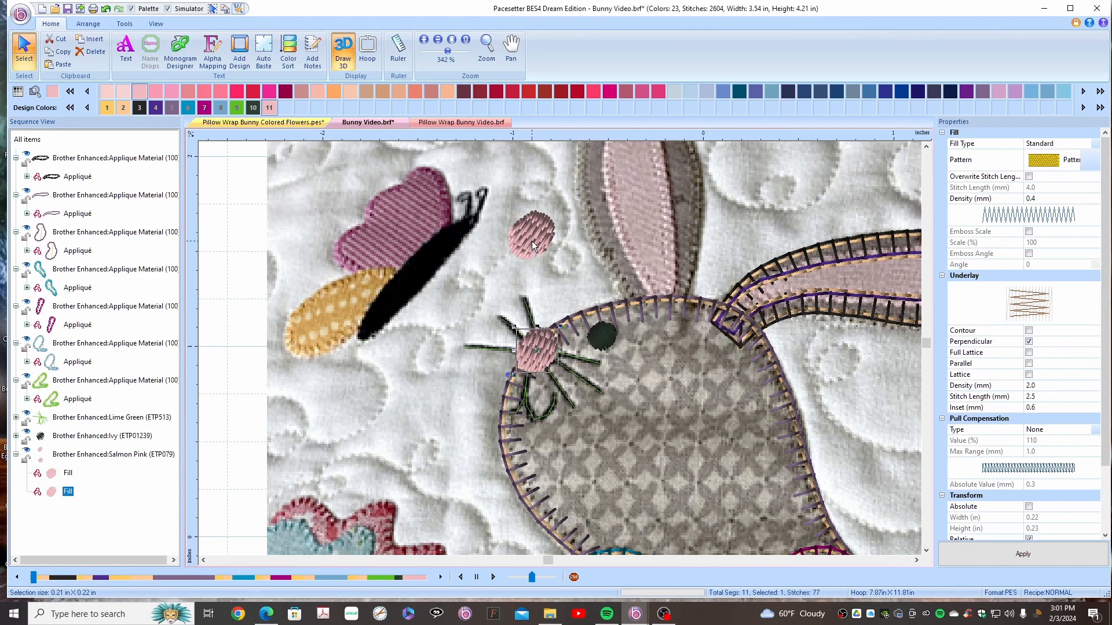
# Step: Move the spare pink fill off the backdrop photo, to the left of the butterfly
pyautogui.moveTo(532, 251); pyautogui.dragTo(237, 351)
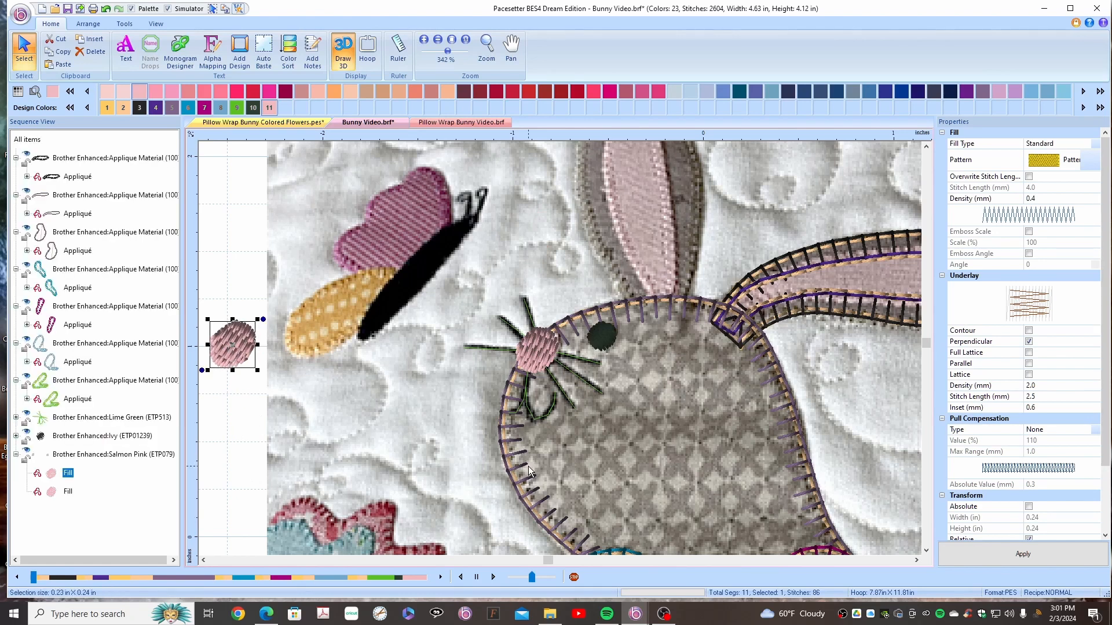
# Step: Browse the Accents folder of the built-in designs and preview the balloon design Accent-002
pyautogui.click(245, 64)
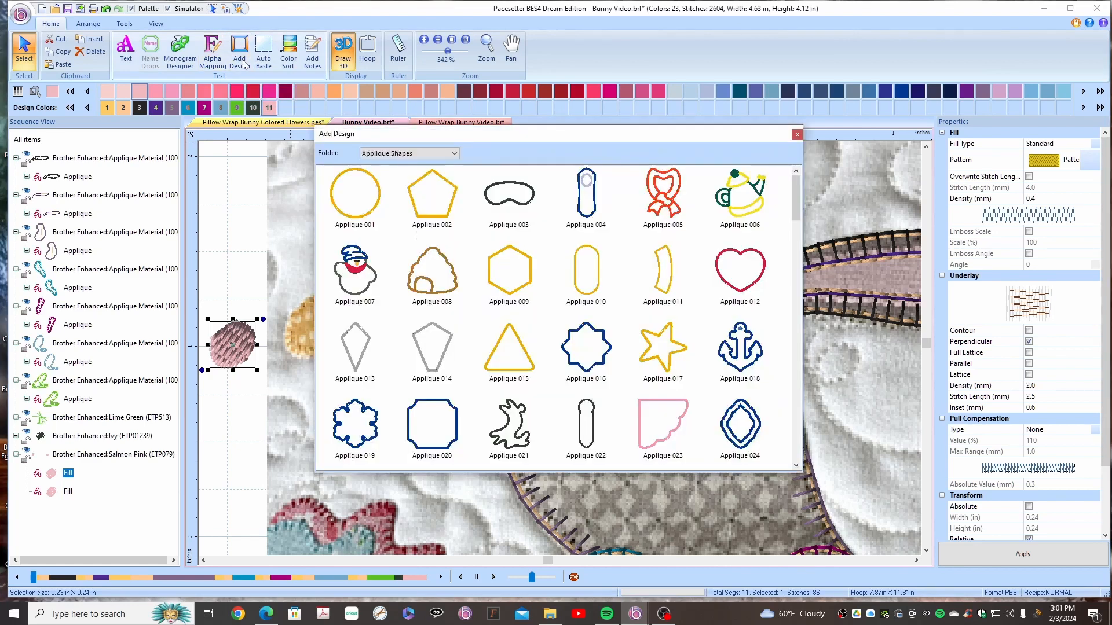
pyautogui.click(454, 154)
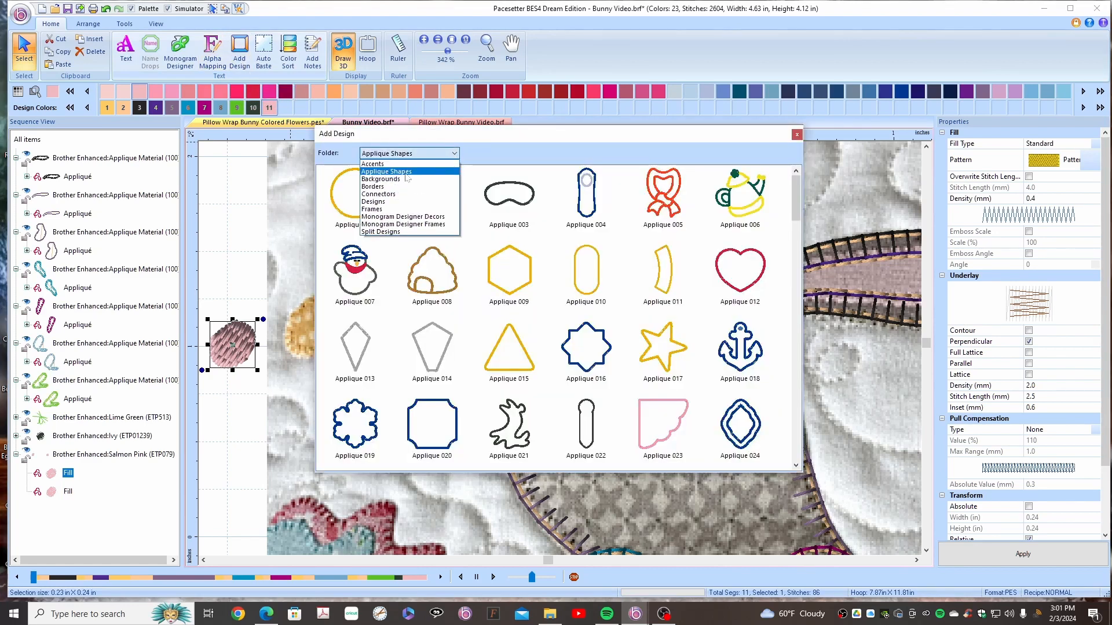
pyautogui.click(382, 162)
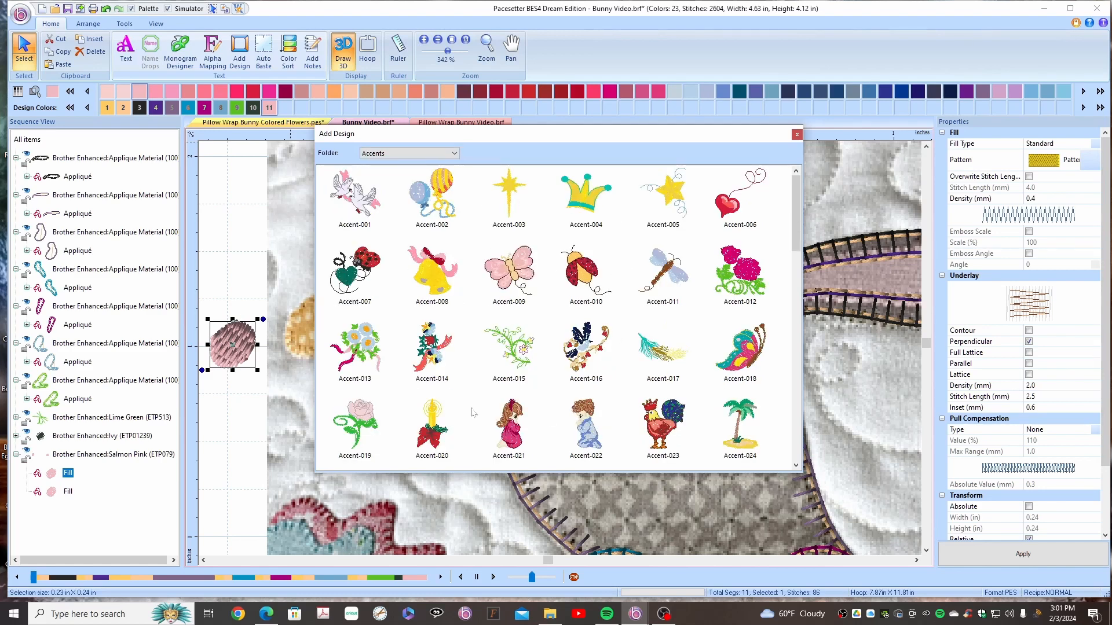
pyautogui.moveTo(447, 216)
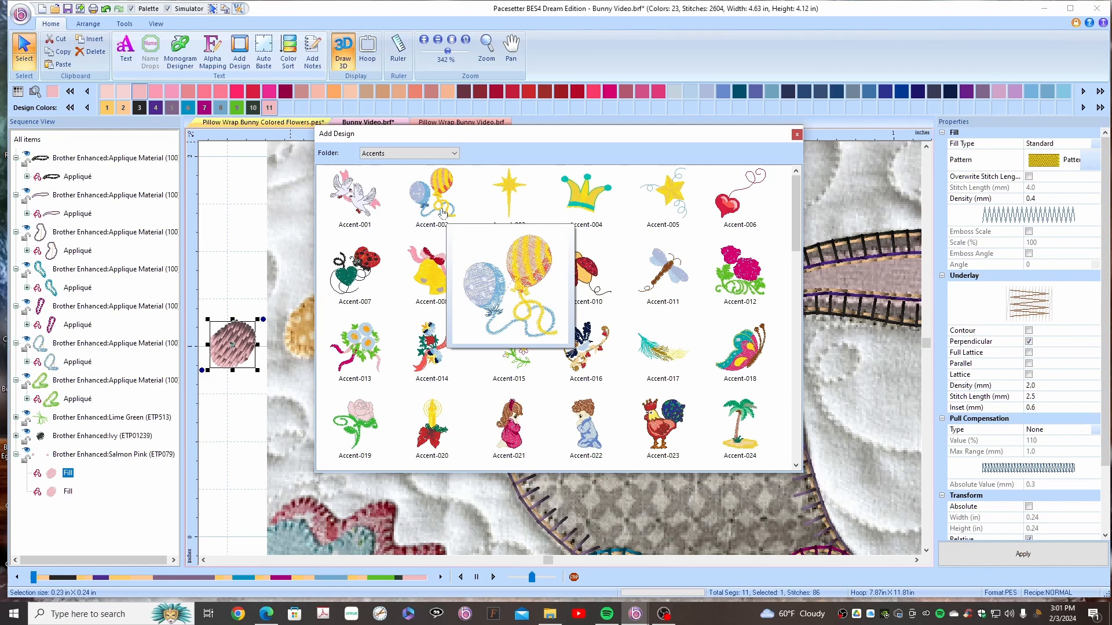
pyautogui.click(797, 135)
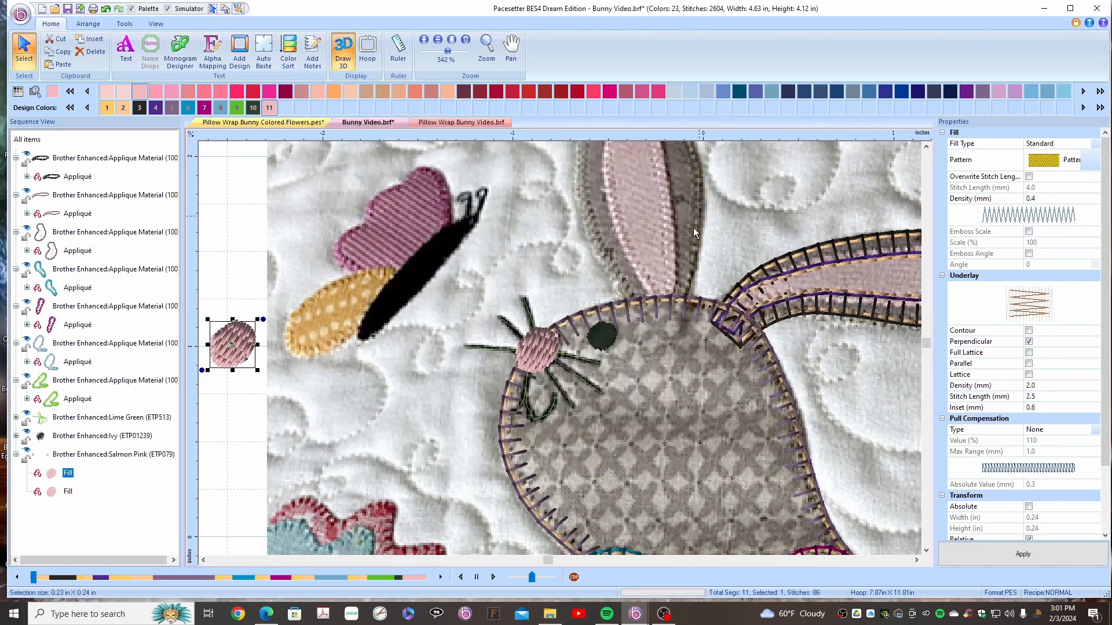
pyautogui.click(439, 40)
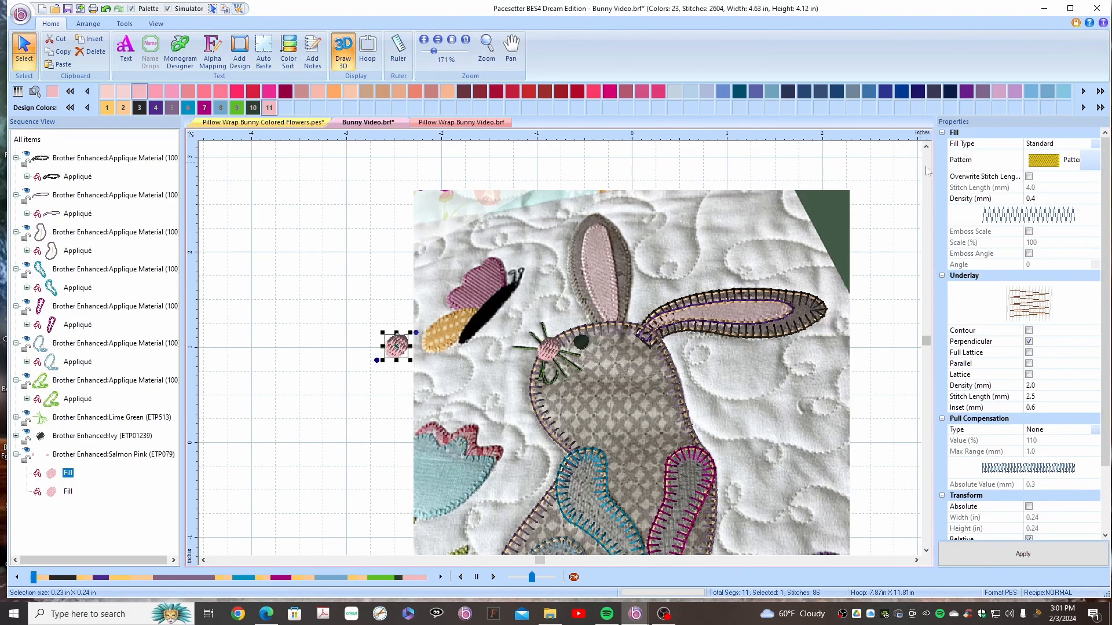
pyautogui.moveTo(926, 343); pyautogui.dragTo(925, 375)
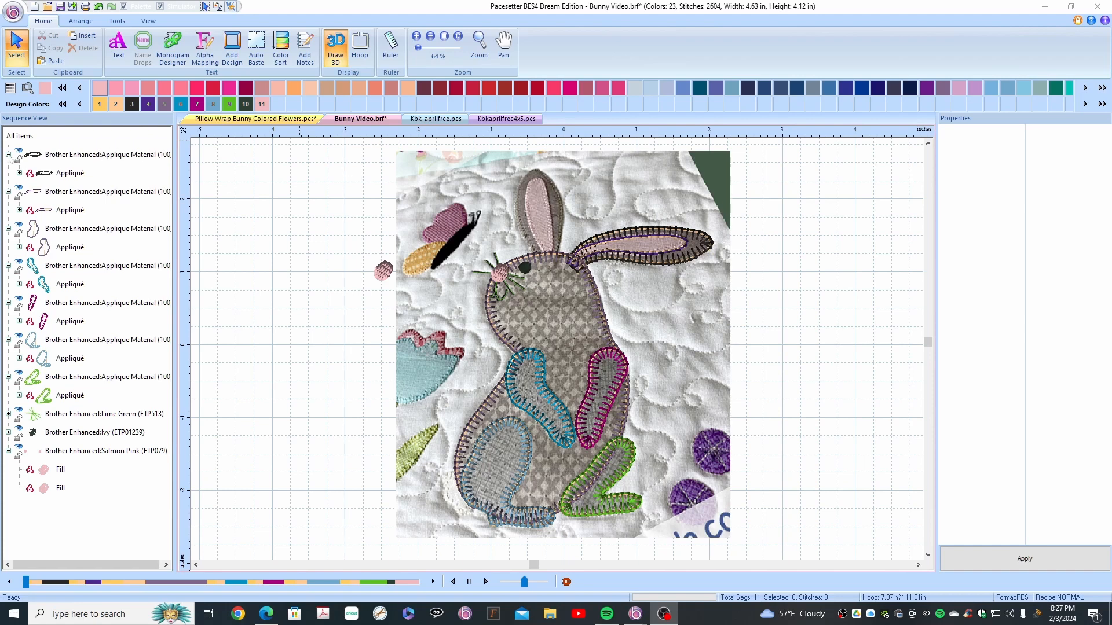
# Step: Duplicate the outer and inner appliqué pieces of the horizontal ear and place the copy over the upright ear
pyautogui.click(8, 154)
pyautogui.click(8, 172)
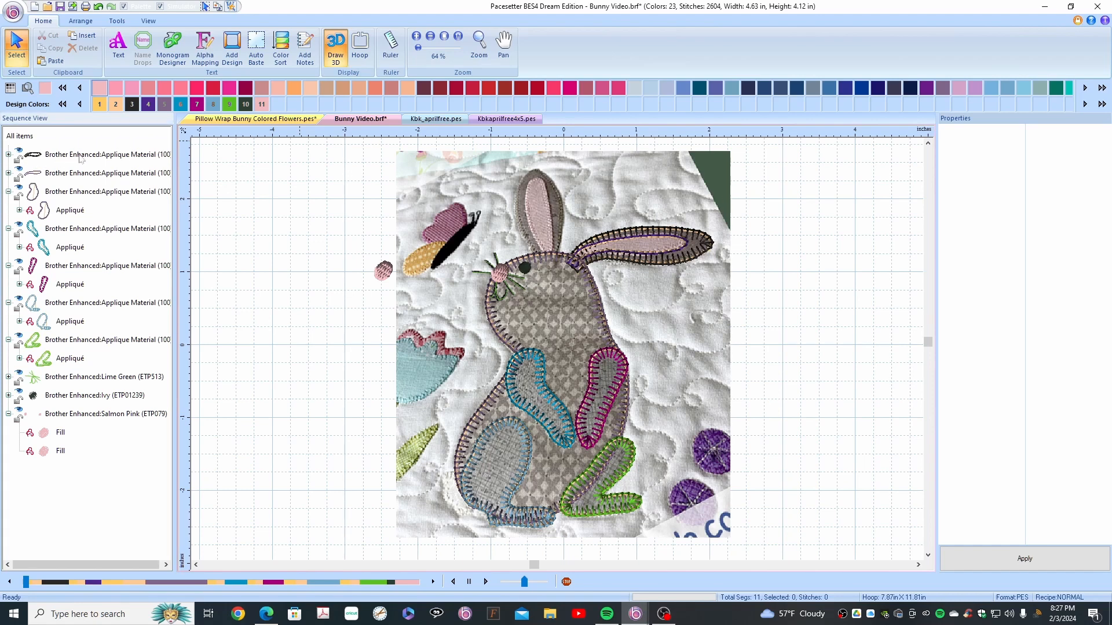
pyautogui.click(86, 155)
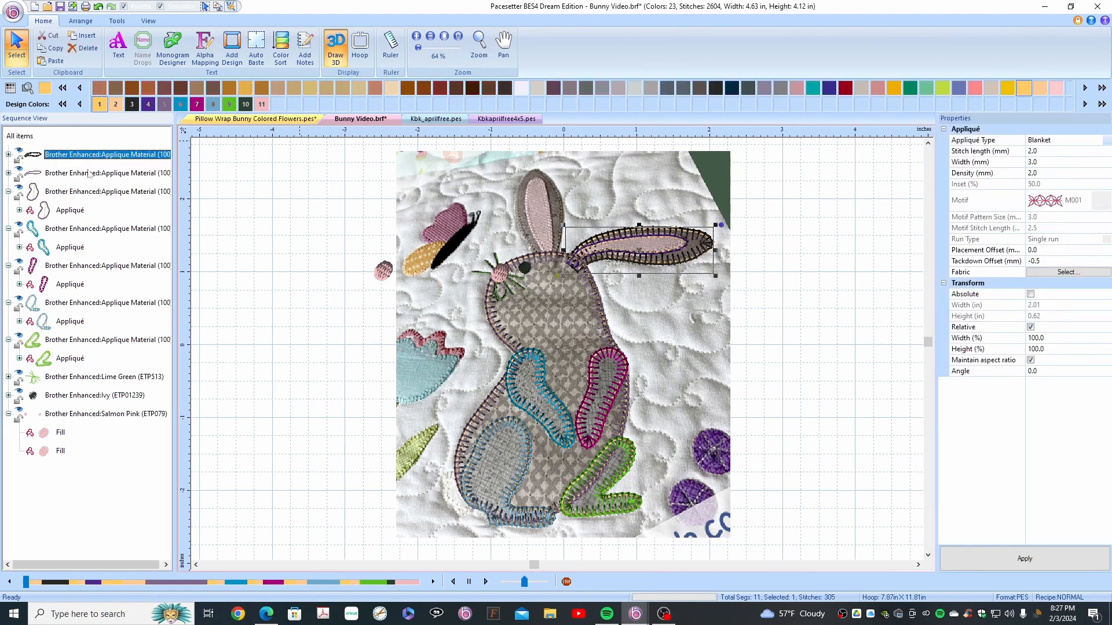
pyautogui.keyDown('ctrl'); pyautogui.click(89, 173); pyautogui.keyUp('ctrl')
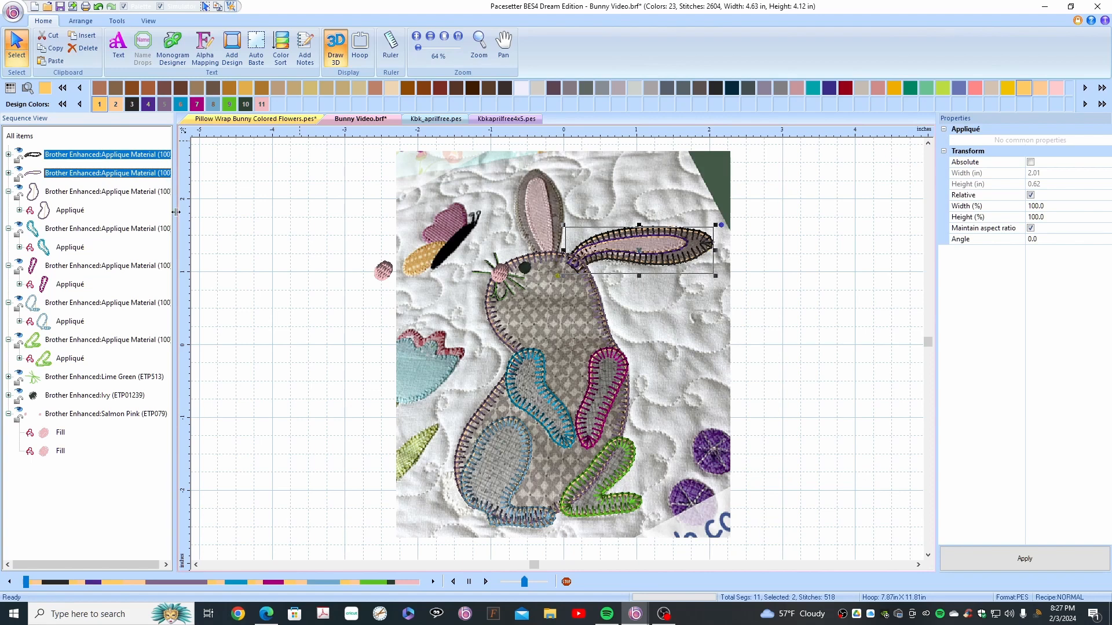
pyautogui.rightClick(110, 173)
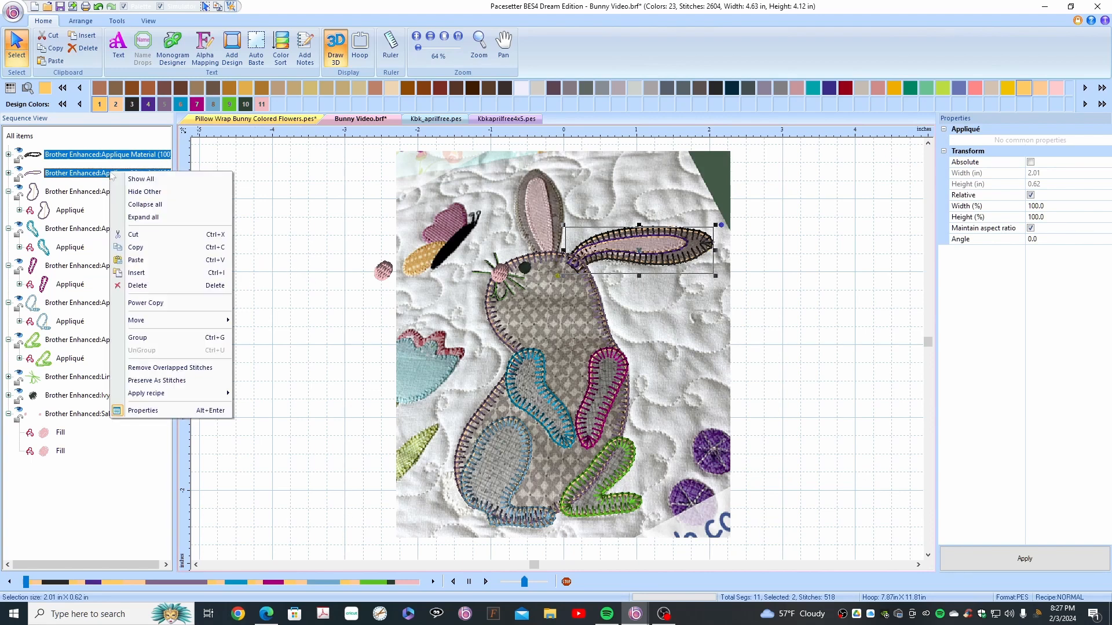
pyautogui.click(136, 247)
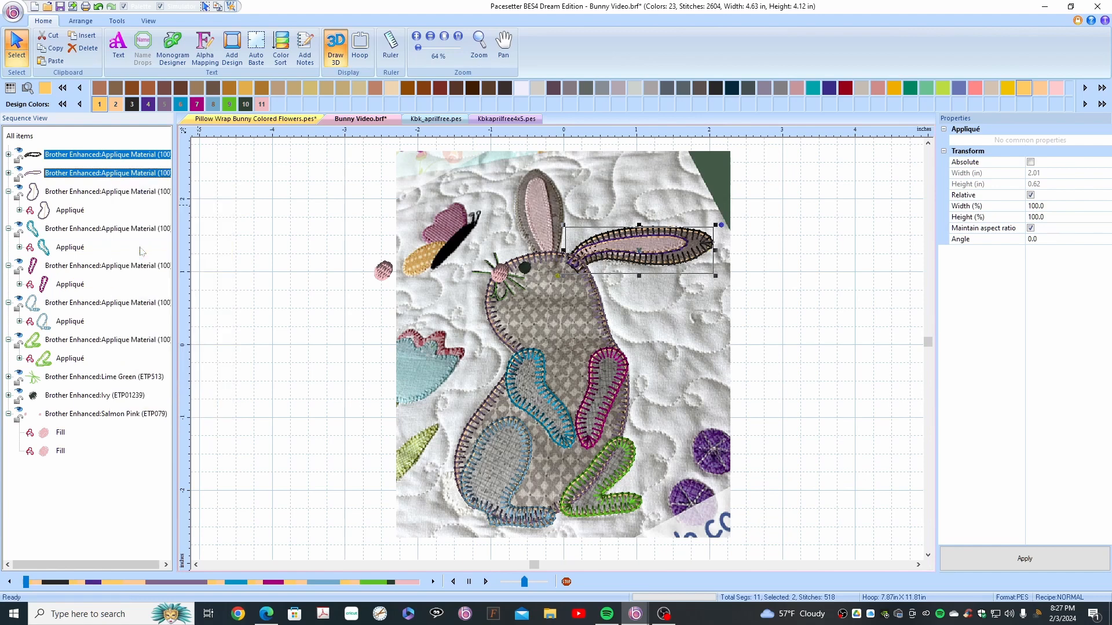
pyautogui.rightClick(139, 176)
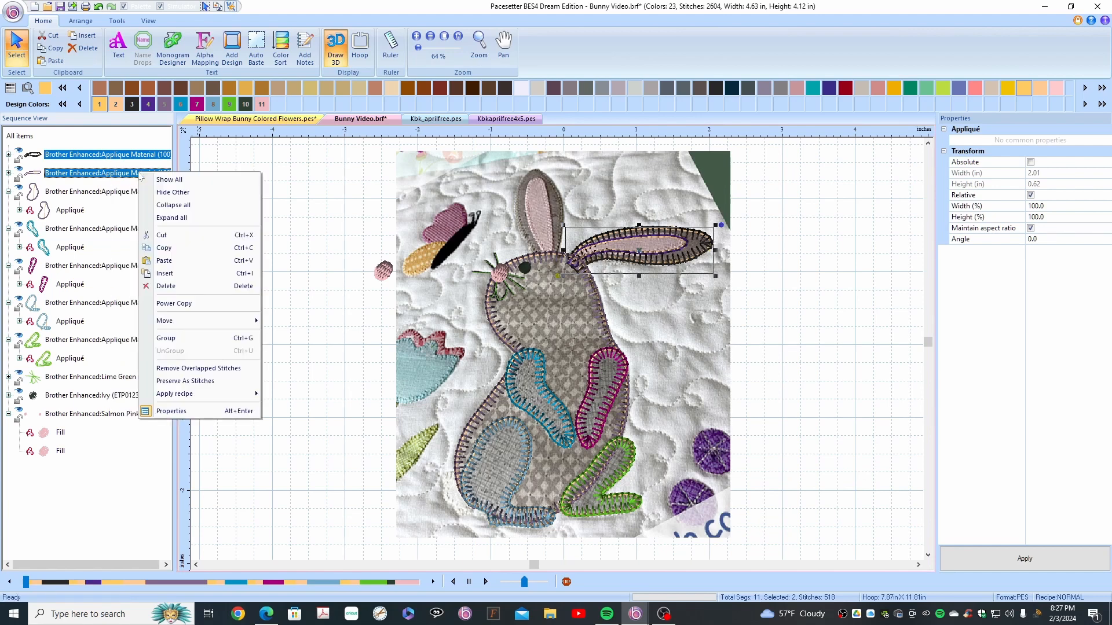
pyautogui.click(165, 261)
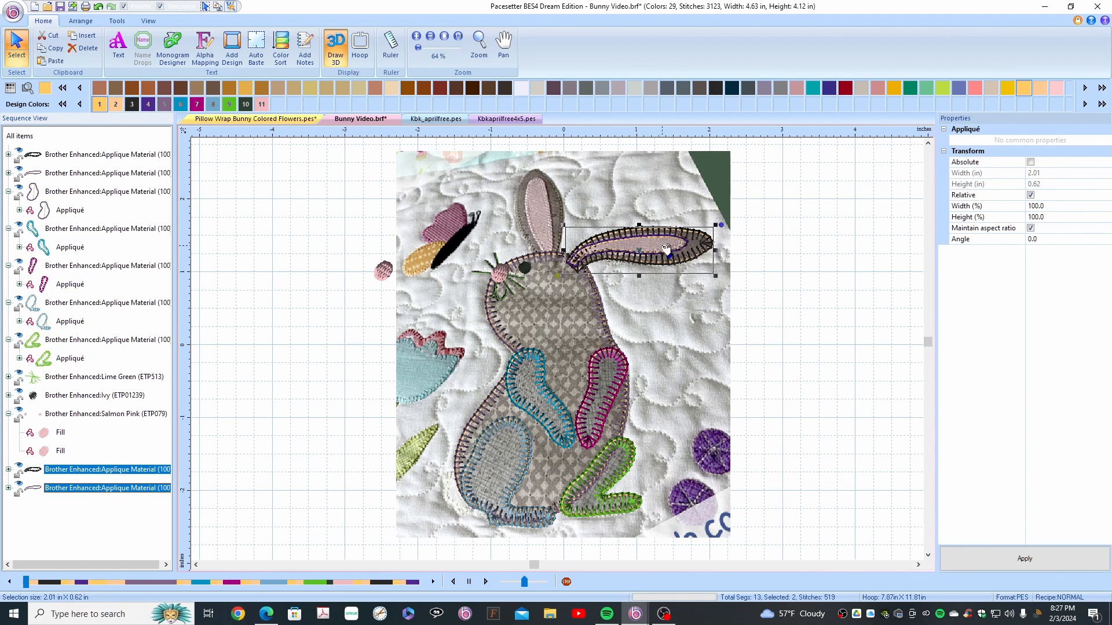
pyautogui.moveTo(667, 249); pyautogui.dragTo(554, 220)
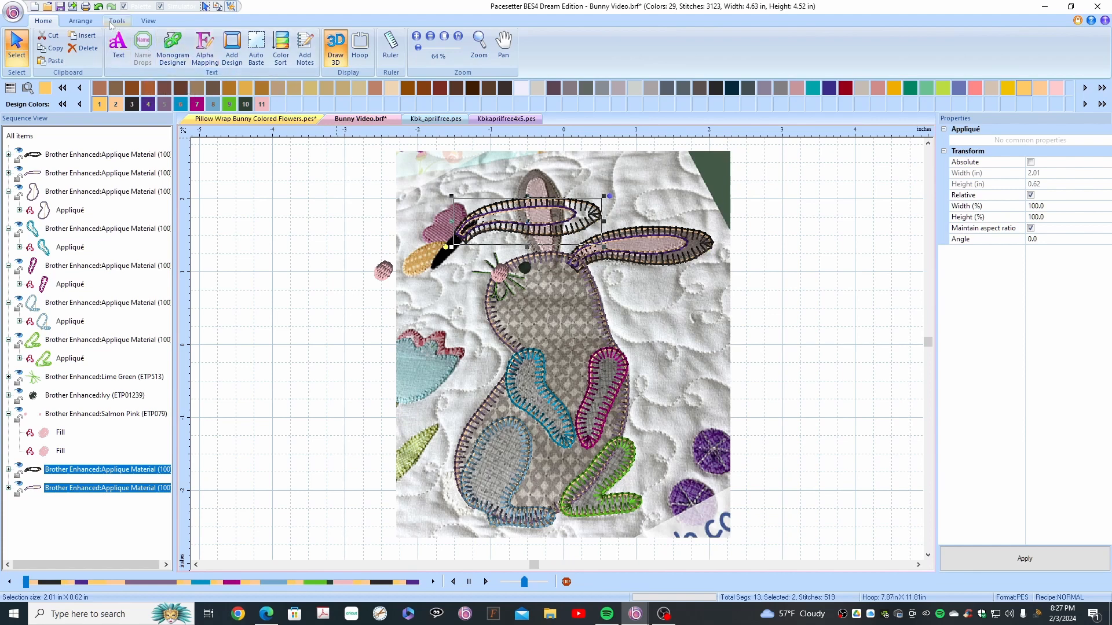
# Step: Rotate the copied ear 90° to the left and flip it horizontally
pyautogui.click(81, 20)
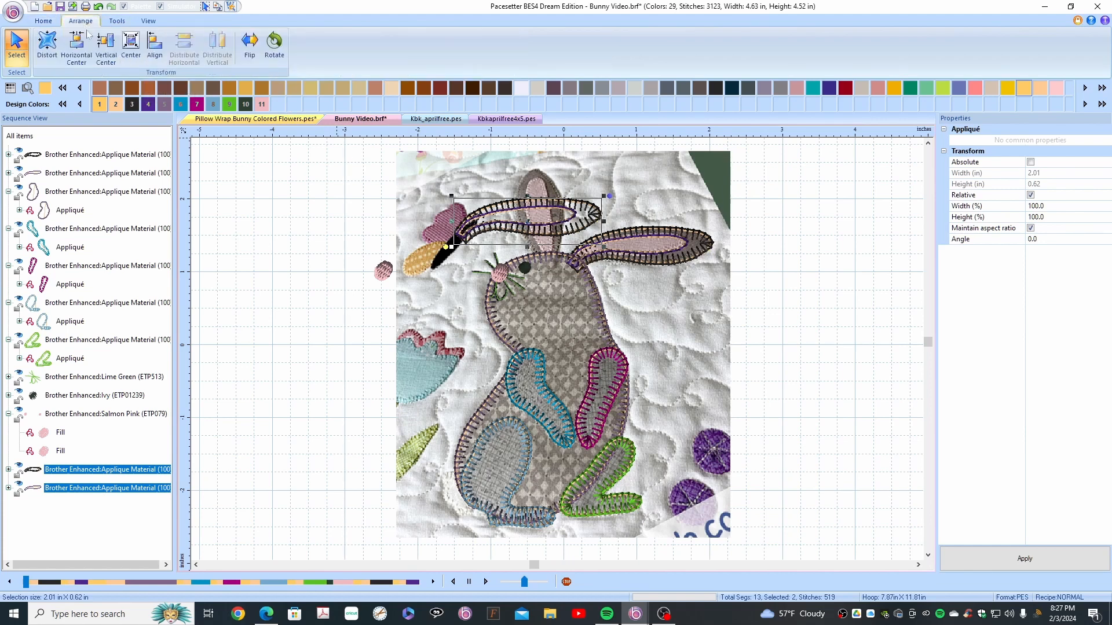
pyautogui.click(275, 55)
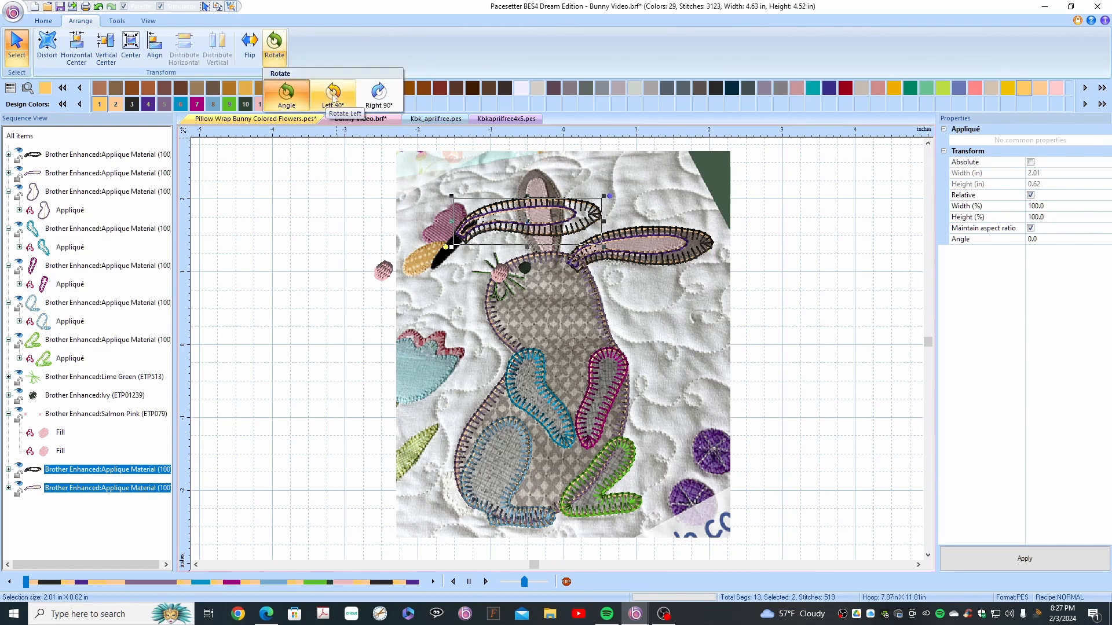
pyautogui.click(334, 98)
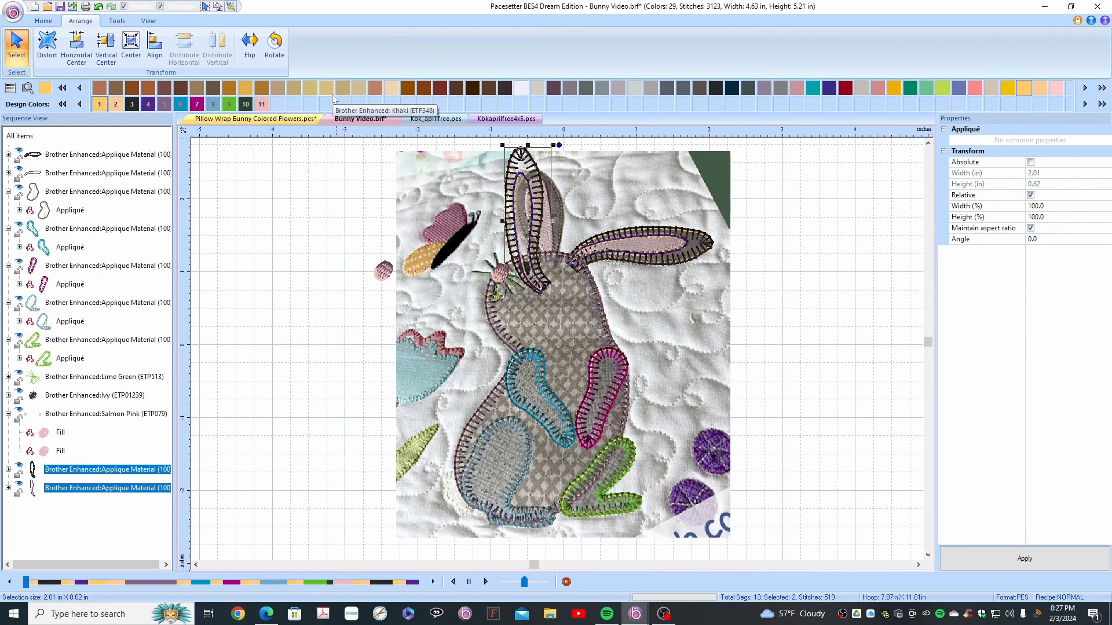
pyautogui.click(254, 58)
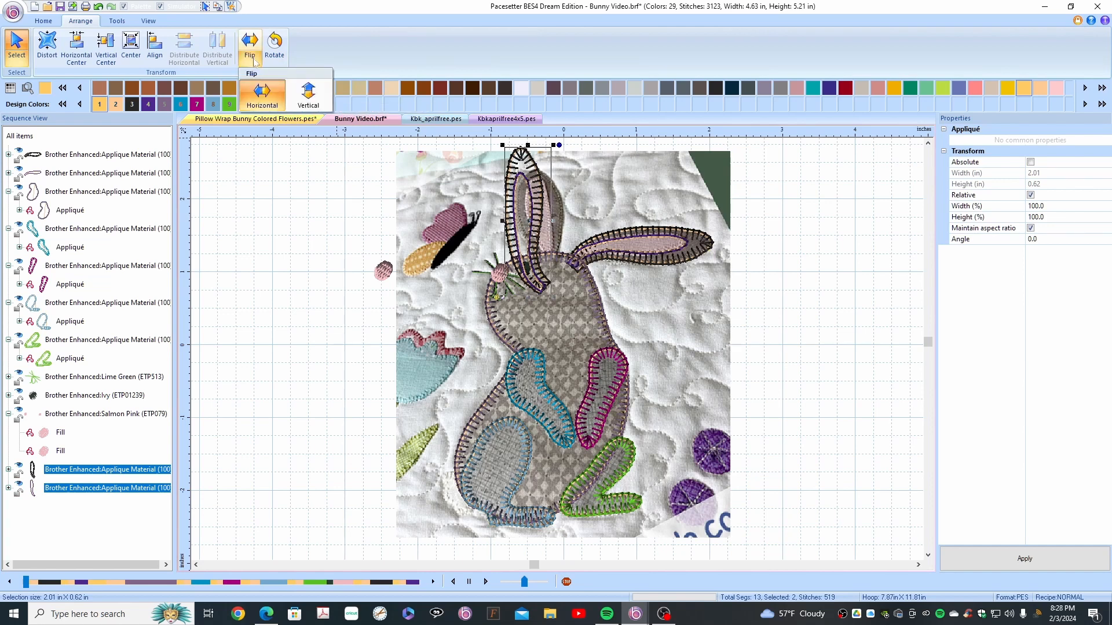
pyautogui.click(262, 93)
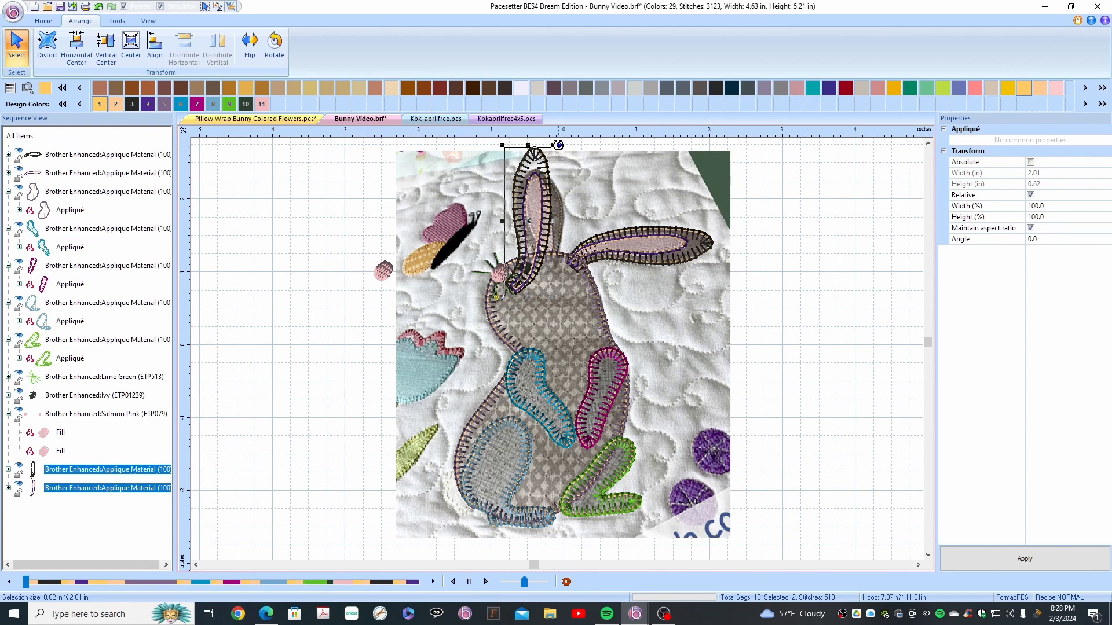
# Step: Tilt the copied ear so it leans to the left and set its base on top of the bunny's head
pyautogui.moveTo(557, 145); pyautogui.dragTo(498, 164)
pyautogui.moveTo(544, 212)
pyautogui.mouseDown()
pyautogui.moveTo(535, 201)
pyautogui.moveTo(538, 210)
pyautogui.mouseUp()
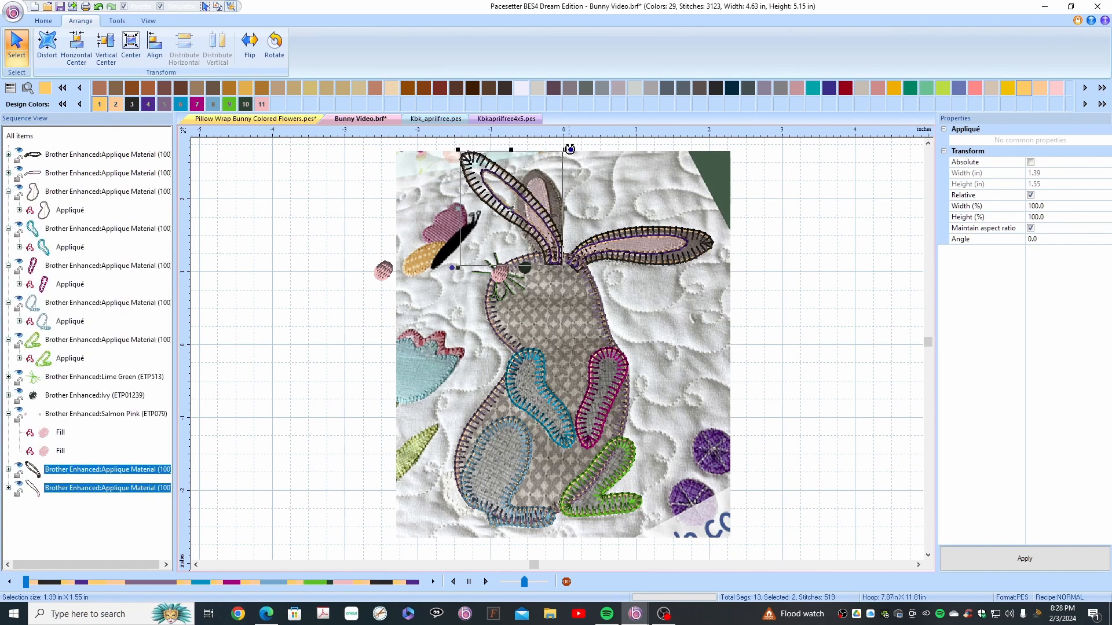
pyautogui.moveTo(571, 149); pyautogui.dragTo(585, 168)
pyautogui.moveTo(543, 227); pyautogui.dragTo(563, 223)
# Step: Rotate both pieces of the original ear to point up and right, and move its base beside the copied ear's
pyautogui.click(659, 253)
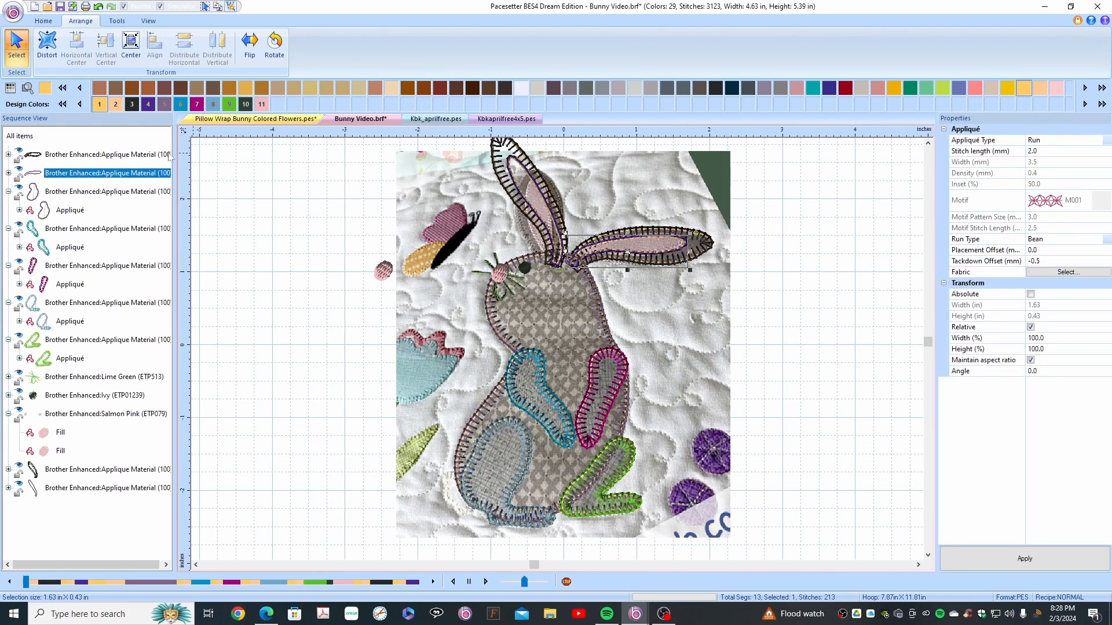
pyautogui.keyDown('shift'); pyautogui.click(124, 156); pyautogui.keyUp('shift')
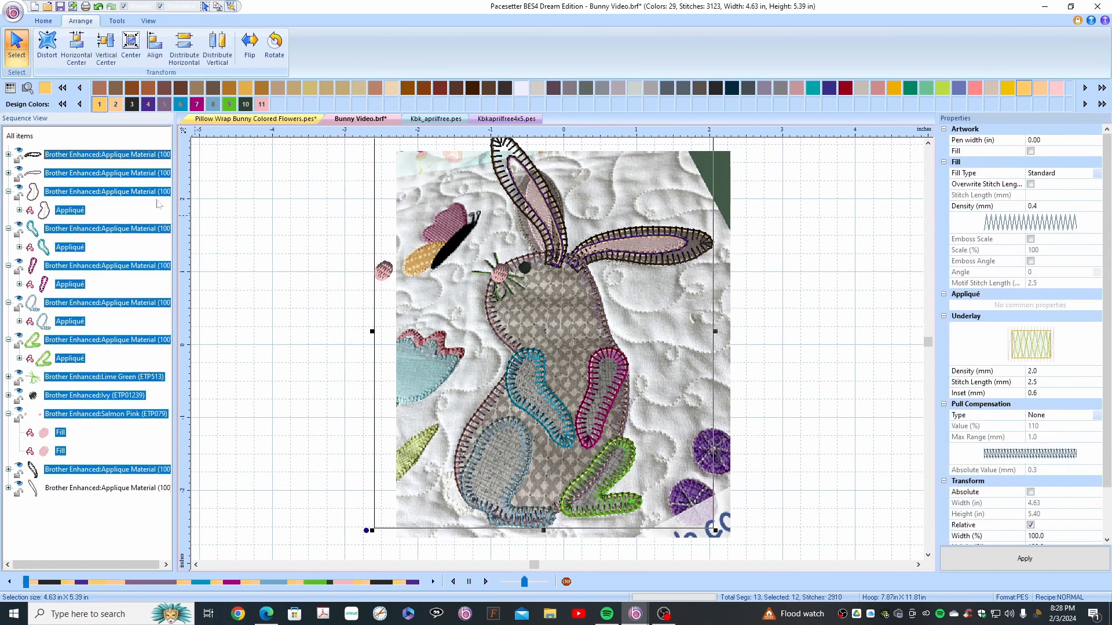
pyautogui.click(141, 158)
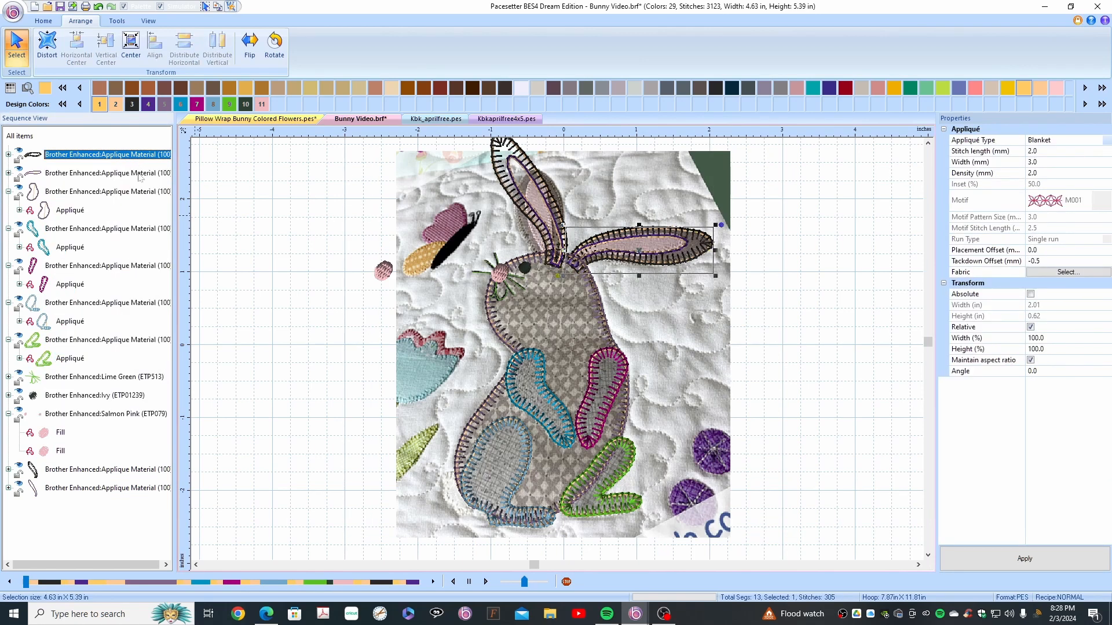
pyautogui.keyDown('ctrl'); pyautogui.click(140, 174); pyautogui.keyUp('ctrl')
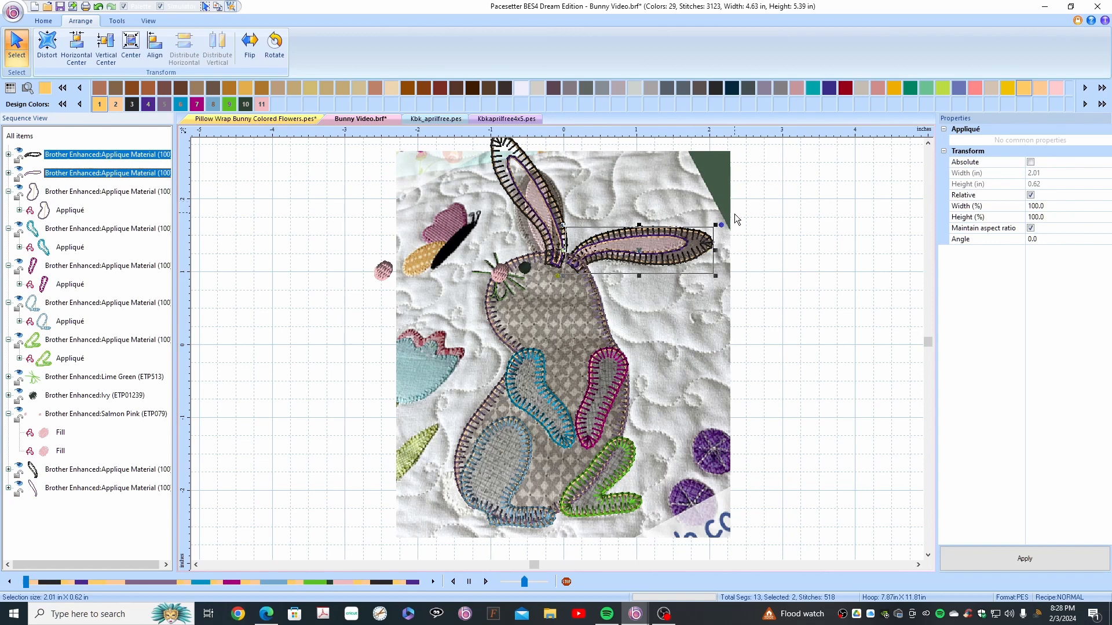
pyautogui.moveTo(721, 226); pyautogui.dragTo(688, 198)
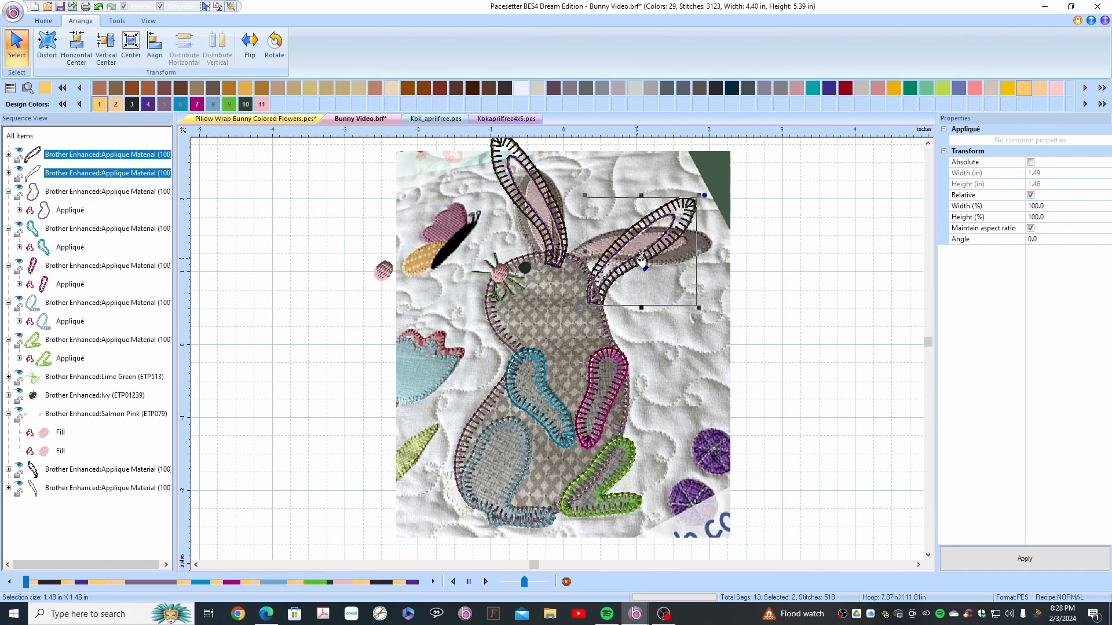
pyautogui.moveTo(642, 259); pyautogui.dragTo(617, 226)
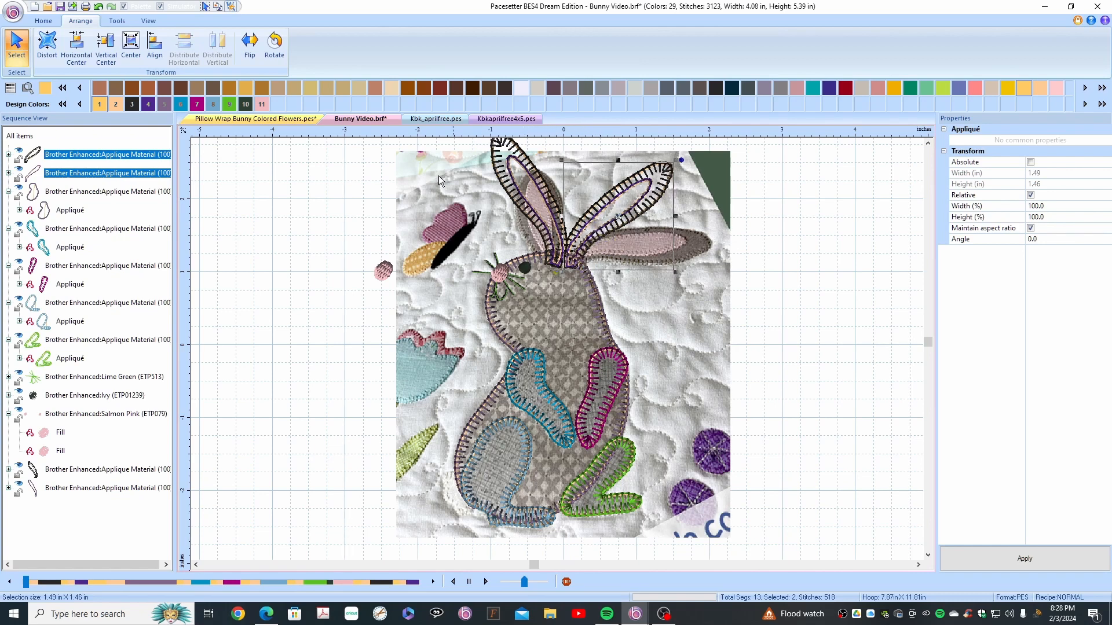
# Step: Nudge the left ear's two pieces slightly left and reorder them in the sequence directly after the right ear's pieces
pyautogui.click(106, 472)
pyautogui.keyDown('ctrl'); pyautogui.click(105, 490); pyautogui.keyUp('ctrl')
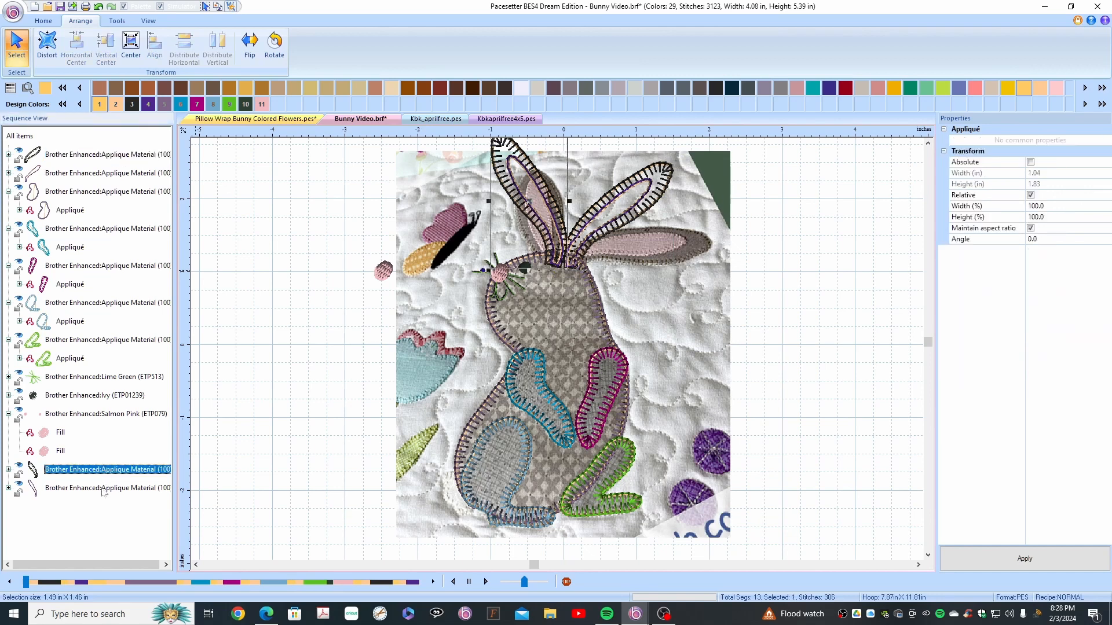
pyautogui.moveTo(552, 242); pyautogui.dragTo(550, 241)
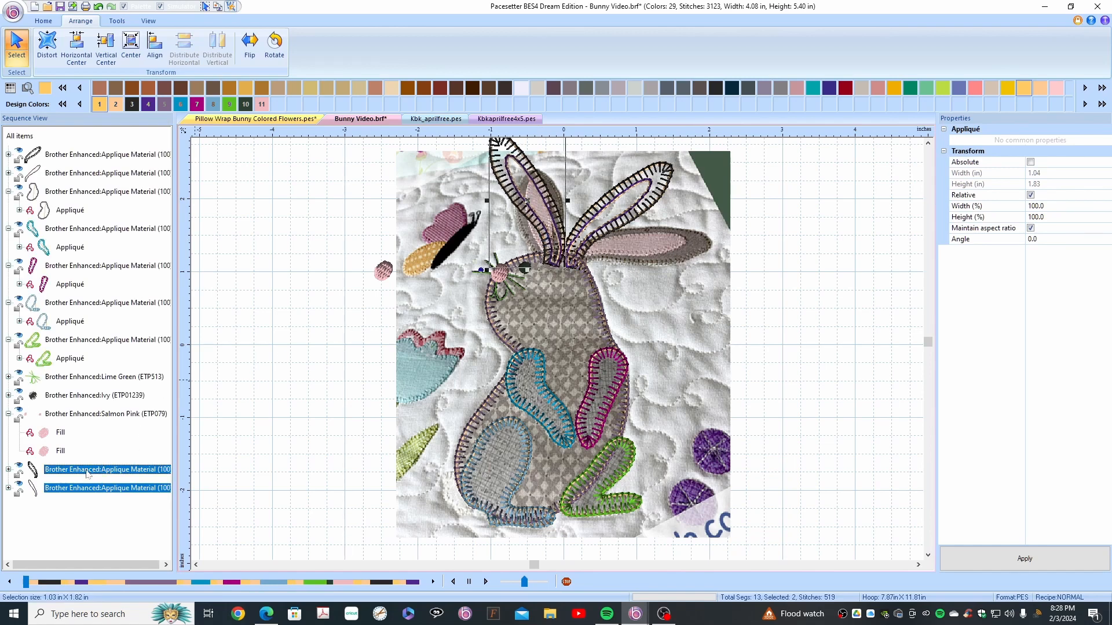
pyautogui.moveTo(87, 473); pyautogui.dragTo(109, 186)
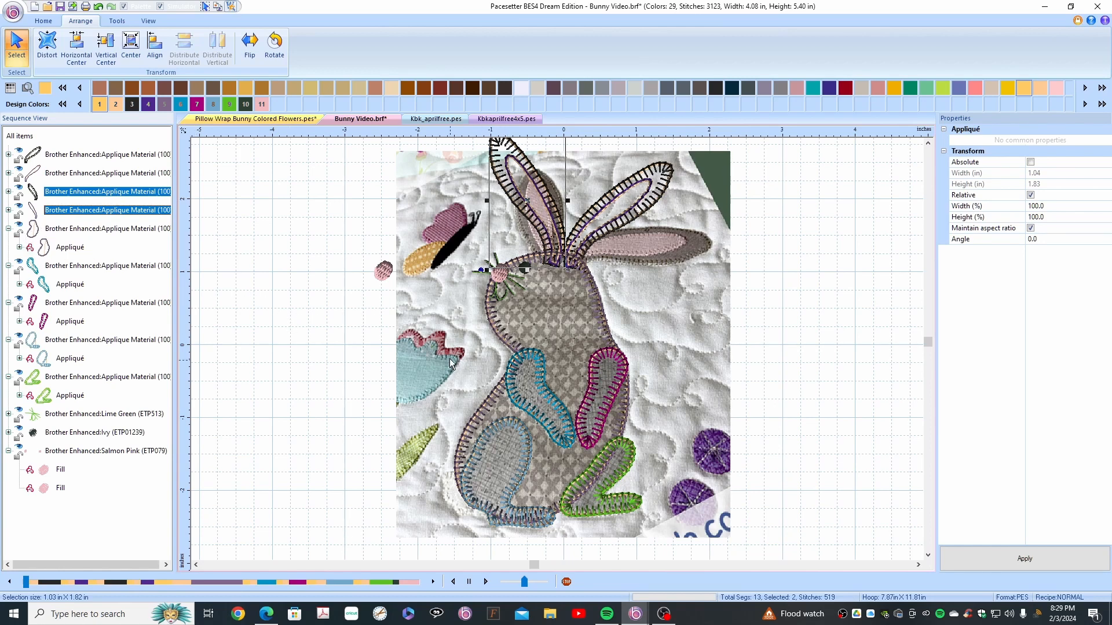
# Step: Hide the backdrop photo behind the bunny design
pyautogui.click(404, 339)
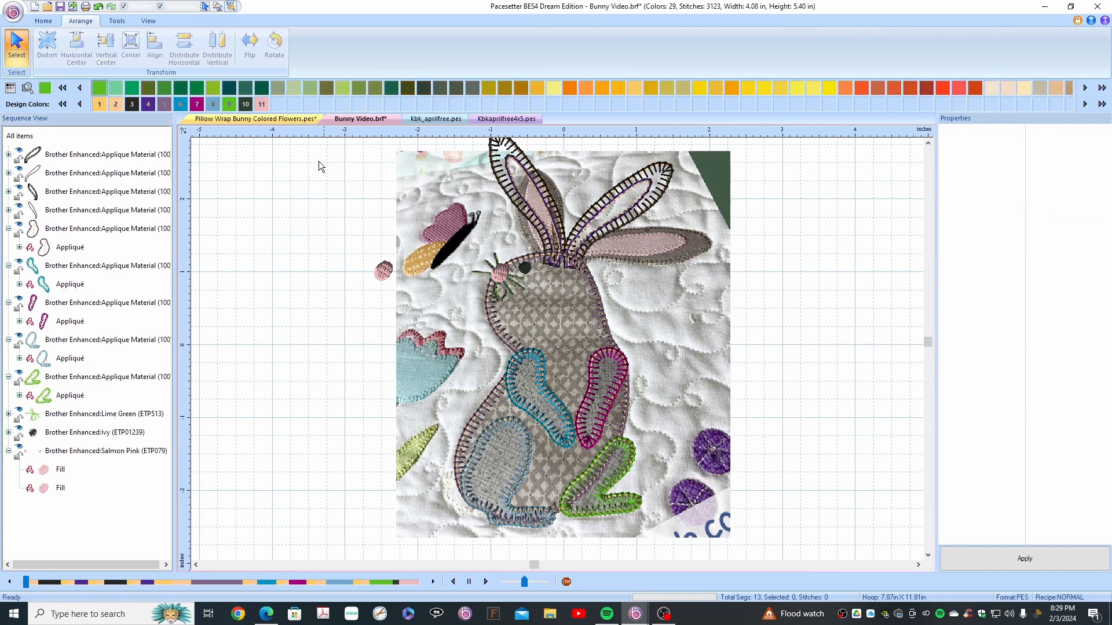
pyautogui.click(148, 21)
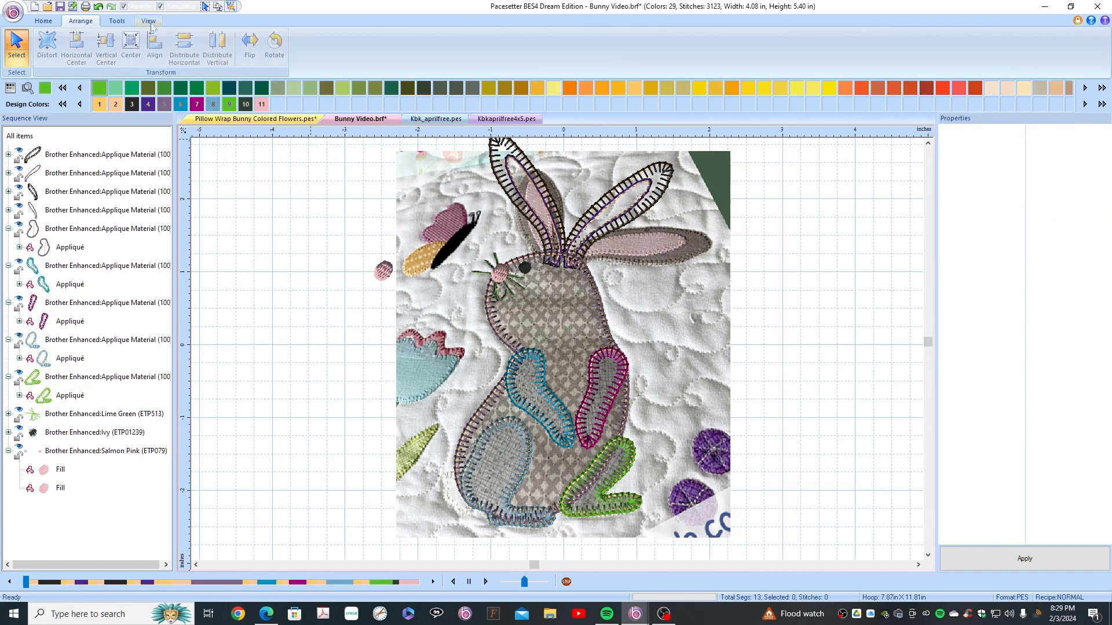
pyautogui.click(42, 59)
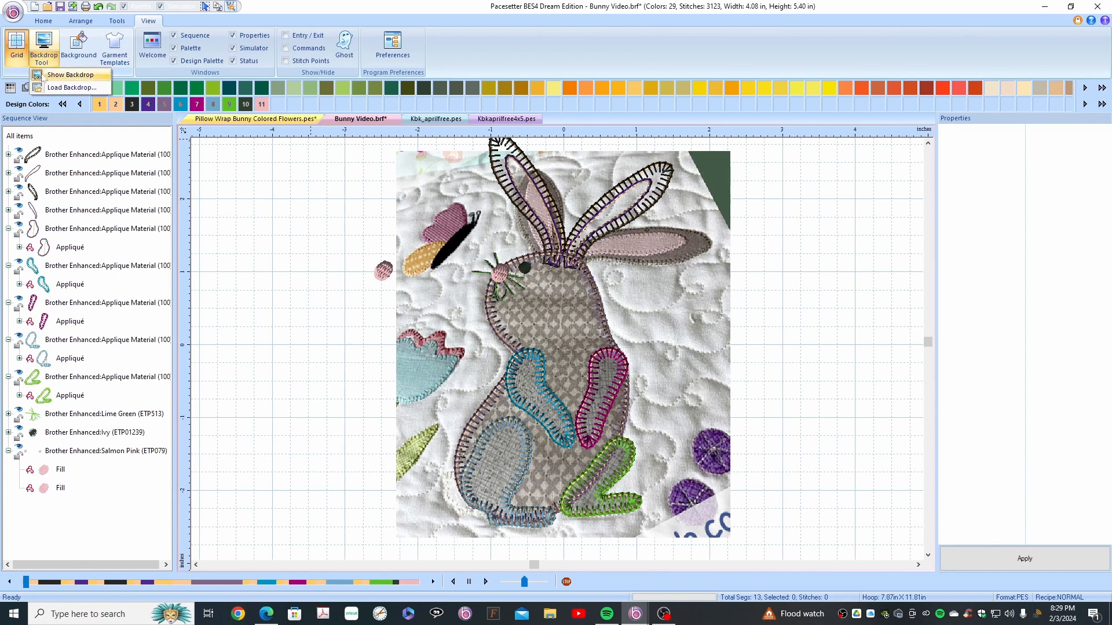
pyautogui.click(36, 75)
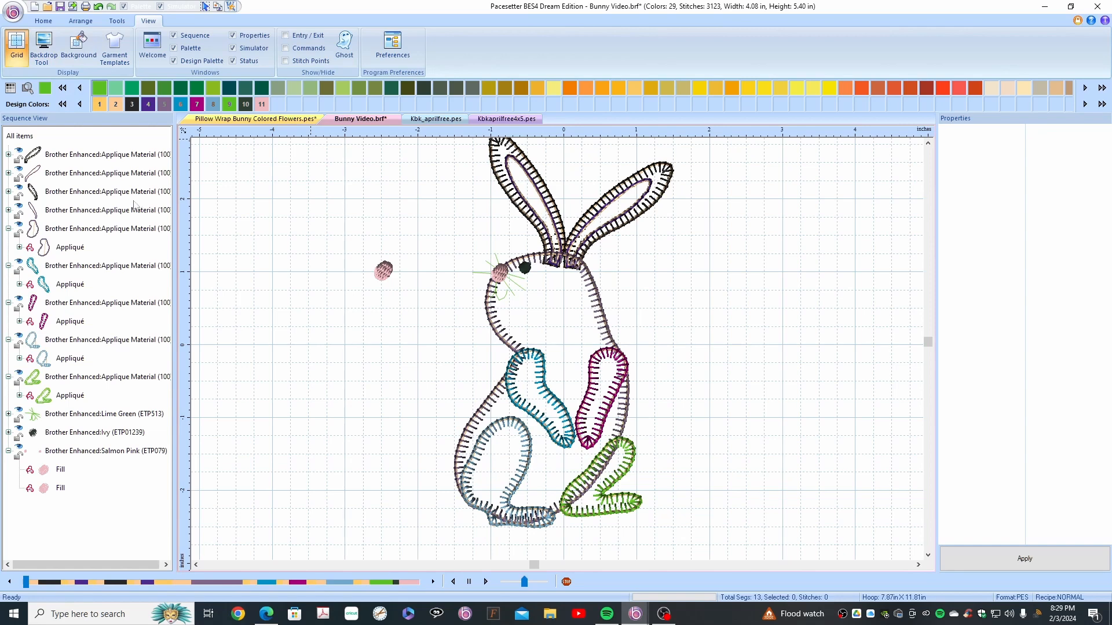
# Step: Convert the lime green whisker and mouth artwork to appliqué
pyautogui.click(9, 414)
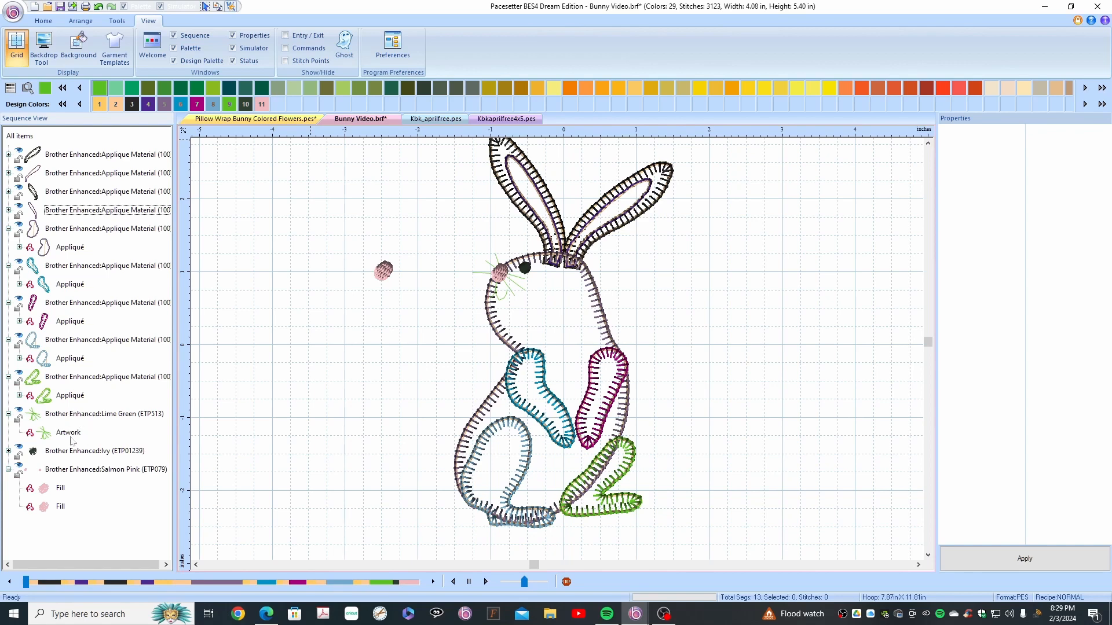
pyautogui.click(85, 416)
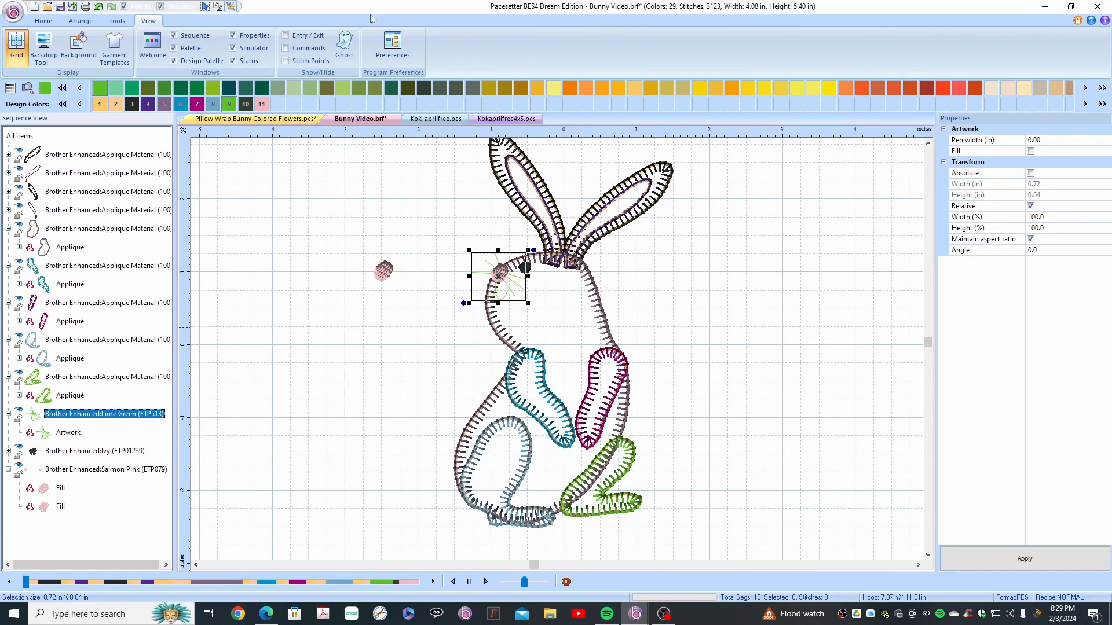
pyautogui.click(117, 21)
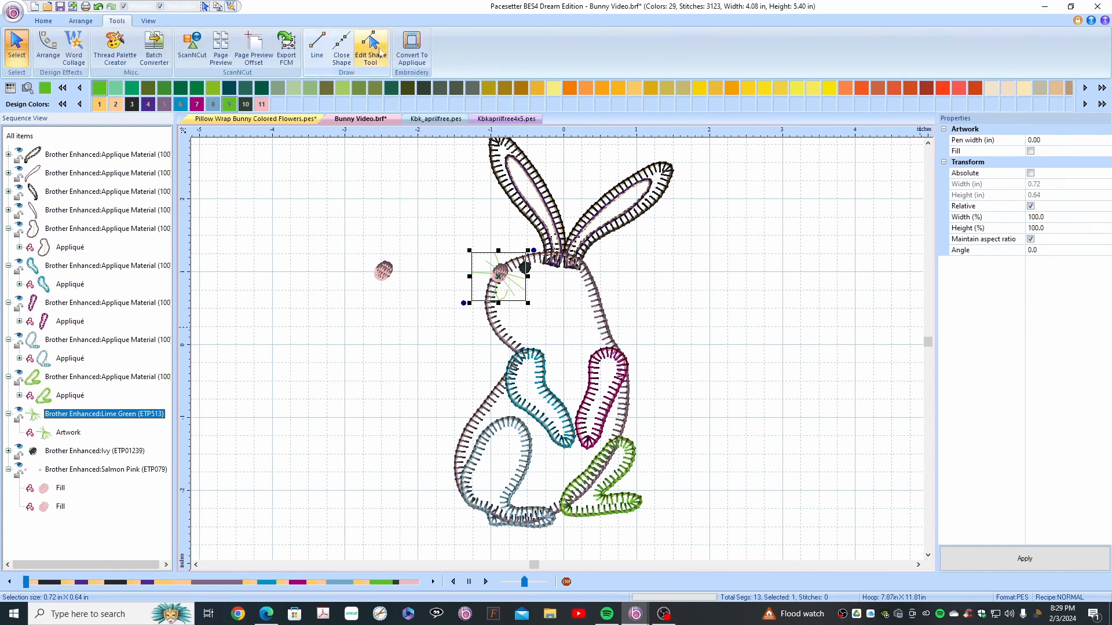
pyautogui.click(412, 47)
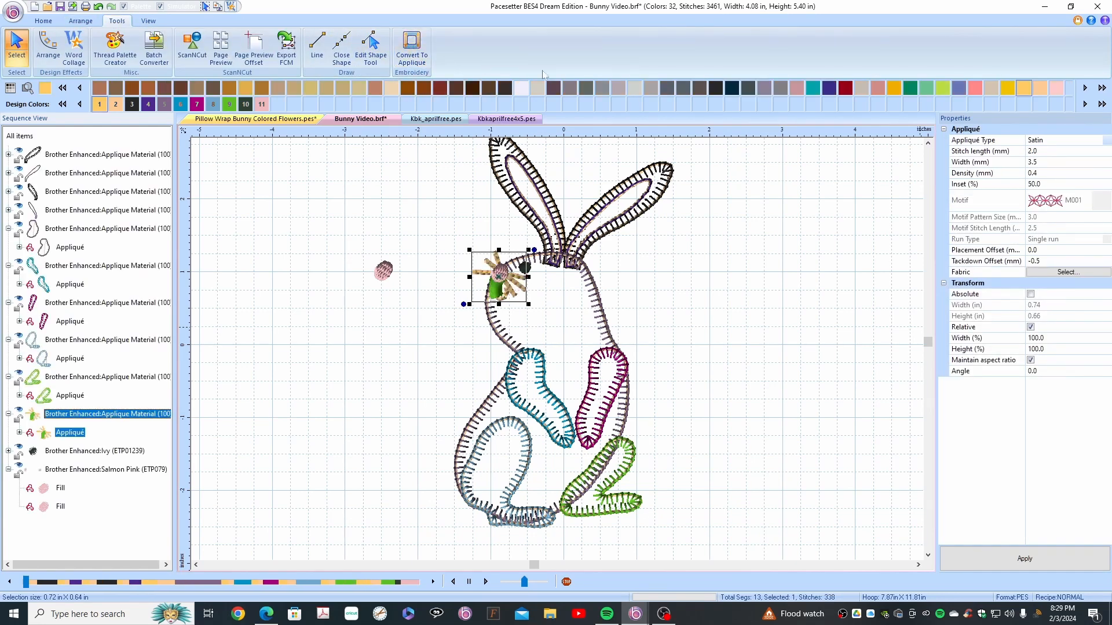
# Step: Set the whisker and mouth appliqué type to Run with a Single run, apply it, and expand its color parts in the sequence
pyautogui.click(1107, 142)
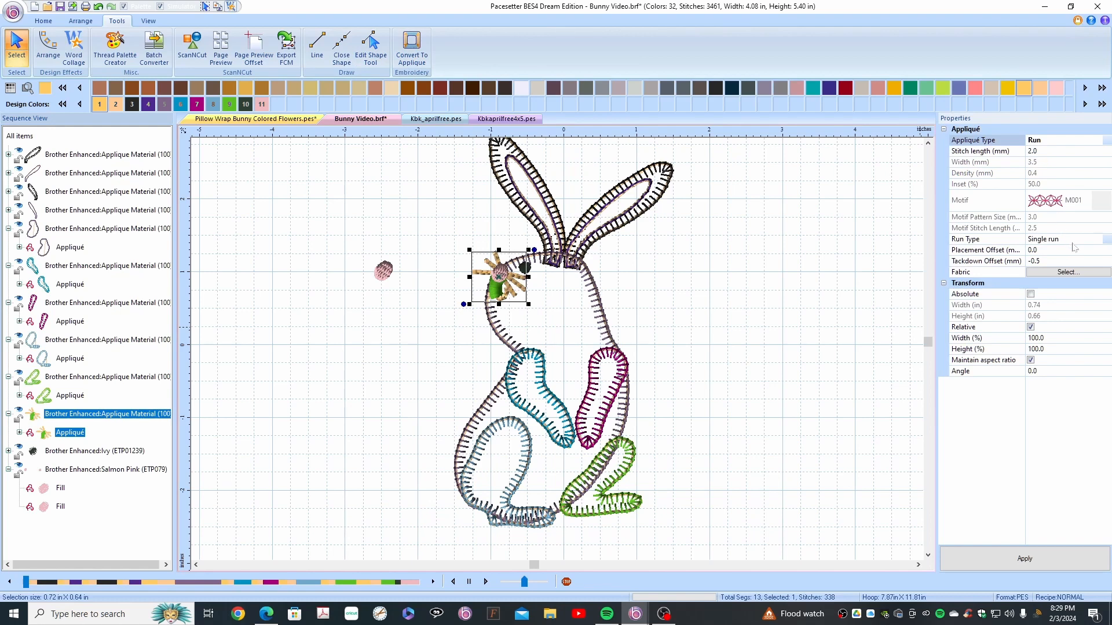
pyautogui.click(1106, 242)
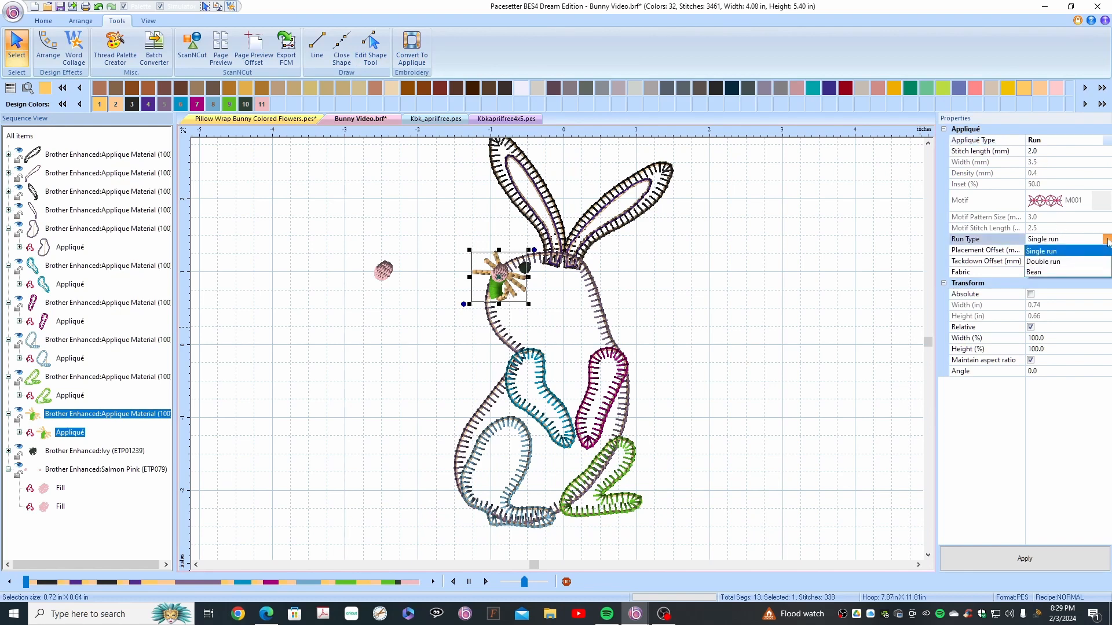
pyautogui.click(1051, 253)
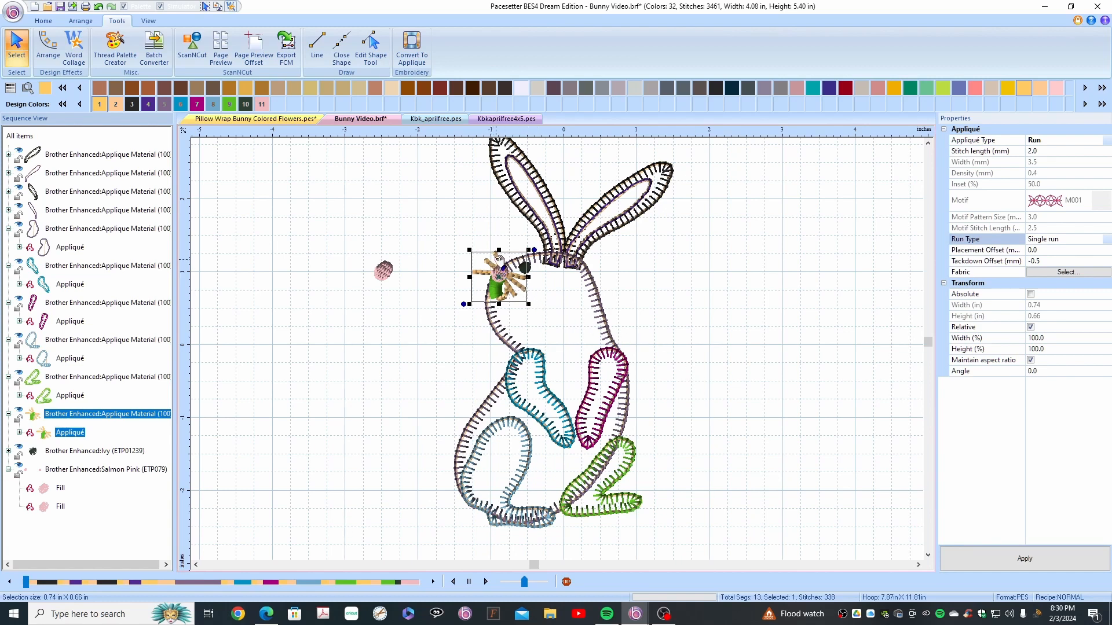
pyautogui.click(975, 564)
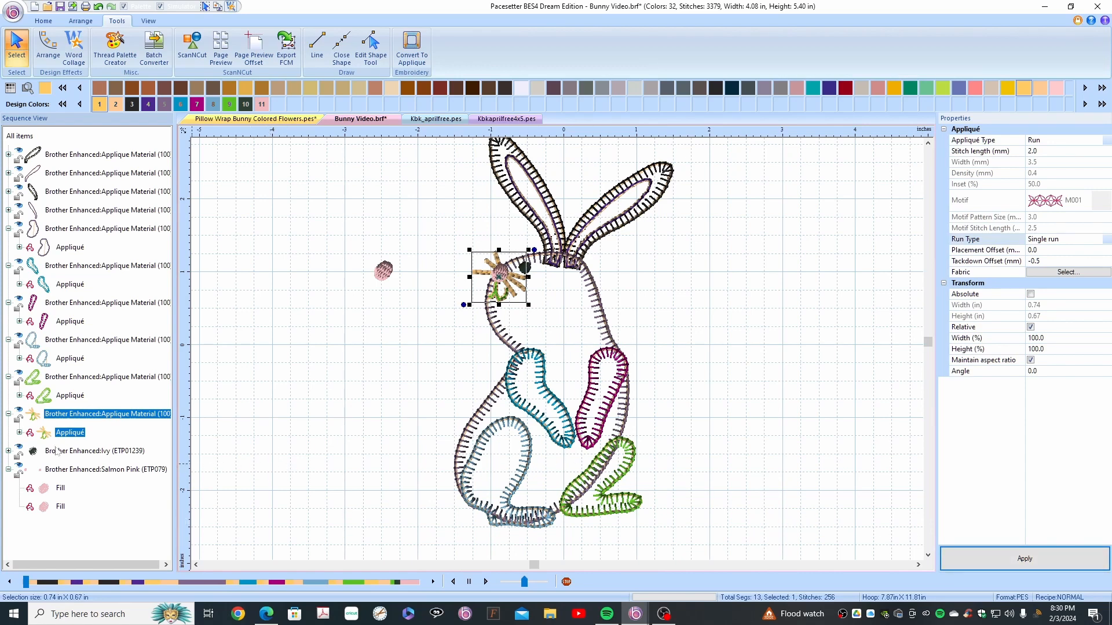
pyautogui.click(20, 433)
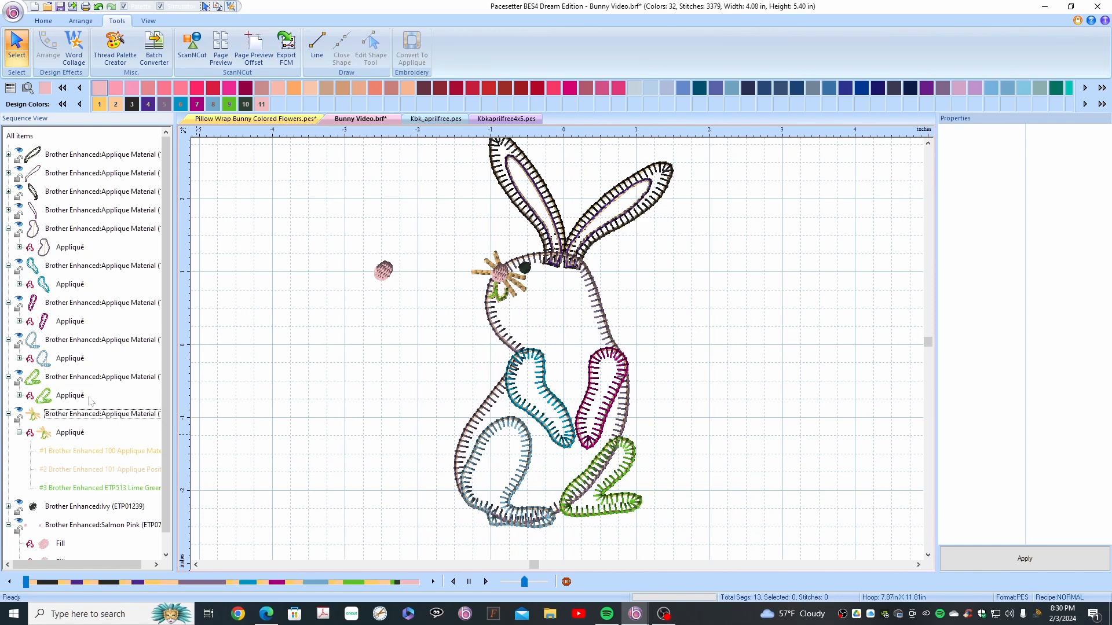
# Step: Save the design in the Easter folder as Bunny Video Applique in the Brother/Baby Lock/Bernina (PES v10) format
pyautogui.click(13, 12)
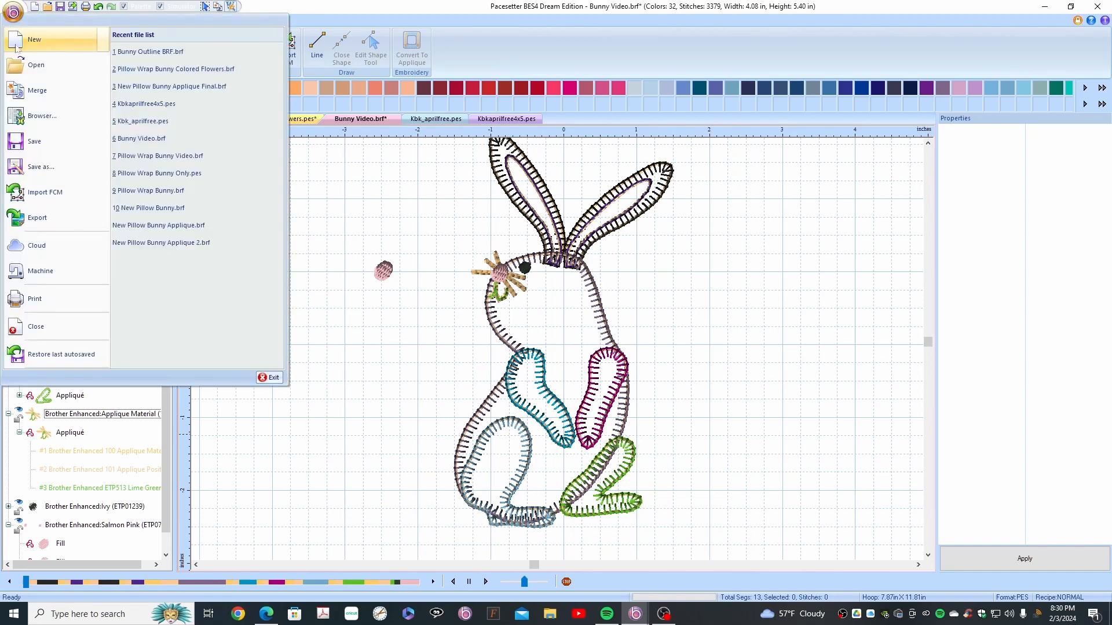
pyautogui.click(43, 167)
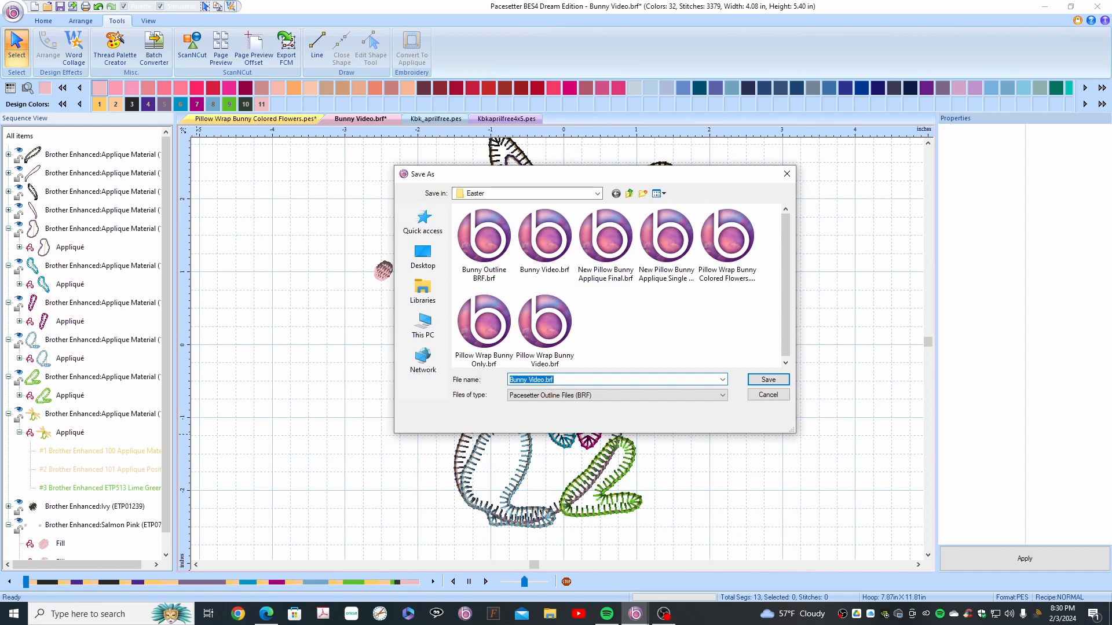
pyautogui.click(545, 380)
pyautogui.press('BackSpace')
pyautogui.click(723, 398)
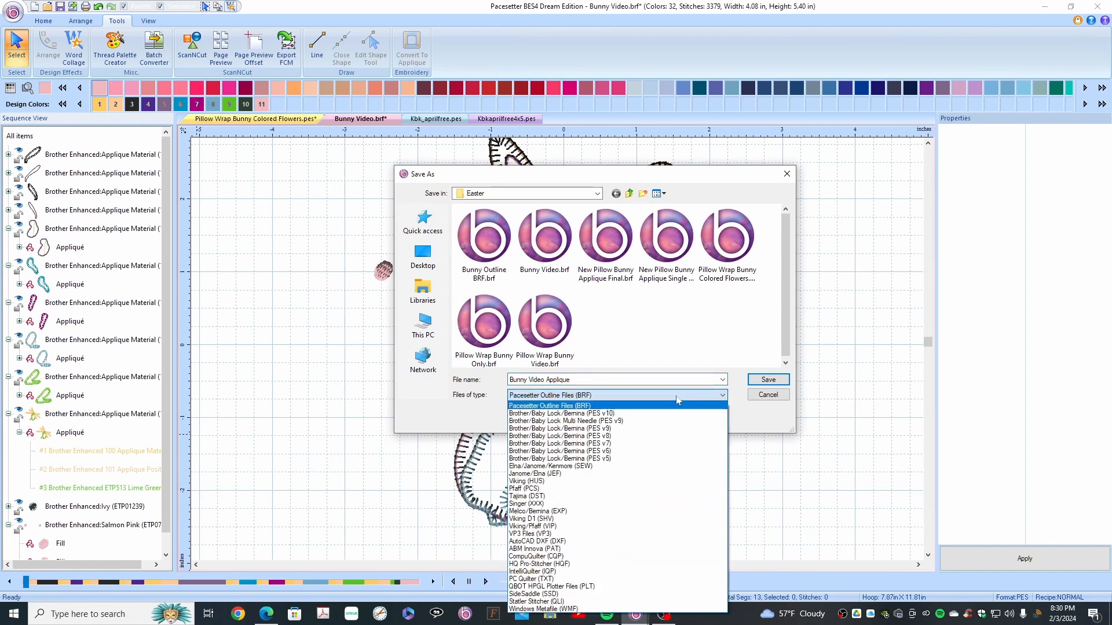
pyautogui.click(610, 414)
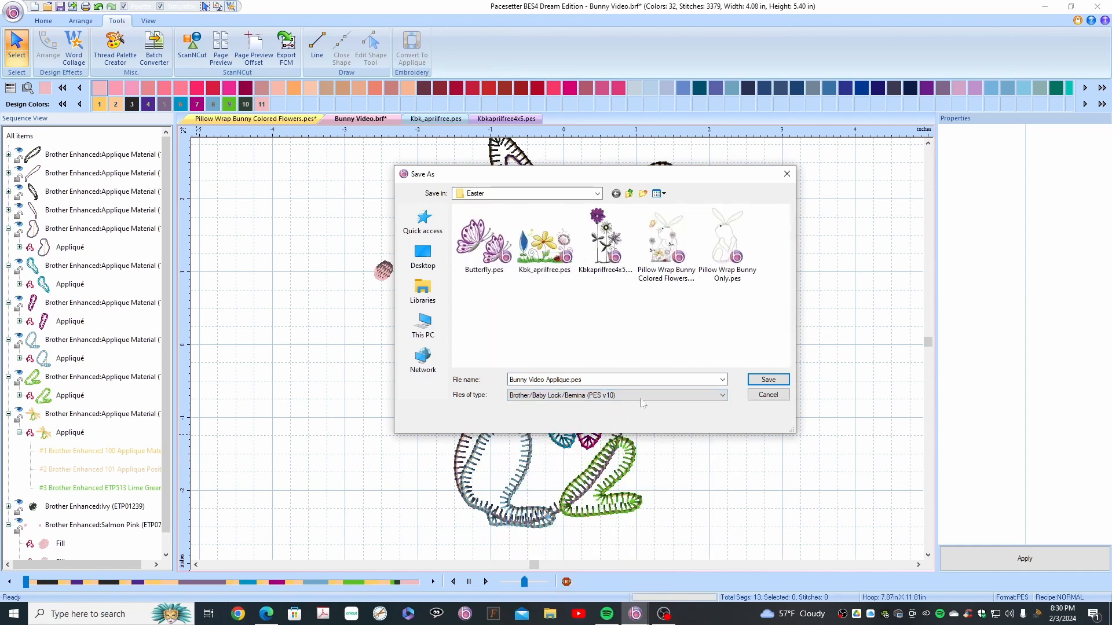
pyautogui.click(759, 381)
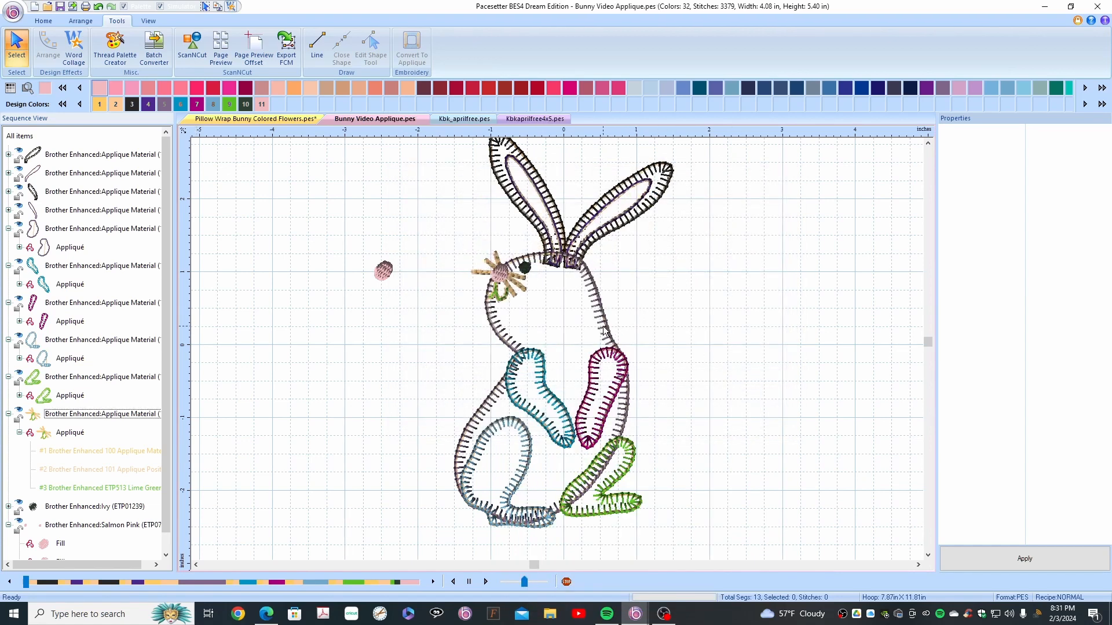
# Step: Preserve the whiskers-and-mouth appliqué as stitches so it splits into separate color layers, then clear the selection
pyautogui.click(92, 417)
pyautogui.rightClick(93, 417)
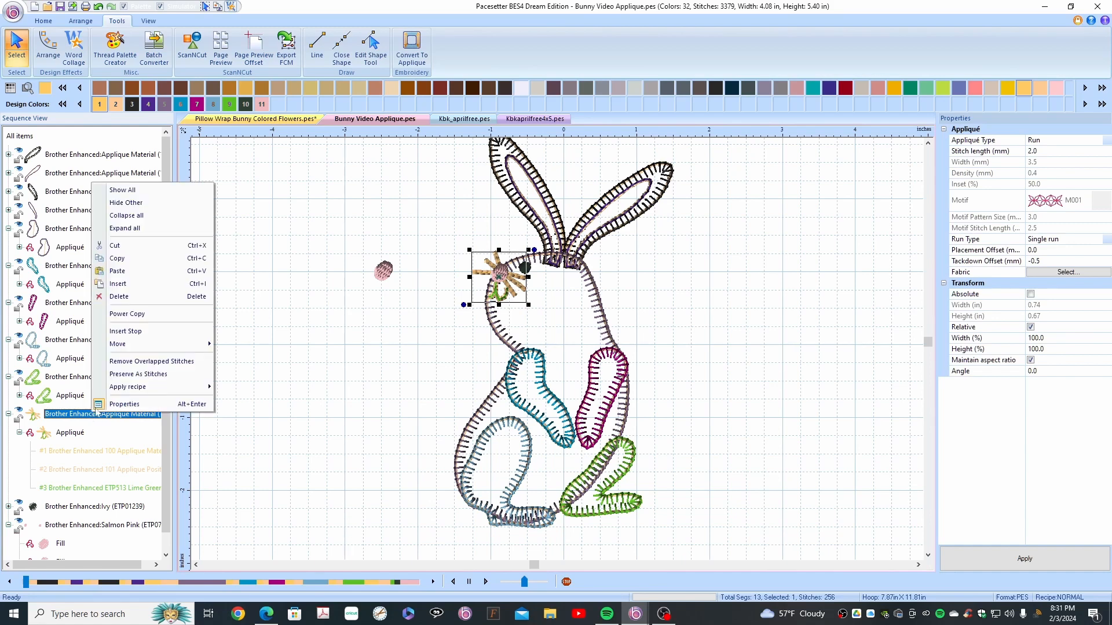
pyautogui.click(123, 377)
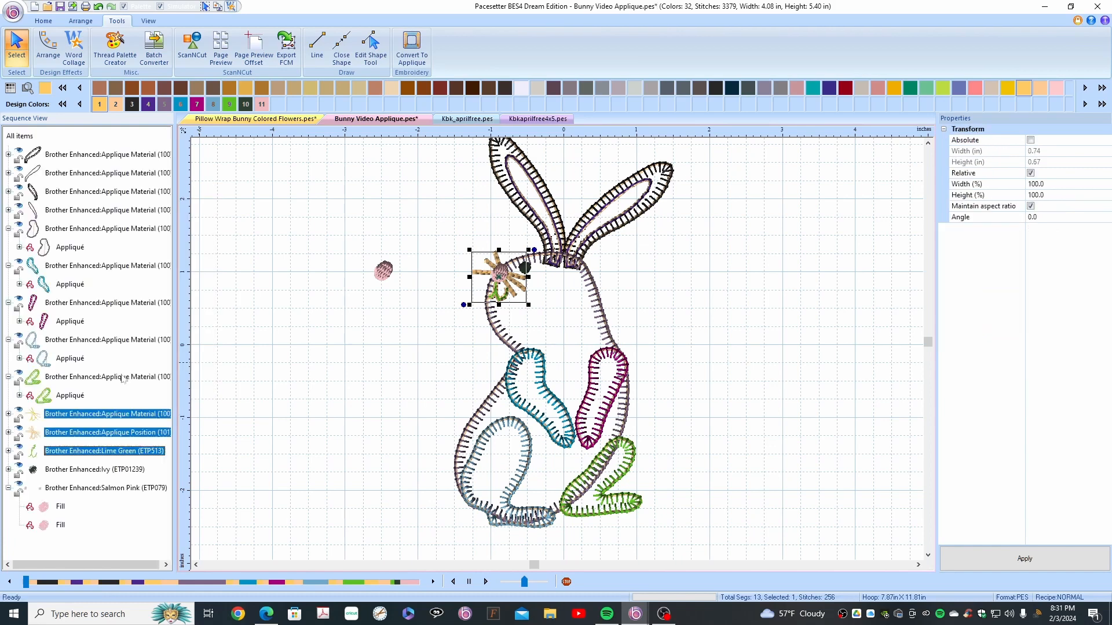
pyautogui.click(249, 404)
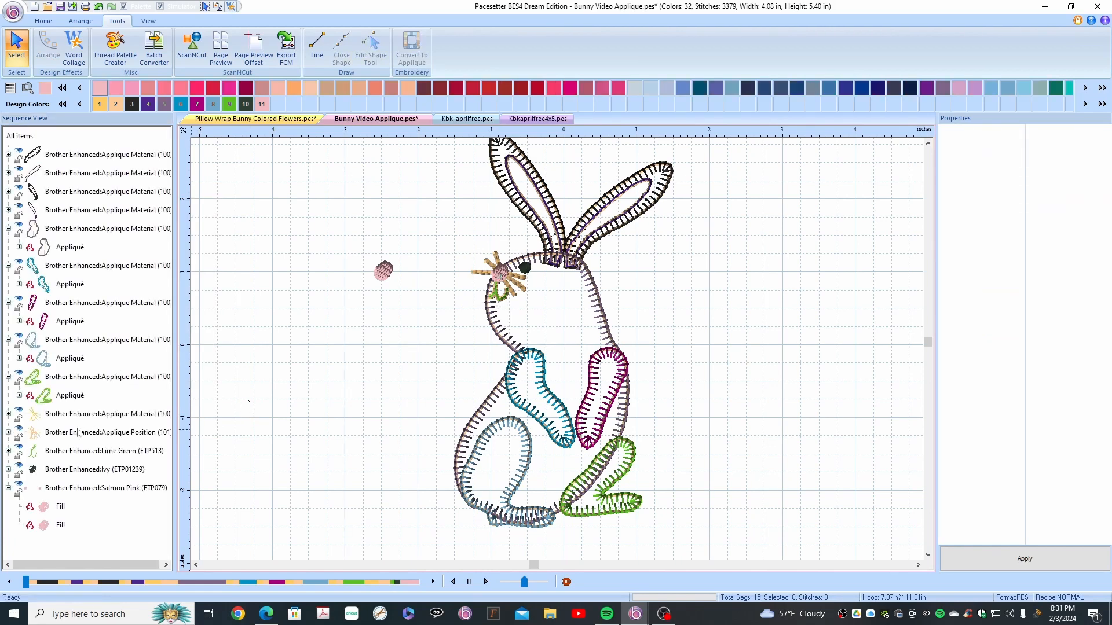
# Step: Examine what each whisker layer contributes by toggling the Lime Green, Applique Position and Applique Material layers and stepping through the stitch simulation
pyautogui.click(21, 452)
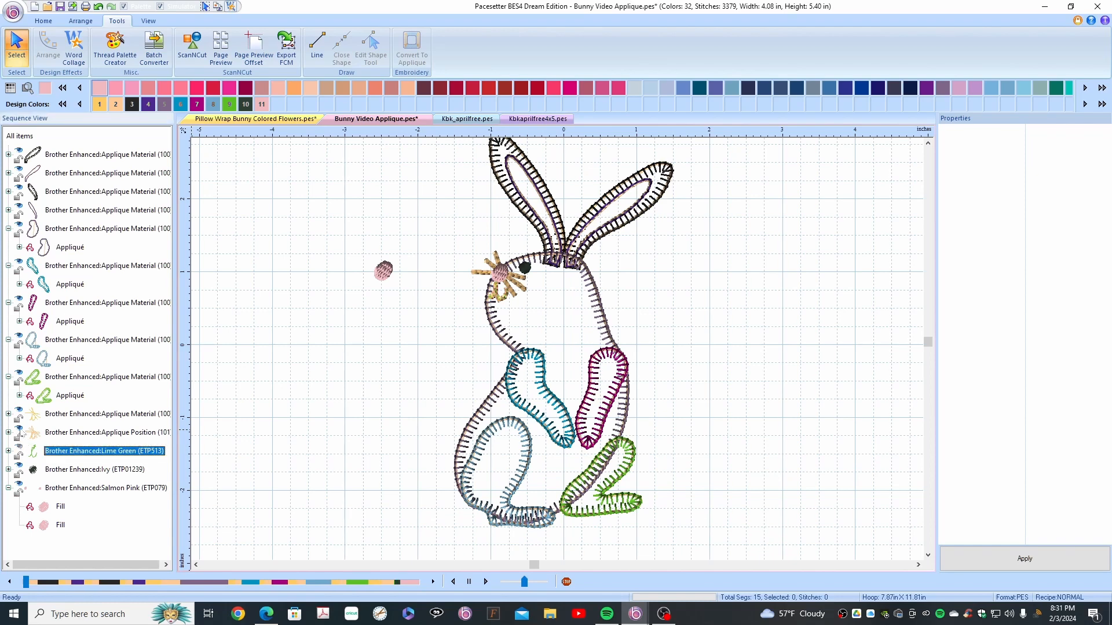
pyautogui.click(22, 432)
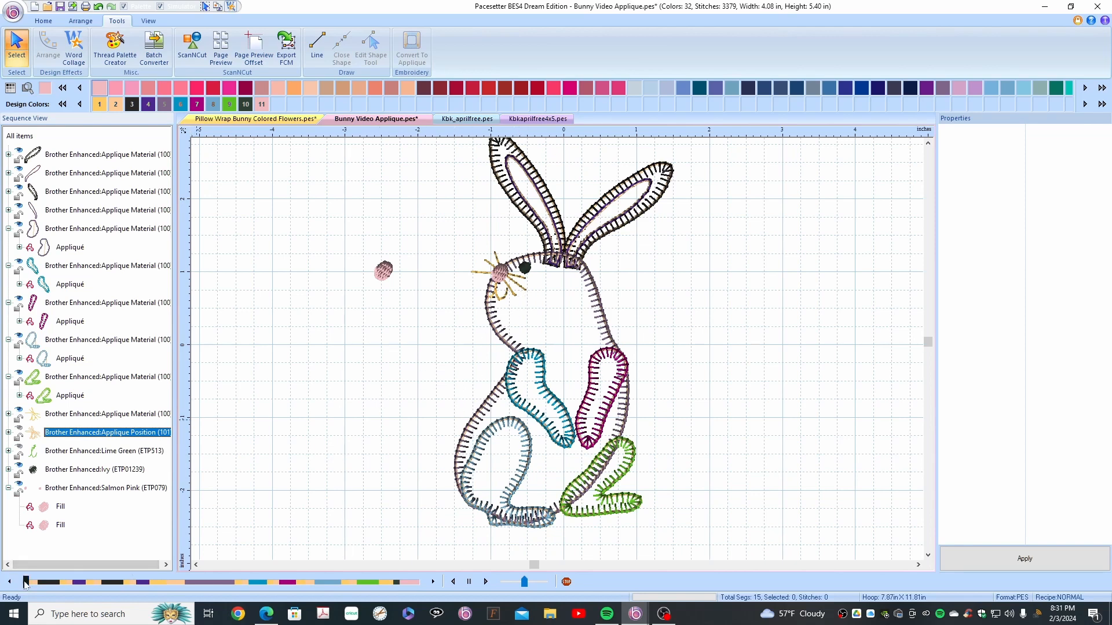
pyautogui.moveTo(27, 586); pyautogui.dragTo(395, 615)
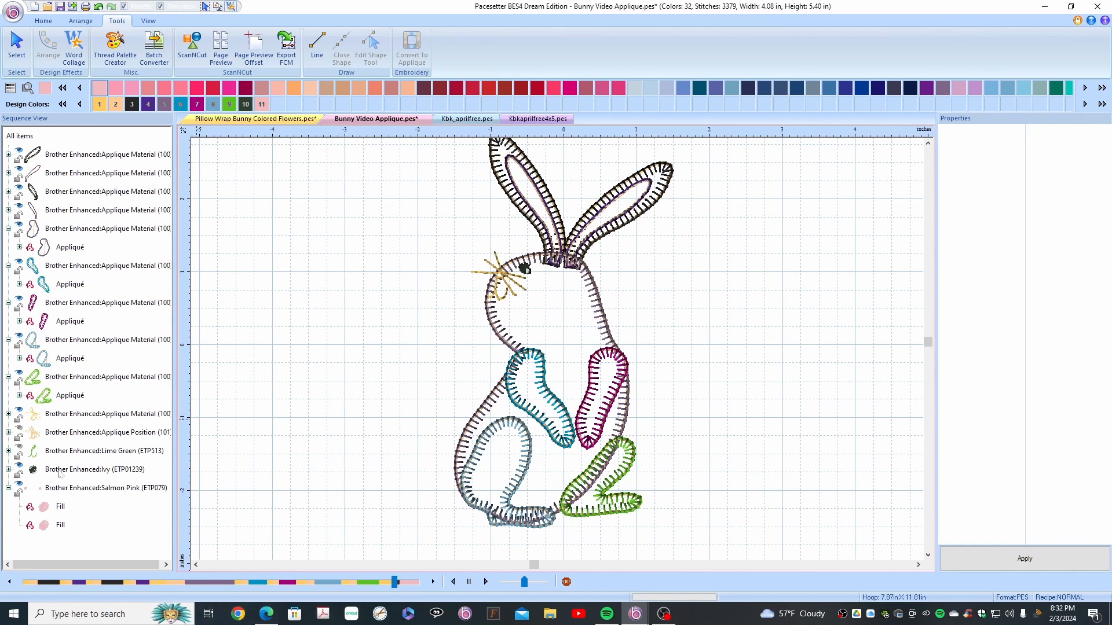
pyautogui.click(20, 452)
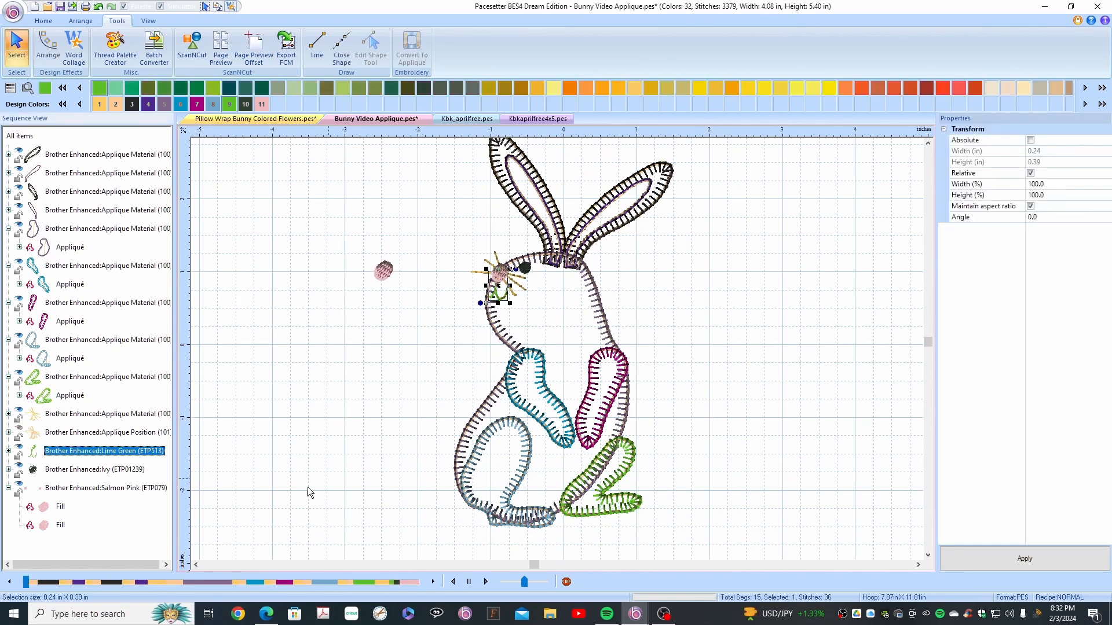
pyautogui.click(20, 434)
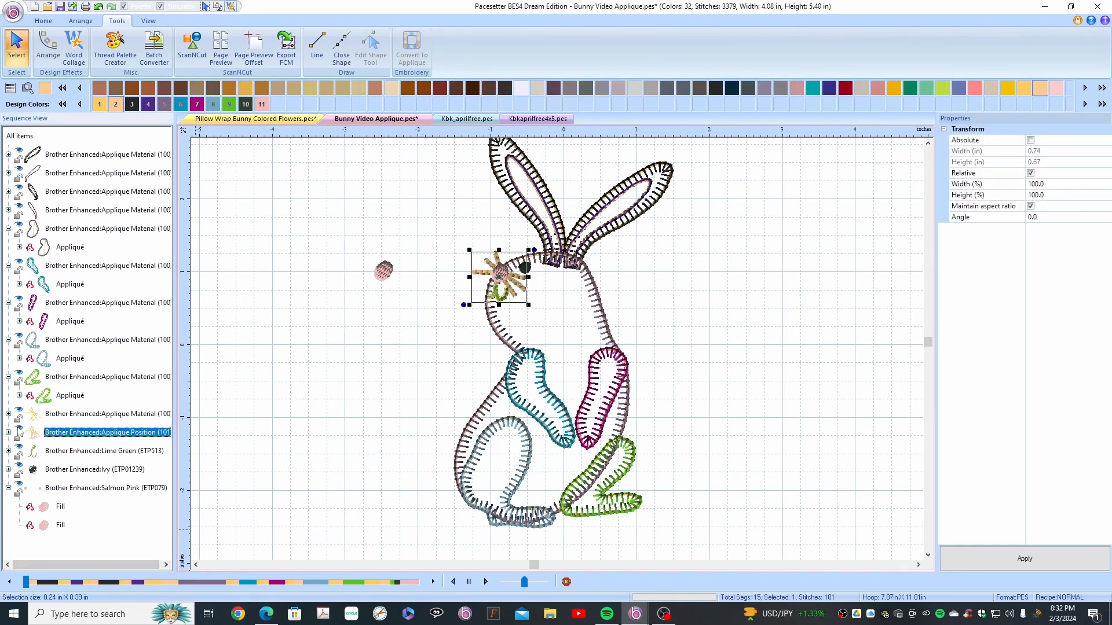
pyautogui.click(18, 429)
pyautogui.click(19, 411)
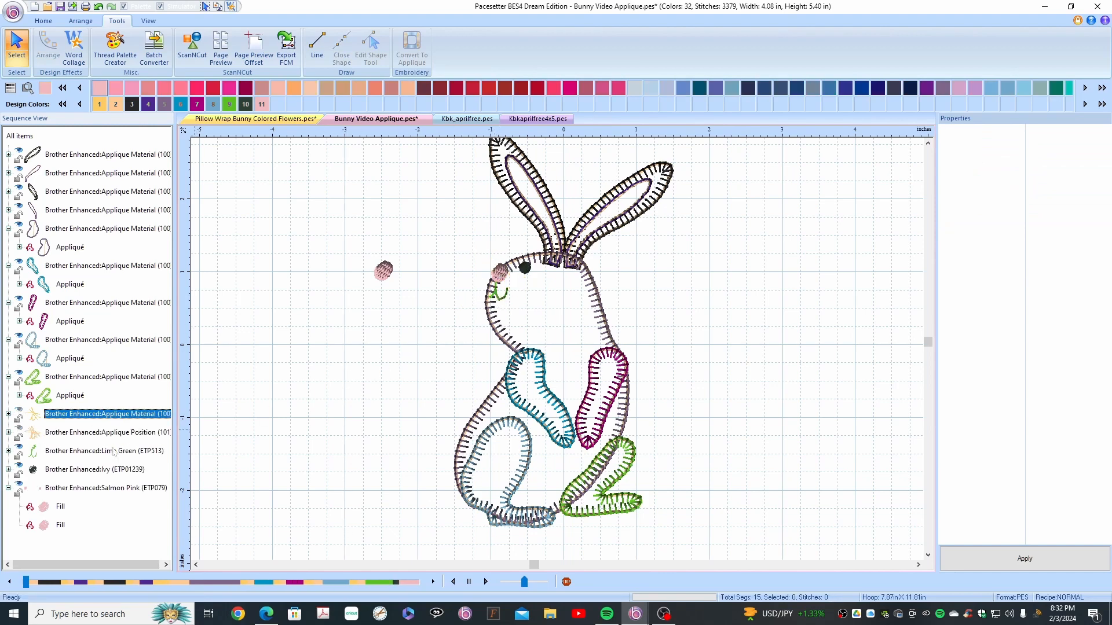
# Step: Delete the Lime Green (ETP513) layer of the bunny's whiskers and mouth
pyautogui.click(67, 454)
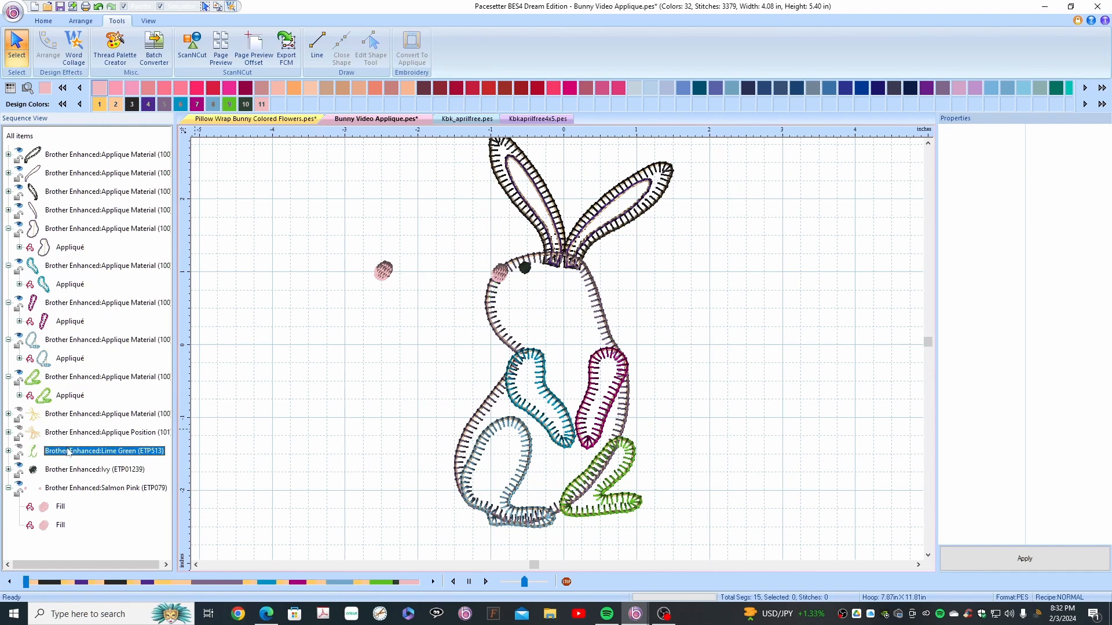
pyautogui.rightClick(68, 454)
pyautogui.click(66, 455)
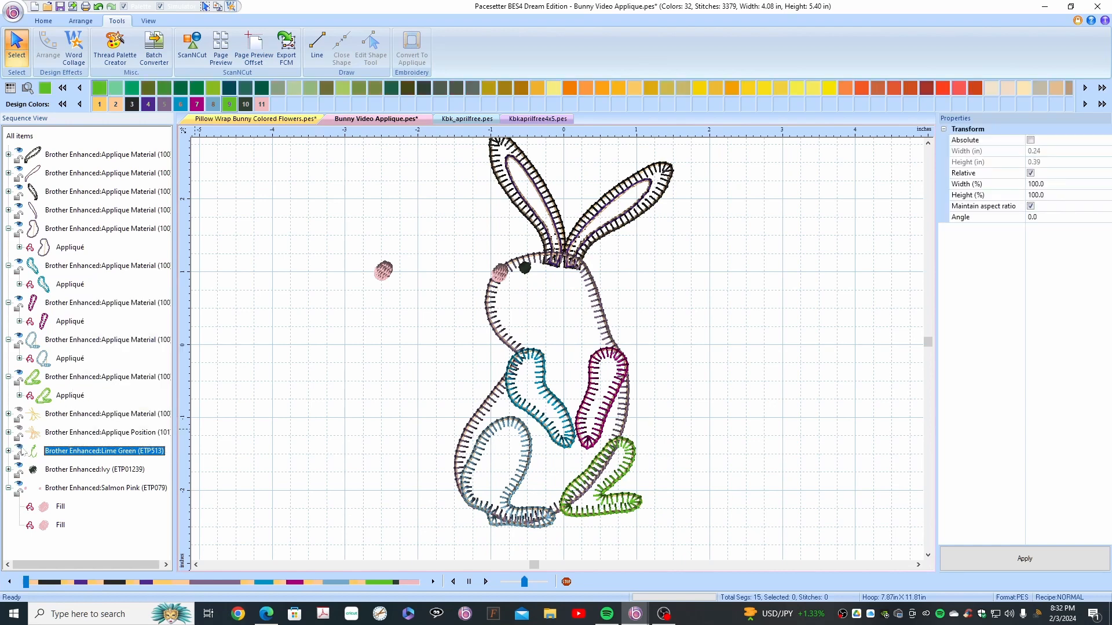
pyautogui.rightClick(66, 452)
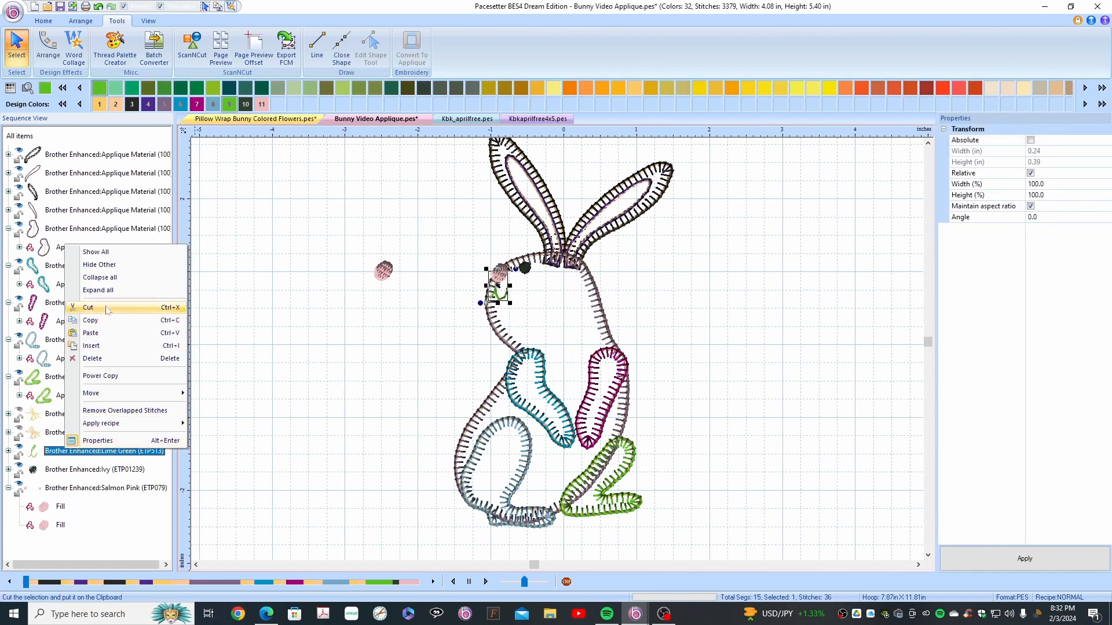
pyautogui.click(103, 360)
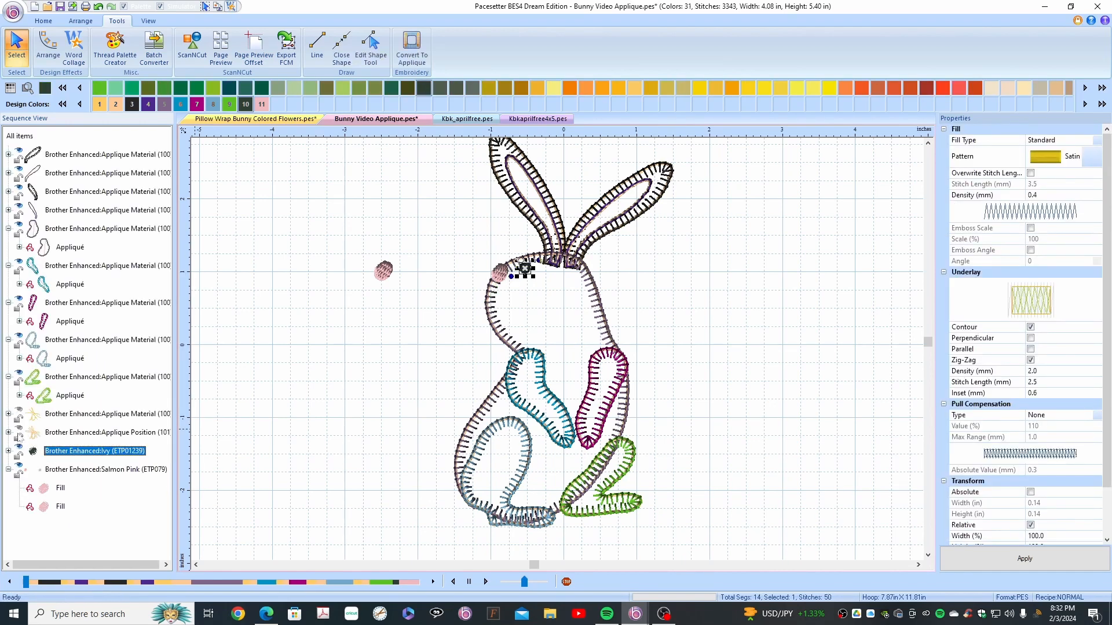
# Step: Compare the two remaining whisker layers up close, delete the Applique Position layer, and show the Applique Material layer with its contents expanded
pyautogui.click(21, 432)
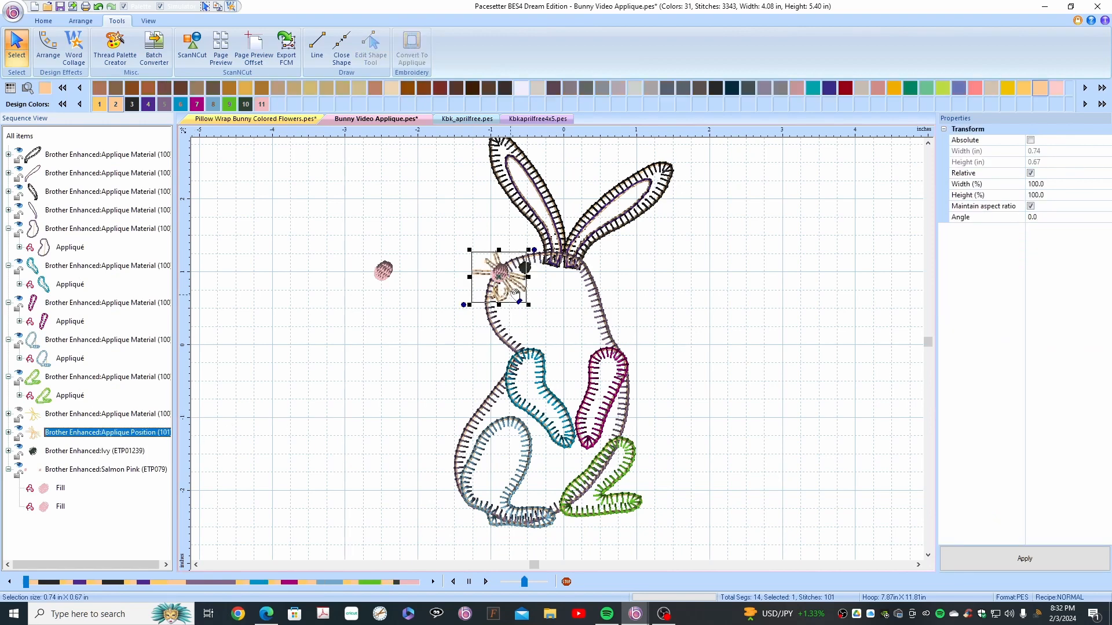
pyautogui.click(43, 22)
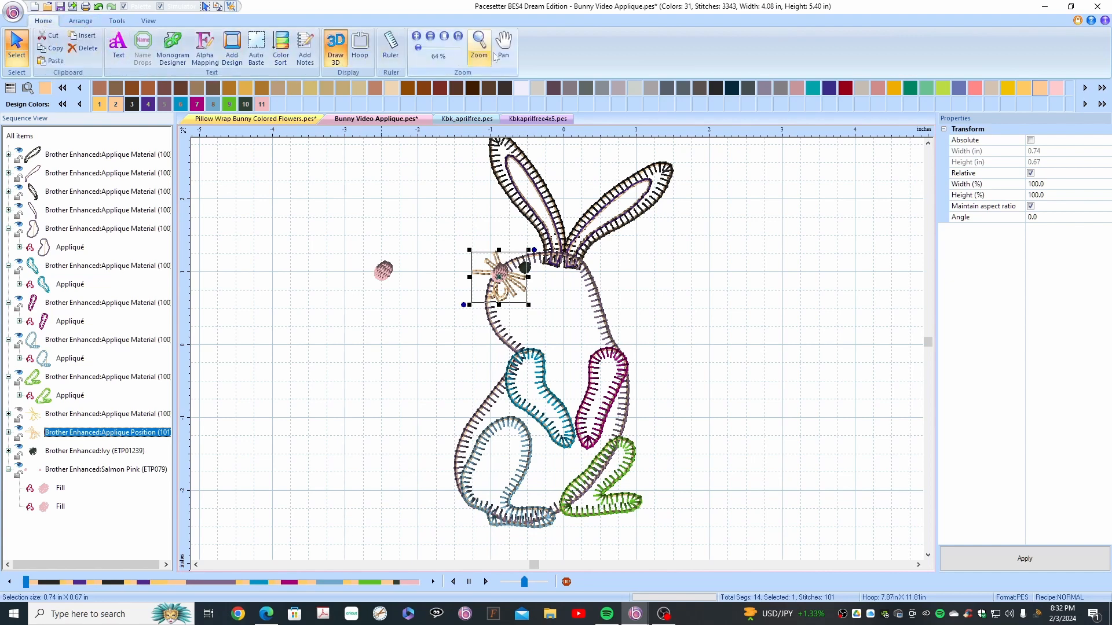
pyautogui.click(416, 37)
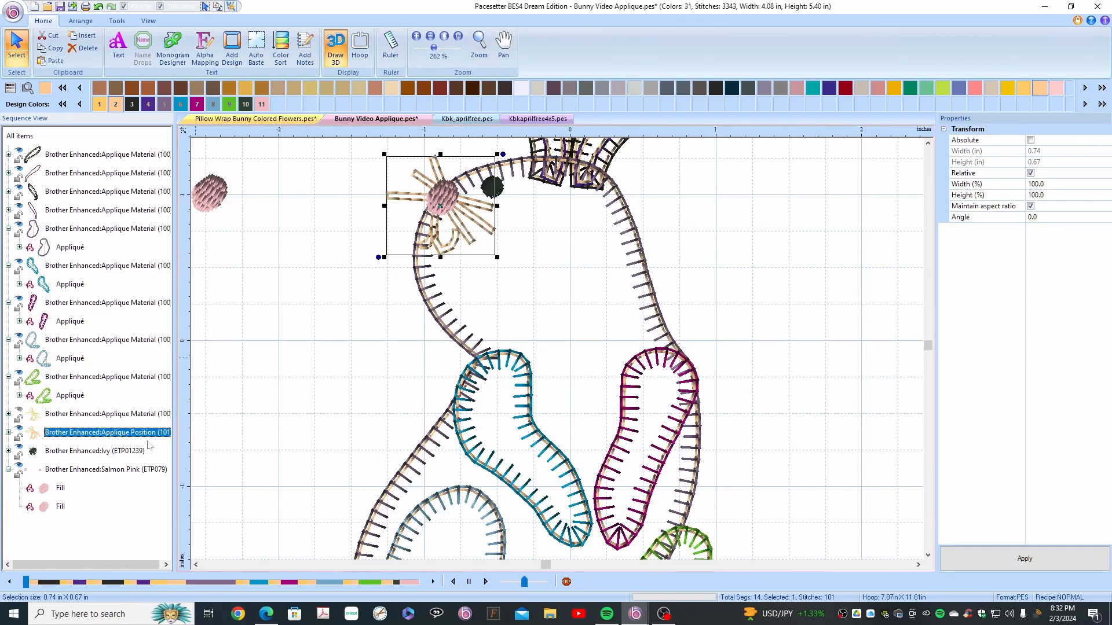
pyautogui.click(21, 414)
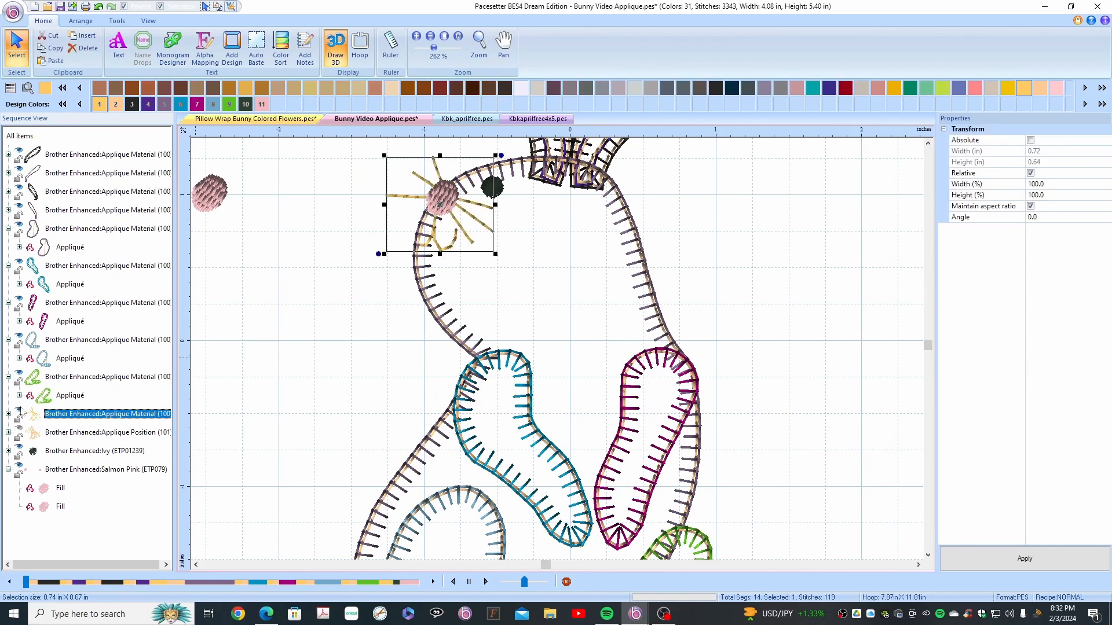
pyautogui.click(22, 432)
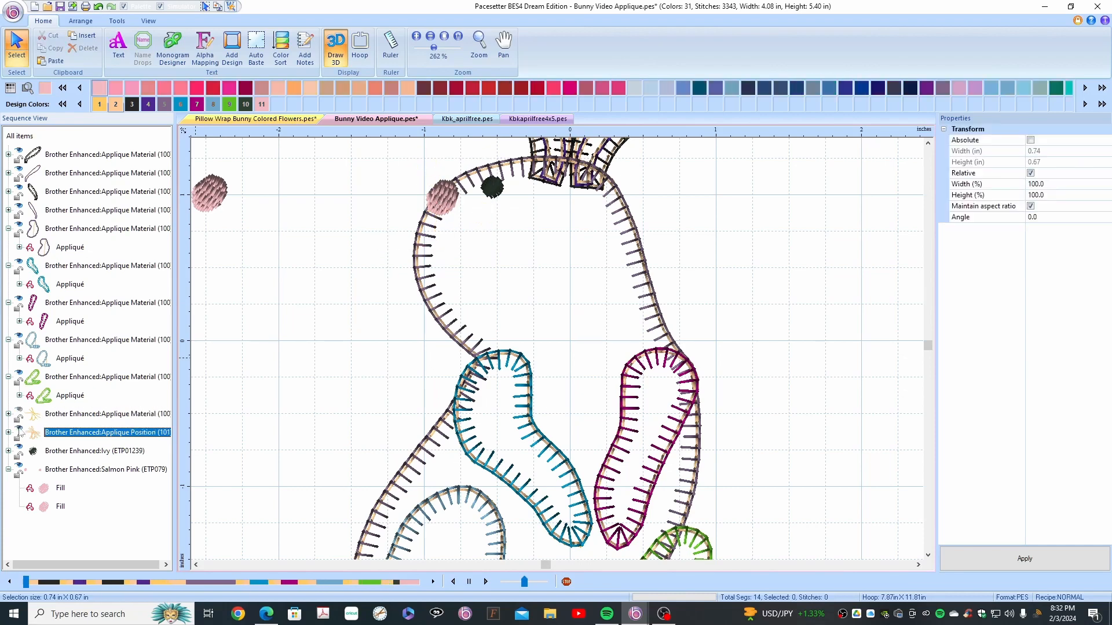
pyautogui.rightClick(71, 436)
pyautogui.click(109, 343)
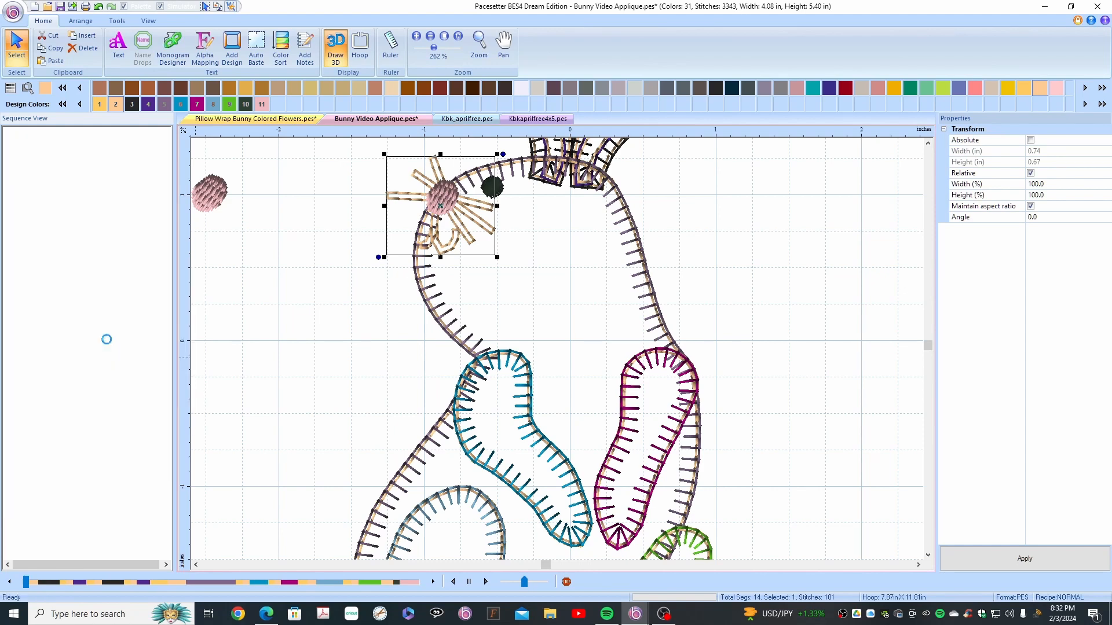
pyautogui.click(20, 414)
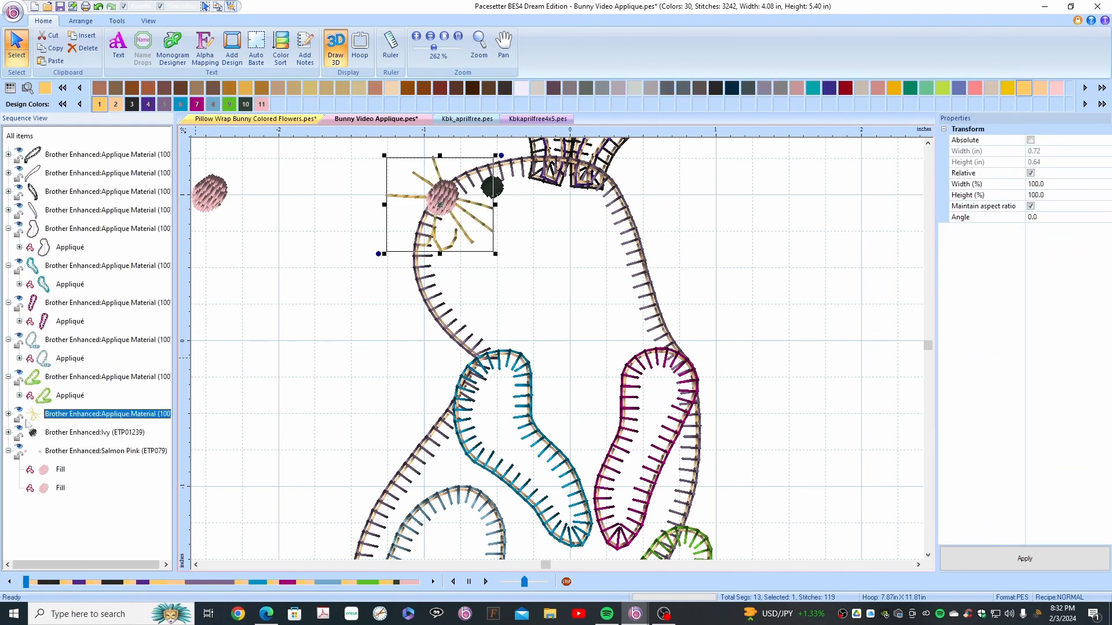
pyautogui.click(8, 414)
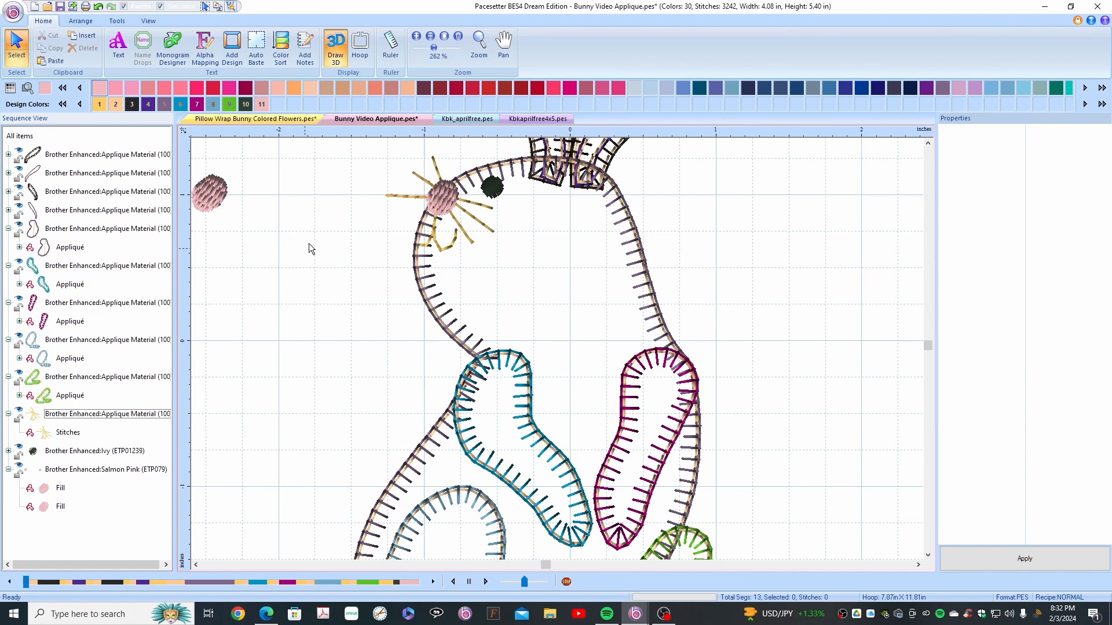
# Step: Save the design as Bunny Video Final.pes in the Easter folder, using the Brother/Baby Lock/Bernina (PES v10) format
pyautogui.click(22, 22)
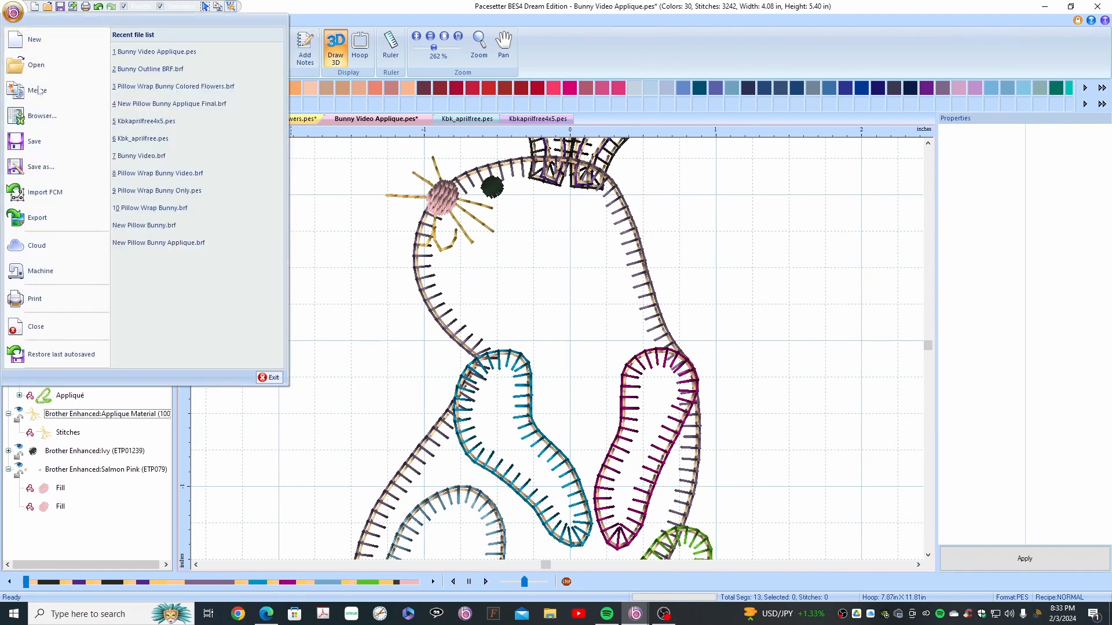
pyautogui.click(51, 167)
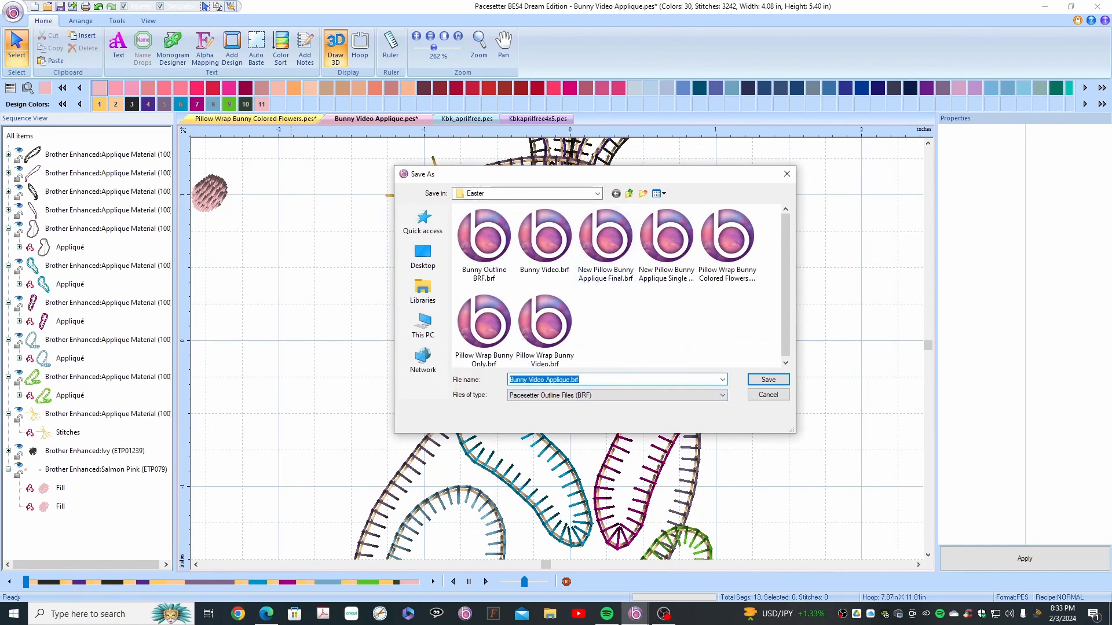
pyautogui.moveTo(544, 380); pyautogui.dragTo(567, 380)
pyautogui.write('Fina')
pyautogui.click(723, 395)
pyautogui.click(602, 414)
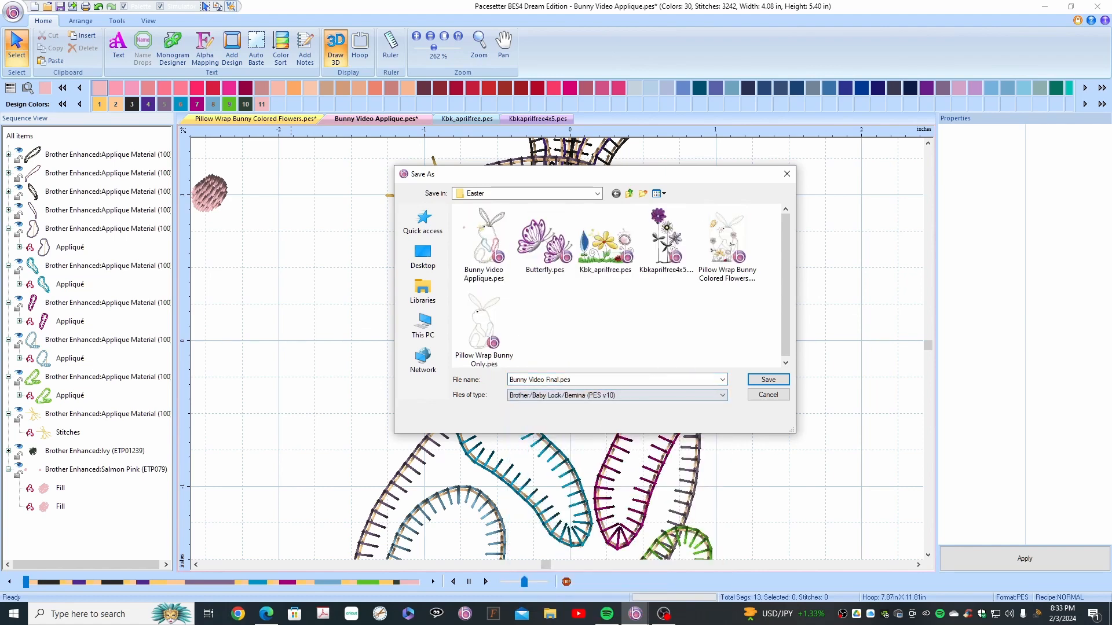
pyautogui.click(764, 381)
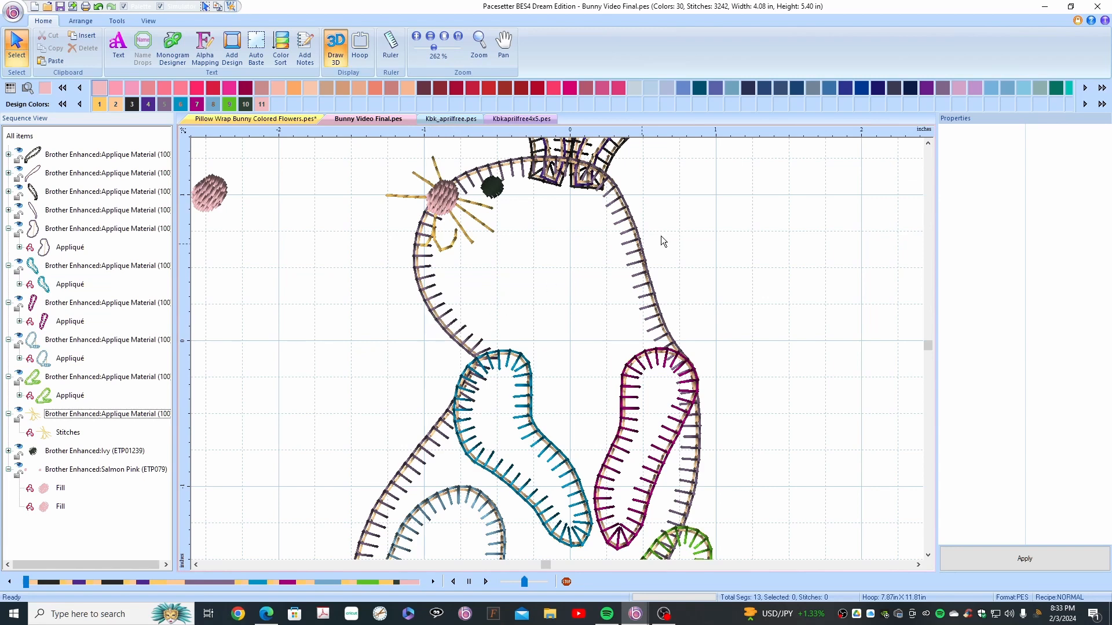
# Step: Review the whole bunny and the Kbkaprilfree4x5.pes flower design, and bring up the Kbk_aprilfree.pes design
pyautogui.click(928, 142)
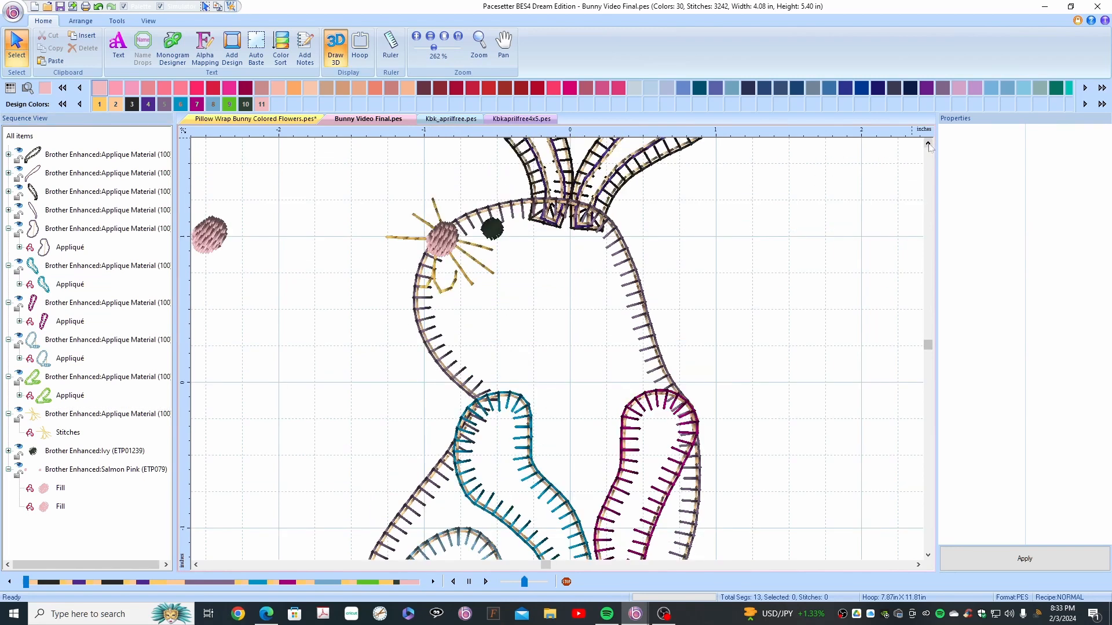
pyautogui.click(928, 142)
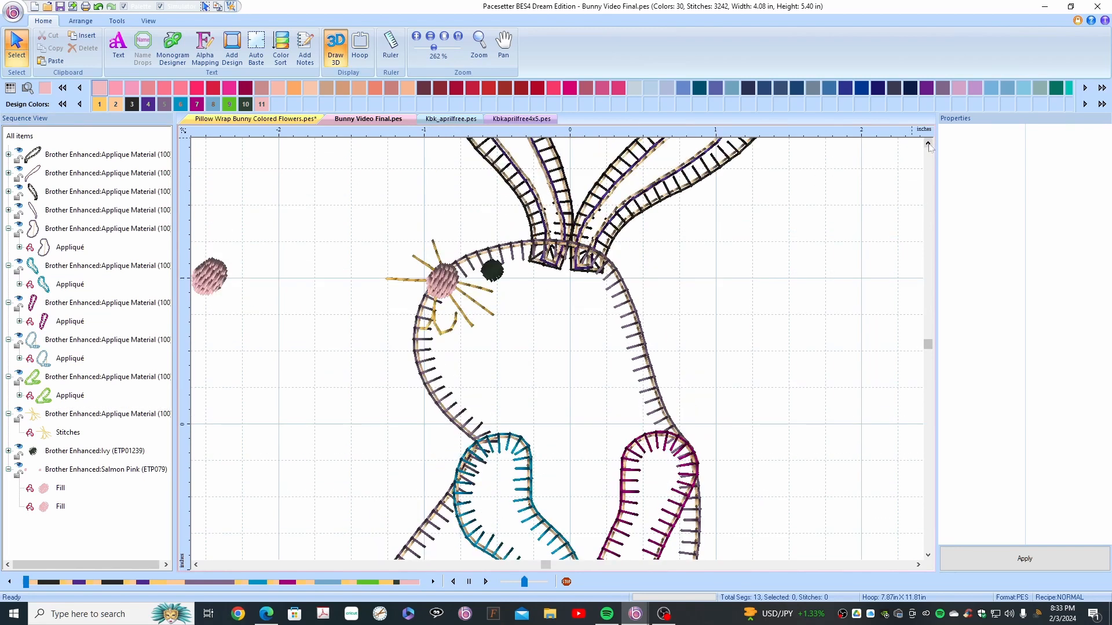
pyautogui.click(445, 39)
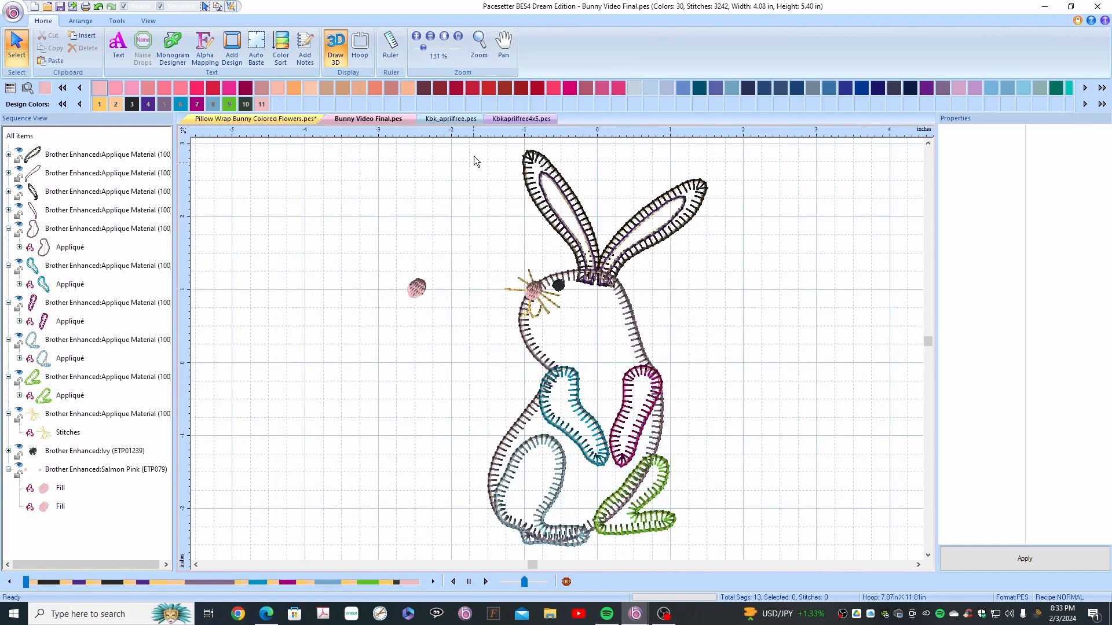
pyautogui.click(451, 119)
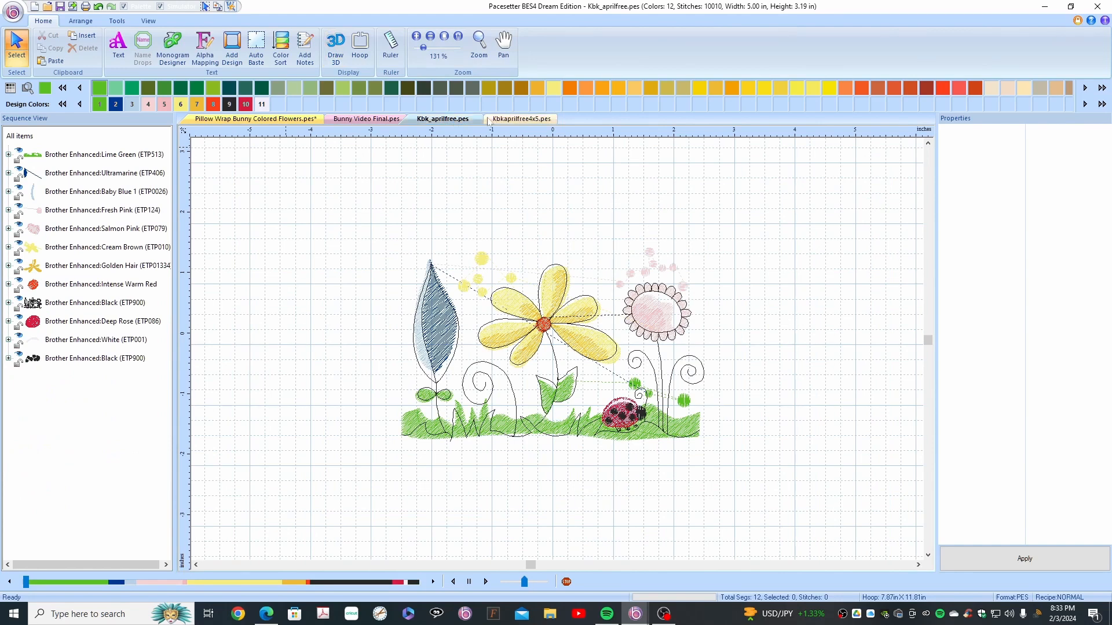
pyautogui.click(530, 119)
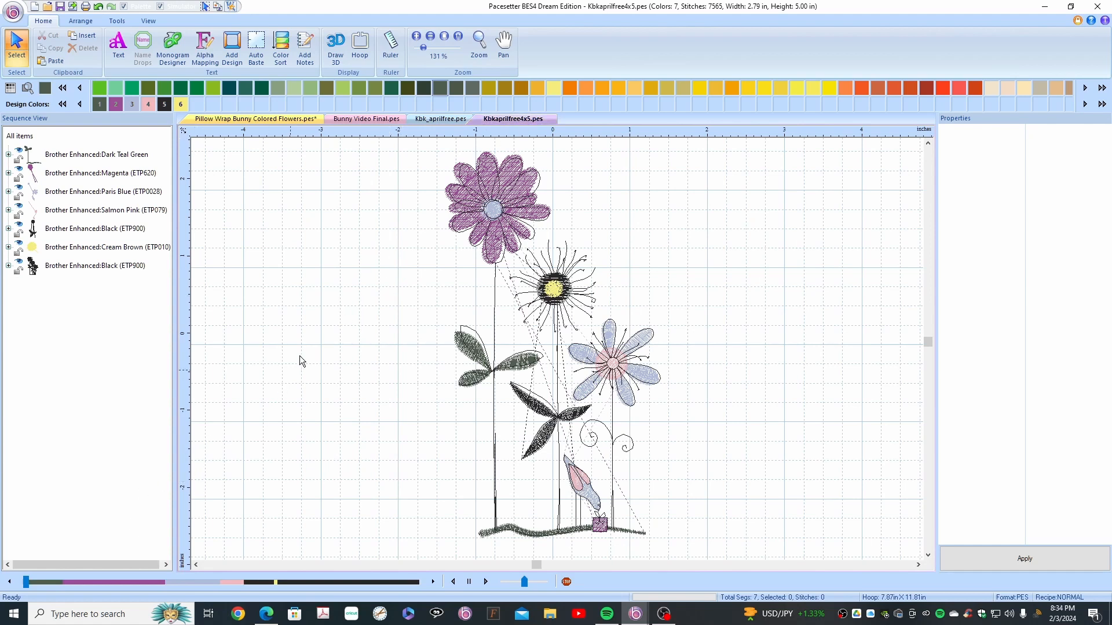
pyautogui.click(440, 118)
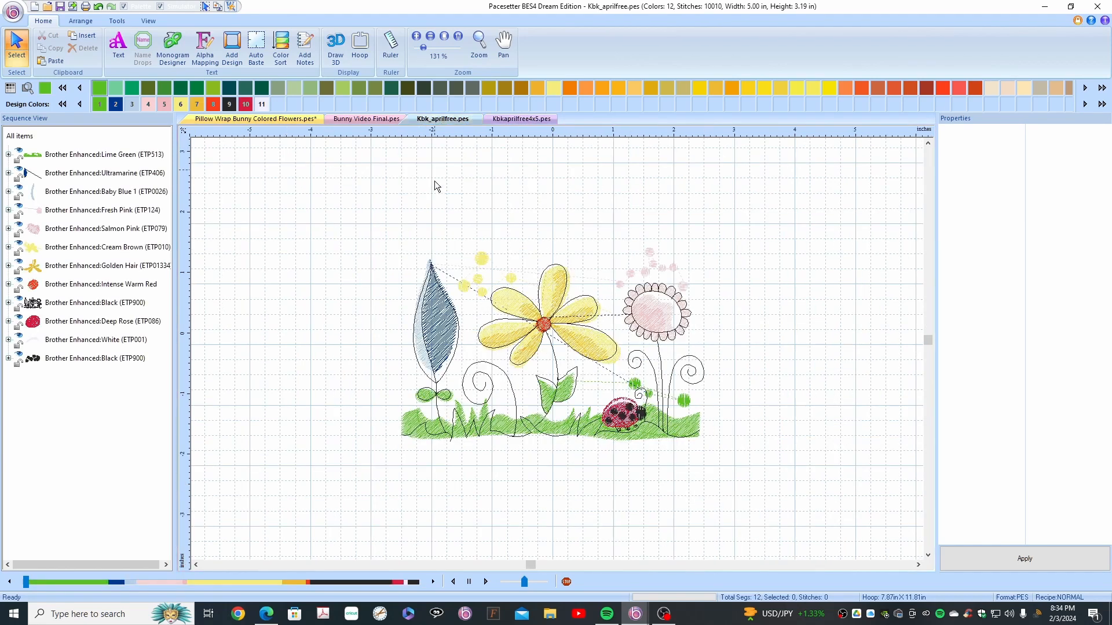
# Step: Move the whole flower design down about 1 inch, clear the selection, and hide the Ultramarine (ETP406) layer
pyautogui.moveTo(440, 330); pyautogui.dragTo(434, 389)
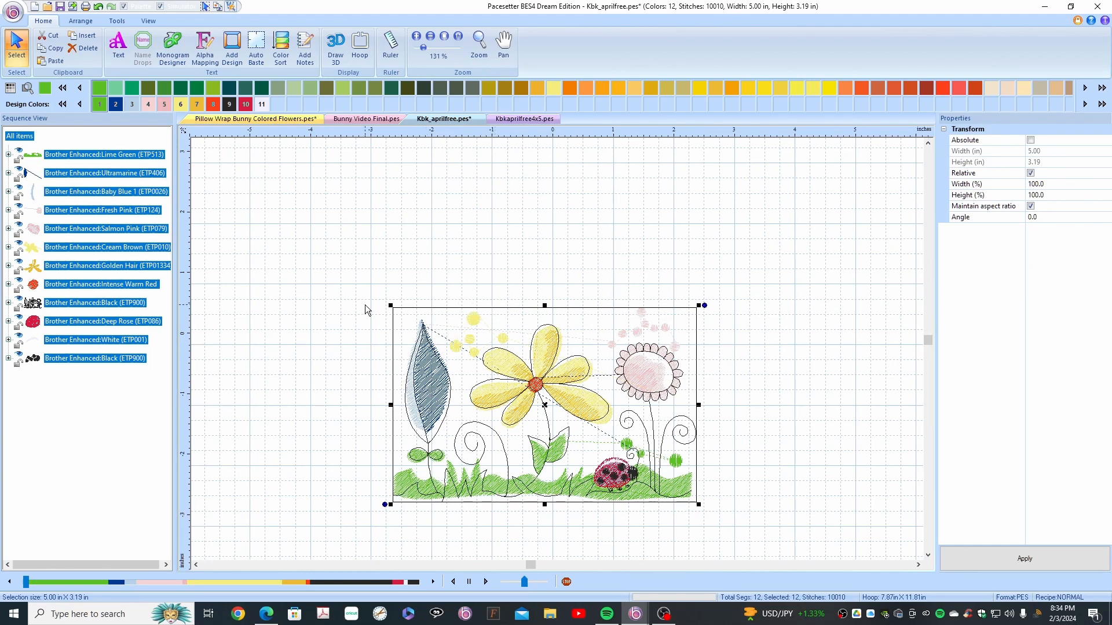
pyautogui.click(112, 421)
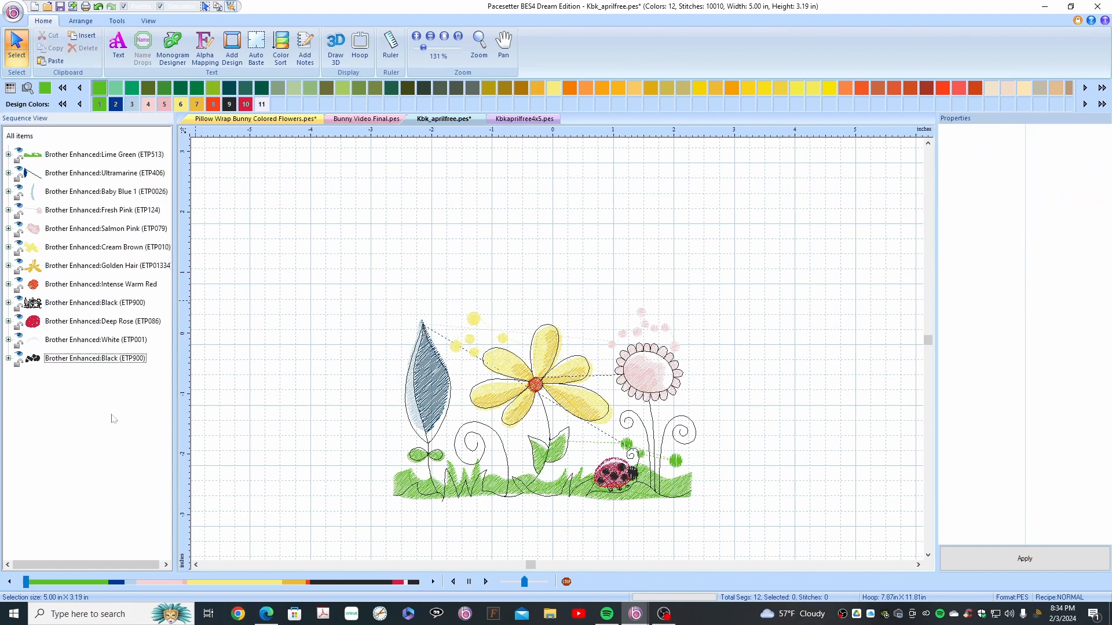
pyautogui.click(80, 174)
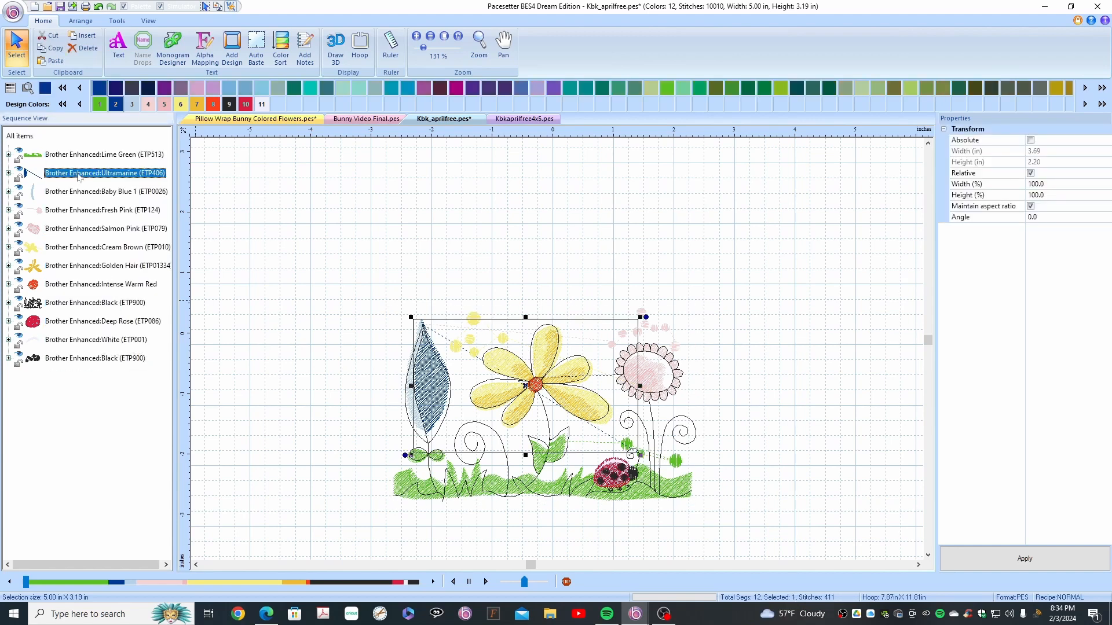
pyautogui.click(20, 171)
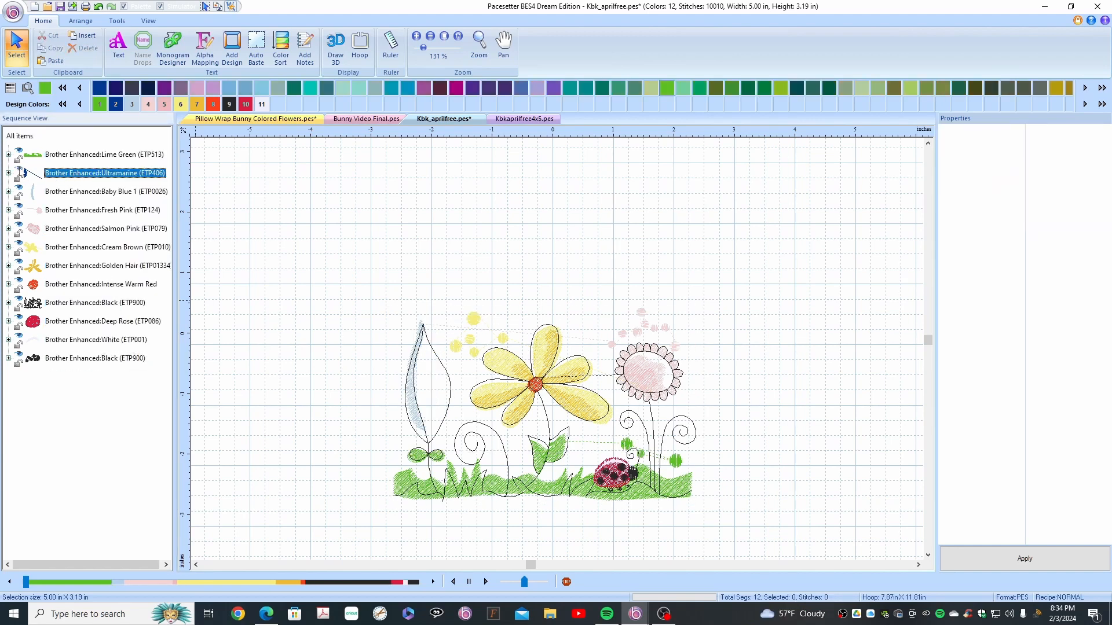
# Step: Show the Ultramarine (ETP406) layer again and delete both it and the Baby Blue 1 (ETP0026) layer
pyautogui.click(20, 171)
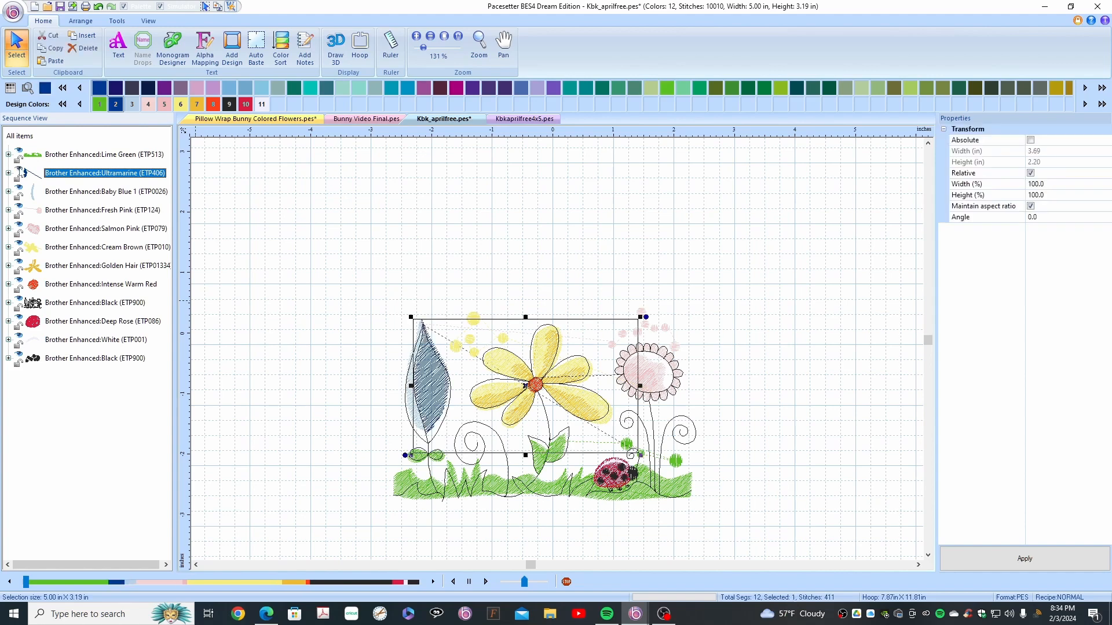
pyautogui.rightClick(84, 176)
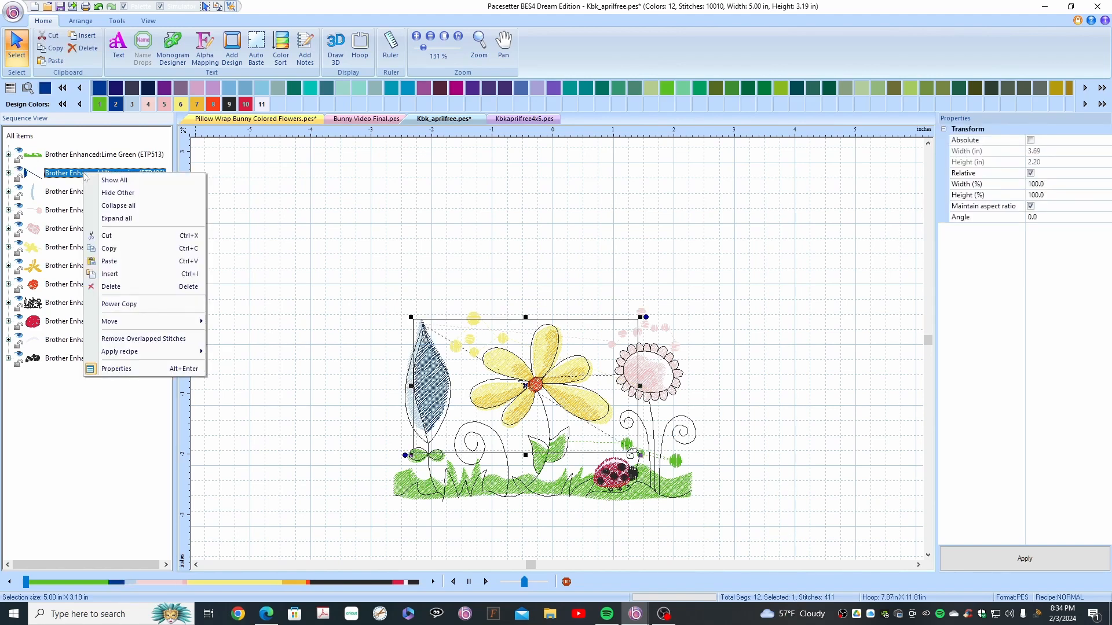
pyautogui.click(115, 288)
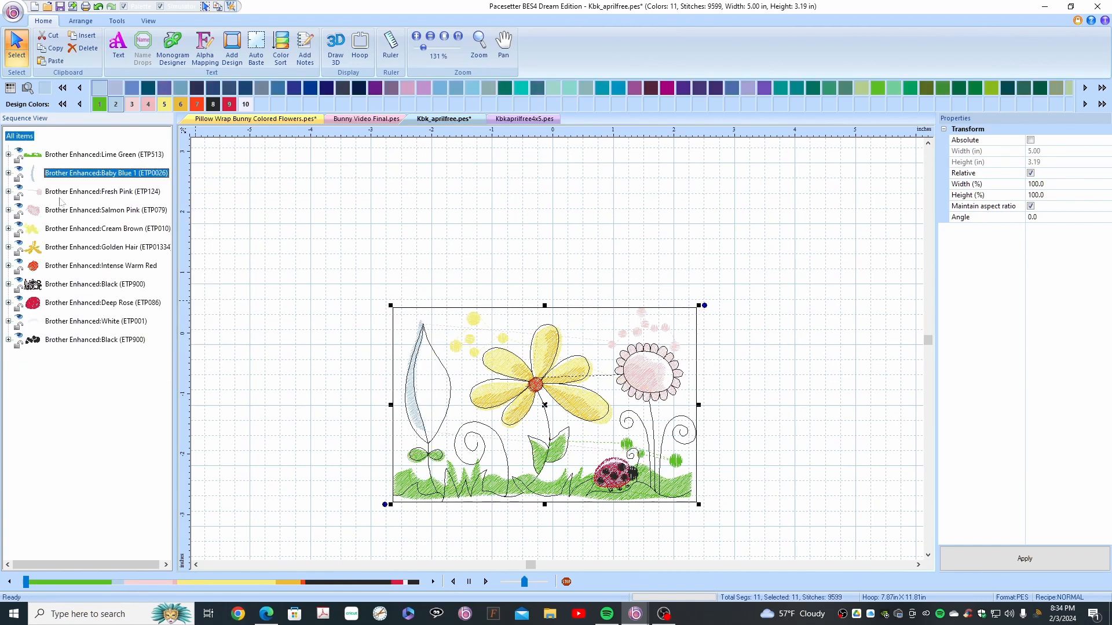
pyautogui.click(68, 175)
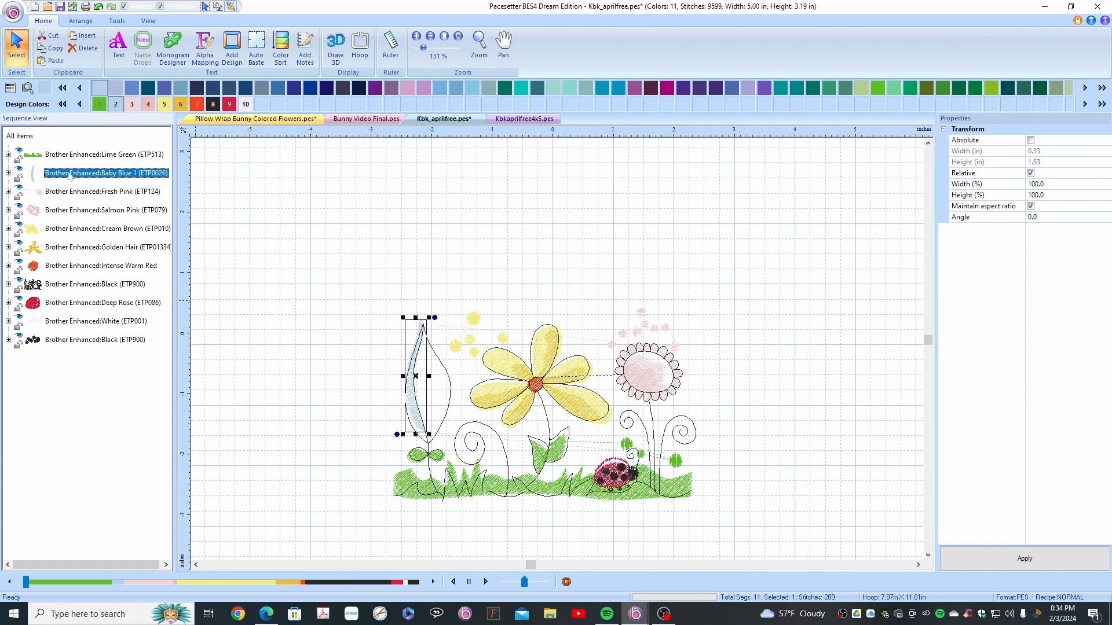
pyautogui.rightClick(69, 175)
pyautogui.click(115, 288)
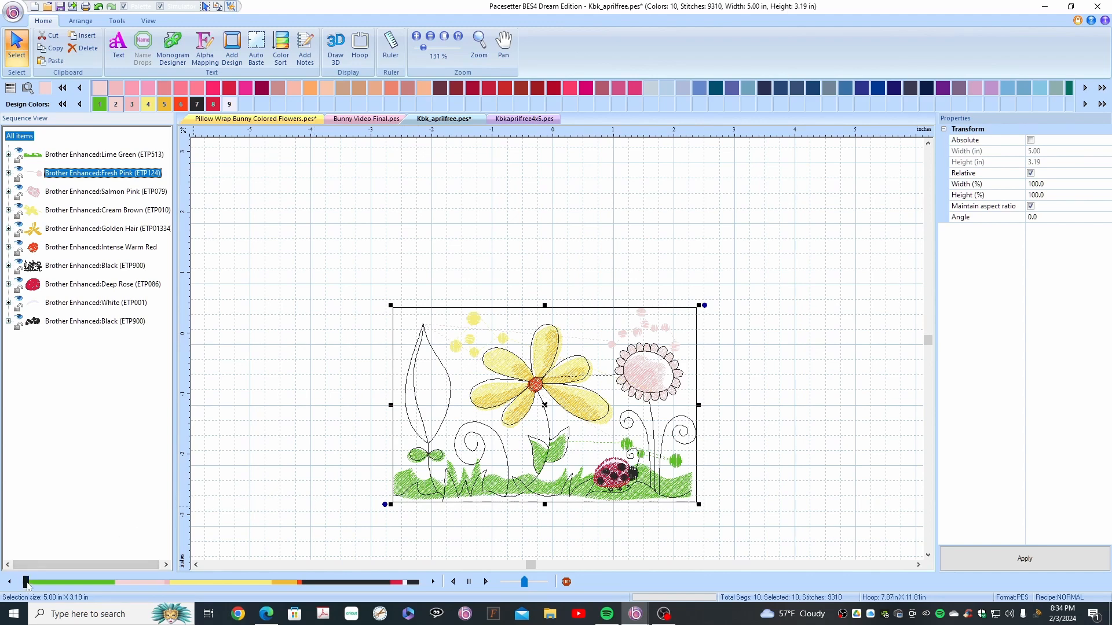
# Step: Step through the stitches to where the tall leaf-shaped bud's black outline begins and insert a stop there to split the layer
pyautogui.moveTo(27, 585); pyautogui.dragTo(317, 598)
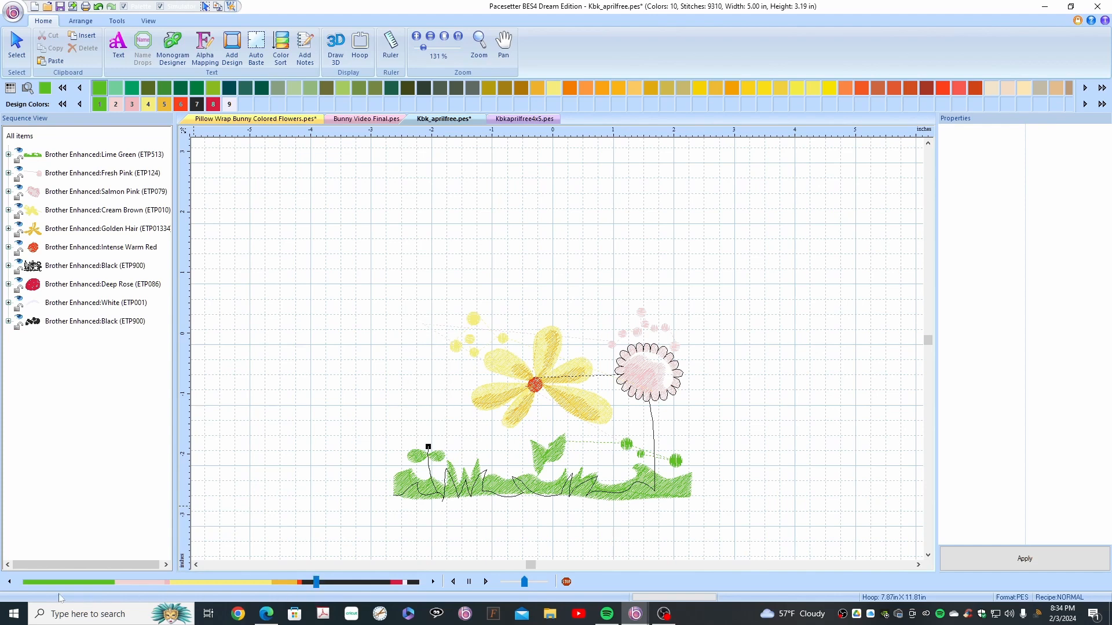
pyautogui.click(10, 582)
pyautogui.click(10, 582)
pyautogui.click(9, 582)
pyautogui.click(10, 582)
pyautogui.click(10, 582)
pyautogui.click(10, 582)
pyautogui.click(567, 582)
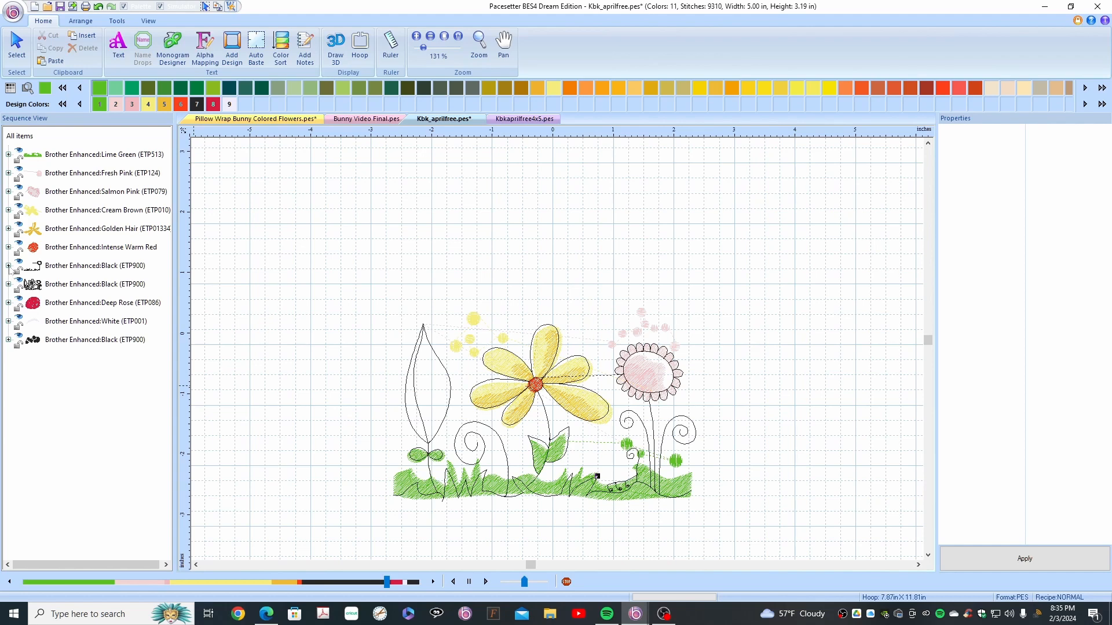
# Step: Expand the two Black (ETP900) outline layers and compare which parts of the drawing each one covers
pyautogui.click(8, 265)
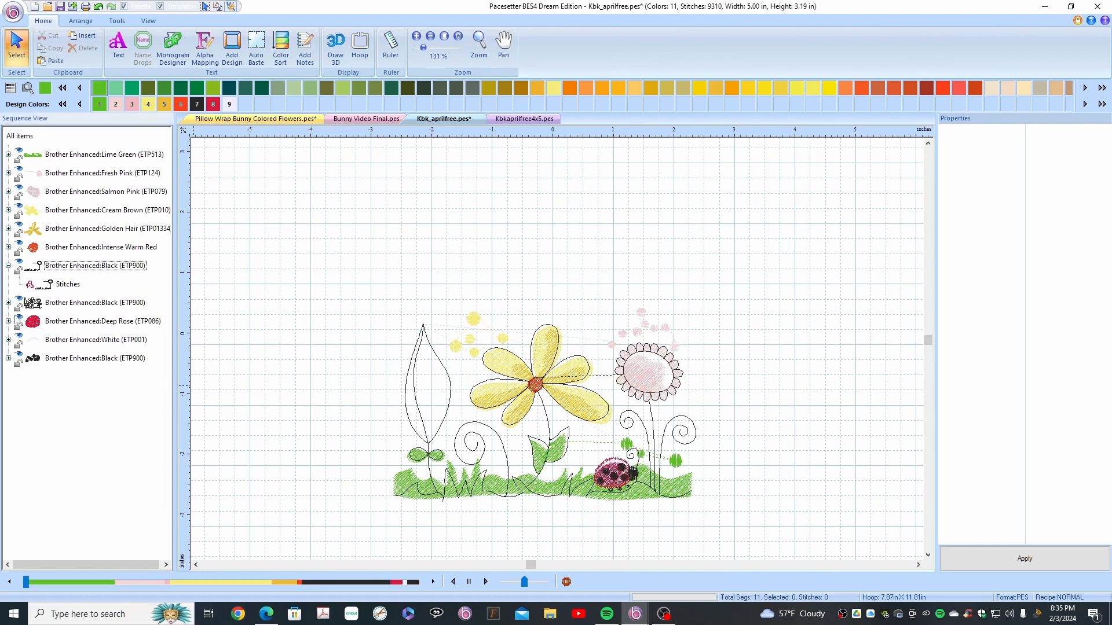
pyautogui.click(8, 303)
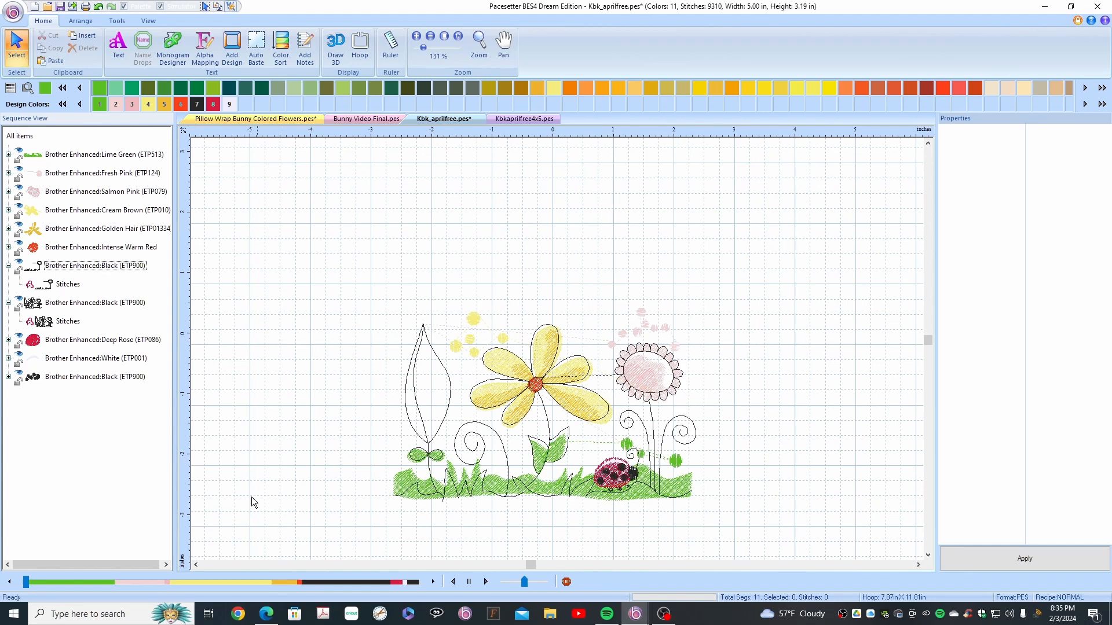
pyautogui.click(407, 391)
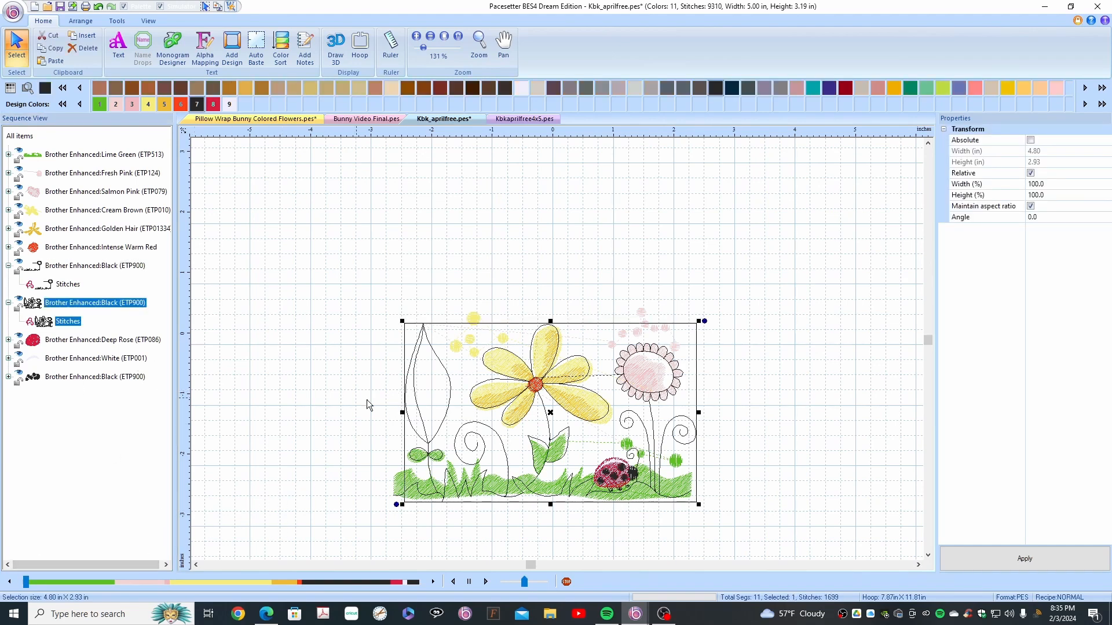
pyautogui.rightClick(407, 398)
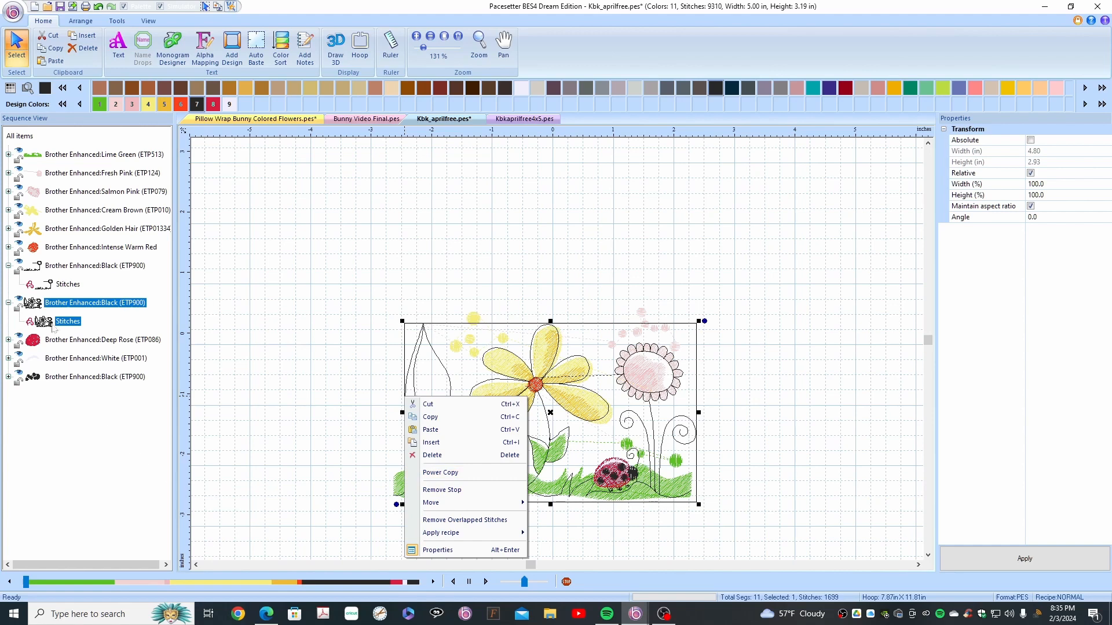
pyautogui.click(73, 267)
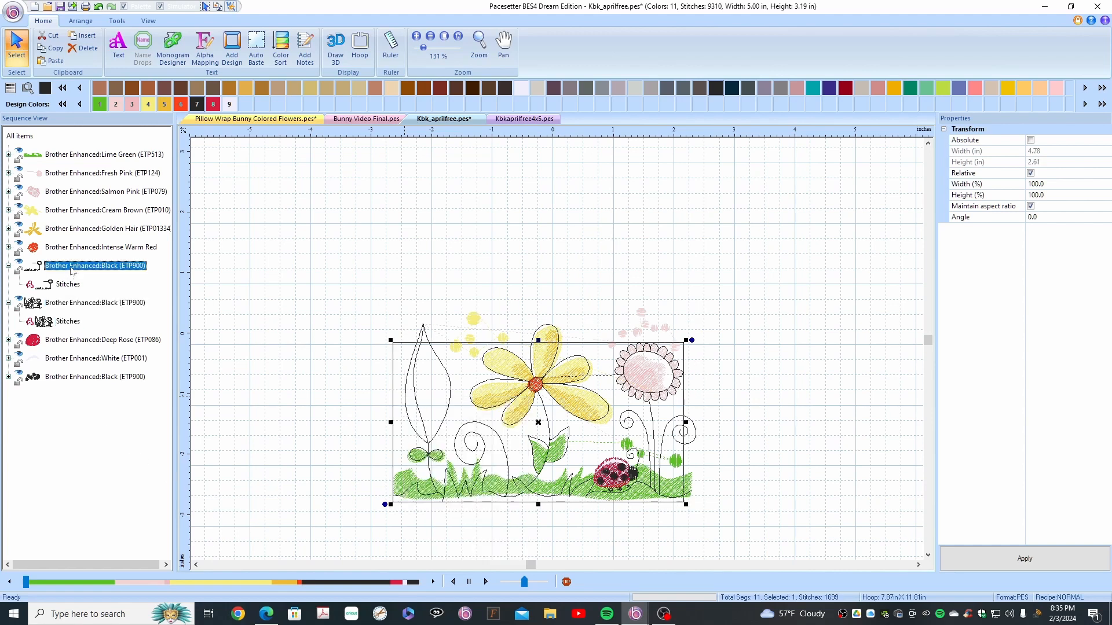
pyautogui.rightClick(409, 422)
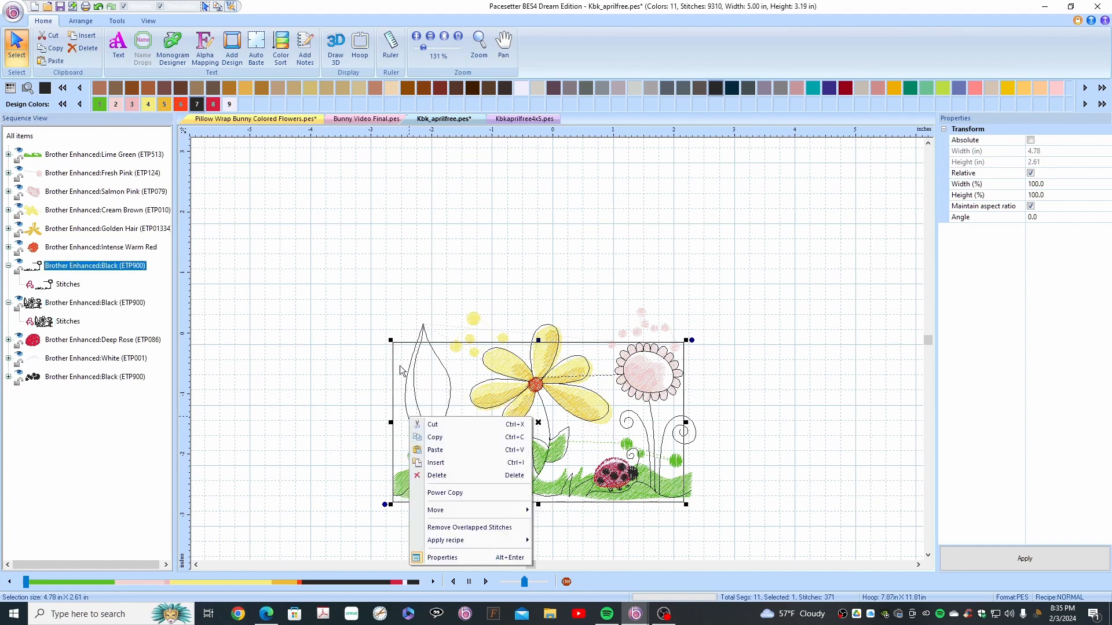
pyautogui.click(424, 333)
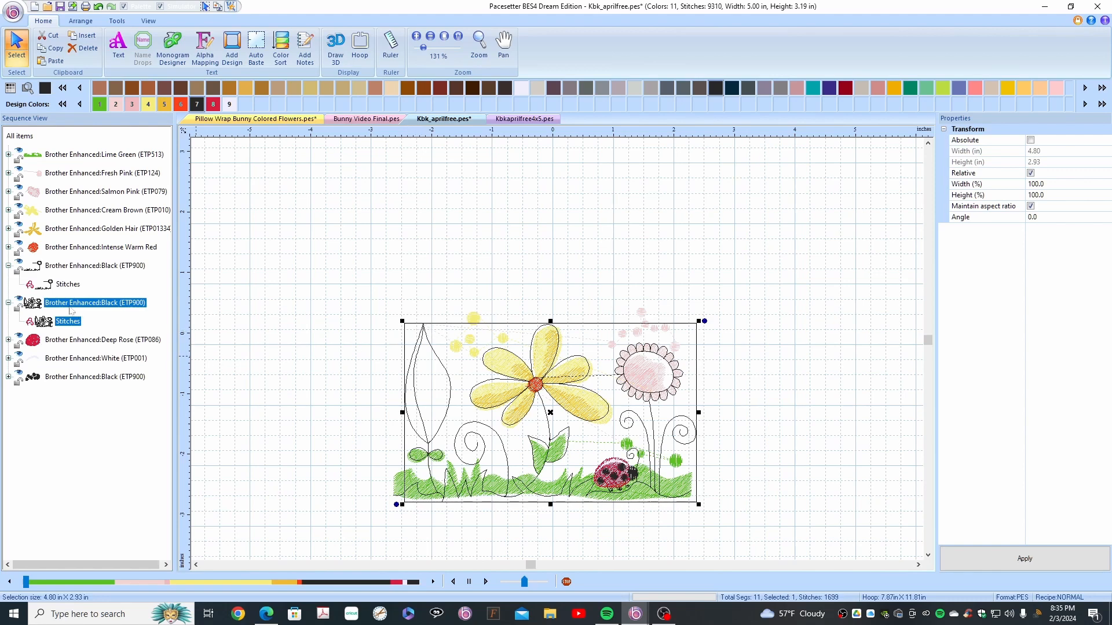
# Step: Split off the tall bud's black outline with a stop at its stem base, move it away from the flowers, and delete it
pyautogui.moveTo(27, 582); pyautogui.dragTo(328, 595)
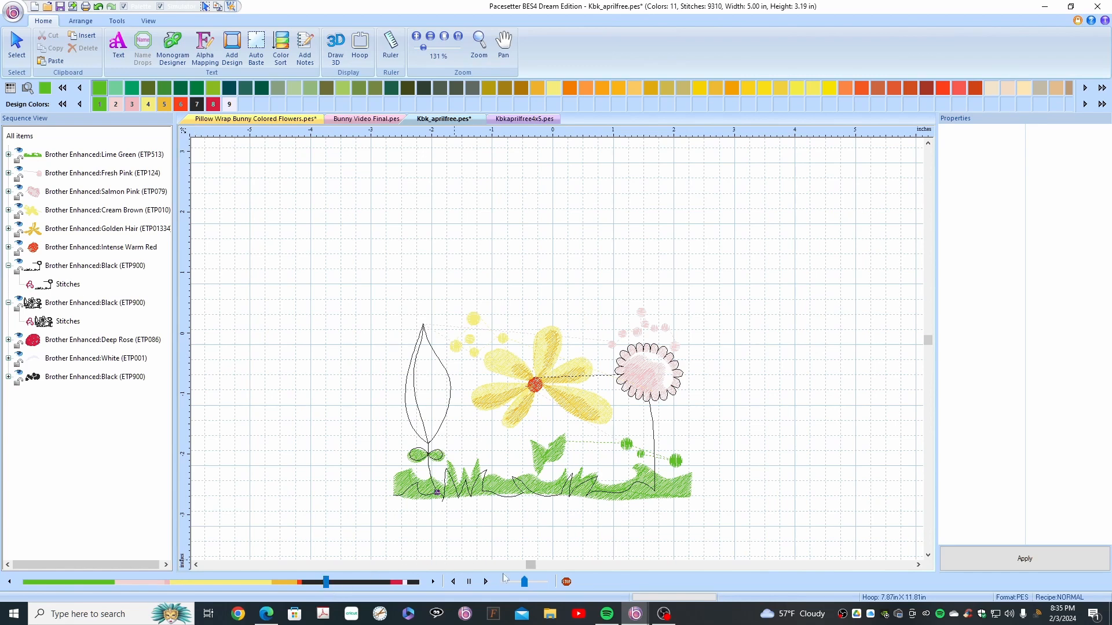
pyautogui.click(566, 582)
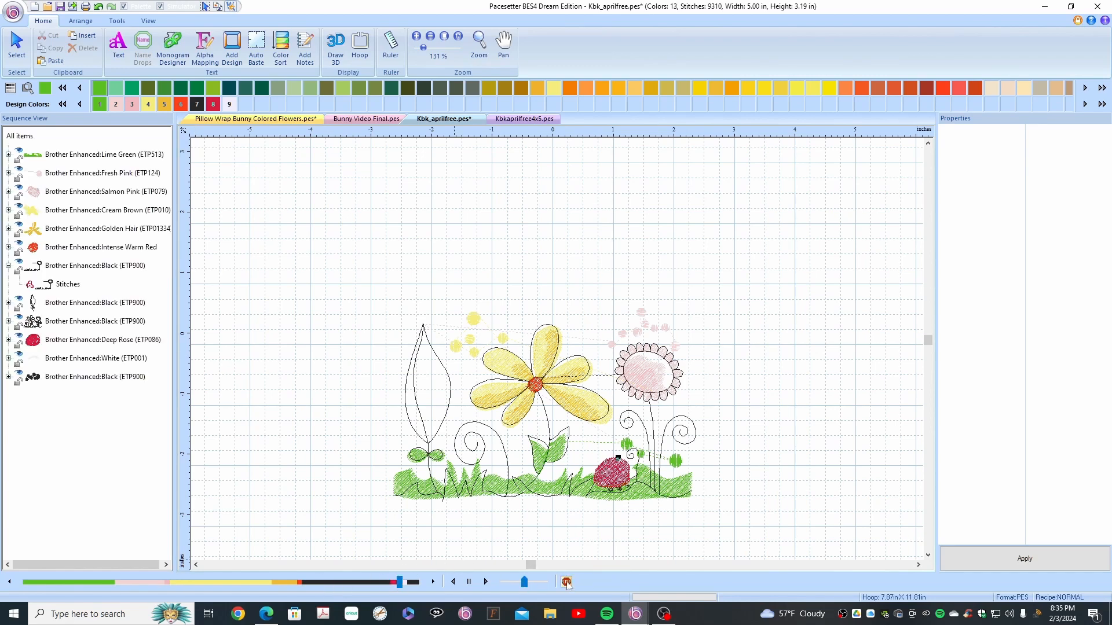
pyautogui.click(65, 304)
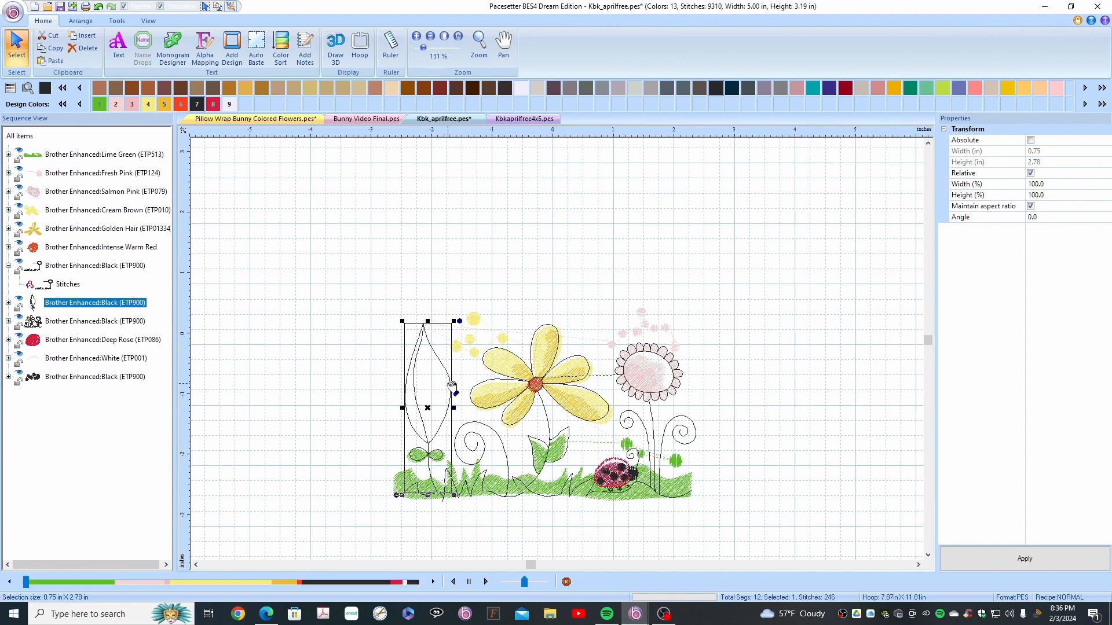
pyautogui.moveTo(452, 385); pyautogui.dragTo(333, 340)
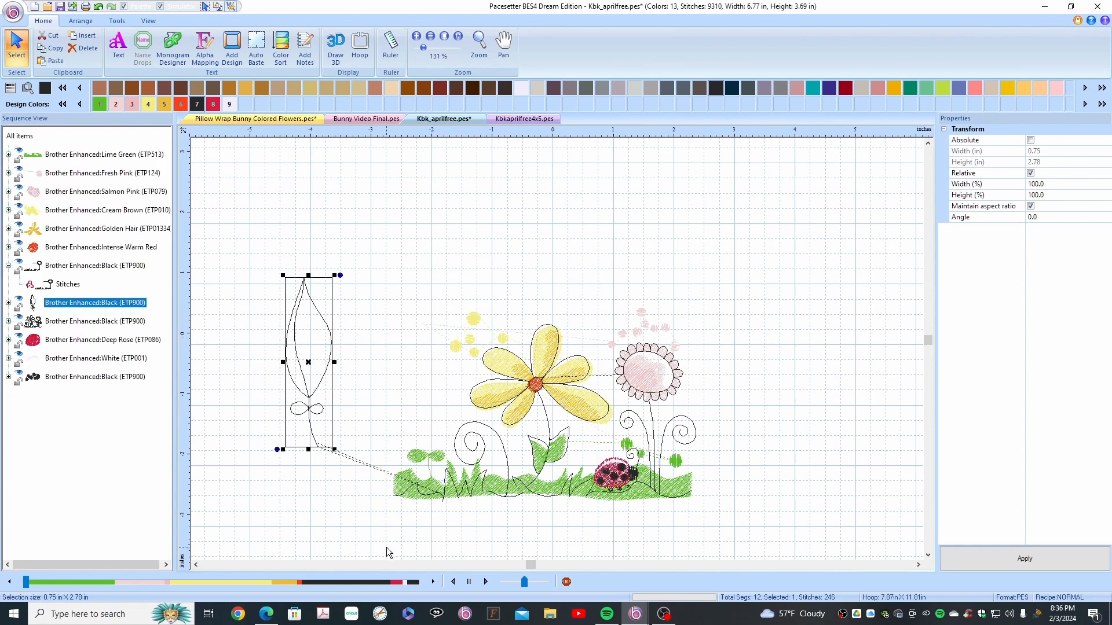
pyautogui.rightClick(328, 362)
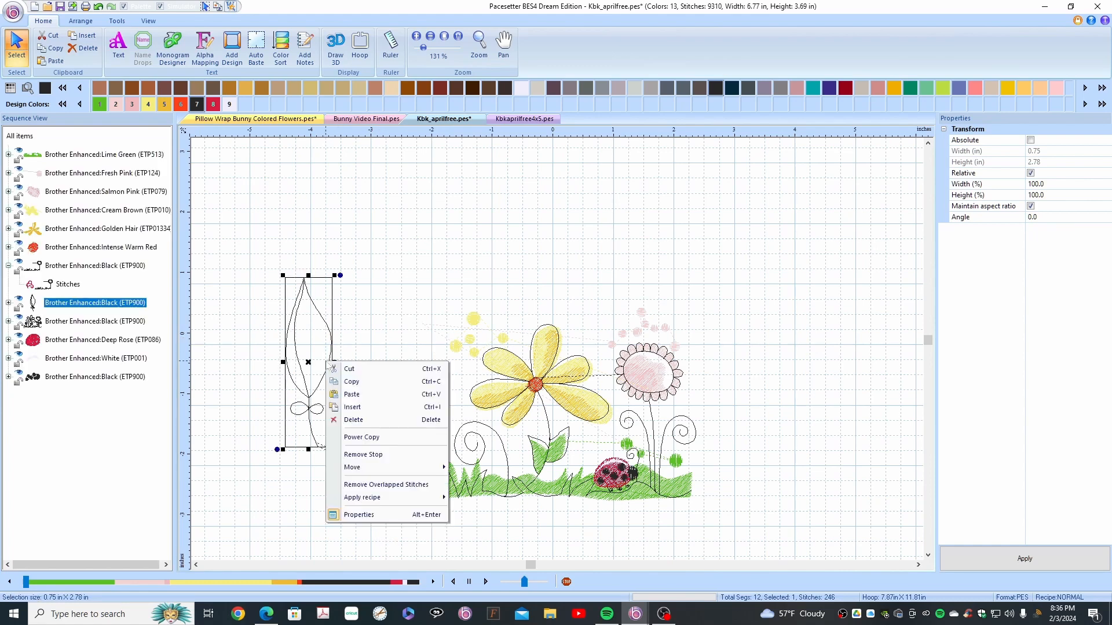
pyautogui.click(366, 420)
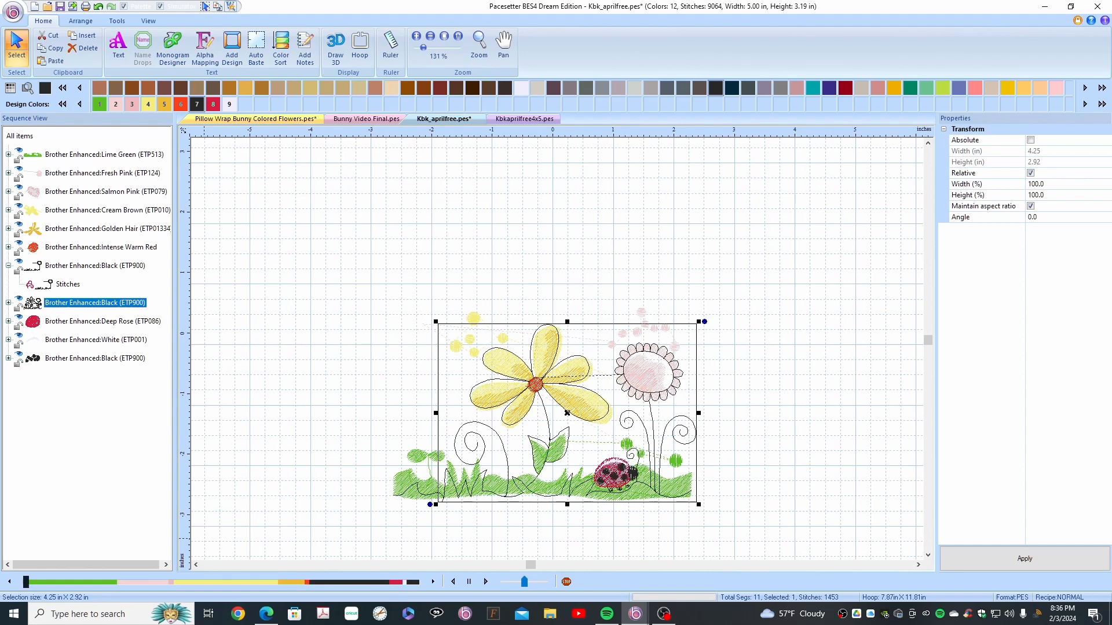
# Step: Step through the Lime Green (ETP513) stitches to the end of the bud's two small leaves and insert a stop there
pyautogui.moveTo(25, 582); pyautogui.dragTo(34, 585)
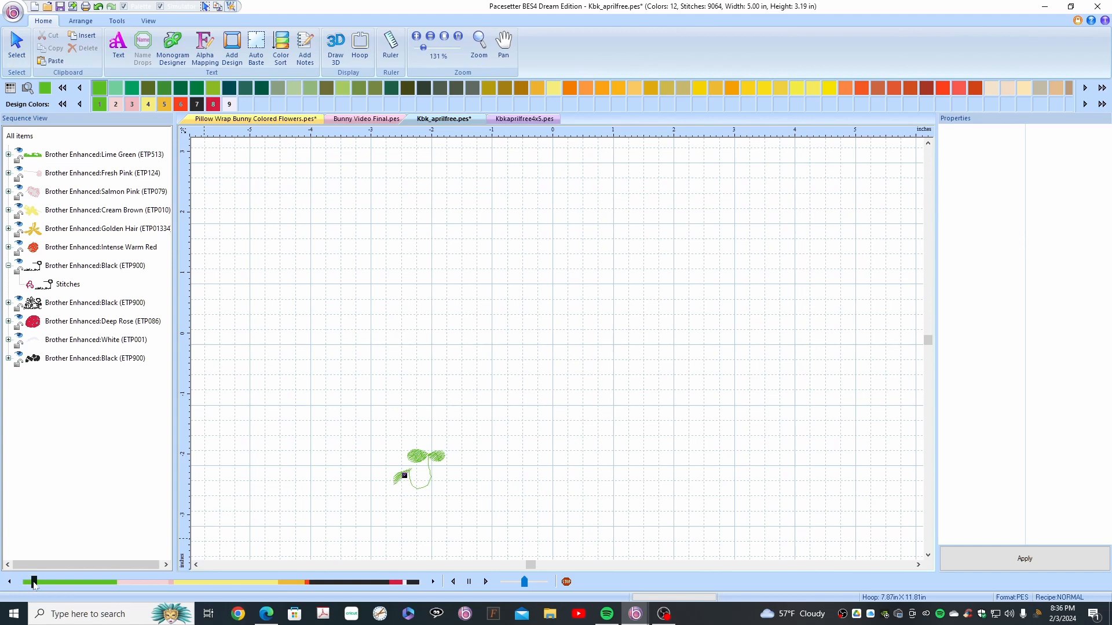
pyautogui.click(10, 582)
pyautogui.click(10, 582)
pyautogui.click(10, 582)
pyautogui.click(9, 582)
pyautogui.click(10, 582)
pyautogui.click(9, 582)
pyautogui.click(9, 582)
pyautogui.click(11, 582)
pyautogui.click(11, 585)
pyautogui.click(11, 585)
pyautogui.click(11, 585)
pyautogui.click(11, 584)
pyautogui.click(11, 584)
pyautogui.click(11, 583)
pyautogui.click(11, 583)
pyautogui.click(11, 583)
pyautogui.click(11, 583)
pyautogui.click(566, 585)
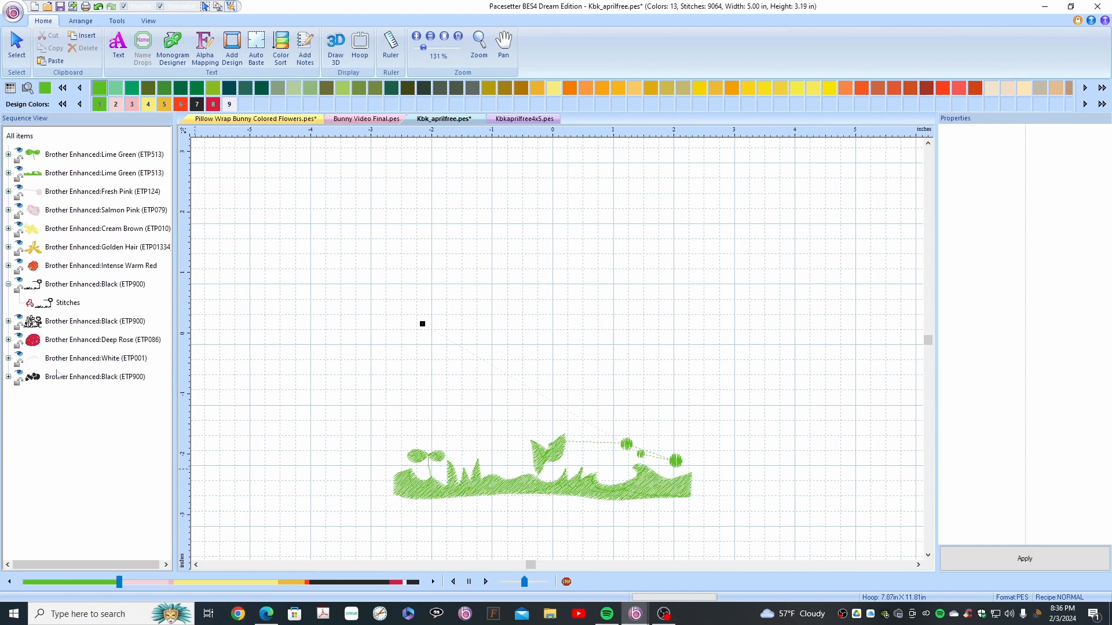
# Step: Move the separated pair of small green leaves up off the grass and delete them
pyautogui.click(52, 155)
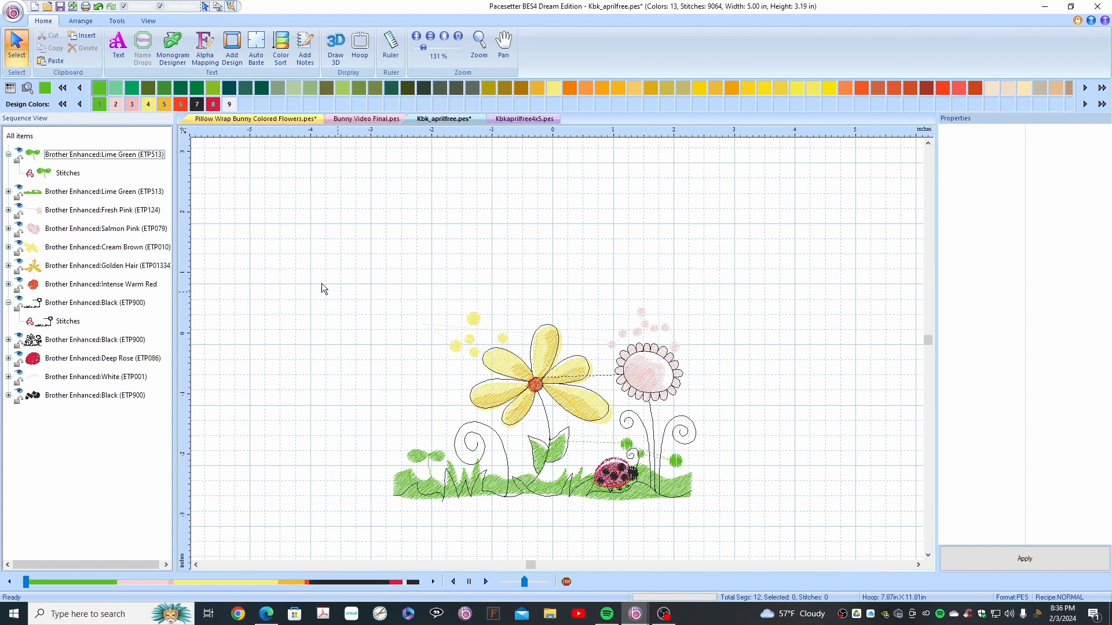
pyautogui.click(82, 157)
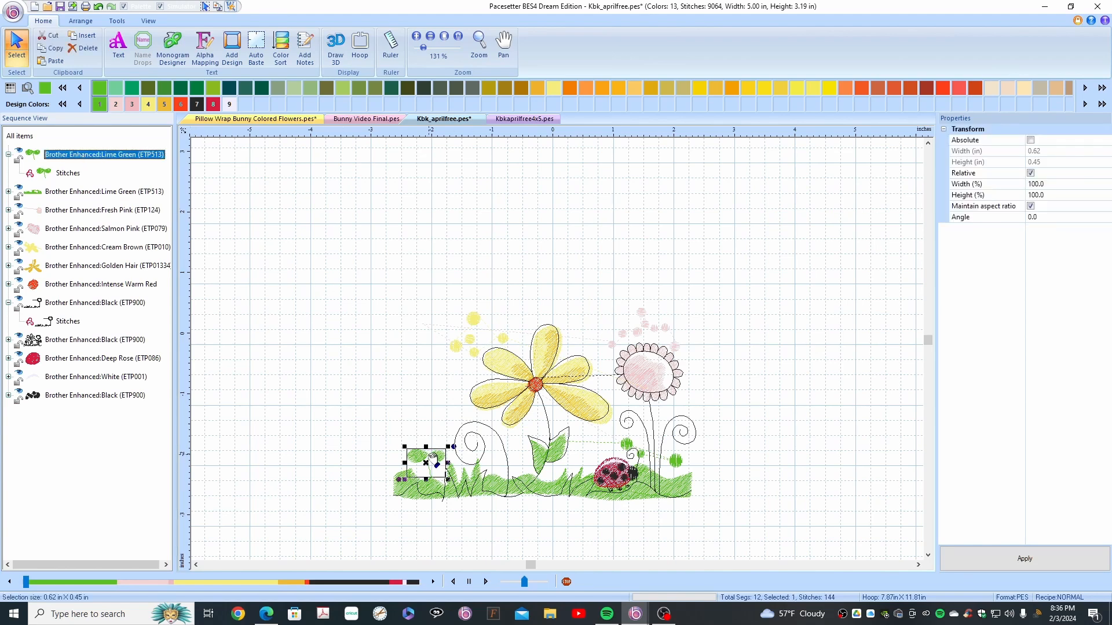
pyautogui.moveTo(429, 443); pyautogui.dragTo(406, 332)
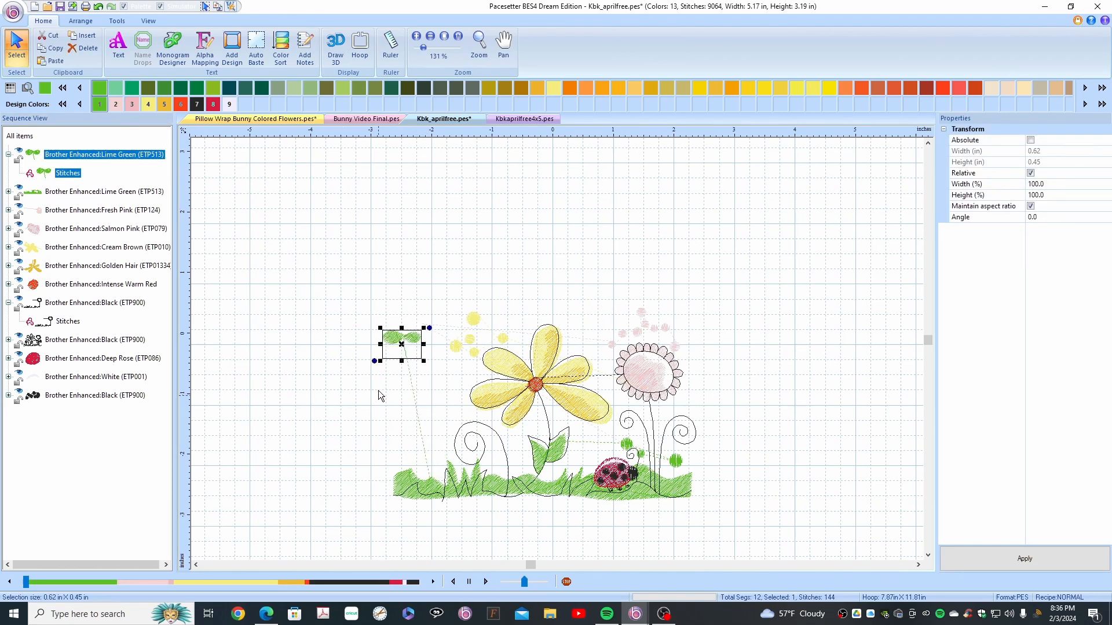
pyautogui.rightClick(399, 342)
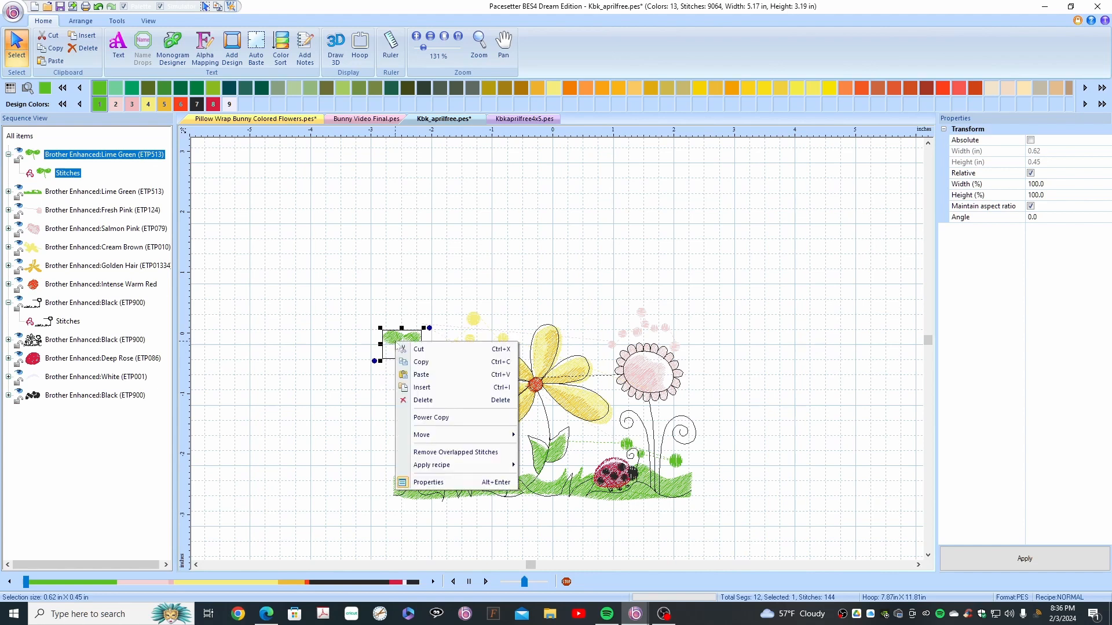
pyautogui.click(426, 401)
pyautogui.moveTo(530, 565); pyautogui.dragTo(533, 567)
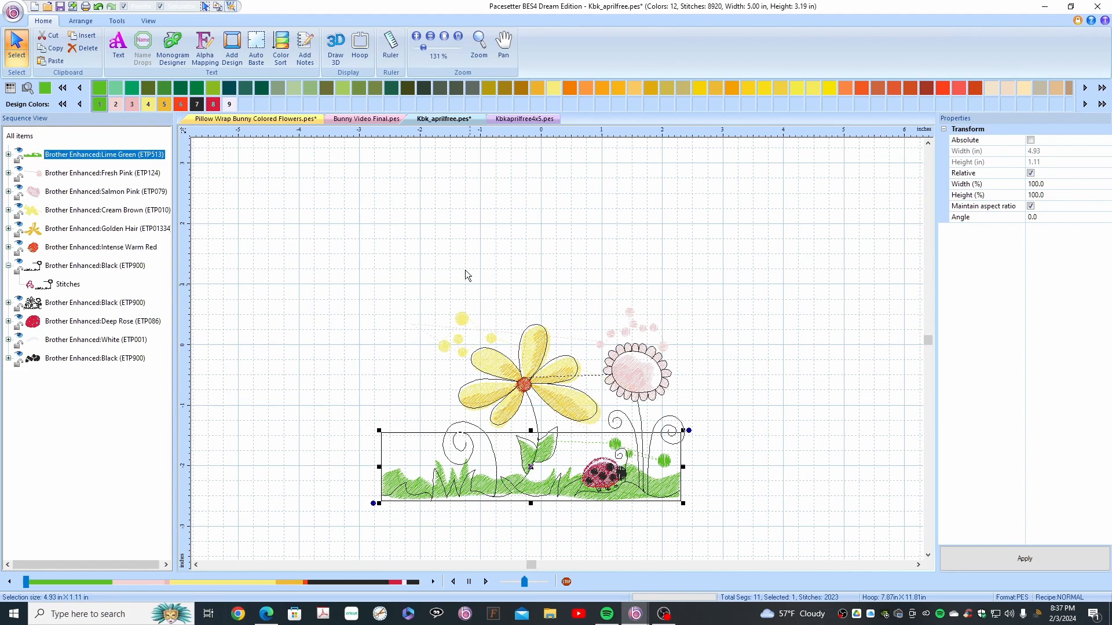
# Step: Bring up the Kbkaprilfree4x5.pes design and examine the extent of its Magenta (ETP620) layer and the options available for it
pyautogui.click(522, 119)
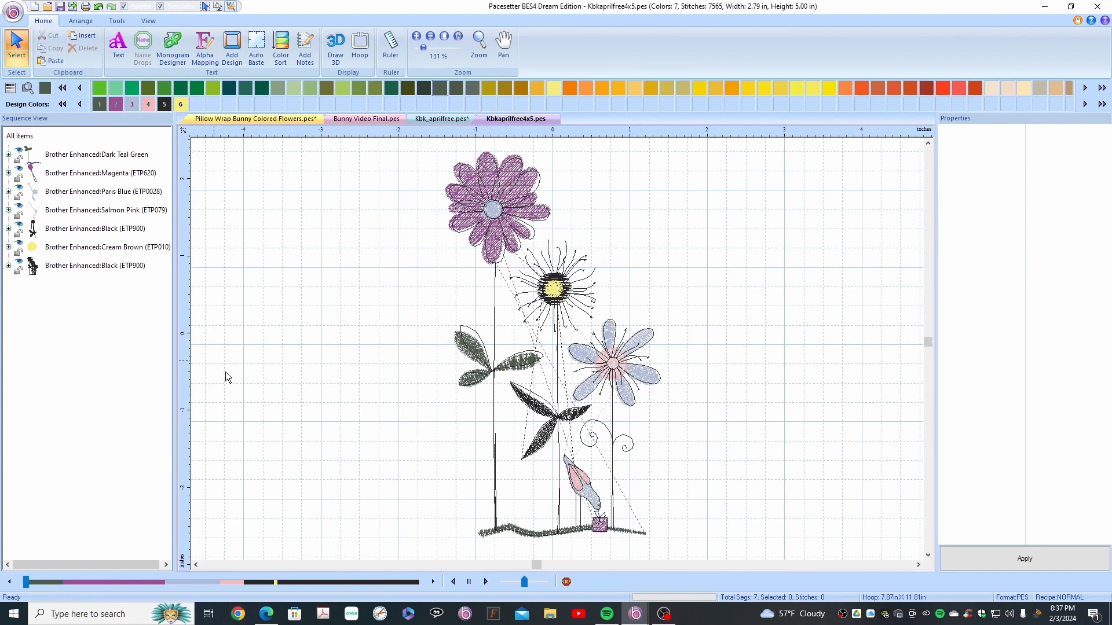
pyautogui.click(69, 174)
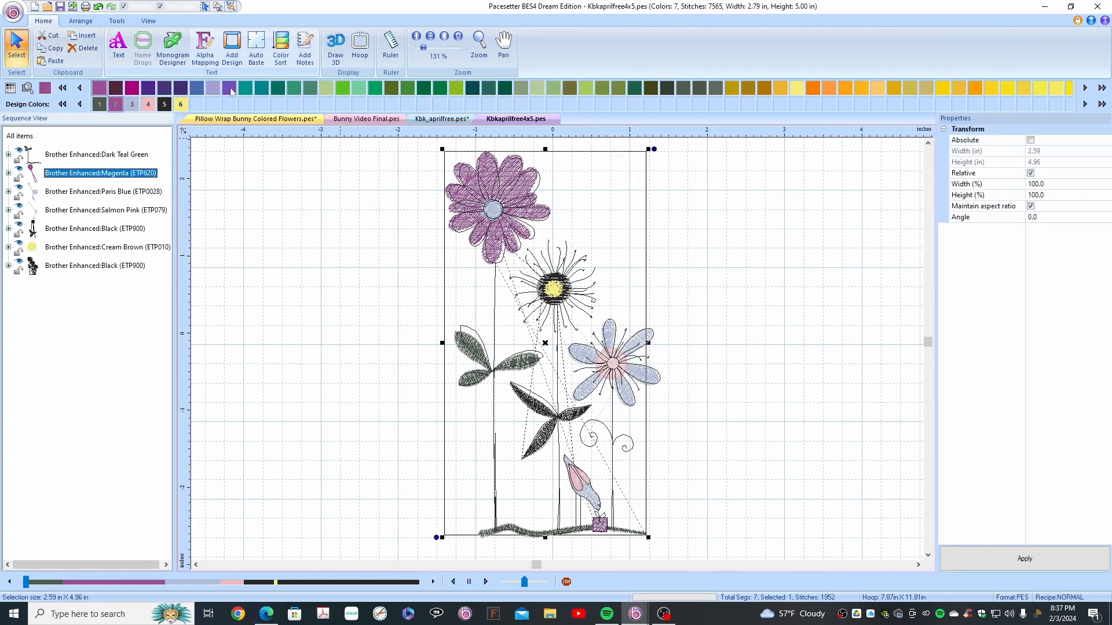
pyautogui.rightClick(487, 236)
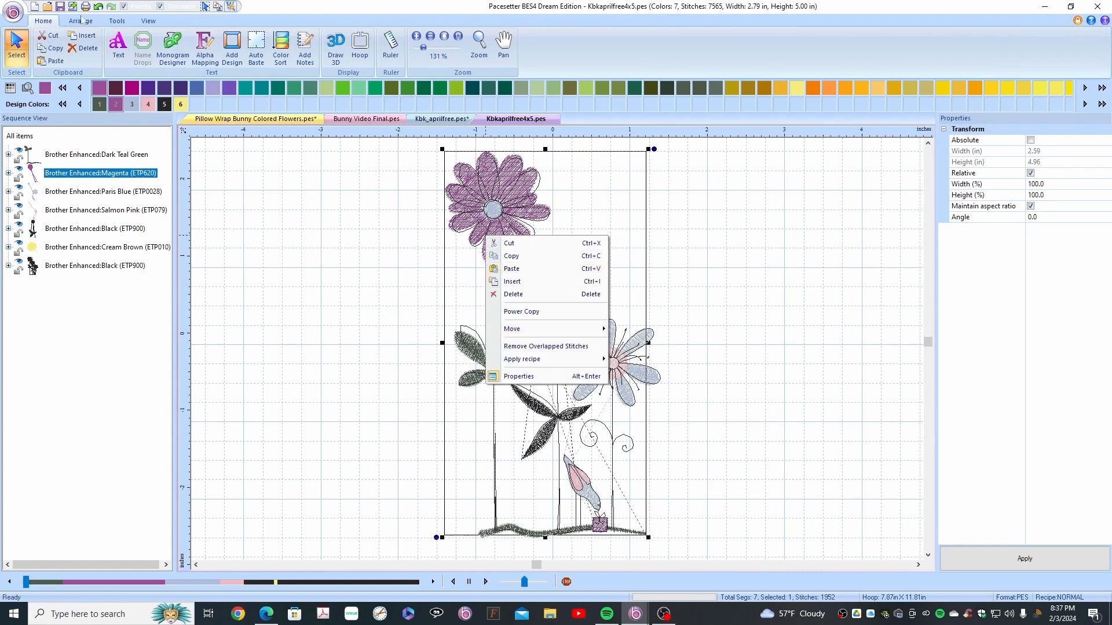
pyautogui.click(46, 22)
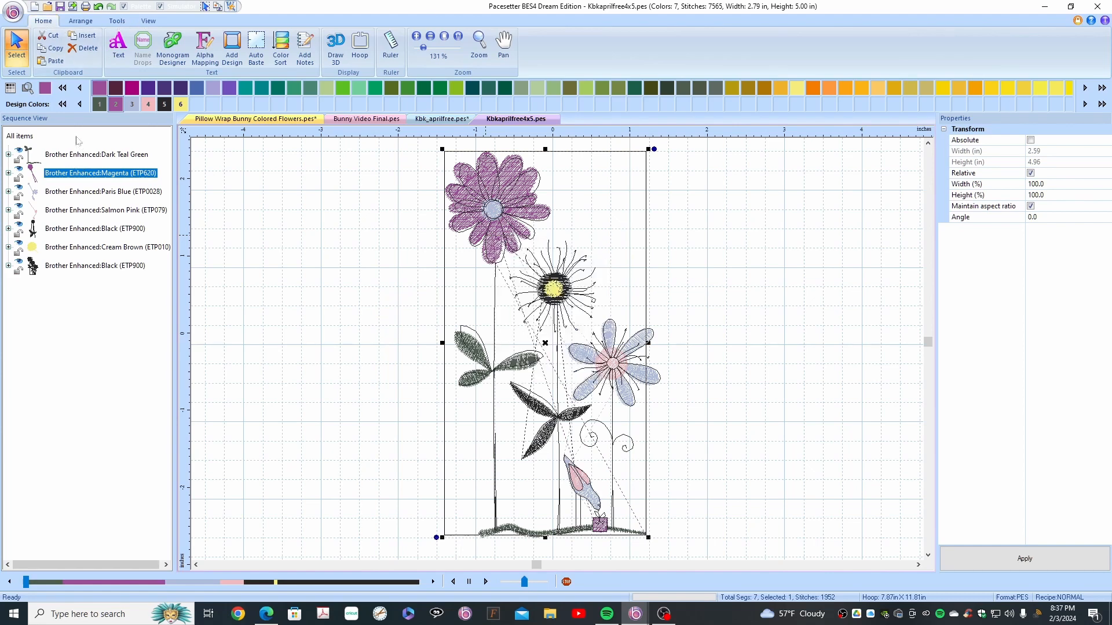
pyautogui.click(24, 137)
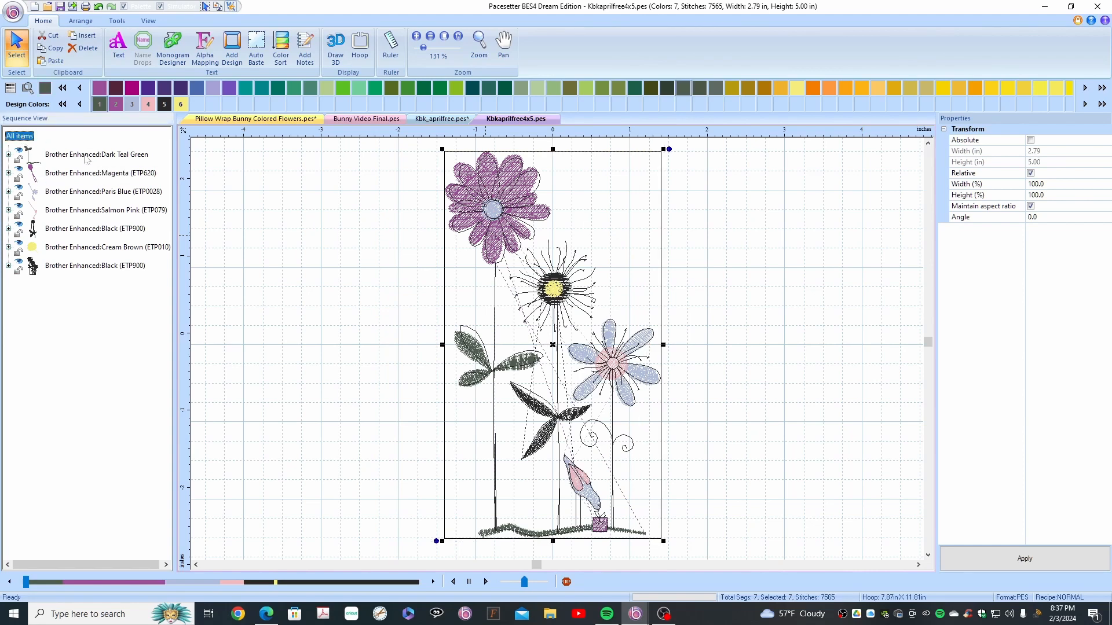
pyautogui.rightClick(109, 173)
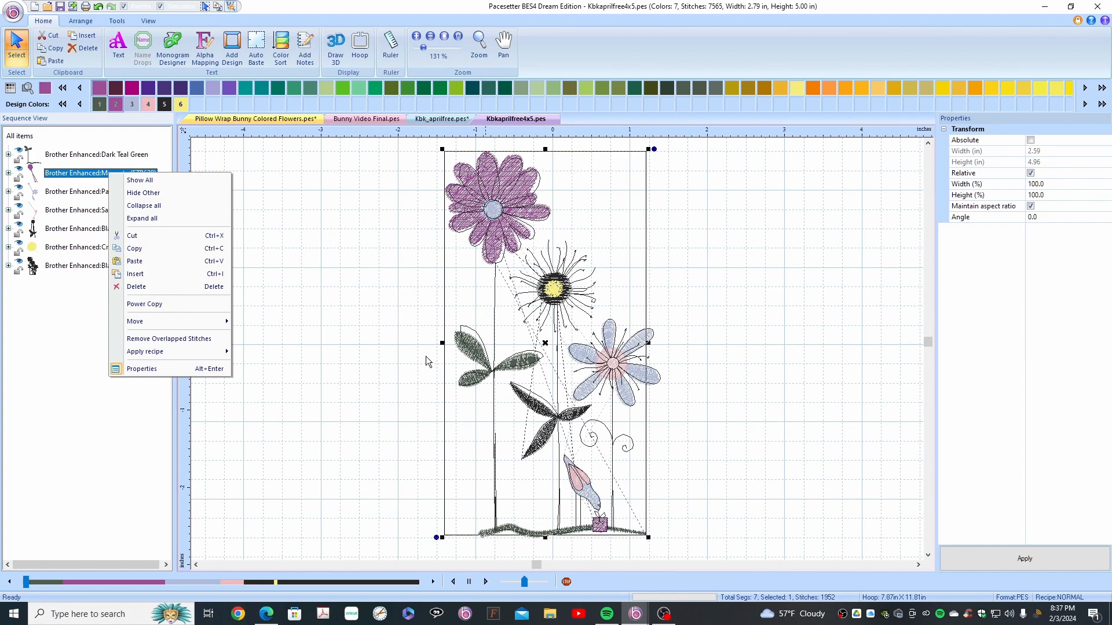
# Step: Move the Dark Teal Green layer about 2.3 inches to the left, away from the other flowers
pyautogui.click(62, 155)
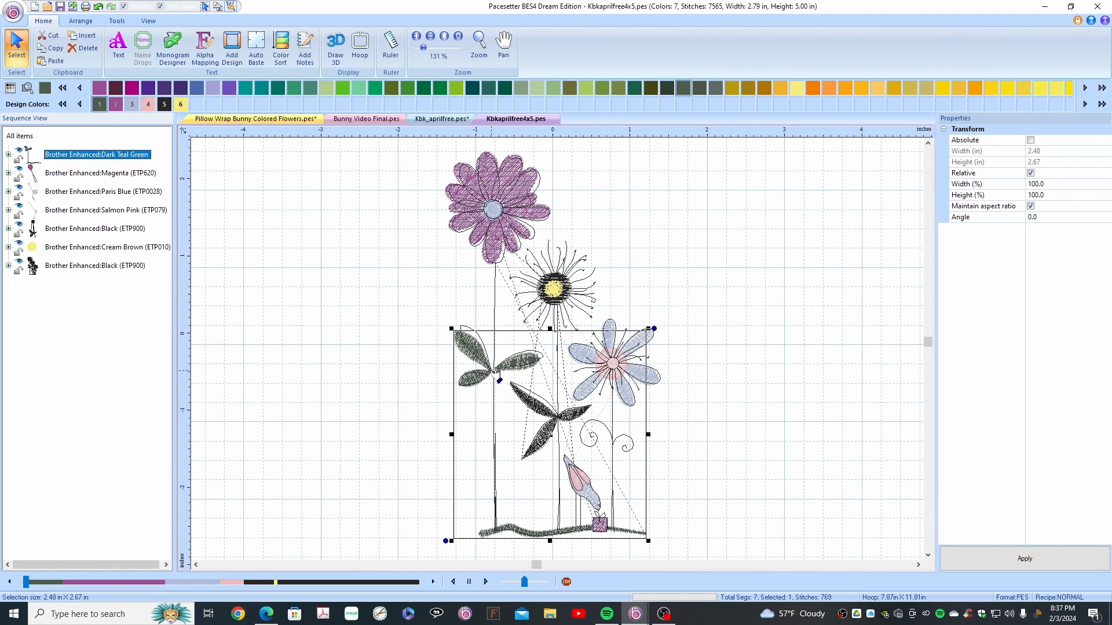
pyautogui.moveTo(495, 372); pyautogui.dragTo(316, 368)
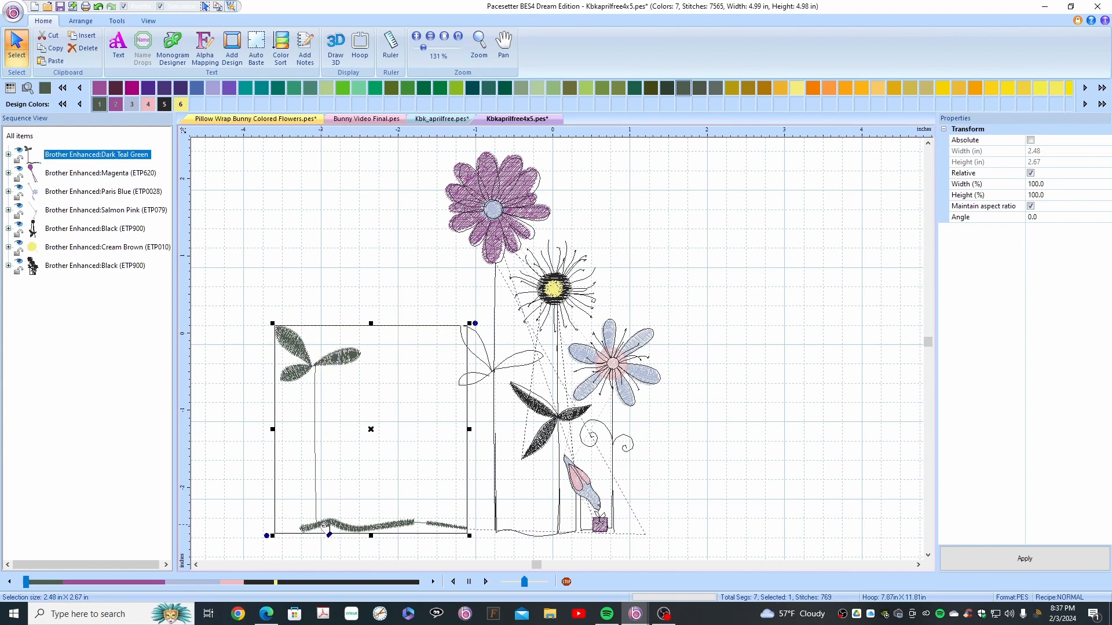
# Step: Undo the Dark Teal Green layer's move and insert a stop between its leafy stem and the ground strip
pyautogui.hotkey('ctrl', 'z')
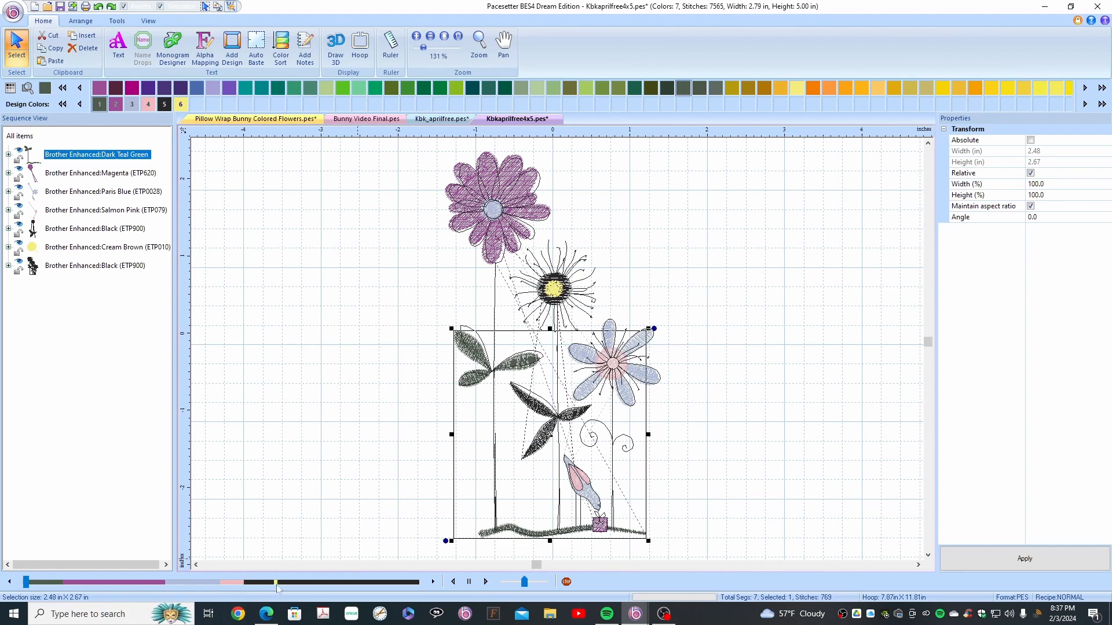
pyautogui.moveTo(25, 582); pyautogui.dragTo(49, 593)
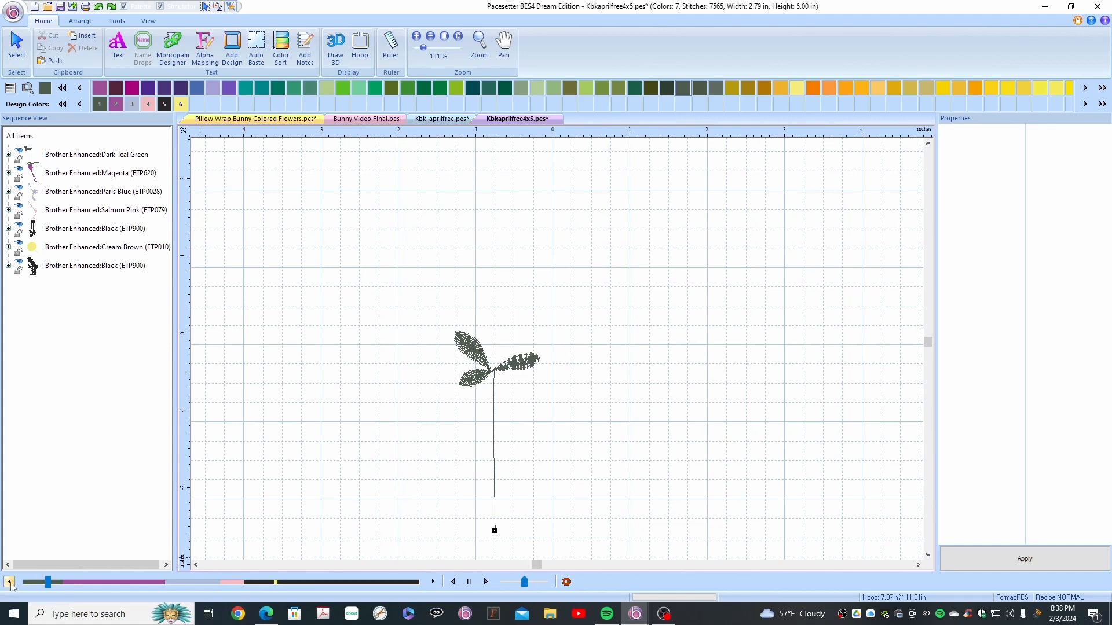
pyautogui.click(567, 583)
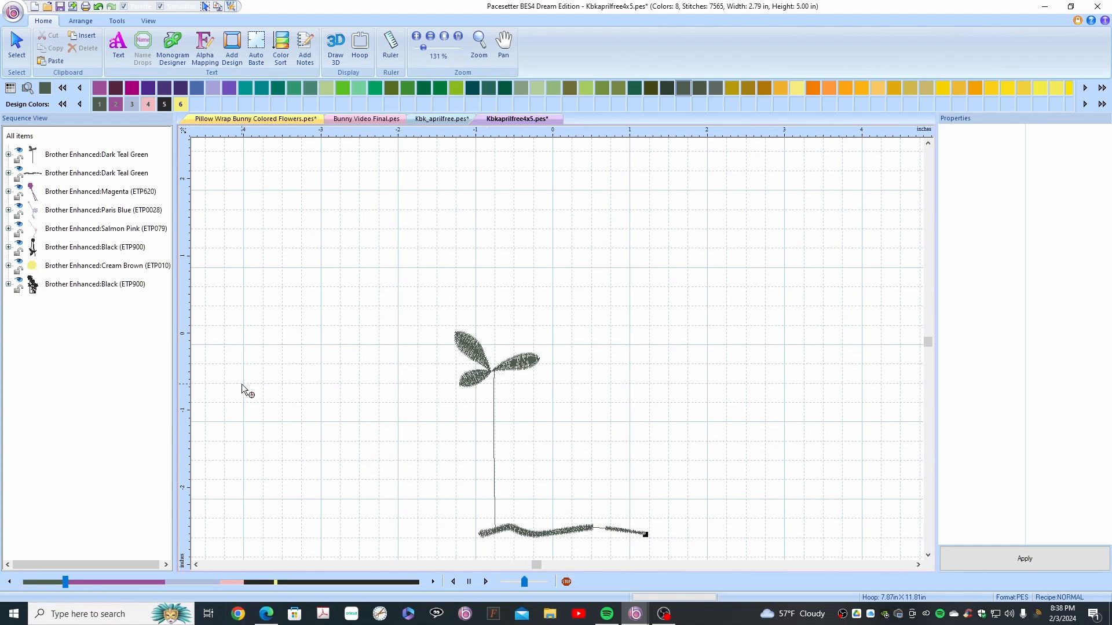
# Step: Recolor the separated leafy stem layer to Kelly Green (ETP0077)
pyautogui.click(66, 154)
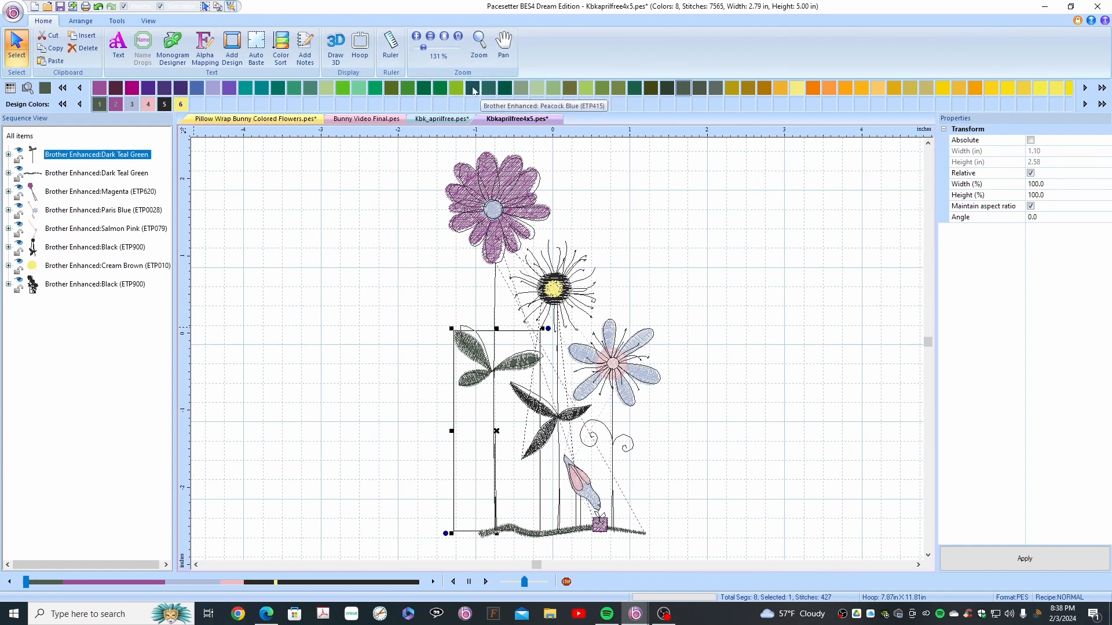
pyautogui.click(440, 87)
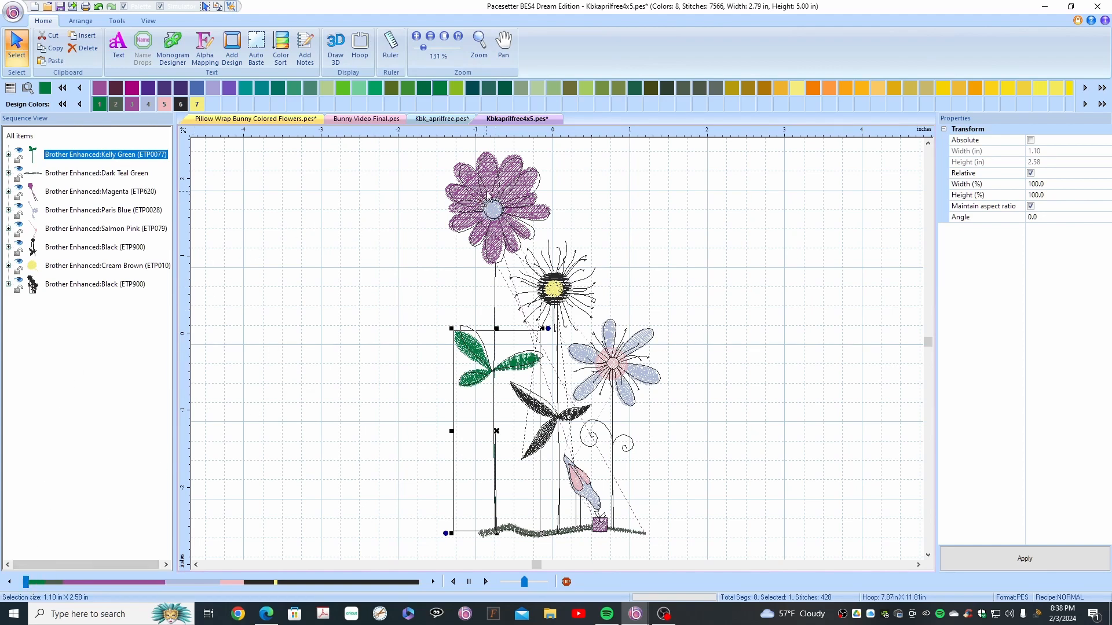
# Step: Hide and reshow the Magenta (ETP620) and Paris Blue (ETP0028) layers in turn to check which flower parts each contains
pyautogui.click(20, 189)
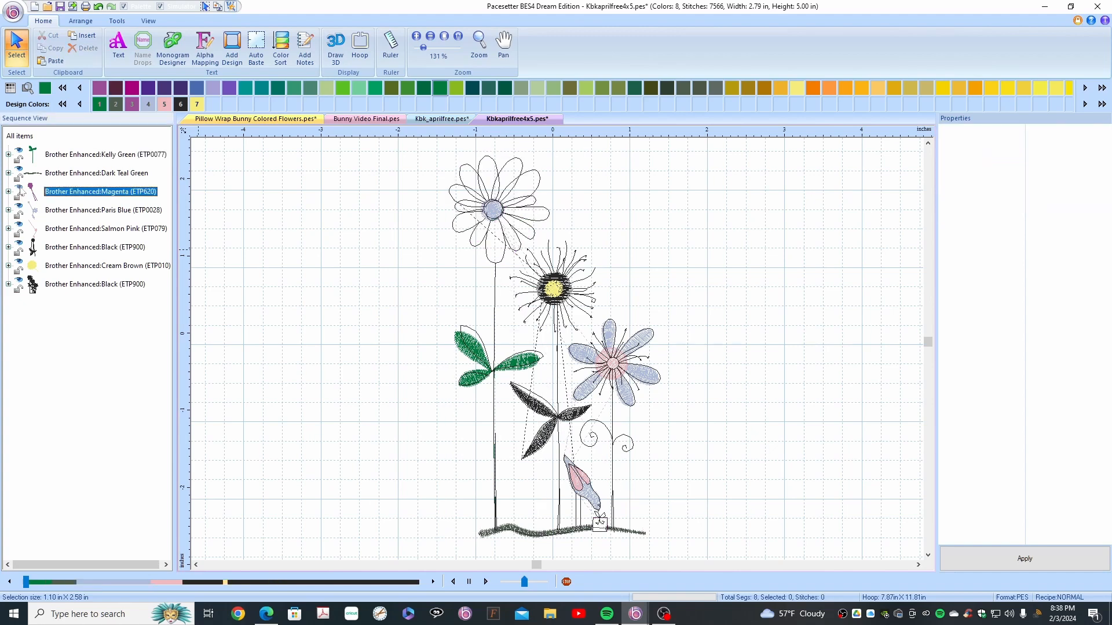
pyautogui.click(19, 190)
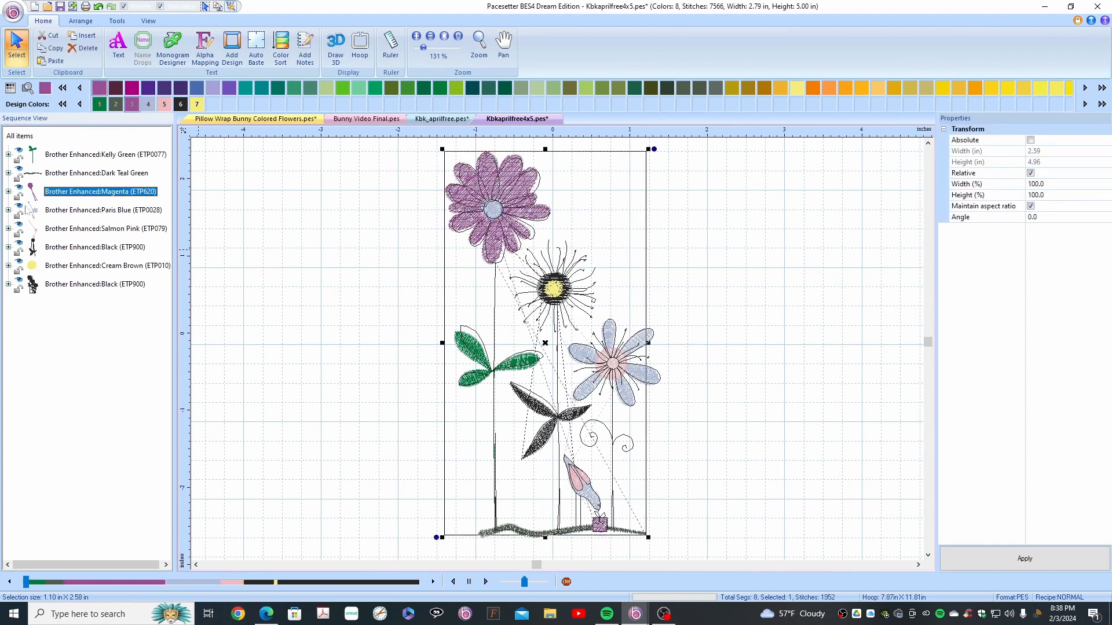
pyautogui.click(53, 212)
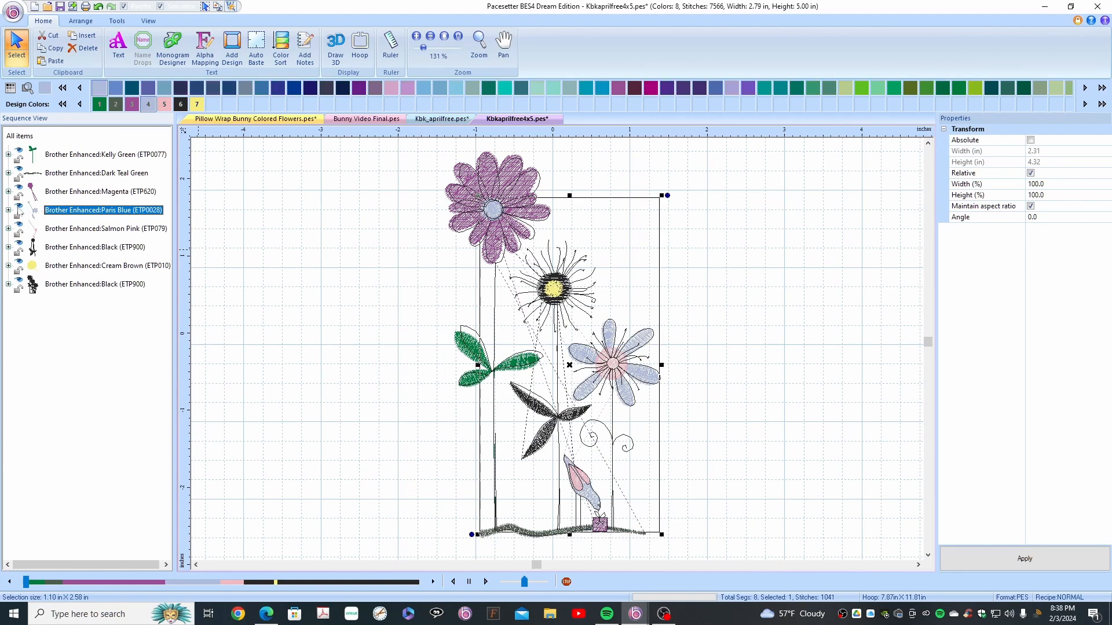
pyautogui.click(19, 209)
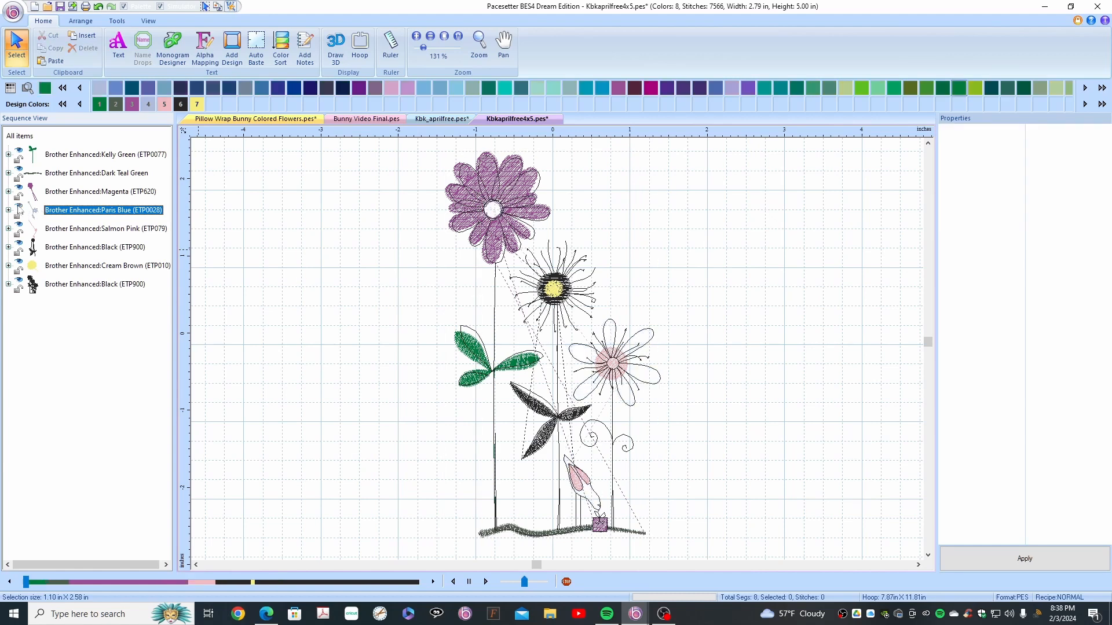
pyautogui.click(19, 208)
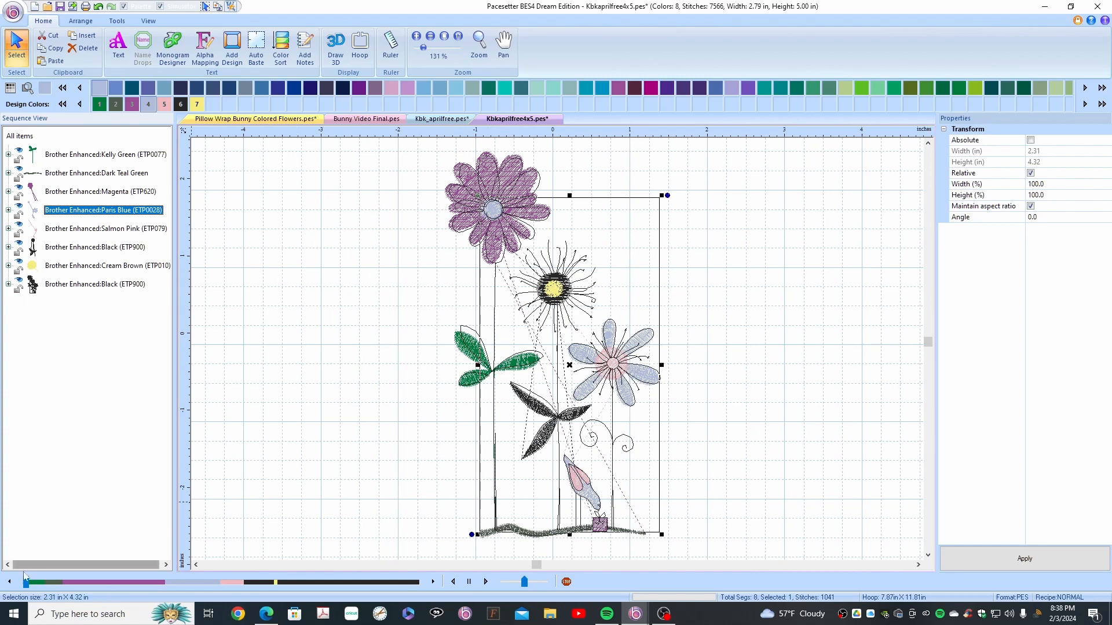
# Step: Step through the Paris Blue (ETP0028) stitches to just before the purple flower's round center and insert a stop there
pyautogui.moveTo(26, 582); pyautogui.dragTo(215, 588)
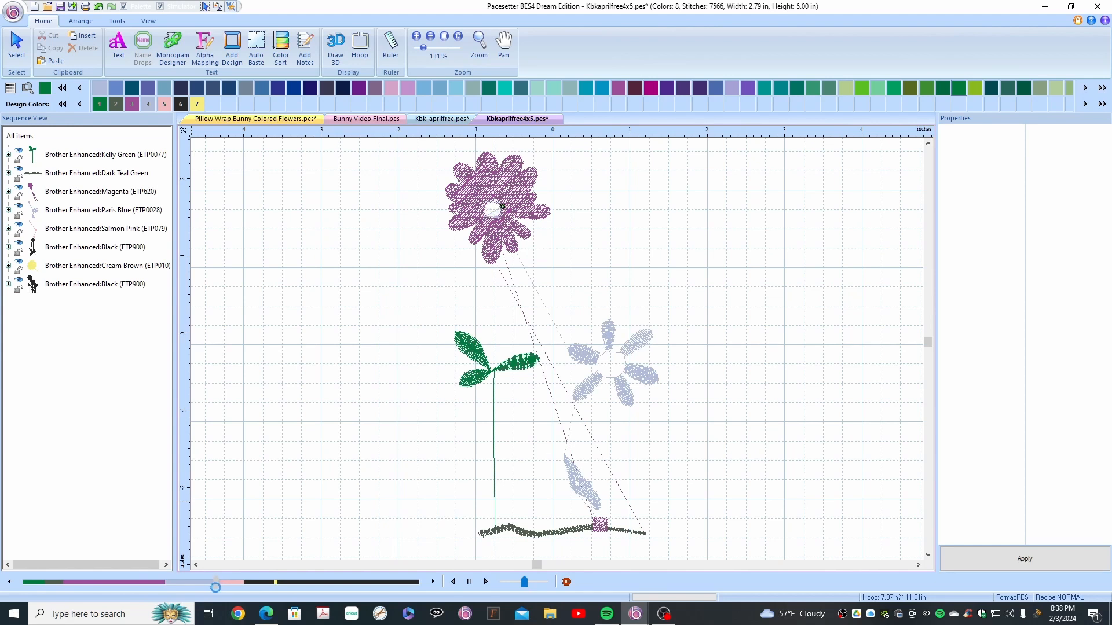
pyautogui.click(9, 582)
pyautogui.click(9, 582)
pyautogui.click(9, 582)
pyautogui.click(10, 582)
pyautogui.click(9, 582)
pyautogui.click(434, 582)
pyautogui.click(567, 581)
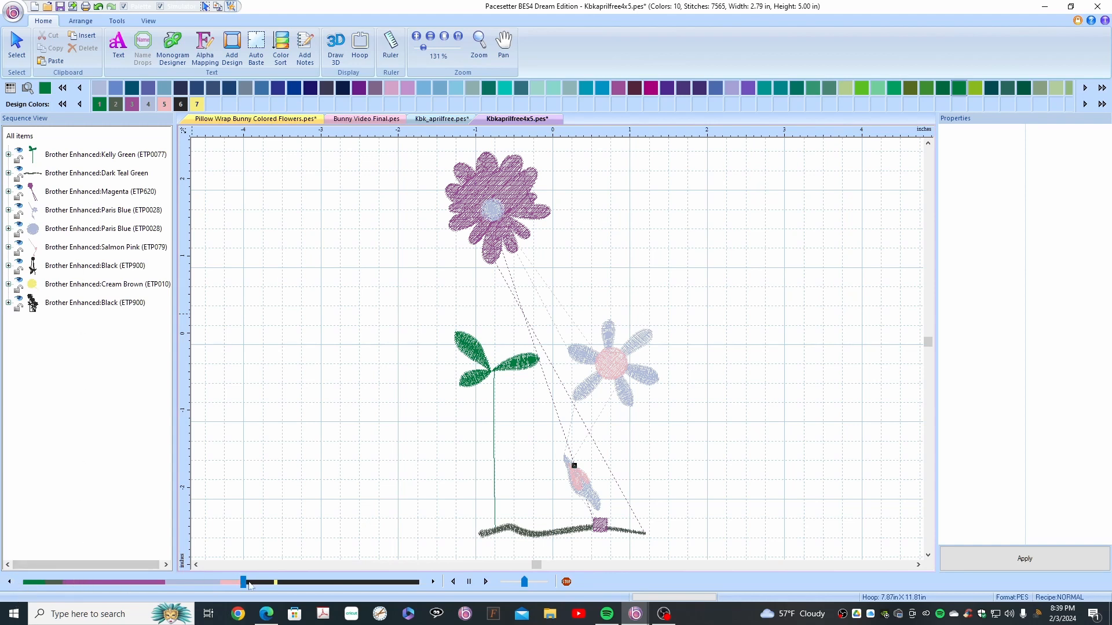
# Step: Step through the last Black (ETP900) outline stitches to the base of the purple flower's stem and insert a stop there
pyautogui.moveTo(245, 586); pyautogui.dragTo(376, 582)
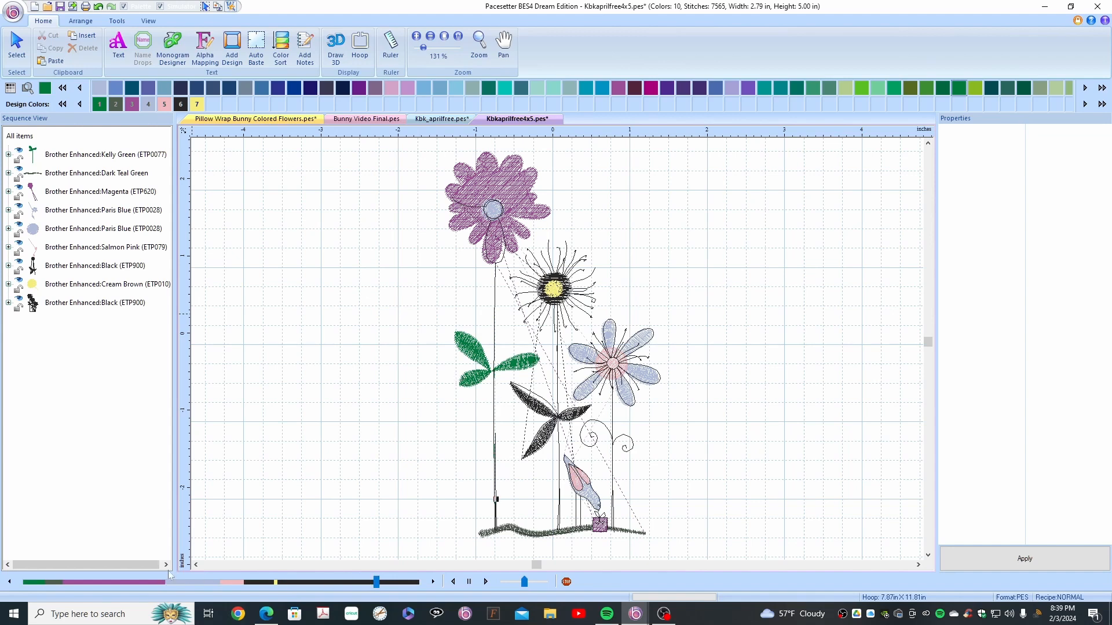
pyautogui.click(9, 582)
pyautogui.click(9, 583)
pyautogui.click(9, 583)
pyautogui.click(8, 583)
pyautogui.click(9, 583)
pyautogui.click(9, 583)
pyautogui.click(9, 582)
pyautogui.click(9, 583)
pyautogui.click(9, 582)
pyautogui.click(9, 583)
pyautogui.click(9, 582)
pyautogui.click(8, 583)
pyautogui.click(9, 583)
pyautogui.click(9, 583)
pyautogui.click(9, 583)
pyautogui.click(9, 583)
pyautogui.click(9, 583)
pyautogui.click(433, 583)
pyautogui.click(433, 583)
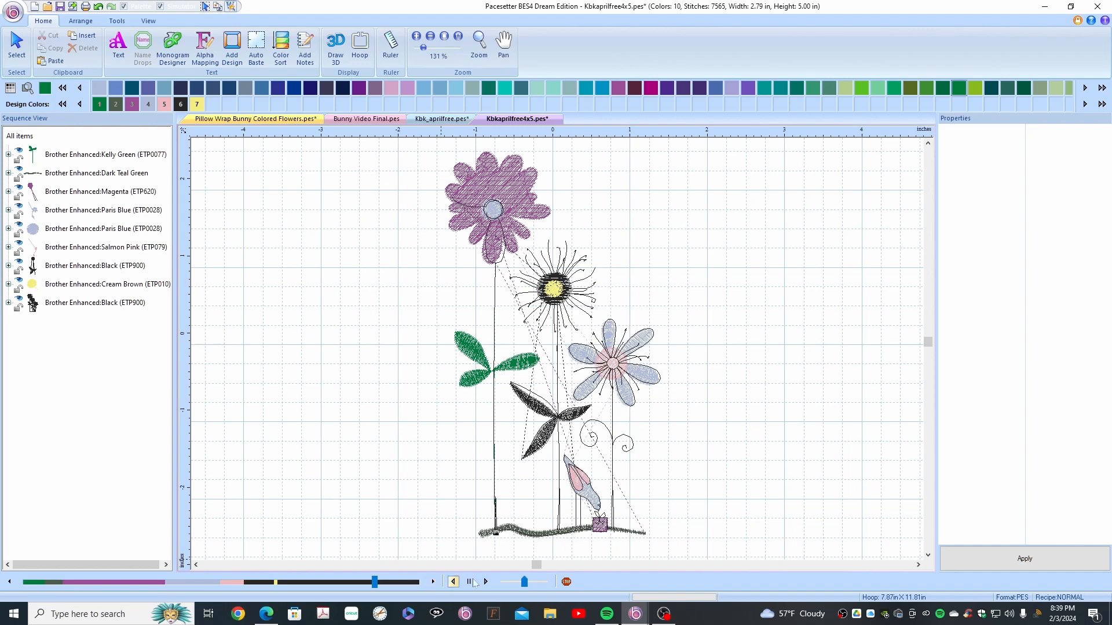
pyautogui.click(566, 583)
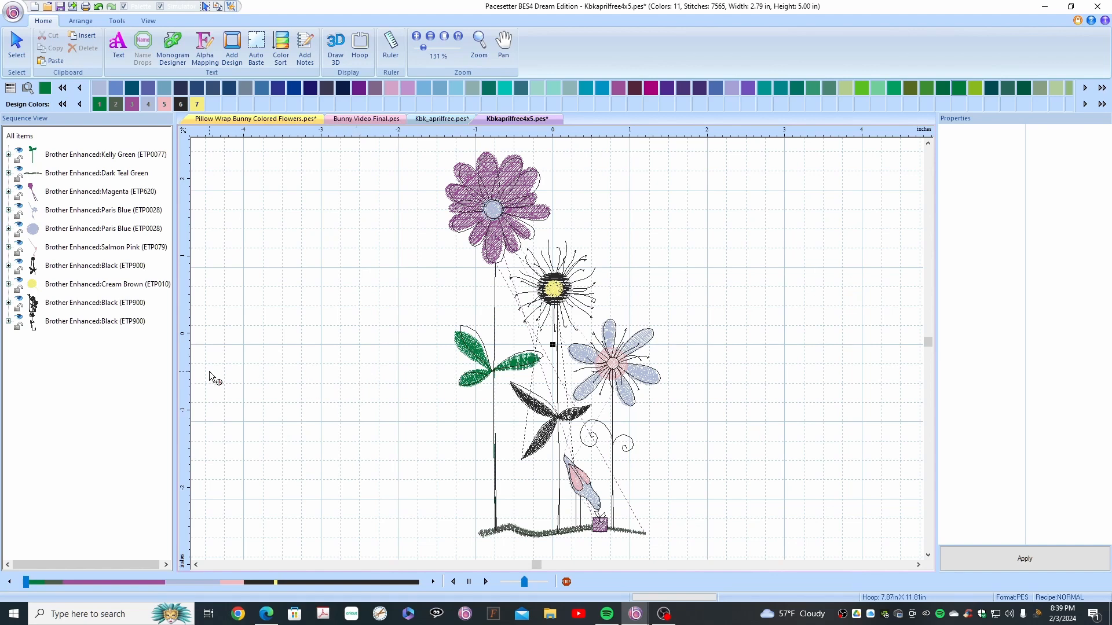
# Step: Delete the Cream Brown (ETP010) center of the spiky black flower
pyautogui.click(63, 286)
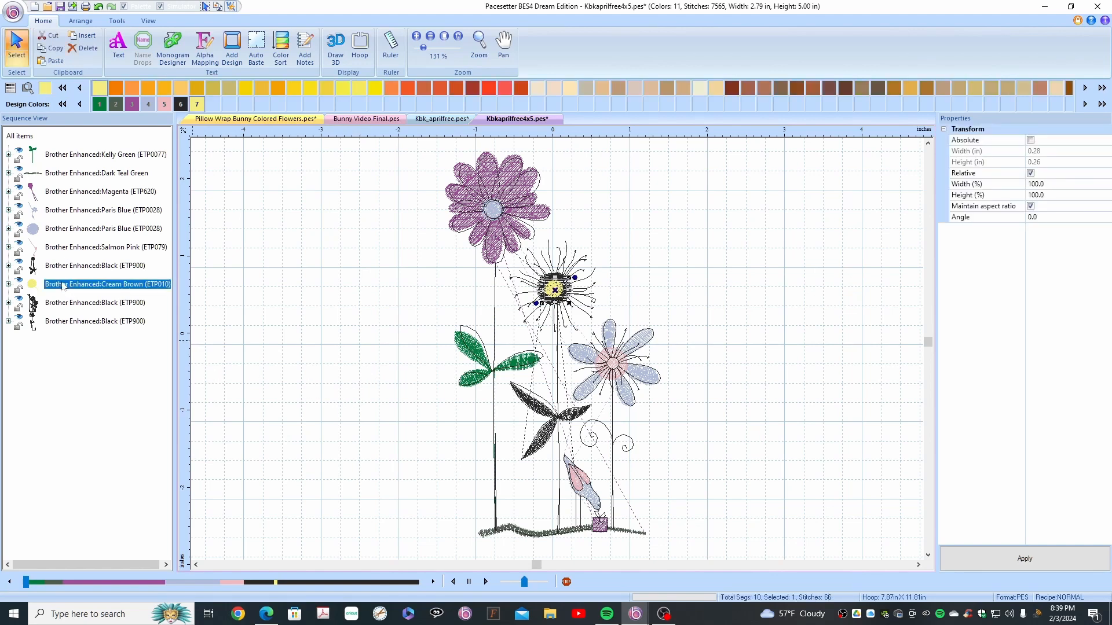
pyautogui.rightClick(64, 286)
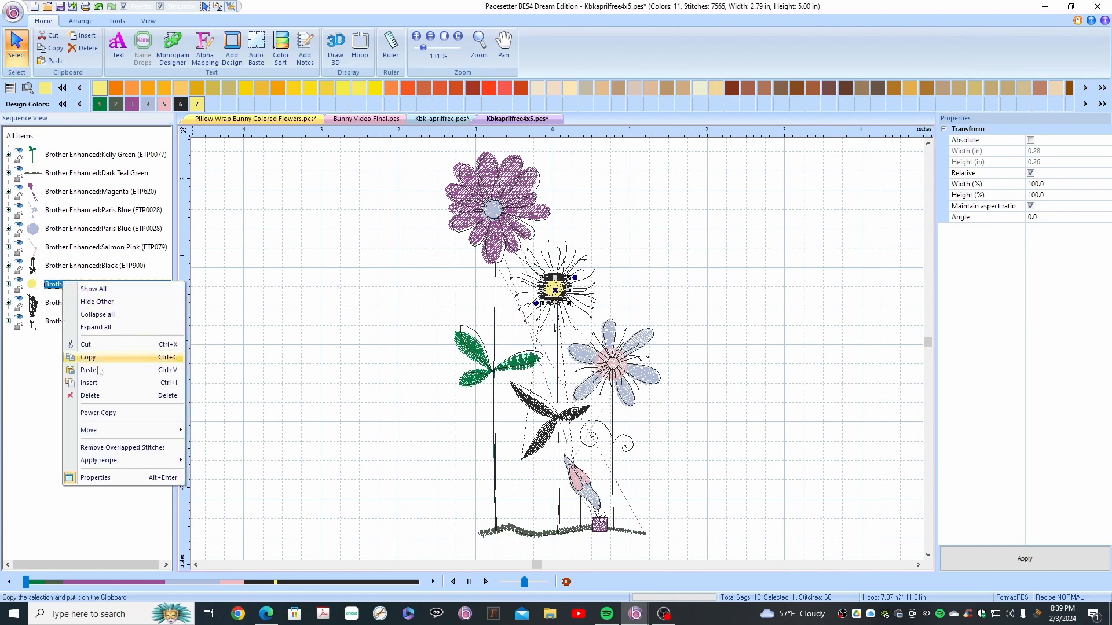
pyautogui.click(101, 397)
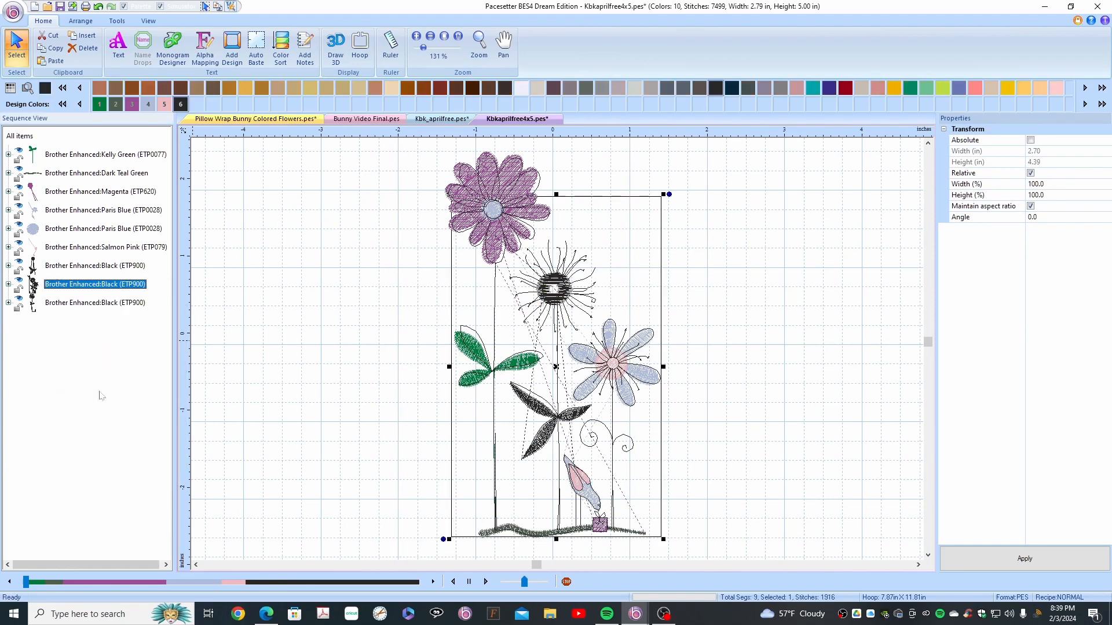
# Step: Move the Salmon Pink (ETP079) layer about 1.4 inches to the right of the flowers, then delete it
pyautogui.click(70, 248)
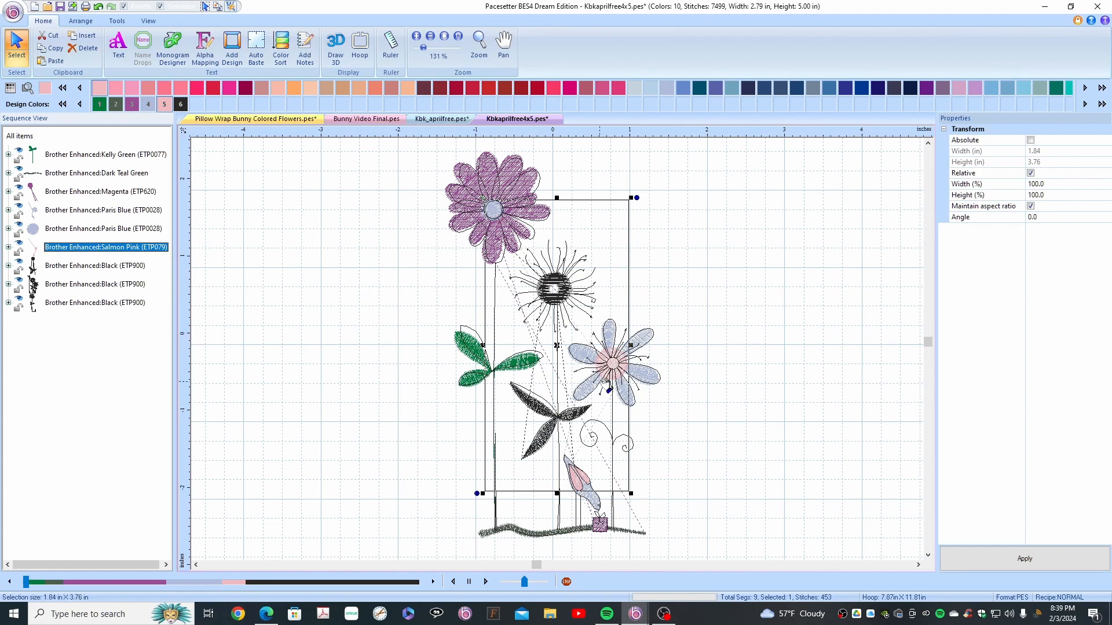
pyautogui.moveTo(611, 363); pyautogui.dragTo(719, 361)
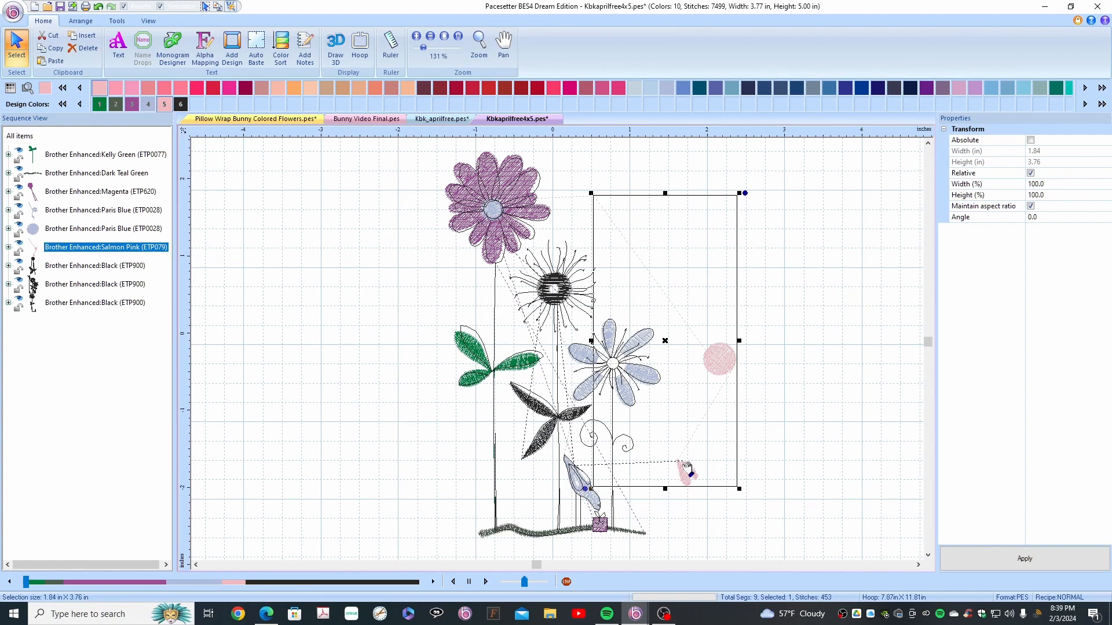
pyautogui.rightClick(87, 247)
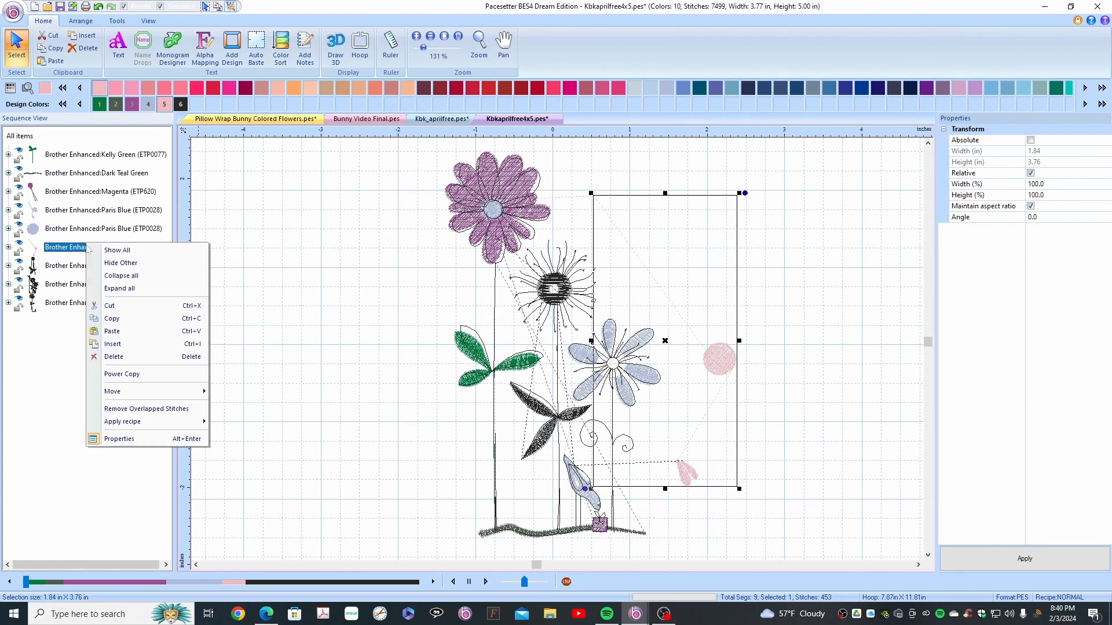
pyautogui.click(117, 357)
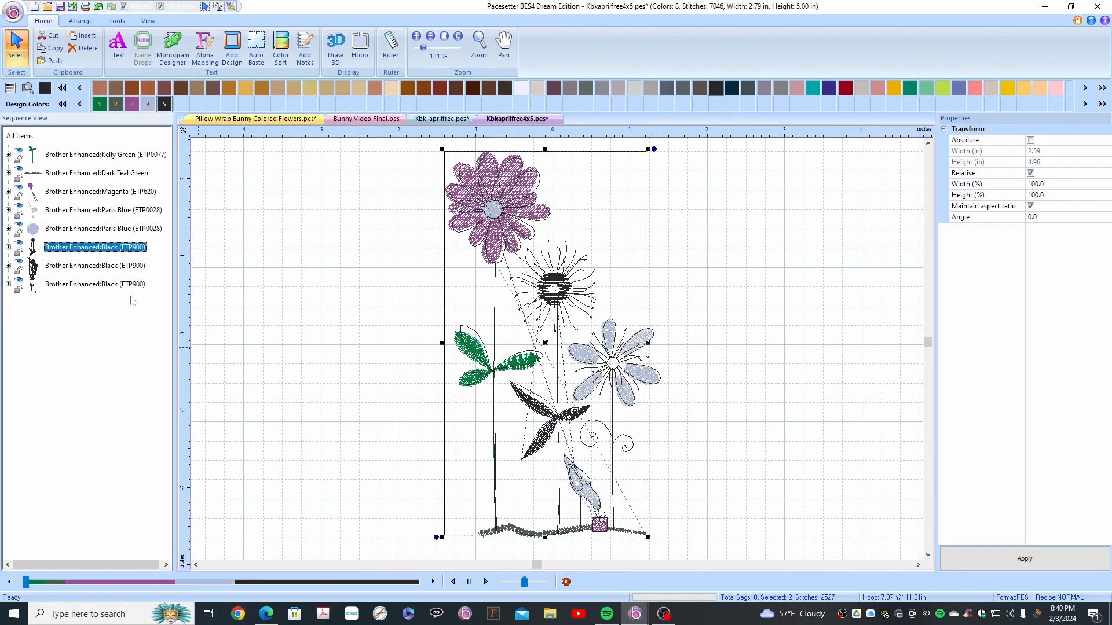
# Step: Delete the Paris Blue (ETP0028) layer holding the flower petals and bud, keeping the purple flower's center
pyautogui.click(76, 212)
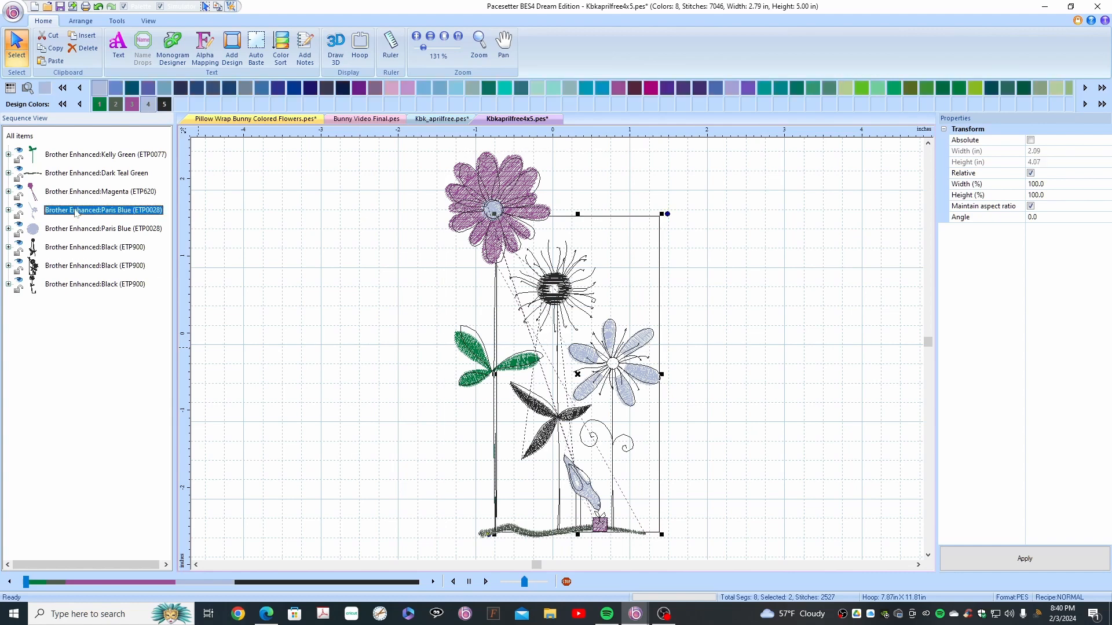
pyautogui.rightClick(76, 212)
pyautogui.click(117, 323)
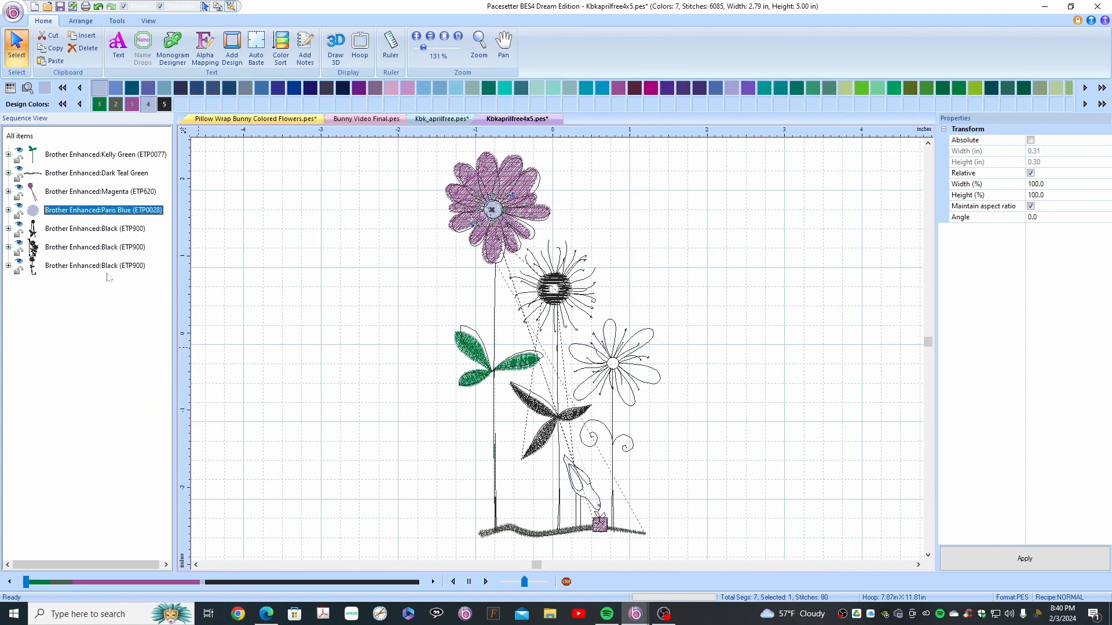
# Step: Check the Dark Teal Green ground strip by hiding and reshowing it, then delete that layer
pyautogui.click(19, 172)
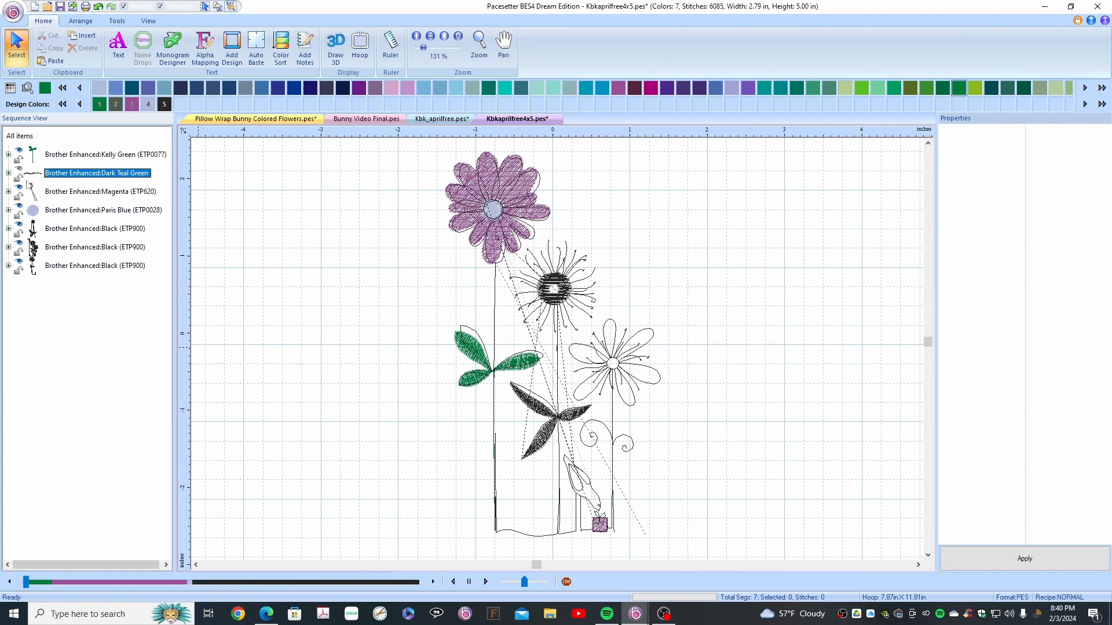
pyautogui.rightClick(69, 176)
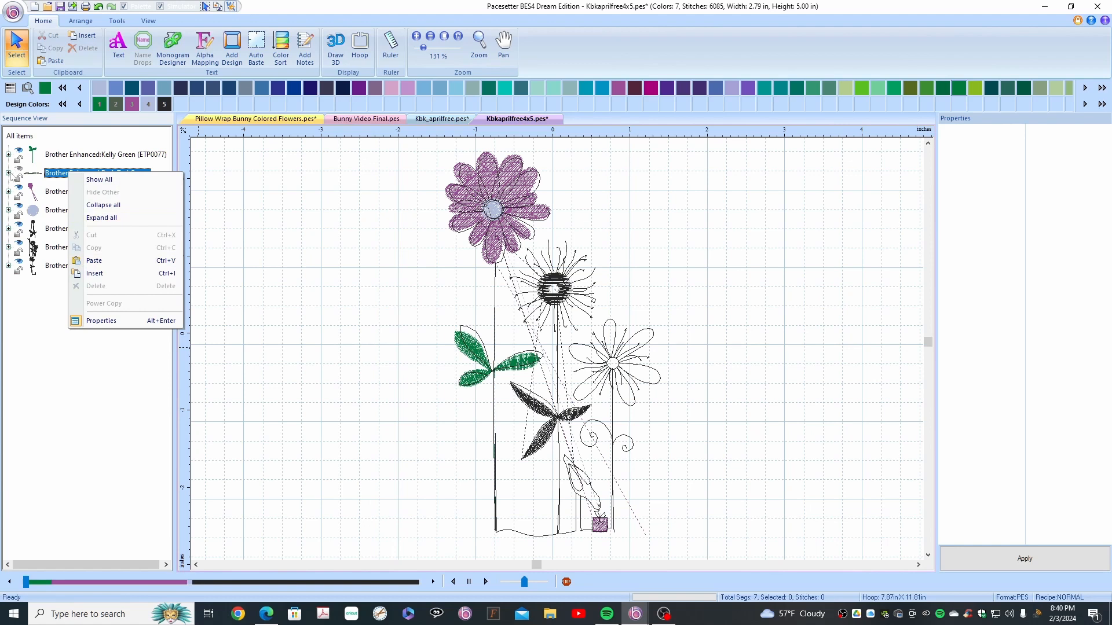
pyautogui.click(8, 173)
pyautogui.rightClick(73, 174)
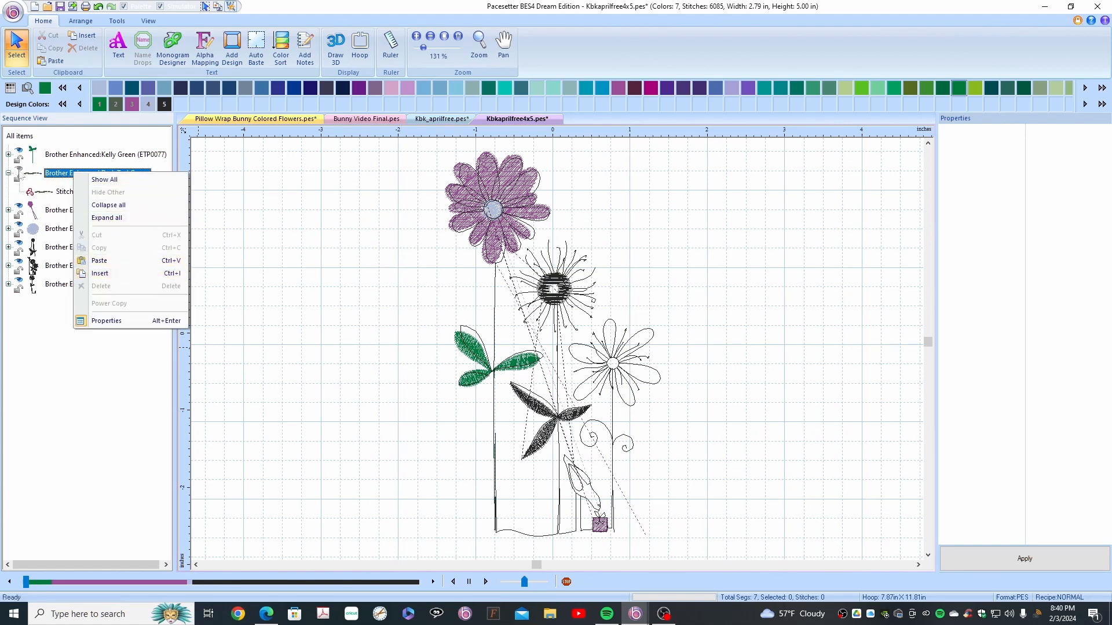
pyautogui.click(70, 175)
pyautogui.rightClick(76, 175)
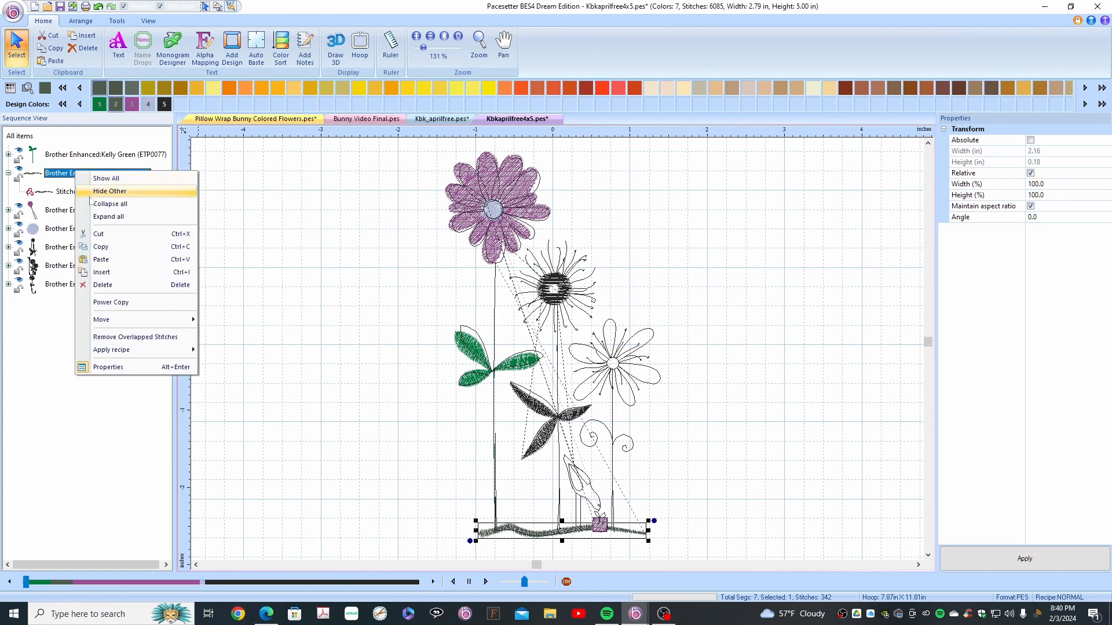
pyautogui.click(110, 289)
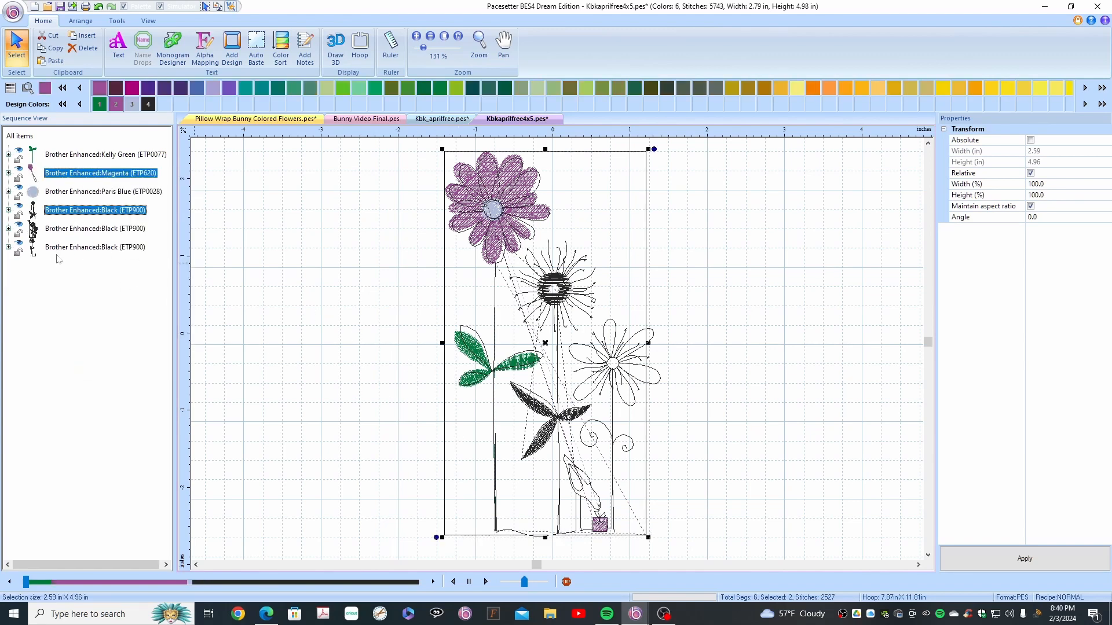
# Step: Check the middle Black (ETP900) layer by hiding and reshowing it, then delete these outlines of the unwanted flowers and bud
pyautogui.click(76, 230)
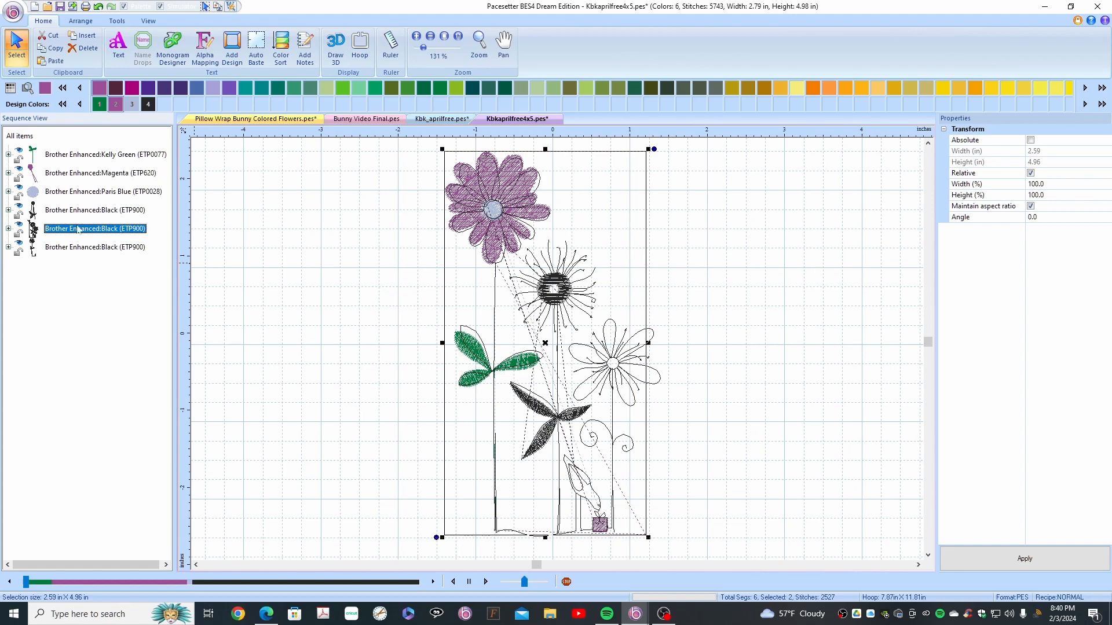
pyautogui.click(20, 225)
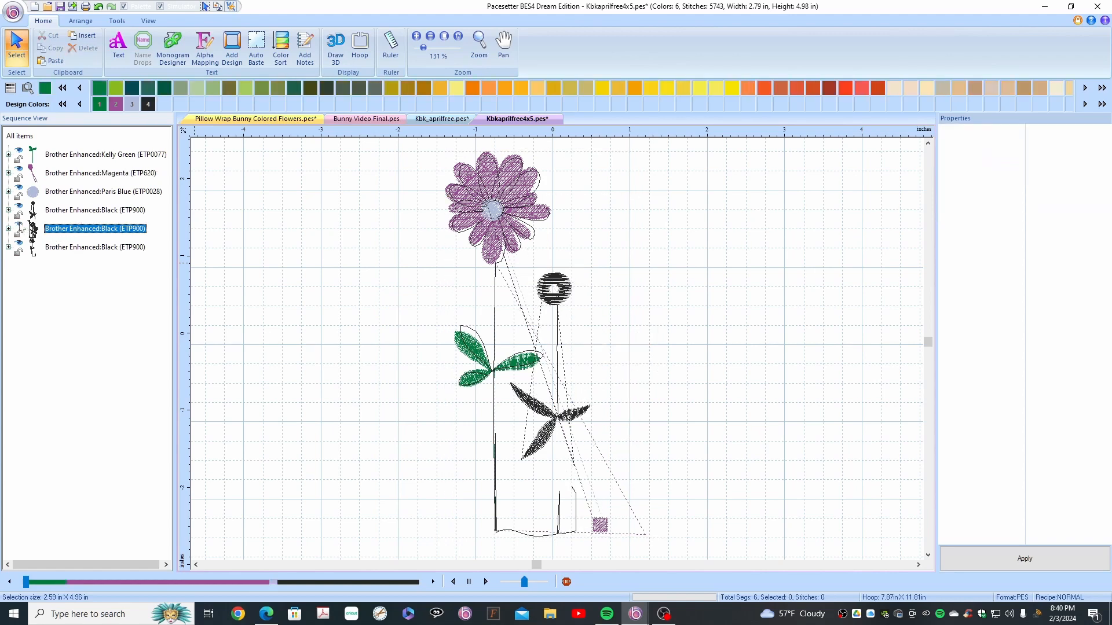
pyautogui.click(20, 226)
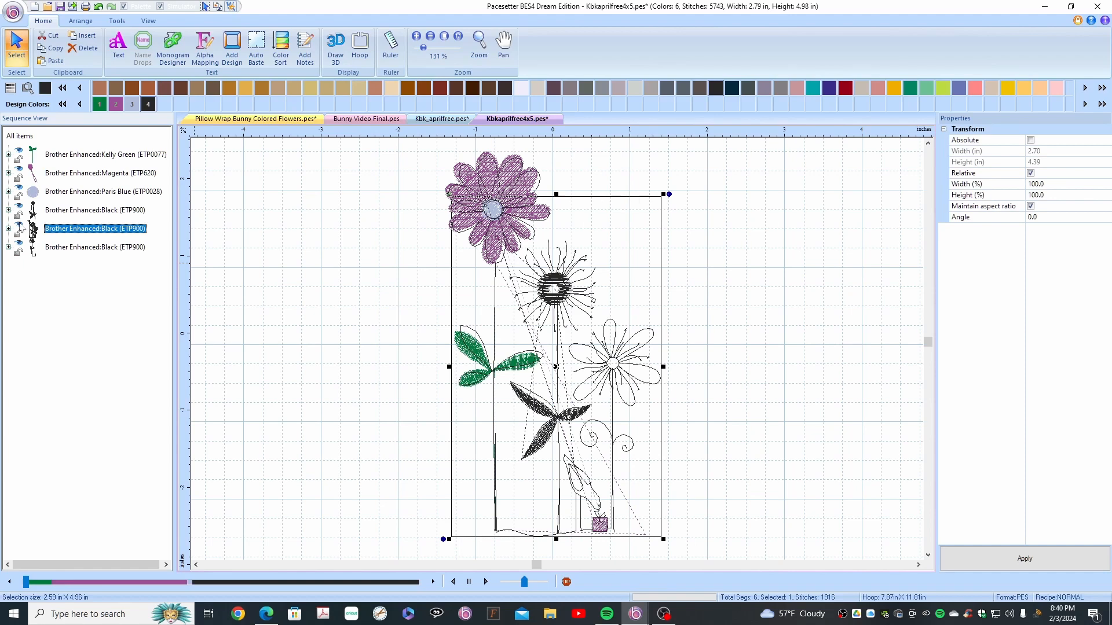
pyautogui.rightClick(67, 230)
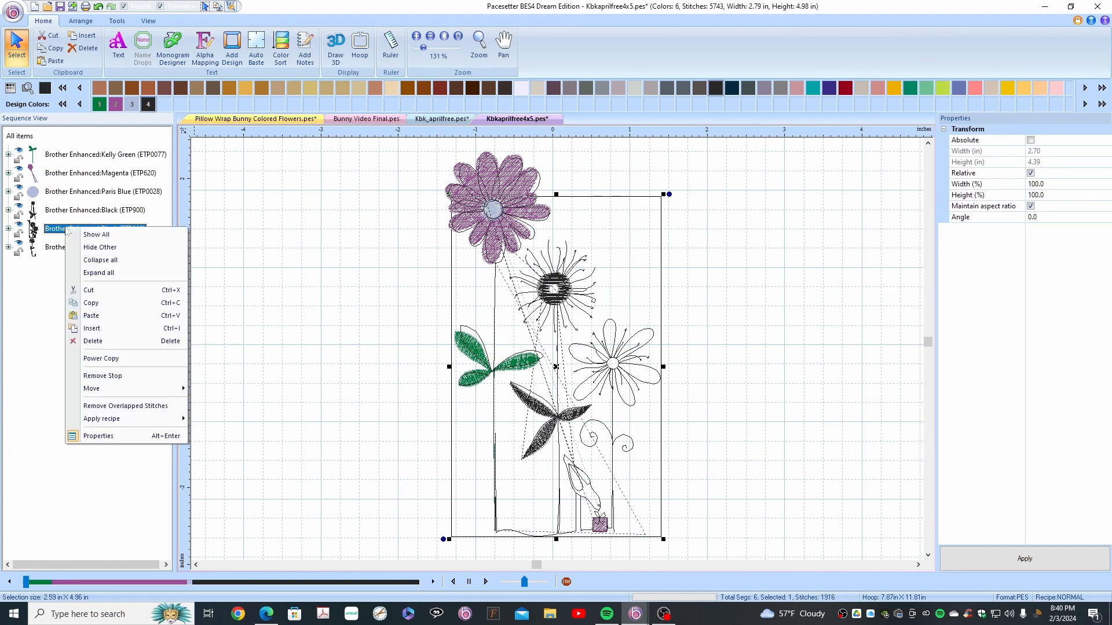
pyautogui.click(113, 345)
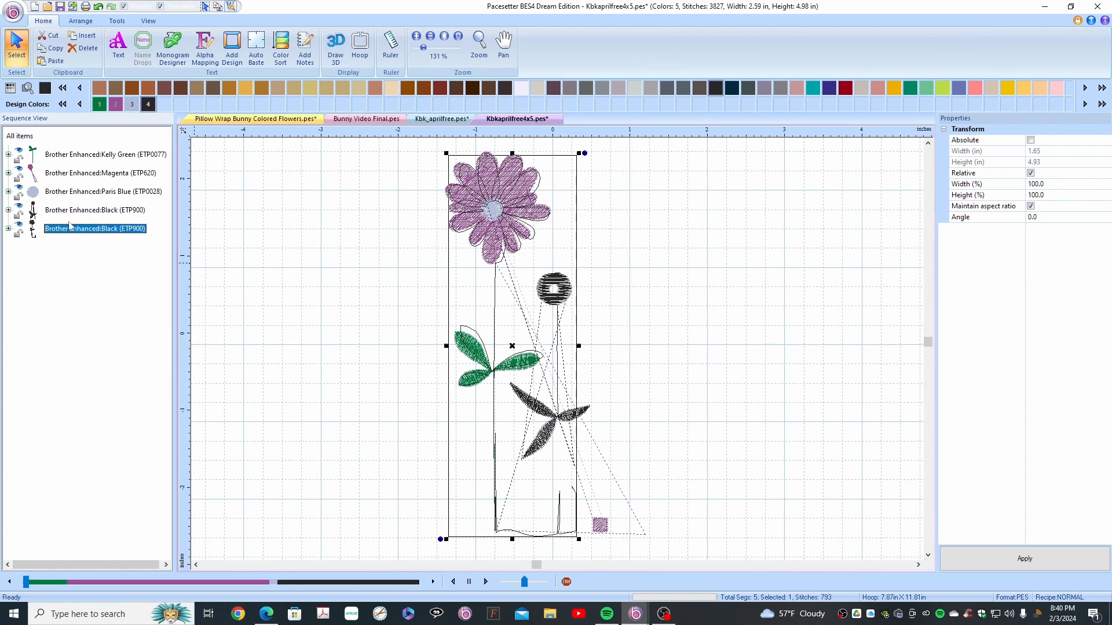
# Step: Delete the upper Black (ETP900) layer holding the round flower center and the black leaves
pyautogui.click(20, 207)
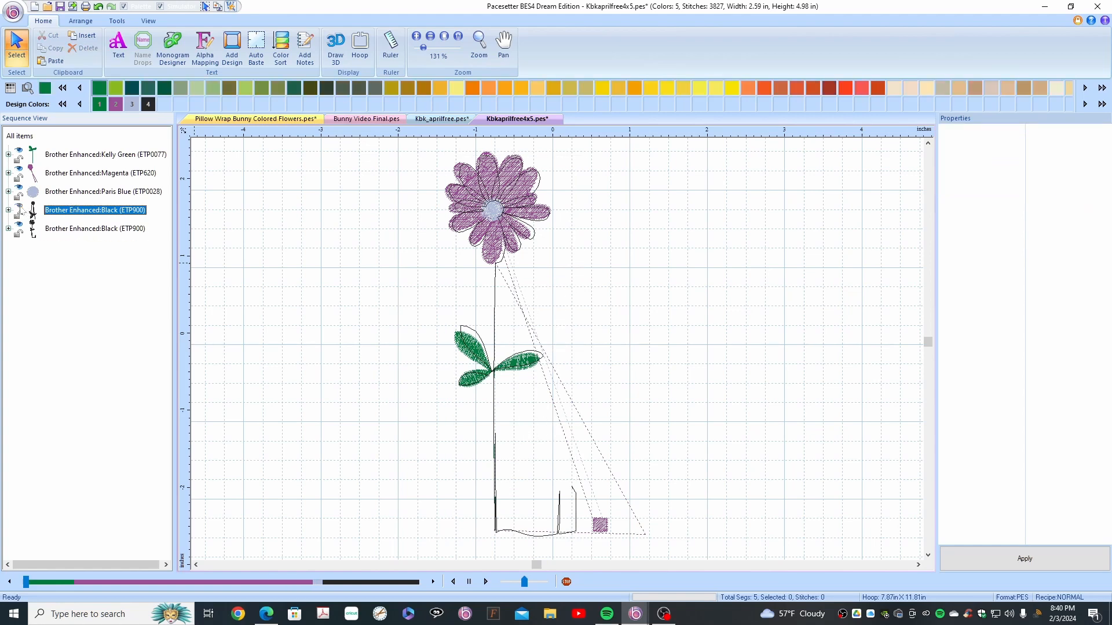
pyautogui.click(32, 211)
pyautogui.rightClick(74, 213)
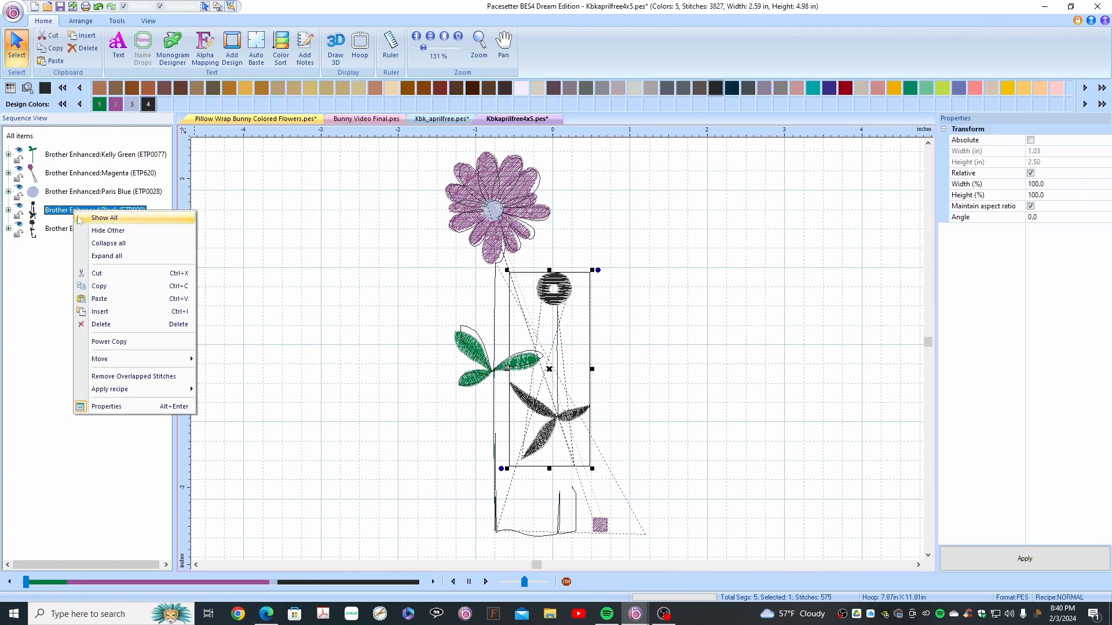
pyautogui.click(104, 322)
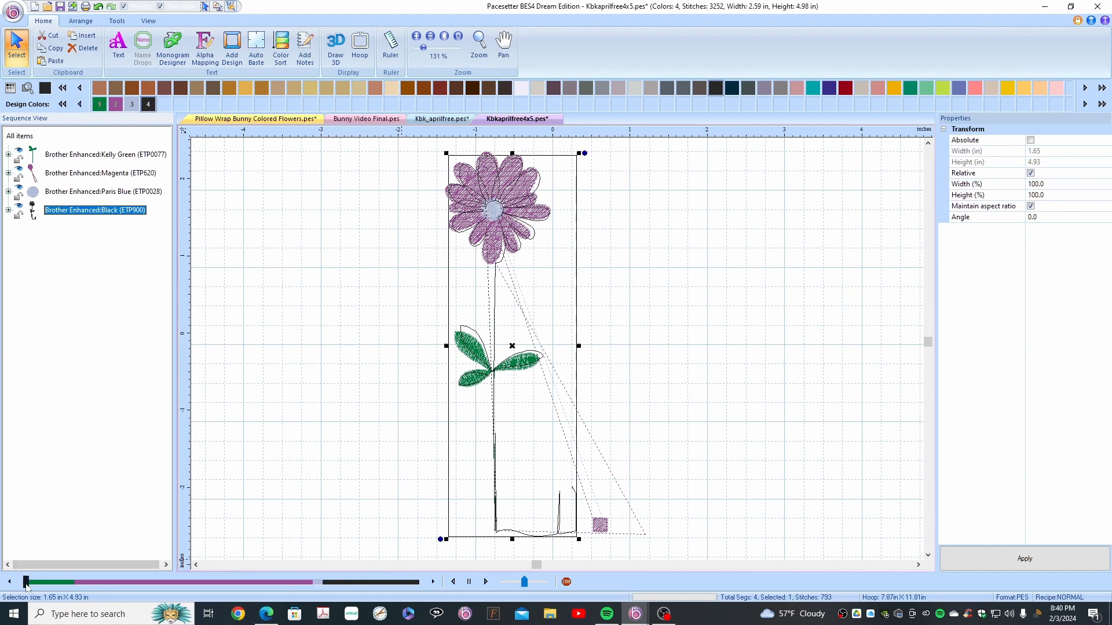
# Step: Split the remaining Black (ETP900) layer with a stop at the stem's base and delete the split-off ground outlines
pyautogui.moveTo(25, 582)
pyautogui.mouseDown()
pyautogui.moveTo(108, 610)
pyautogui.moveTo(410, 624)
pyautogui.mouseUp()
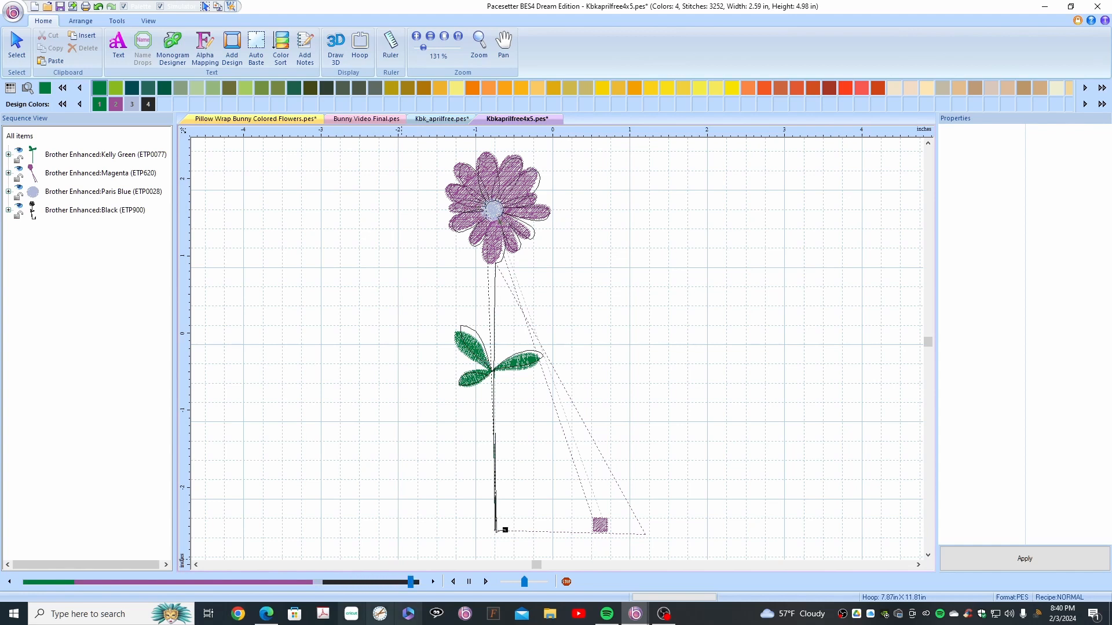
pyautogui.click(10, 583)
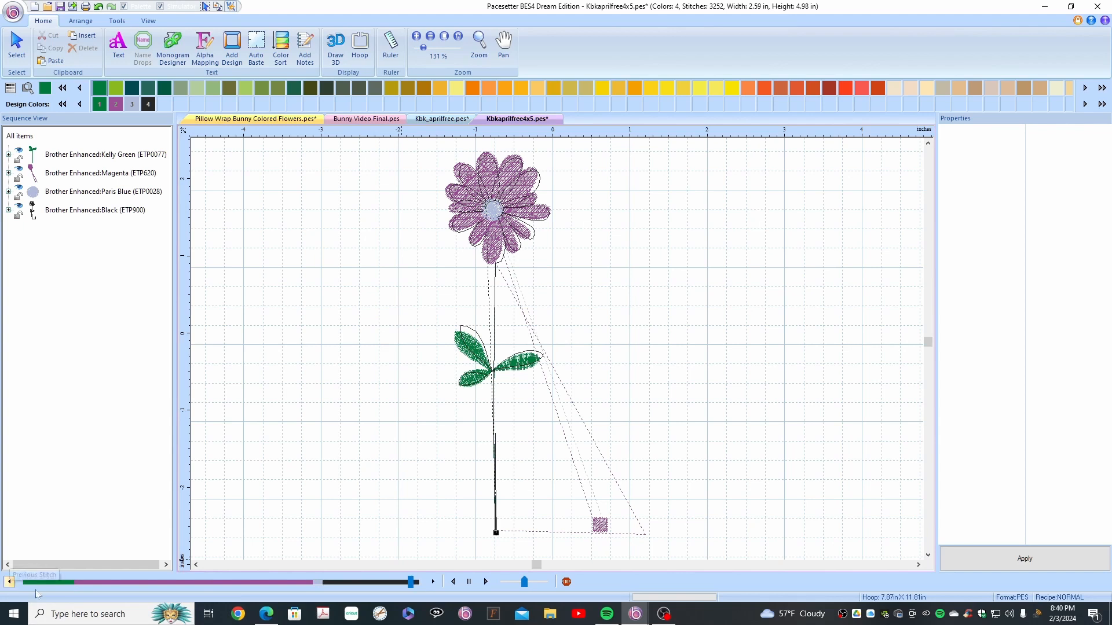
pyautogui.click(566, 583)
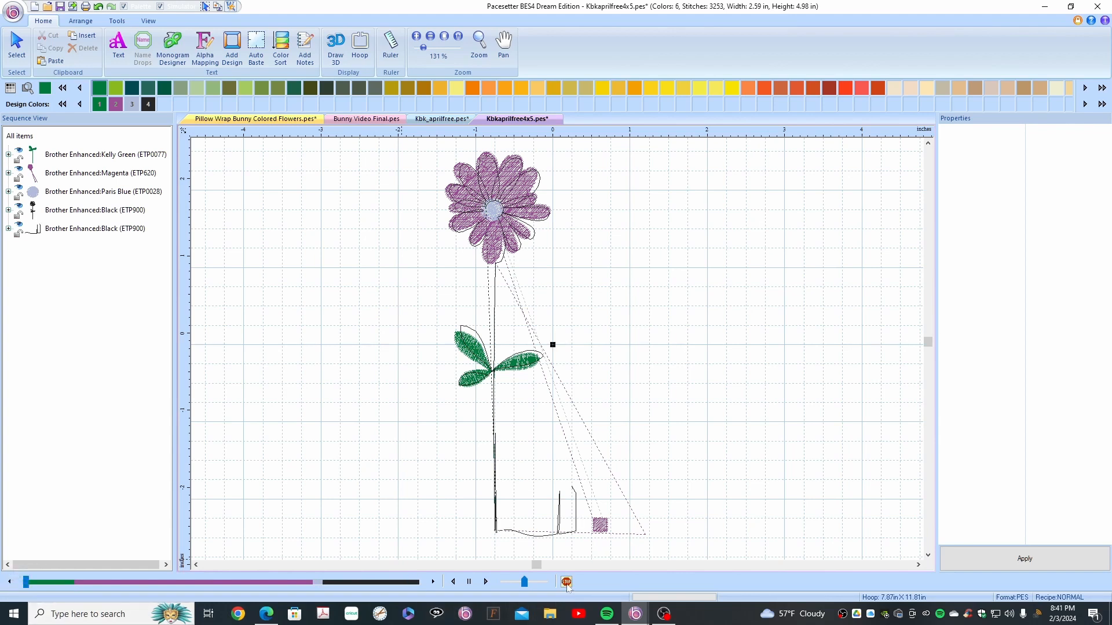
pyautogui.click(74, 229)
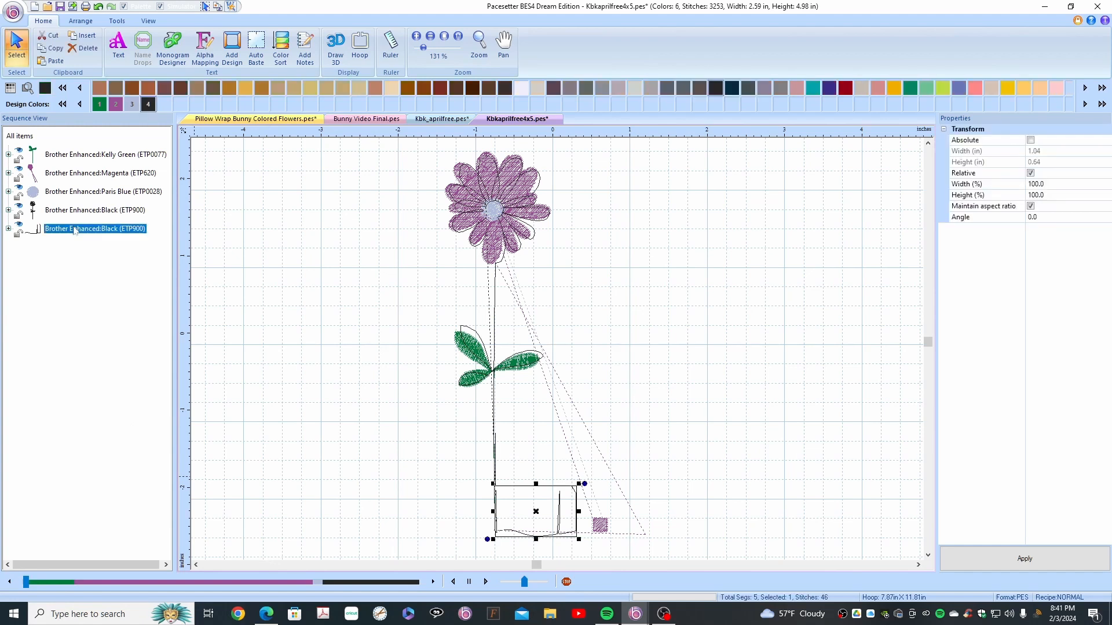
pyautogui.rightClick(75, 230)
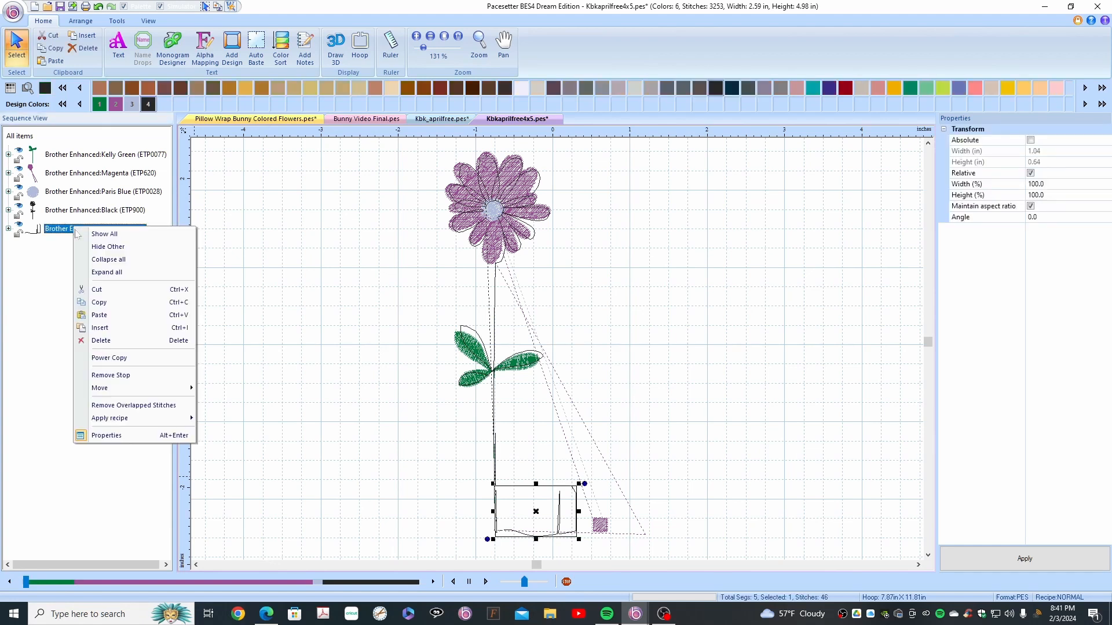
pyautogui.click(101, 342)
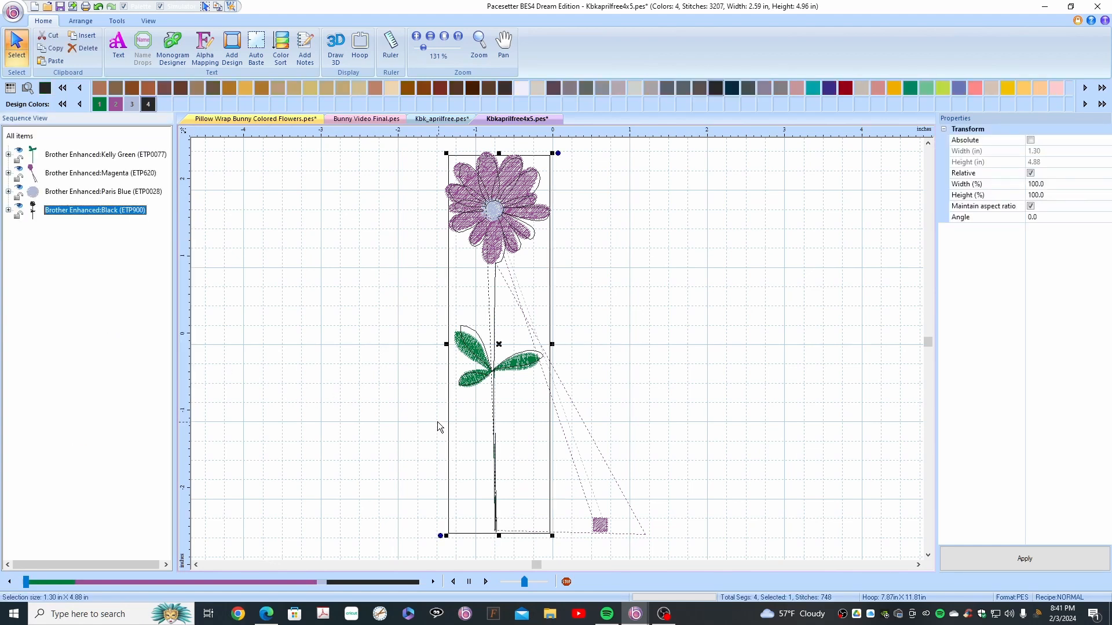
pyautogui.click(375, 439)
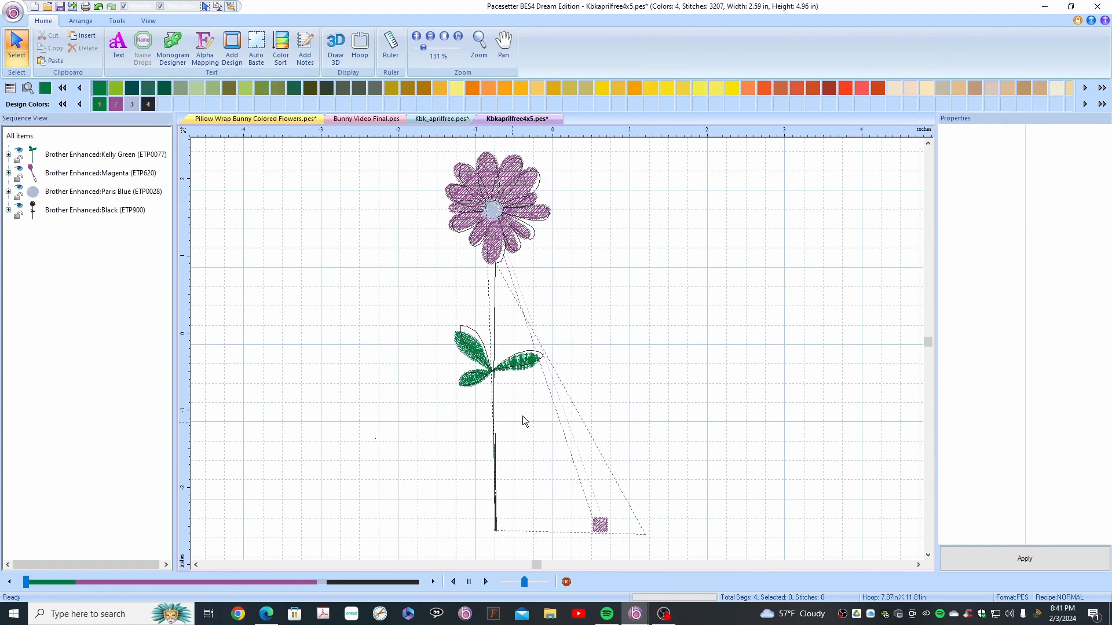
# Step: Split the Magenta (ETP620) layer with a stop just before the small stray square and delete the separated square
pyautogui.click(600, 526)
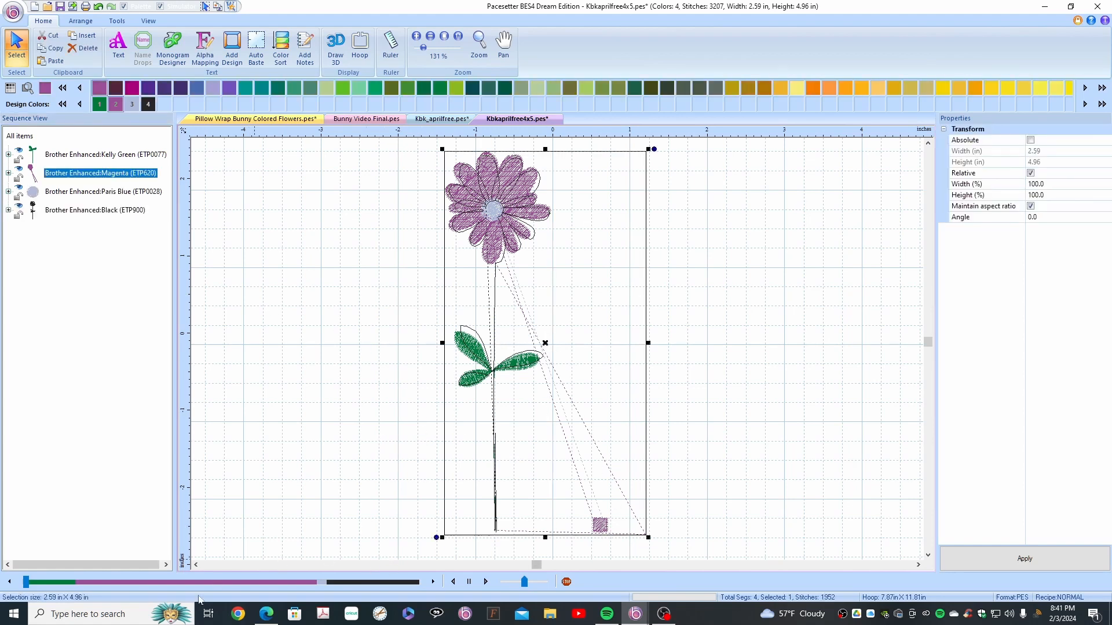
pyautogui.moveTo(26, 583); pyautogui.dragTo(310, 612)
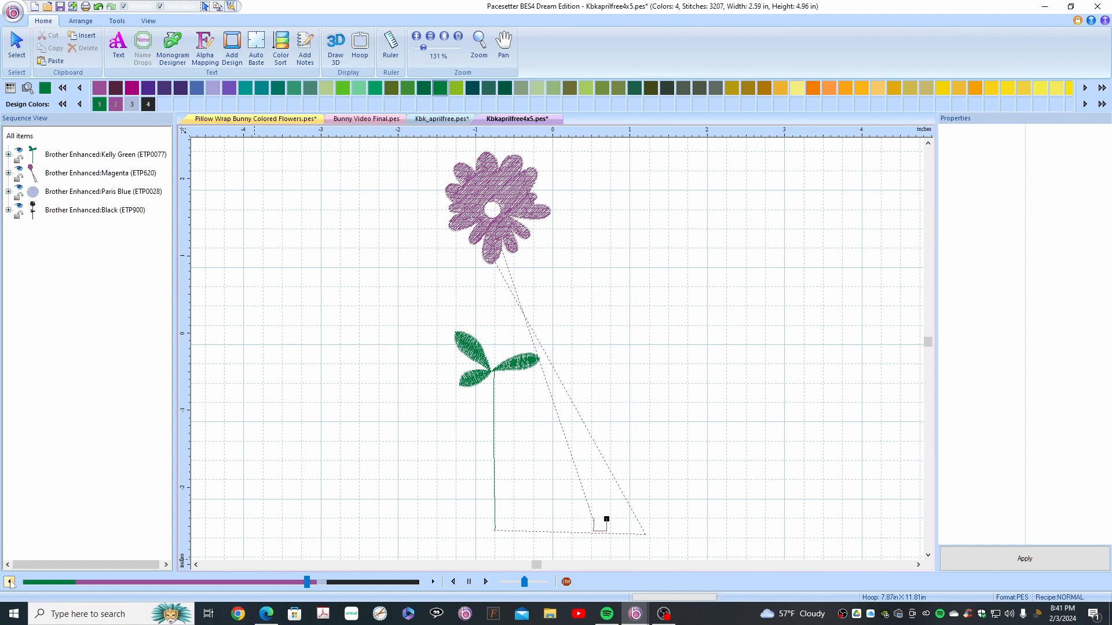
pyautogui.click(9, 582)
pyautogui.click(9, 582)
pyautogui.click(8, 582)
pyautogui.click(6, 583)
pyautogui.click(5, 584)
pyautogui.click(0, 588)
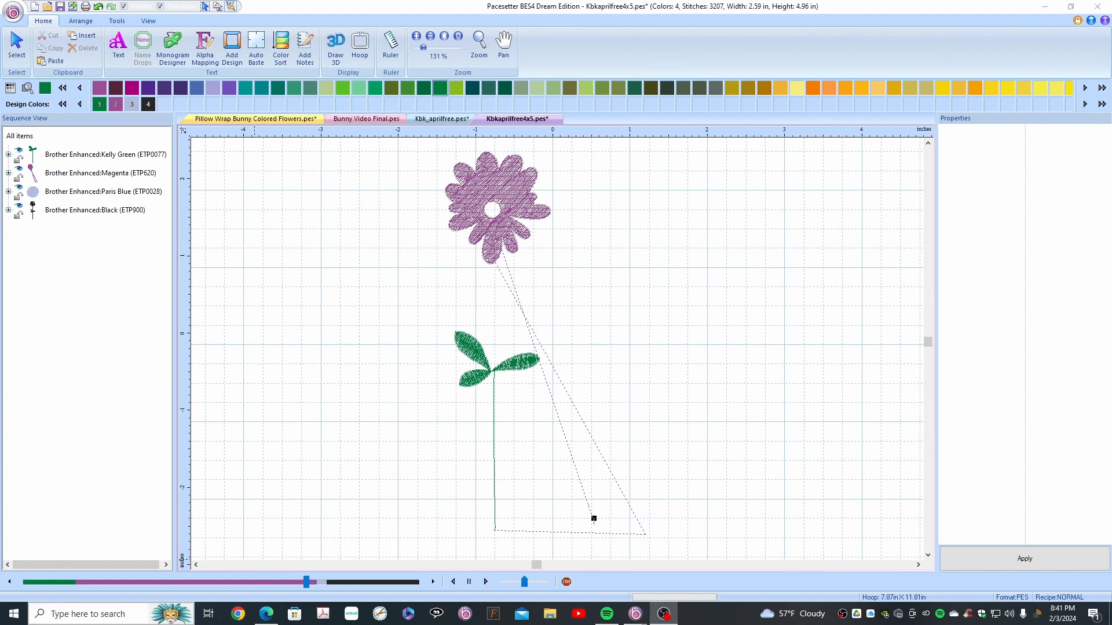
pyautogui.click(10, 582)
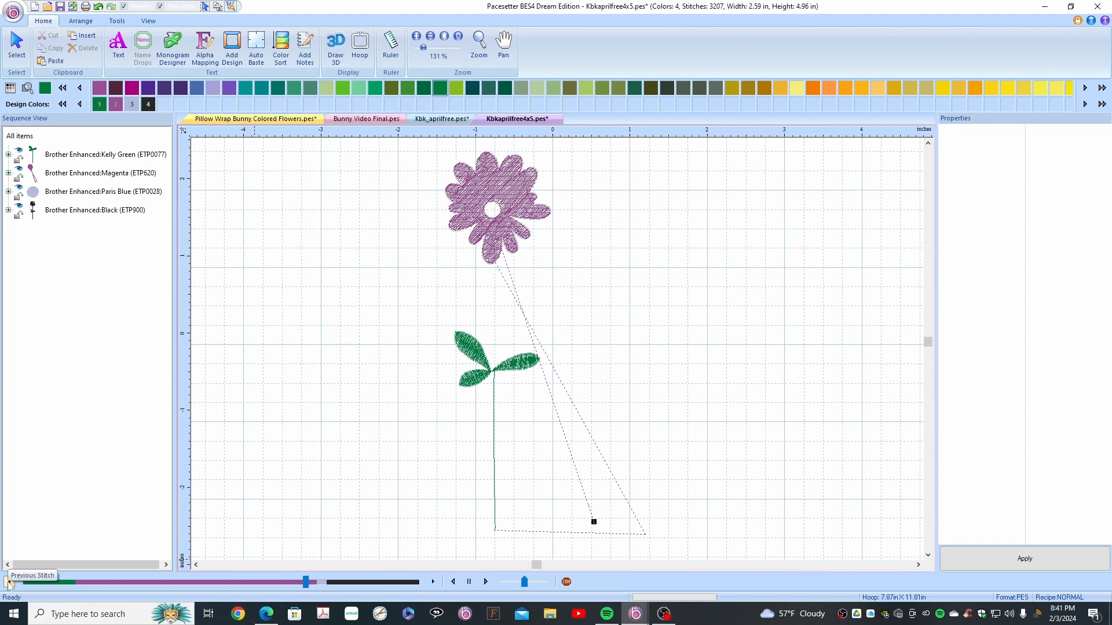
pyautogui.click(10, 584)
pyautogui.click(9, 584)
pyautogui.click(9, 583)
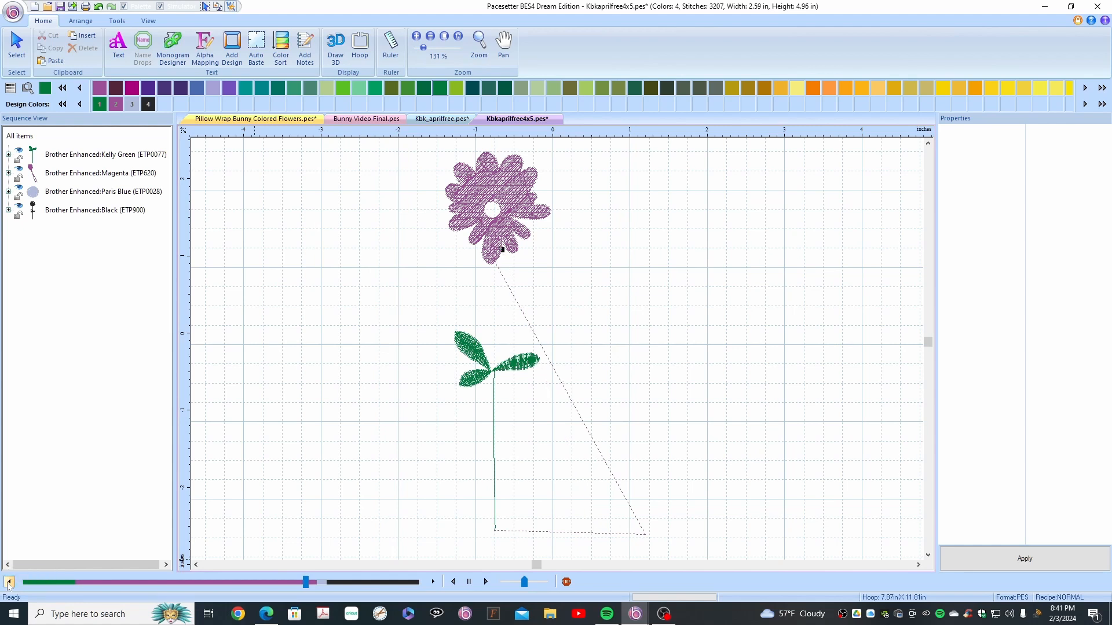
pyautogui.click(566, 582)
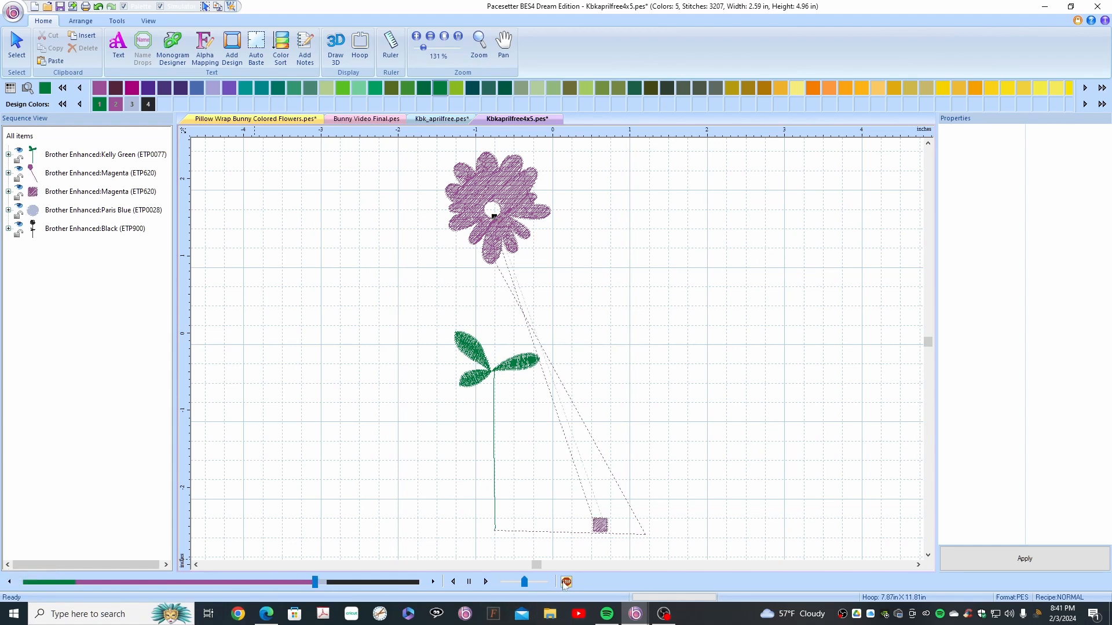
pyautogui.click(75, 193)
pyautogui.press('Delete')
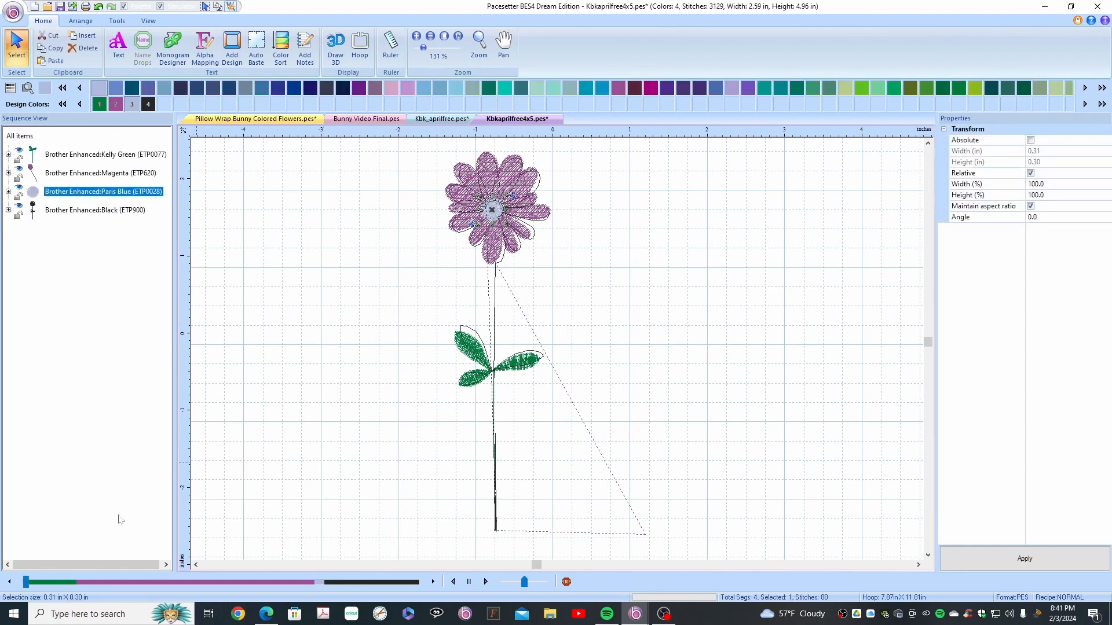
# Step: Copy only the Paris Blue (ETP0028) and Black (ETP900) layers and paste them into Kbk_aprilfree.pes
pyautogui.moveTo(26, 582)
pyautogui.mouseDown()
pyautogui.moveTo(255, 594)
pyautogui.moveTo(455, 585)
pyautogui.mouseUp()
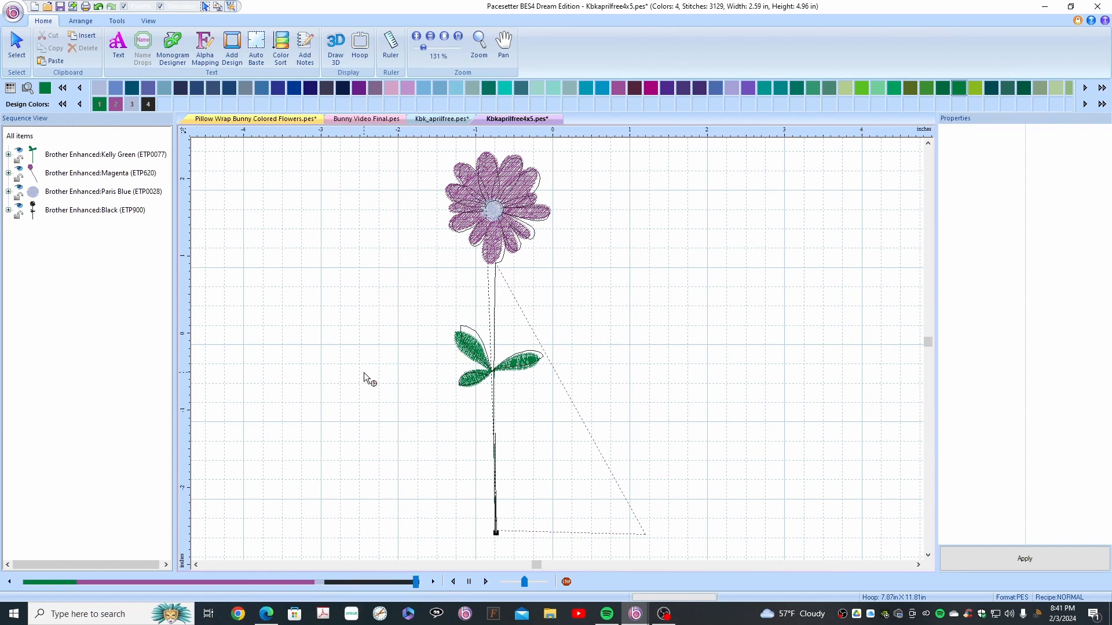
pyautogui.click(90, 156)
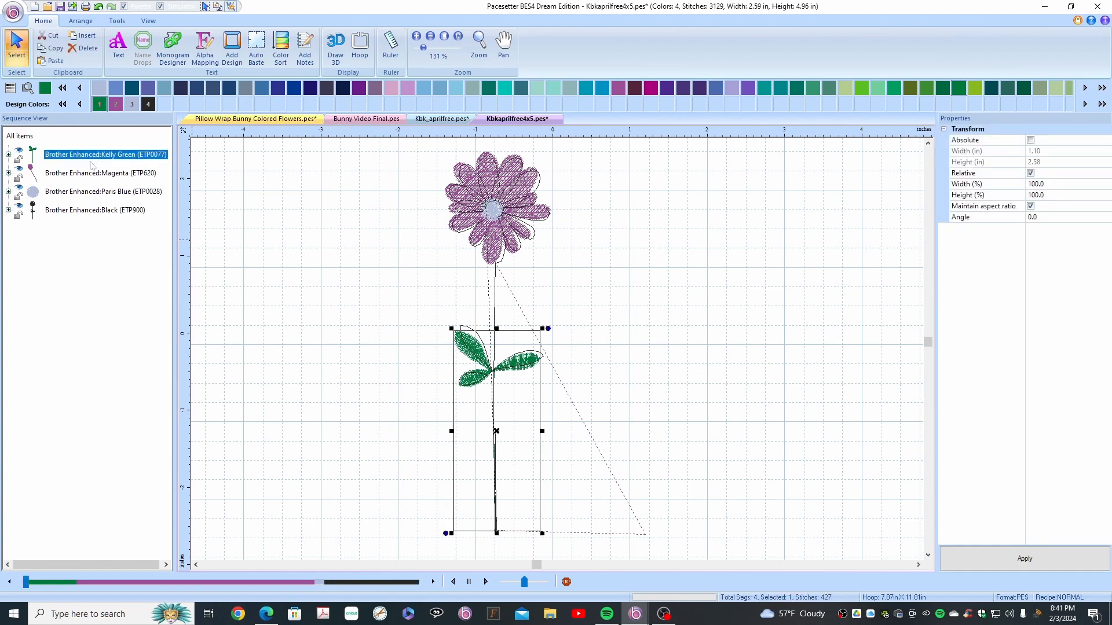
pyautogui.click(100, 212)
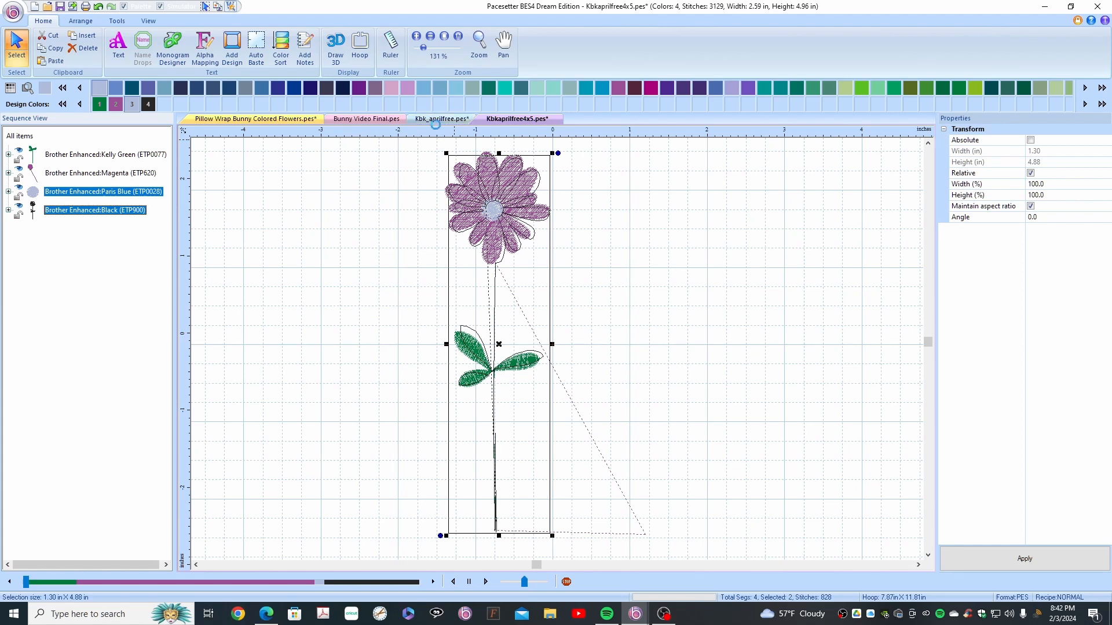
pyautogui.click(53, 50)
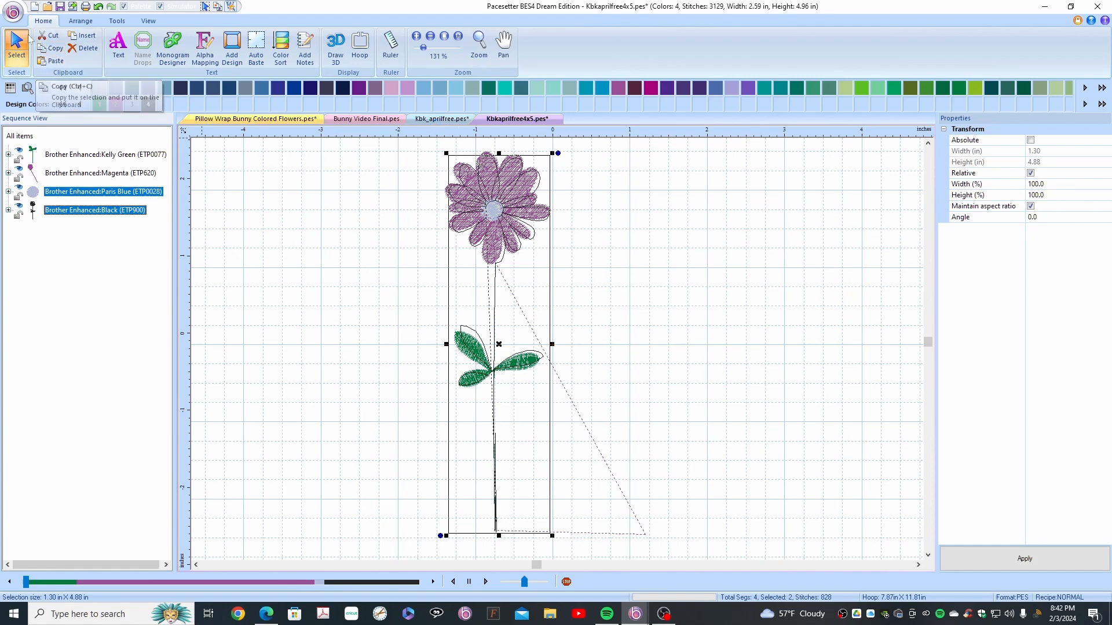
pyautogui.click(435, 119)
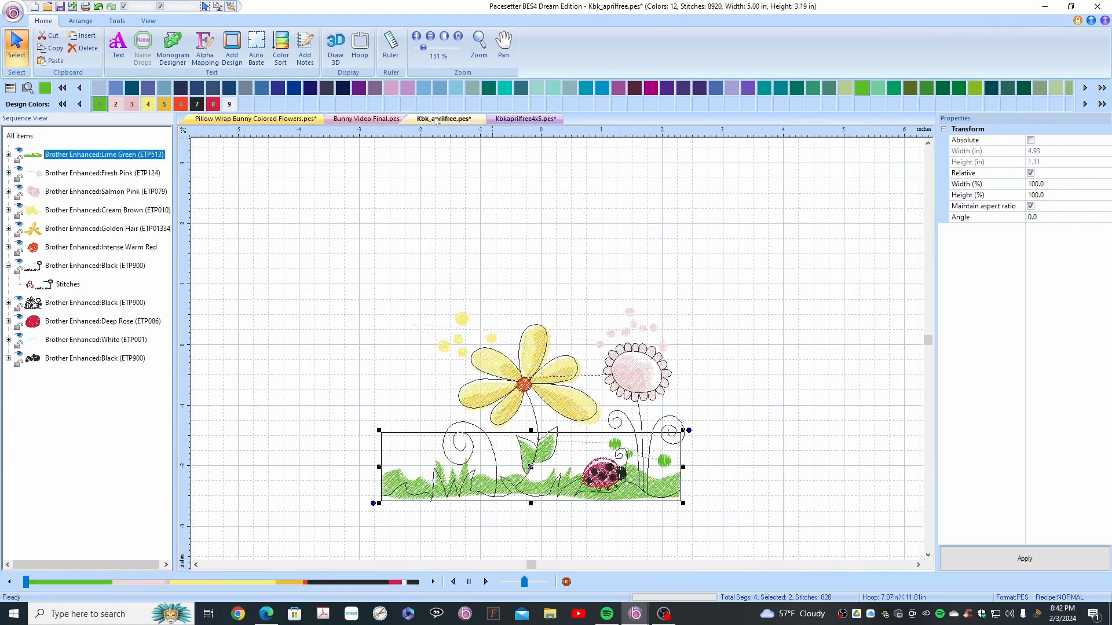
pyautogui.rightClick(358, 290)
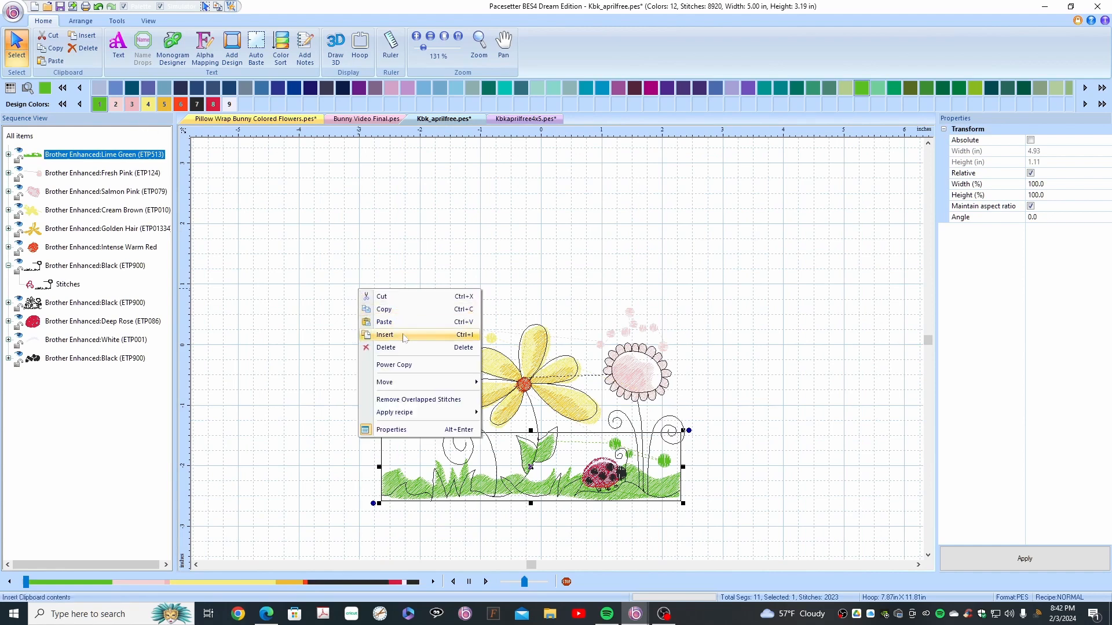
pyautogui.click(387, 321)
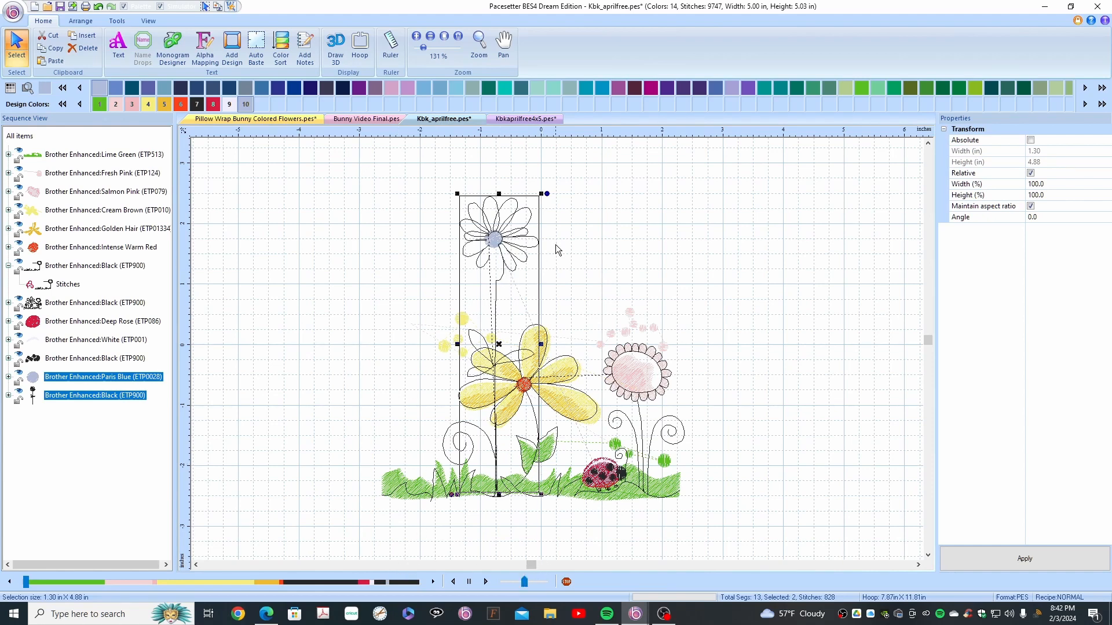
# Step: Copy all four layers of the purple flower, from Kelly Green to Black, in Kbkaprilfree4x5.pes
pyautogui.click(503, 116)
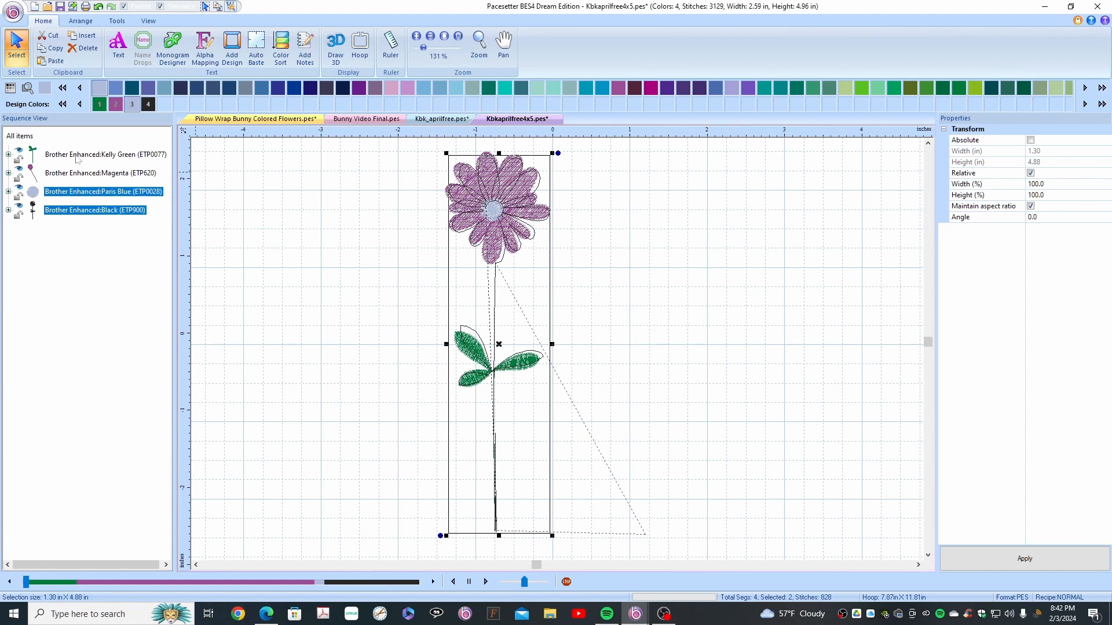
pyautogui.click(77, 158)
pyautogui.keyDown('shift'); pyautogui.click(75, 211); pyautogui.keyUp('shift')
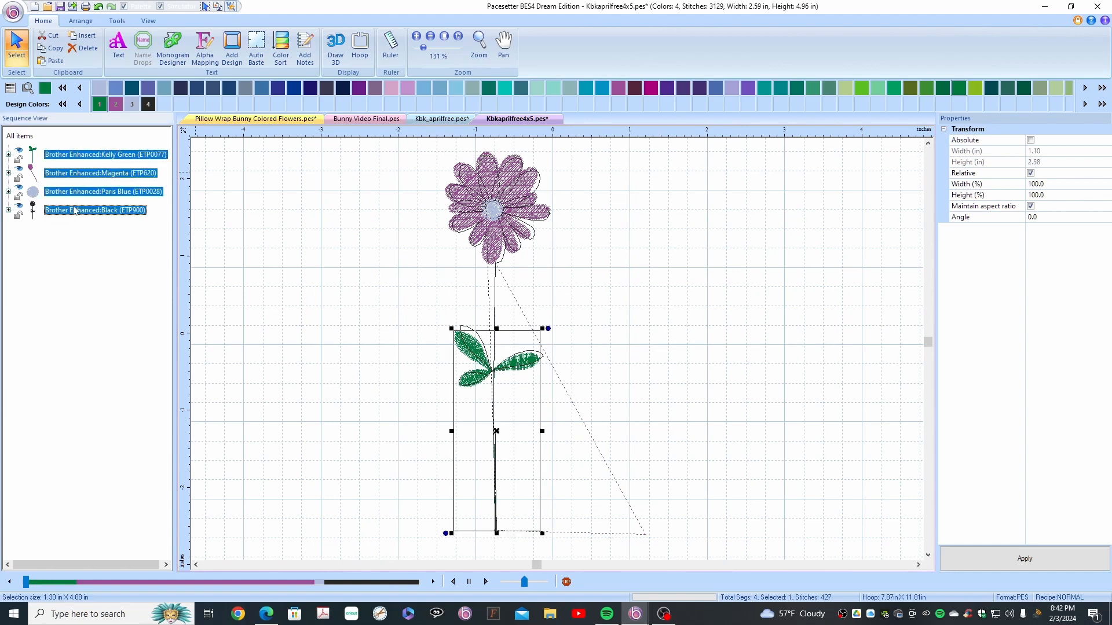
pyautogui.rightClick(296, 232)
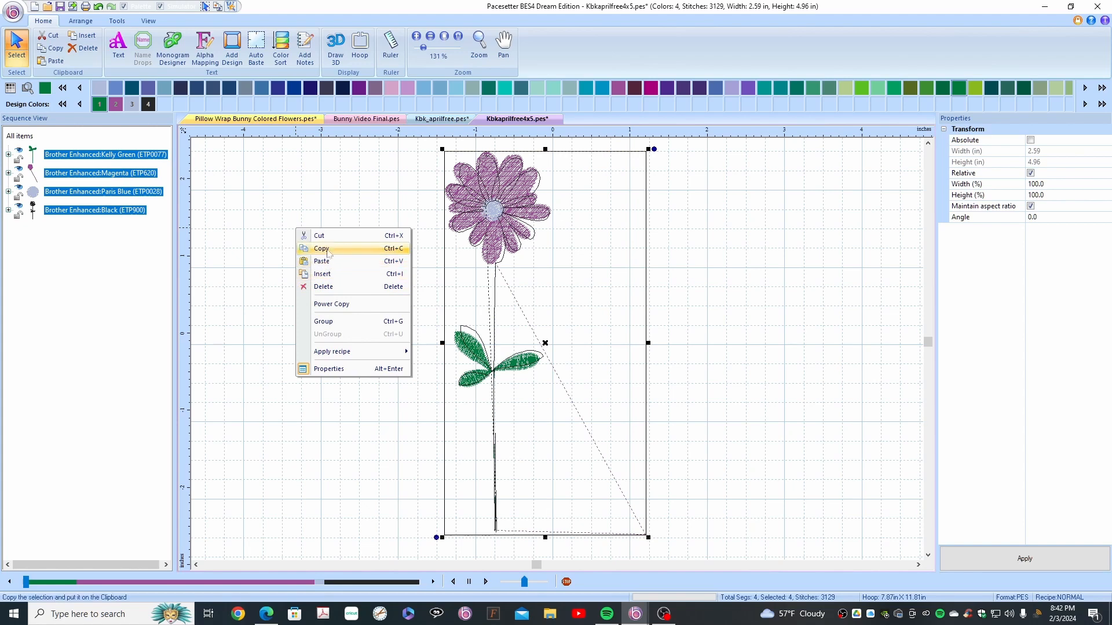
pyautogui.click(329, 253)
# Step: Delete the pasted Paris Blue (ETP0028) and Black (ETP900) flower layers from Kbk_aprilfree.pes
pyautogui.click(442, 118)
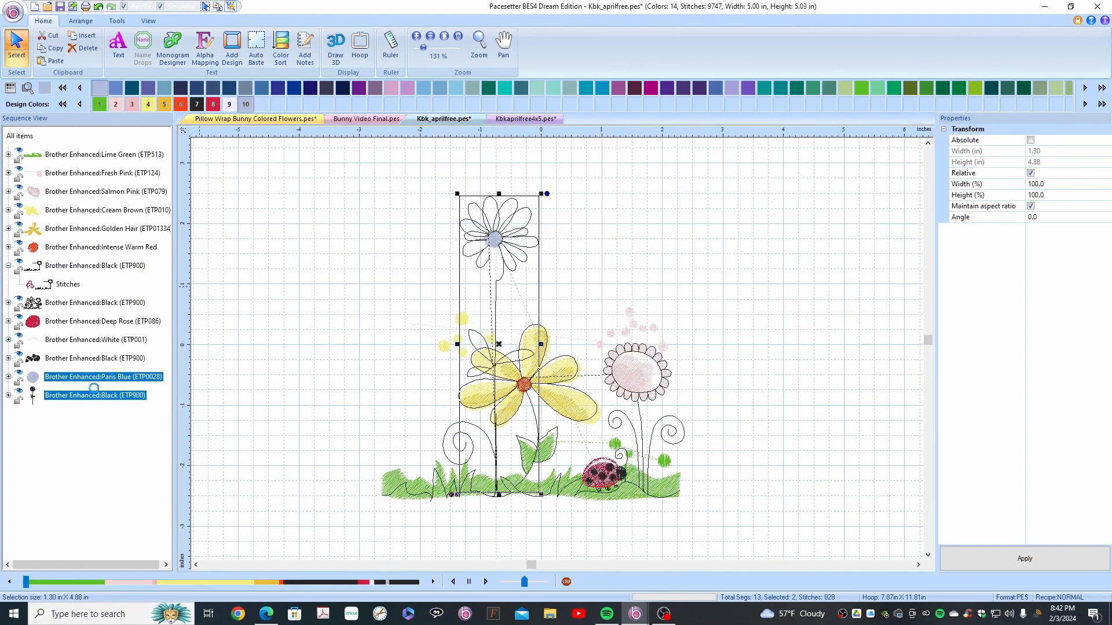
pyautogui.press('Delete')
pyautogui.click(363, 266)
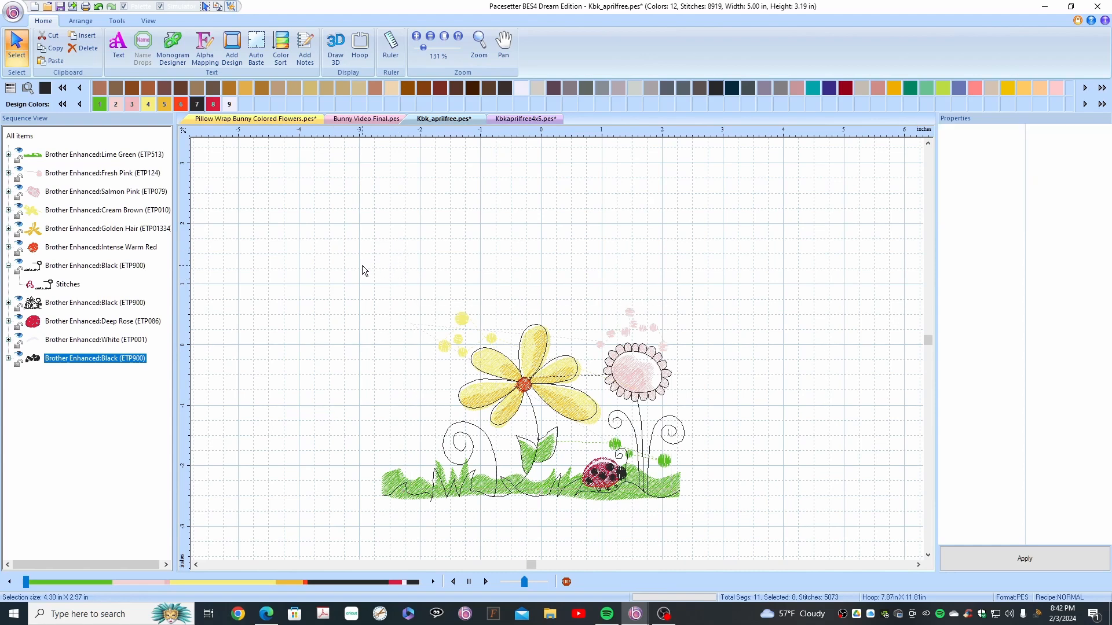
# Step: Paste the complete purple flower into Kbk_aprilfree.pes and move it about 1.3 inches left onto the left end of the grass
pyautogui.rightClick(361, 265)
pyautogui.click(397, 301)
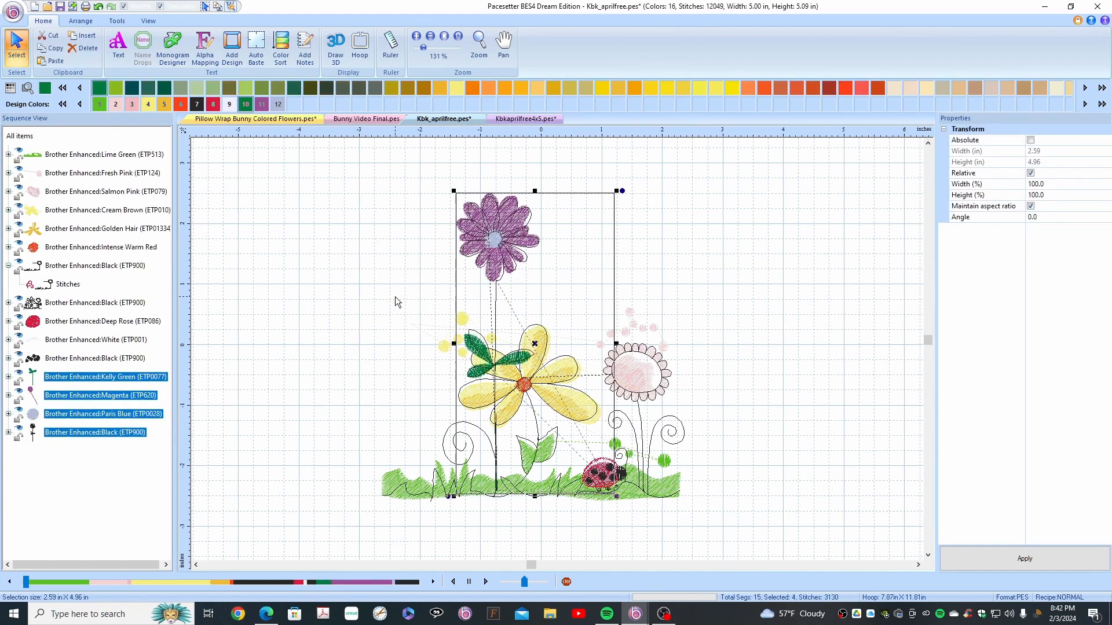
pyautogui.moveTo(502, 252); pyautogui.dragTo(429, 265)
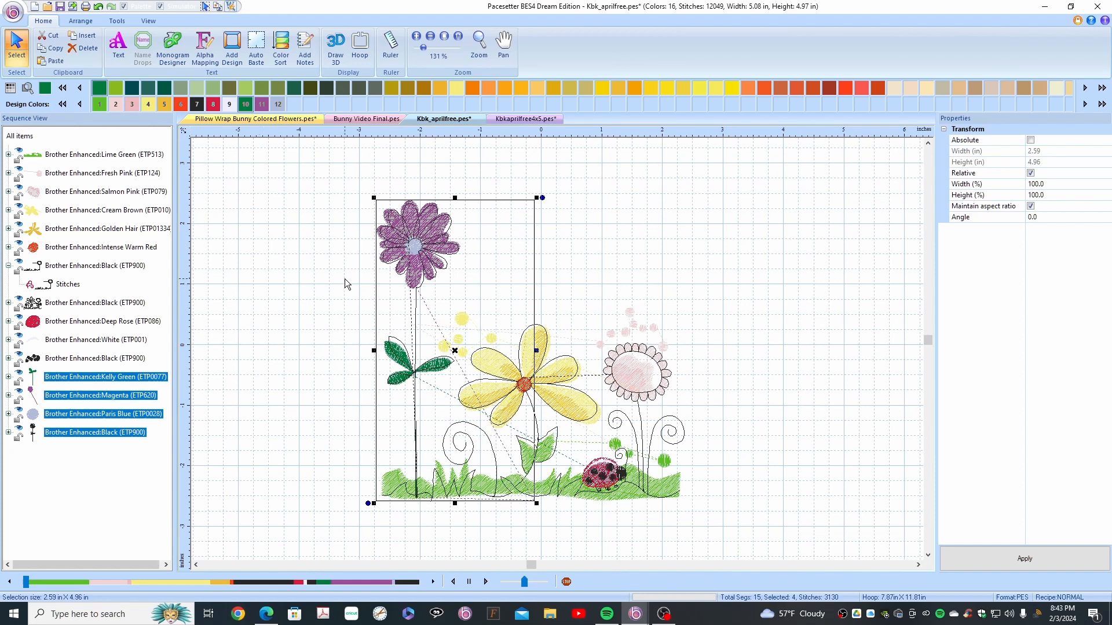
pyautogui.click(339, 258)
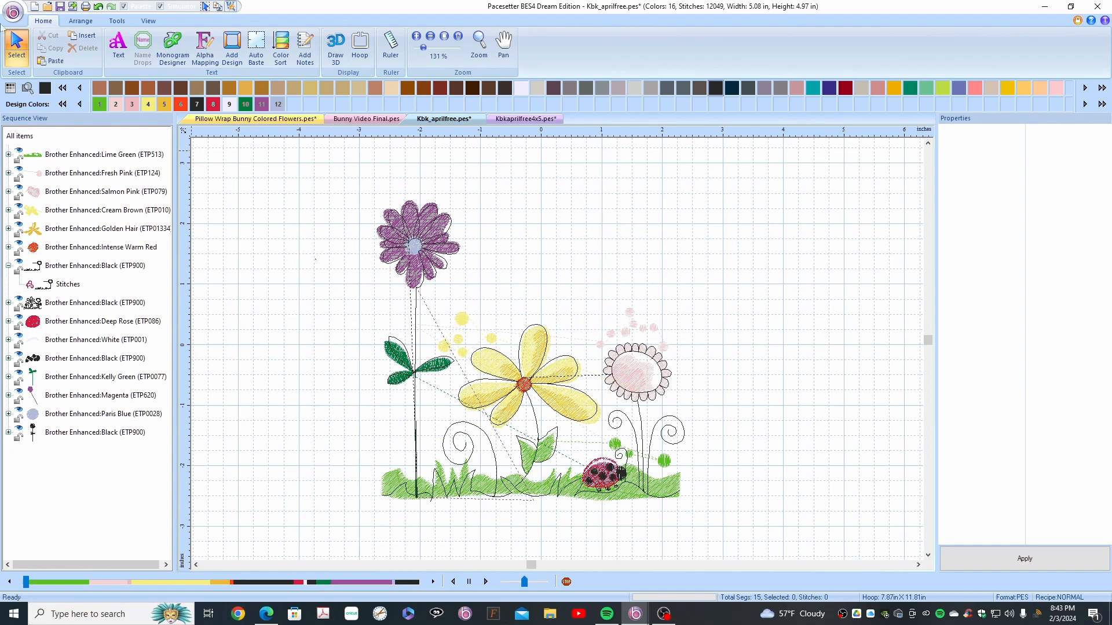
# Step: Save the combined flower scene as New Flower in the Brother/Baby Lock/Bernina (PES v10) format
pyautogui.click(12, 12)
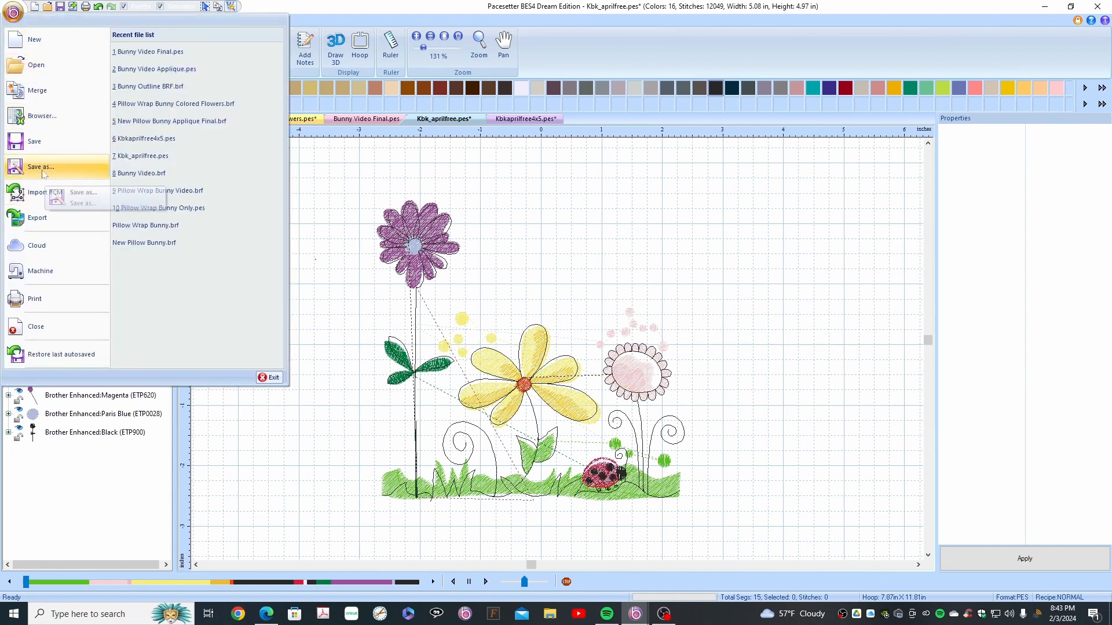
pyautogui.click(43, 174)
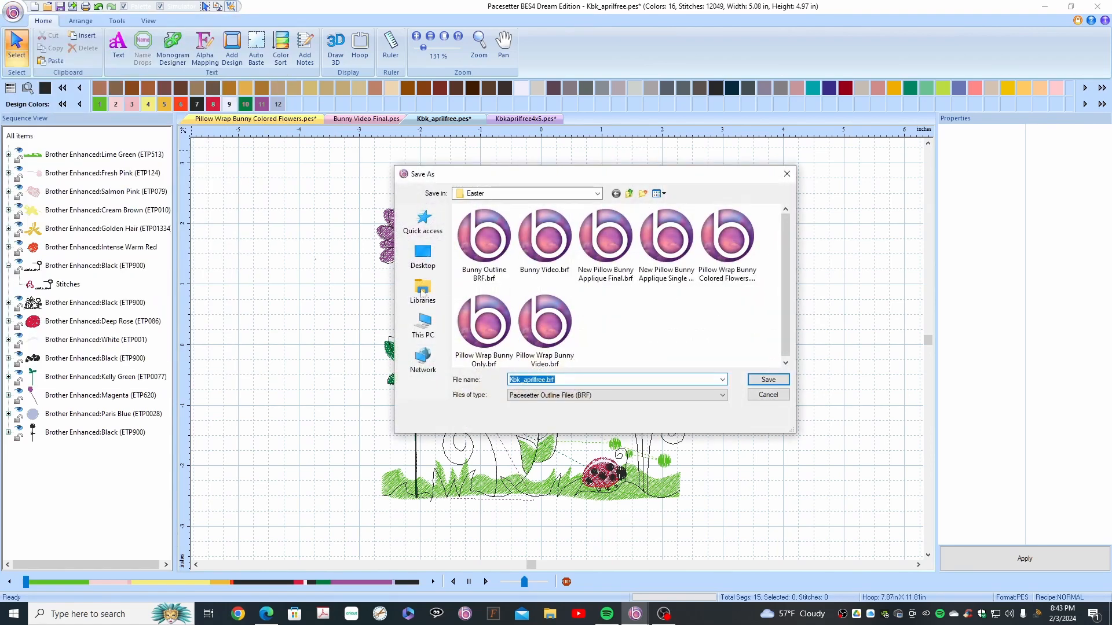
pyautogui.moveTo(563, 381); pyautogui.dragTo(479, 384)
pyautogui.write('New Flower')
pyautogui.click(723, 396)
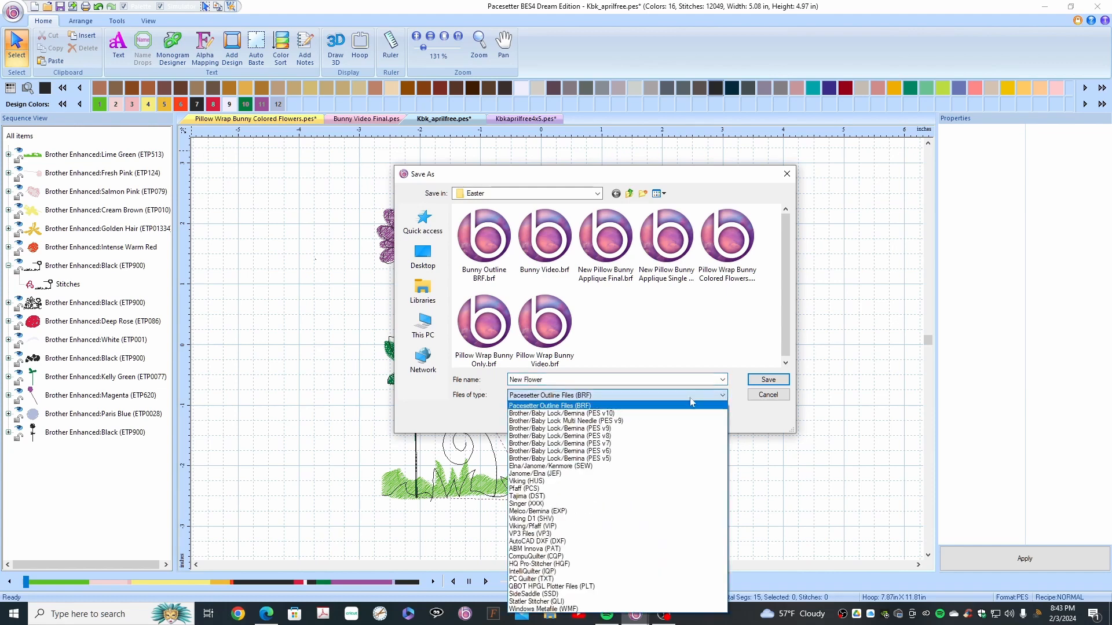
pyautogui.click(616, 414)
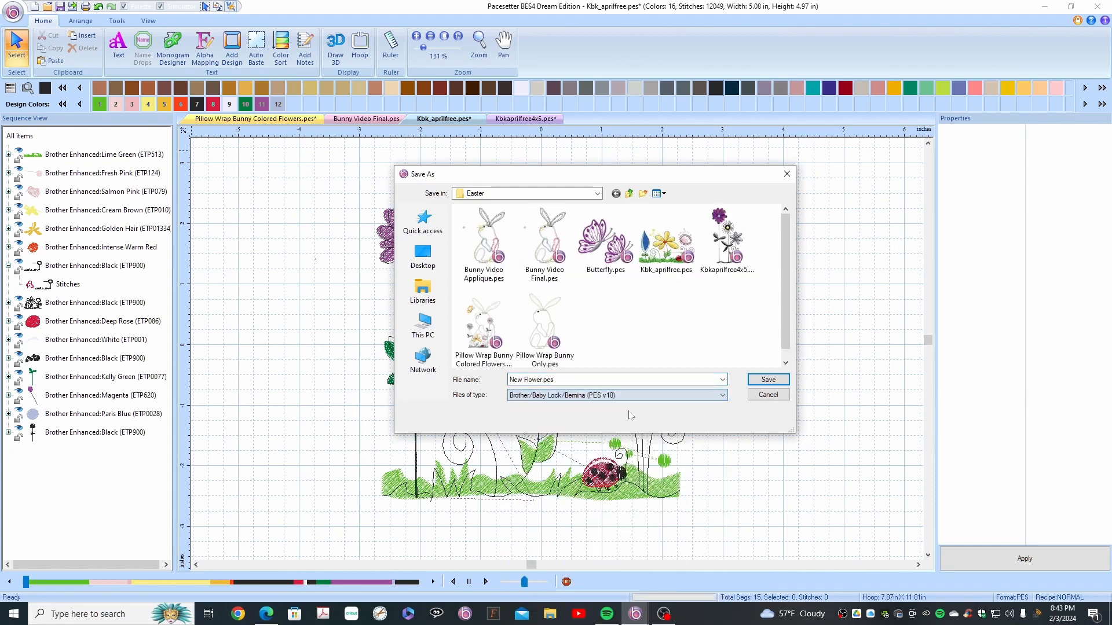
pyautogui.click(767, 380)
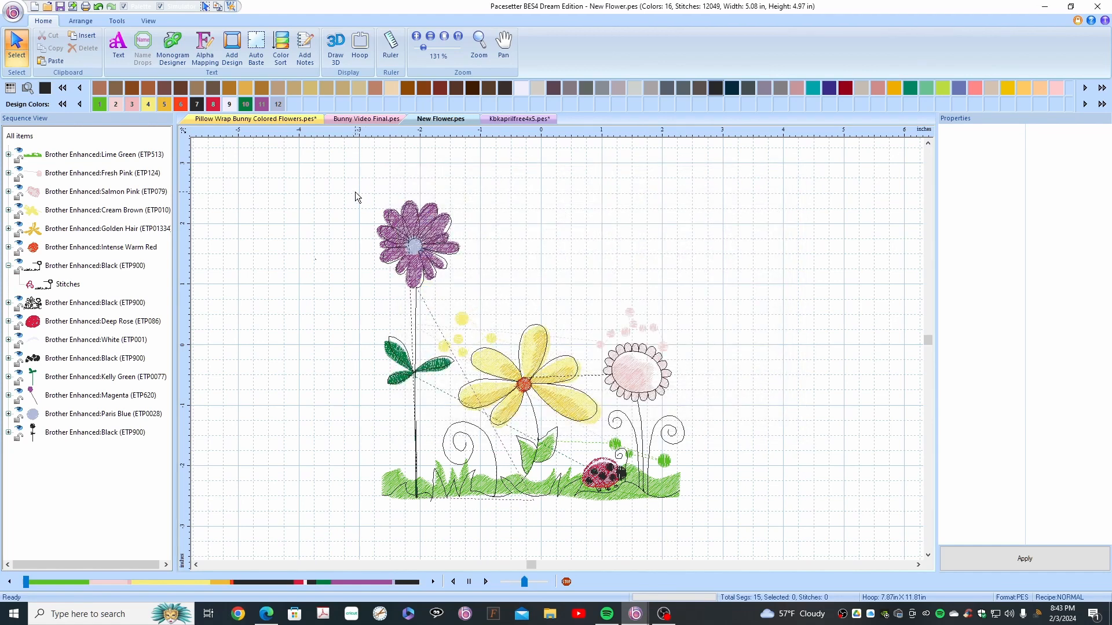
# Step: Copy the entire New Flower scene into Bunny Video Final.pes and move it about 5.5 inches left, clear of the bunny
pyautogui.moveTo(359, 175); pyautogui.dragTo(760, 536)
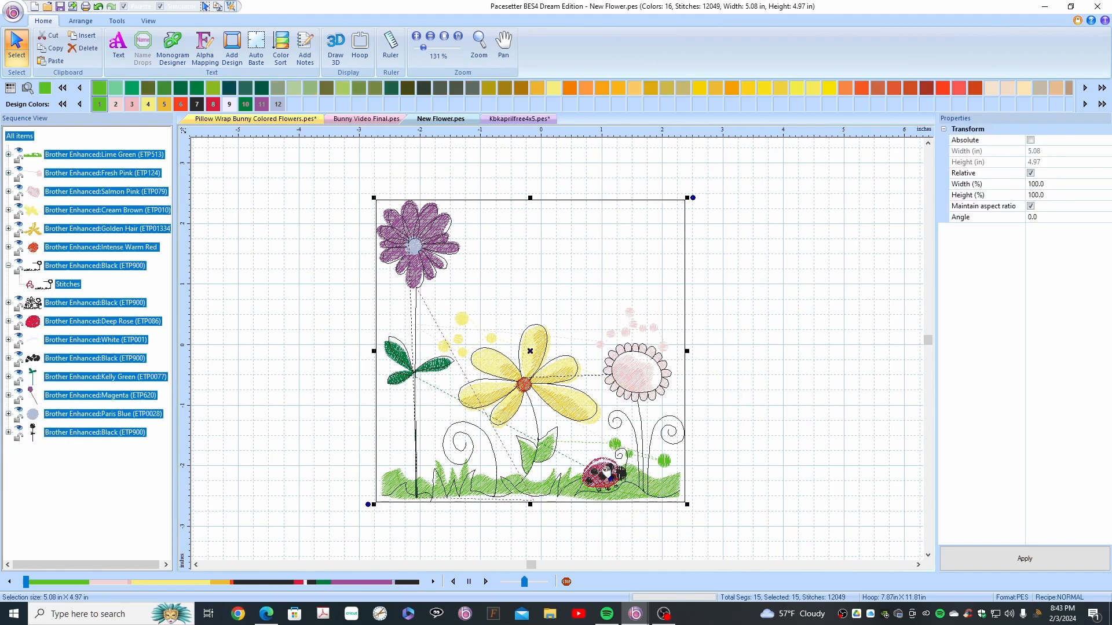
pyautogui.click(57, 49)
pyautogui.click(350, 121)
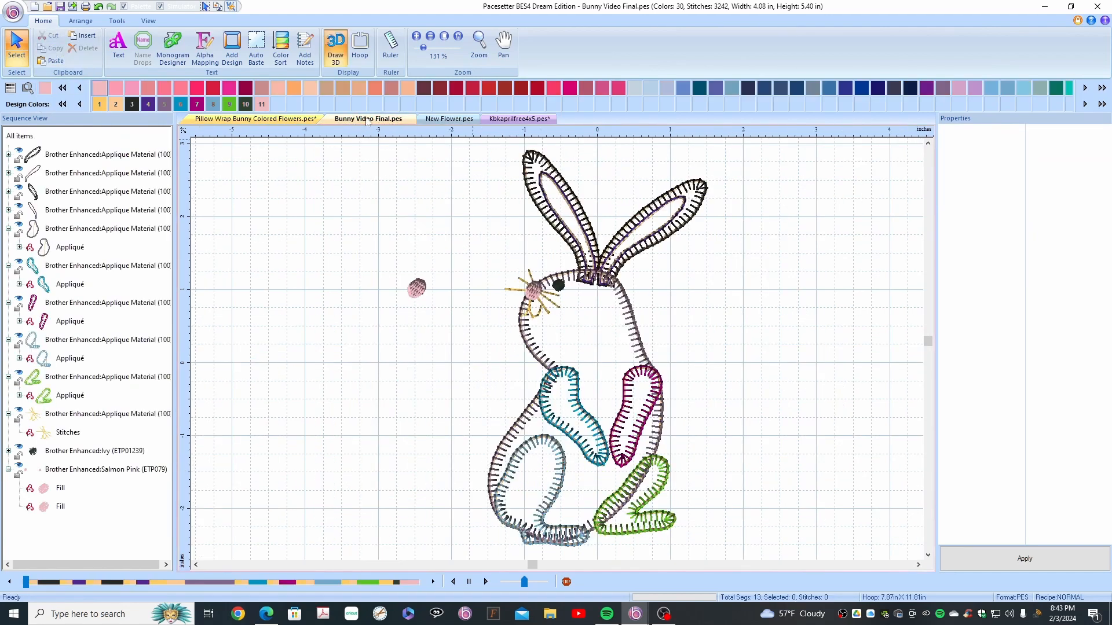
pyautogui.rightClick(427, 390)
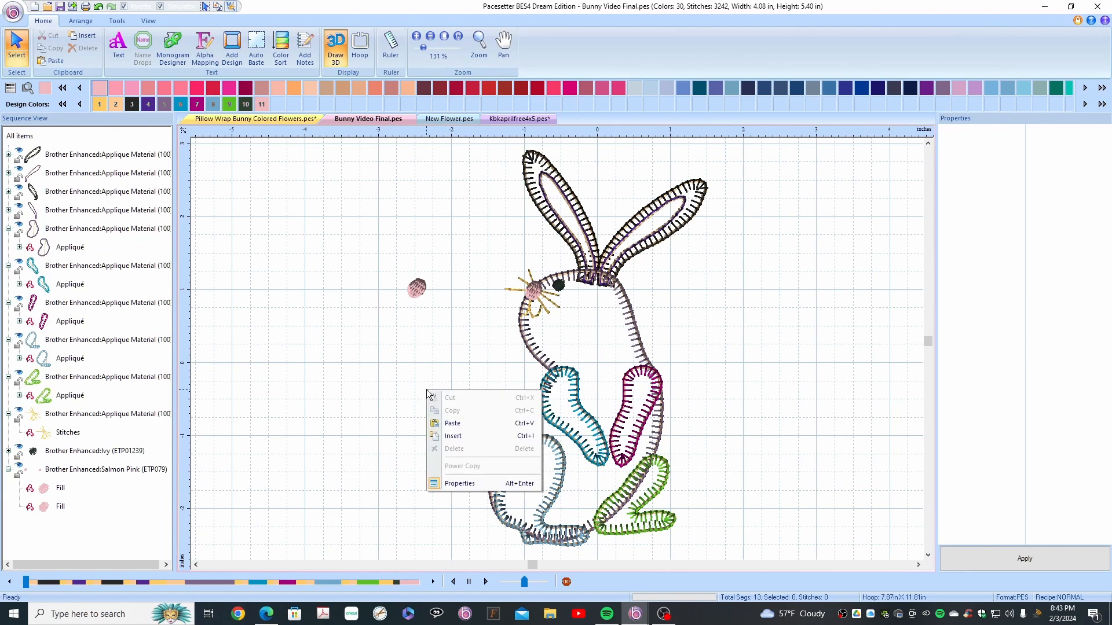
pyautogui.click(454, 426)
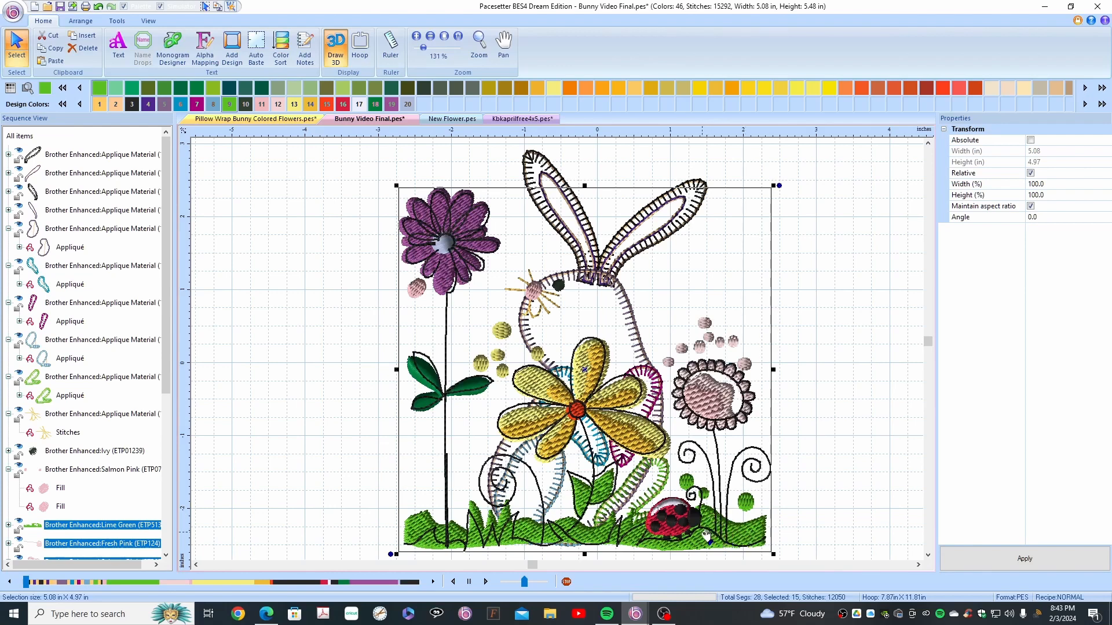
pyautogui.moveTo(706, 536); pyautogui.dragTo(307, 527)
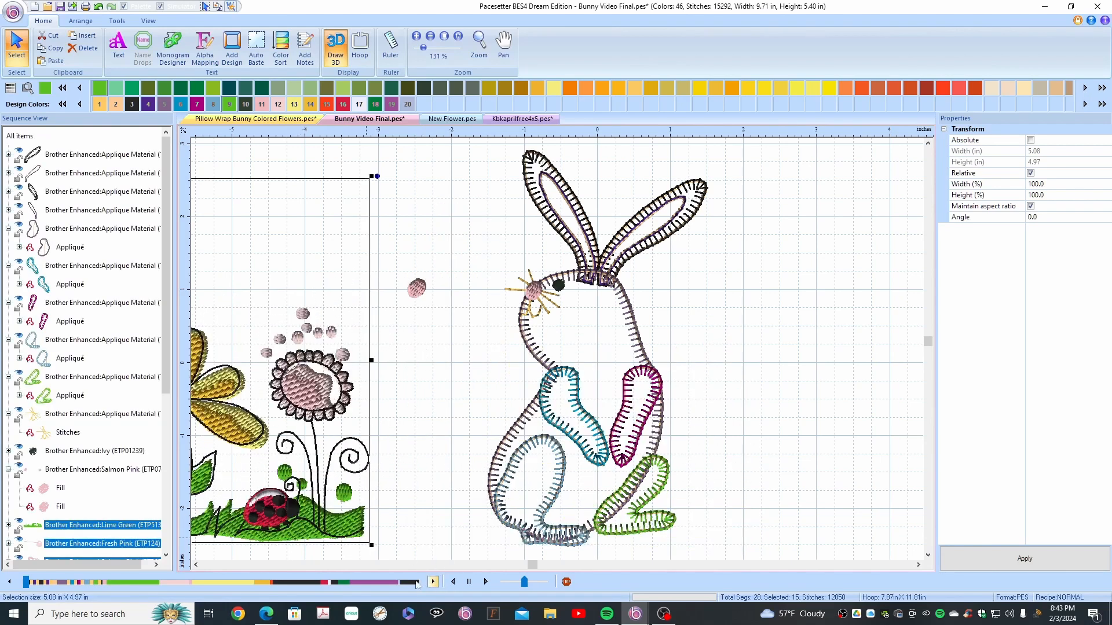
# Step: Power Copy the flower scene at about 3.00 by 2.87 inches and position the smaller copy across the bunny's lower body and feet
pyautogui.rightClick(238, 416)
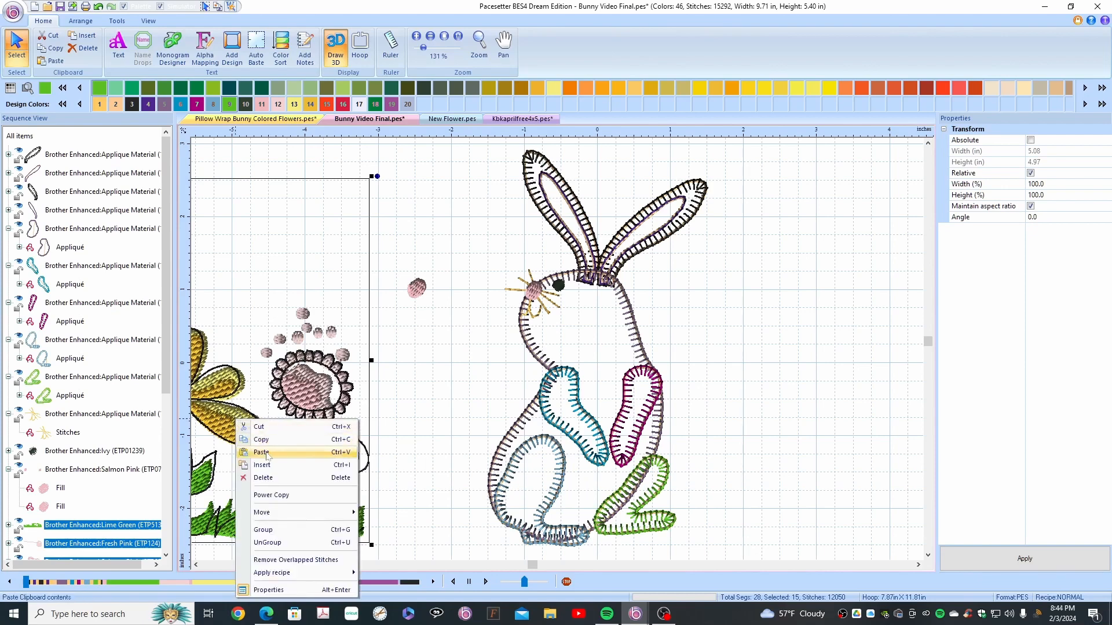
pyautogui.click(269, 496)
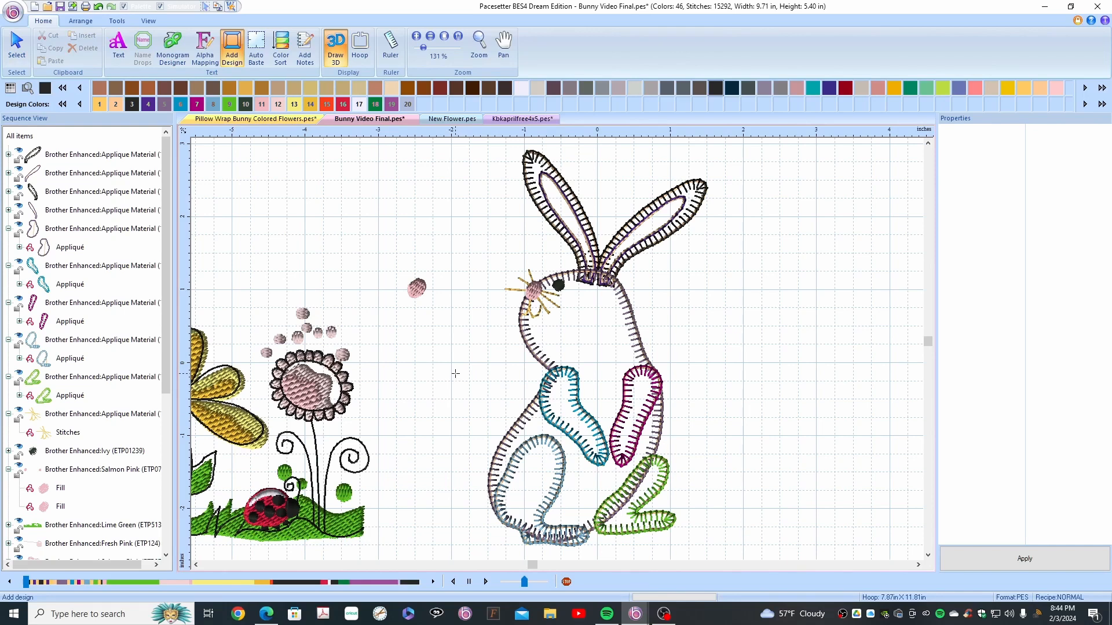
pyautogui.moveTo(458, 373); pyautogui.dragTo(669, 368)
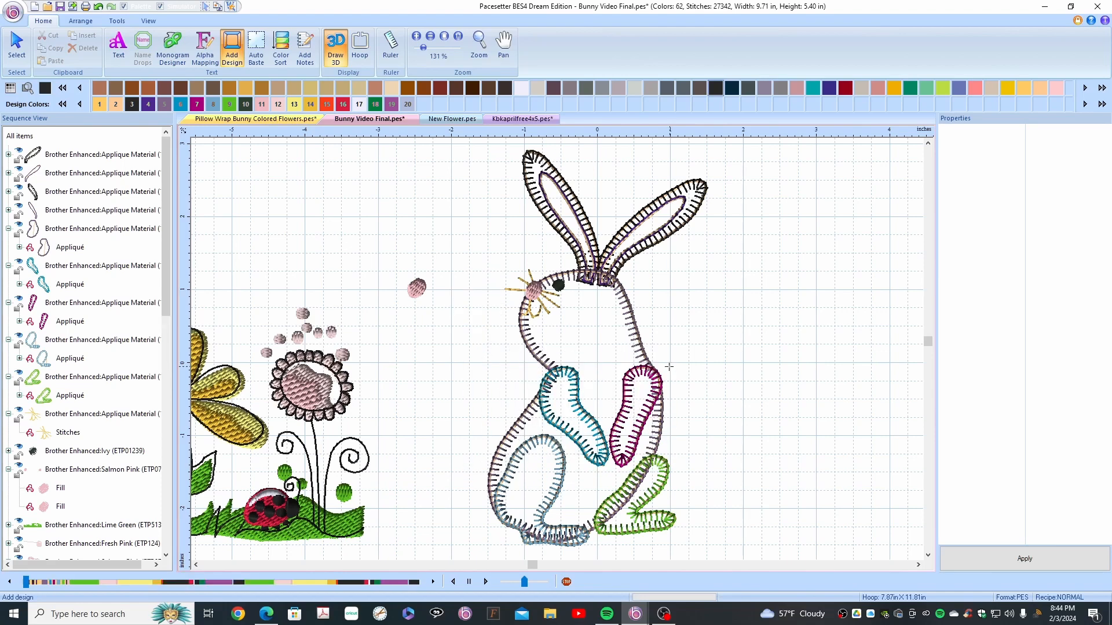
pyautogui.click(17, 47)
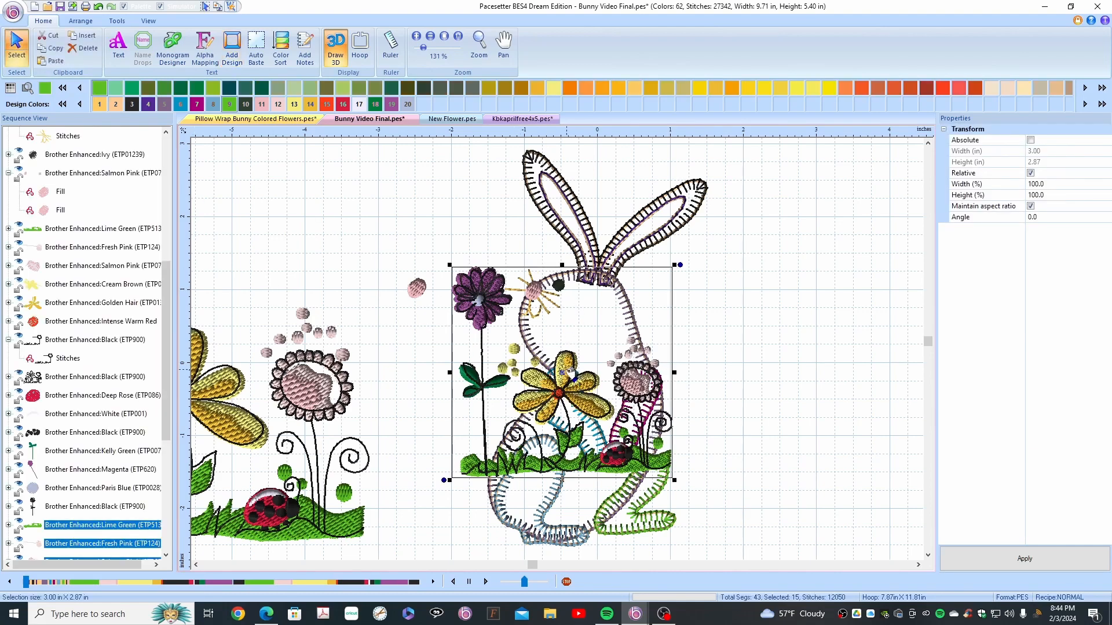
pyautogui.moveTo(572, 380); pyautogui.dragTo(574, 459)
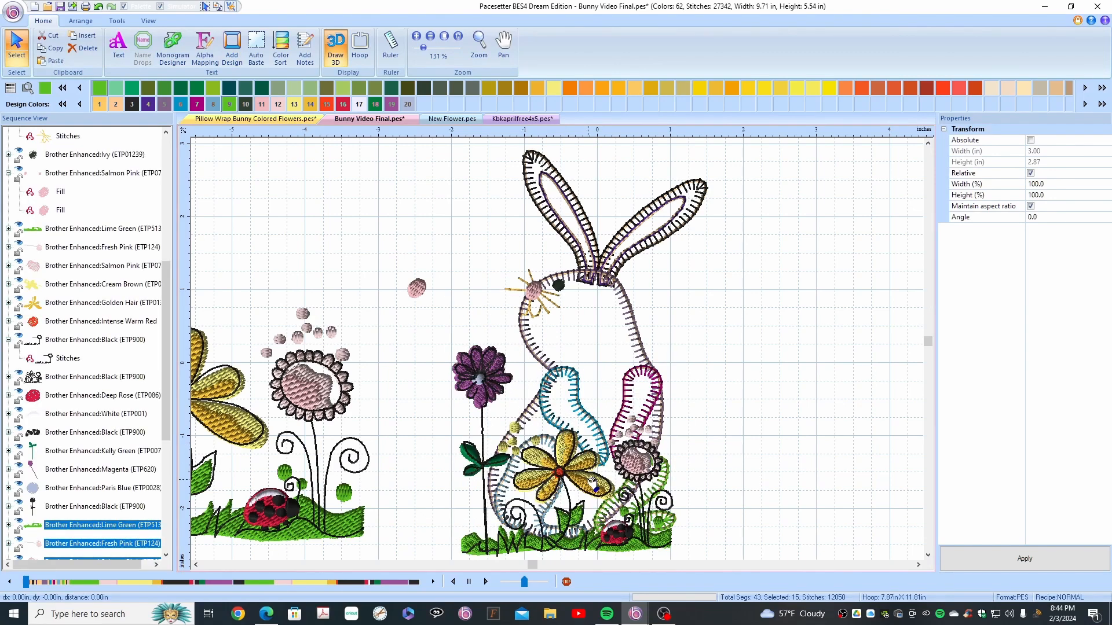
pyautogui.moveTo(589, 480); pyautogui.dragTo(585, 482)
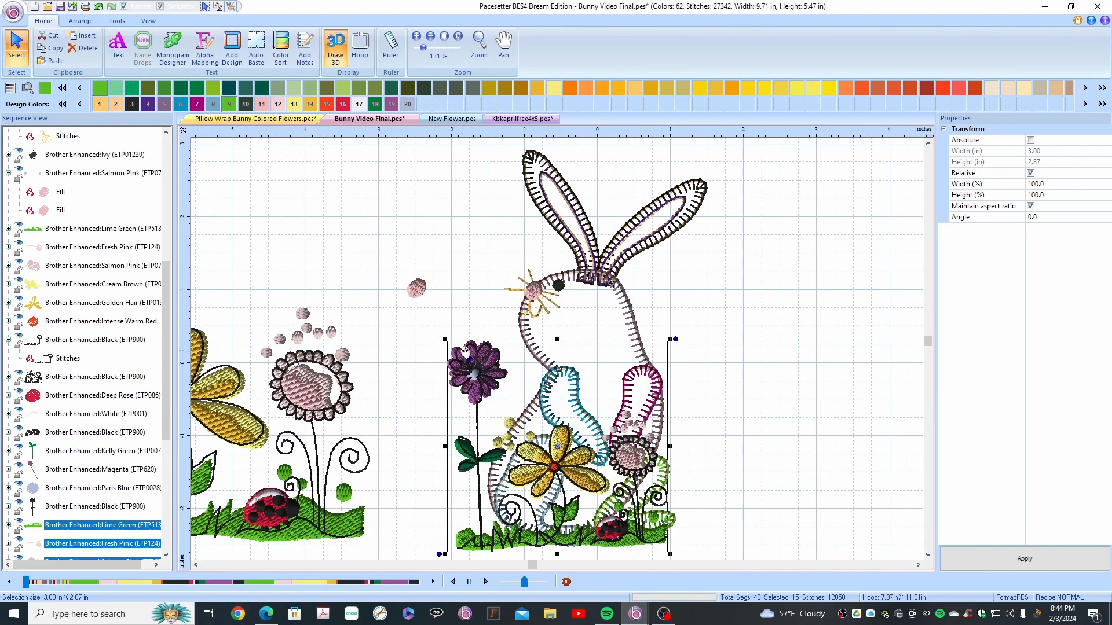
# Step: Try enlarging the smaller flower scene to about 4.36 by 4.17 inches, check its purple flower up close, and undo the enlargement
pyautogui.moveTo(444, 338); pyautogui.dragTo(374, 253)
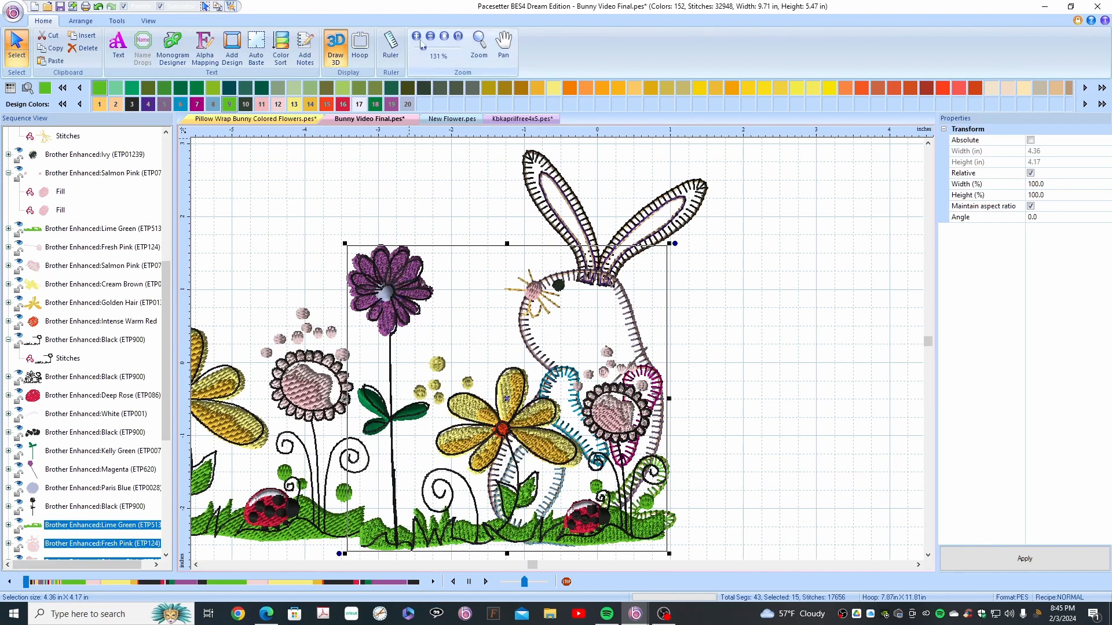
pyautogui.click(479, 45)
pyautogui.moveTo(329, 215); pyautogui.dragTo(480, 367)
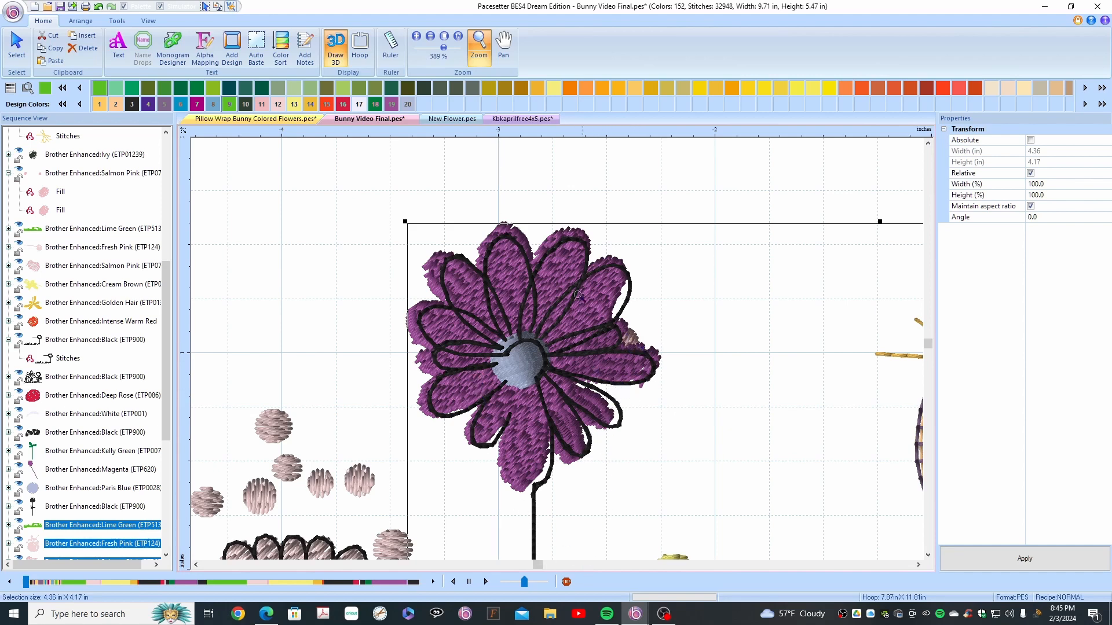
pyautogui.click(445, 37)
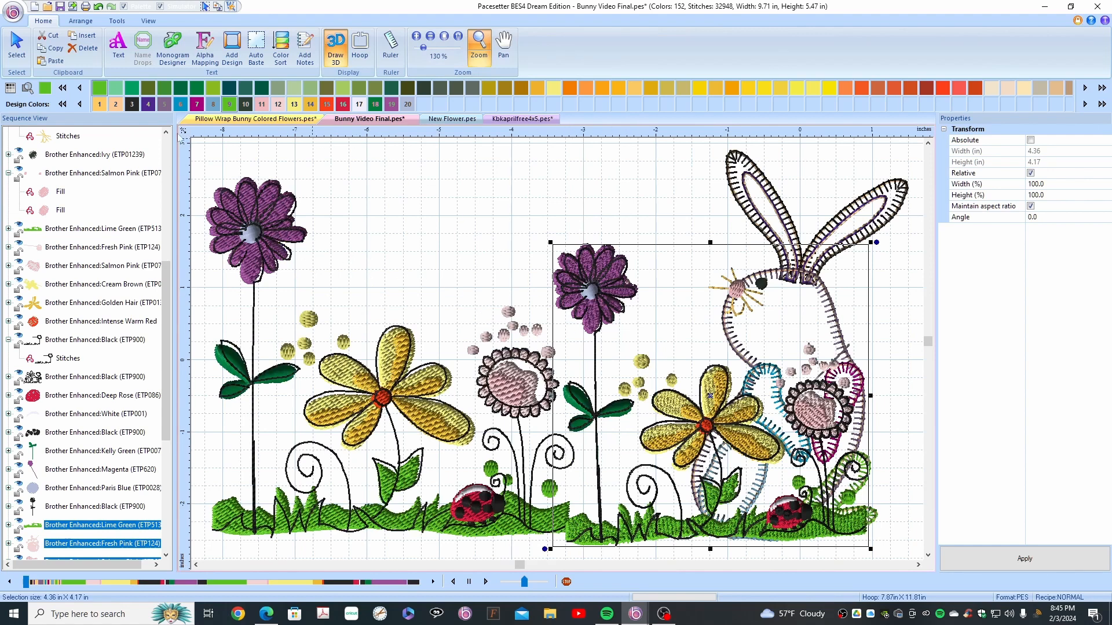
pyautogui.hotkey('ctrl', 'z')
pyautogui.hotkey('ctrl', 'z')
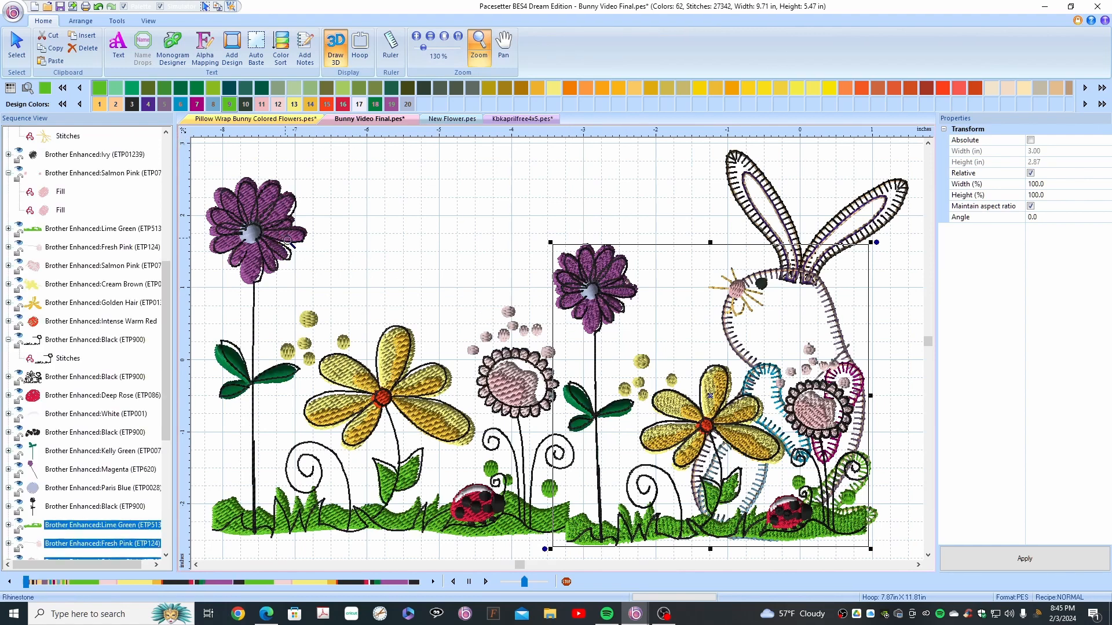
# Step: Add the Accent-009 butterfly from the Accents folder at about 0.72 by 0.79 inches, placed just in front of the bunny's nose
pyautogui.click(917, 565)
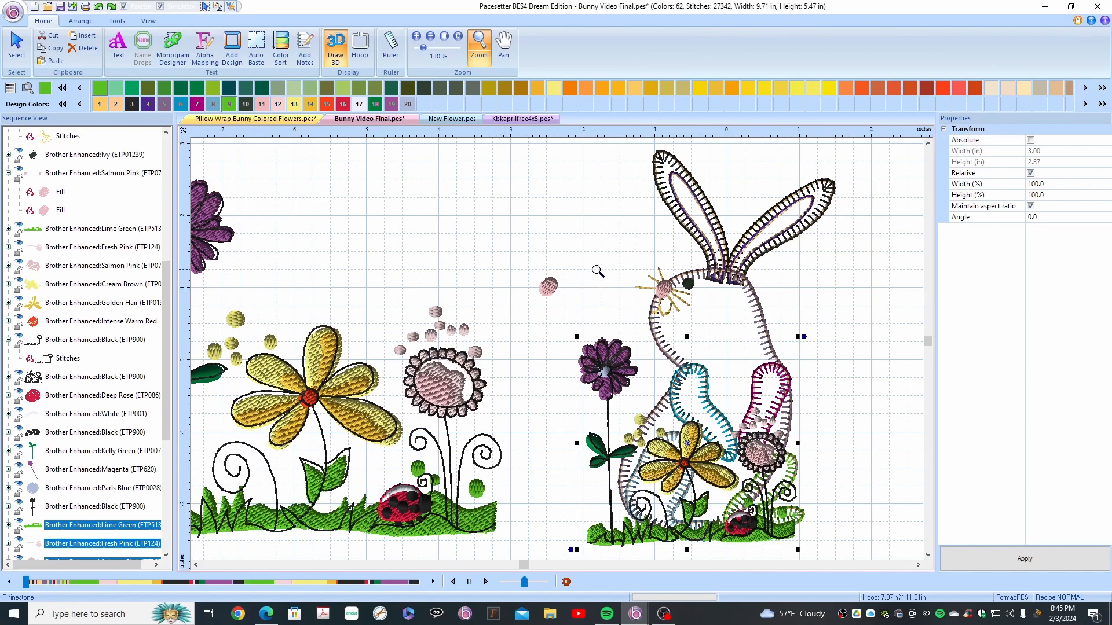
pyautogui.click(231, 43)
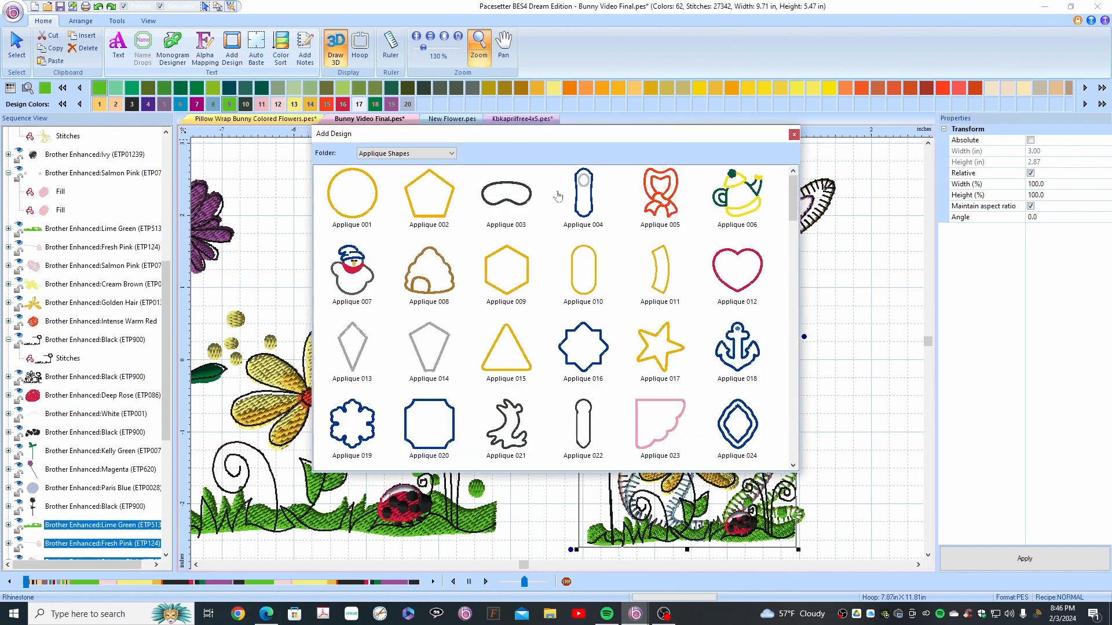
pyautogui.click(452, 154)
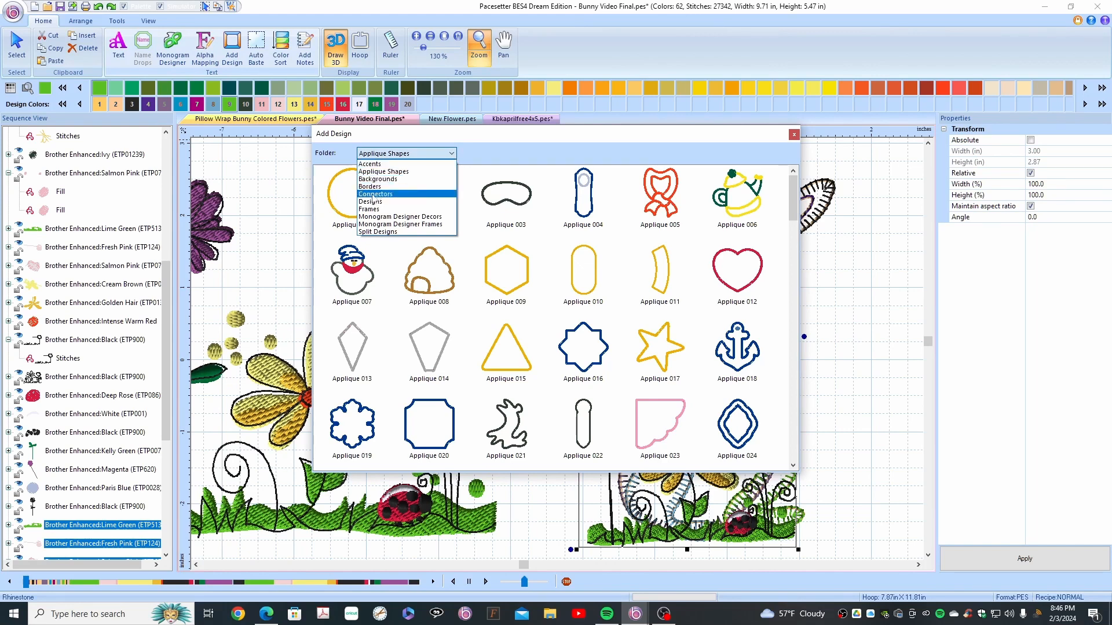
pyautogui.click(377, 164)
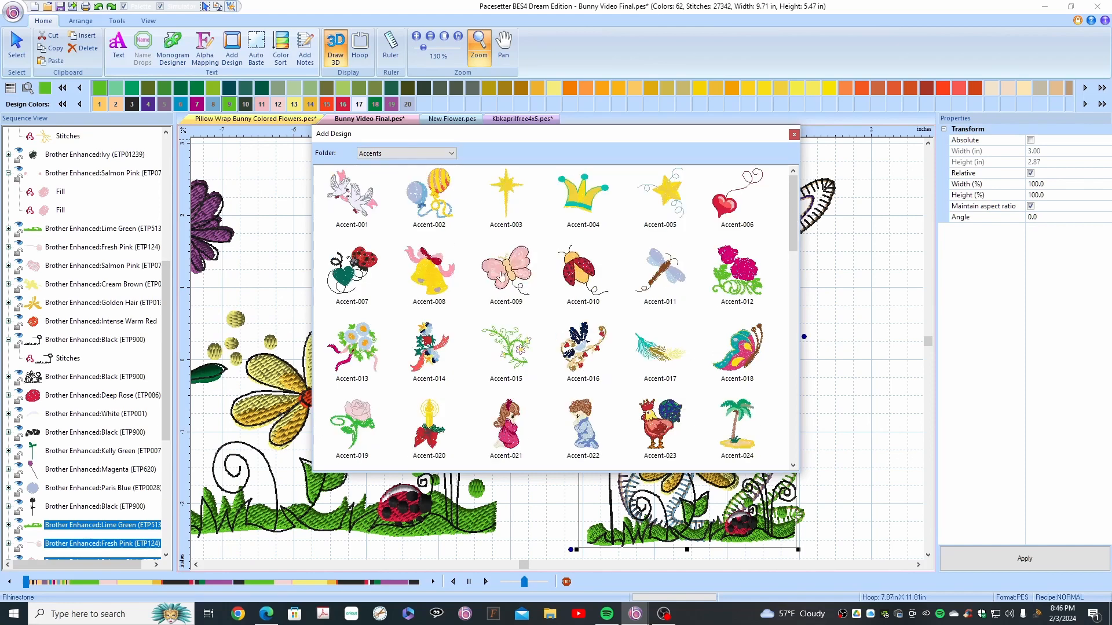
pyautogui.doubleClick(508, 271)
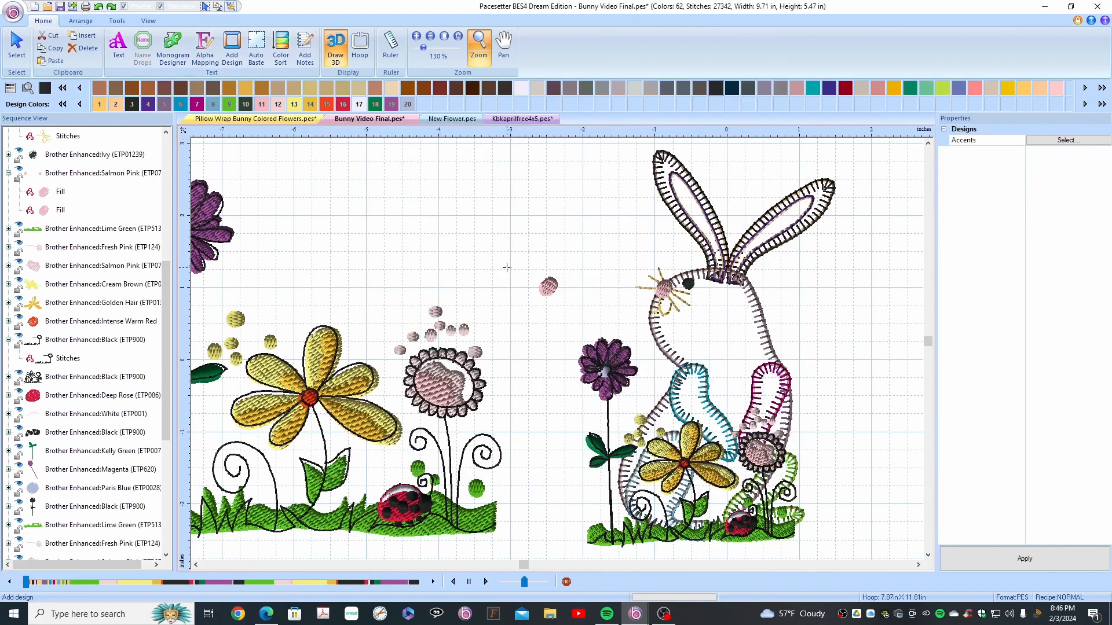
pyautogui.click(579, 246)
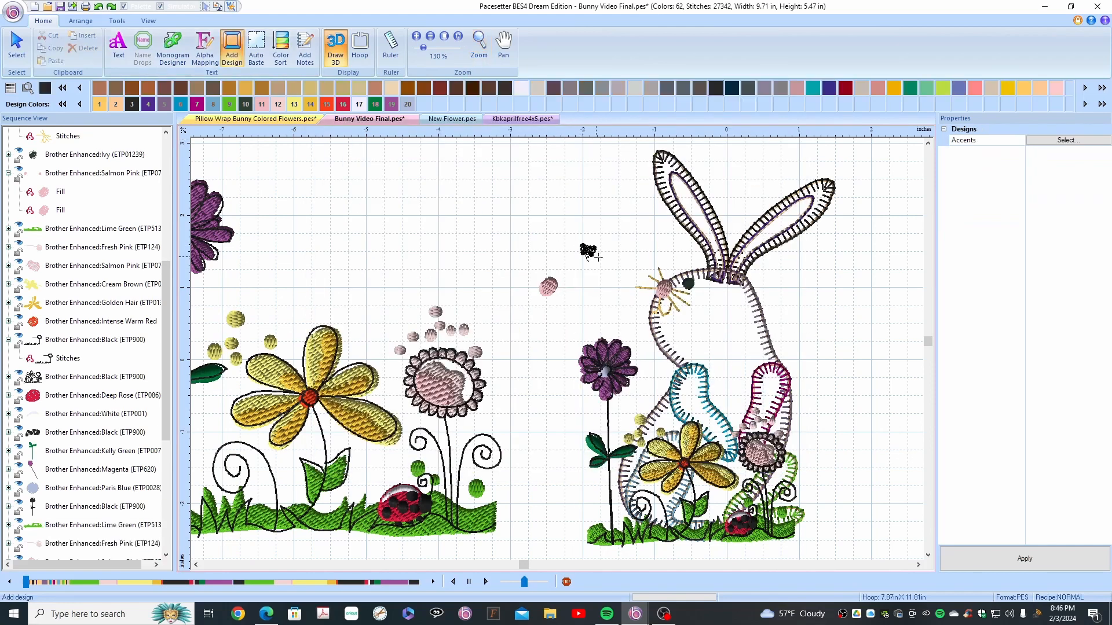
pyautogui.moveTo(602, 288); pyautogui.dragTo(599, 293)
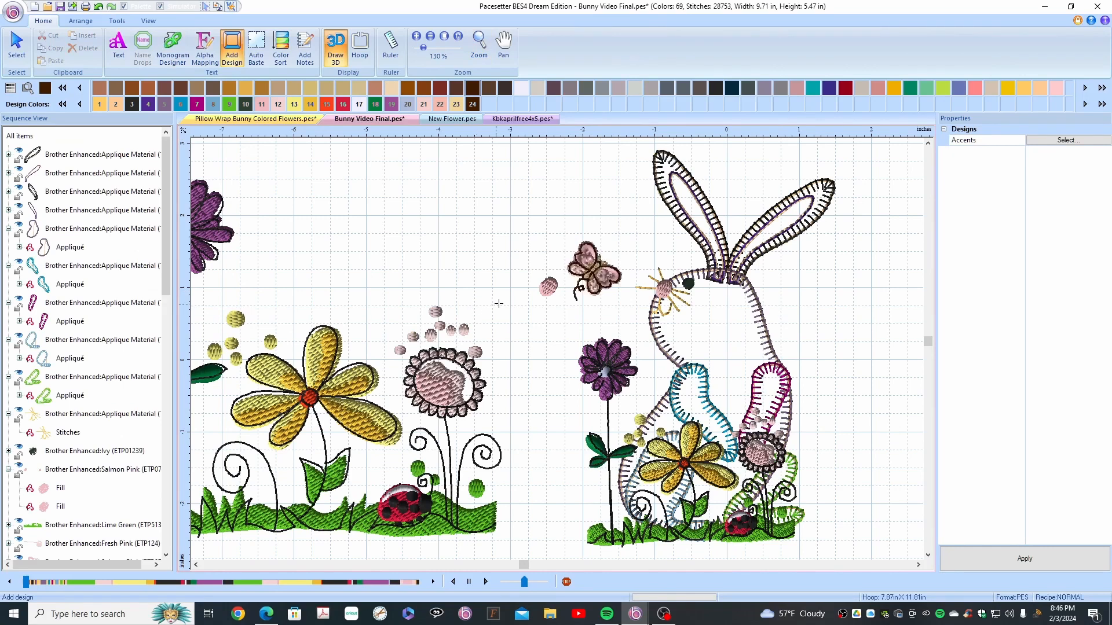
pyautogui.click(16, 46)
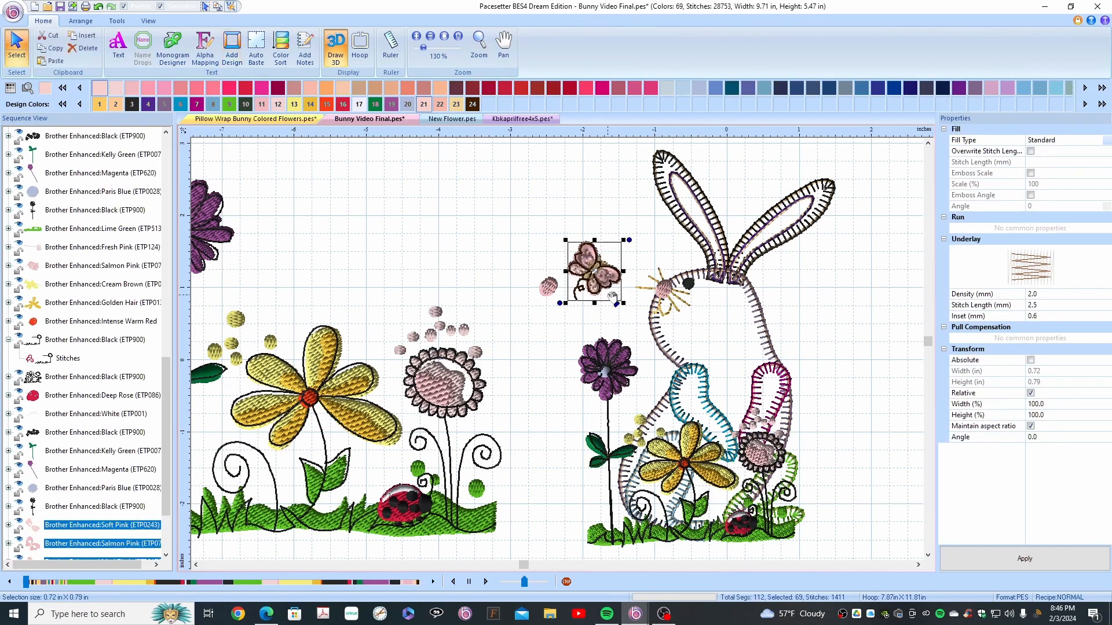
pyautogui.moveTo(595, 274); pyautogui.dragTo(605, 269)
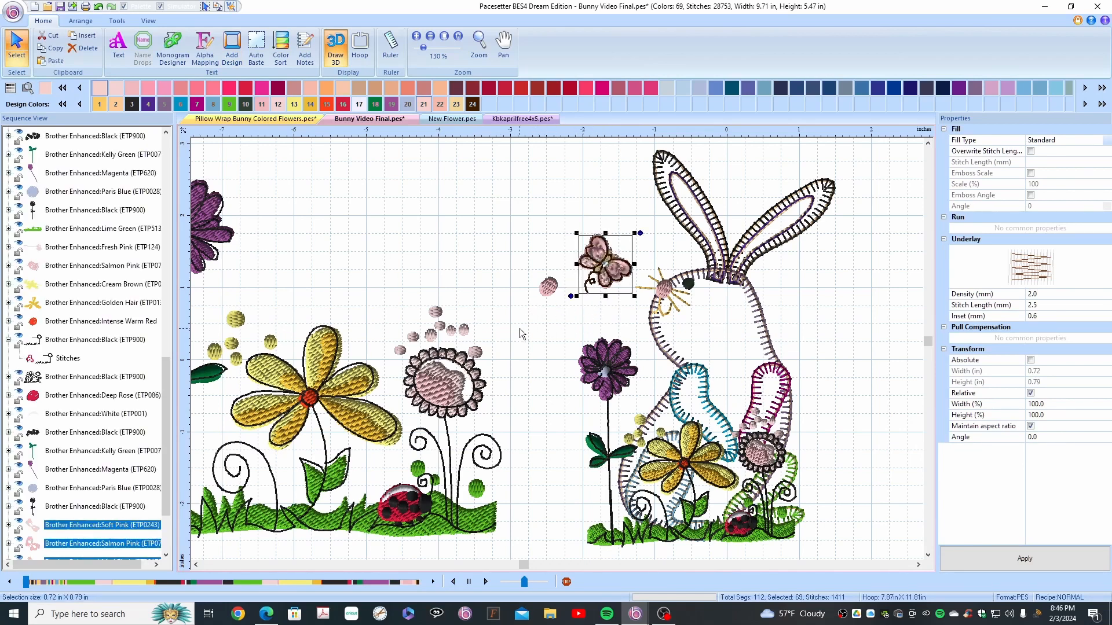
pyautogui.moveTo(601, 268); pyautogui.dragTo(602, 272)
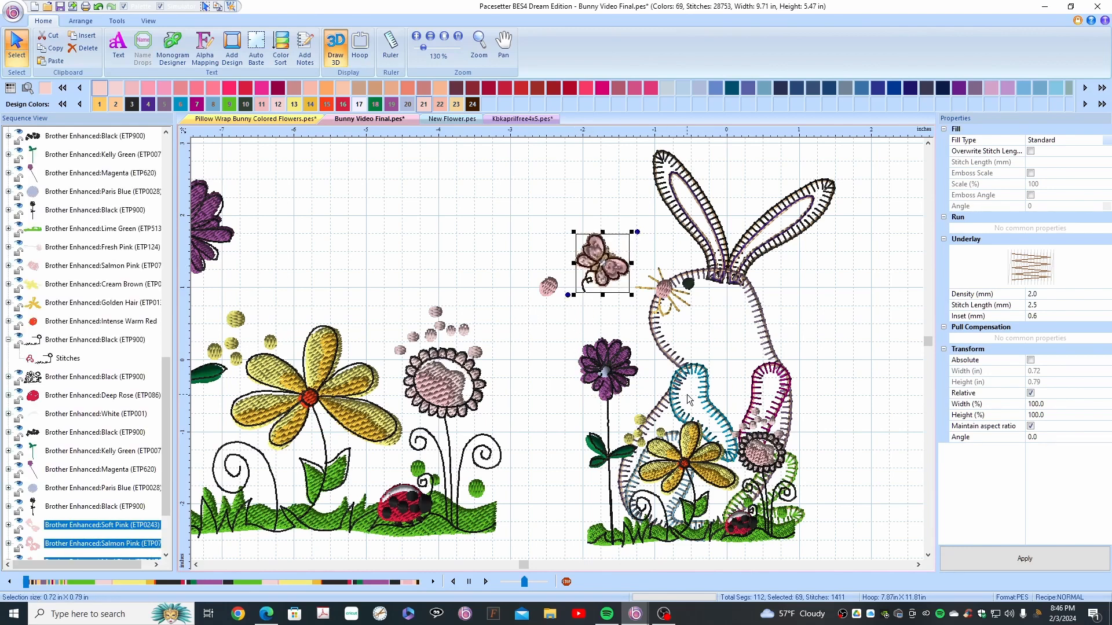
# Step: Hide the smaller scene's petal outline, ladybug and purple flower colour layers, from the Black outline through the purple flower's final Black layer
pyautogui.click(918, 564)
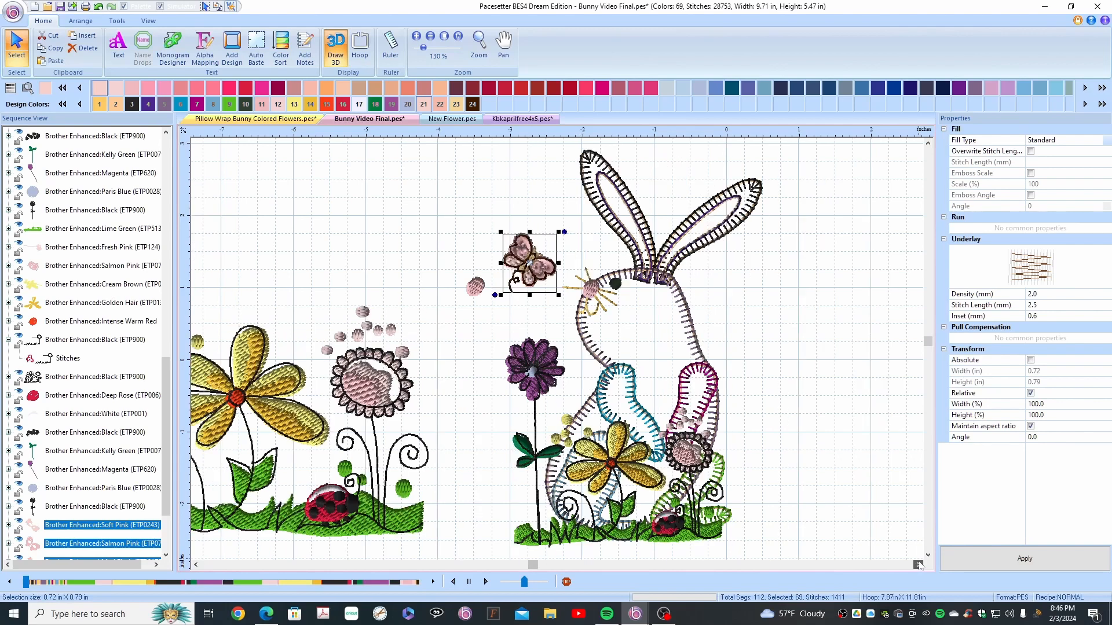
pyautogui.doubleClick(919, 565)
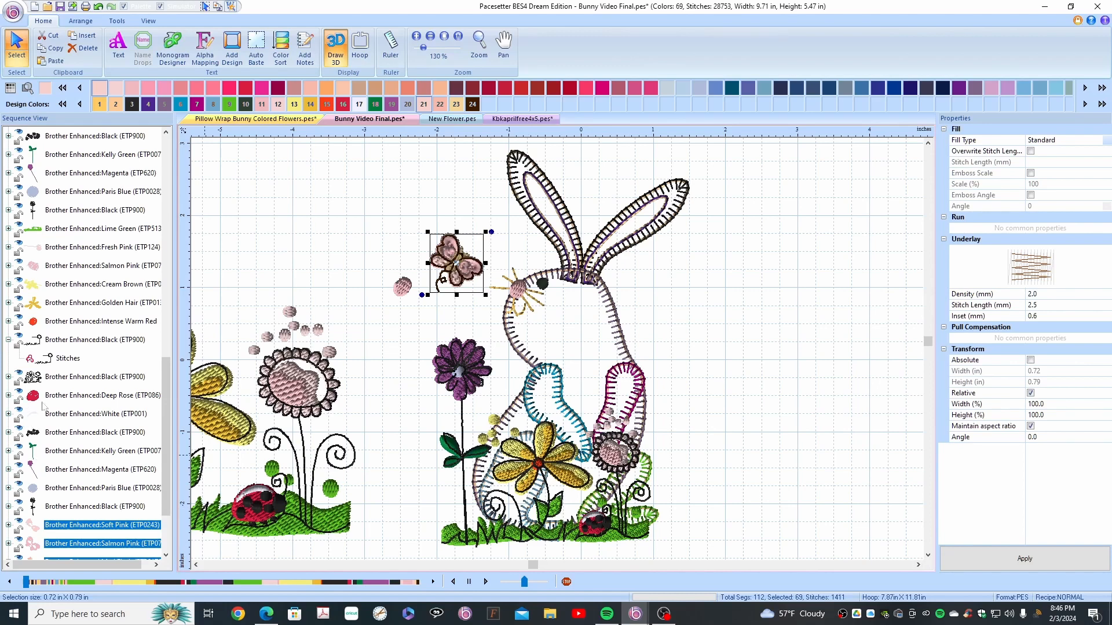
pyautogui.click(19, 375)
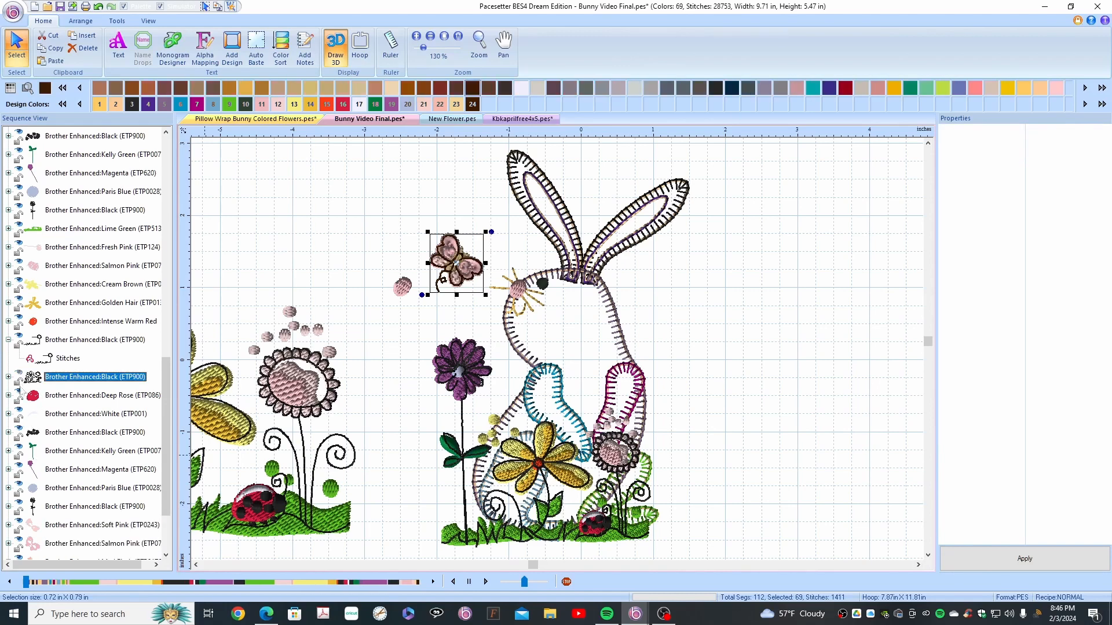
pyautogui.click(19, 393)
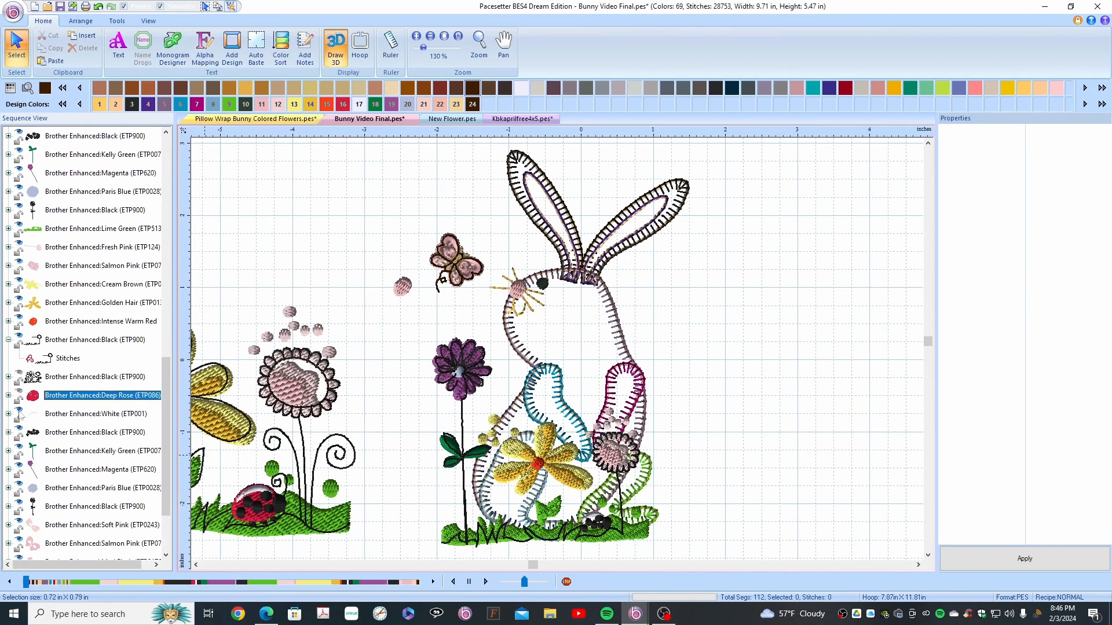
pyautogui.click(19, 411)
pyautogui.click(19, 430)
pyautogui.click(19, 448)
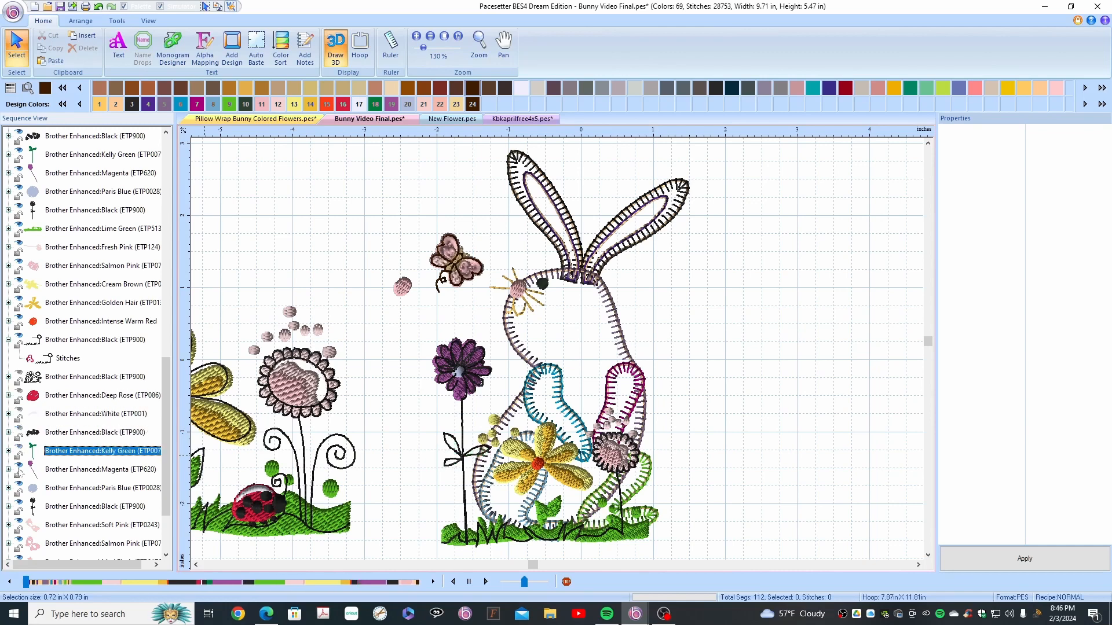
pyautogui.click(19, 467)
pyautogui.click(19, 486)
pyautogui.click(19, 504)
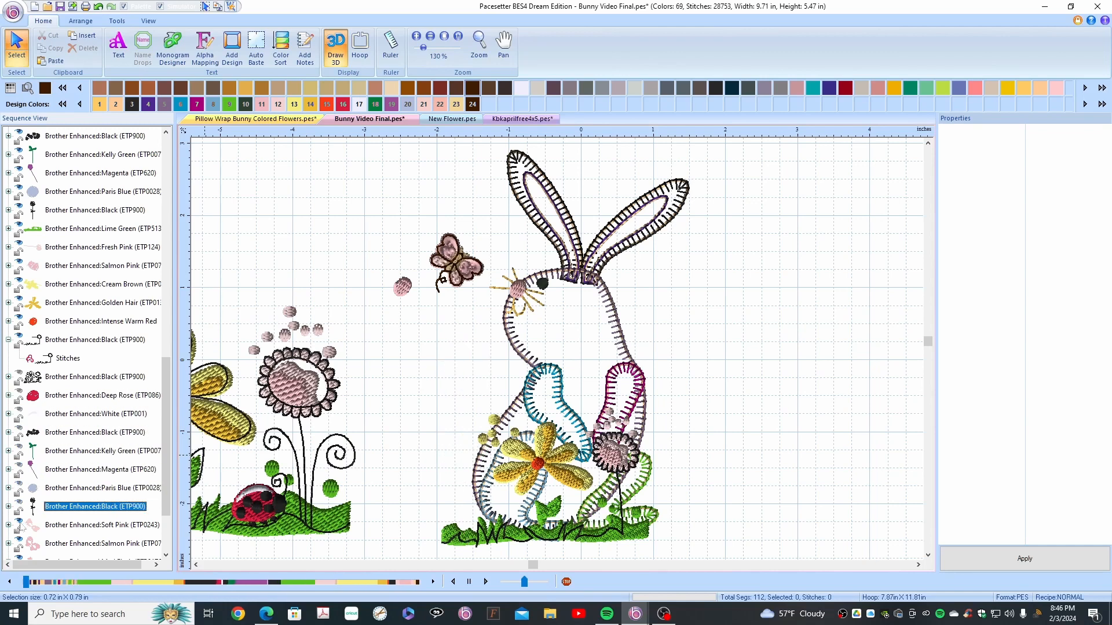
# Step: Hide every butterfly colour layer, from Soft Pink through Maize to 160 Shading Dark
pyautogui.click(19, 522)
pyautogui.click(19, 540)
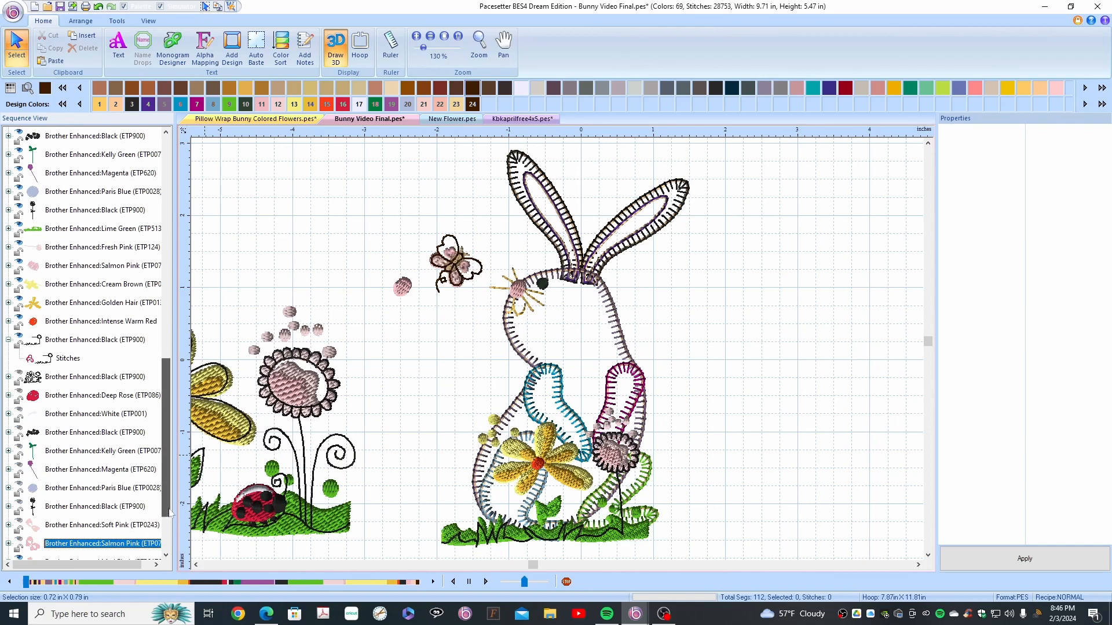
pyautogui.scroll(-2, 168, 509)
pyautogui.click(20, 487)
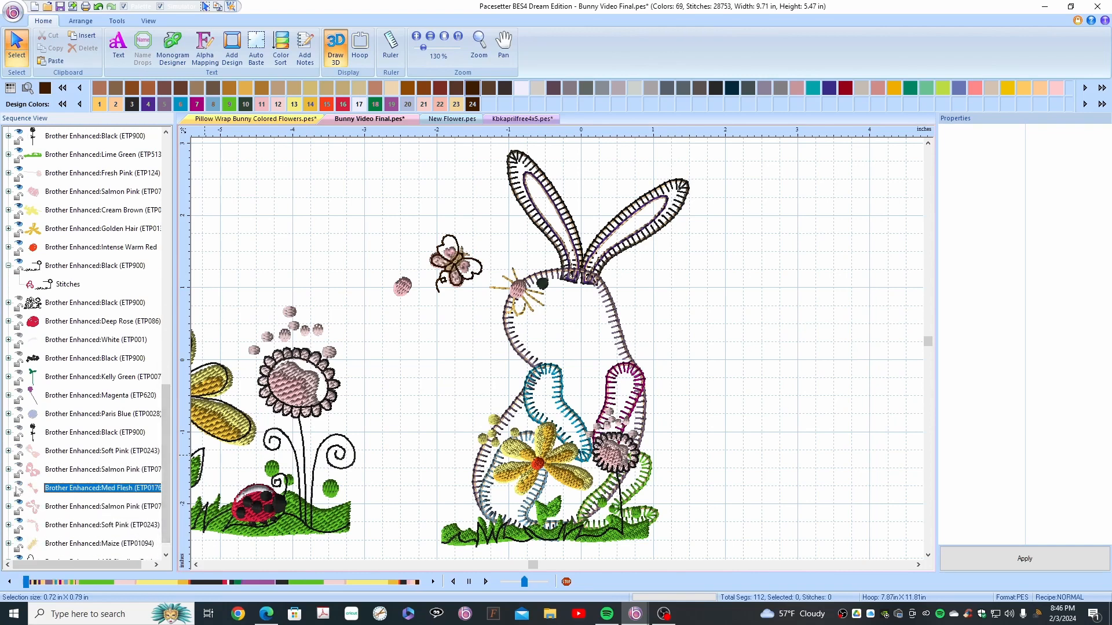
pyautogui.click(19, 506)
pyautogui.click(20, 525)
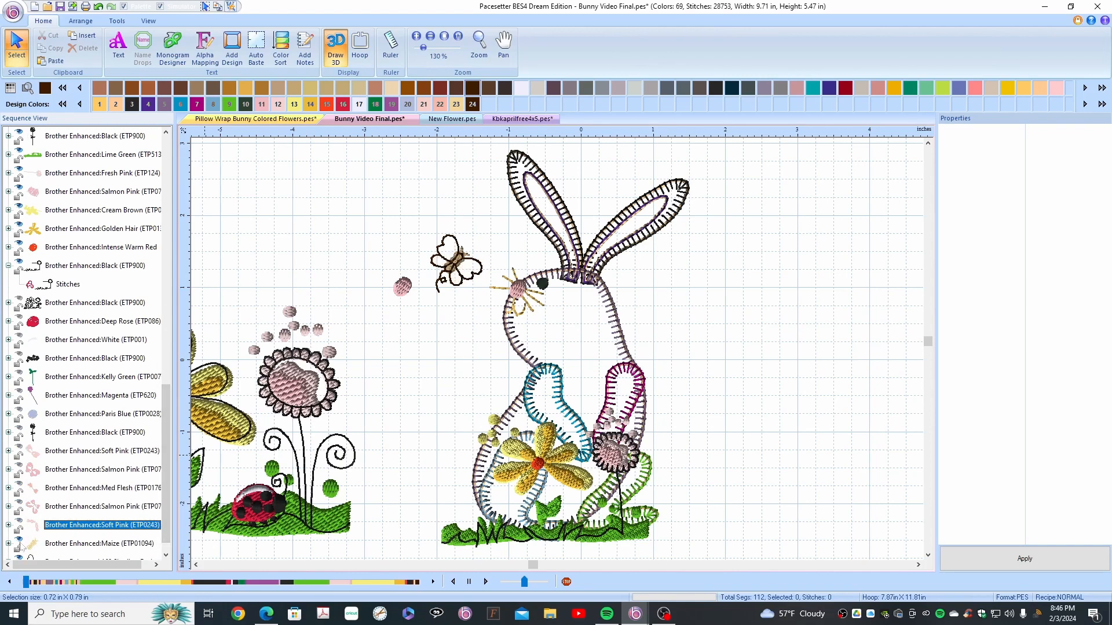
pyautogui.click(19, 543)
pyautogui.scroll(-1, 168, 516)
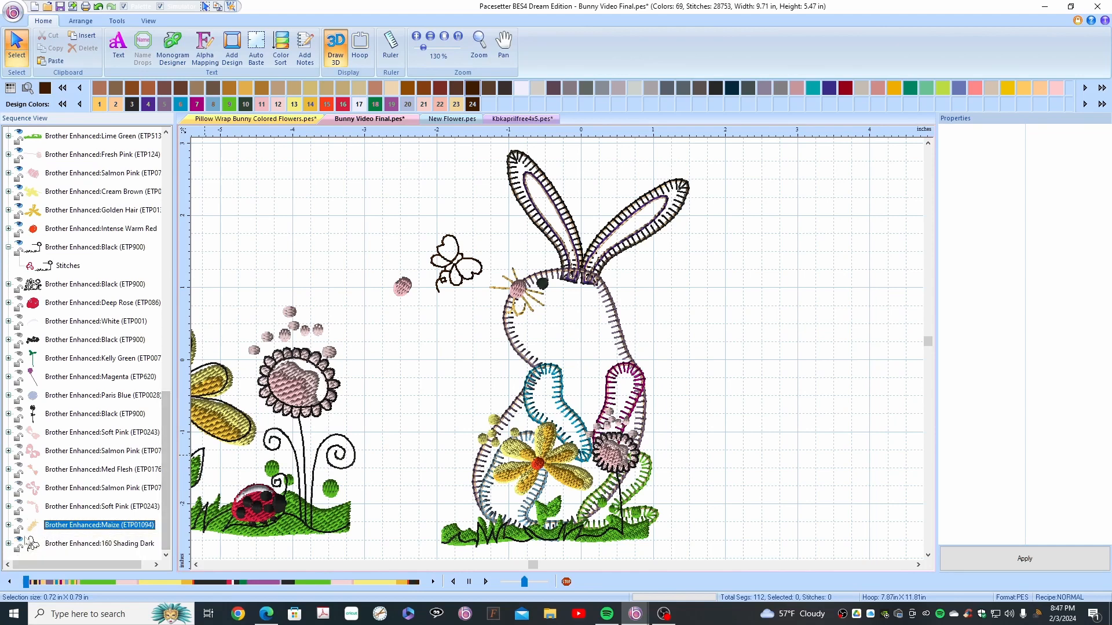
pyautogui.click(19, 543)
pyautogui.click(19, 543)
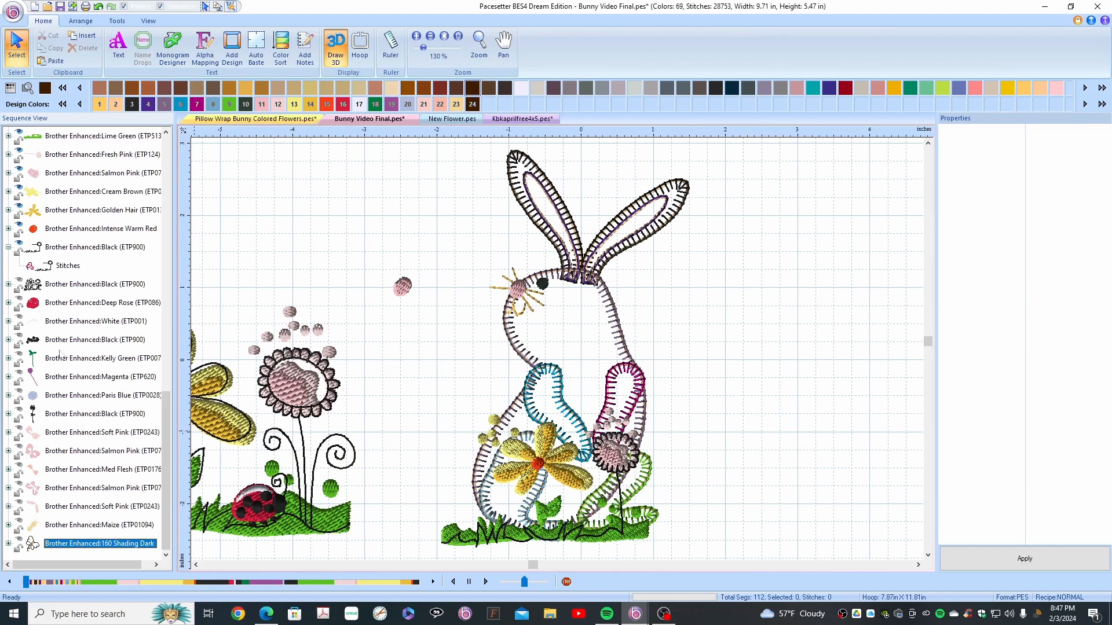
# Step: Hide the smaller scene's remaining layers: Black stems, Lime Green grass, Fresh and Salmon Pink, Cream Brown, Golden Hair and Intense Warm Red
pyautogui.click(19, 246)
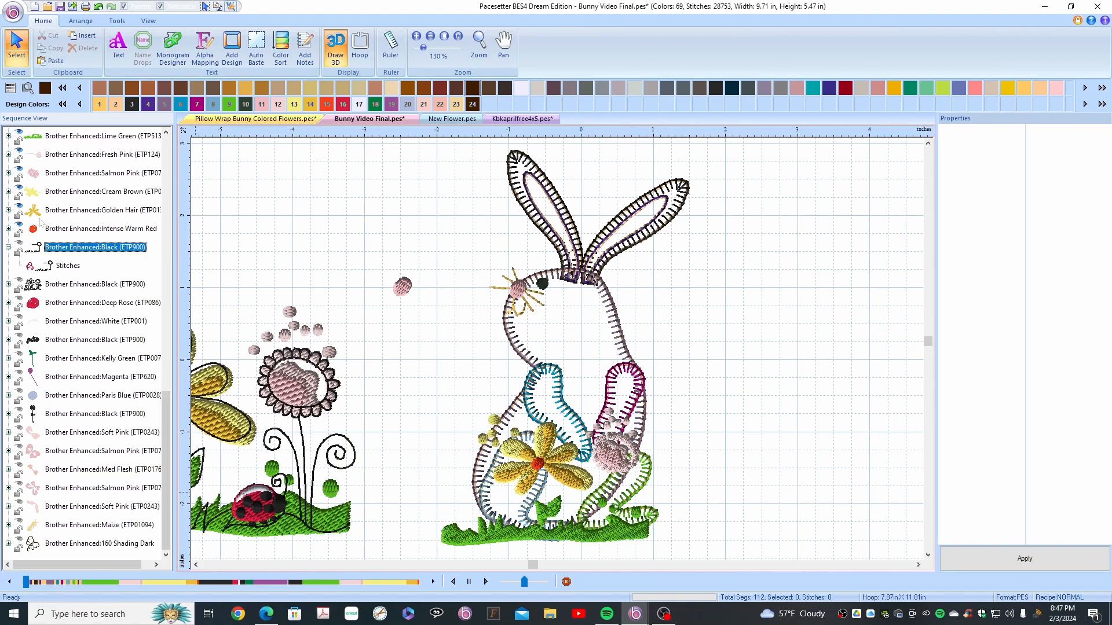
pyautogui.click(19, 133)
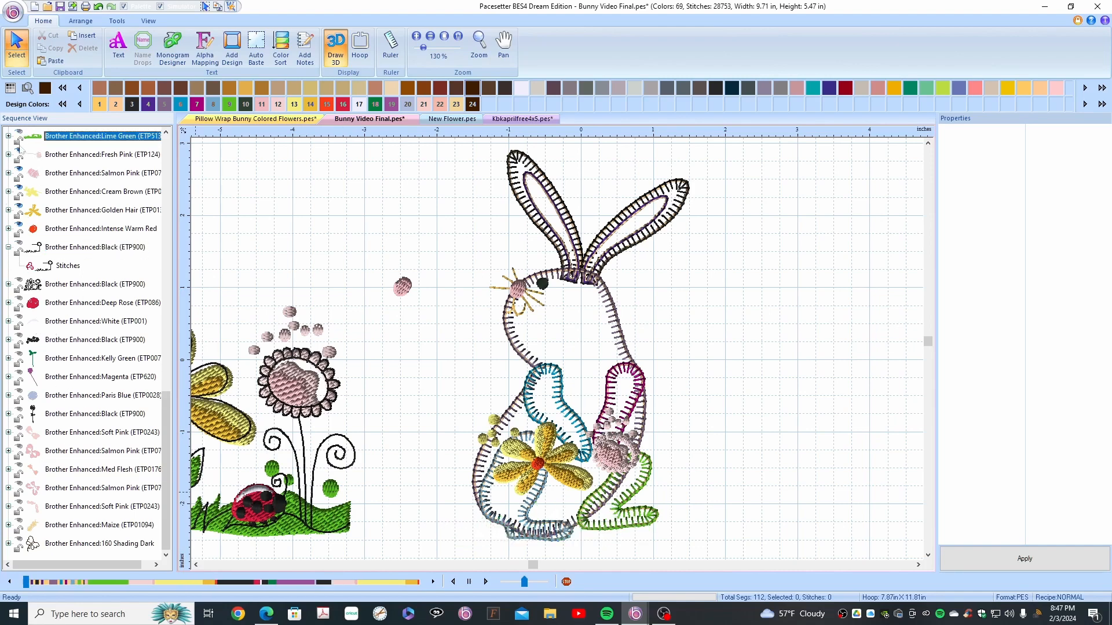
pyautogui.click(19, 152)
pyautogui.click(20, 170)
pyautogui.click(20, 188)
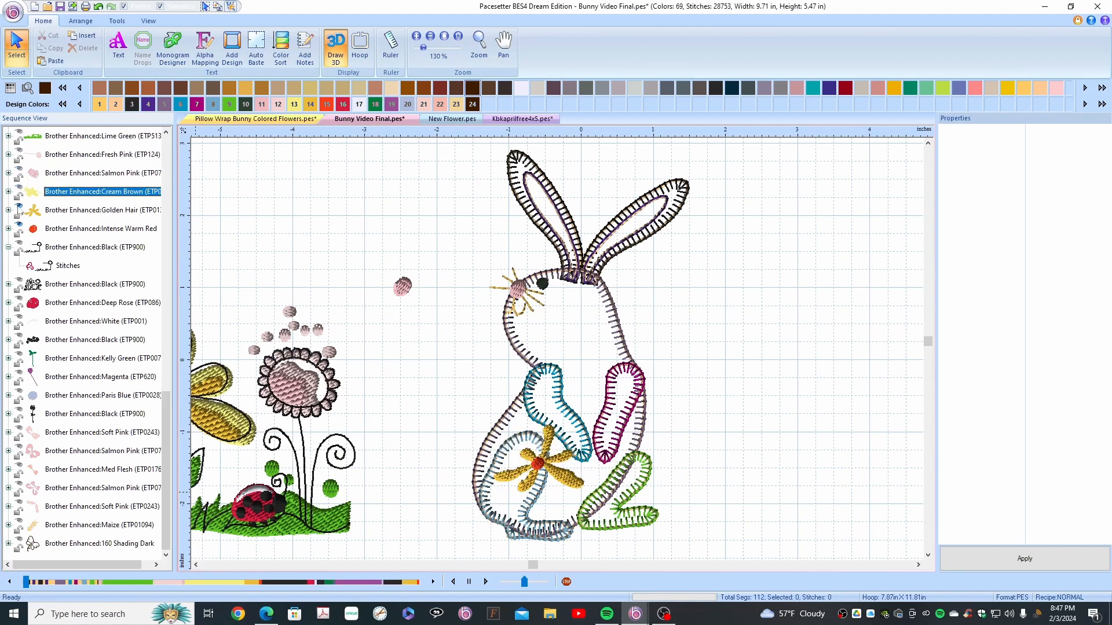
pyautogui.click(19, 207)
pyautogui.click(19, 225)
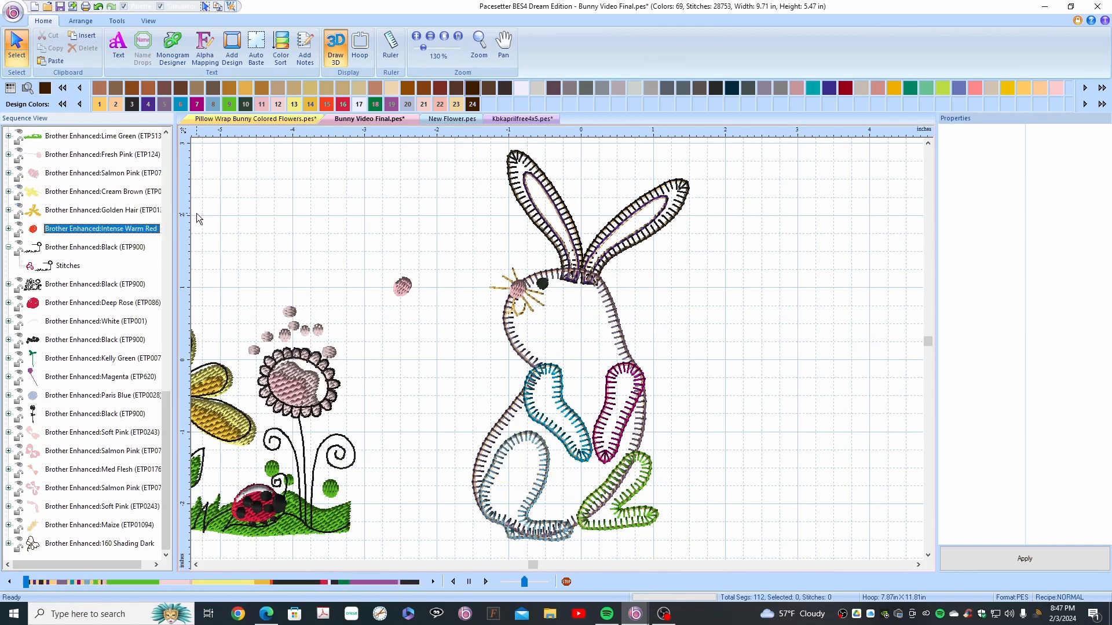
# Step: Begin an artwork path with the Line tool just outside the bunny's rear foot, tracing up around the left side of the lower body
pyautogui.click(117, 21)
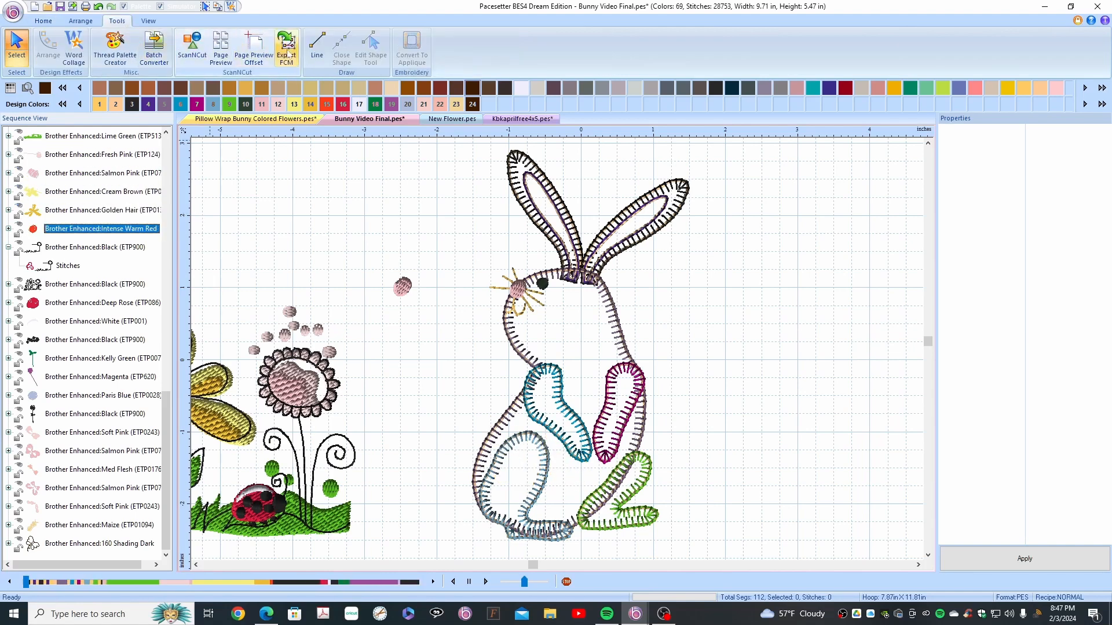
pyautogui.click(314, 47)
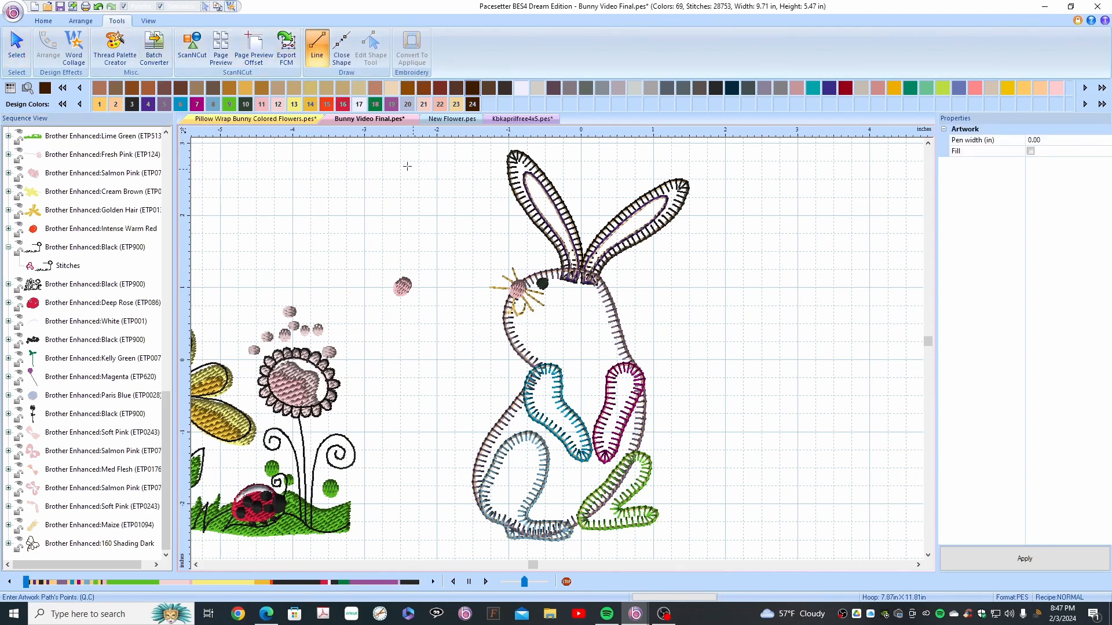
pyautogui.click(44, 21)
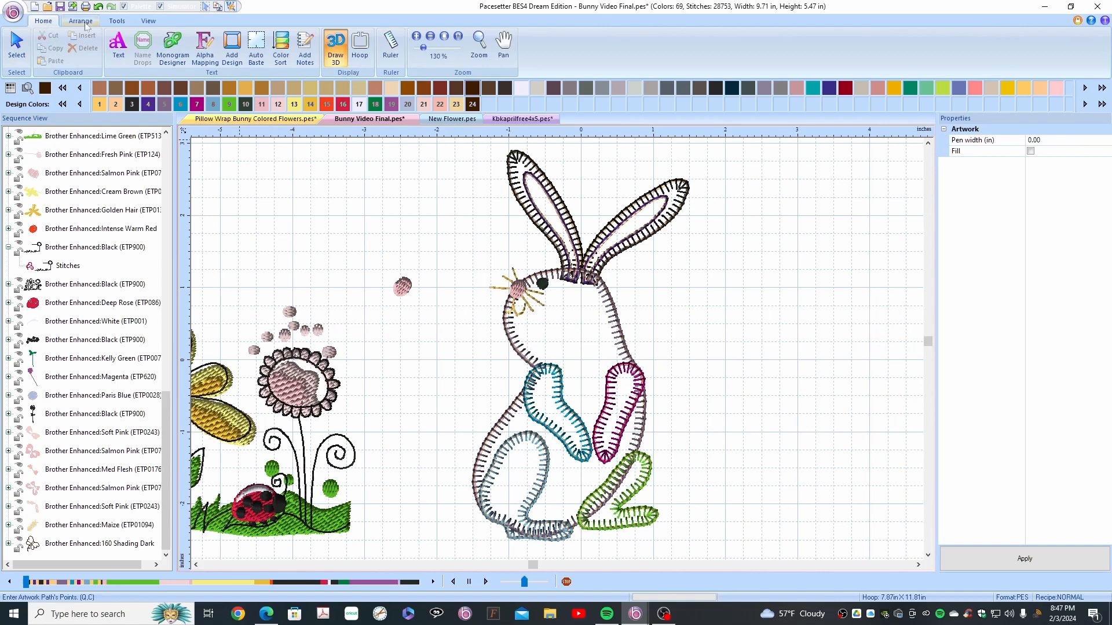
pyautogui.click(417, 37)
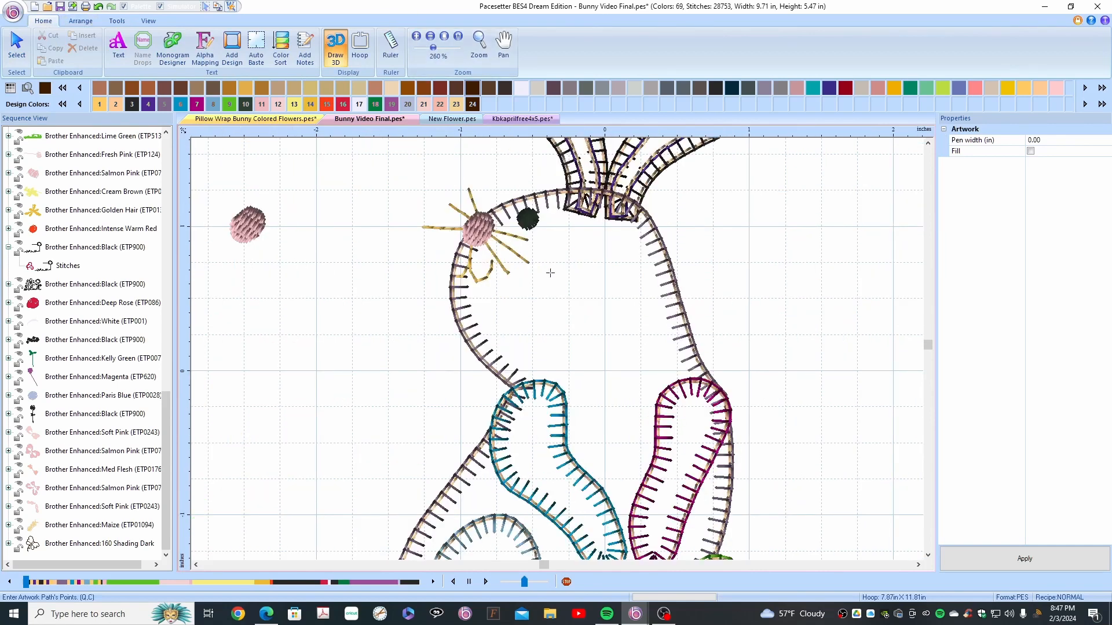
pyautogui.moveTo(928, 346)
pyautogui.mouseDown()
pyautogui.moveTo(929, 426)
pyautogui.moveTo(929, 343)
pyautogui.mouseUp()
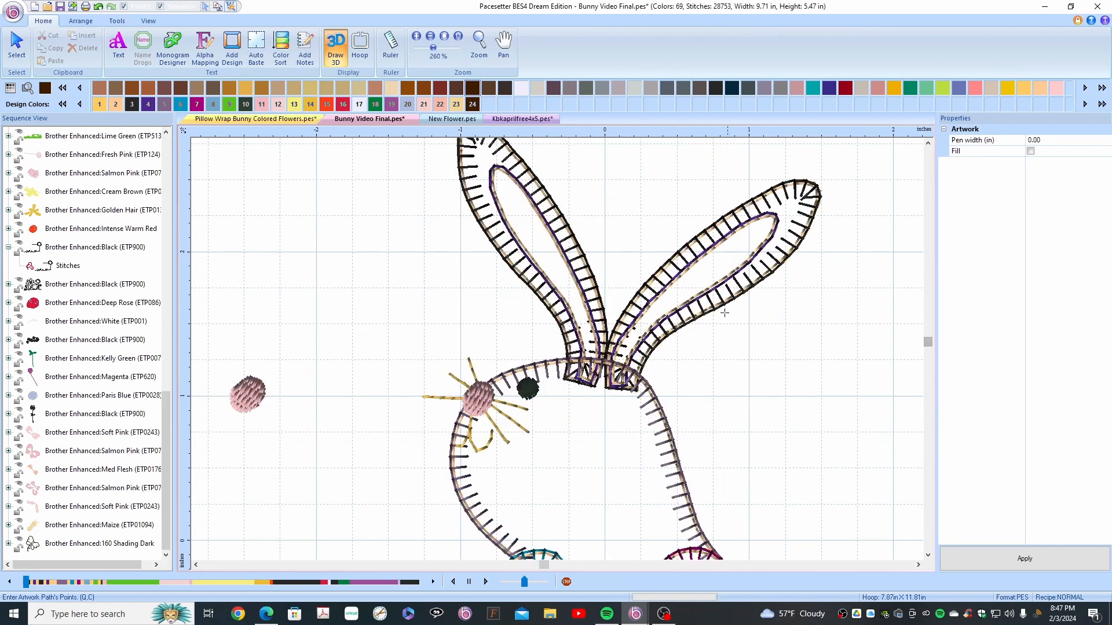
pyautogui.click(927, 556)
pyautogui.click(927, 556)
pyautogui.click(927, 557)
pyautogui.click(927, 557)
pyautogui.click(928, 557)
pyautogui.click(928, 557)
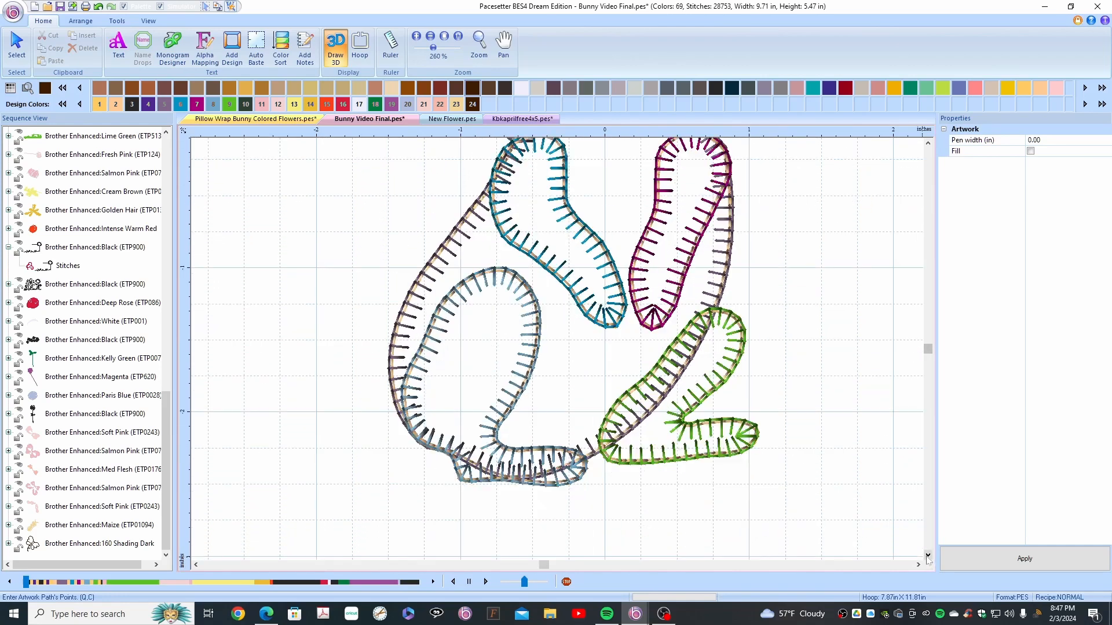
pyautogui.click(928, 557)
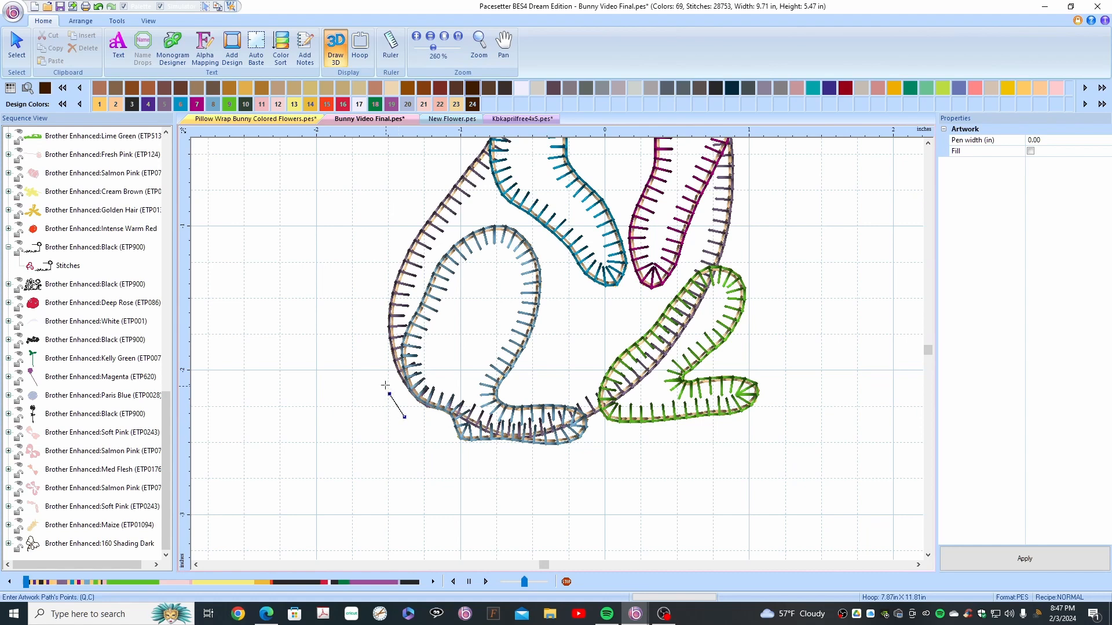
pyautogui.click(373, 359)
pyautogui.click(367, 324)
pyautogui.click(370, 288)
pyautogui.click(380, 258)
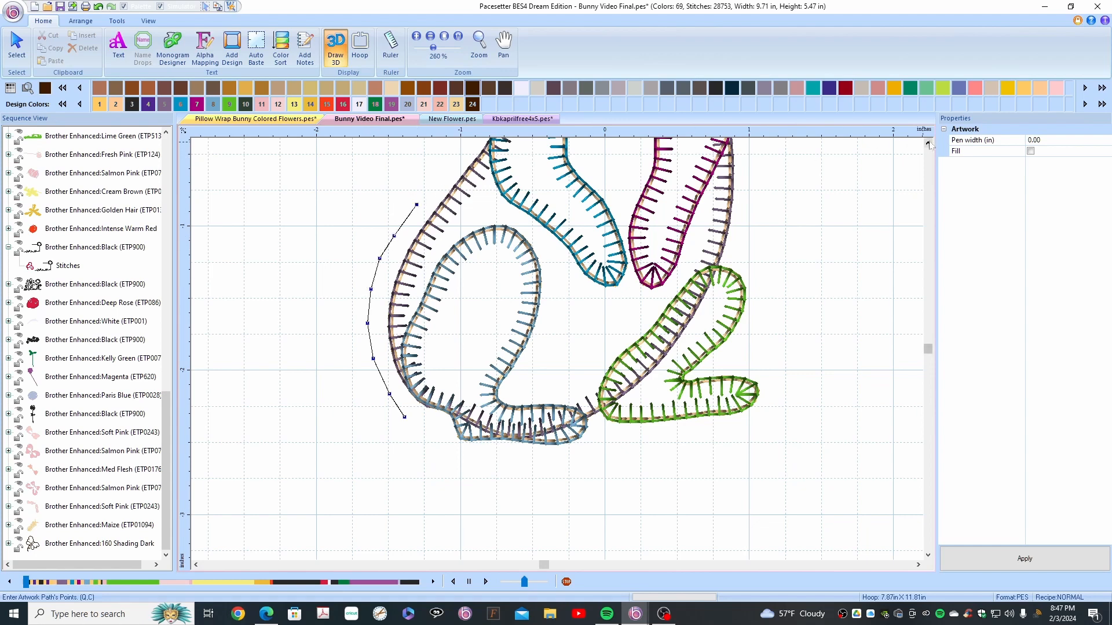
# Step: Continue the path past the teal arm and around the chin and nose to the forehead, keeping just outside the stitching
pyautogui.scroll(5, 898, 146)
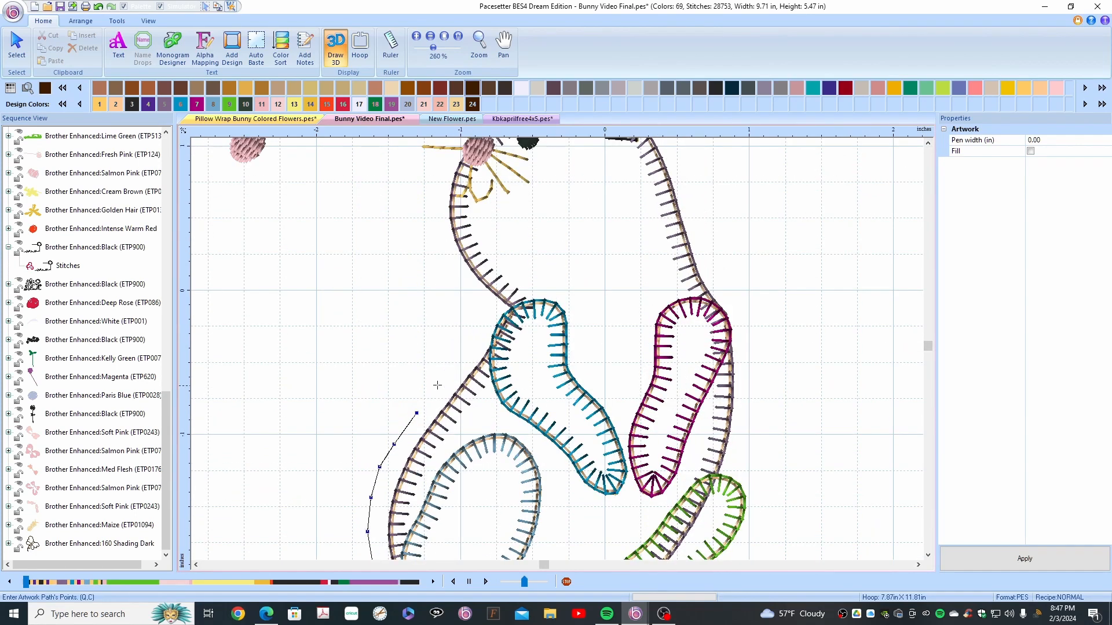
pyautogui.click(437, 381)
pyautogui.click(462, 354)
pyautogui.click(481, 323)
pyautogui.click(927, 142)
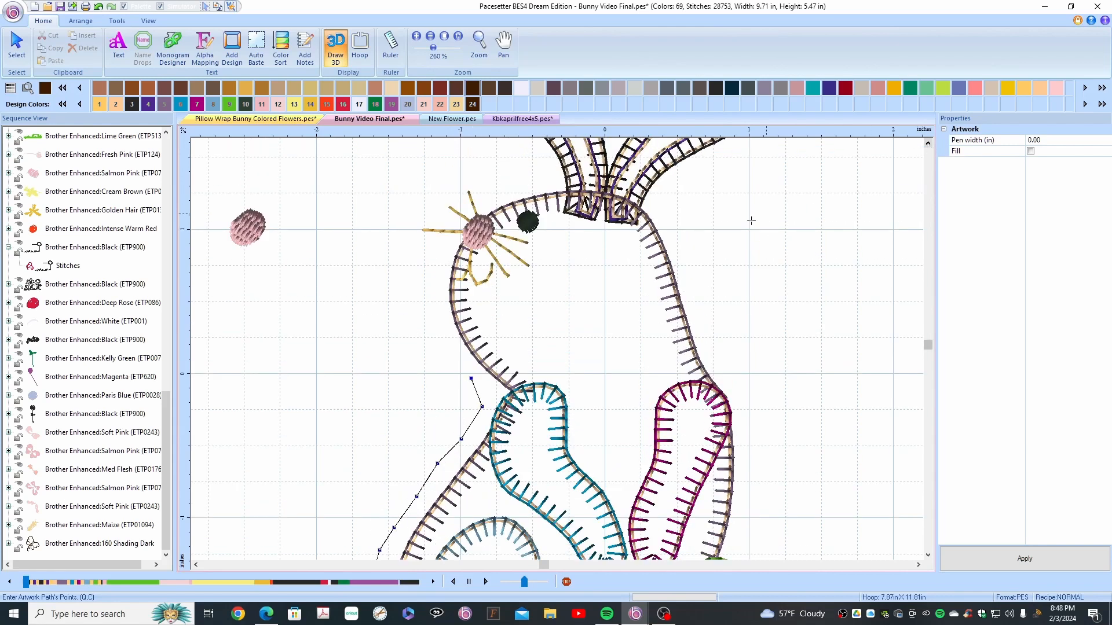
pyautogui.click(434, 317)
pyautogui.click(431, 283)
pyautogui.click(435, 252)
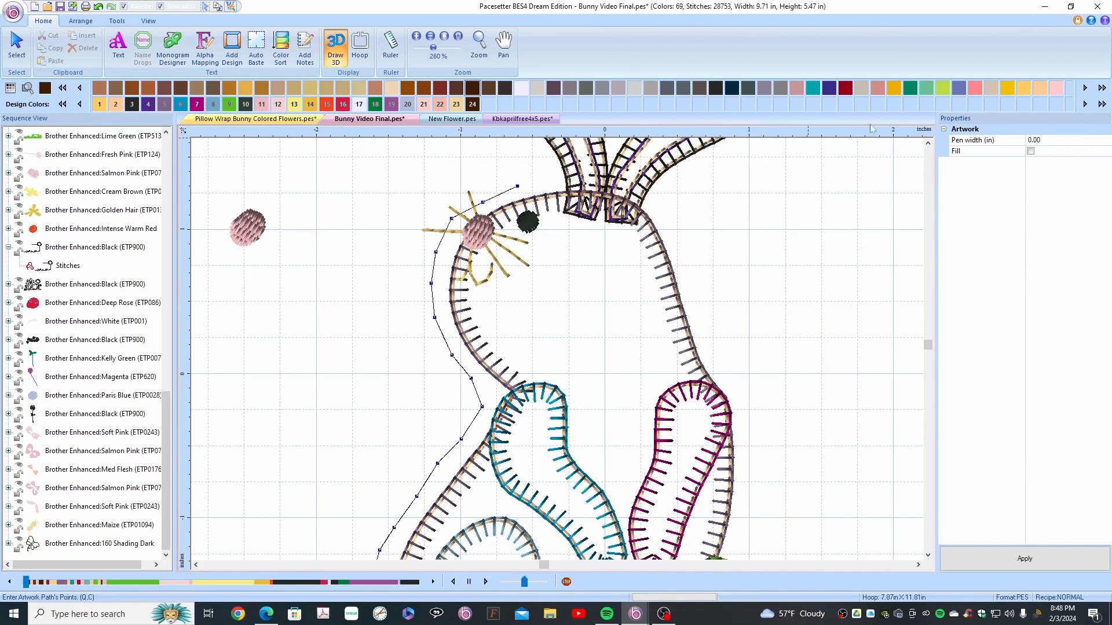
# Step: Trace the path from the left ear's base up its outer edge and around the ear's tip
pyautogui.click(928, 143)
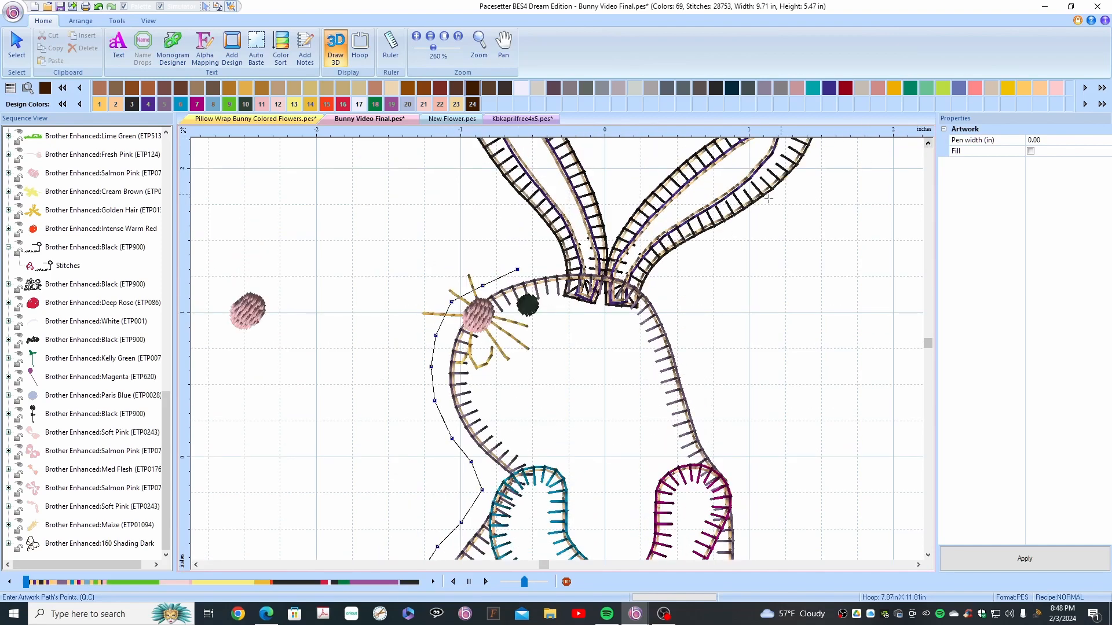
pyautogui.click(541, 263)
pyautogui.click(531, 237)
pyautogui.click(928, 143)
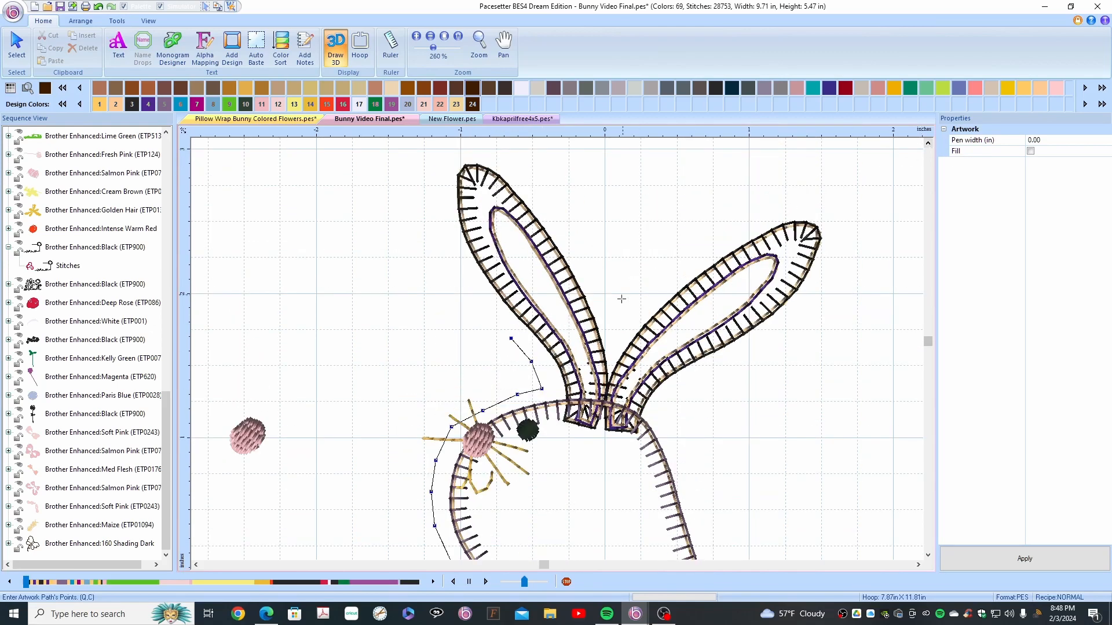
pyautogui.click(472, 293)
pyautogui.click(458, 265)
pyautogui.click(445, 234)
pyautogui.click(437, 201)
pyautogui.click(438, 171)
pyautogui.click(458, 151)
pyautogui.click(500, 149)
# Step: Trace the path down the left ear's inner edge to the gap between the two ears
pyautogui.click(546, 198)
pyautogui.click(568, 233)
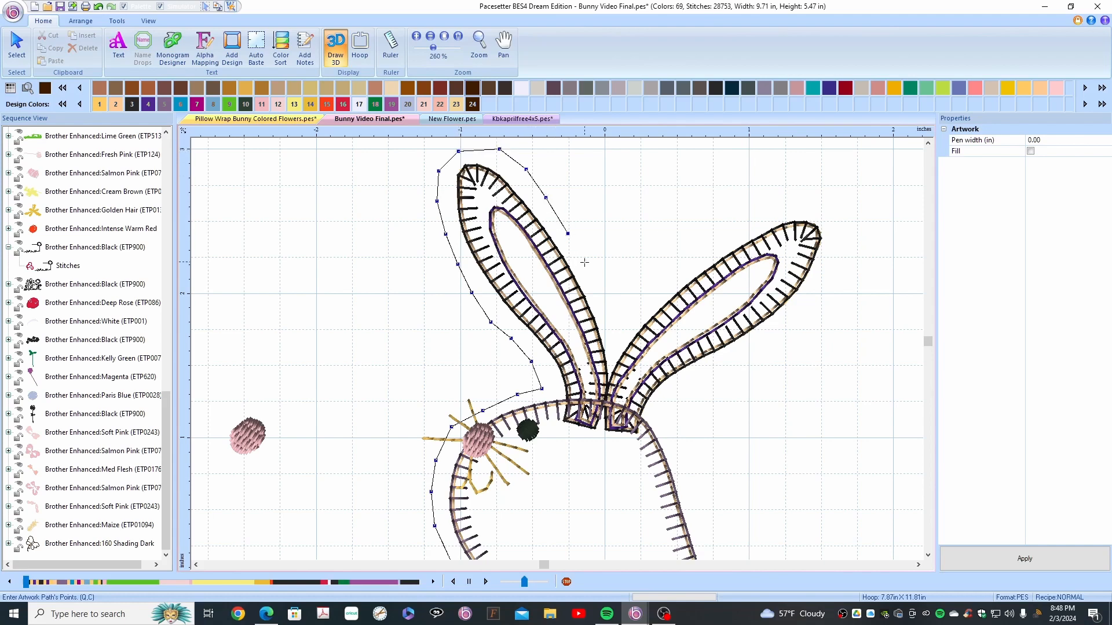
pyautogui.click(586, 265)
pyautogui.click(603, 294)
pyautogui.click(614, 336)
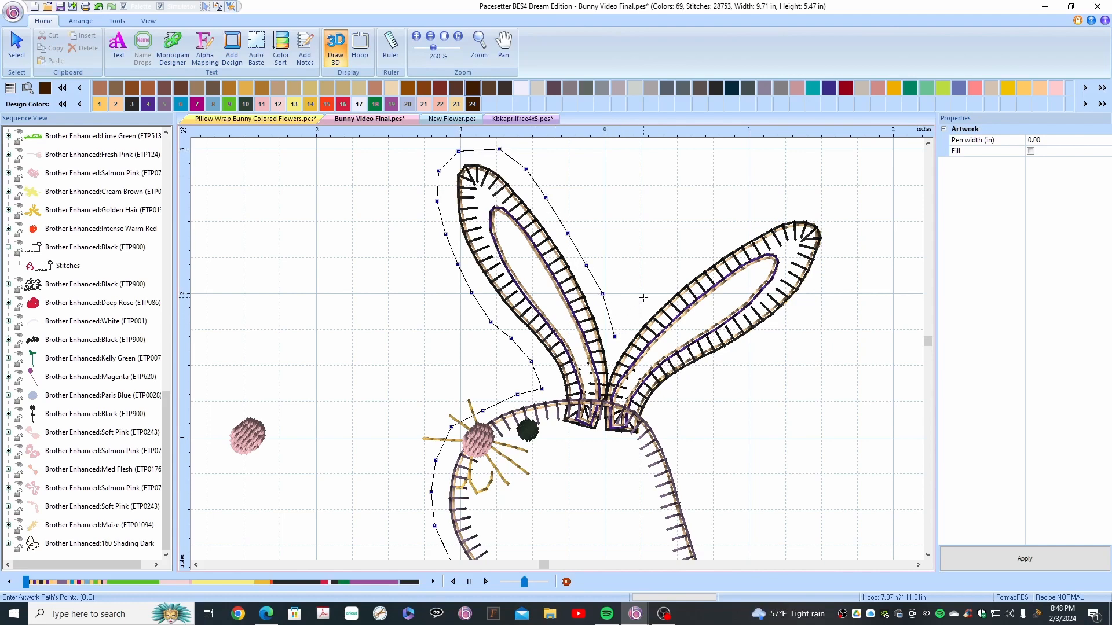
# Step: Trace the path up the right ear's upper edge, around its tip and back along its lower edge towards the head
pyautogui.click(644, 298)
pyautogui.click(684, 262)
pyautogui.click(721, 234)
pyautogui.click(763, 213)
pyautogui.click(812, 205)
pyautogui.click(839, 215)
pyautogui.click(842, 246)
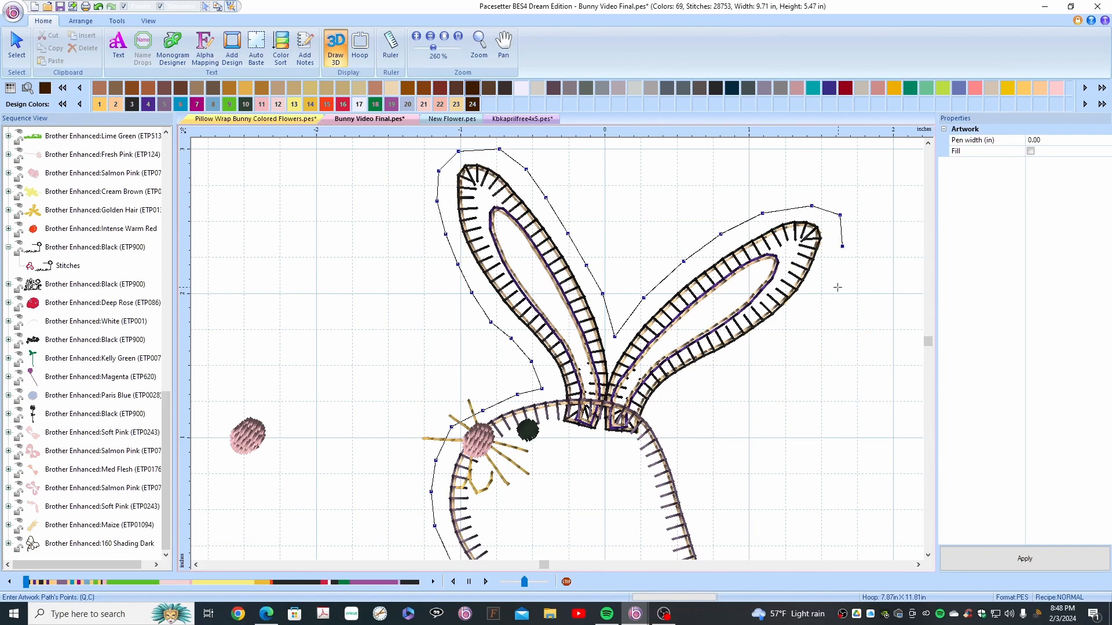
pyautogui.click(836, 288)
pyautogui.click(814, 316)
pyautogui.click(768, 350)
pyautogui.click(721, 375)
# Step: Trace the path from the right ear's base down the back of the head to the magenta arm's shoulder
pyautogui.click(928, 556)
pyautogui.click(928, 556)
pyautogui.click(928, 556)
pyautogui.click(927, 556)
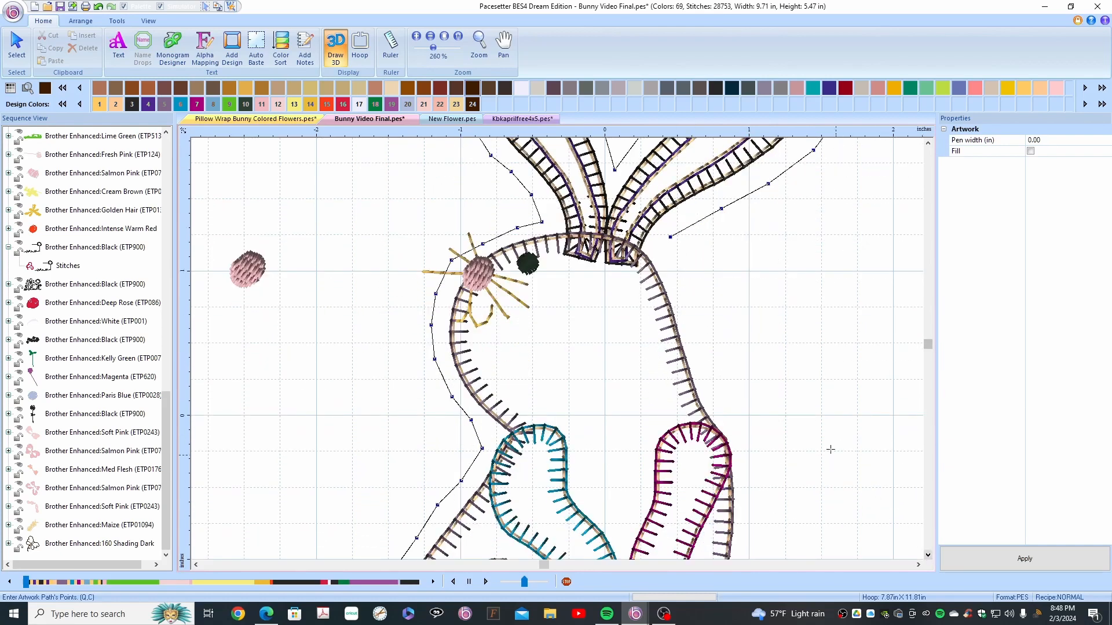
pyautogui.click(676, 261)
pyautogui.click(698, 309)
pyautogui.click(728, 399)
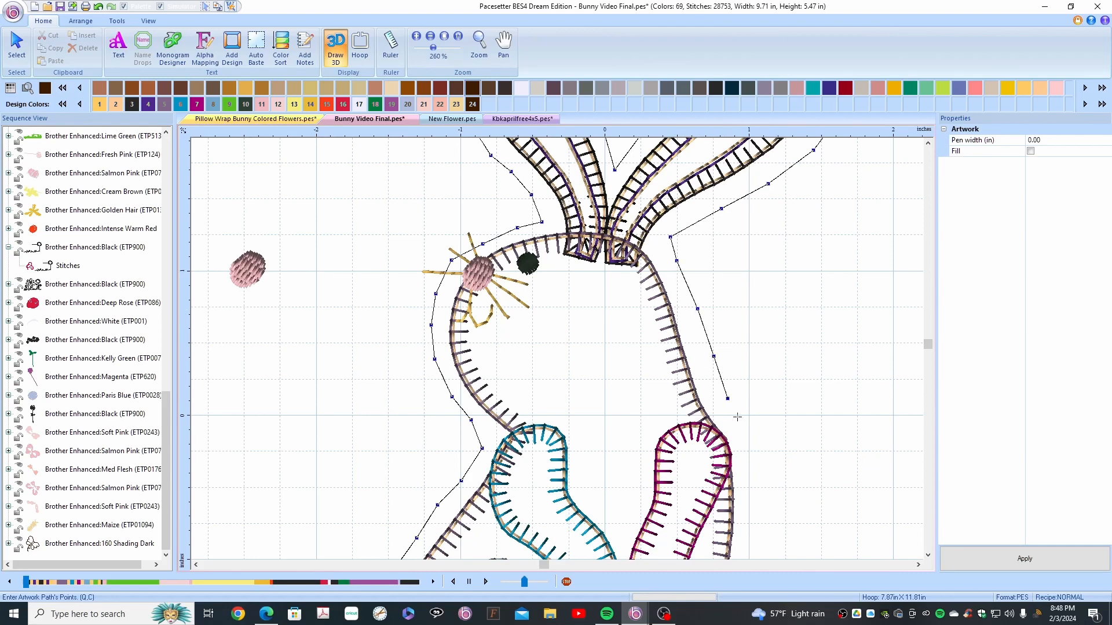
pyautogui.click(751, 445)
# Step: Continue the path down the bunny's back past the magenta arm and the green leg to just above the green foot
pyautogui.click(927, 556)
pyautogui.click(928, 555)
pyautogui.click(928, 555)
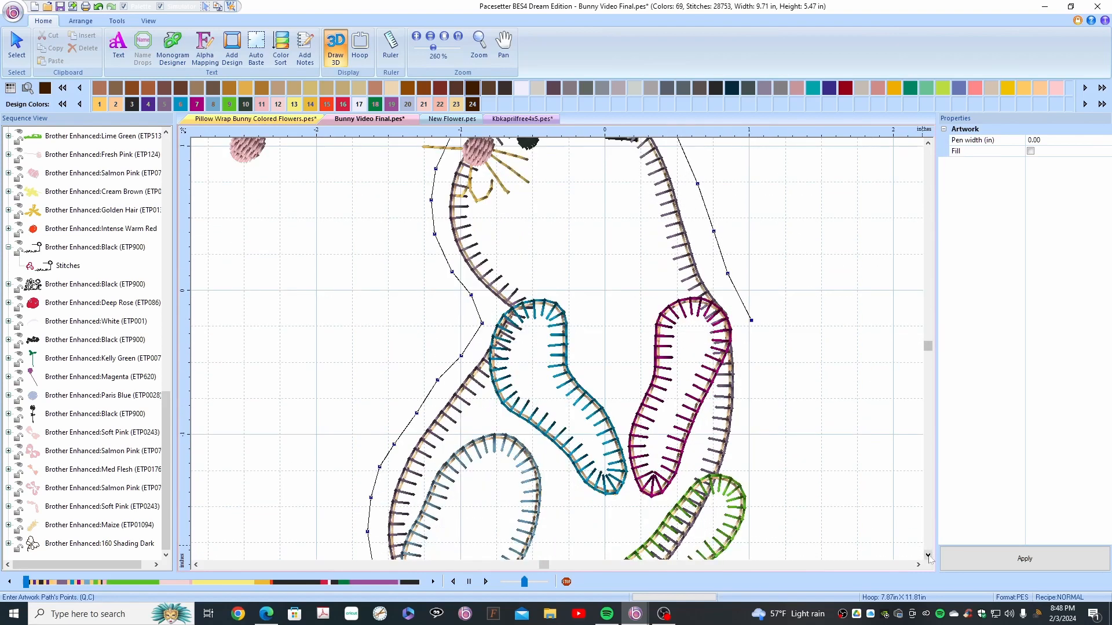
pyautogui.click(928, 556)
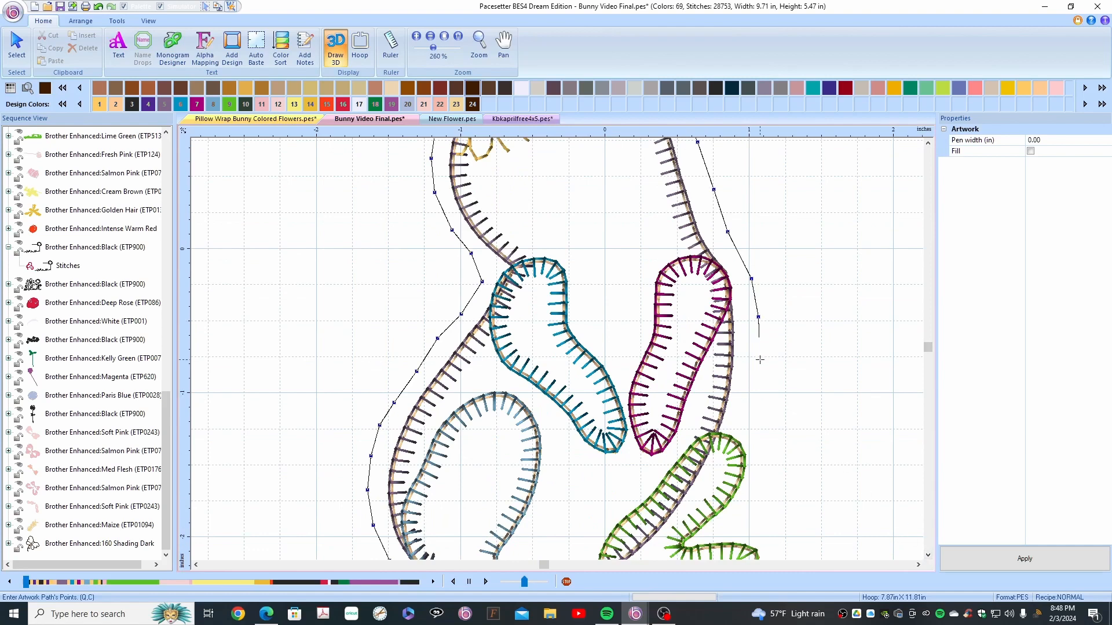
pyautogui.click(754, 408)
pyautogui.click(757, 442)
pyautogui.click(753, 510)
pyautogui.click(733, 525)
# Step: Trace the path around the green foot's toe and back along its underside, keeping just outside the stitching
pyautogui.click(928, 554)
pyautogui.click(928, 556)
pyautogui.click(768, 454)
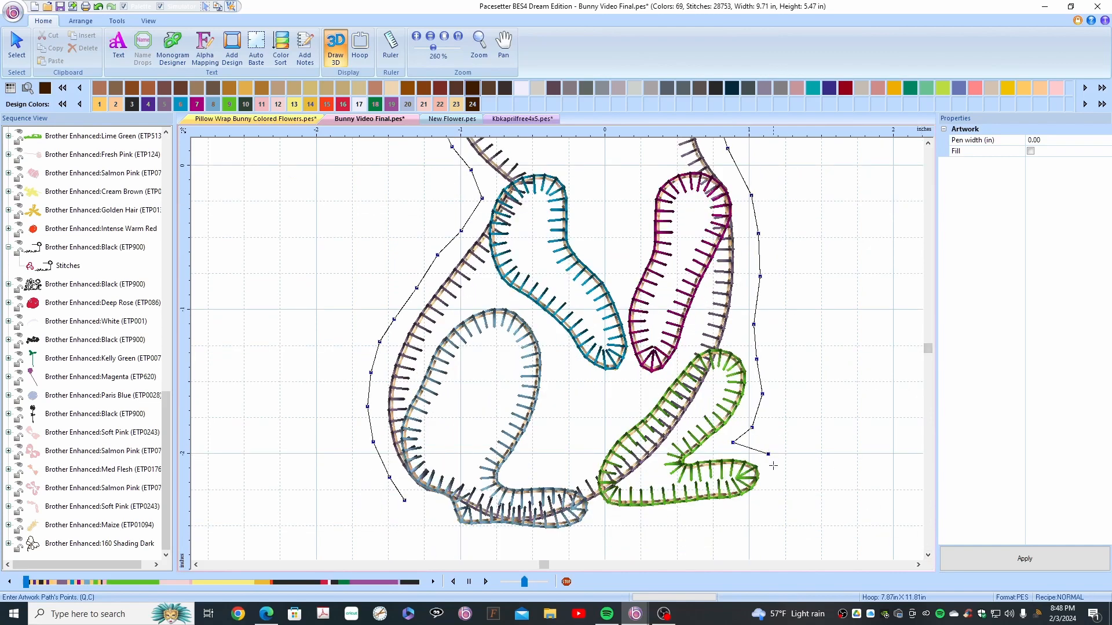
pyautogui.click(778, 487)
pyautogui.click(726, 522)
pyautogui.click(685, 525)
pyautogui.click(648, 525)
pyautogui.click(606, 526)
# Step: Continue the path beneath the blue-grey foot and close the shape at its starting point
pyautogui.click(572, 543)
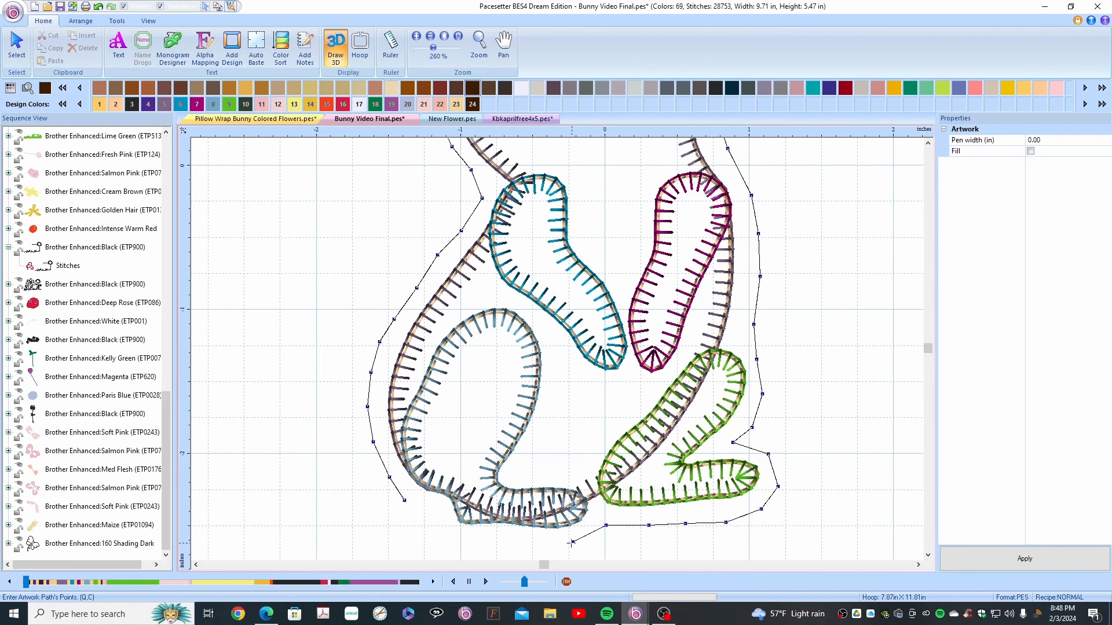
pyautogui.click(539, 545)
pyautogui.click(459, 545)
pyautogui.click(117, 21)
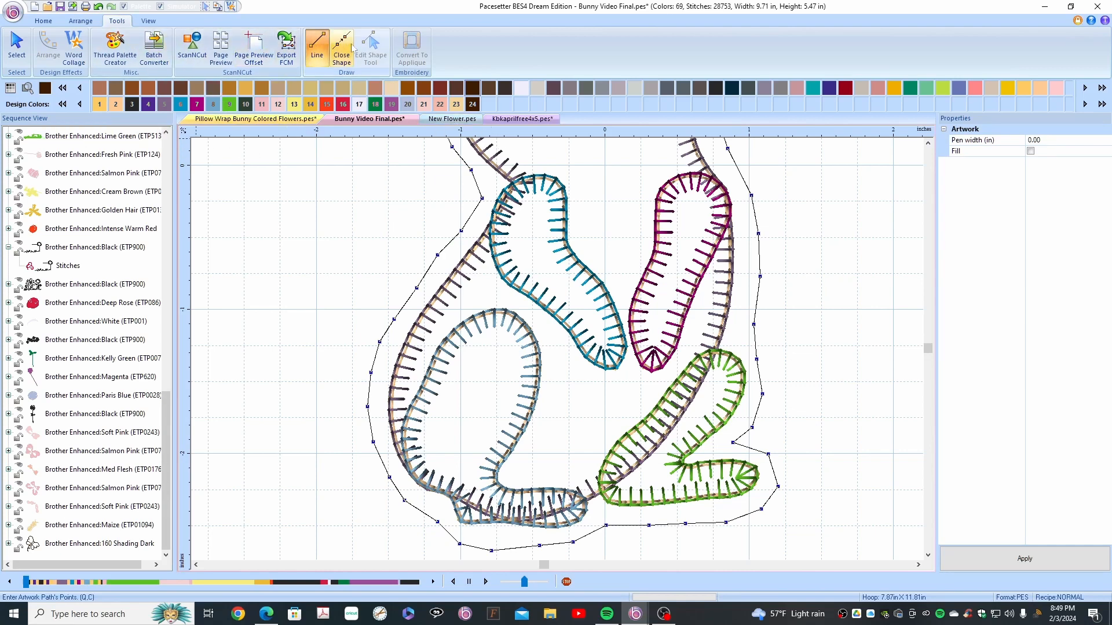
# Step: Add Applique 026 from the Applique Shapes folder at about 0.36 × 0.37 in on the body outline beside the teal arm
pyautogui.click(43, 21)
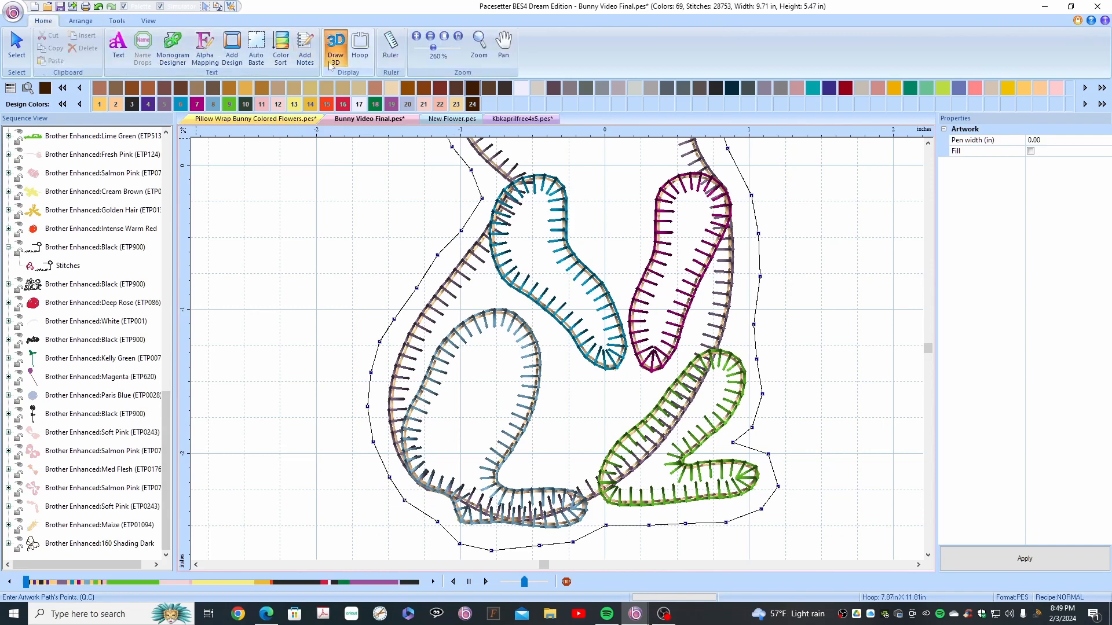
pyautogui.click(238, 55)
pyautogui.click(453, 154)
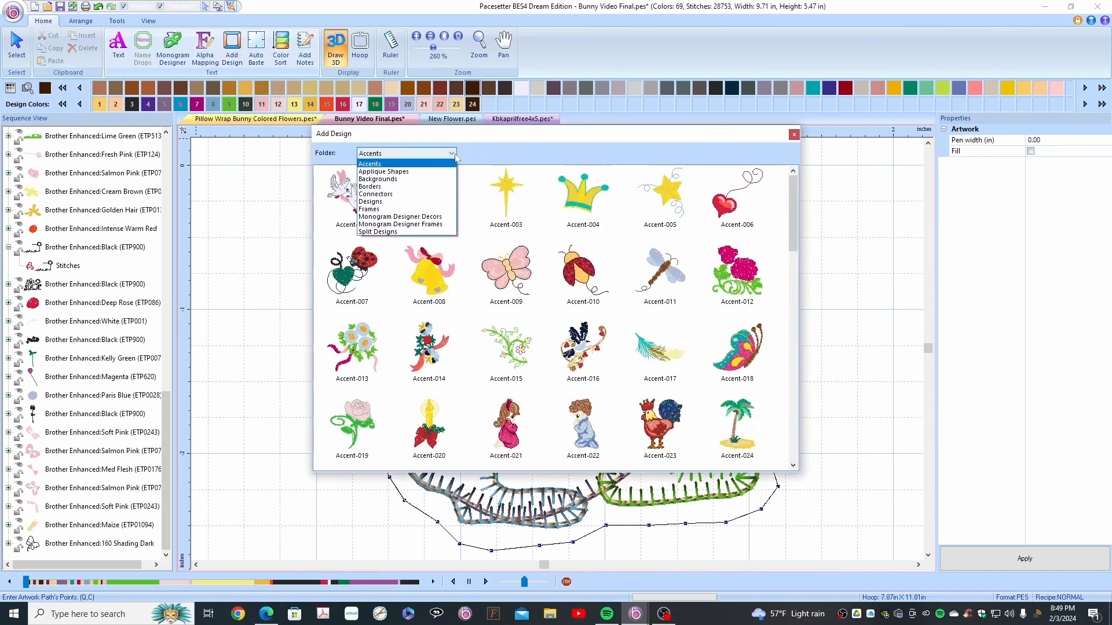
pyautogui.click(400, 172)
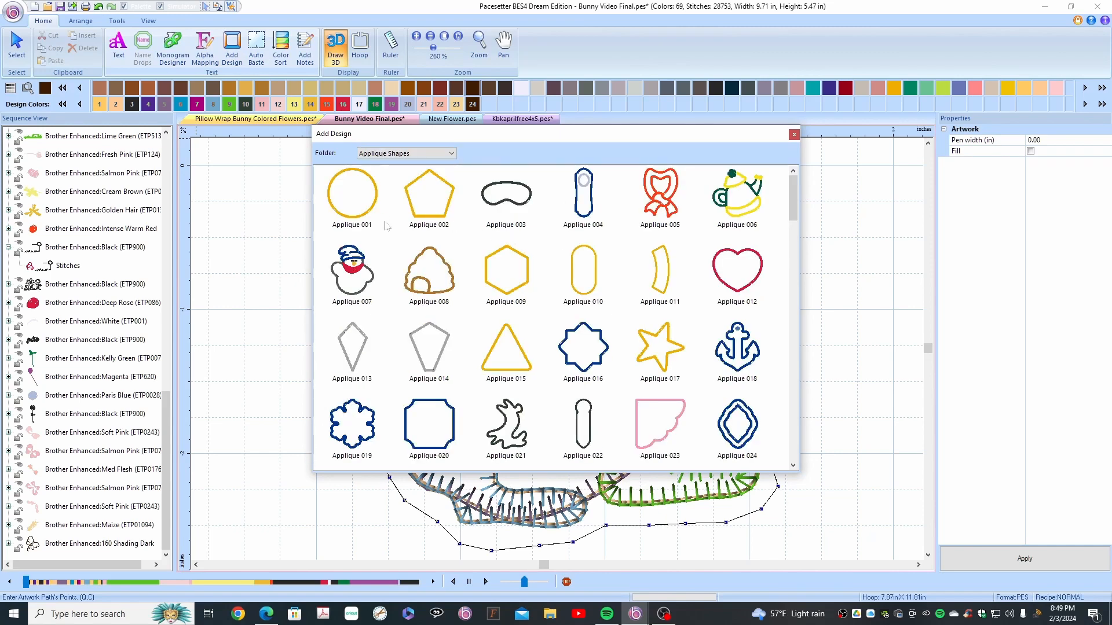
pyautogui.moveTo(793, 212); pyautogui.dragTo(794, 238)
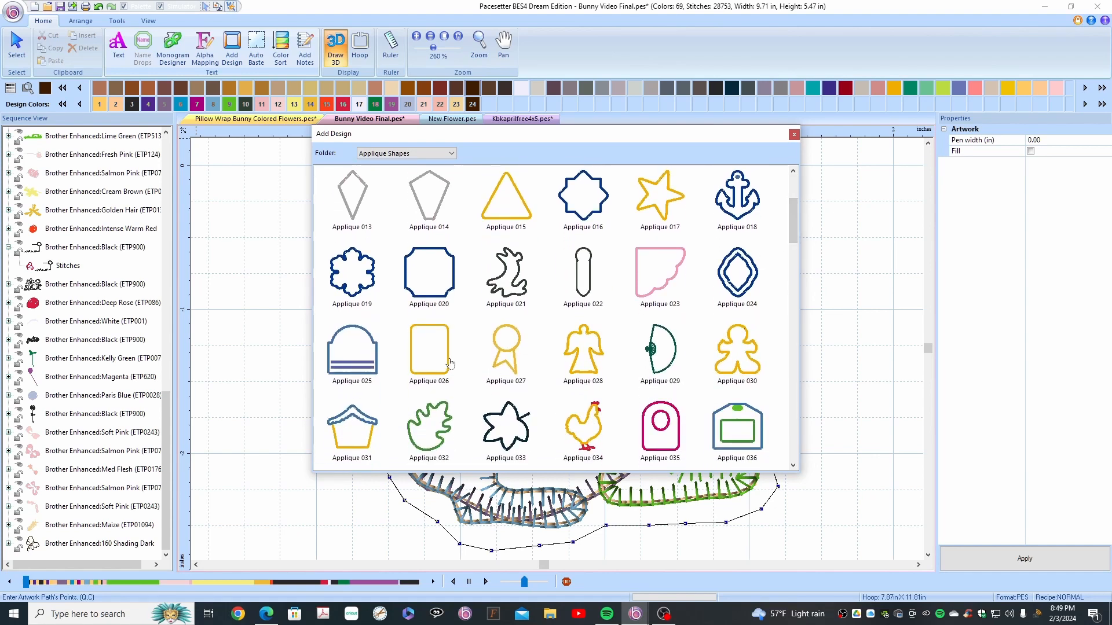
pyautogui.doubleClick(448, 359)
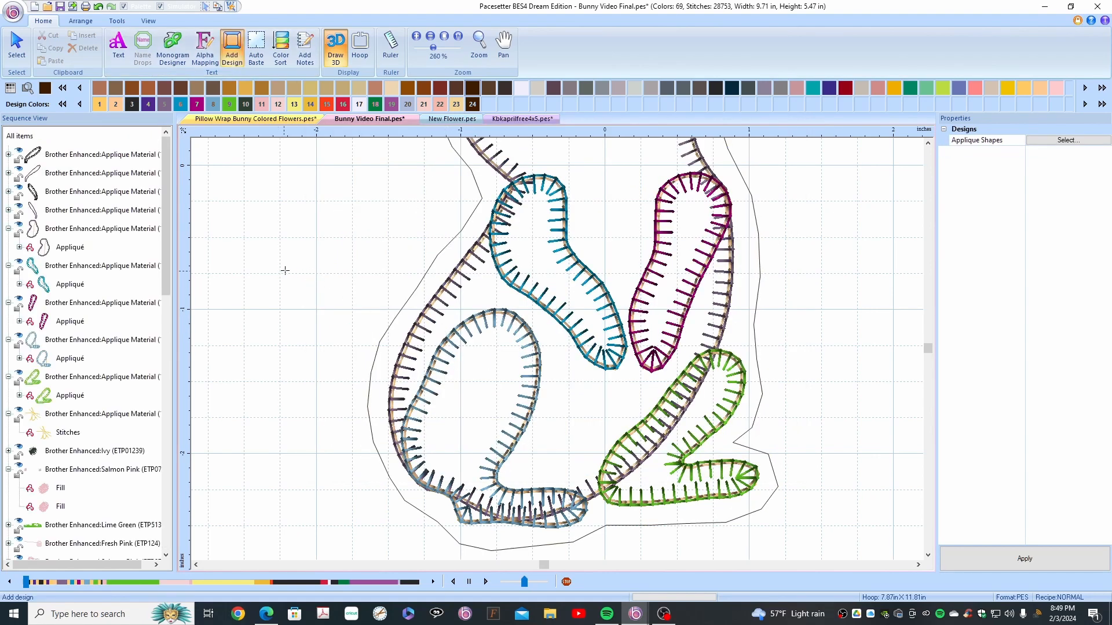
pyautogui.click(469, 250)
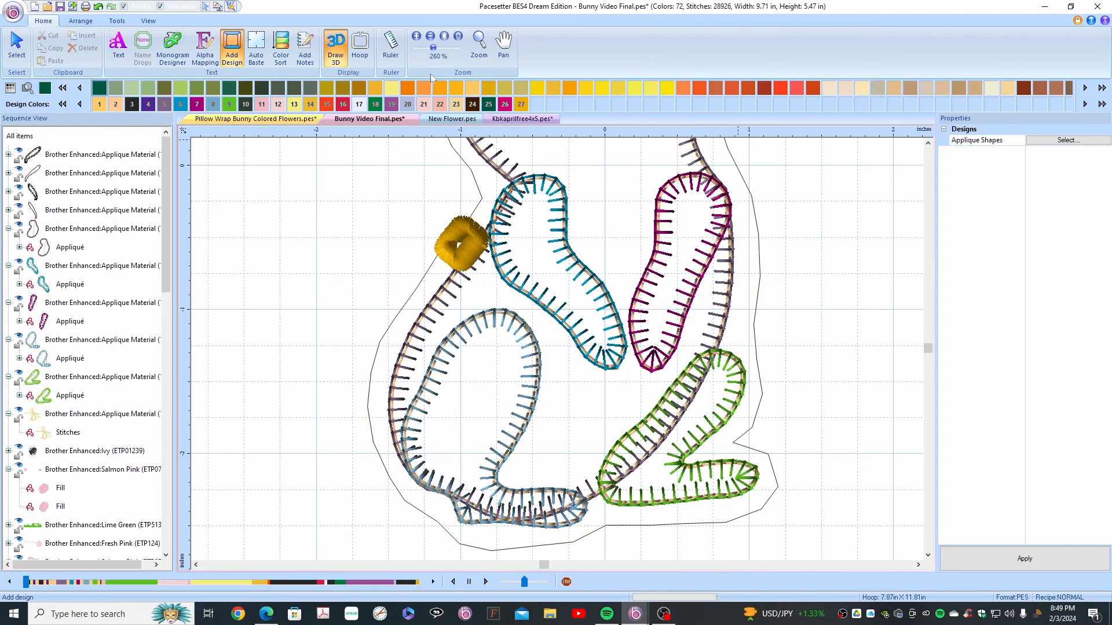
# Step: Set the small applique's type to Run and its tackdown offset to 0 mm
pyautogui.click(117, 21)
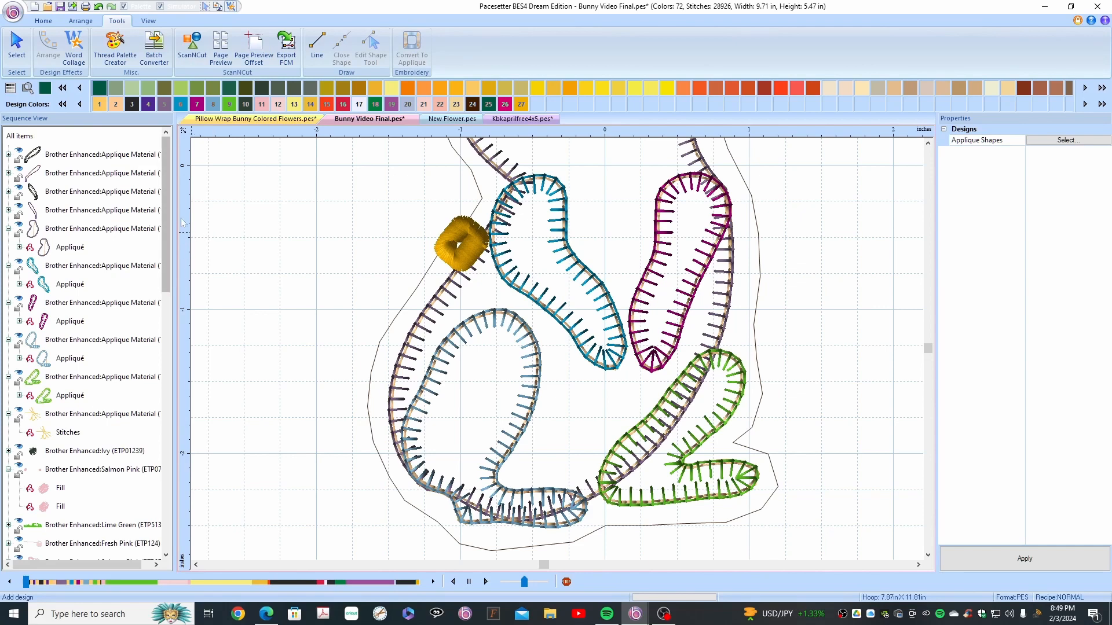
pyautogui.click(17, 45)
pyautogui.click(373, 44)
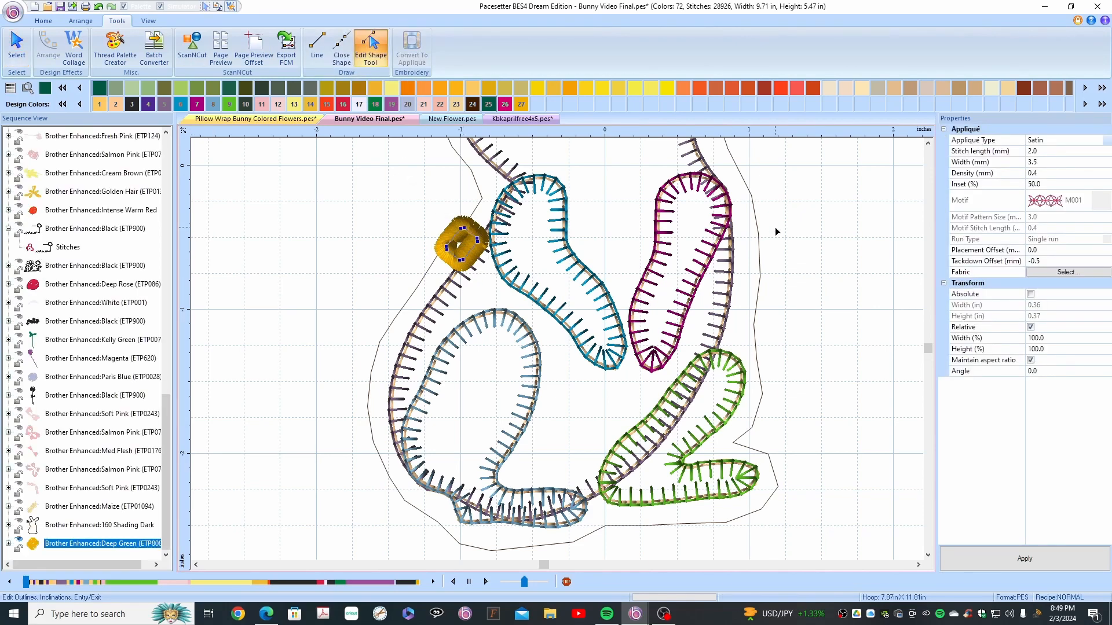
pyautogui.click(1107, 143)
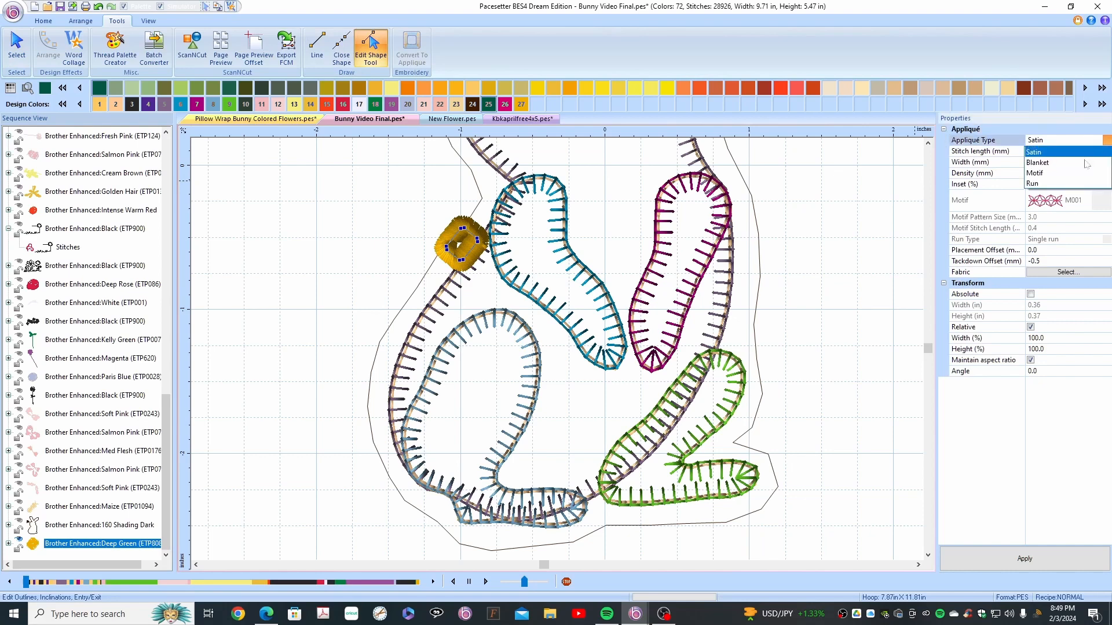
pyautogui.click(1045, 186)
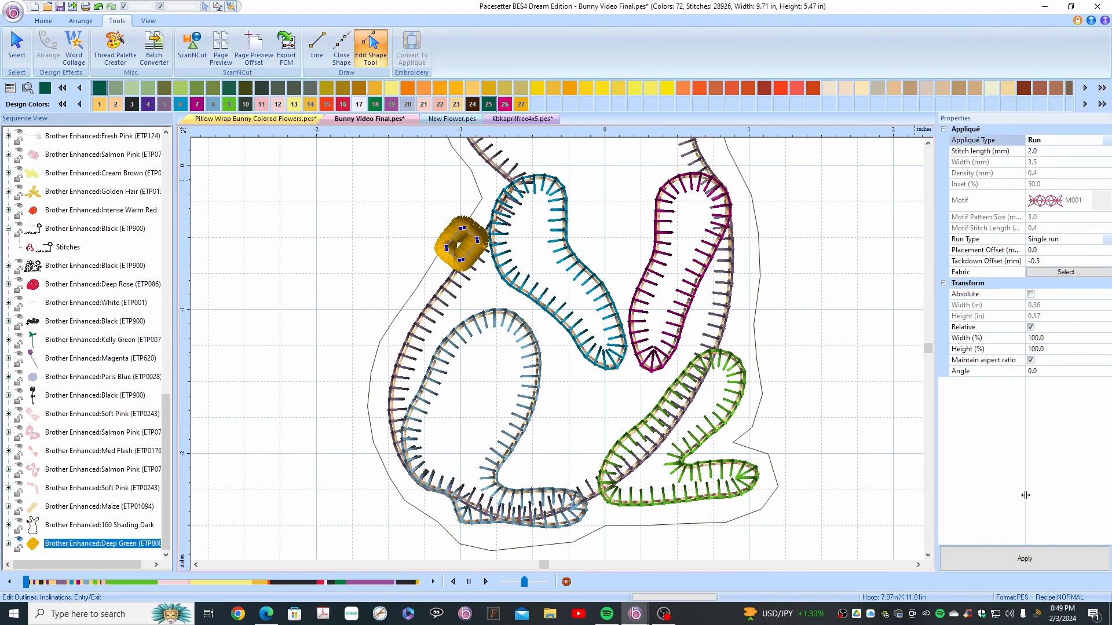
pyautogui.click(1015, 262)
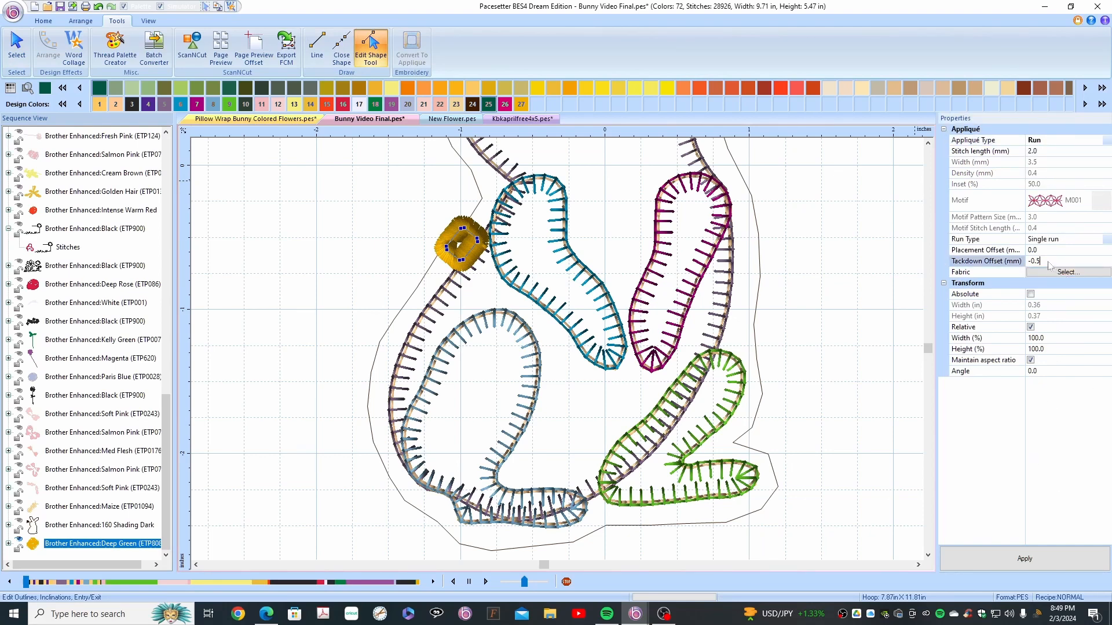
pyautogui.write('0')
pyautogui.click(1017, 559)
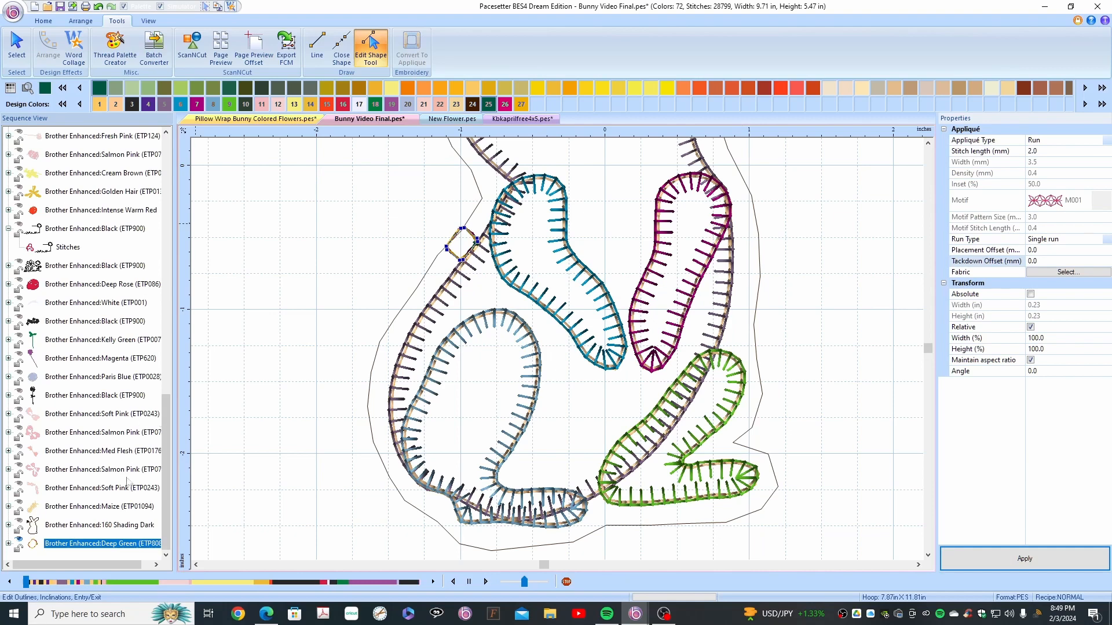
# Step: Switch the small applique to absolute sizing and set its width to 0.33 in with the aspect ratio maintained
pyautogui.click(43, 21)
pyautogui.click(479, 43)
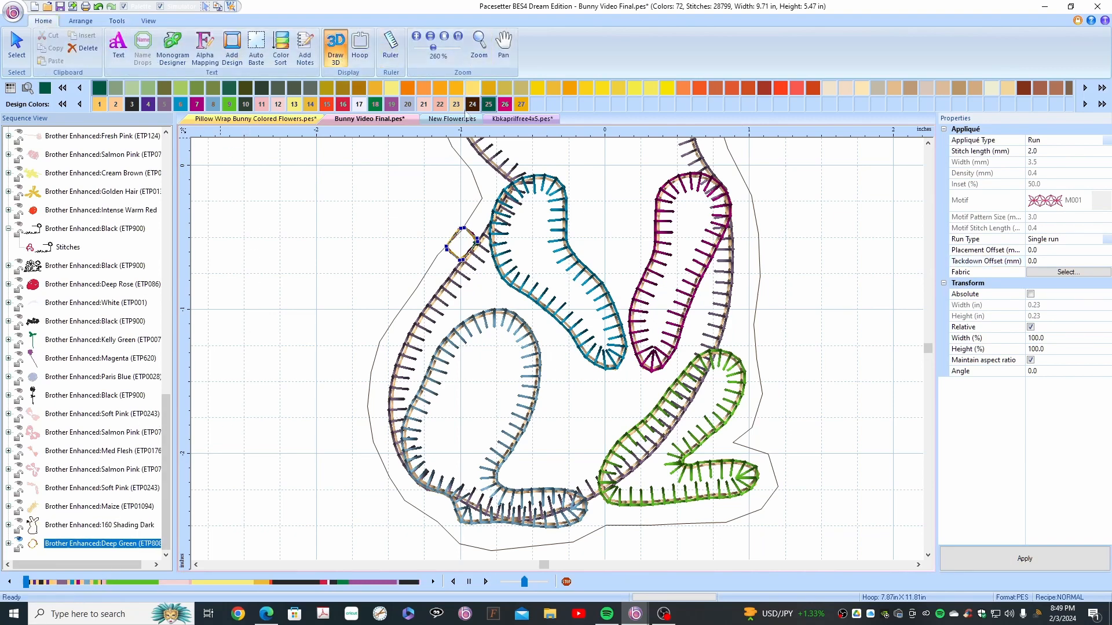
pyautogui.moveTo(429, 212); pyautogui.dragTo(510, 285)
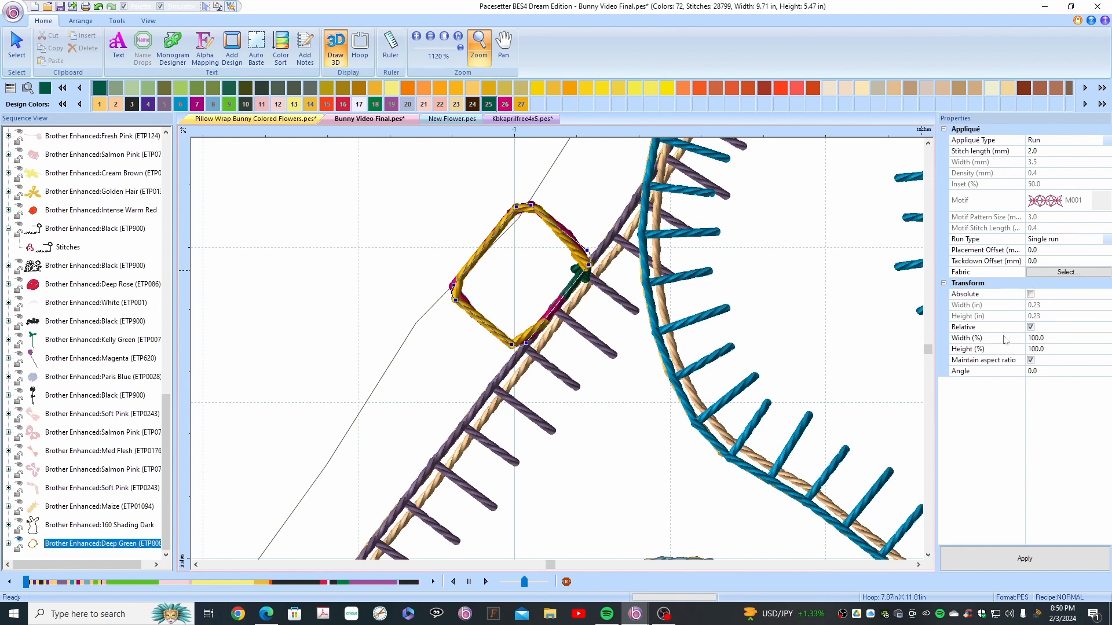
pyautogui.click(1049, 307)
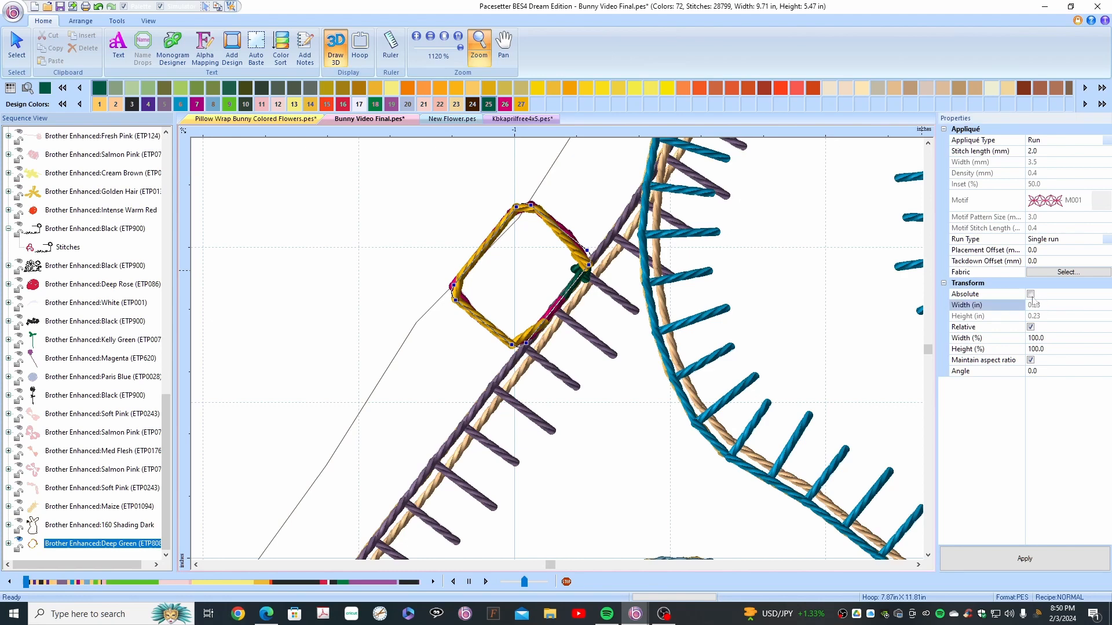
pyautogui.click(1030, 294)
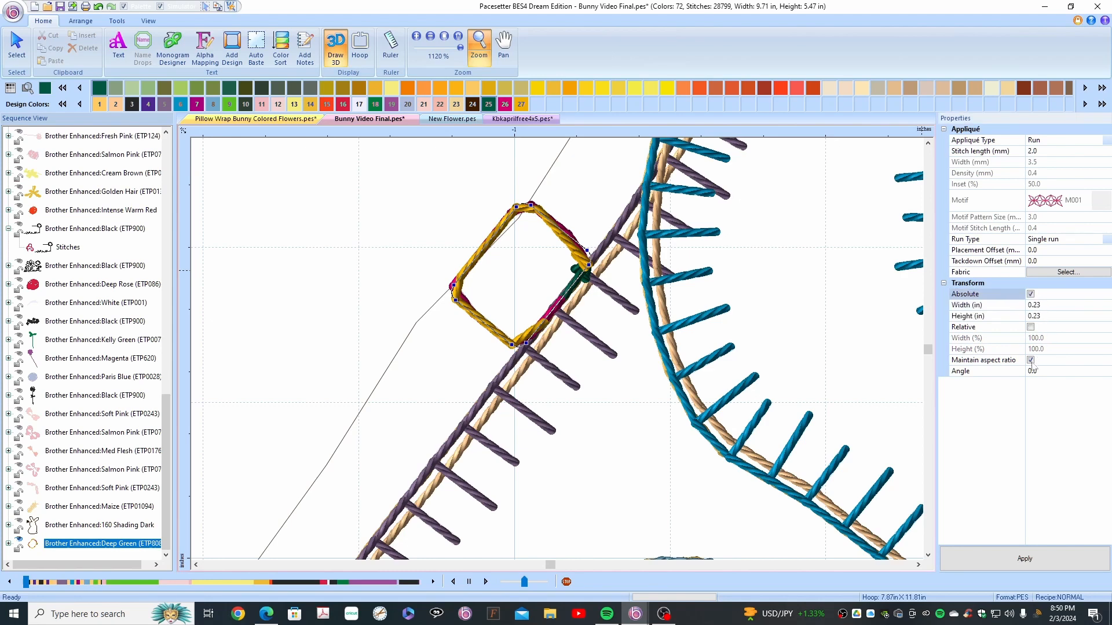
pyautogui.click(1052, 307)
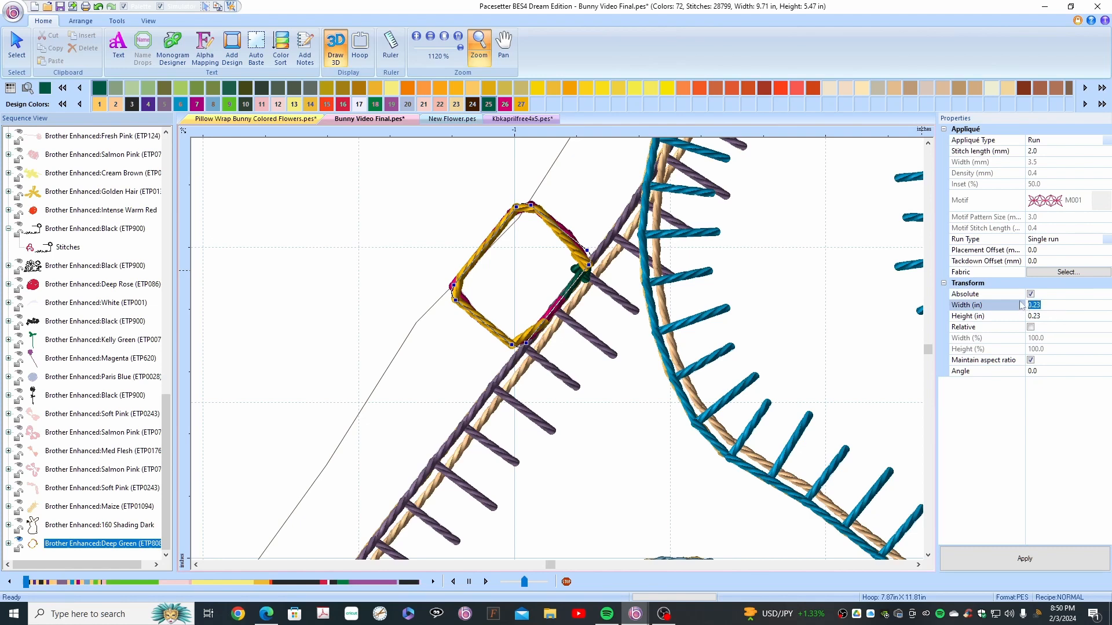
pyautogui.write('.33')
pyautogui.click(1049, 548)
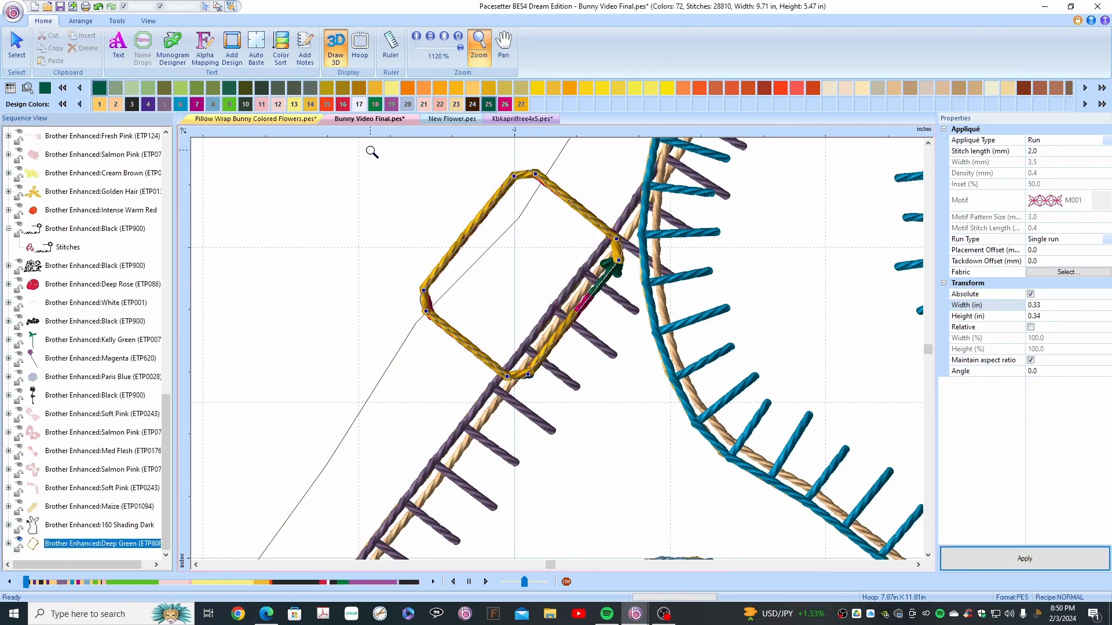
# Step: Try to move the small applique away from the body stitching, and undo the move and the width change
pyautogui.click(19, 48)
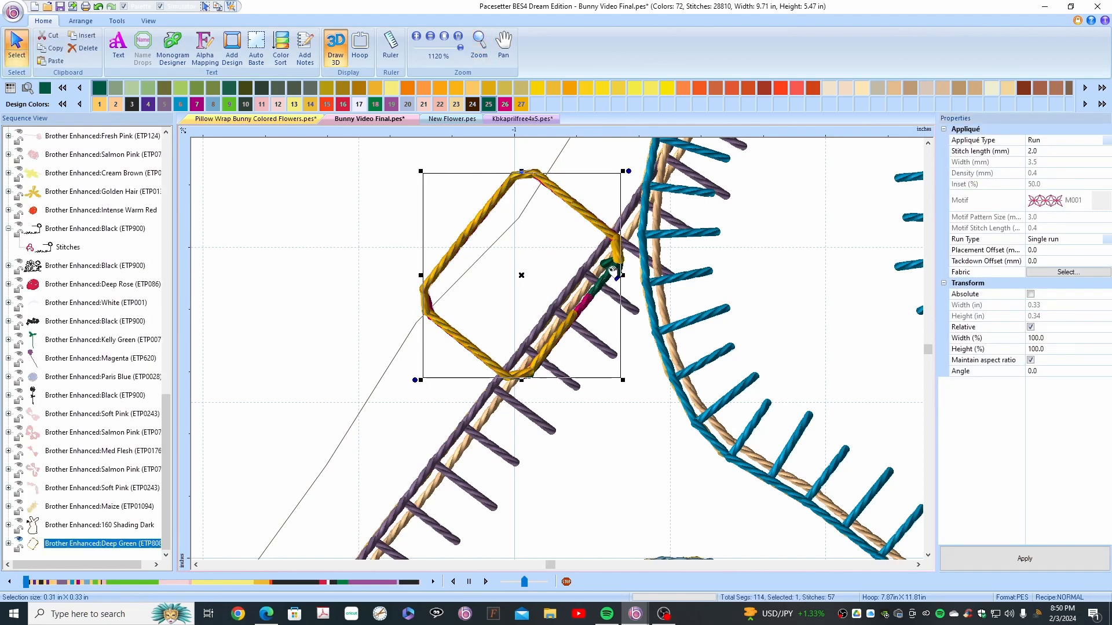
pyautogui.click(602, 275)
pyautogui.moveTo(602, 275); pyautogui.dragTo(556, 268)
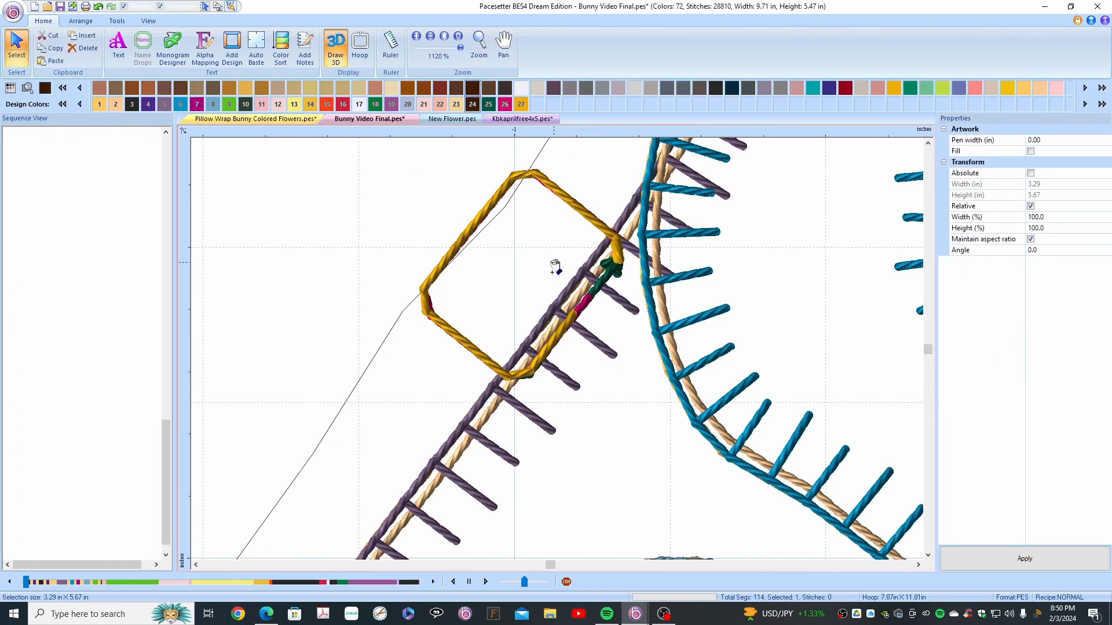
pyautogui.click(439, 276)
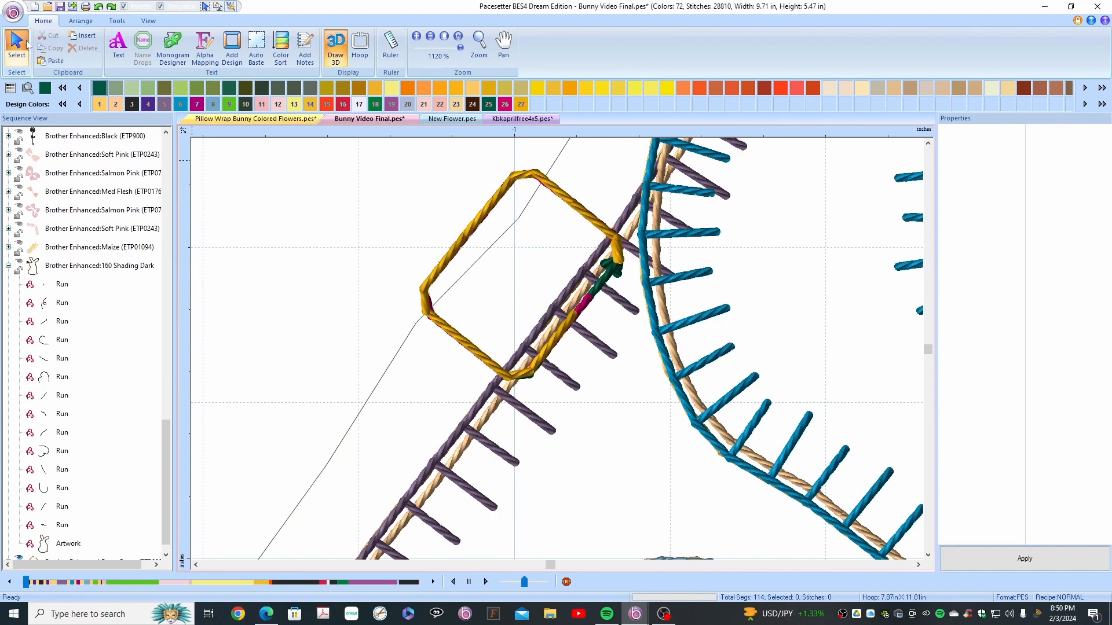
pyautogui.hotkey('ctrl', 'z')
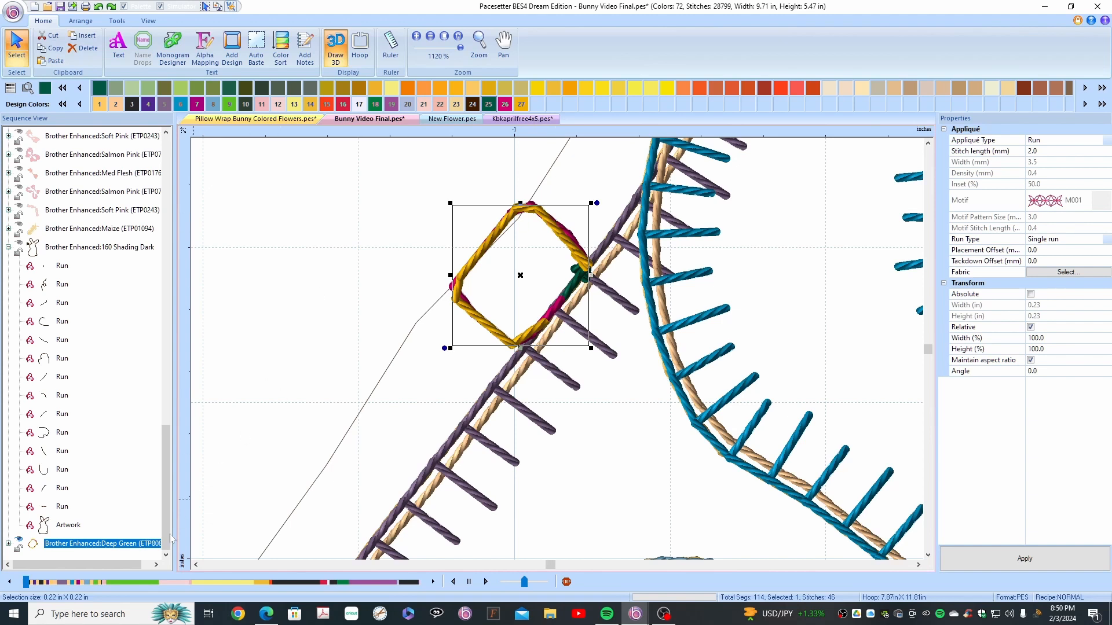
# Step: Preserve the small applique as stitches and delete its Gold Metallic and Bright Azelia layers, leaving only the Deep Green one
pyautogui.rightClick(123, 548)
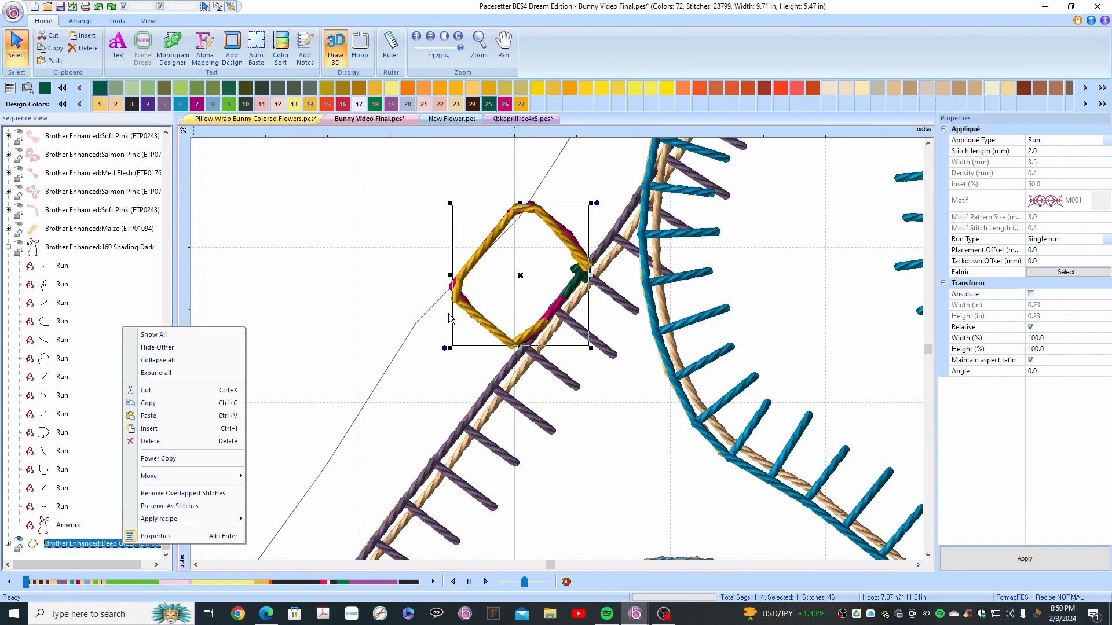
pyautogui.click(179, 506)
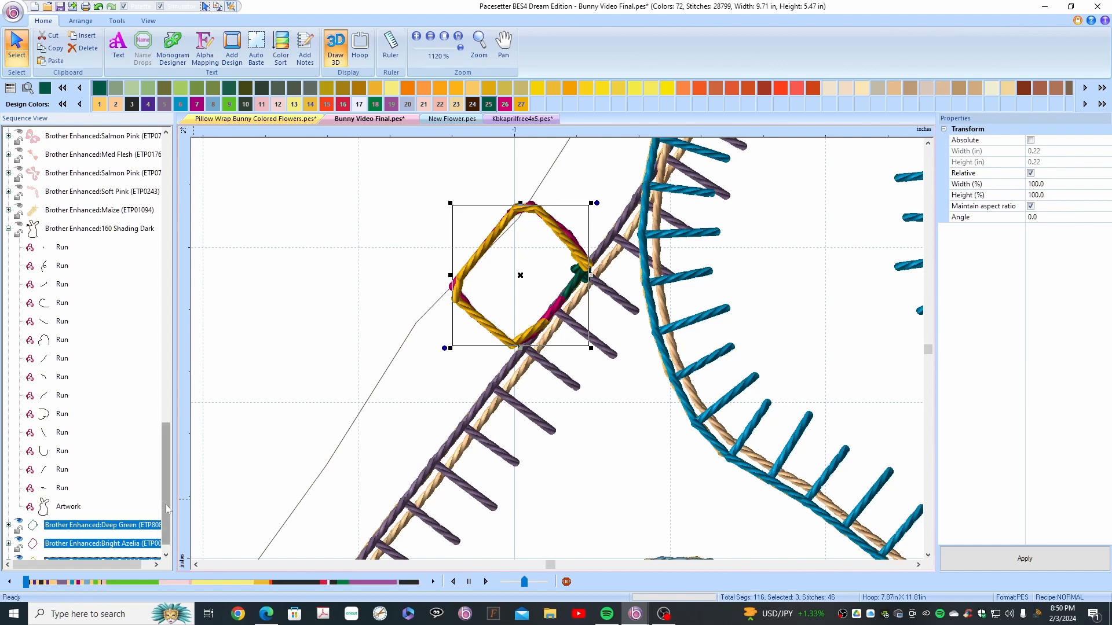
pyautogui.moveTo(167, 522); pyautogui.dragTo(166, 530)
pyautogui.click(110, 546)
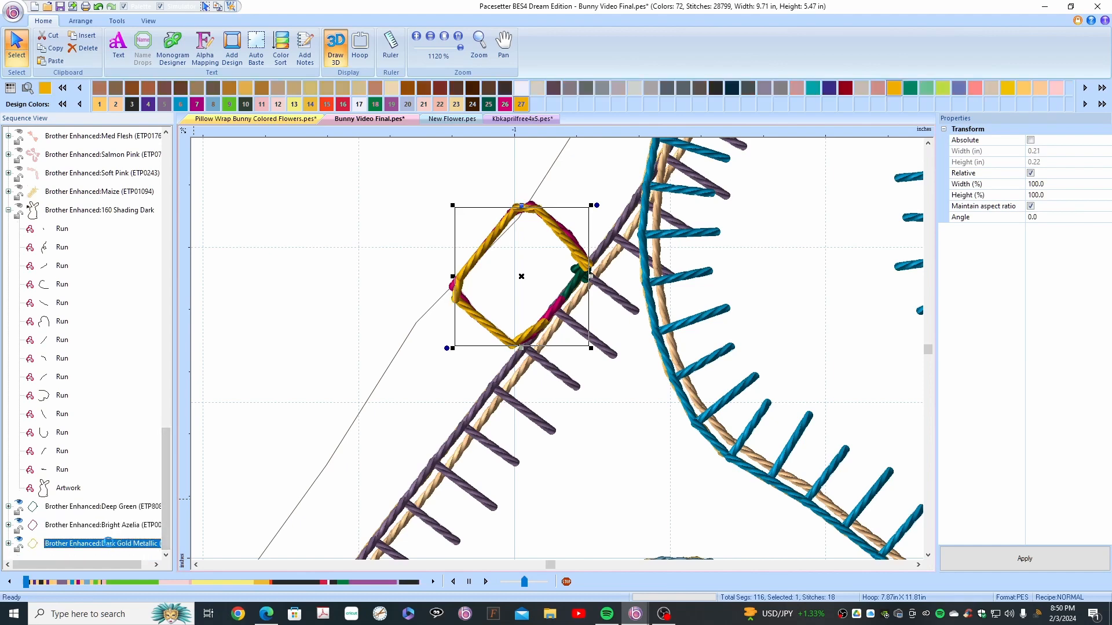
pyautogui.press('Delete')
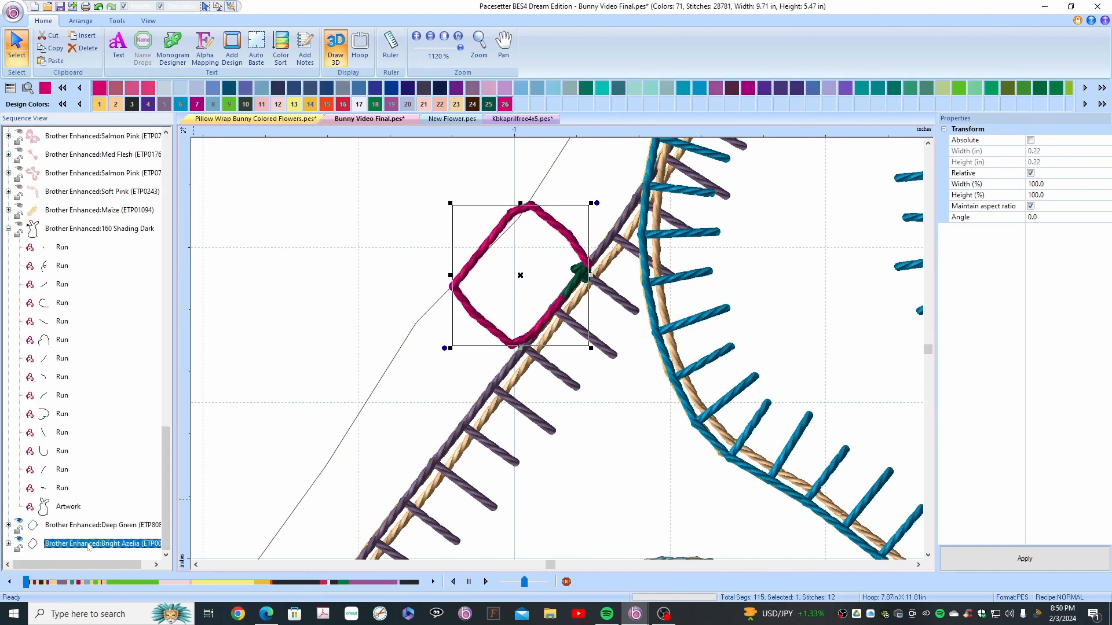
pyautogui.press('Delete')
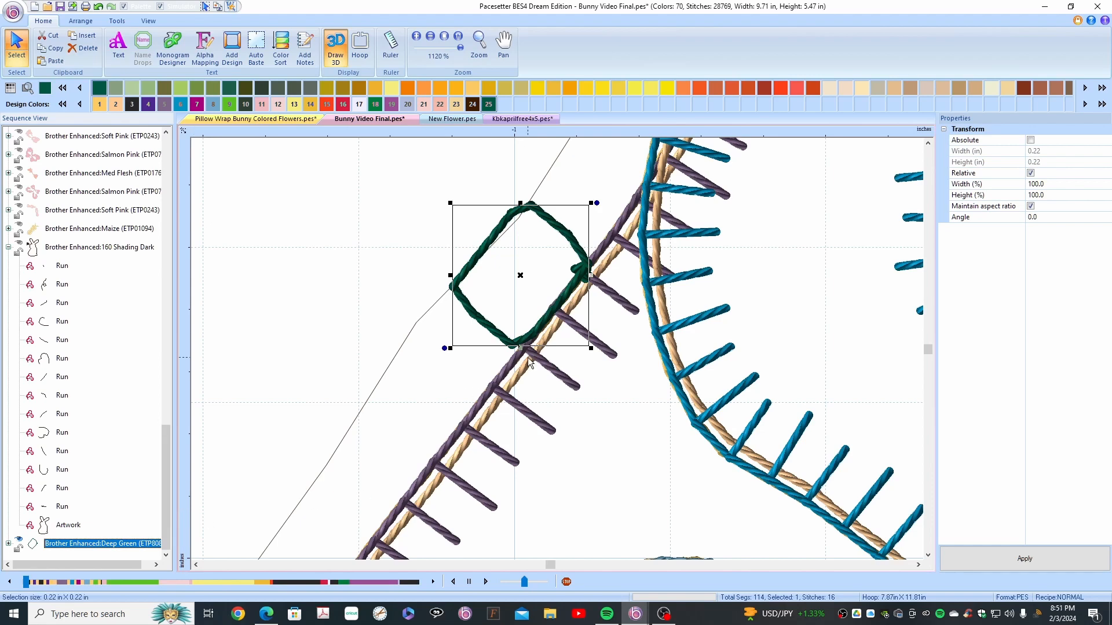
pyautogui.click(928, 143)
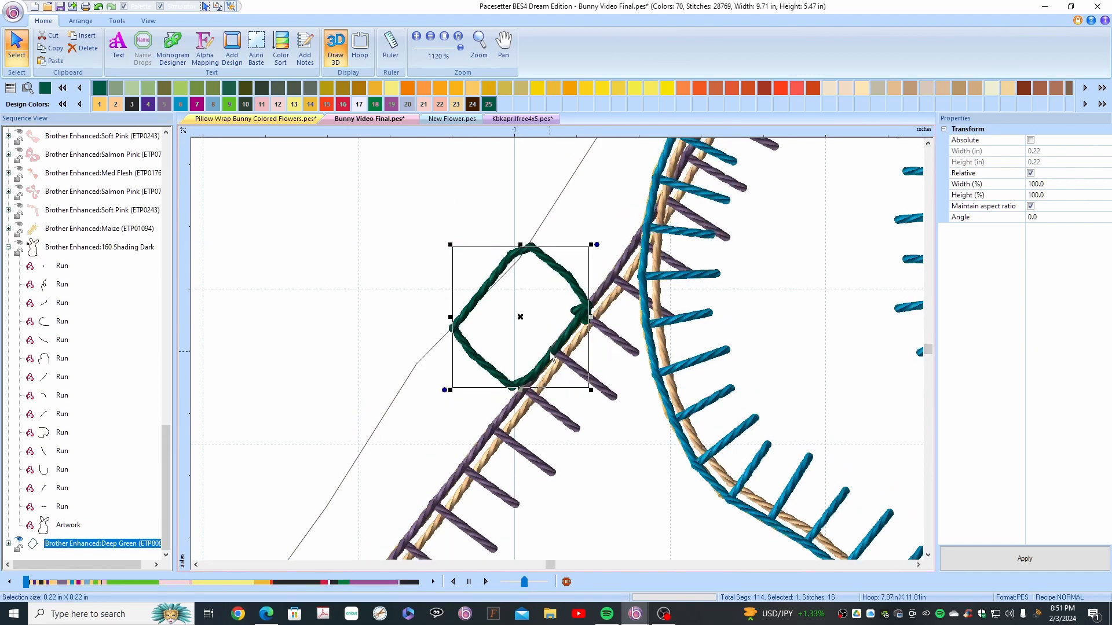
# Step: Edit the bunny outline artwork's shape, moving its point at the upper corner of the small green shape slightly outward from the body
pyautogui.click(430, 36)
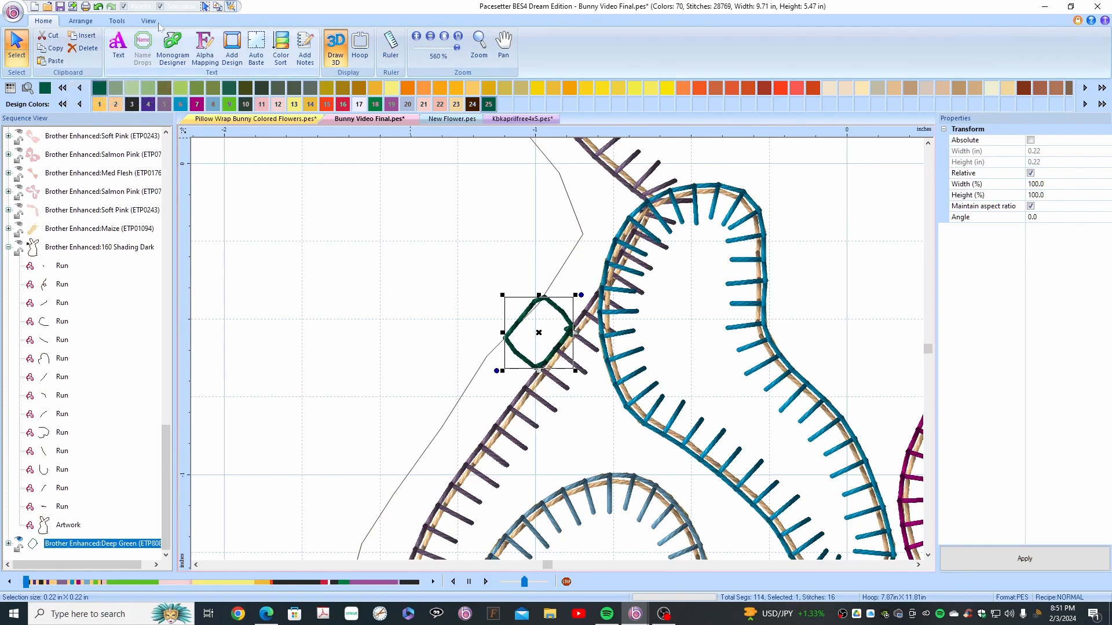
pyautogui.click(118, 21)
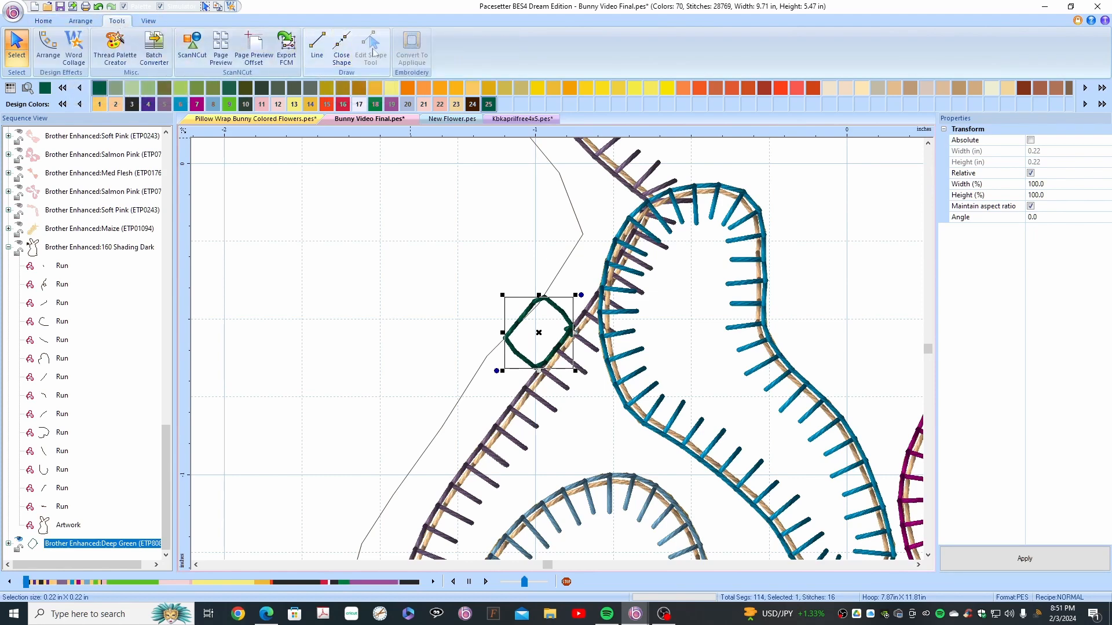
pyautogui.click(68, 525)
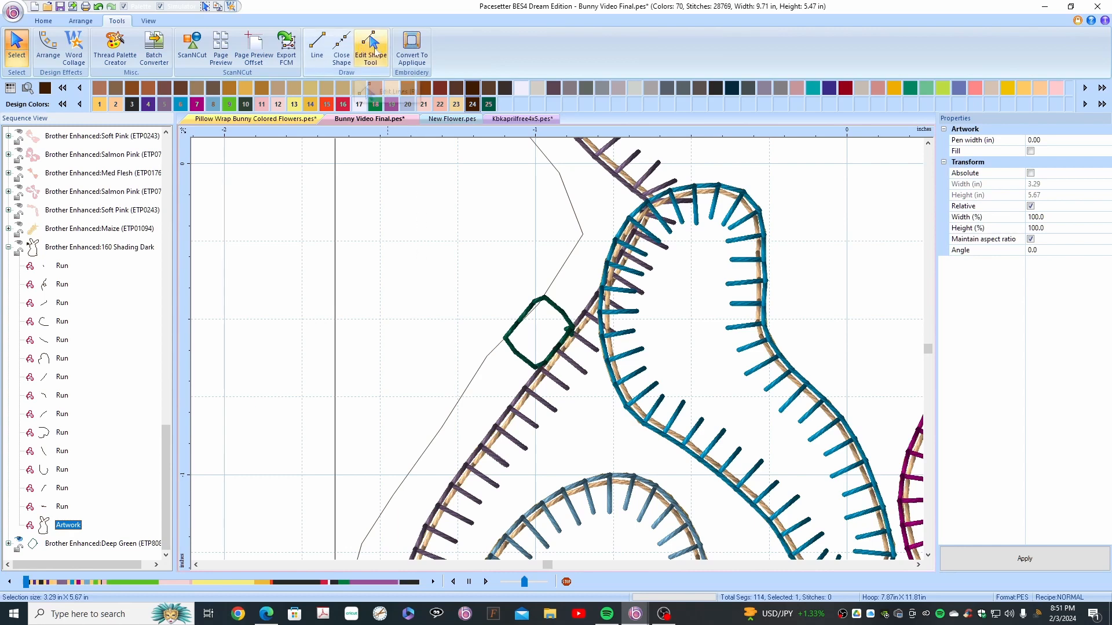
pyautogui.click(371, 46)
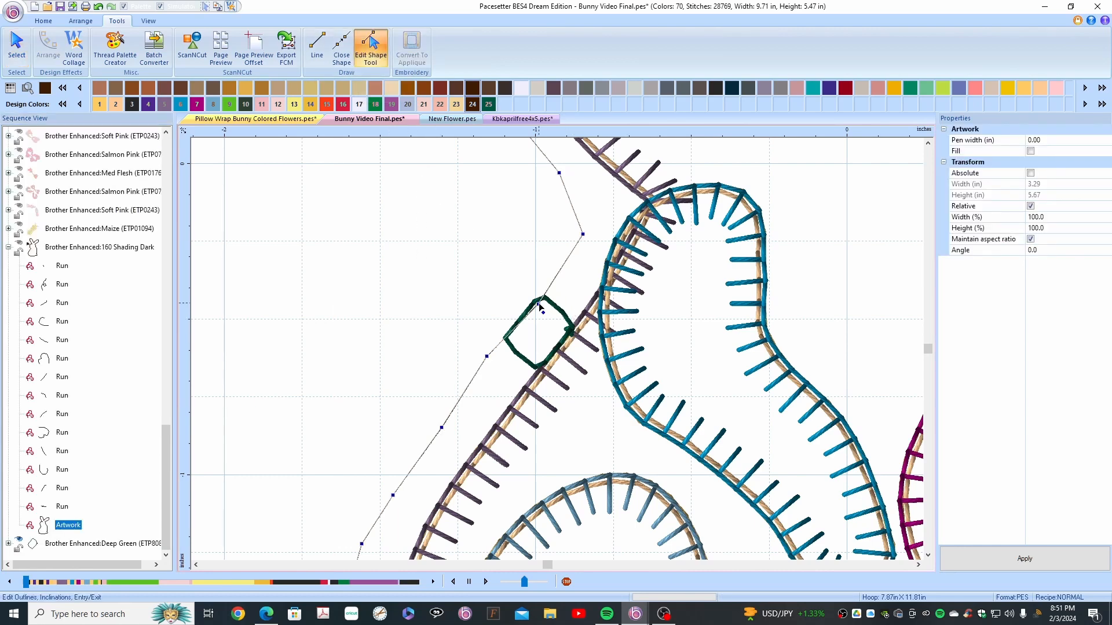
pyautogui.moveTo(540, 307); pyautogui.dragTo(533, 306)
# Step: Try to move the small Deep Green shape down along the bunny's body edge, and undo the move
pyautogui.click(87, 544)
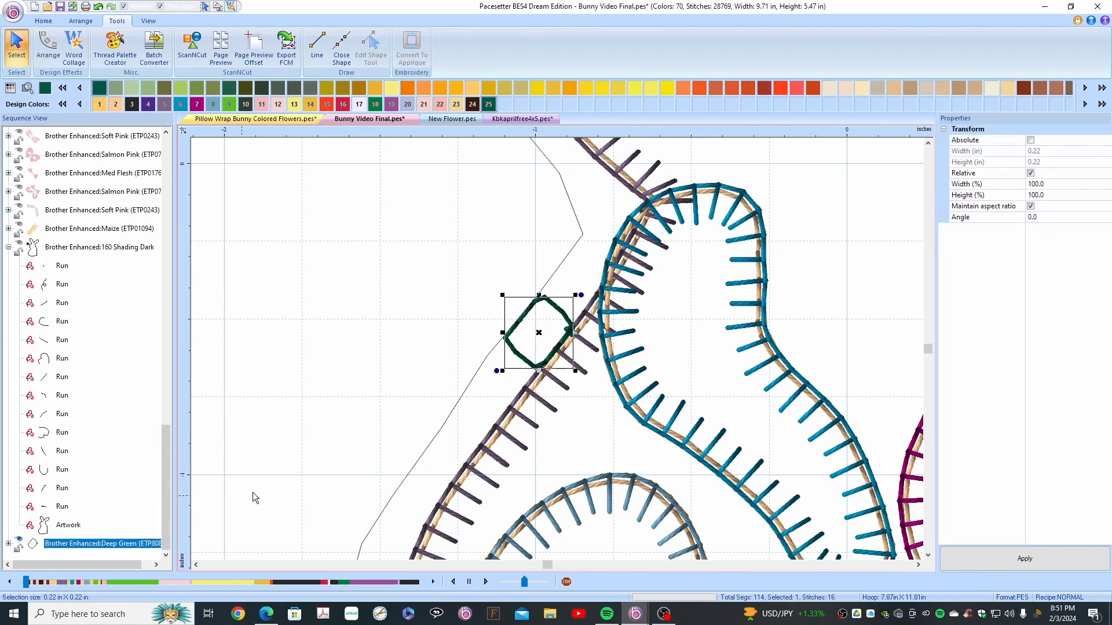
pyautogui.moveTo(526, 357); pyautogui.dragTo(515, 382)
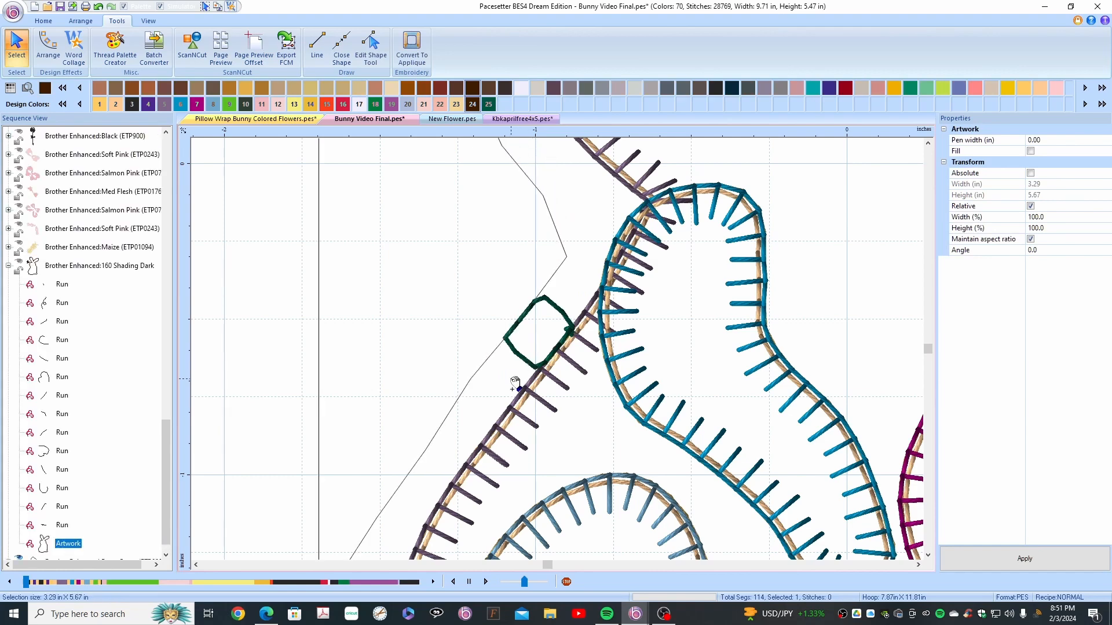
pyautogui.hotkey('ctrl', 'z')
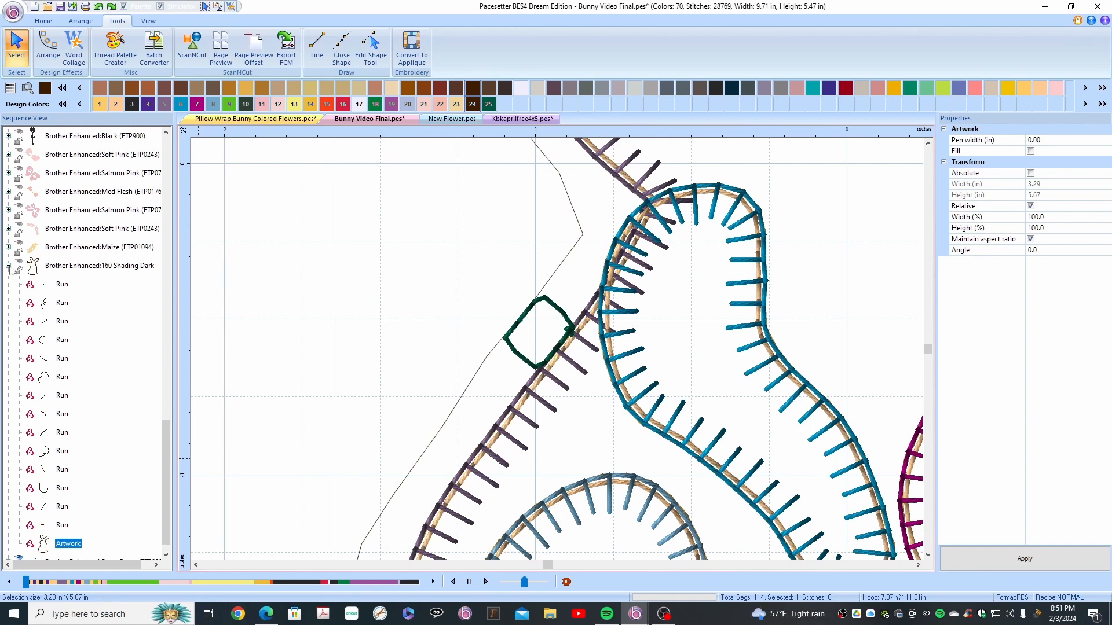
# Step: Recolor the bunny outline artwork to Black (ETP900), then lock and unlock its color layer
pyautogui.click(63, 546)
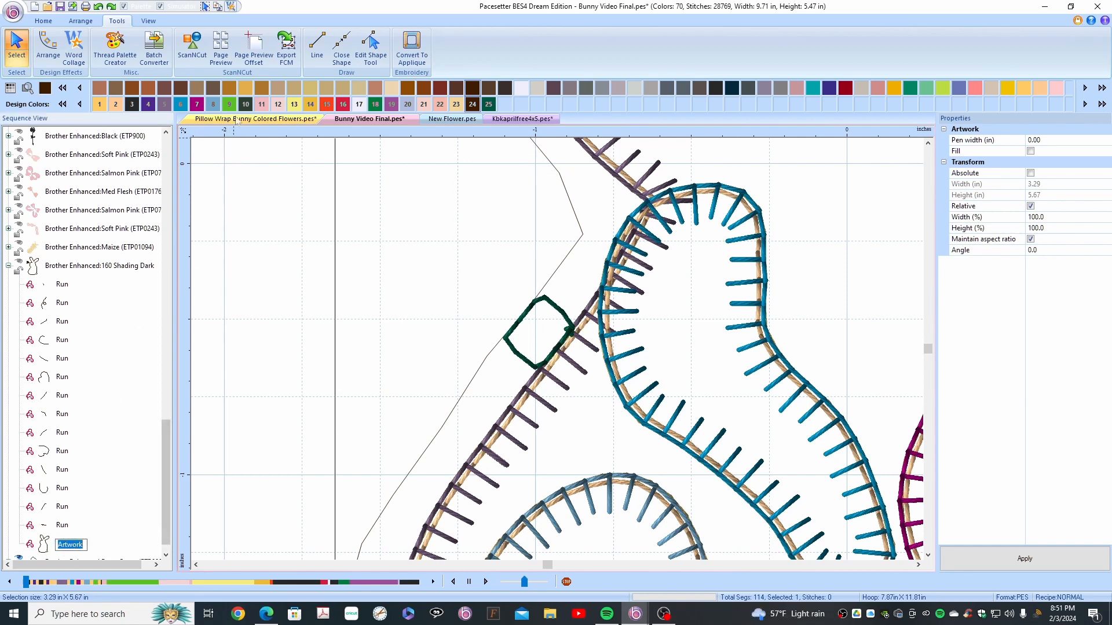
pyautogui.click(133, 106)
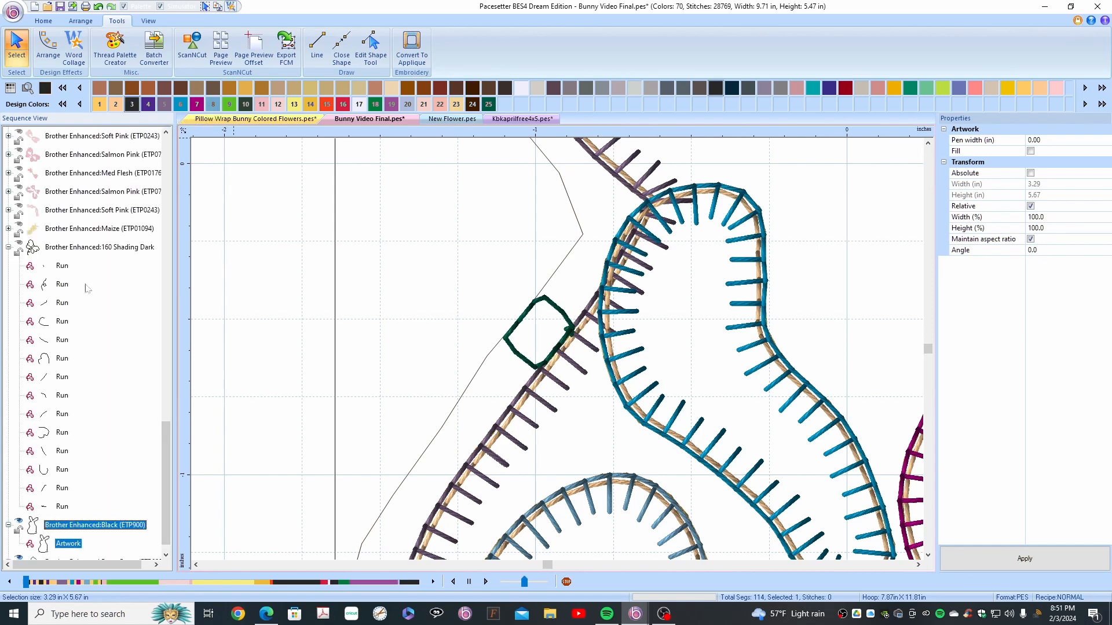
pyautogui.click(18, 532)
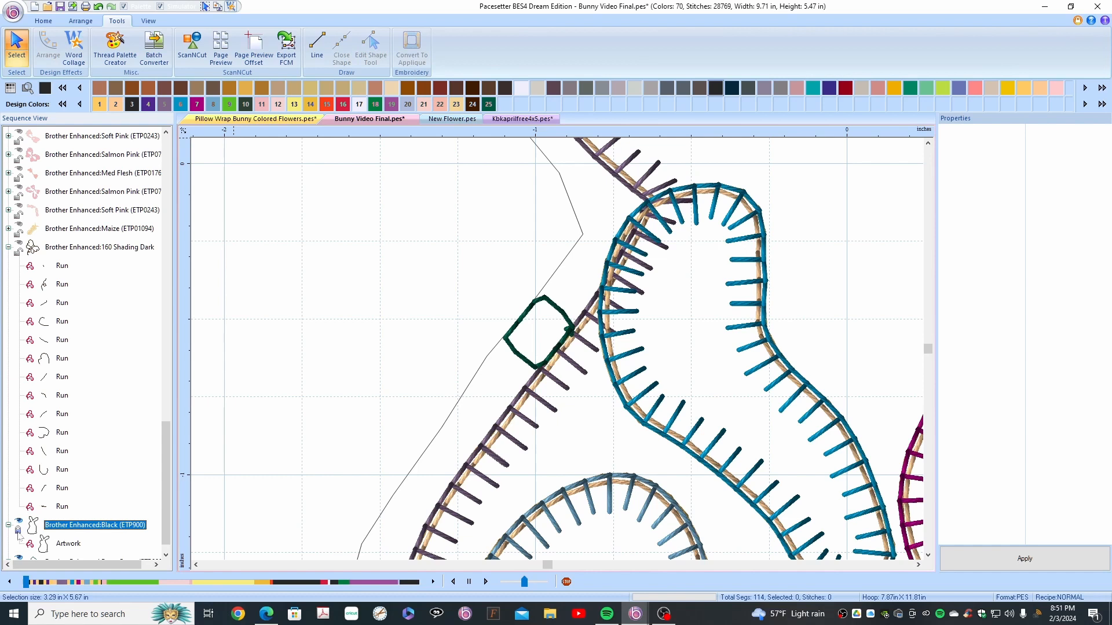
pyautogui.click(19, 532)
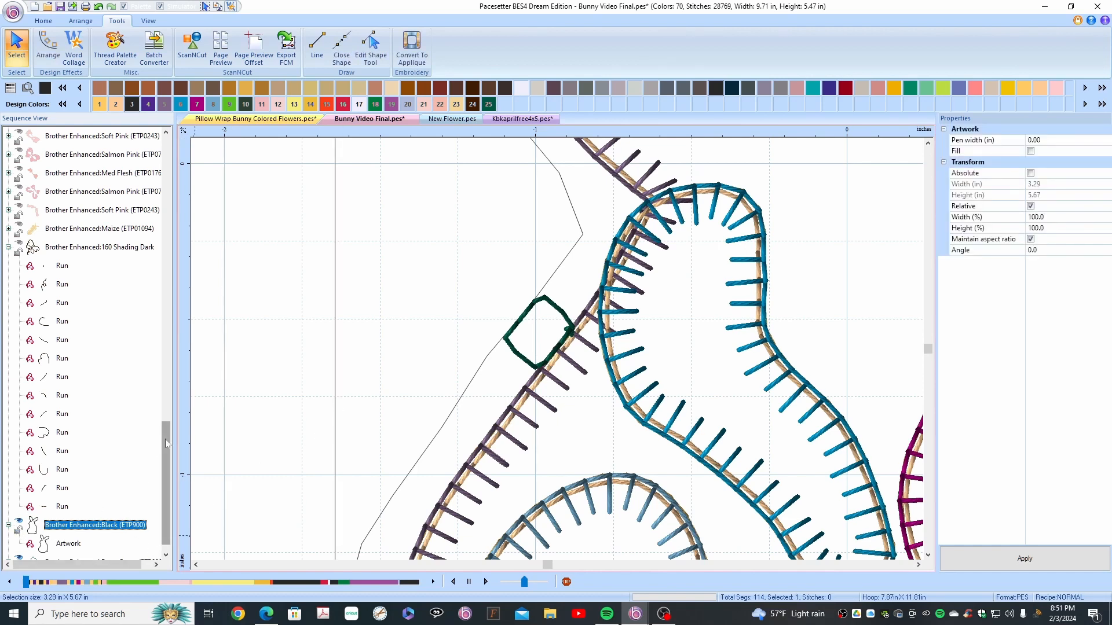
# Step: Move the small Deep Green shape about 0.26 in down along the body edge, and shift the outline artwork point below it slightly outward
pyautogui.scroll(-1, 168, 443)
pyautogui.click(84, 545)
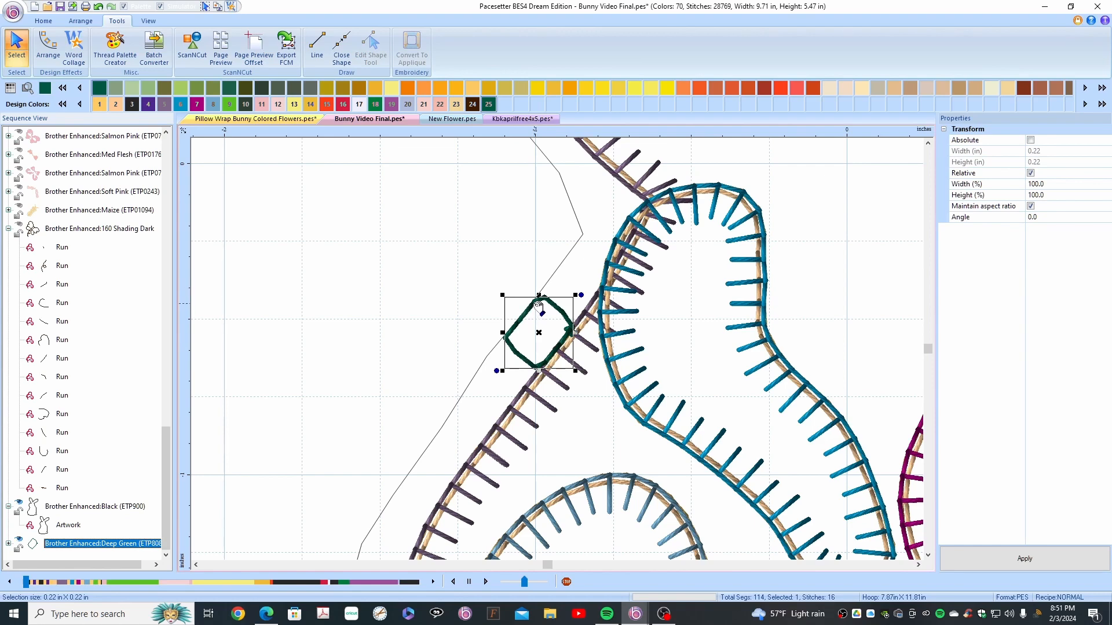
pyautogui.moveTo(538, 304); pyautogui.dragTo(486, 371)
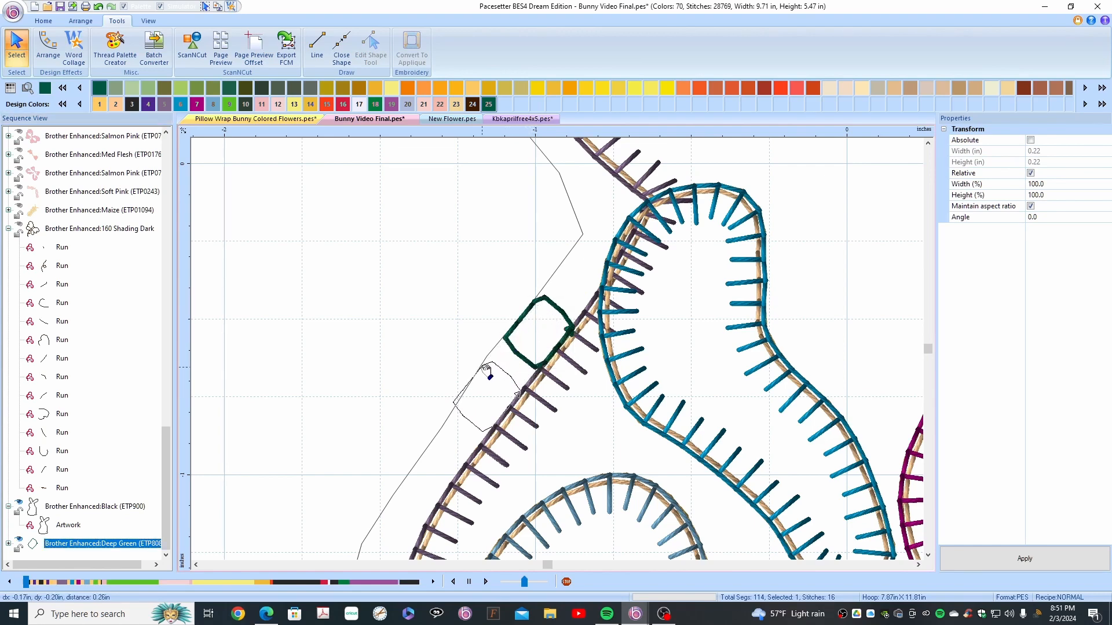
pyautogui.click(75, 525)
pyautogui.click(371, 46)
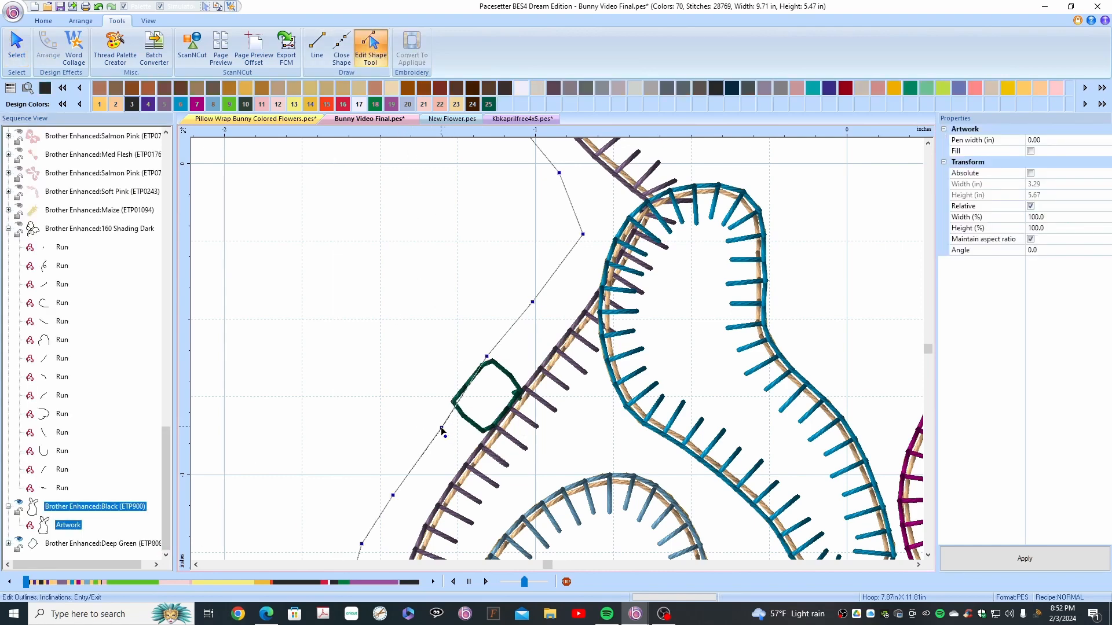
pyautogui.moveTo(443, 429); pyautogui.dragTo(437, 427)
# Step: Move the small Deep Green shape further down along the body edge and rotate it slightly to follow the curve
pyautogui.click(110, 545)
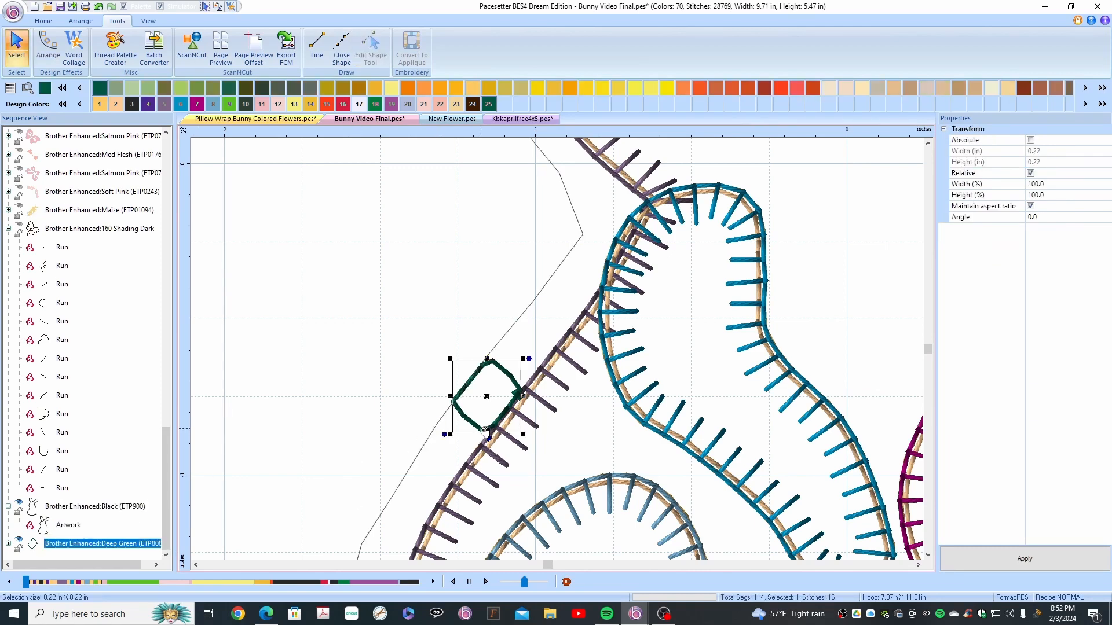
pyautogui.moveTo(480, 429); pyautogui.dragTo(427, 507)
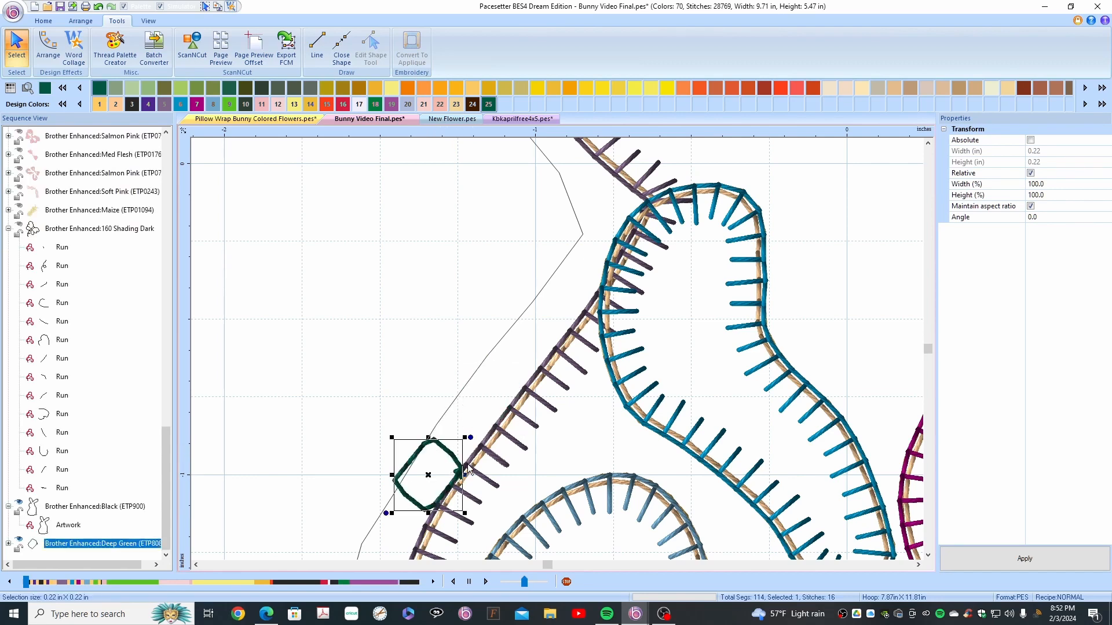
pyautogui.moveTo(470, 437); pyautogui.dragTo(463, 430)
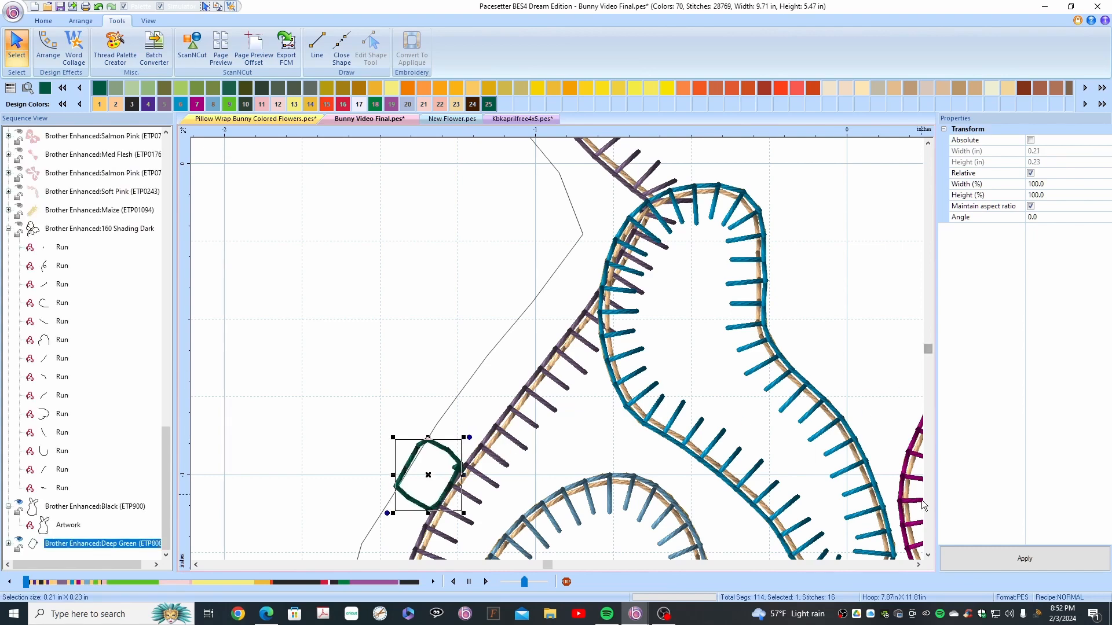
# Step: Move the two outline artwork points just above and below the small Deep Green shape slightly outward from the body
pyautogui.click(928, 555)
pyautogui.click(928, 556)
pyautogui.click(928, 556)
pyautogui.click(928, 555)
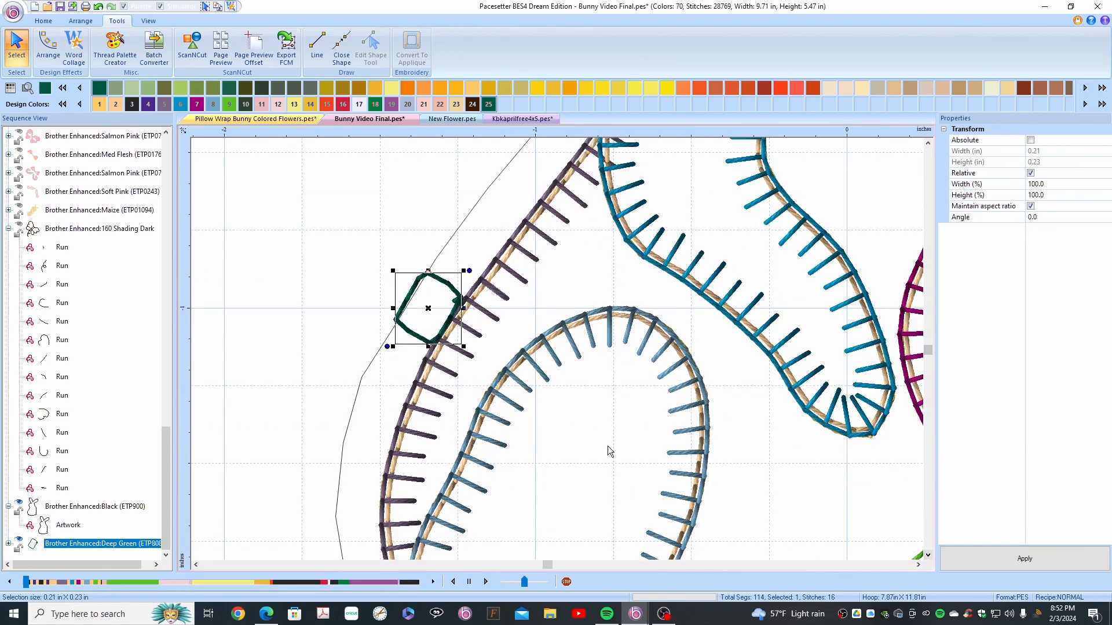
pyautogui.click(76, 507)
pyautogui.click(371, 50)
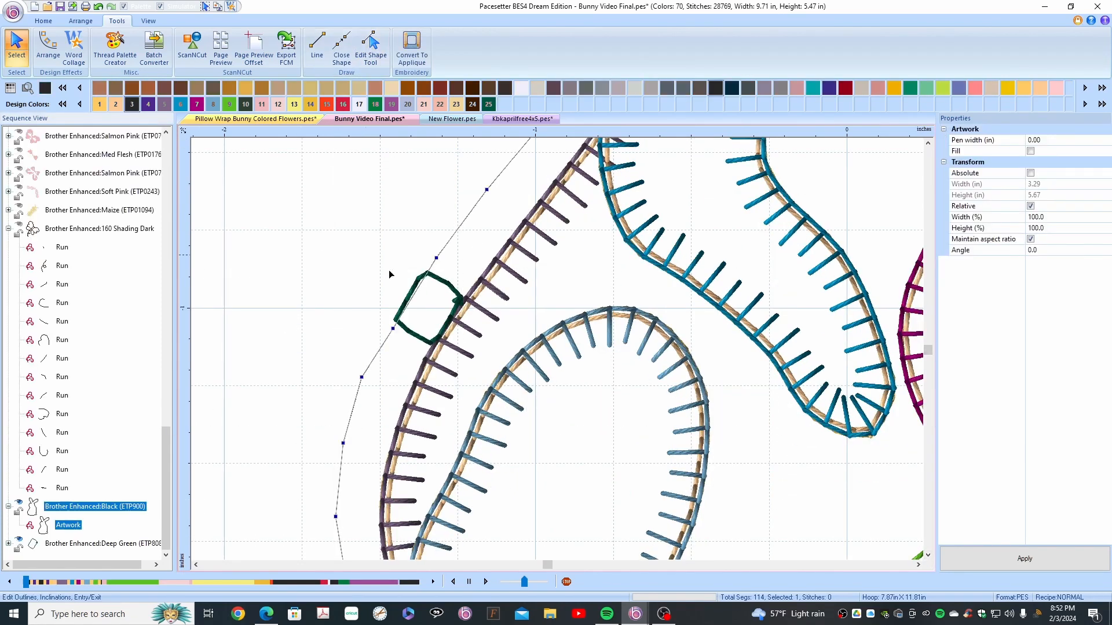
pyautogui.moveTo(394, 328); pyautogui.dragTo(389, 327)
pyautogui.moveTo(437, 259); pyautogui.dragTo(432, 257)
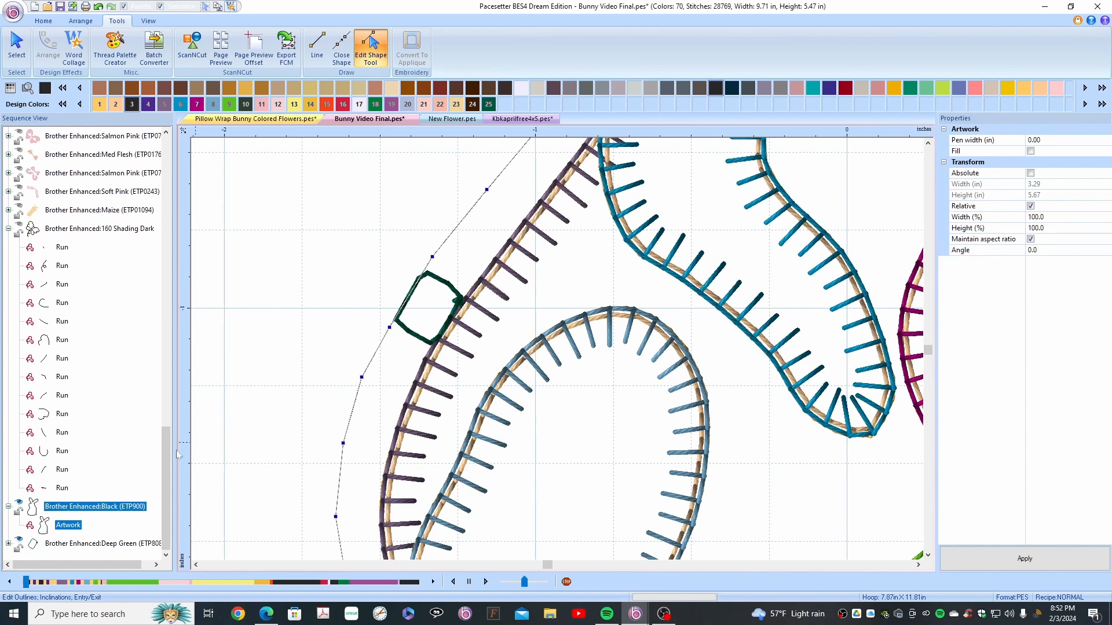
# Step: Move the small Deep Green shape to the next stretch of body edge, rotate it to match, and nudge the outline point above it outward
pyautogui.click(116, 545)
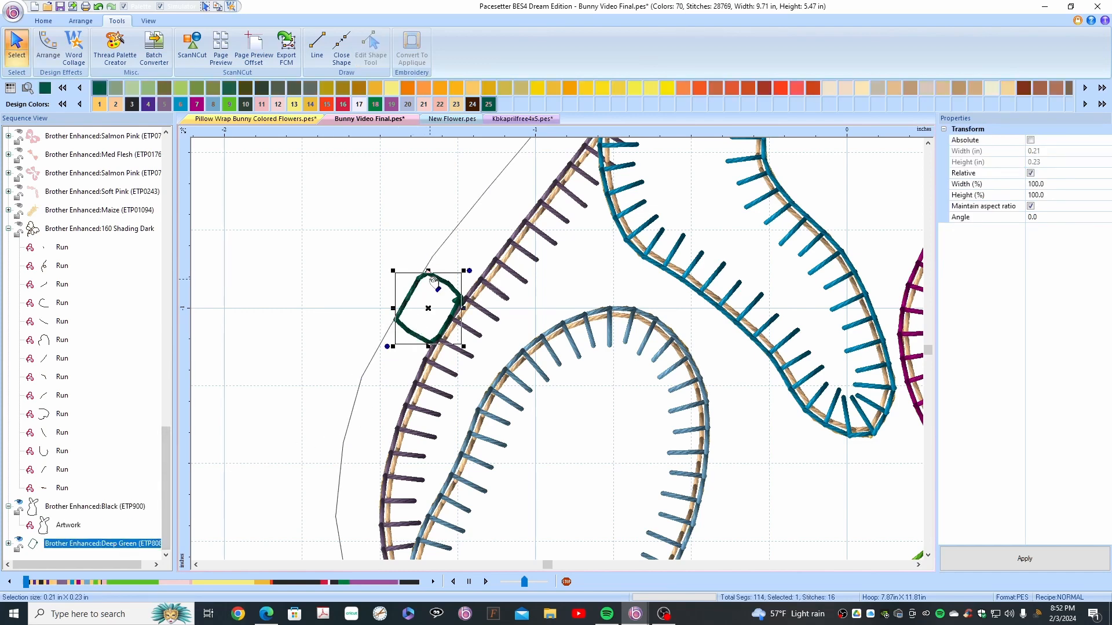
pyautogui.moveTo(433, 282); pyautogui.dragTo(422, 335)
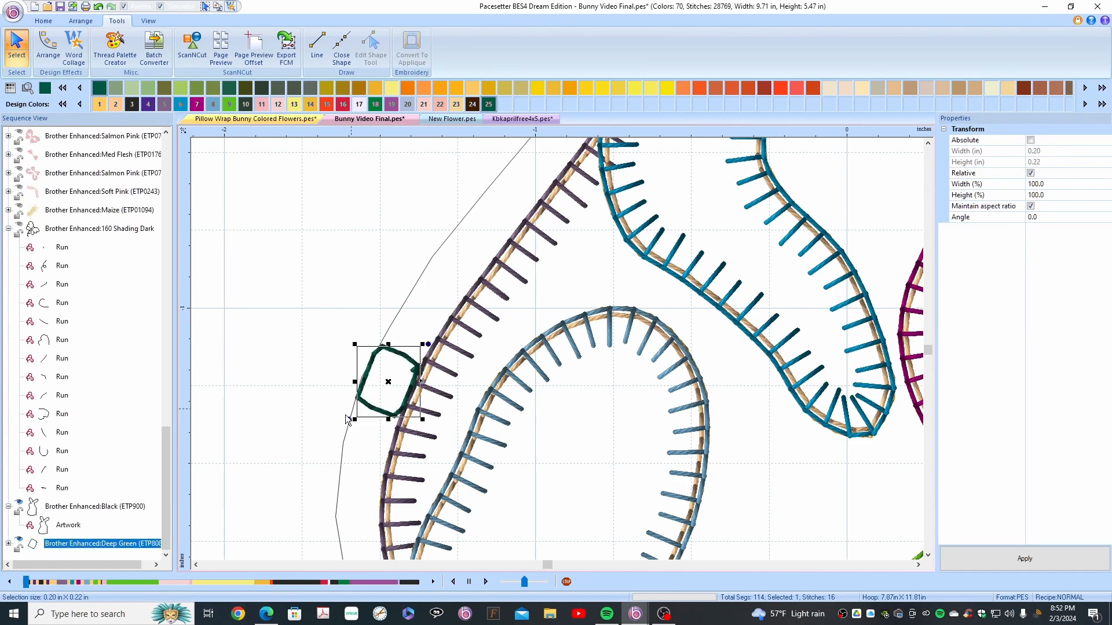
pyautogui.click(101, 507)
pyautogui.click(371, 46)
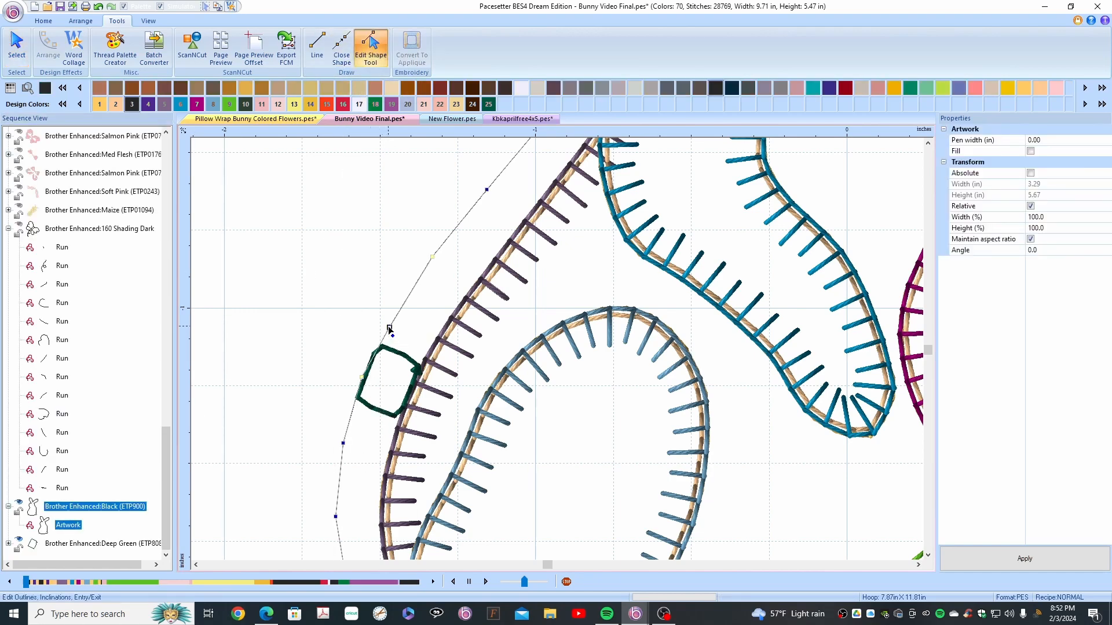
pyautogui.moveTo(389, 327); pyautogui.dragTo(387, 326)
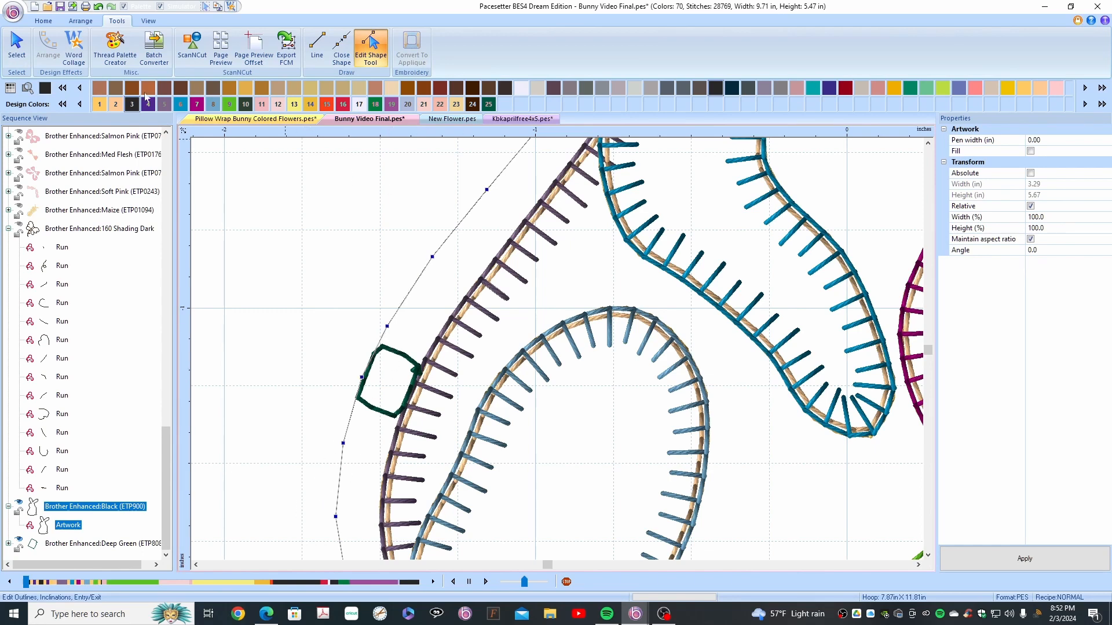
# Step: Show the hidden butterfly layers in the sequence, from 160 Shading Dark through Maize, Med Flesh and Salmon Pink to the uppermost Soft Pink
pyautogui.click(43, 21)
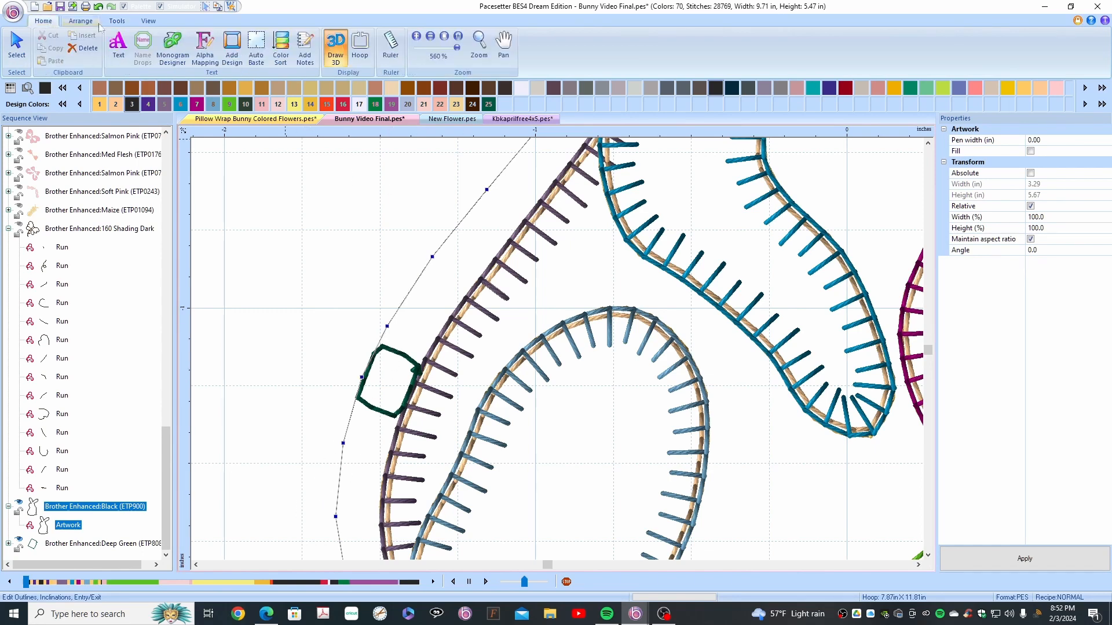
pyautogui.click(430, 38)
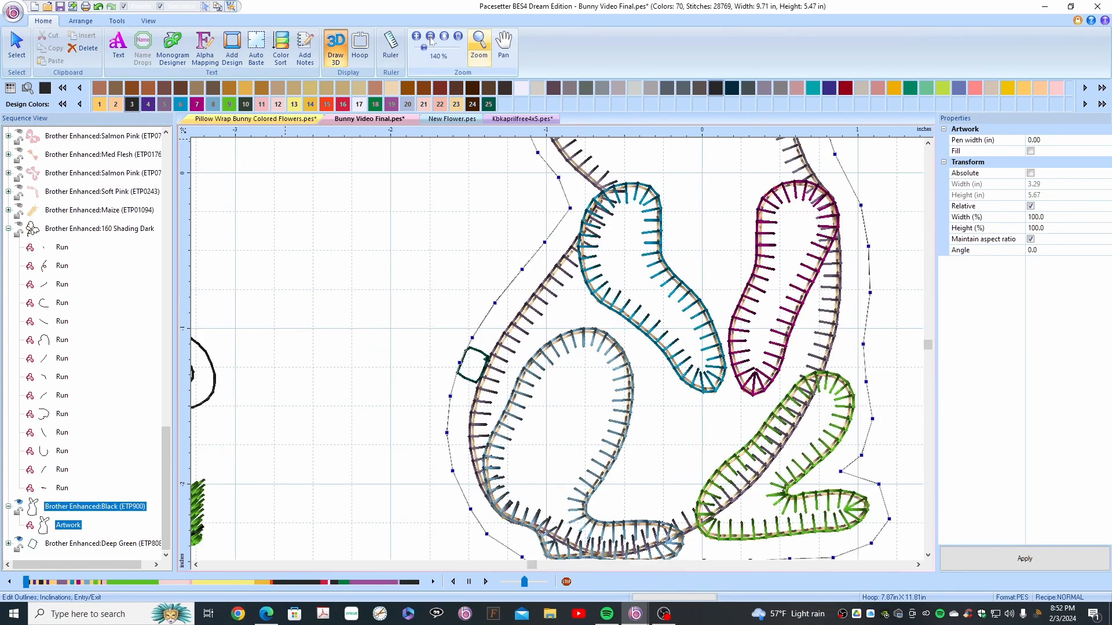
pyautogui.click(430, 37)
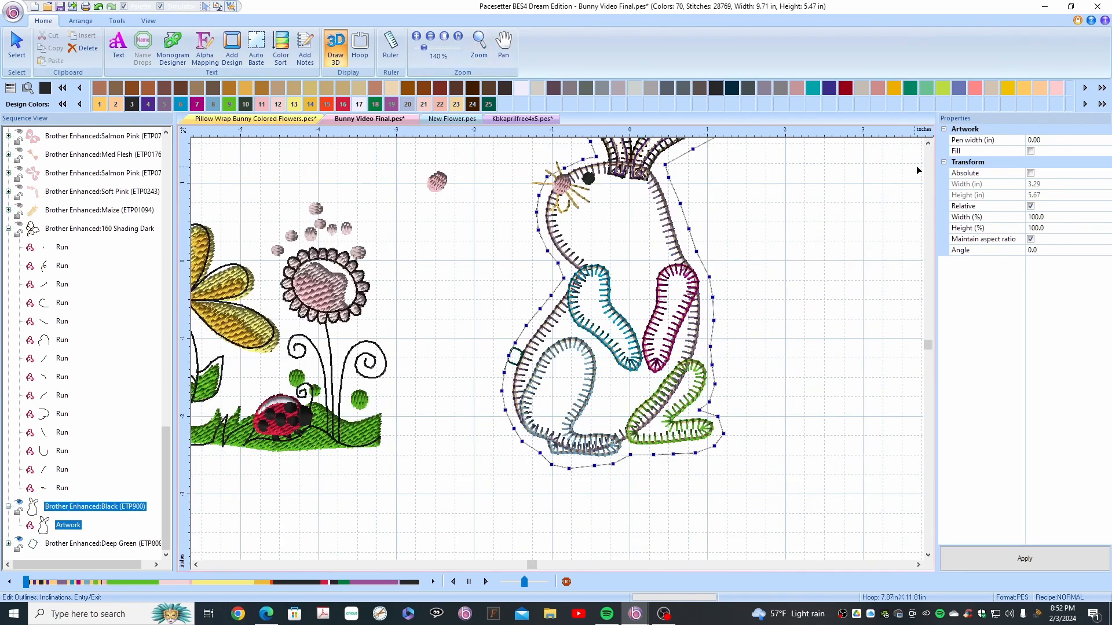
pyautogui.click(928, 144)
pyautogui.click(929, 145)
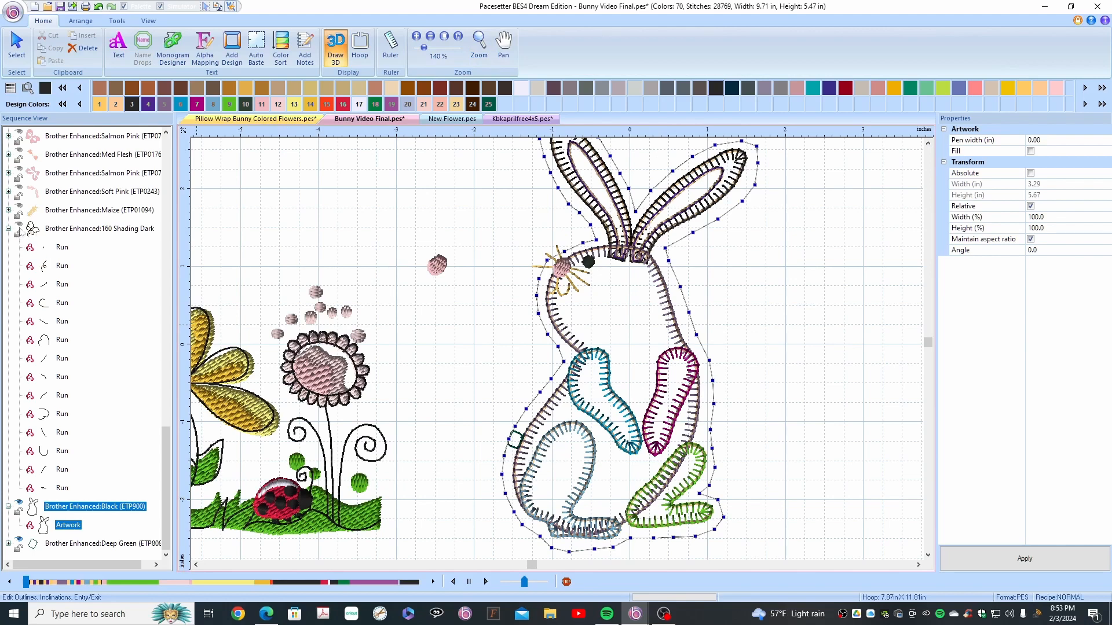
pyautogui.click(20, 225)
pyautogui.click(19, 206)
pyautogui.click(19, 188)
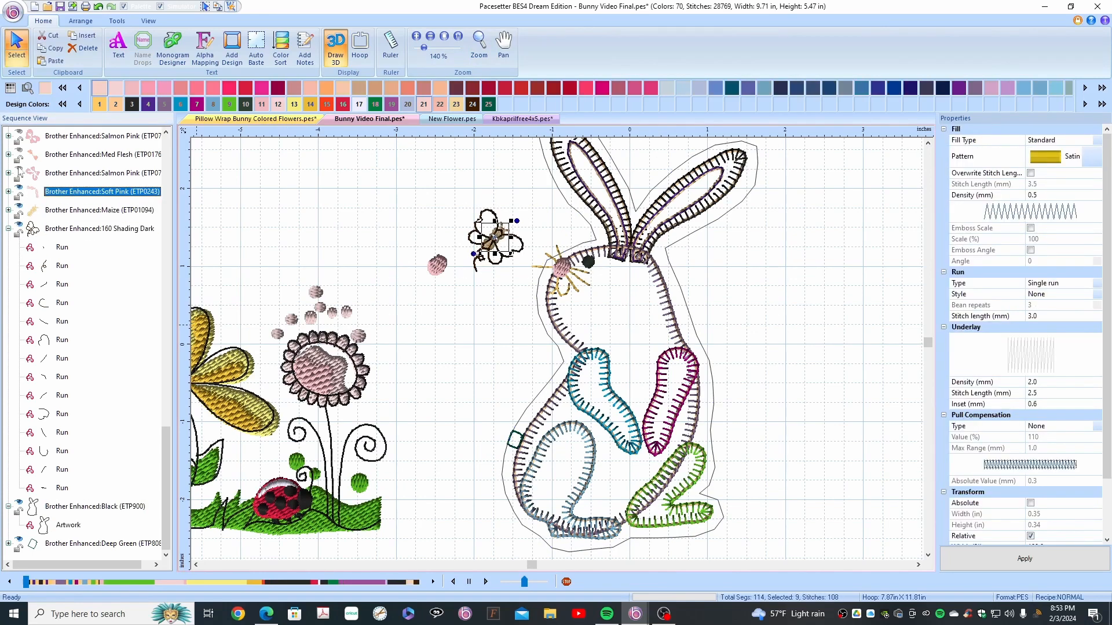
pyautogui.press('Up')
pyautogui.press('Up')
pyautogui.press('Up')
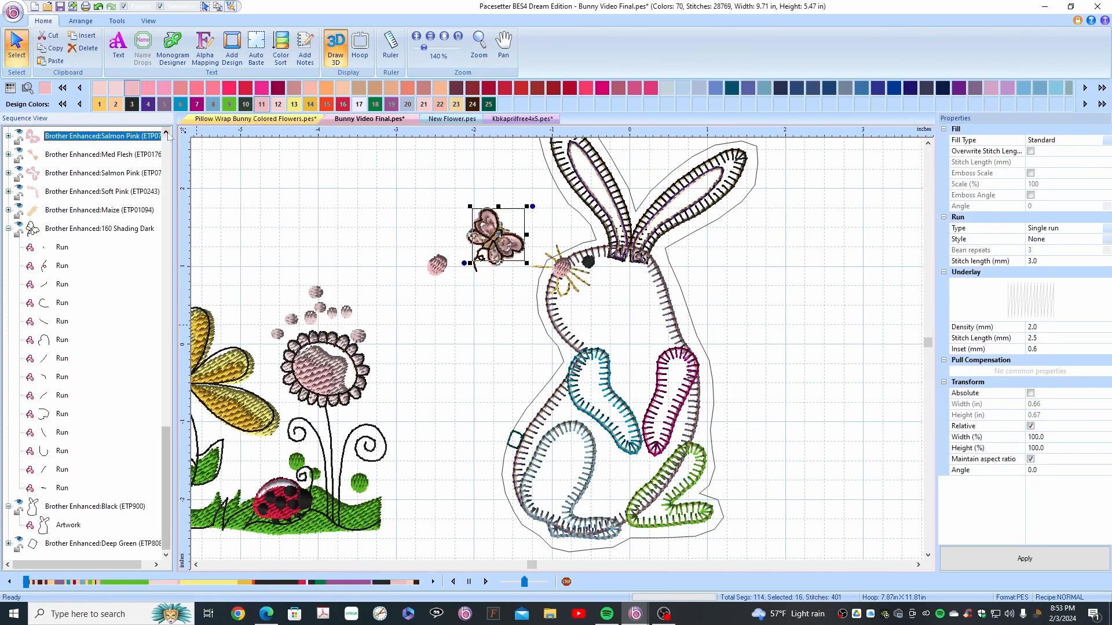
pyautogui.scroll(5, 168, 135)
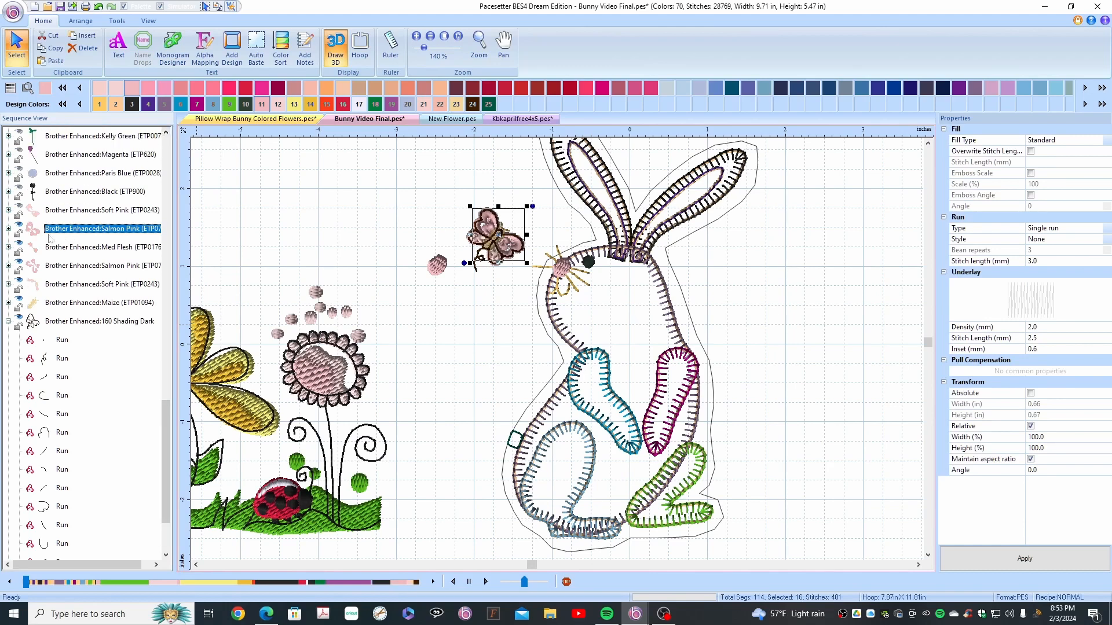
pyautogui.click(23, 209)
# Step: Show the hidden purple flower's Black, Paris Blue, Magenta and Kelly Green layers
pyautogui.click(20, 193)
pyautogui.click(18, 168)
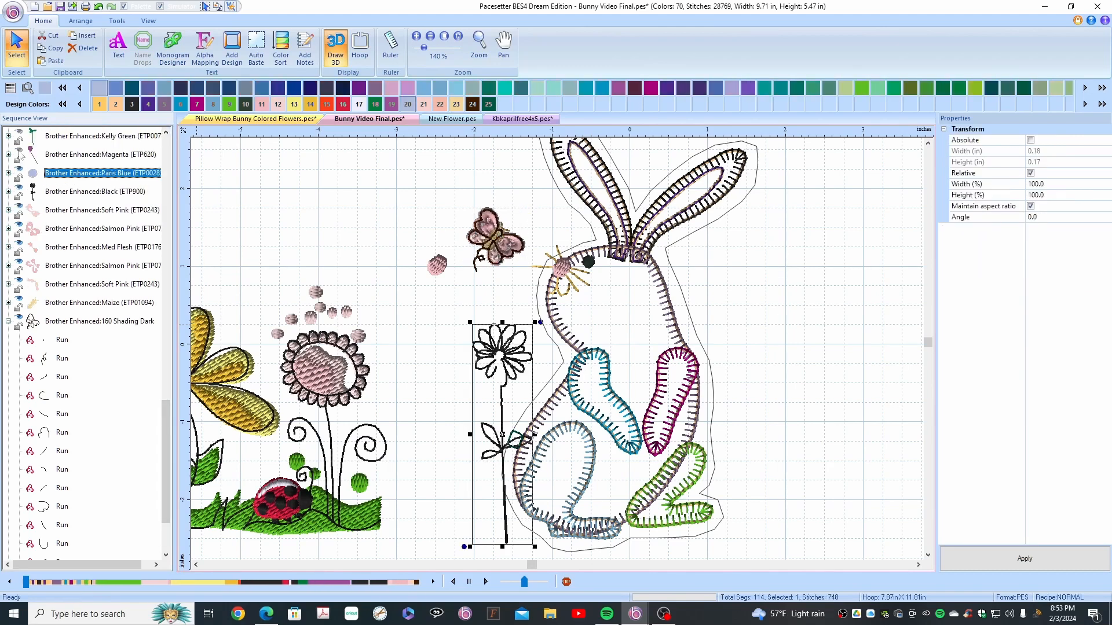
pyautogui.click(19, 150)
pyautogui.click(166, 132)
pyautogui.click(166, 132)
pyautogui.click(166, 132)
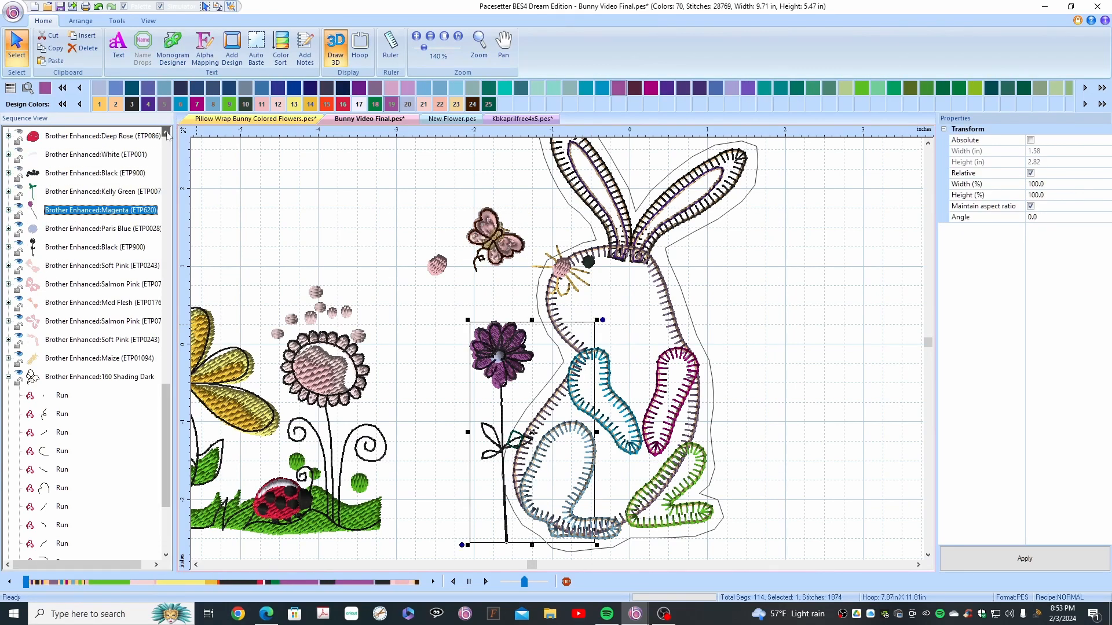
pyautogui.click(19, 187)
# Step: Show the hidden small ladybug's Black, White and Deep Rose layers in the sequence
pyautogui.click(19, 168)
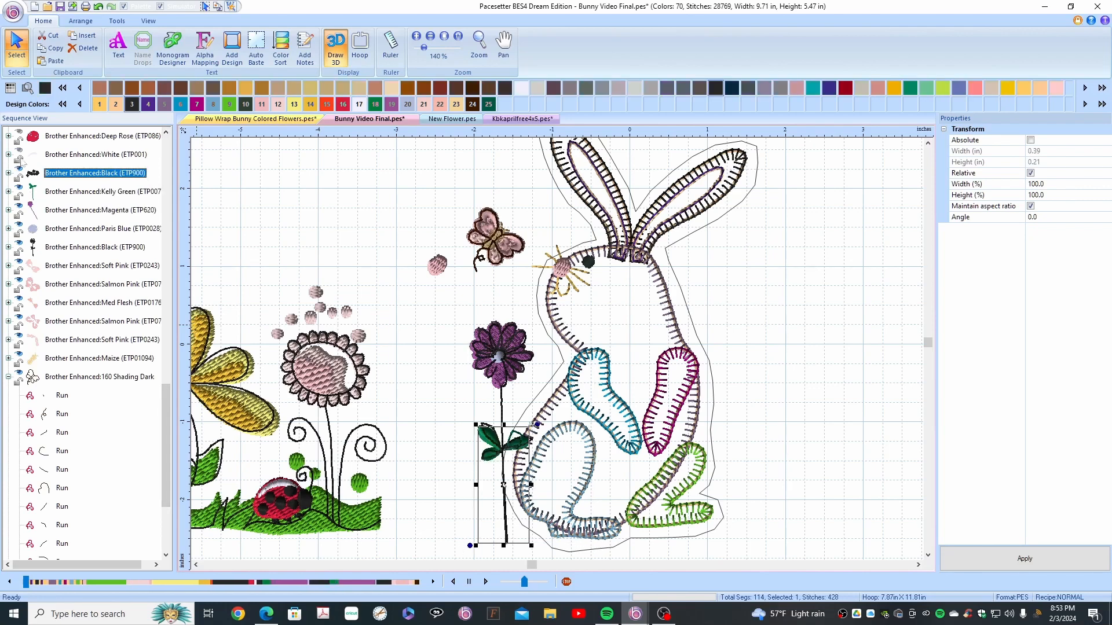
pyautogui.click(19, 150)
pyautogui.click(166, 132)
pyautogui.click(166, 132)
pyautogui.click(166, 132)
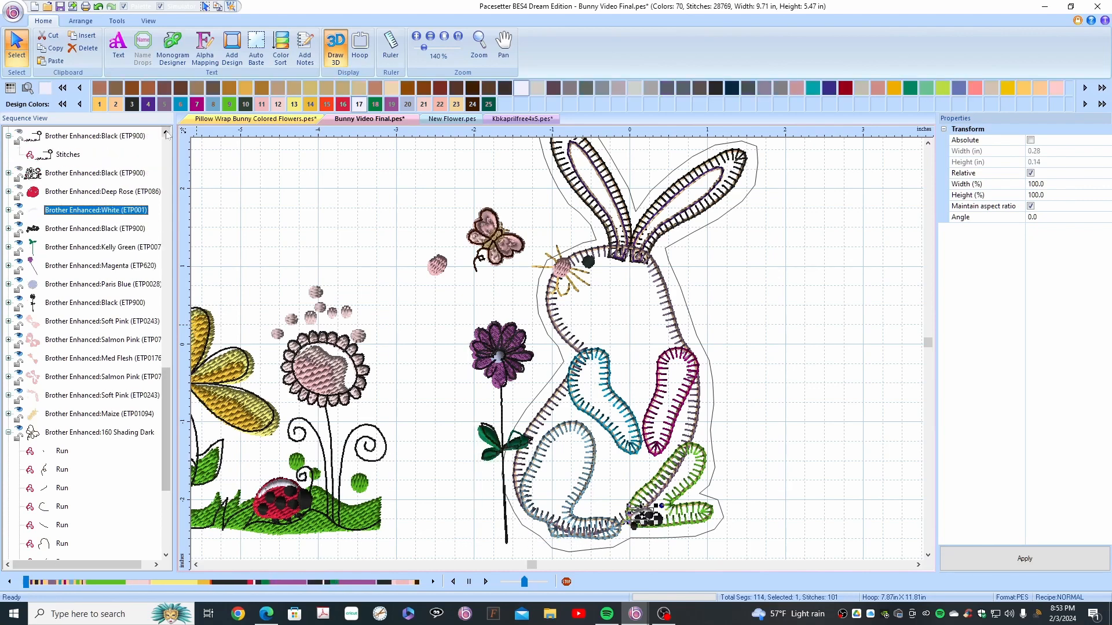
pyautogui.click(166, 132)
pyautogui.click(167, 132)
pyautogui.click(21, 224)
# Step: Show the small flower scene's hidden Black outlines and the yellow flower's Intense Warm Red, Golden Hair and Cream Brown layers
pyautogui.click(21, 206)
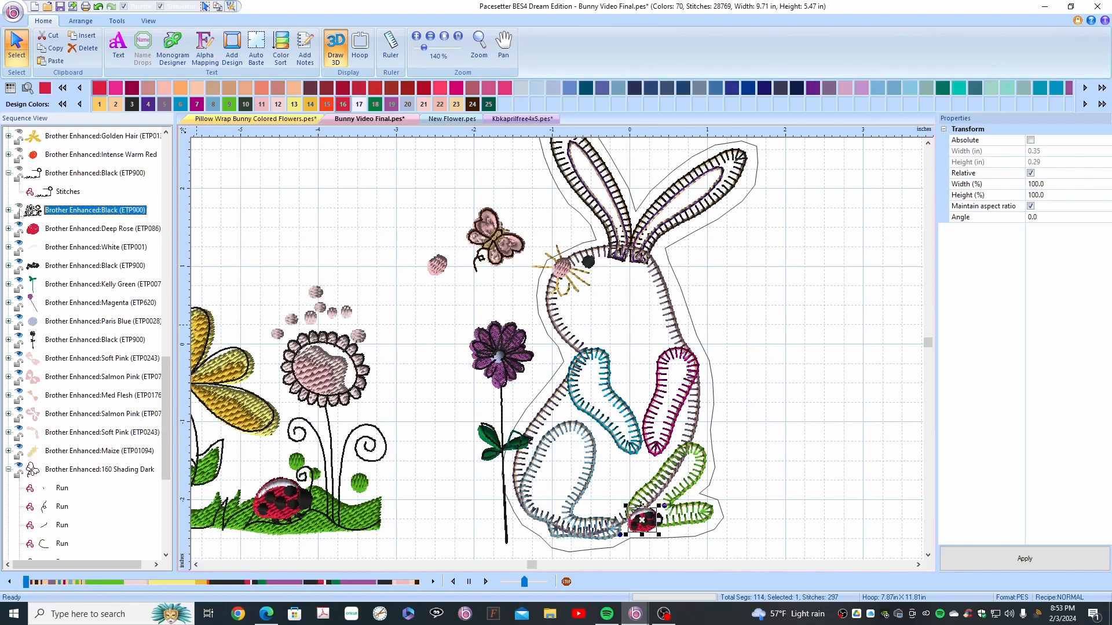
pyautogui.click(21, 169)
pyautogui.click(22, 151)
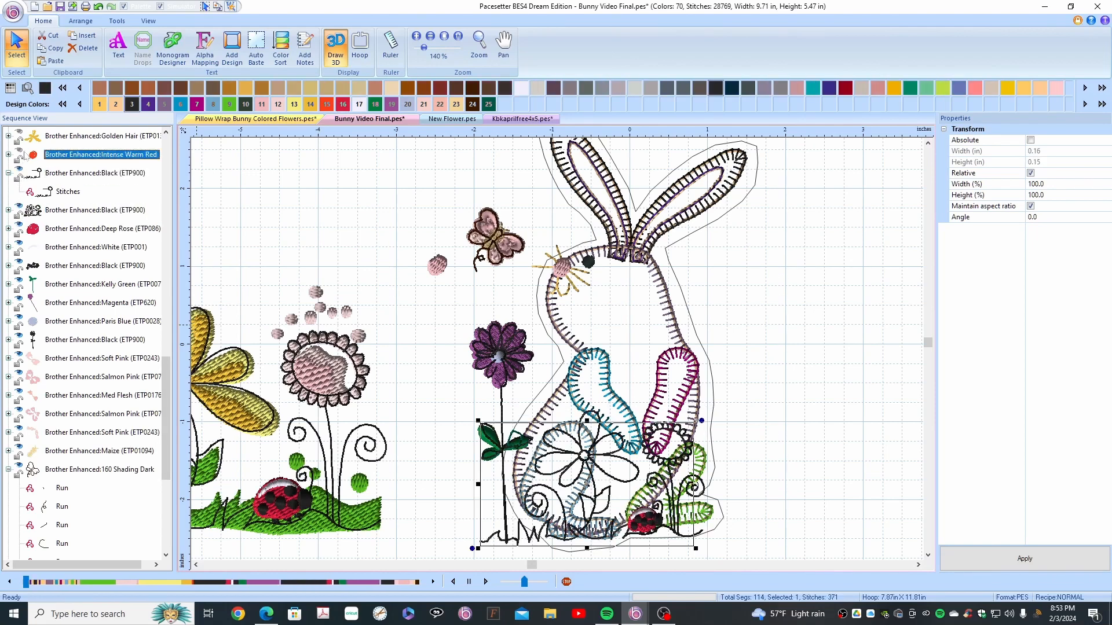
pyautogui.click(166, 132)
pyautogui.click(166, 132)
pyautogui.click(166, 132)
pyautogui.click(167, 132)
pyautogui.click(166, 132)
pyautogui.click(166, 132)
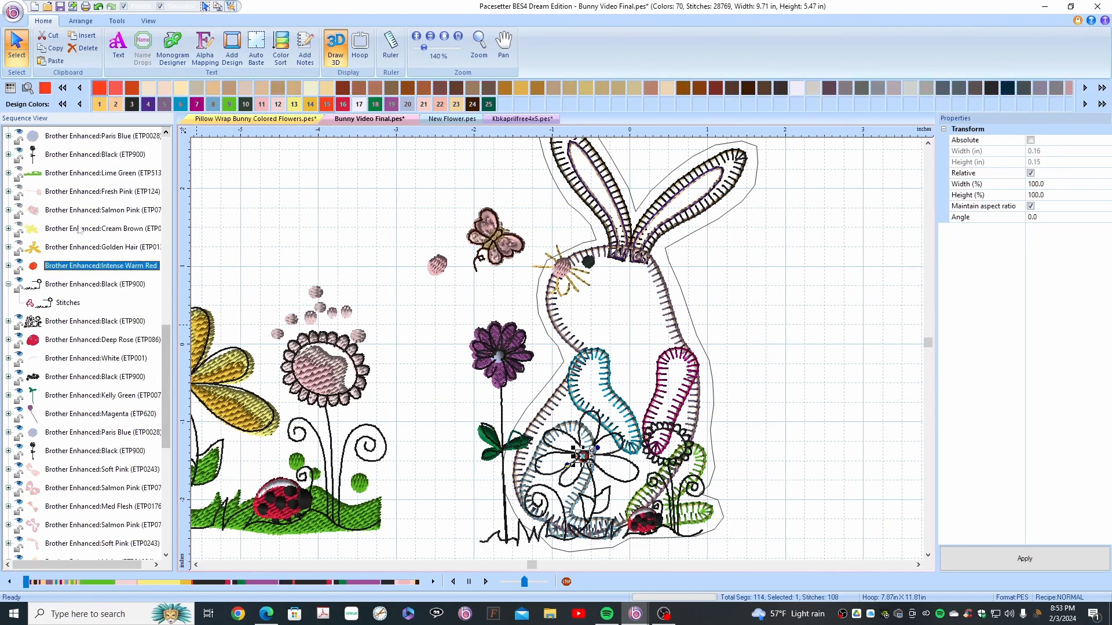
pyautogui.click(21, 245)
pyautogui.click(21, 227)
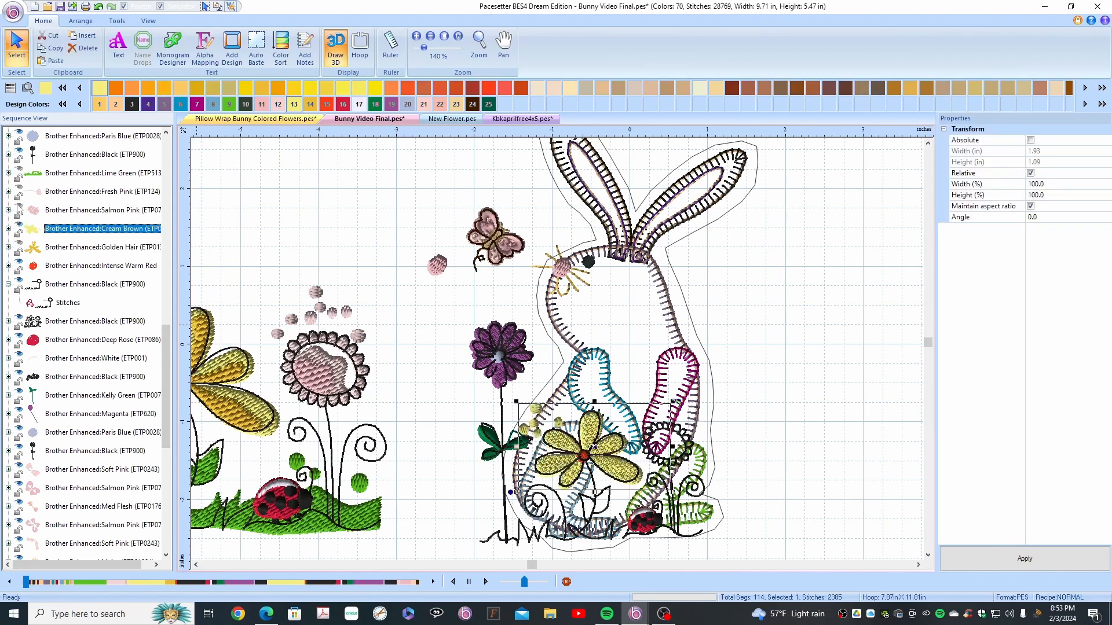
# Step: Show the hidden Salmon Pink, Fresh Pink and Lime Green layers of the small pink flower and grass
pyautogui.click(21, 210)
pyautogui.click(21, 192)
pyautogui.click(20, 173)
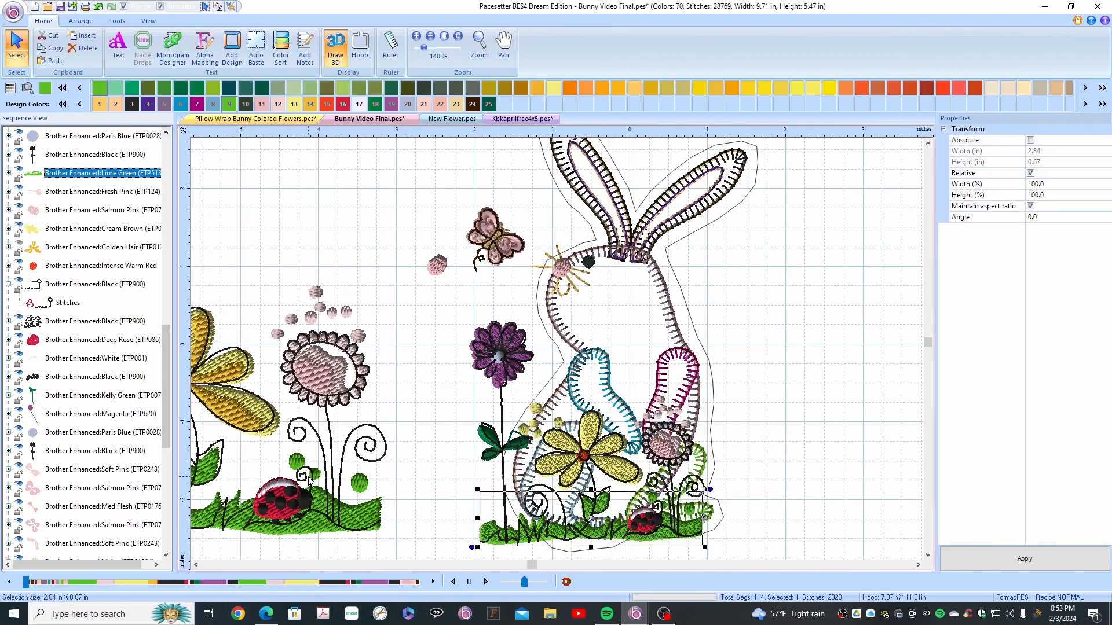
# Step: Delete the large duplicate flower, ladybug and grass scene beside the bunny, along with the stray Salmon Pink fill near the butterfly
pyautogui.click(356, 486)
pyautogui.click(359, 484)
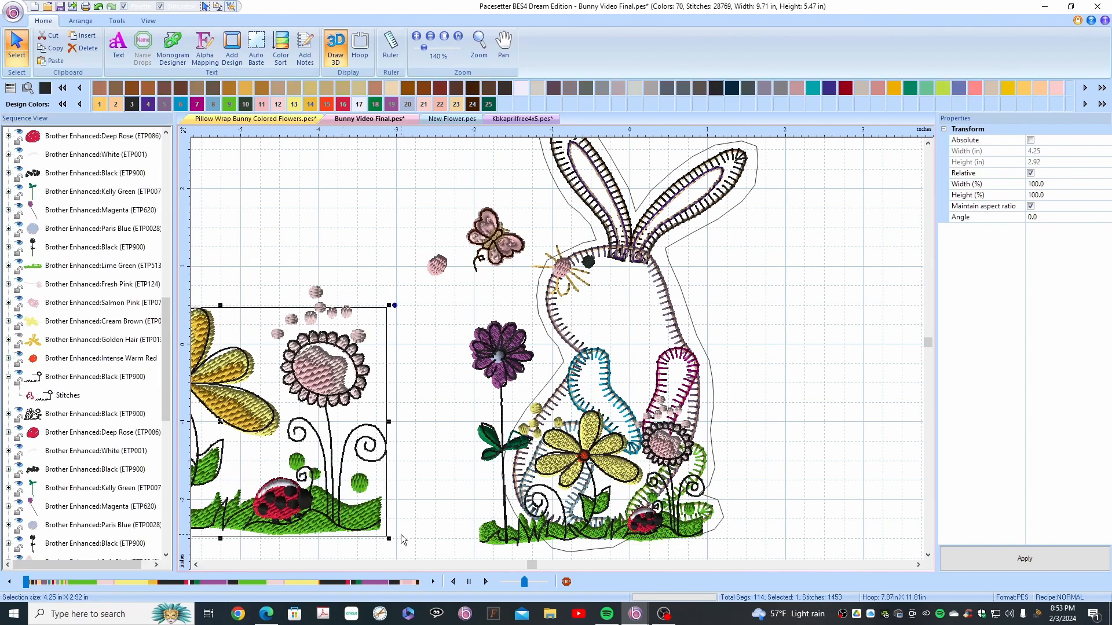
pyautogui.click(337, 510)
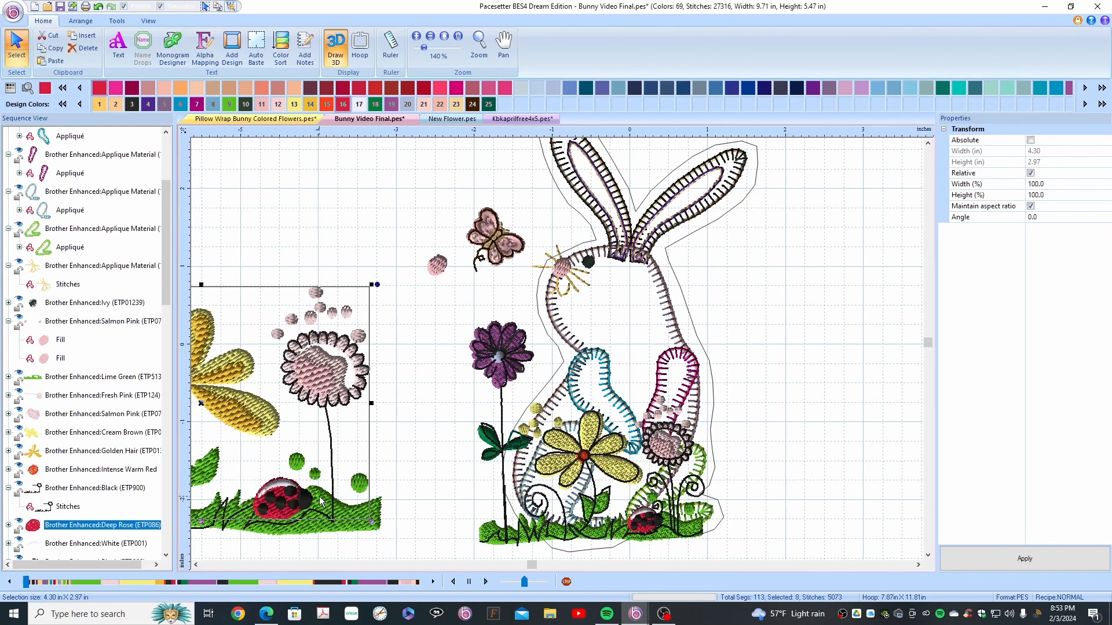
pyautogui.press('Delete')
pyautogui.press('Delete')
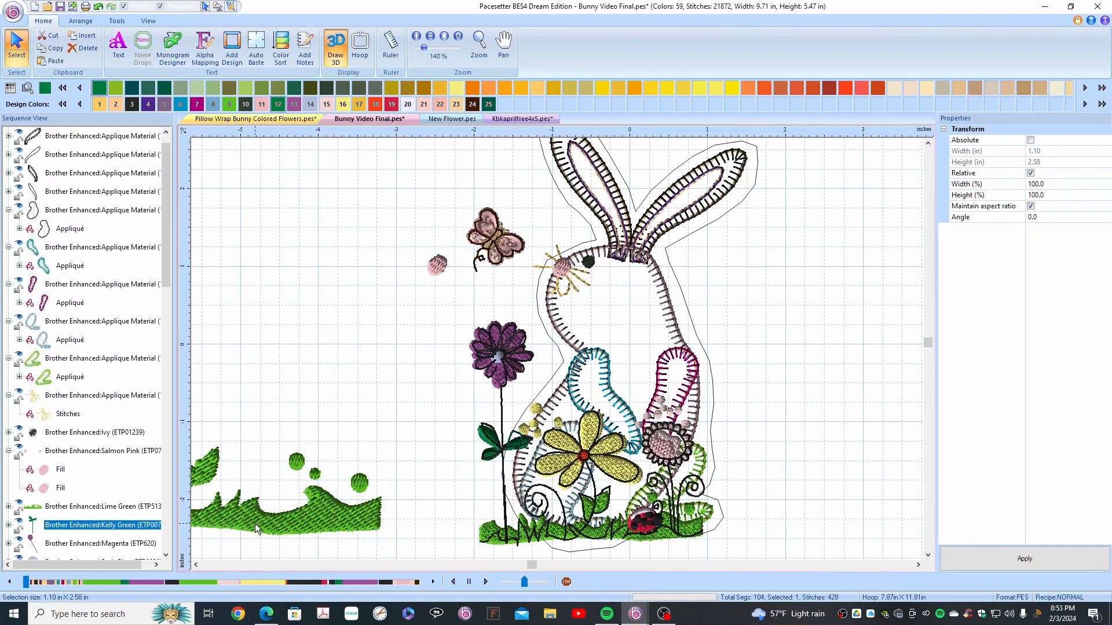
pyautogui.press('Delete')
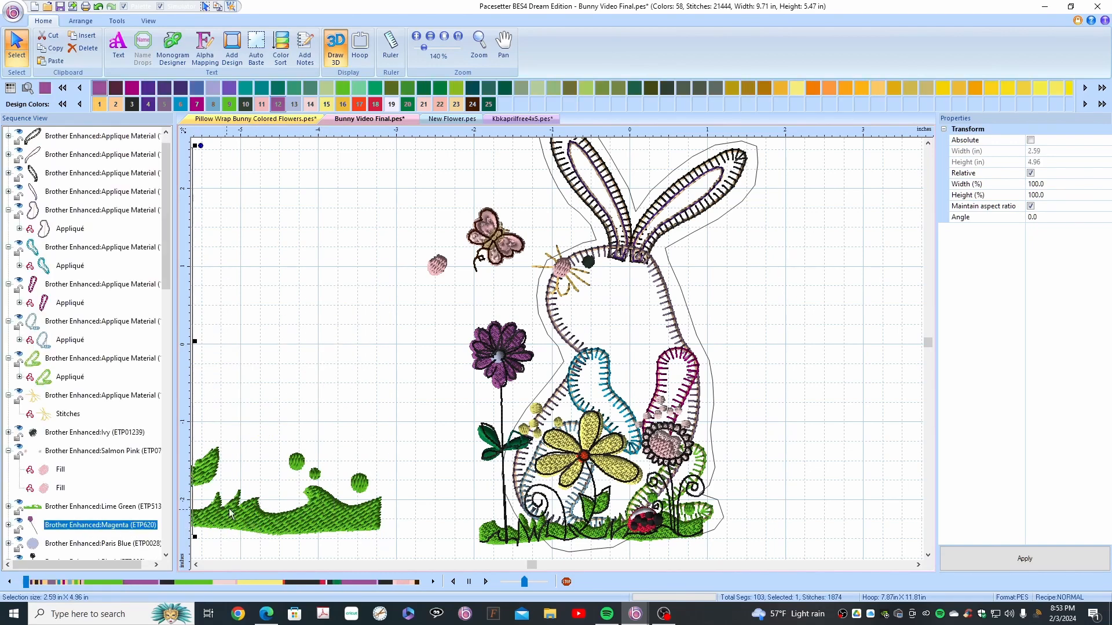
pyautogui.click(231, 512)
pyautogui.press('Delete')
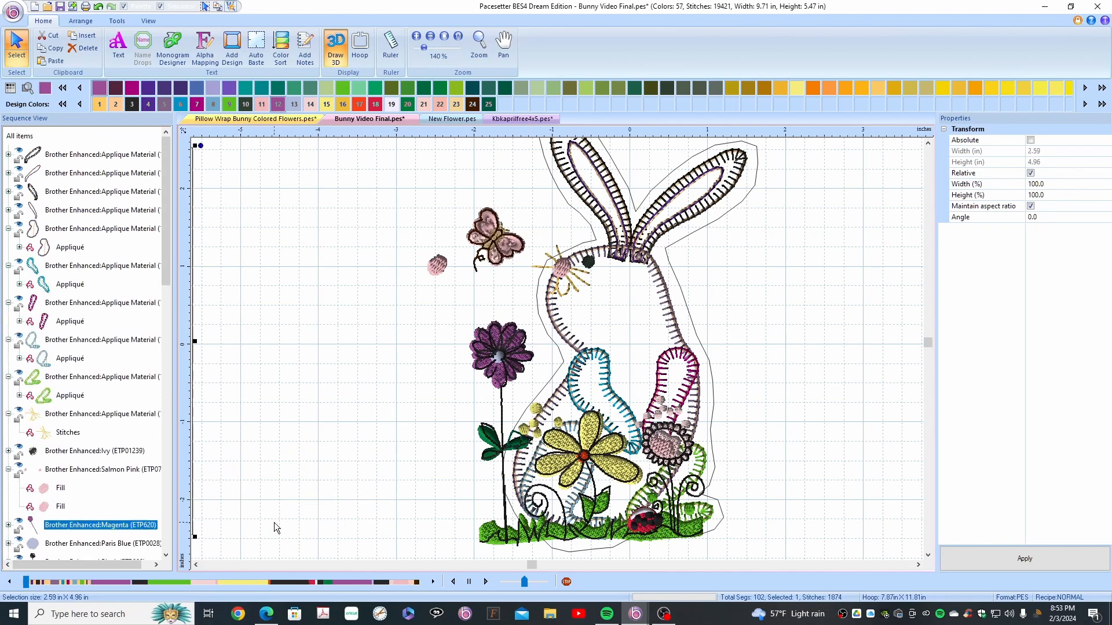
pyautogui.click(443, 270)
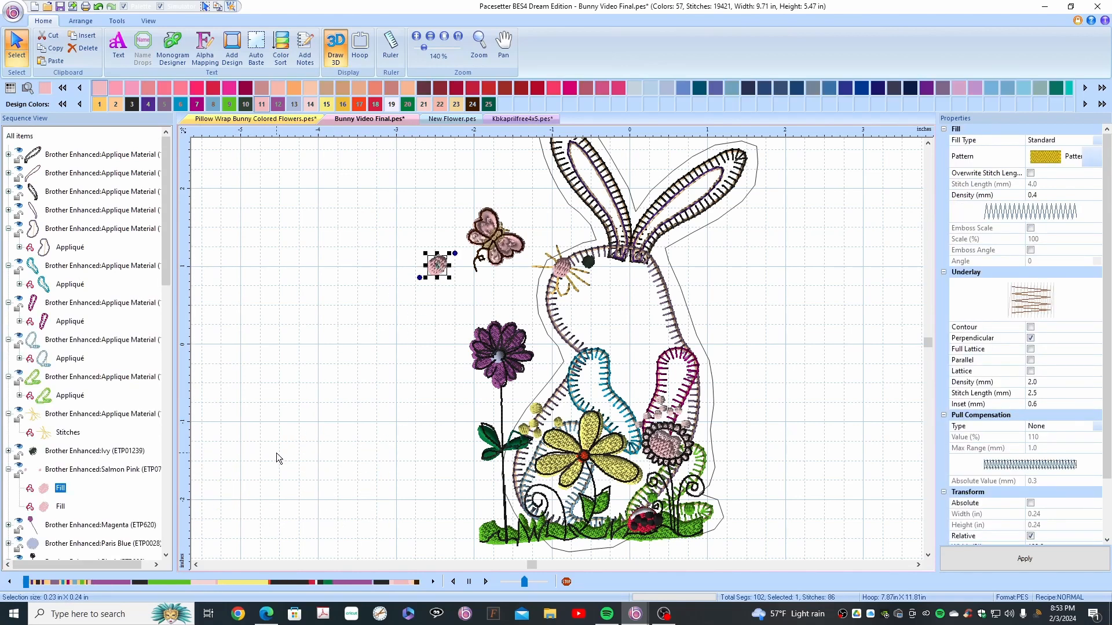
pyautogui.press('Delete')
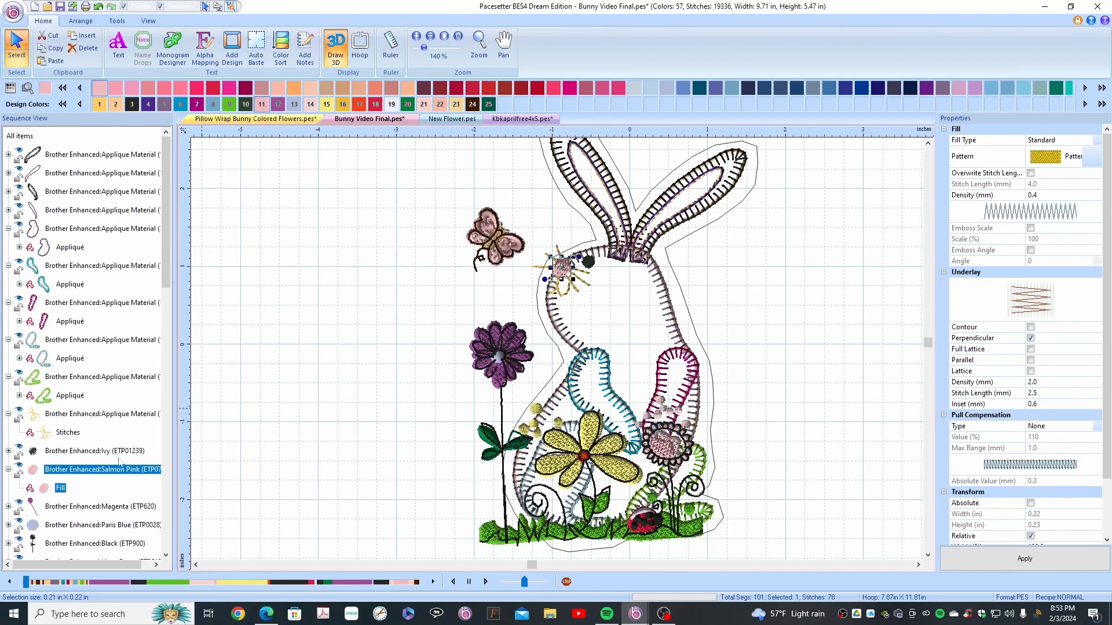
# Step: Move the Black bunny outline artwork up the sequence to directly after the Salmon Pink nose fill and preview the stitching from its start
pyautogui.moveTo(166, 274)
pyautogui.mouseDown()
pyautogui.moveTo(180, 344)
pyautogui.moveTo(176, 569)
pyautogui.mouseUp()
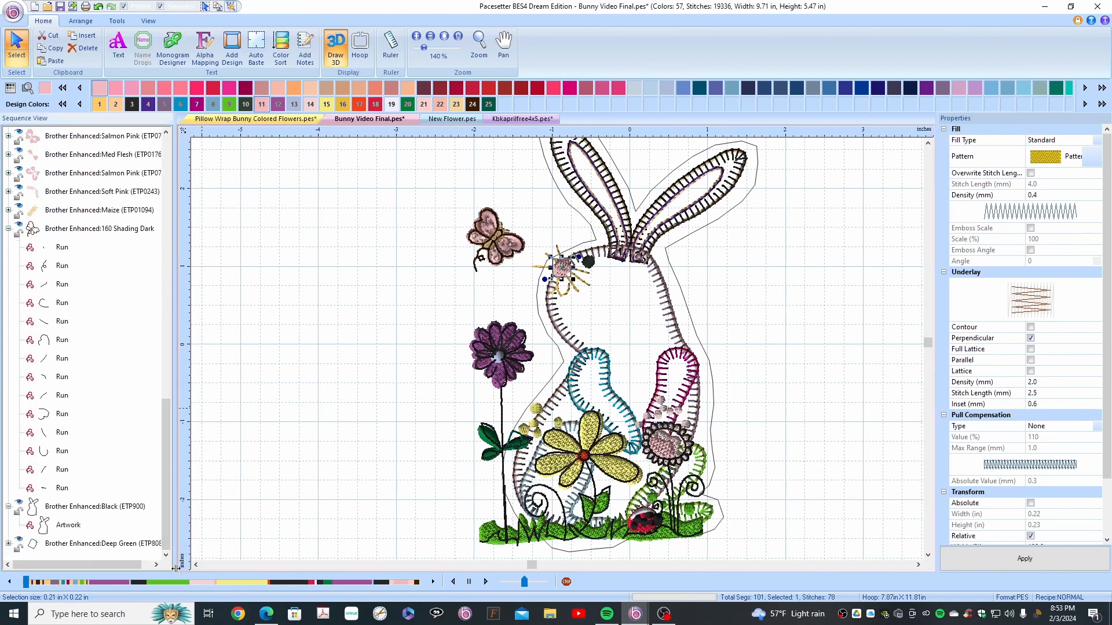
pyautogui.click(84, 507)
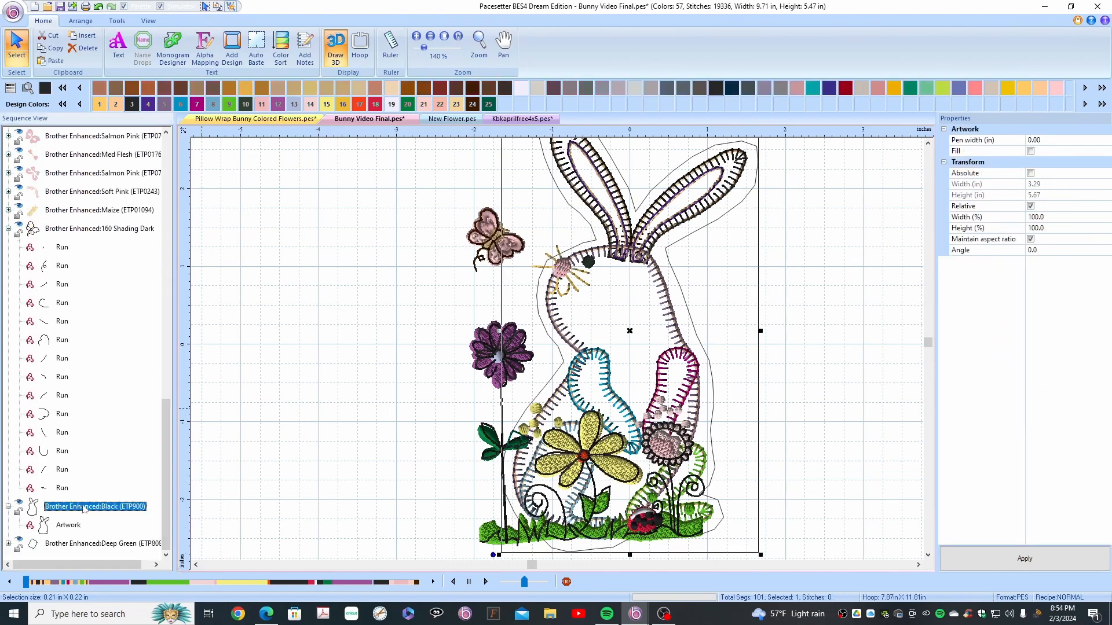
pyautogui.moveTo(87, 497); pyautogui.dragTo(60, 387)
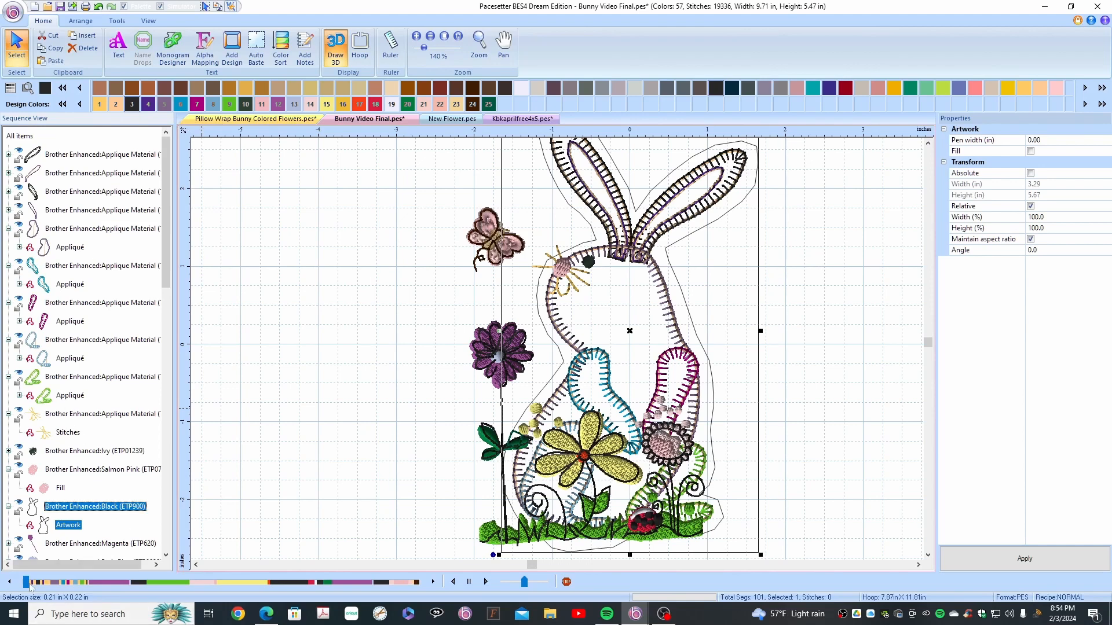
pyautogui.click(26, 583)
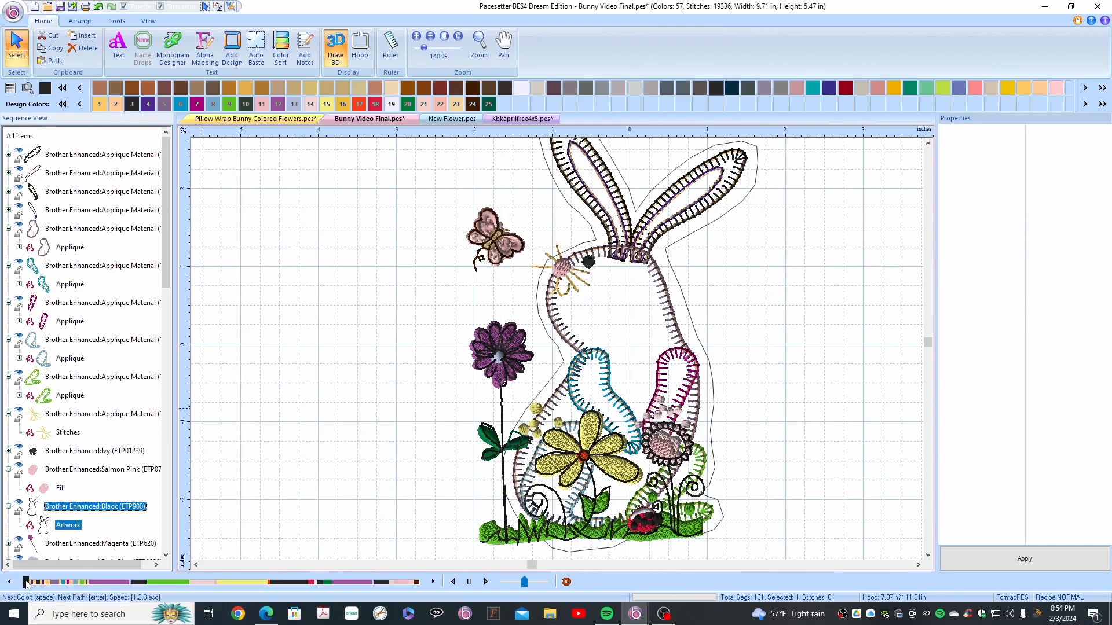
pyautogui.click(23, 587)
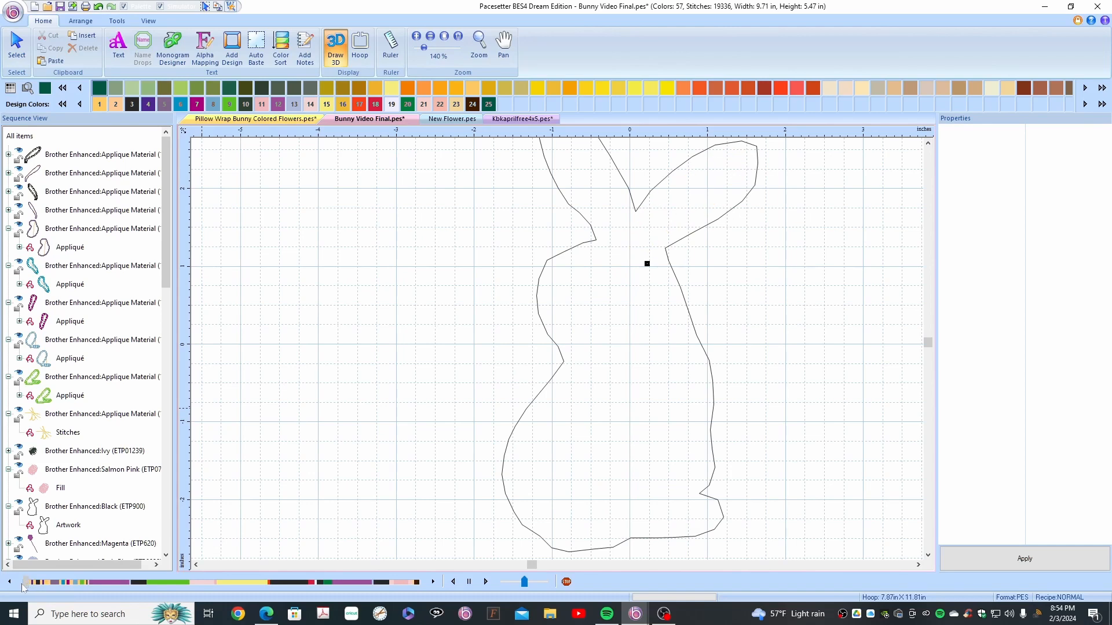
# Step: Convert the bunny outline artwork to an appliqué and choose Run as its appliqué type
pyautogui.click(82, 505)
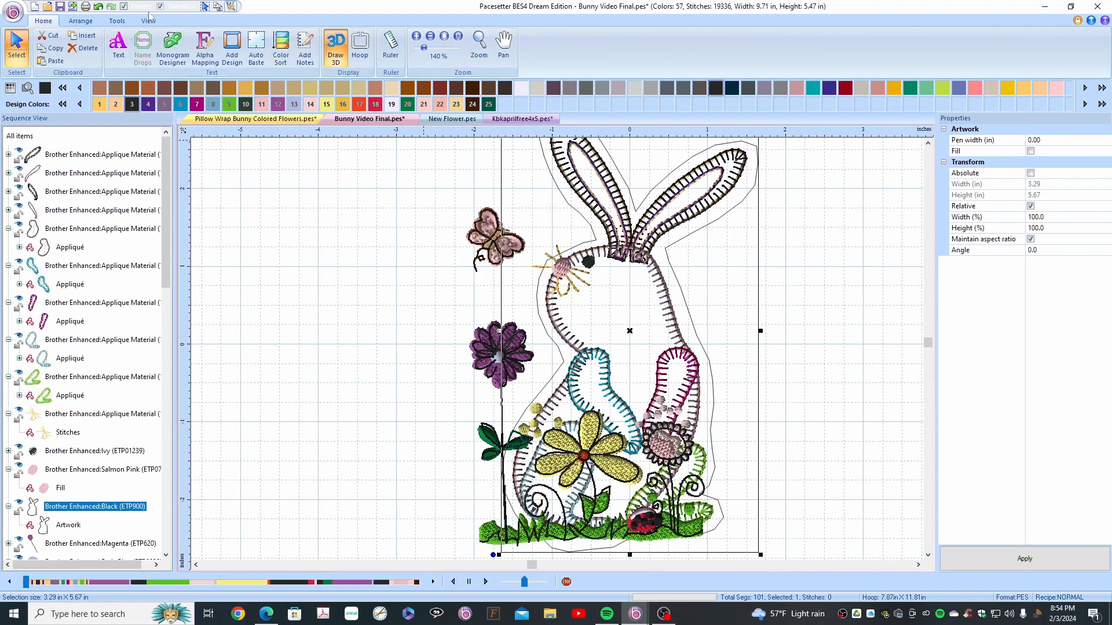
pyautogui.click(119, 21)
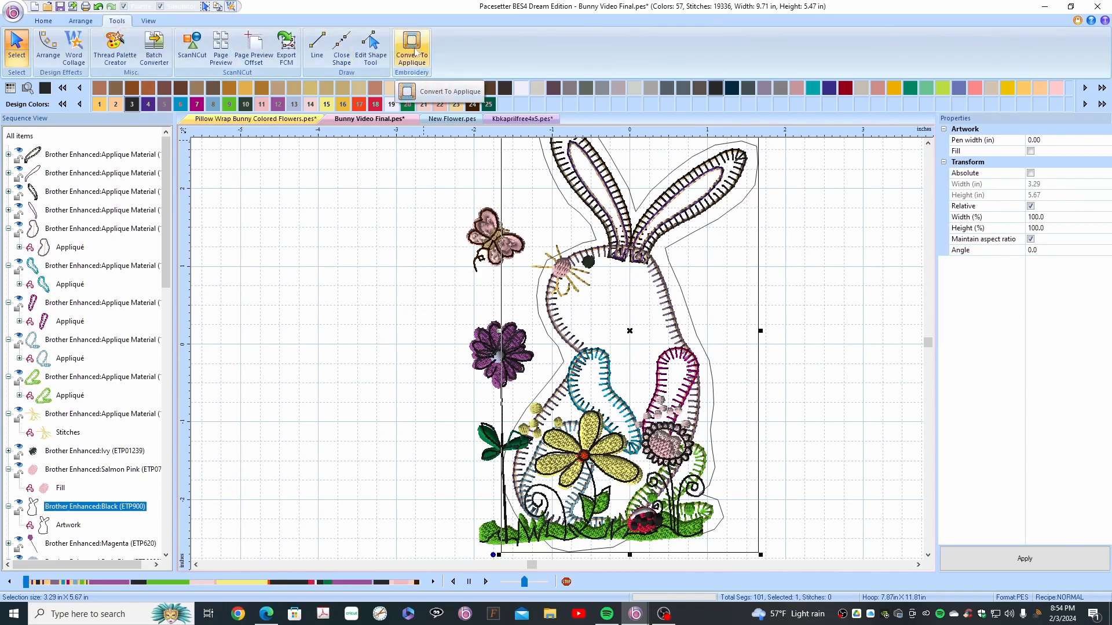
pyautogui.click(417, 54)
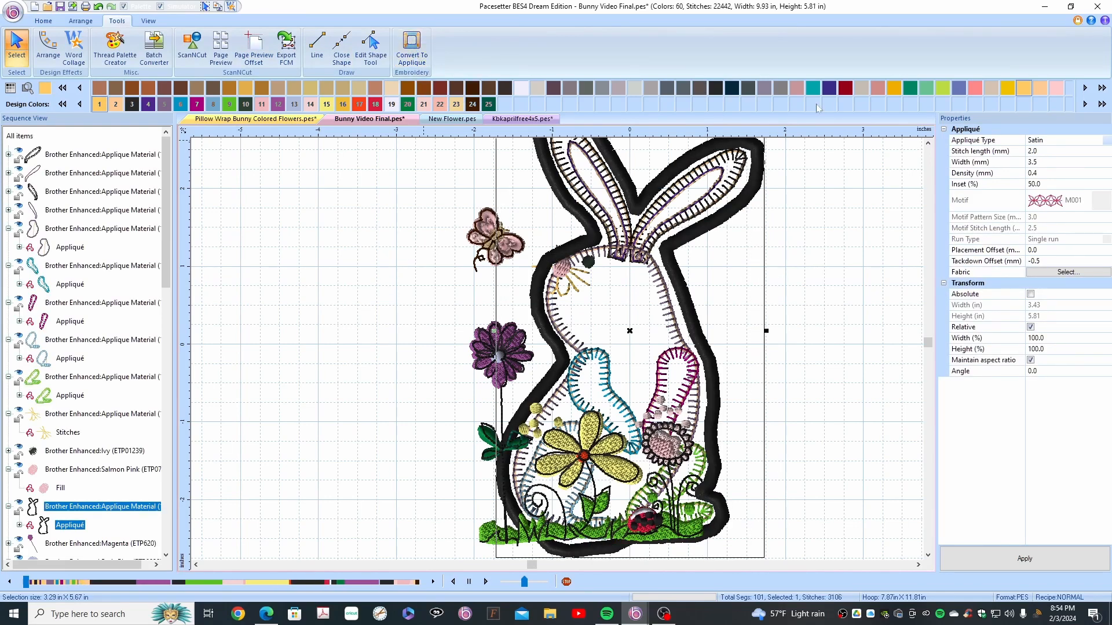
pyautogui.click(1107, 141)
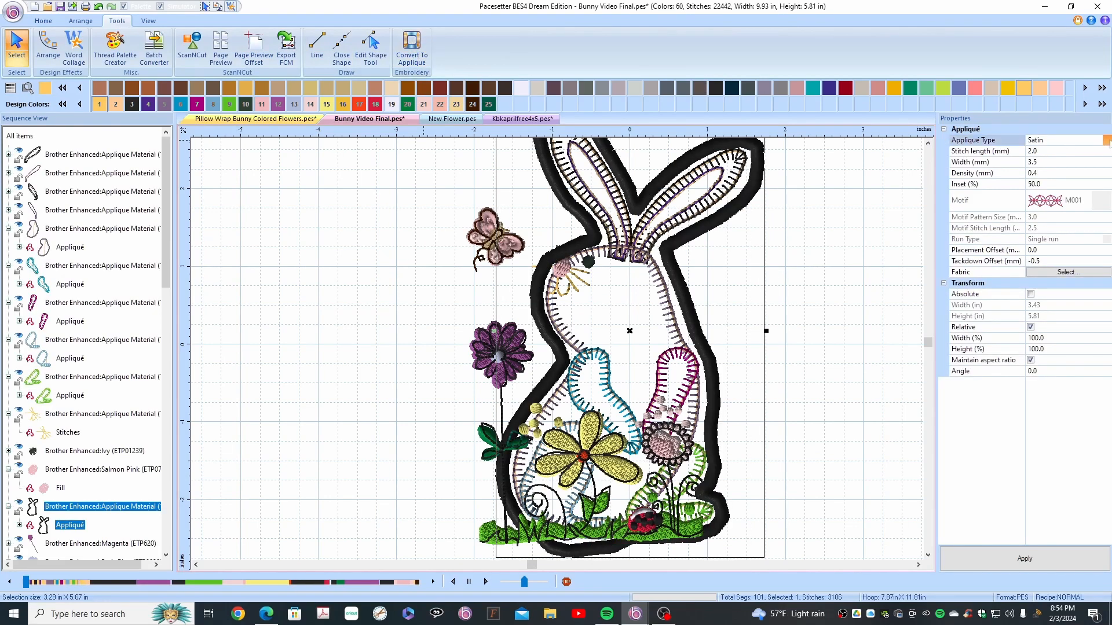
pyautogui.click(1107, 141)
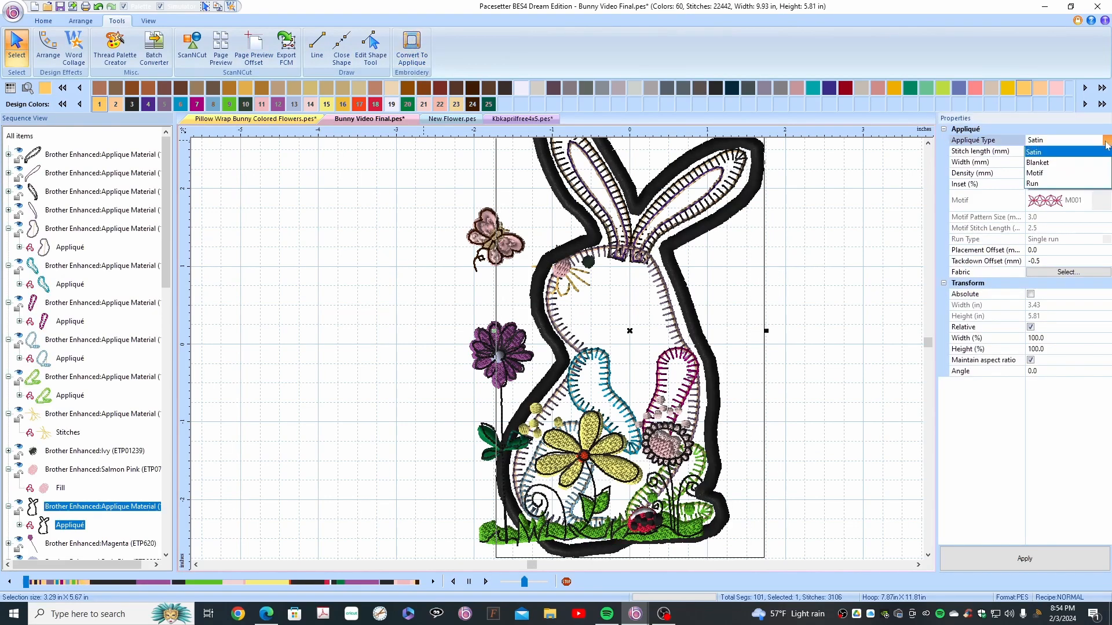
pyautogui.click(1037, 185)
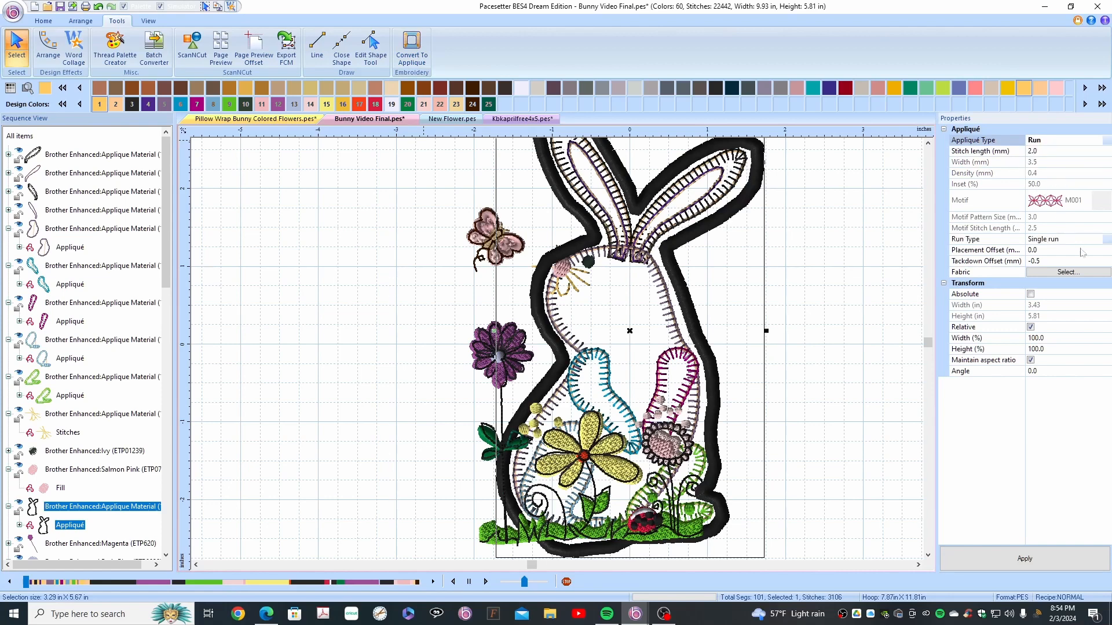
# Step: Set the outline appliqué's run type to Bean and its tackdown offset to 0 mm, and apply the changes
pyautogui.click(1107, 242)
pyautogui.click(1107, 242)
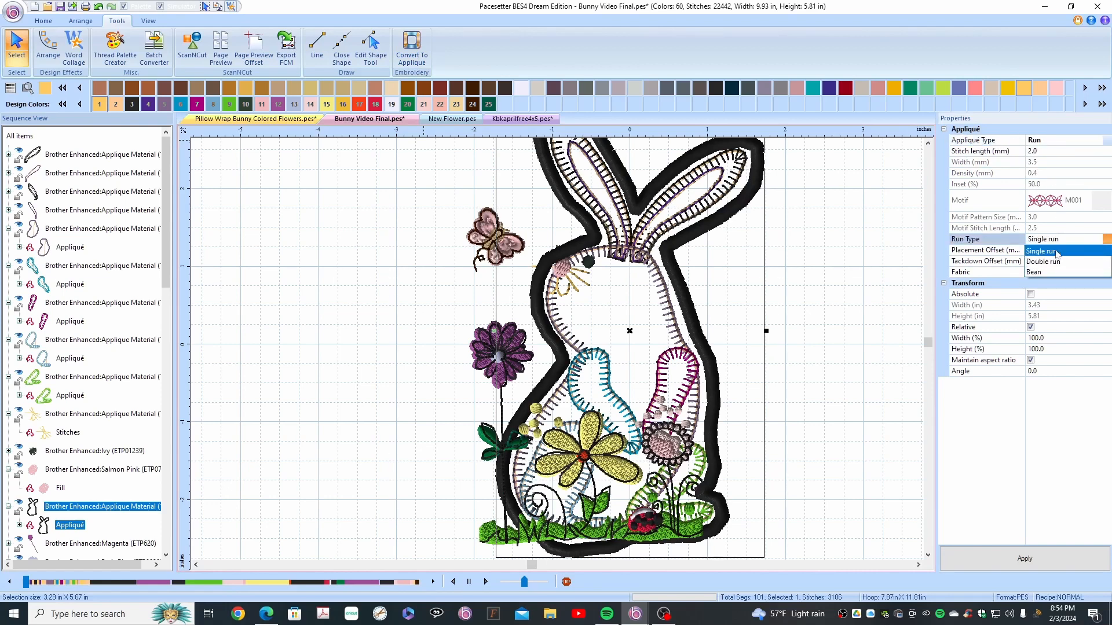
pyautogui.click(1037, 274)
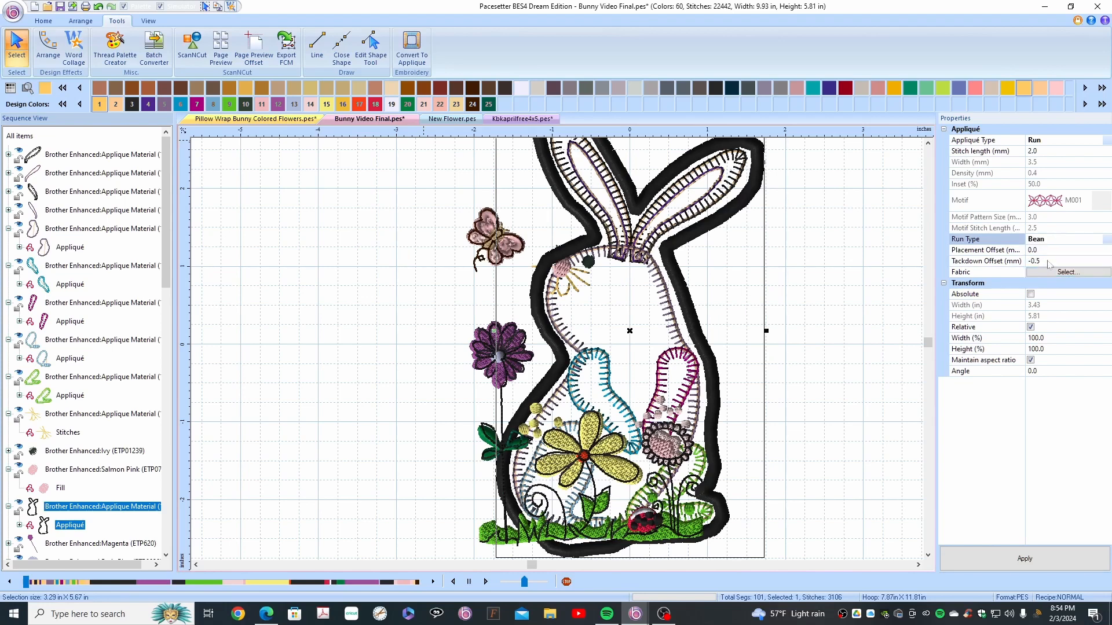
pyautogui.click(1049, 261)
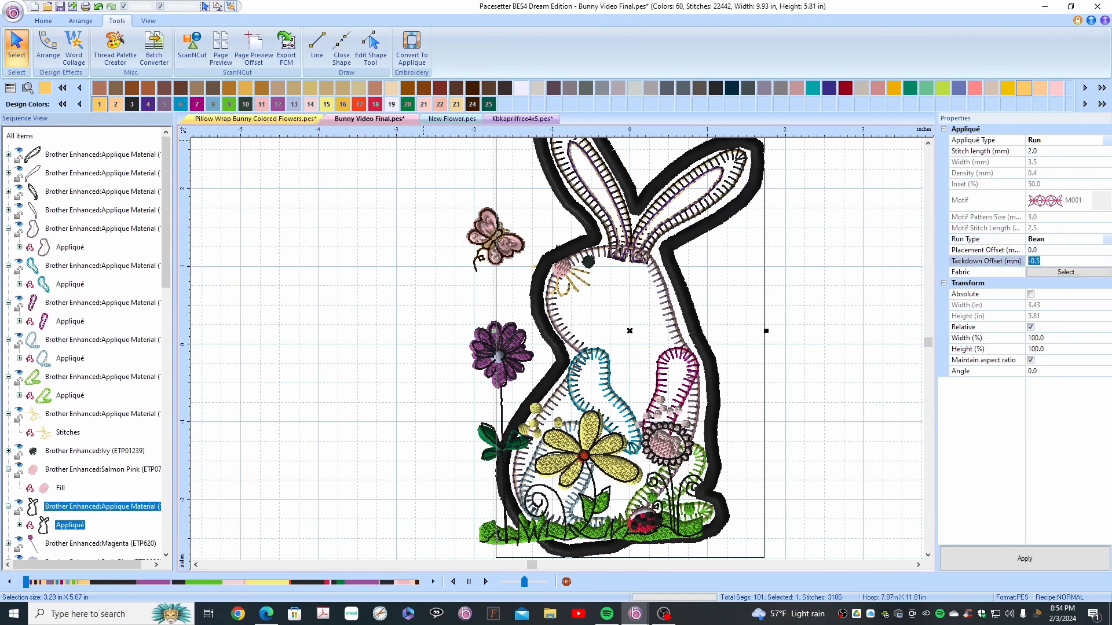
pyautogui.write('0')
pyautogui.click(1023, 555)
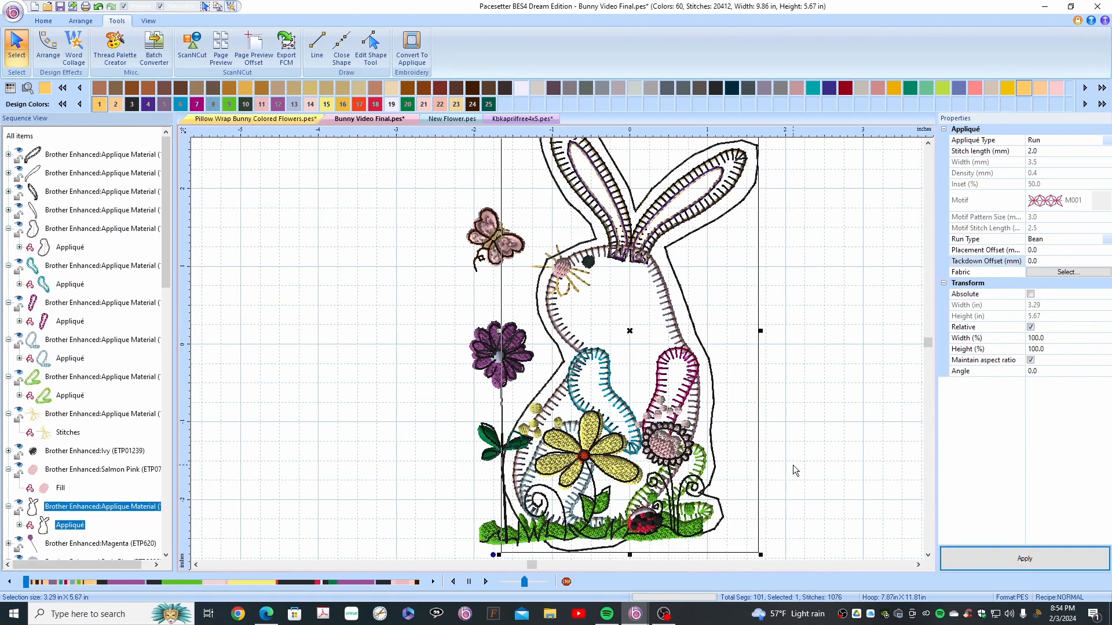
# Step: Expand the outline appliqué's color steps, then copy the whole appliqué into a new blank design
pyautogui.click(20, 525)
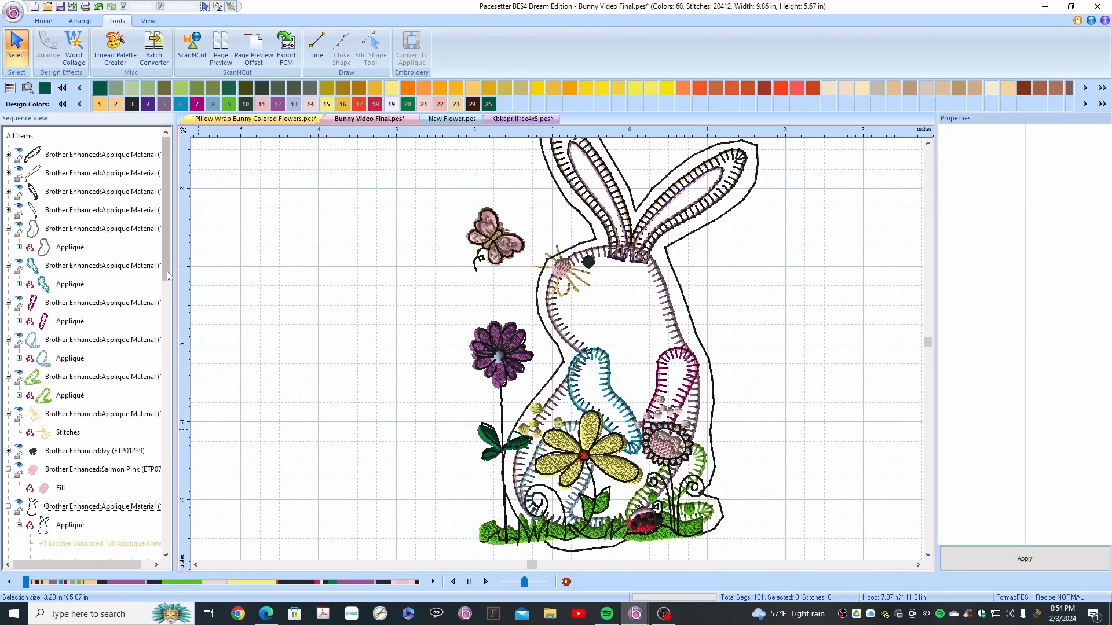
pyautogui.scroll(-3, 171, 459)
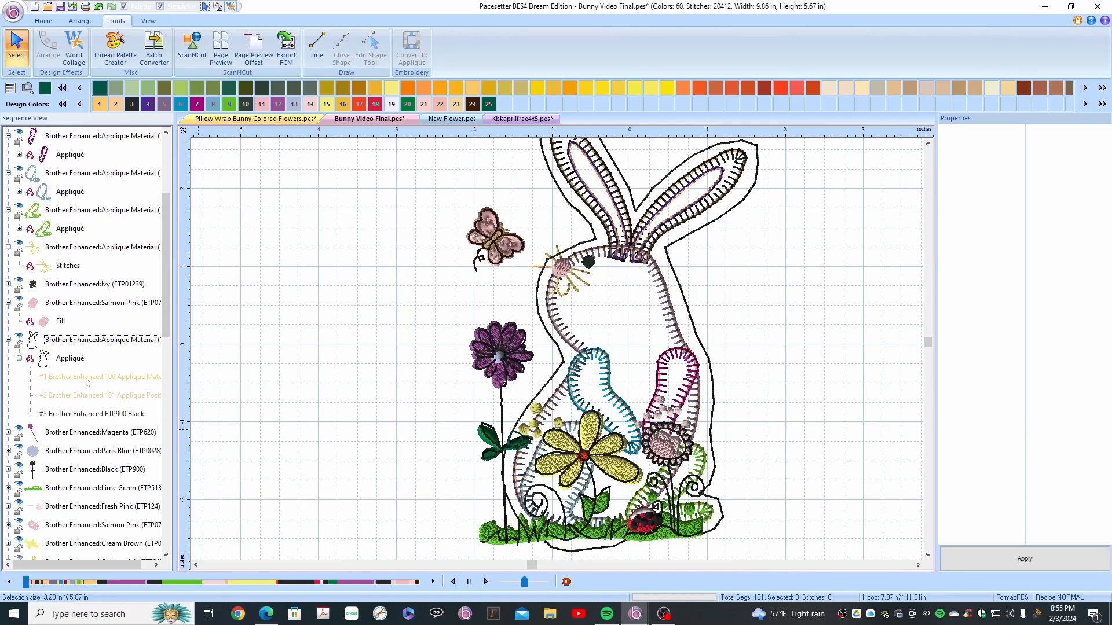
pyautogui.click(77, 343)
pyautogui.rightClick(76, 342)
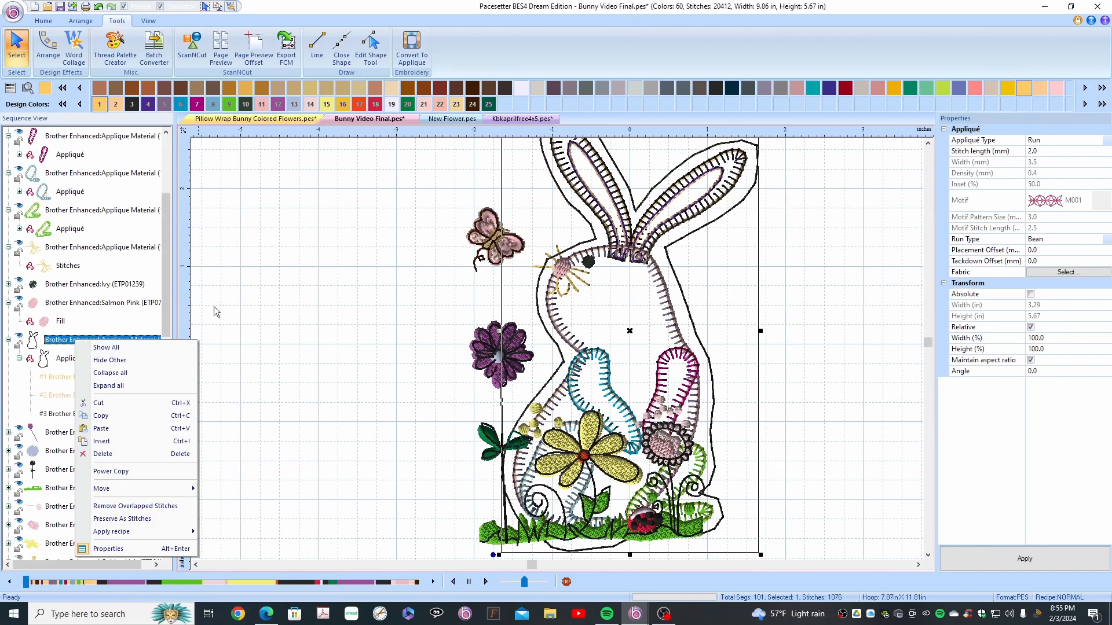
pyautogui.click(103, 416)
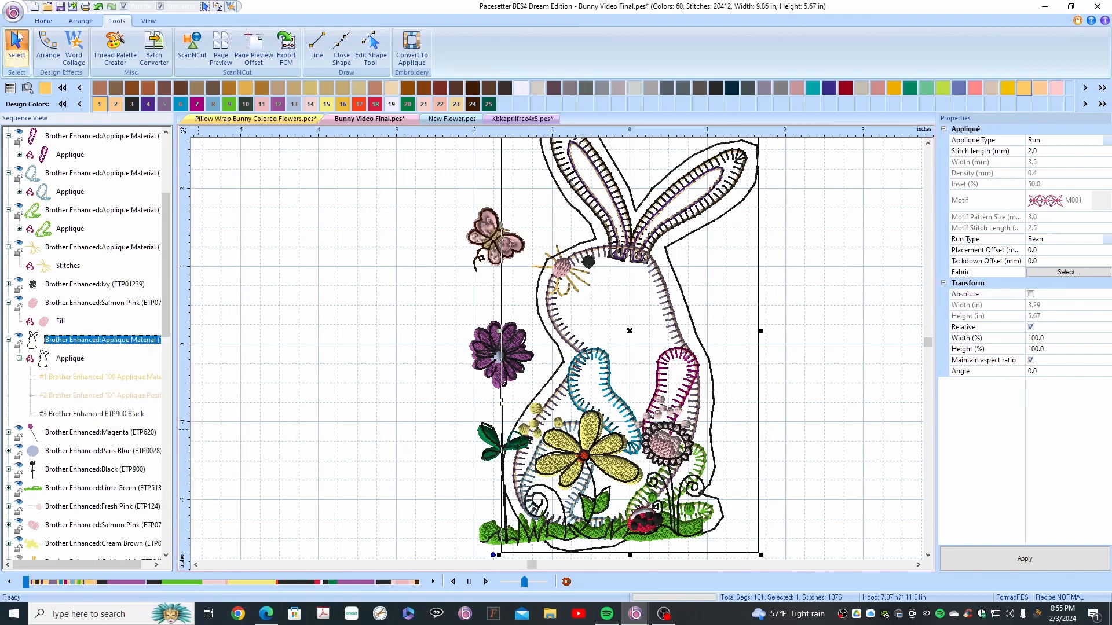
pyautogui.click(35, 6)
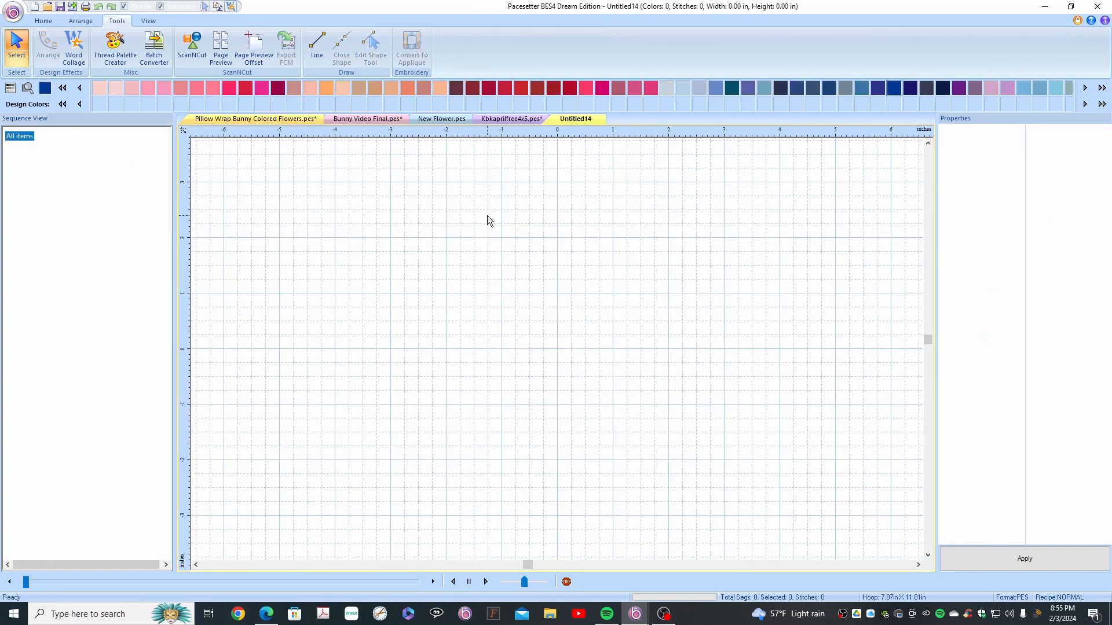
pyautogui.rightClick(534, 307)
pyautogui.click(559, 340)
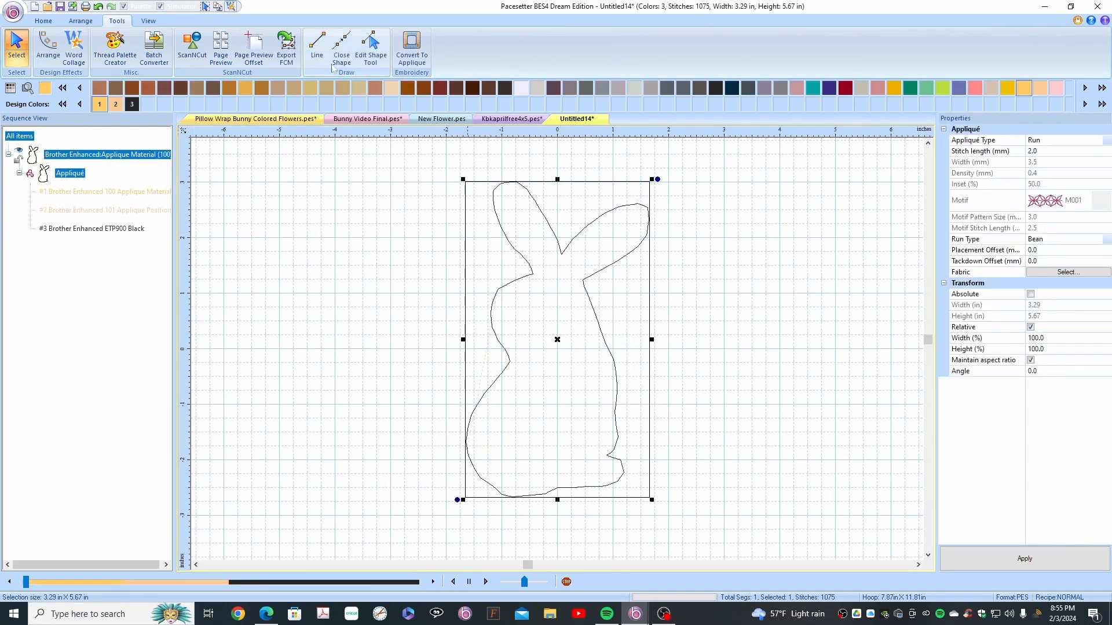
# Step: Show the editable shape points of the copied bunny outline appliqué with the Edit Shape Tool
pyautogui.click(371, 47)
pyautogui.click(371, 46)
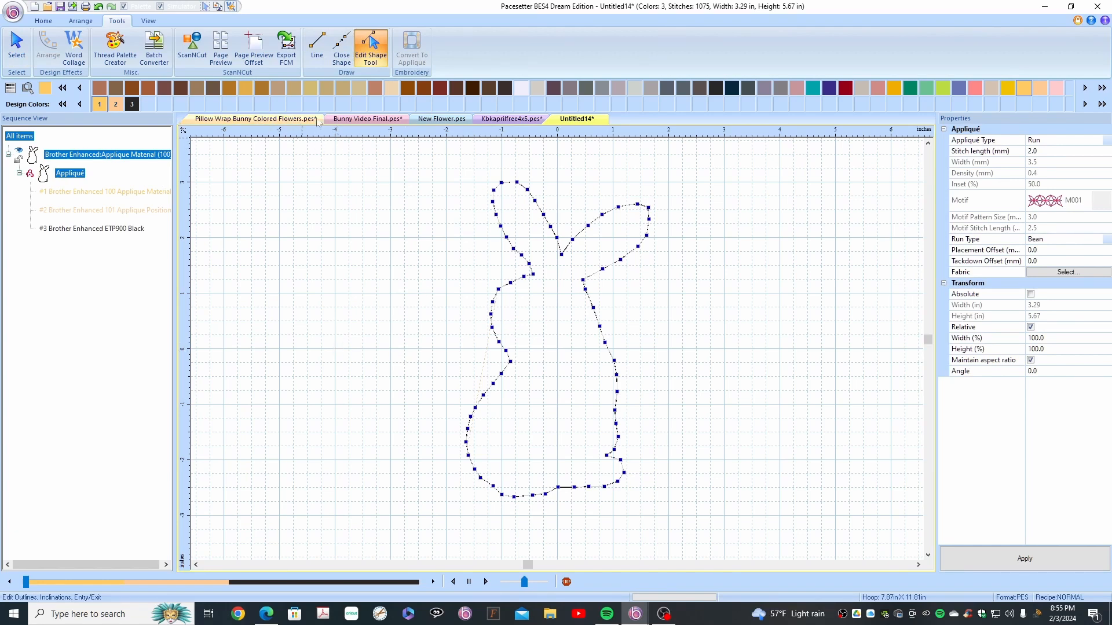
# Step: Return to Bunny Video Final.pes and preserve its bunny outline appliqué as stitches
pyautogui.click(368, 119)
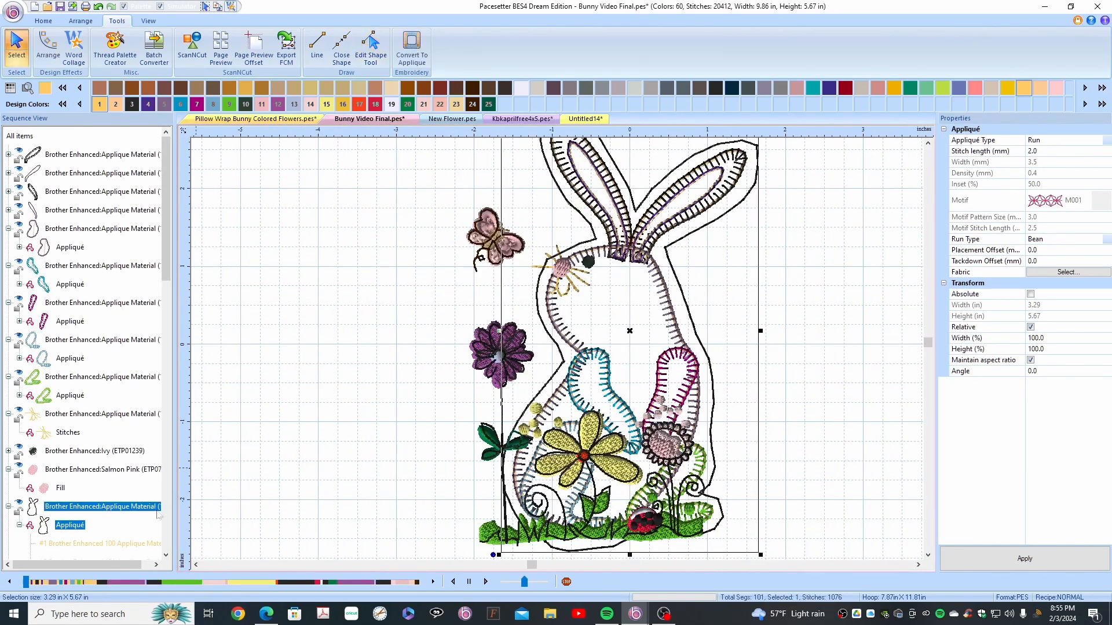
pyautogui.rightClick(108, 509)
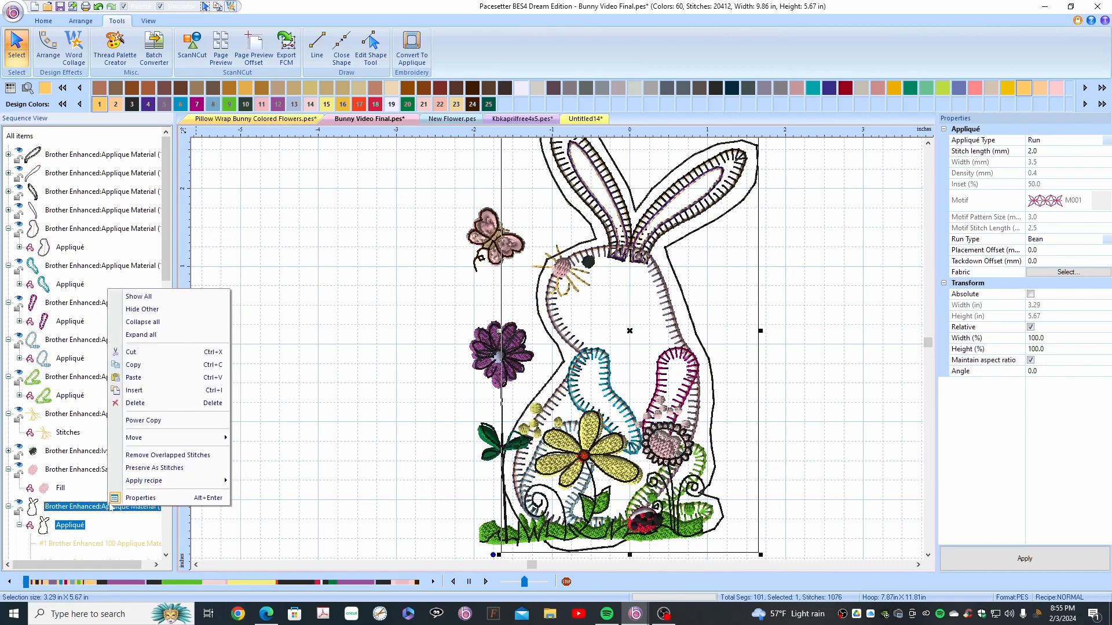
pyautogui.click(165, 468)
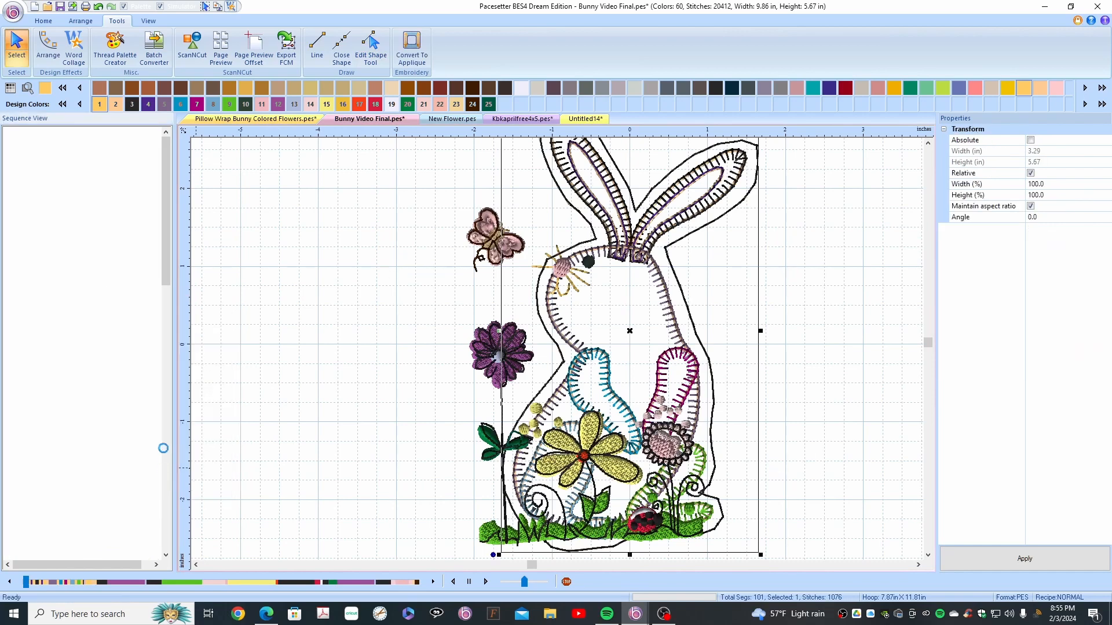
# Step: Delete the Black (ETP900) outline and the Applique Position outline from the separated bunny outline stitches
pyautogui.moveTo(165, 269); pyautogui.dragTo(169, 312)
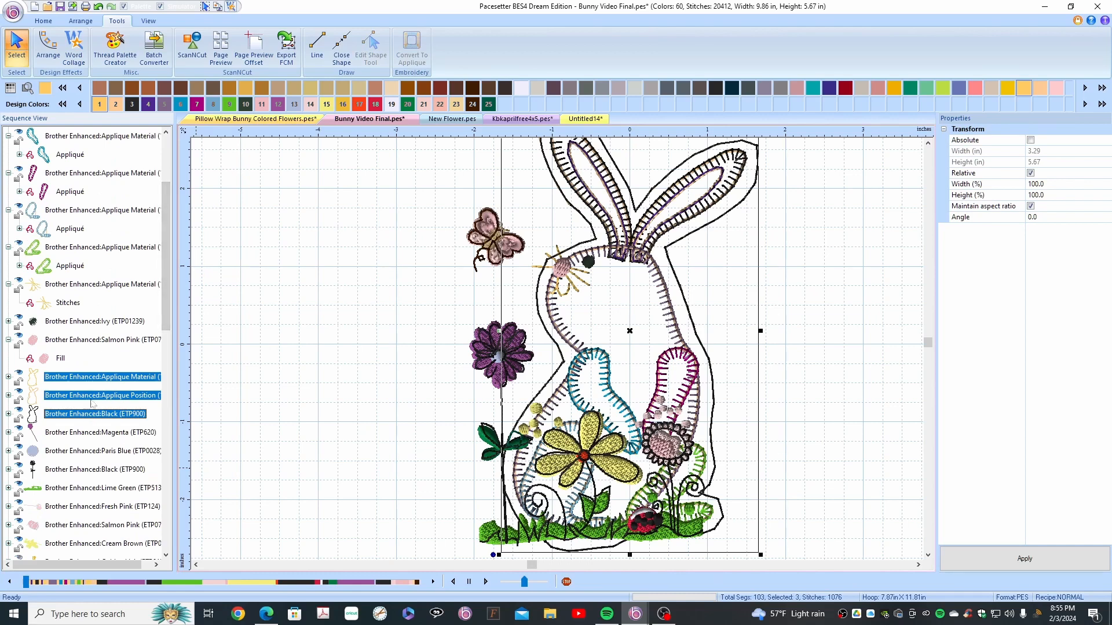
pyautogui.click(89, 414)
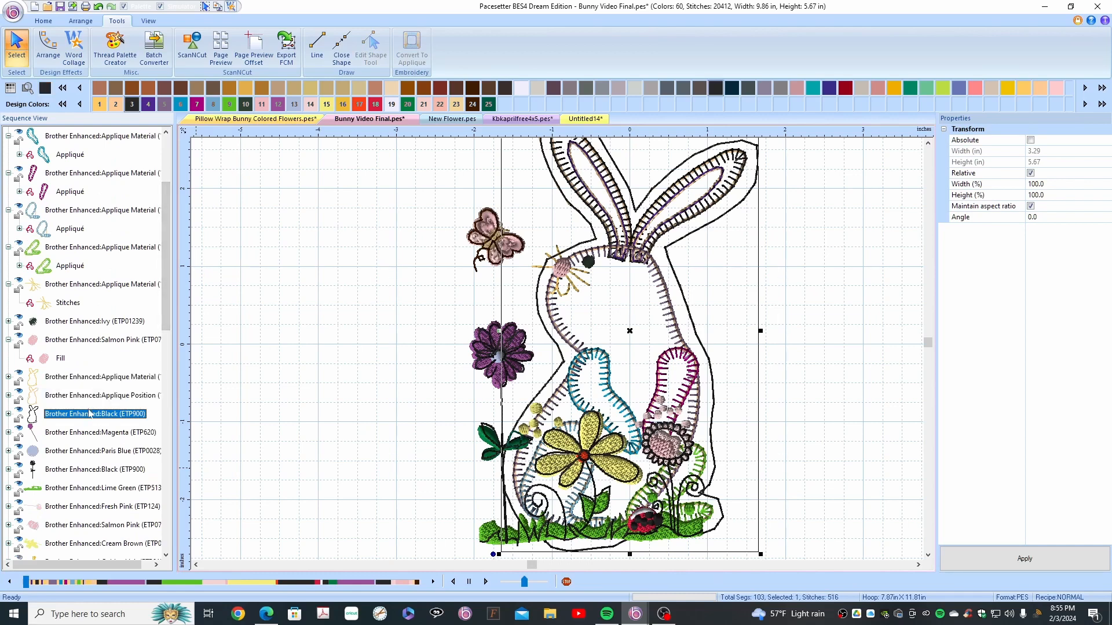
pyautogui.press('Delete')
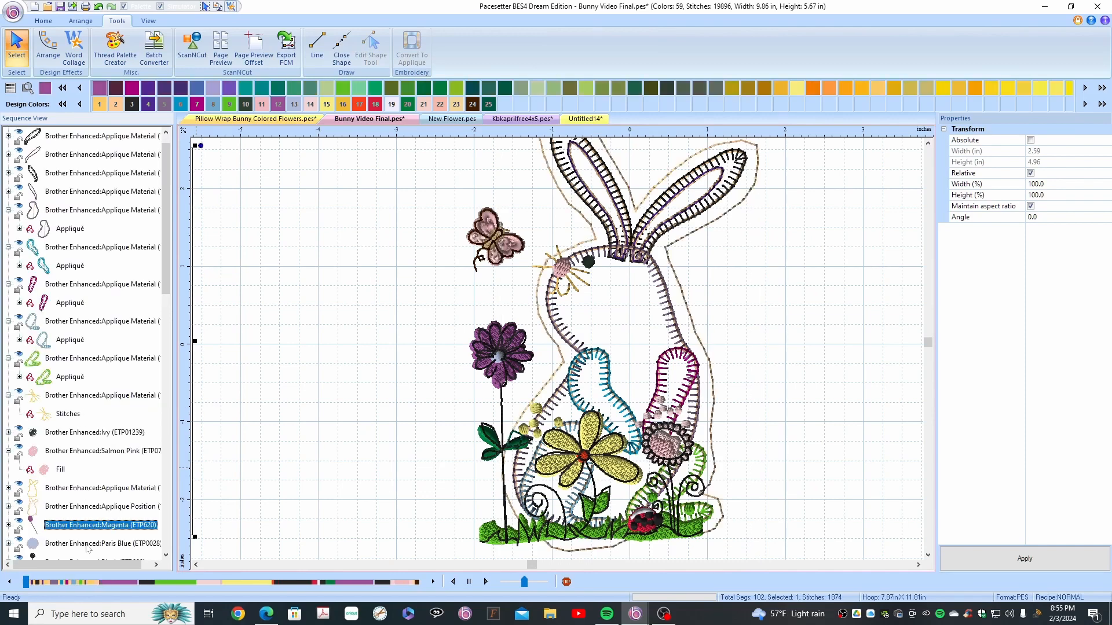
pyautogui.click(79, 513)
pyautogui.press('Delete')
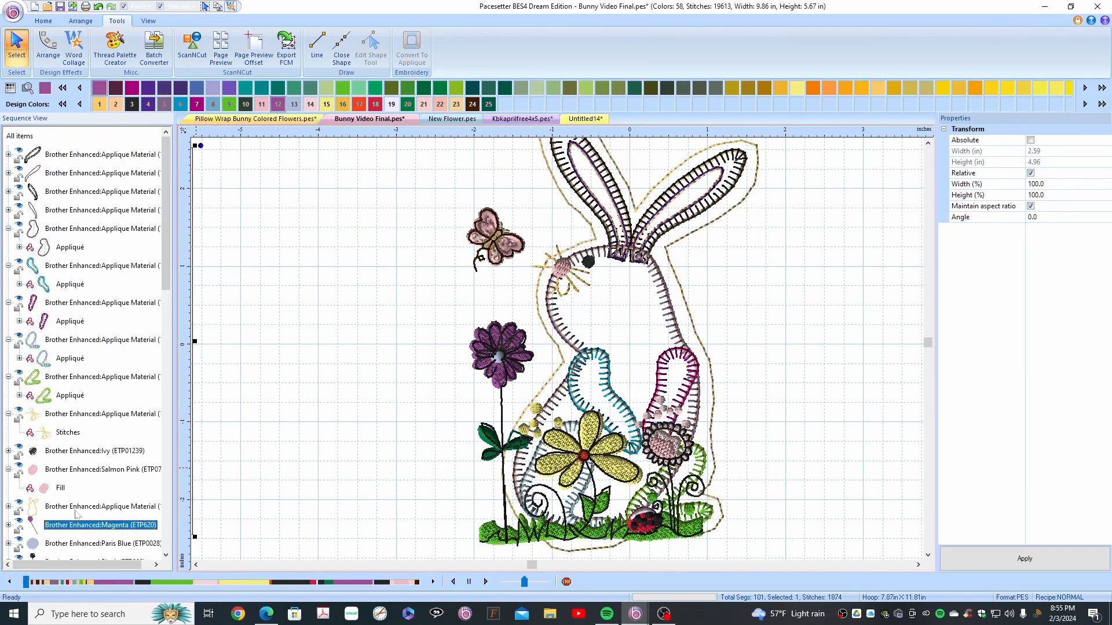
# Step: Recolor the remaining Applique Material bunny outline to Black (ETP900) and run the stitch preview through to the end
pyautogui.click(80, 506)
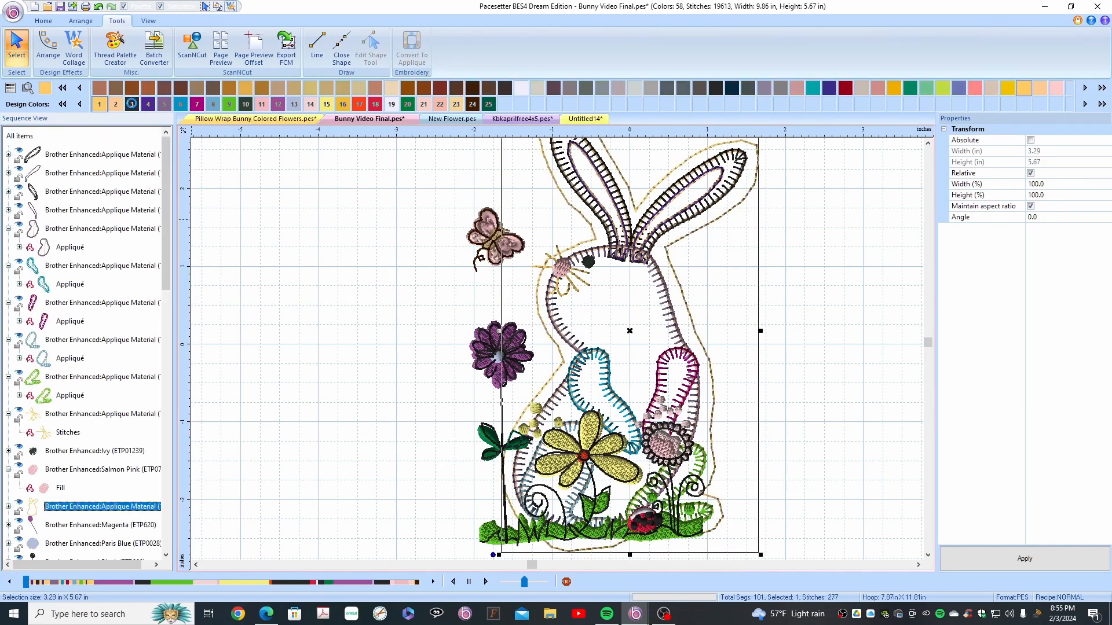
pyautogui.click(132, 105)
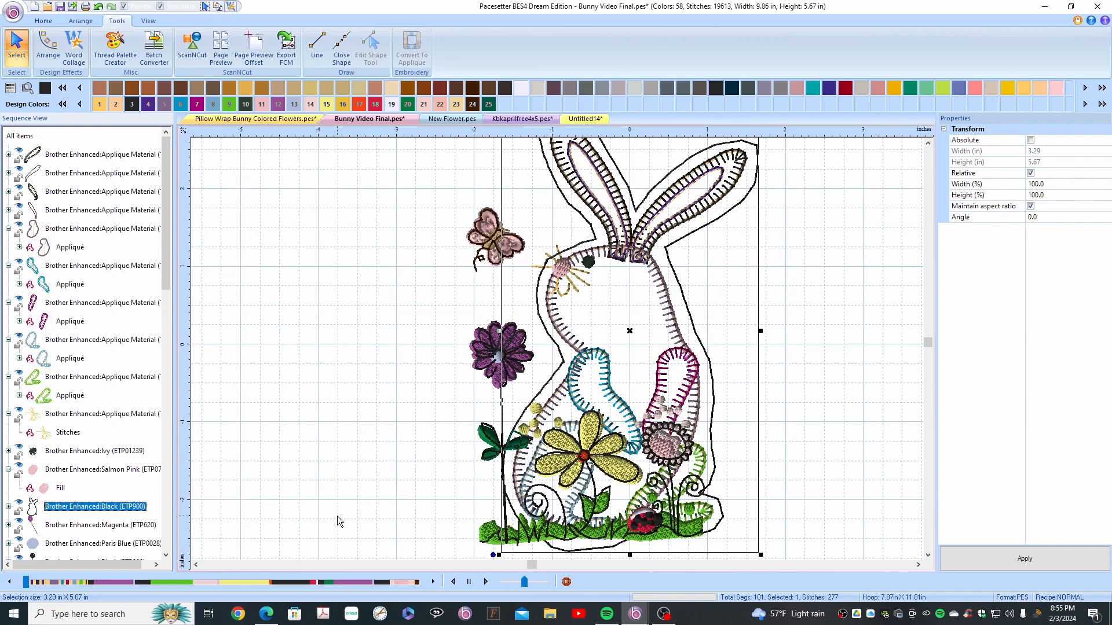
pyautogui.moveTo(26, 583)
pyautogui.mouseDown()
pyautogui.moveTo(116, 602)
pyautogui.moveTo(481, 583)
pyautogui.mouseUp()
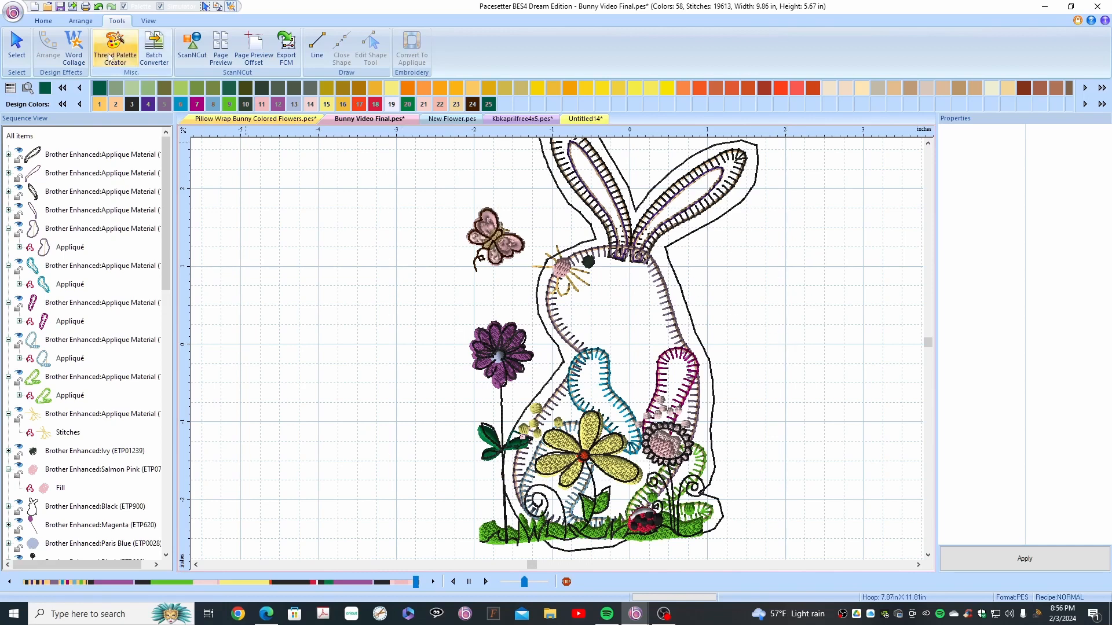
# Step: Show the backdrop photo behind the bunny design for comparison, and hide it again
pyautogui.click(148, 21)
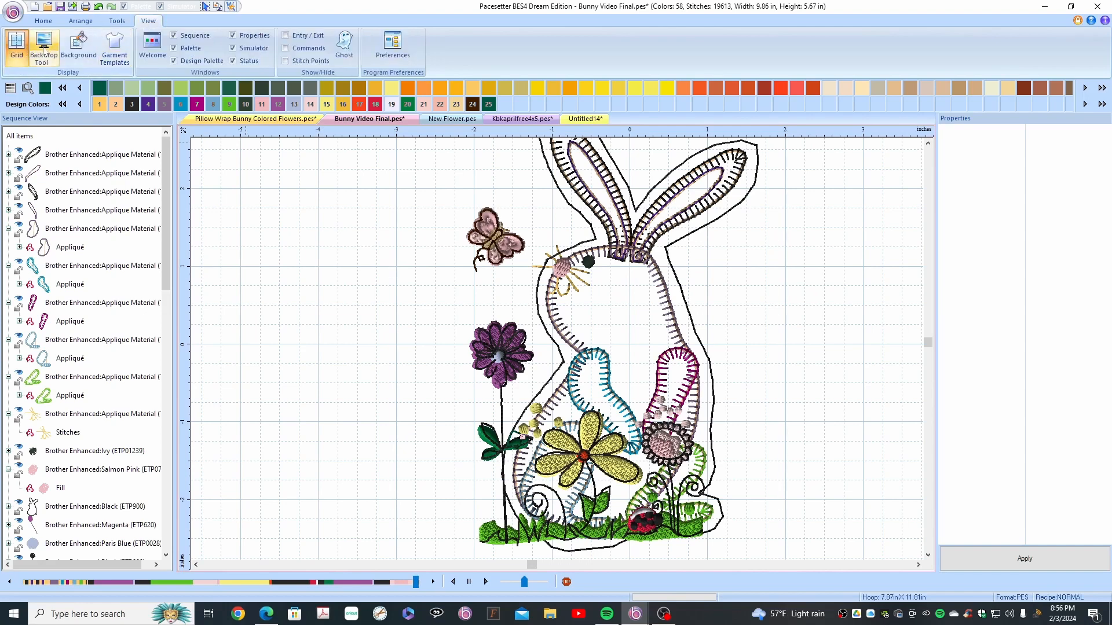
pyautogui.click(44, 51)
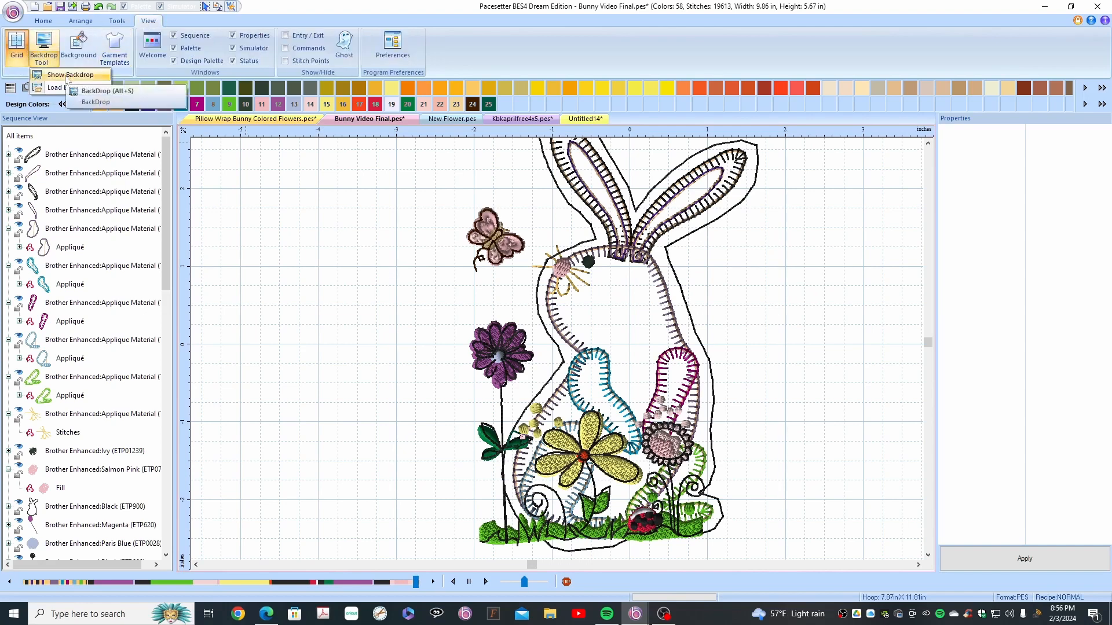
pyautogui.click(68, 76)
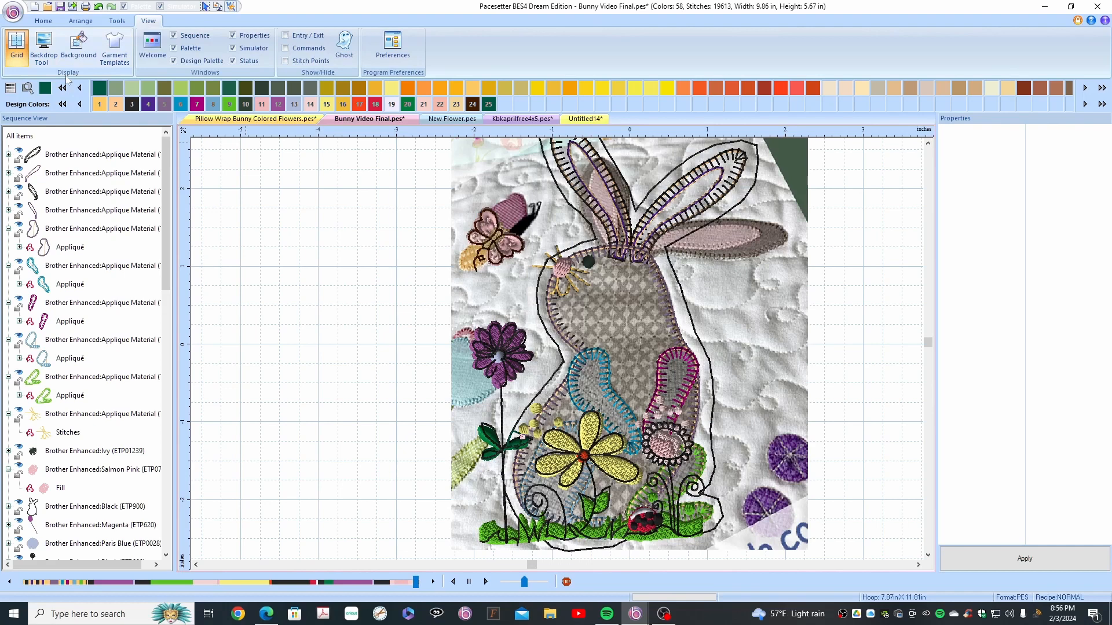
pyautogui.click(45, 53)
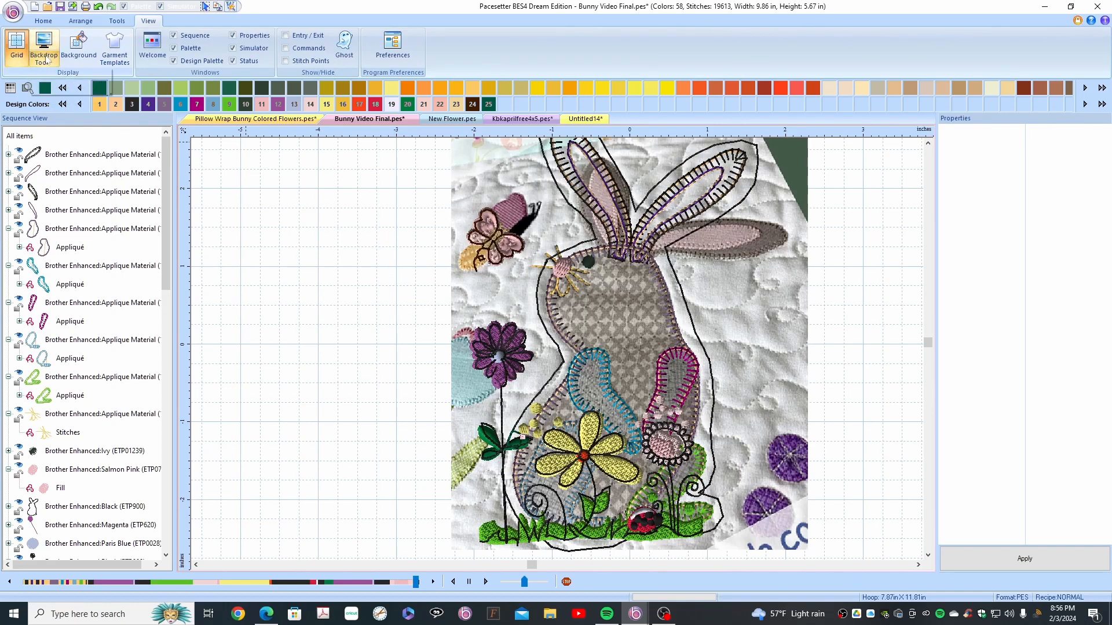
pyautogui.click(53, 75)
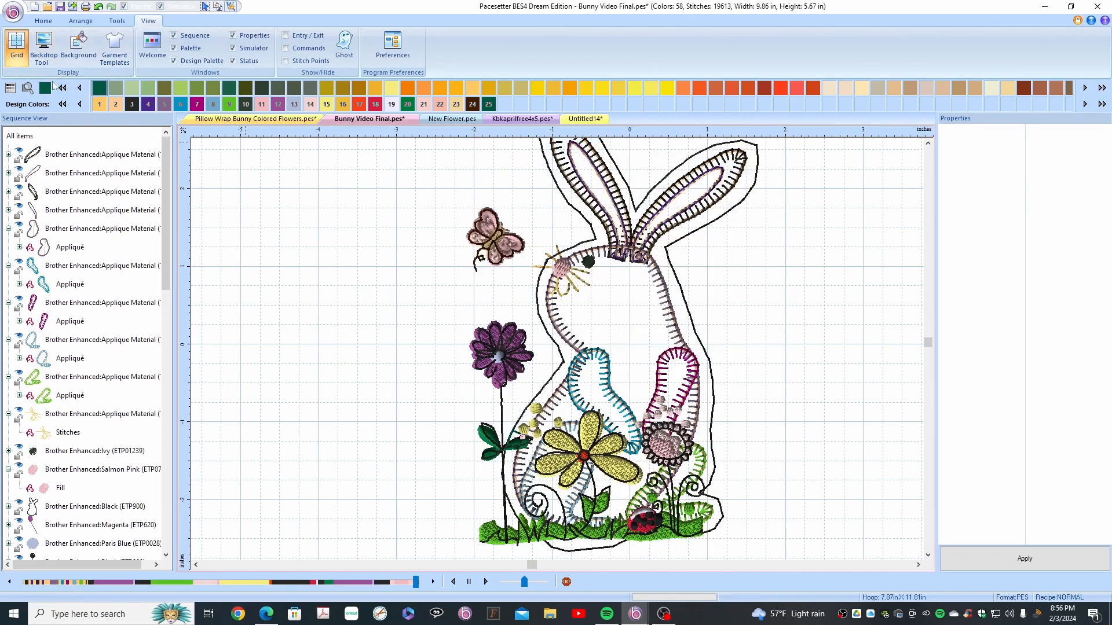